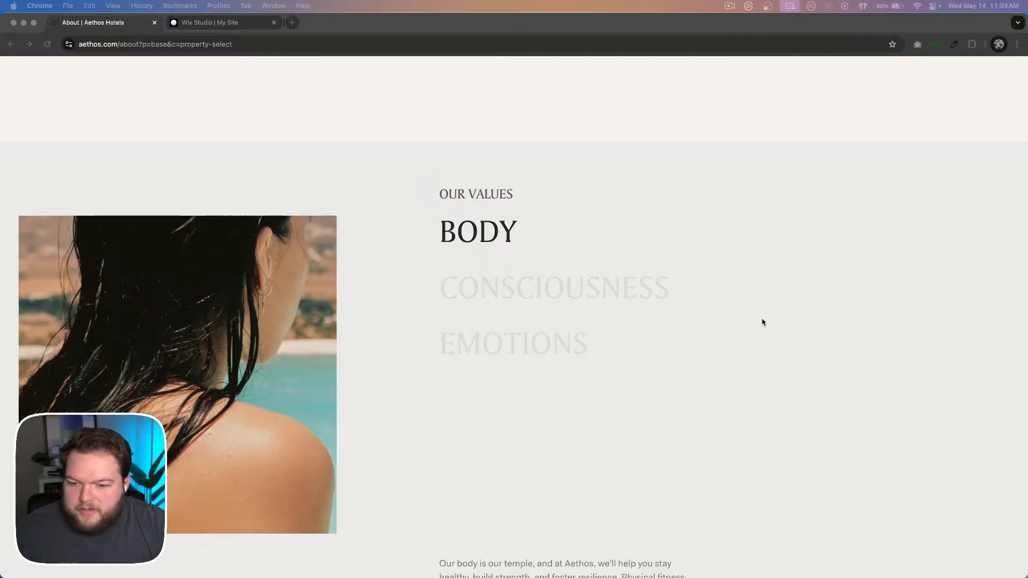
Step: Examine how the Our Values headings and description change as the images scroll on the Aethos About page
{"action": "scroll", "coordinate": [763, 322], "scroll_direction": "down", "scroll_amount": 3}
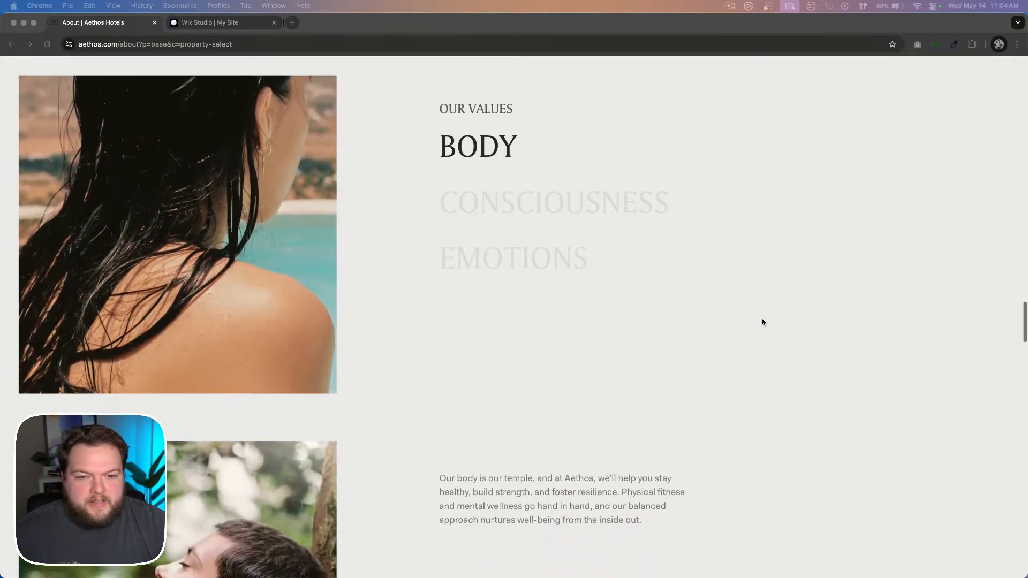
{"action": "scroll", "coordinate": [763, 322], "scroll_direction": "down", "scroll_amount": 3}
{"action": "scroll", "coordinate": [763, 322], "scroll_direction": "down", "scroll_amount": 10}
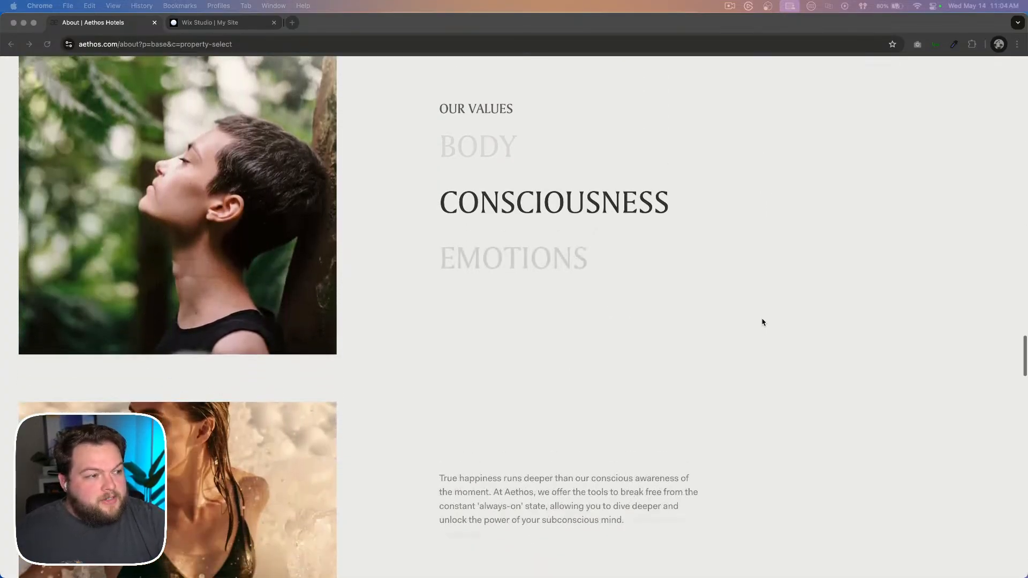
{"action": "scroll", "coordinate": [763, 322], "scroll_direction": "down", "scroll_amount": 2}
{"action": "scroll", "coordinate": [763, 321], "scroll_direction": "up", "scroll_amount": 12}
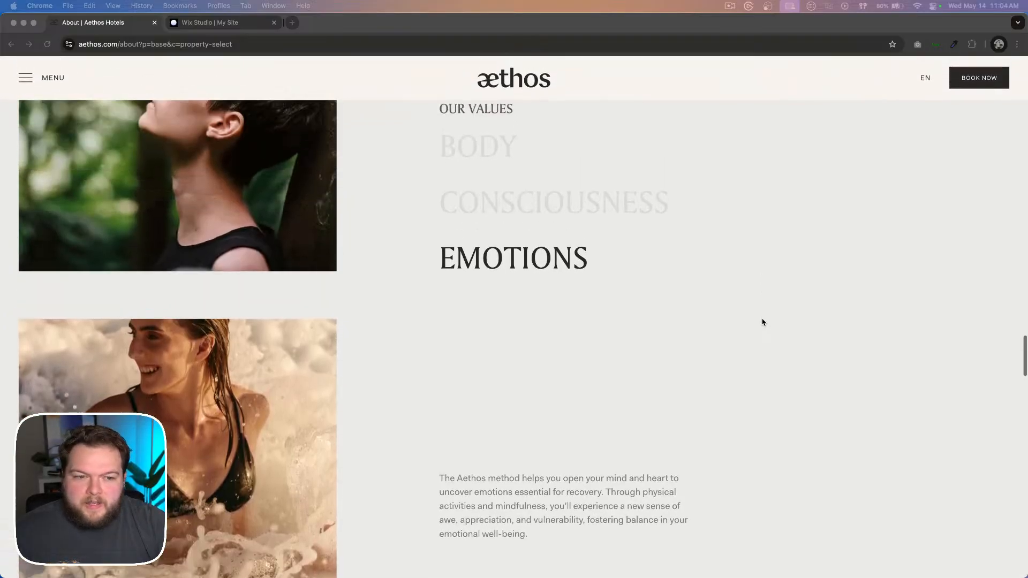
{"action": "scroll", "coordinate": [763, 321], "scroll_direction": "up", "scroll_amount": 2}
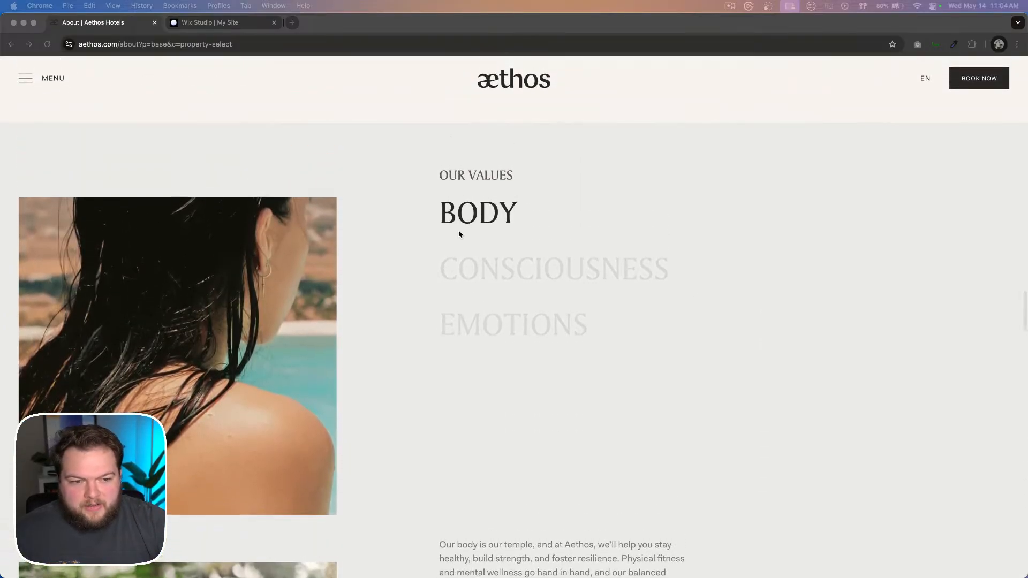
{"action": "scroll", "coordinate": [477, 275], "scroll_direction": "down", "scroll_amount": 5}
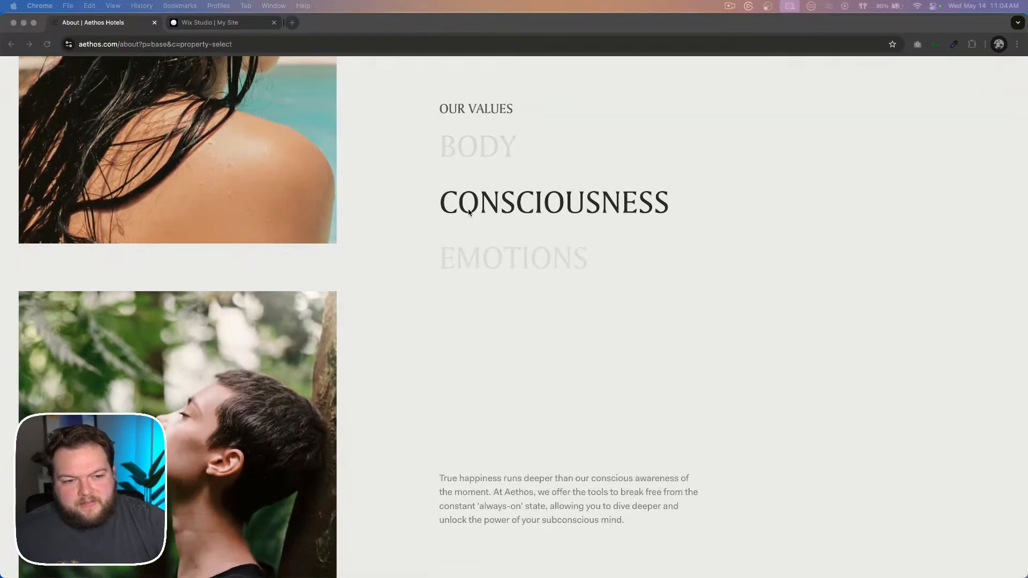
{"action": "scroll", "coordinate": [496, 231], "scroll_direction": "down", "scroll_amount": 1}
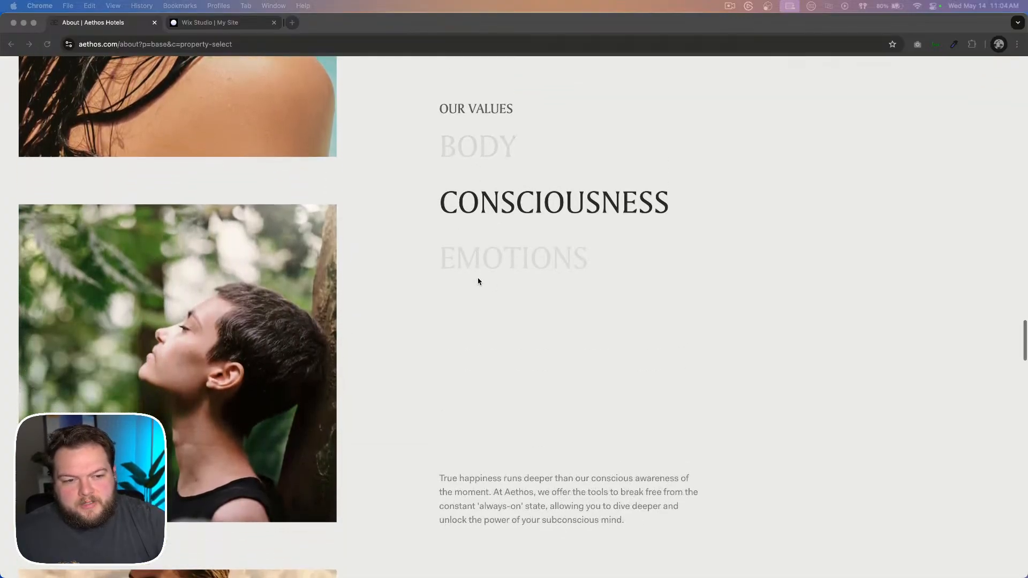
{"action": "scroll", "coordinate": [478, 281], "scroll_direction": "down", "scroll_amount": 4}
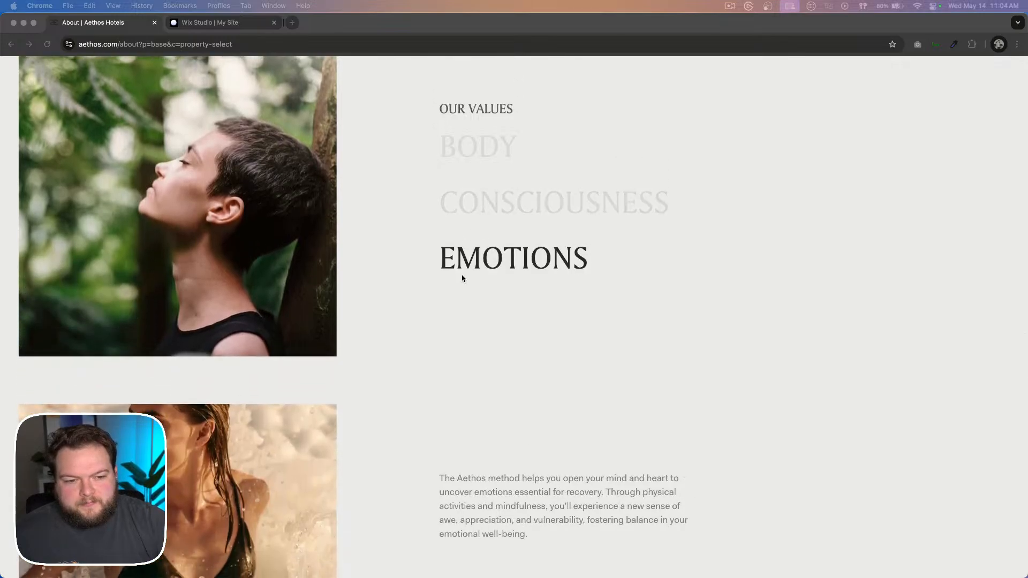
{"action": "left_click", "coordinate": [482, 216]}
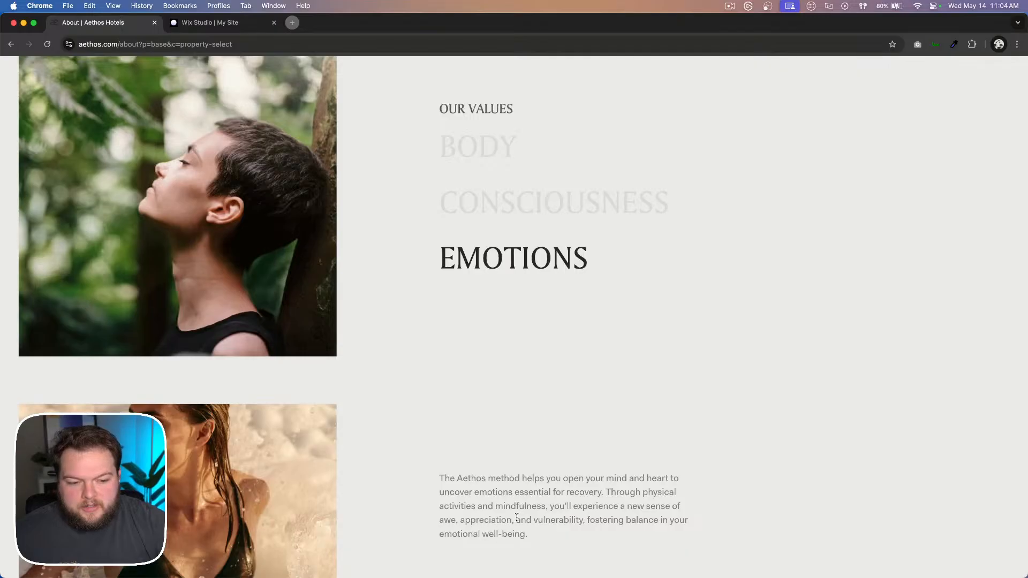
{"action": "scroll", "coordinate": [540, 524], "scroll_direction": "up", "scroll_amount": 10}
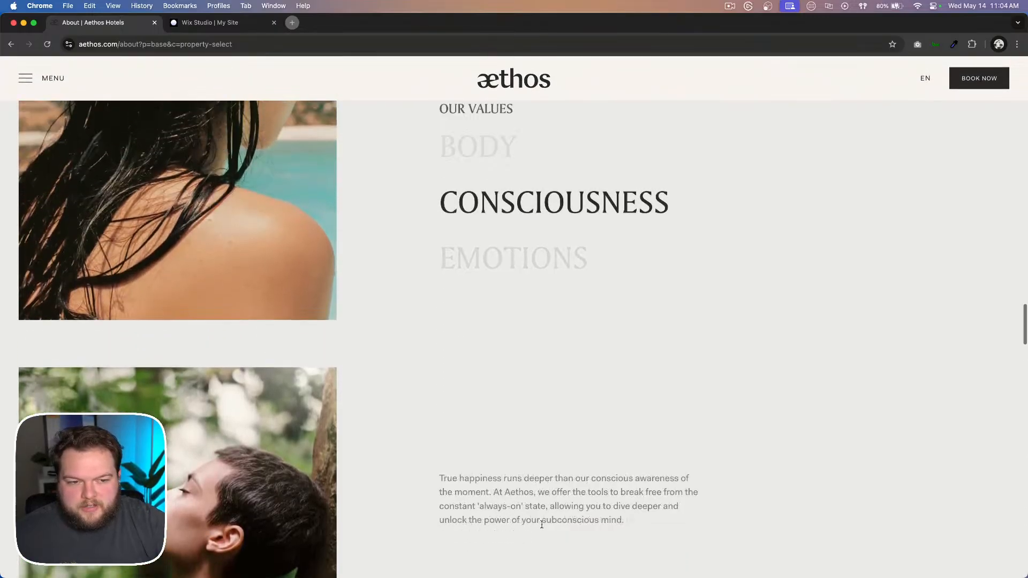
{"action": "scroll", "coordinate": [691, 422], "scroll_direction": "down", "scroll_amount": 7}
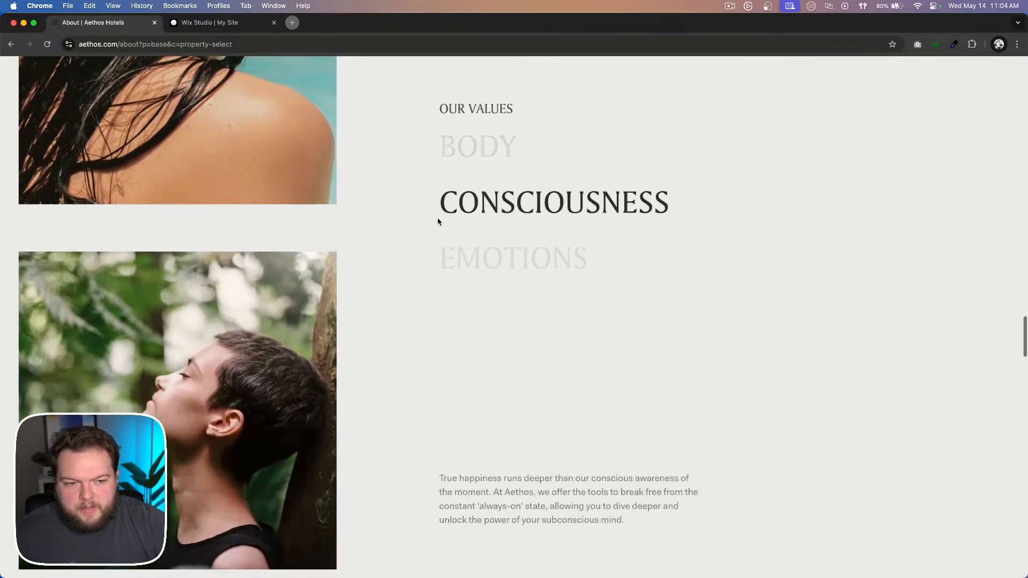
{"action": "scroll", "coordinate": [497, 258], "scroll_direction": "down", "scroll_amount": 8}
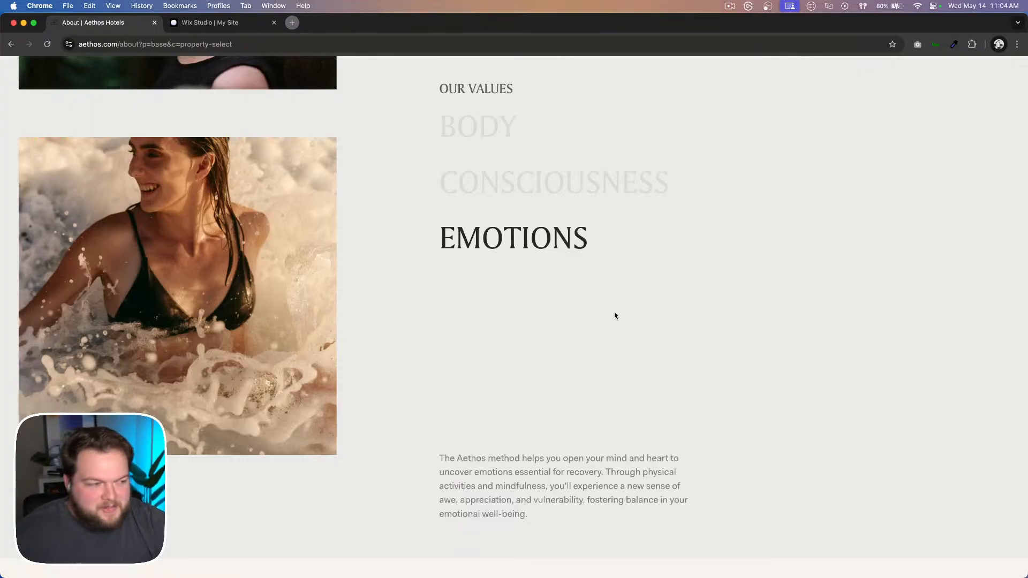
{"action": "scroll", "coordinate": [611, 316], "scroll_direction": "up", "scroll_amount": 5}
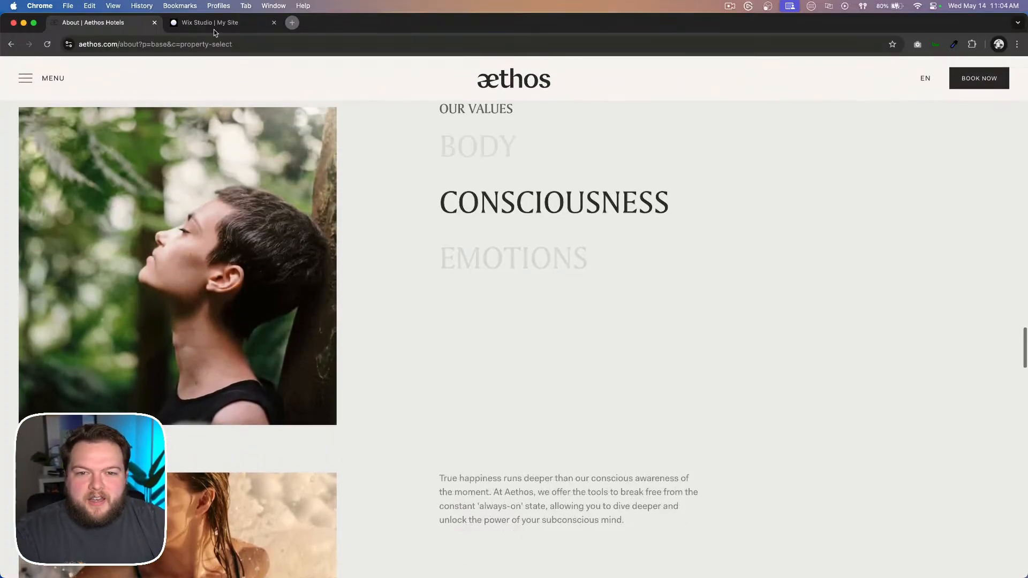
Step: Switch to the Wix Studio site and set the blank section's background to the black theme color, Color 5
{"action": "left_click", "coordinate": [210, 23]}
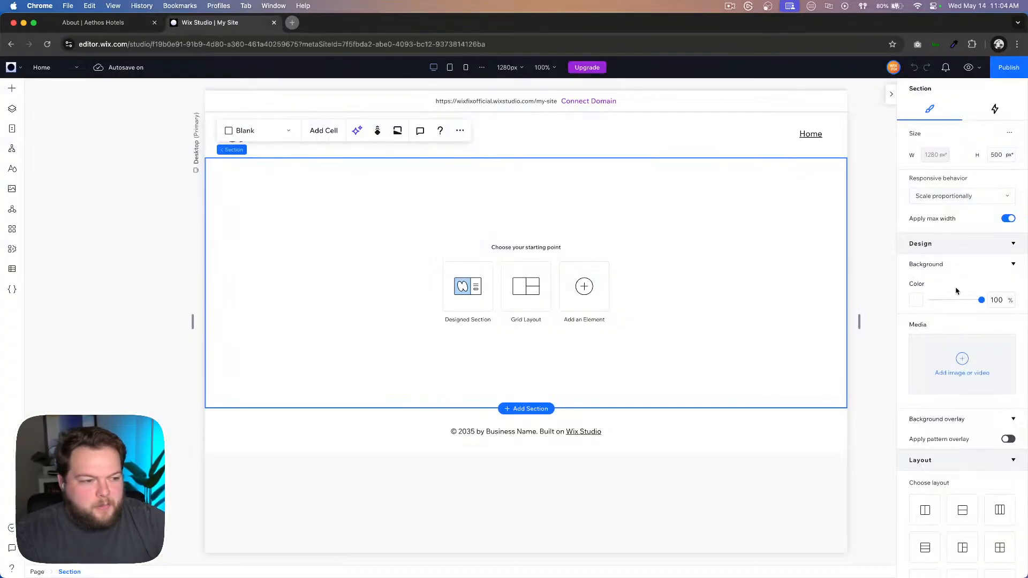
{"action": "left_click", "coordinate": [915, 300]}
{"action": "left_click", "coordinate": [998, 395]}
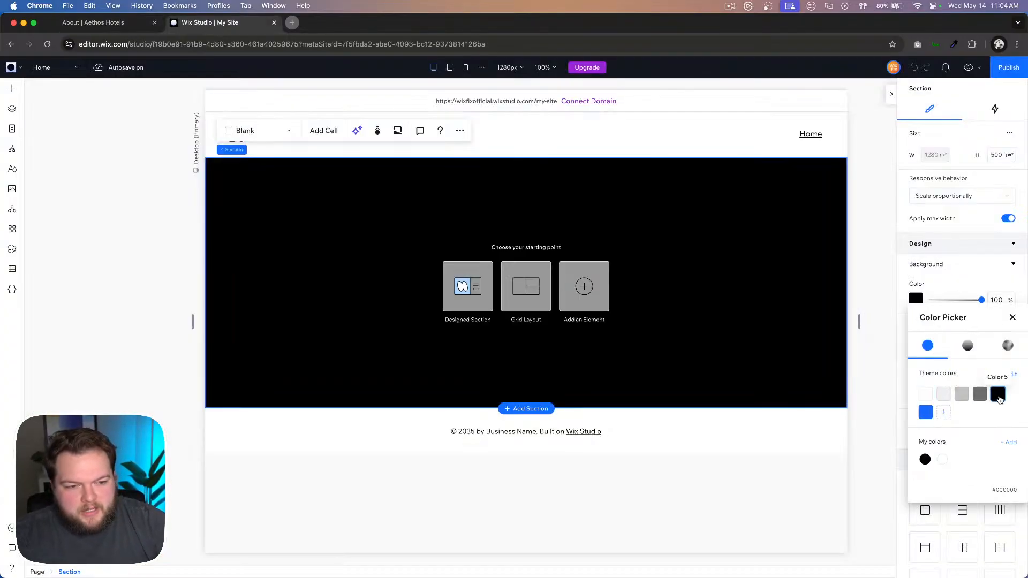
Step: Duplicate the black section and add a new blank section between the two black ones
{"action": "left_click", "coordinate": [493, 203]}
{"action": "key", "text": "super+d"}
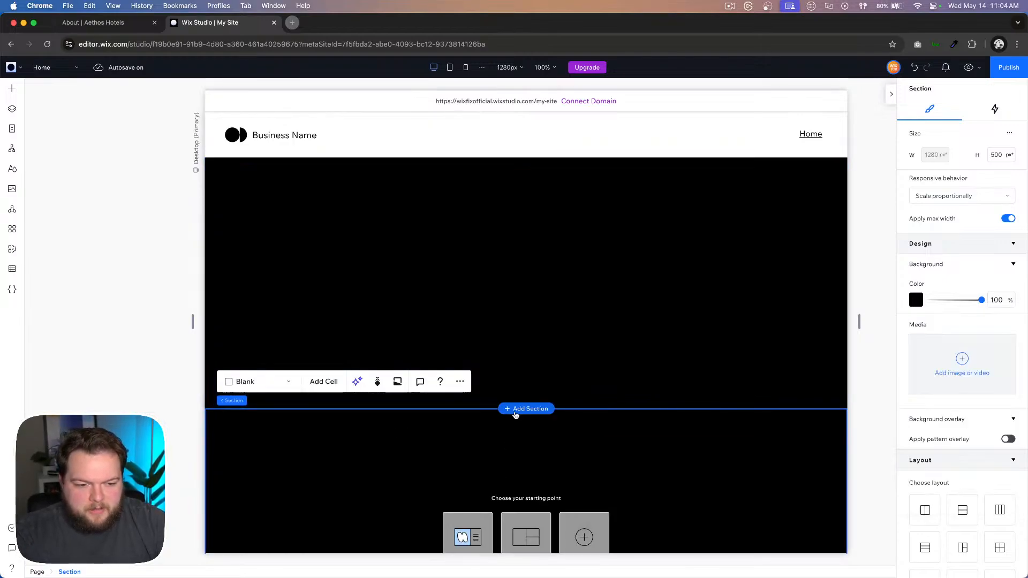
{"action": "left_click", "coordinate": [518, 409]}
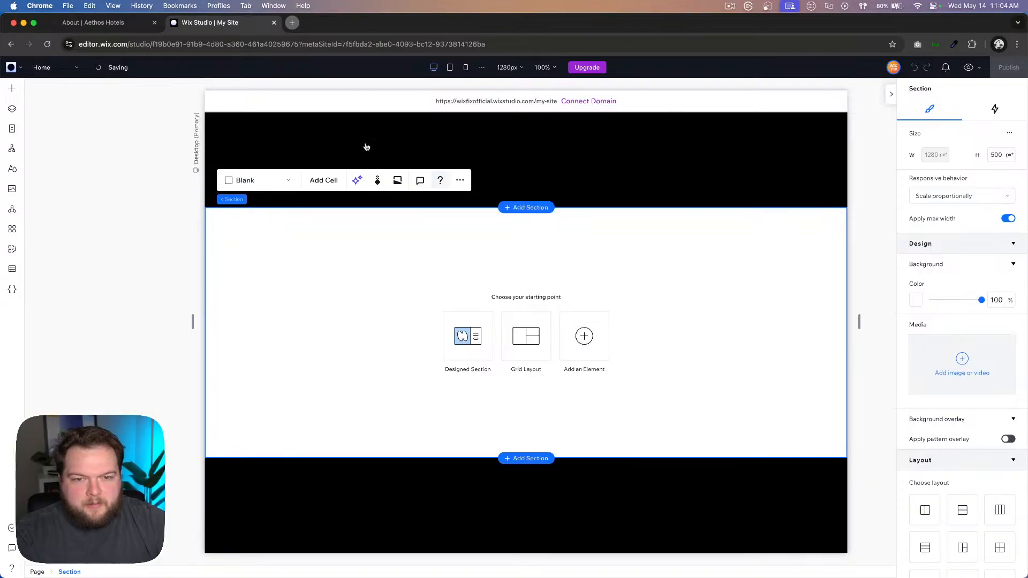
Step: Return to the Aethos page and examine the layout of the scrolling images, pinned value headings and changing description text
{"action": "left_click", "coordinate": [124, 22]}
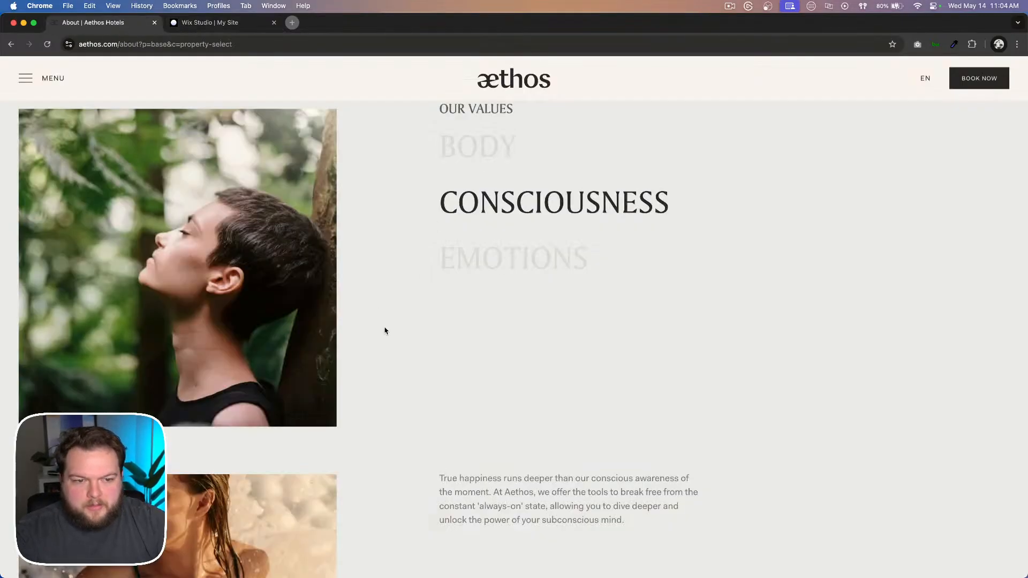
{"action": "left_click", "coordinate": [206, 23]}
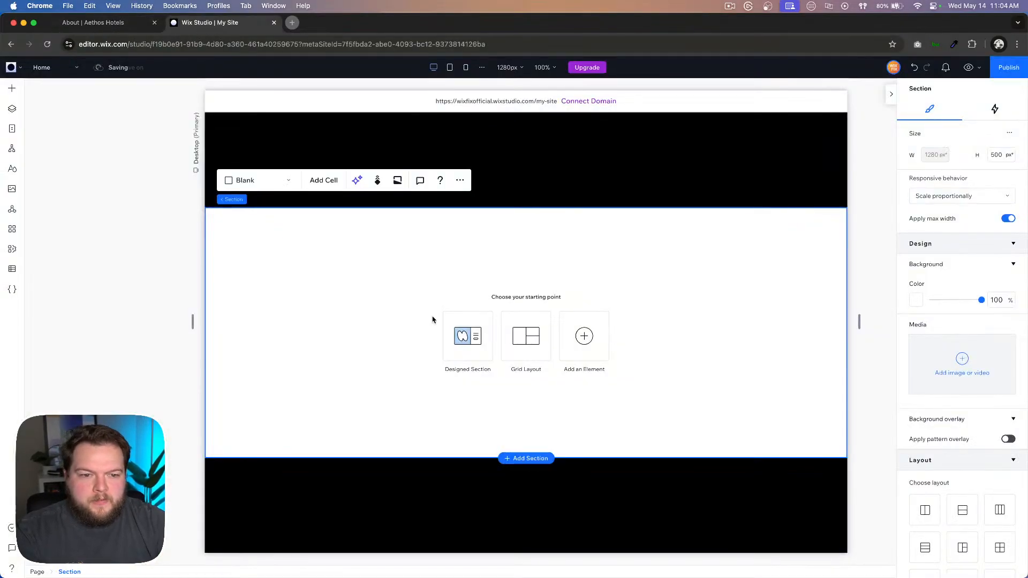
{"action": "scroll", "coordinate": [469, 265], "scroll_direction": "up", "scroll_amount": 1}
{"action": "left_click", "coordinate": [117, 24]}
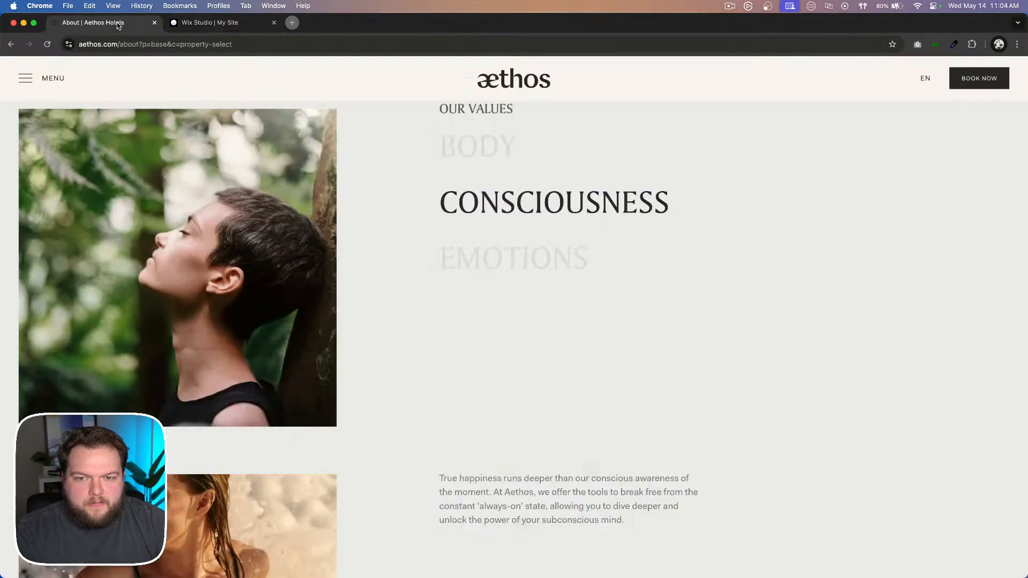
{"action": "scroll", "coordinate": [575, 377], "scroll_direction": "up", "scroll_amount": 10}
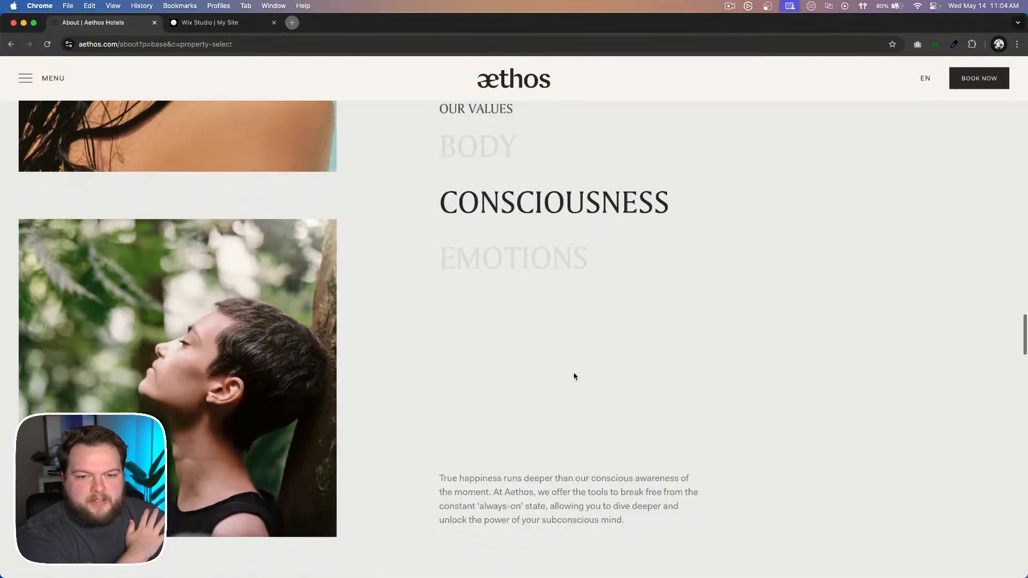
{"action": "scroll", "coordinate": [574, 376], "scroll_direction": "down", "scroll_amount": 5}
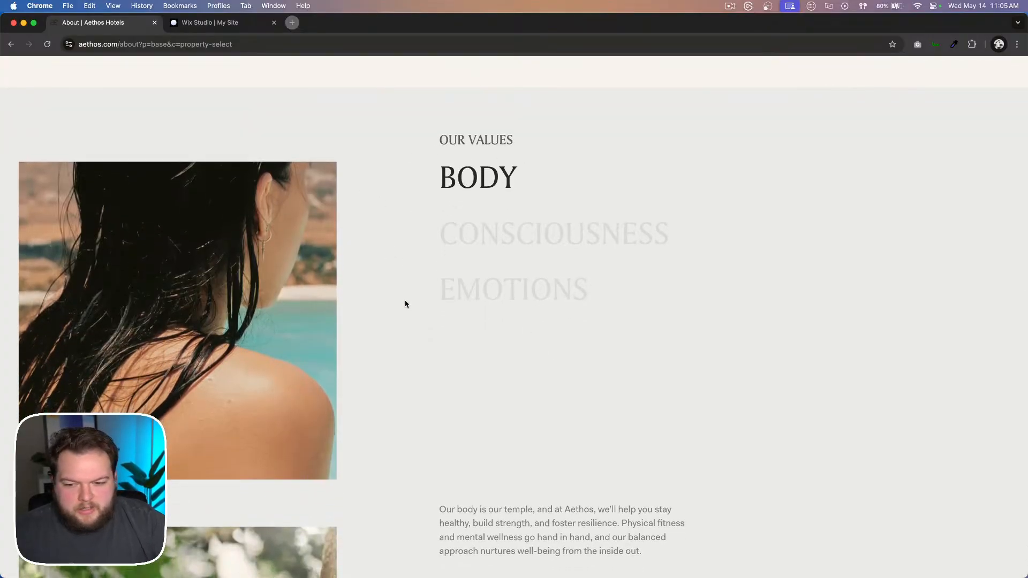
{"action": "scroll", "coordinate": [237, 243], "scroll_direction": "down", "scroll_amount": 7}
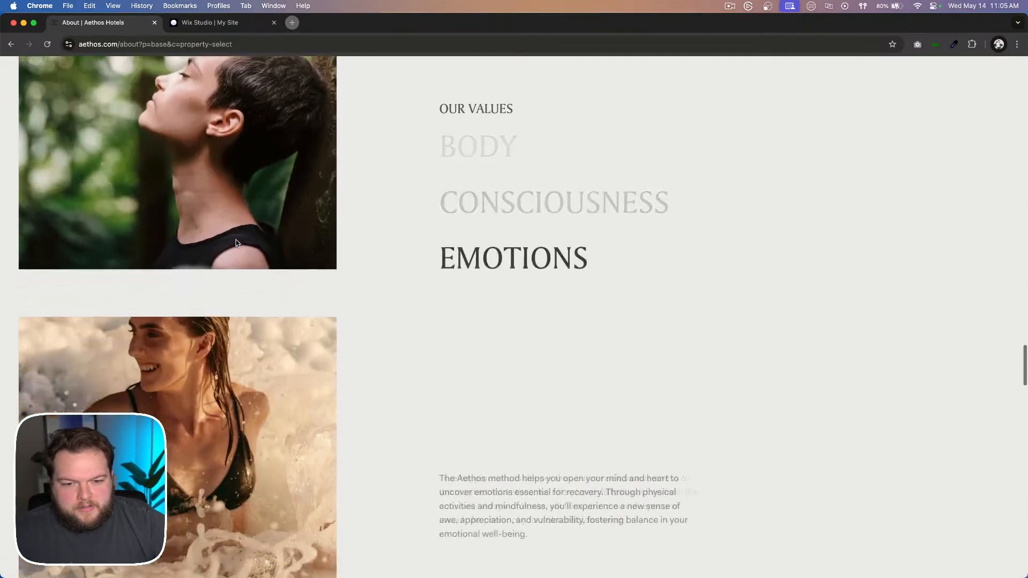
{"action": "scroll", "coordinate": [237, 243], "scroll_direction": "up", "scroll_amount": 8}
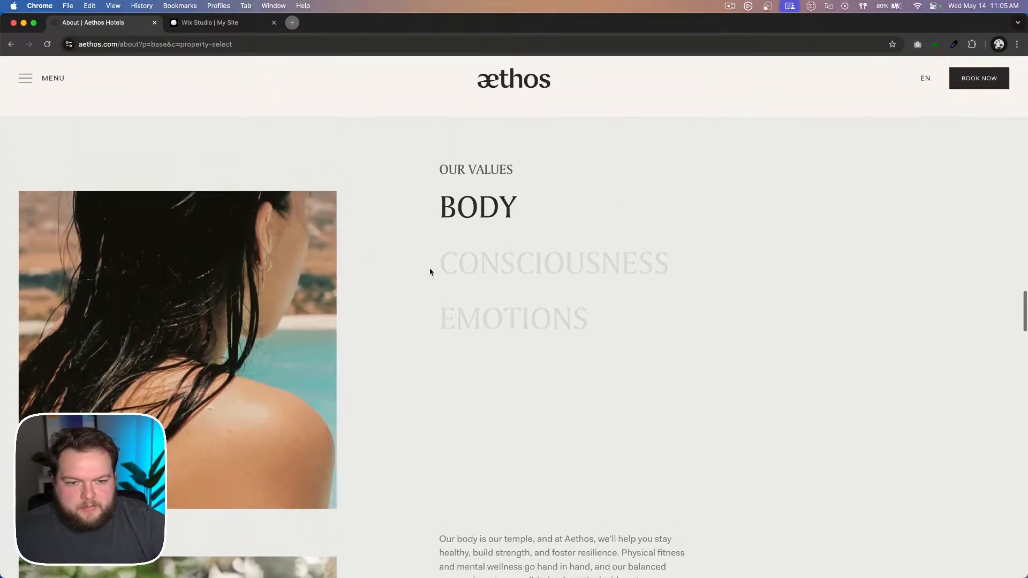
{"action": "scroll", "coordinate": [551, 315], "scroll_direction": "down", "scroll_amount": 4}
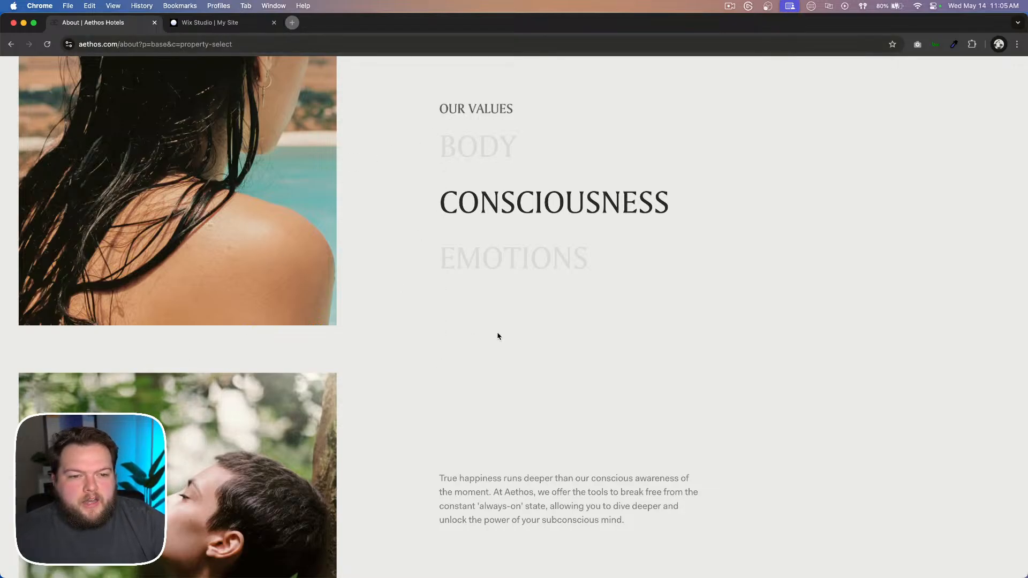
{"action": "scroll", "coordinate": [588, 193], "scroll_direction": "down", "scroll_amount": 3}
{"action": "scroll", "coordinate": [588, 193], "scroll_direction": "down", "scroll_amount": 5}
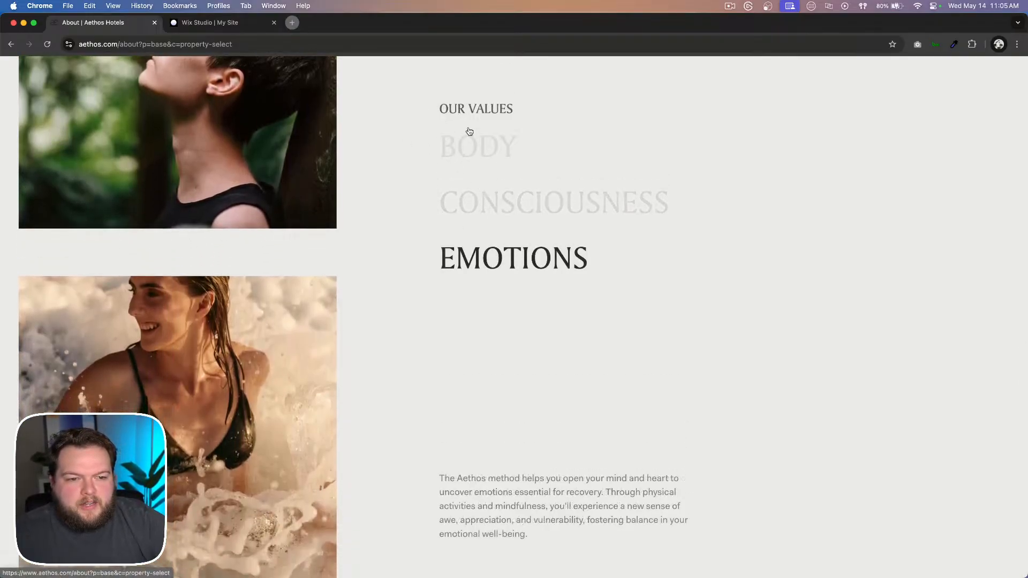
{"action": "left_click_drag", "start_coordinate": [441, 109], "coordinate": [551, 108]}
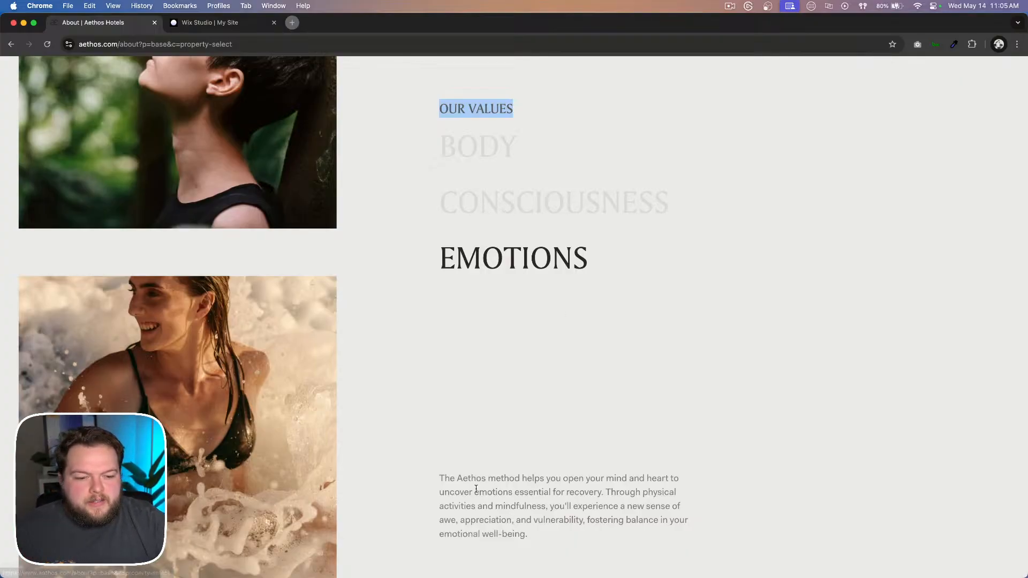
{"action": "left_click", "coordinate": [442, 480]}
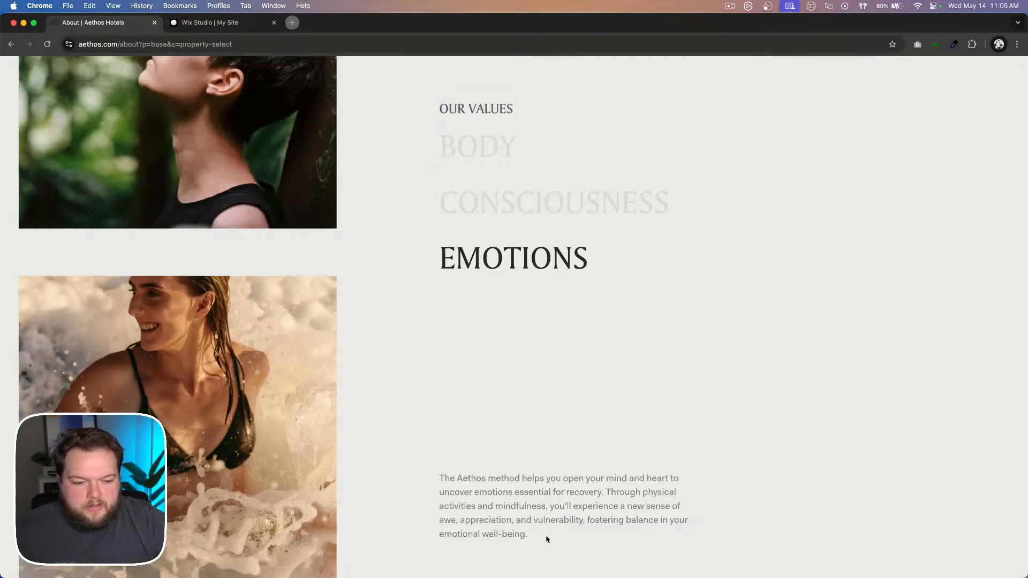
{"action": "left_click_drag", "start_coordinate": [537, 540], "coordinate": [427, 479]}
{"action": "left_click", "coordinate": [467, 482]}
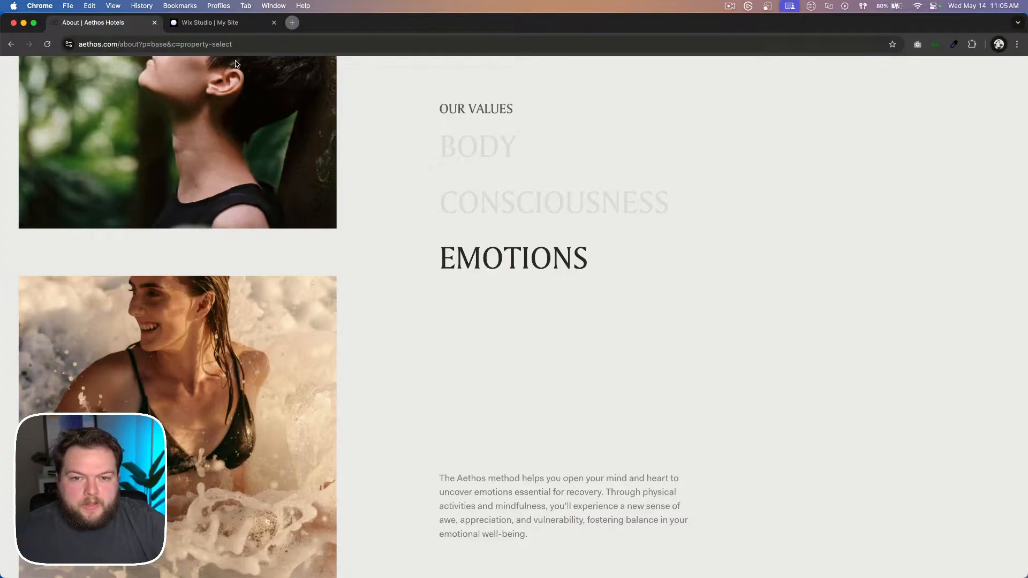
Step: Back in Wix Studio, set the white middle section's horizontal and vertical padding to 5% each
{"action": "left_click", "coordinate": [208, 25]}
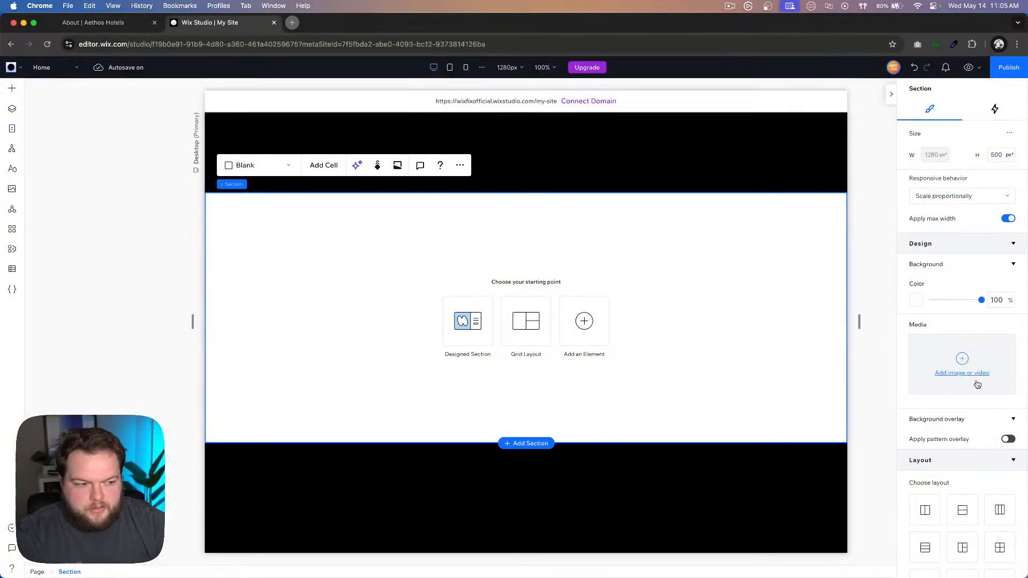
{"action": "scroll", "coordinate": [977, 384], "scroll_direction": "down", "scroll_amount": 5}
{"action": "left_click", "coordinate": [941, 388]}
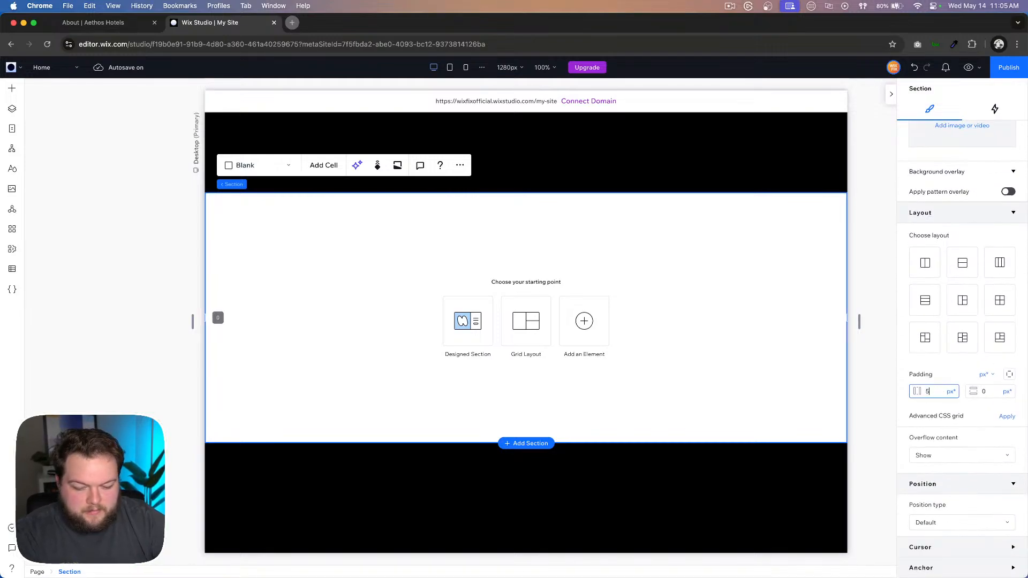
{"action": "type", "text": "5%"}
{"action": "key", "text": "Return"}
{"action": "left_click", "coordinate": [992, 391]}
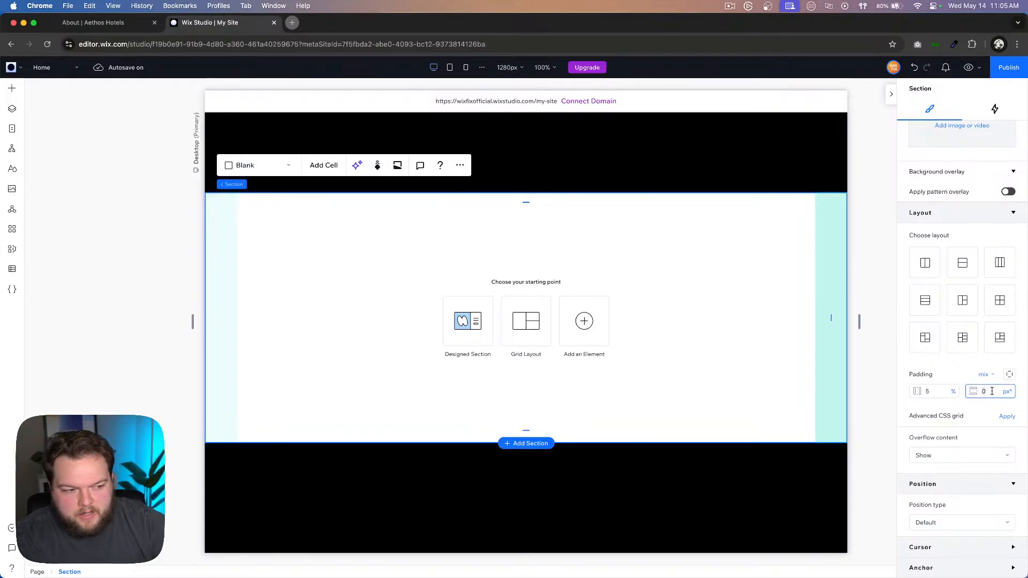
{"action": "type", "text": "5%"}
{"action": "key", "text": "Return"}
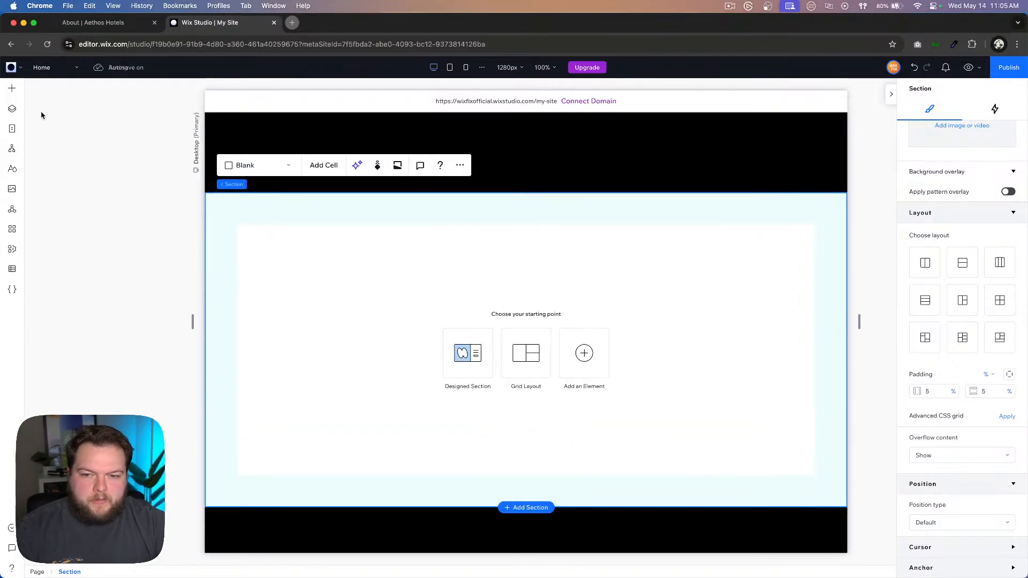
Step: Add a container stretched to fill the padded area of the white section and apply an advanced CSS grid to it
{"action": "left_click", "coordinate": [12, 89]}
{"action": "left_click_drag", "start_coordinate": [190, 199], "coordinate": [491, 276]}
{"action": "left_click", "coordinate": [562, 260]}
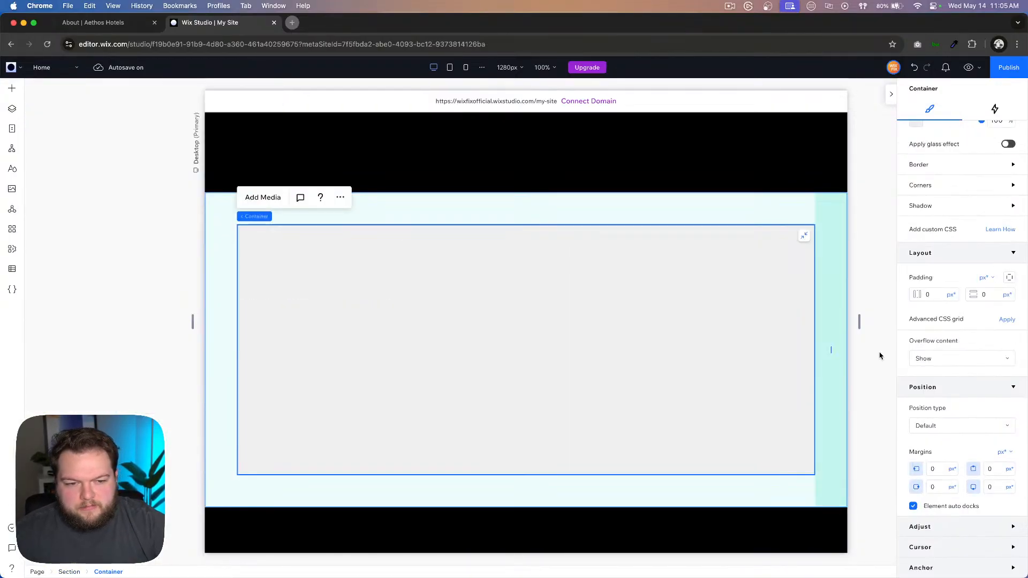
{"action": "left_click", "coordinate": [1007, 320]}
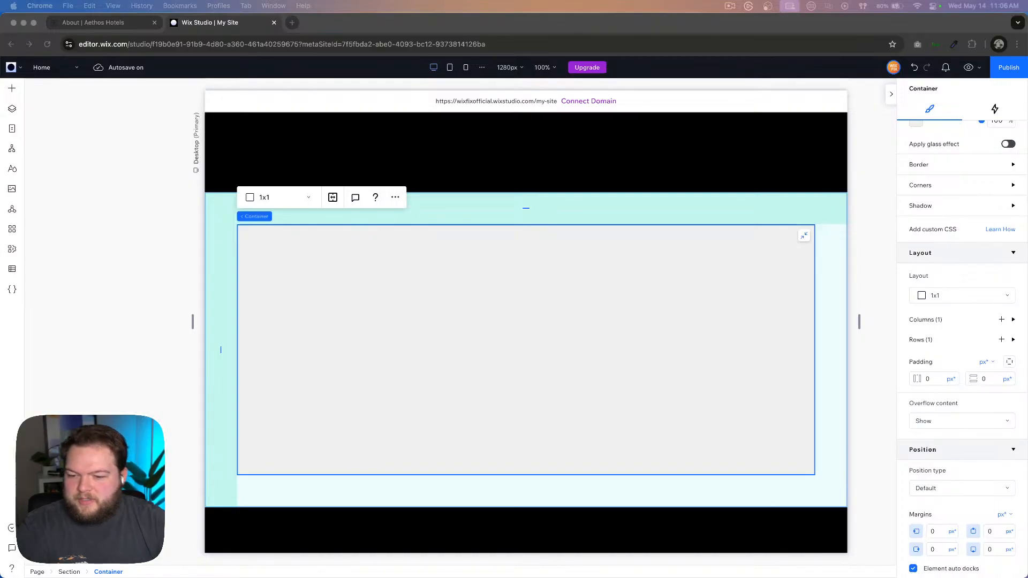
{"action": "left_click", "coordinate": [413, 356]}
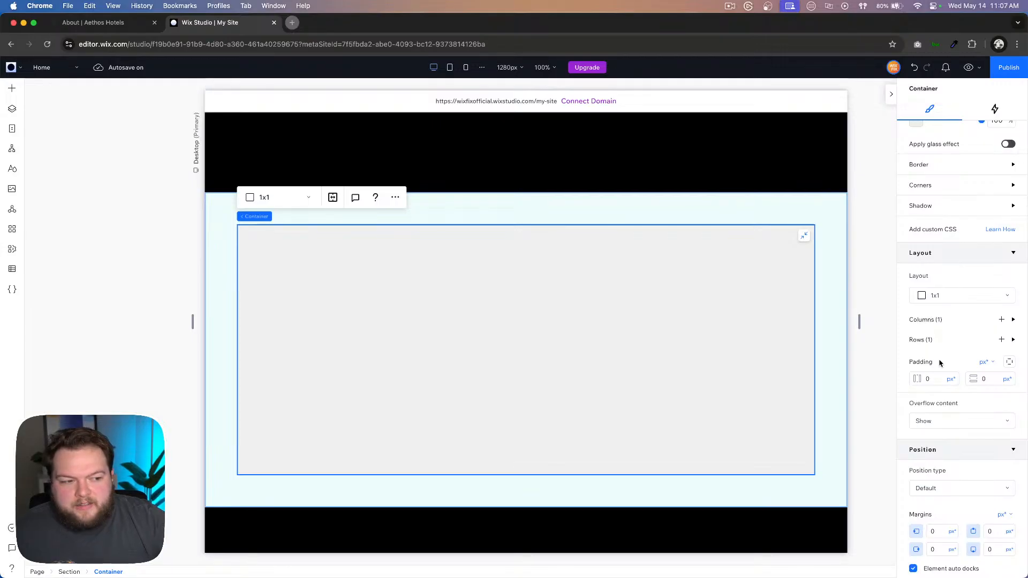
Step: Split the container's grid into a 2x1 layout with a 5 vw horizontal gap between the columns
{"action": "left_click", "coordinate": [263, 198]}
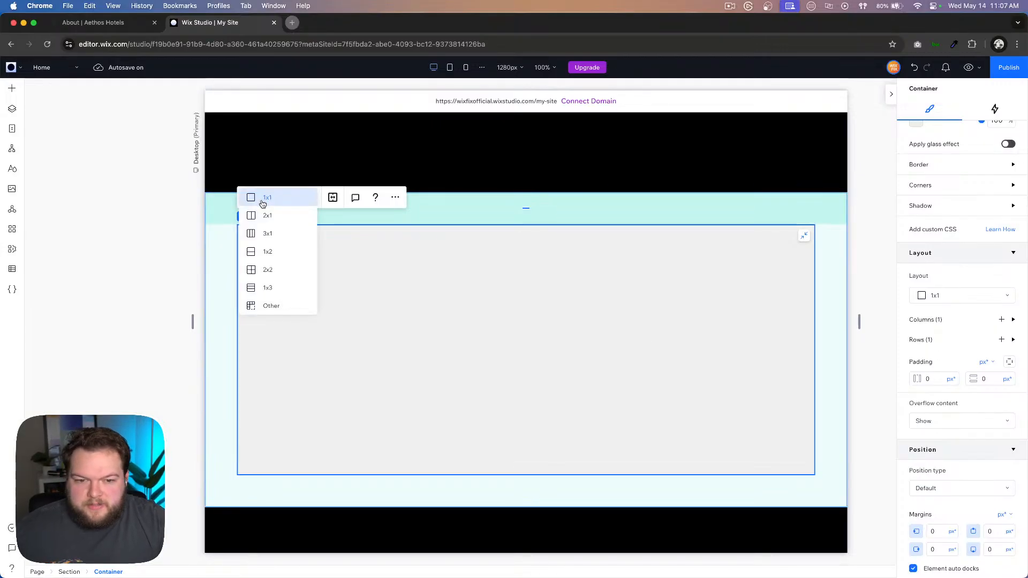
{"action": "left_click", "coordinate": [267, 215]}
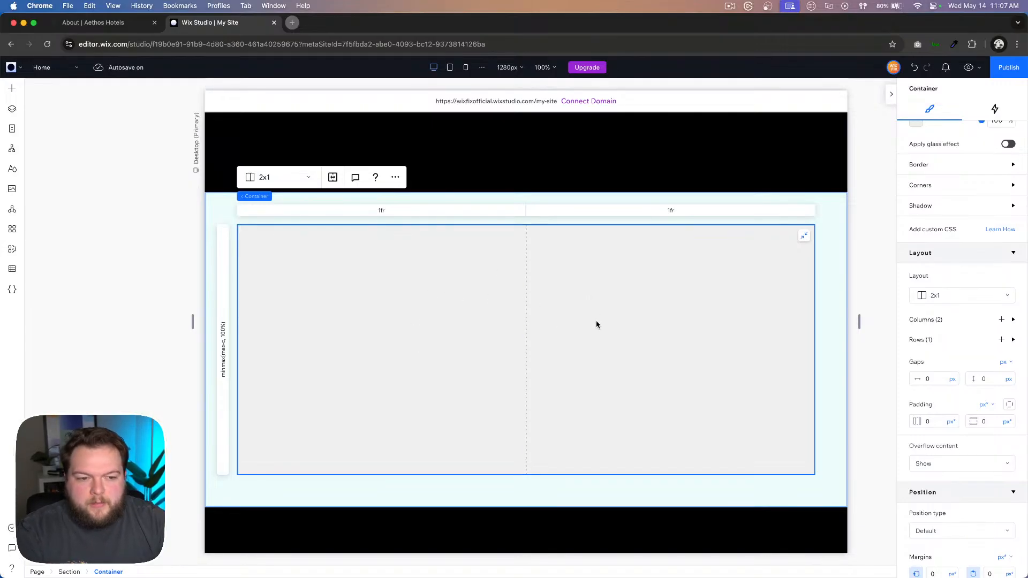
{"action": "left_click", "coordinate": [937, 378]}
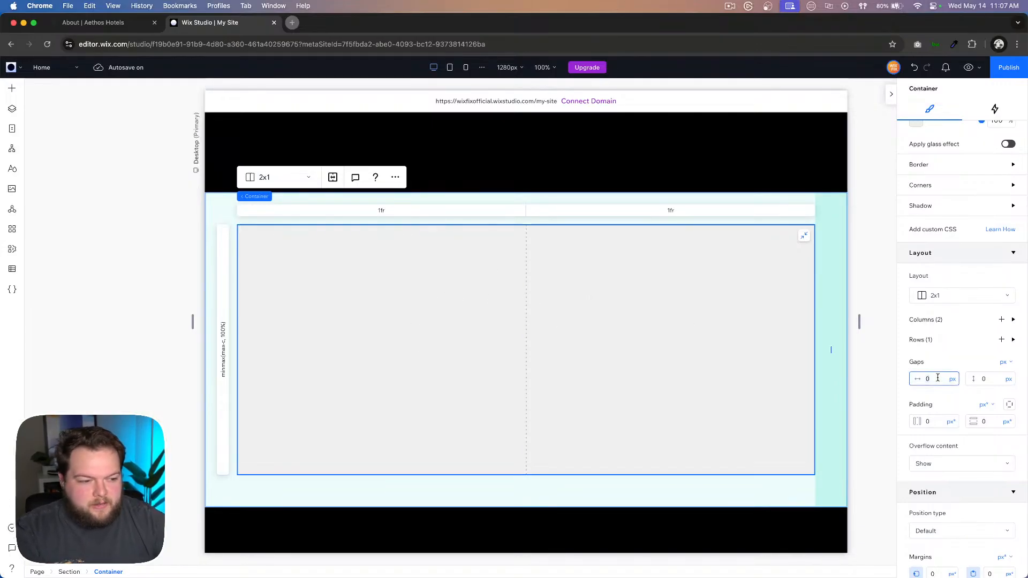
{"action": "type", "text": "5v"}
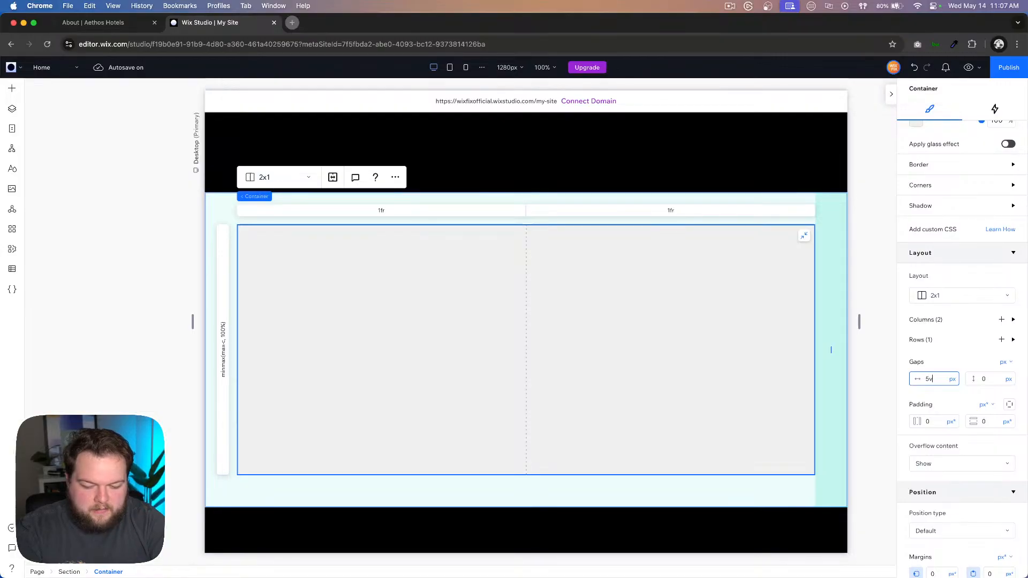
{"action": "type", "text": "w"}
{"action": "key", "text": "Return"}
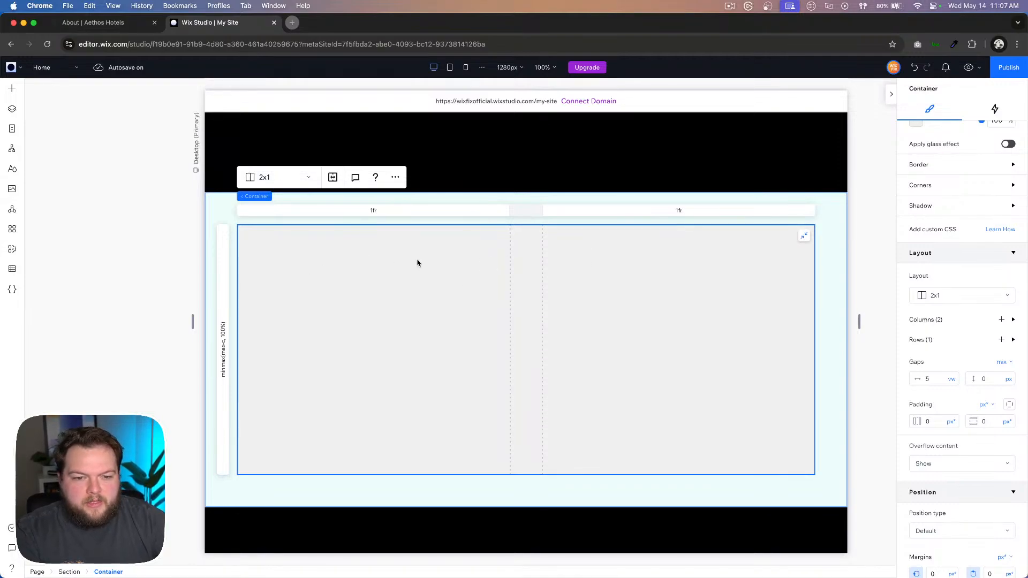
Step: Set the two-column container's background opacity to 0%
{"action": "scroll", "coordinate": [900, 192], "scroll_direction": "up", "scroll_amount": 4}
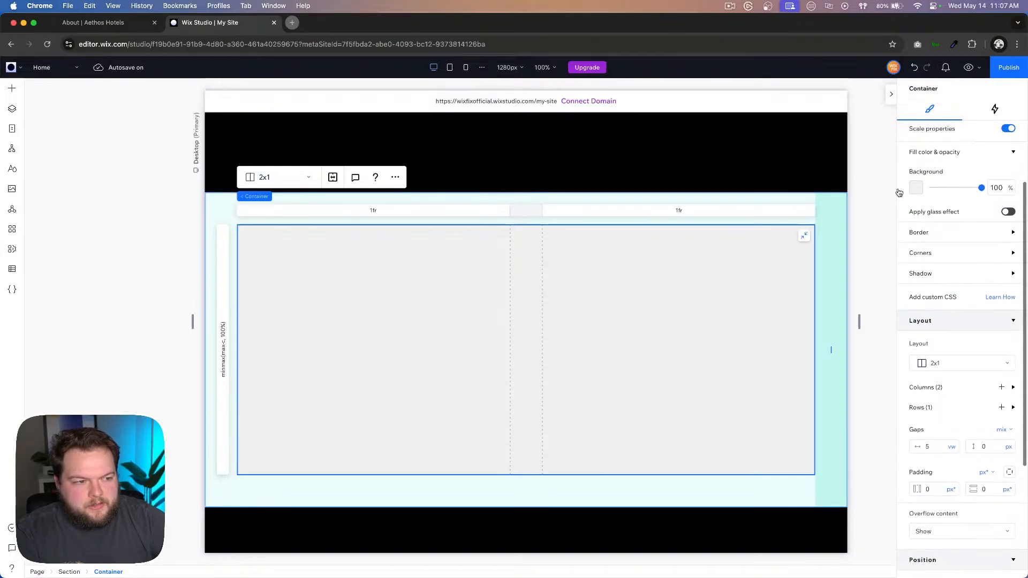
{"action": "double_click", "coordinate": [998, 212]}
{"action": "type", "text": "0"}
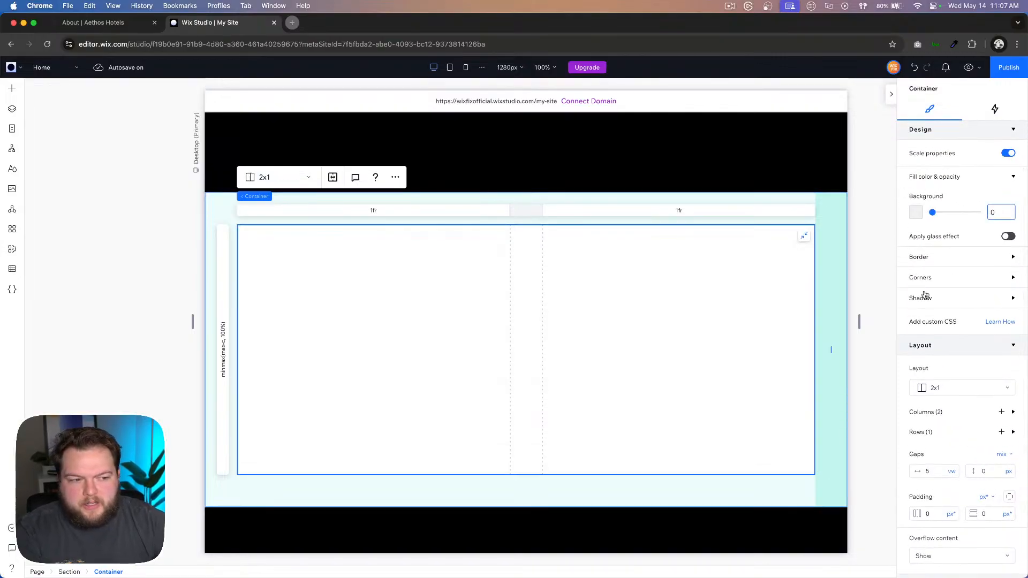
{"action": "left_click", "coordinate": [875, 277]}
{"action": "scroll", "coordinate": [875, 278], "scroll_direction": "down", "scroll_amount": 2}
{"action": "left_click", "coordinate": [332, 262]}
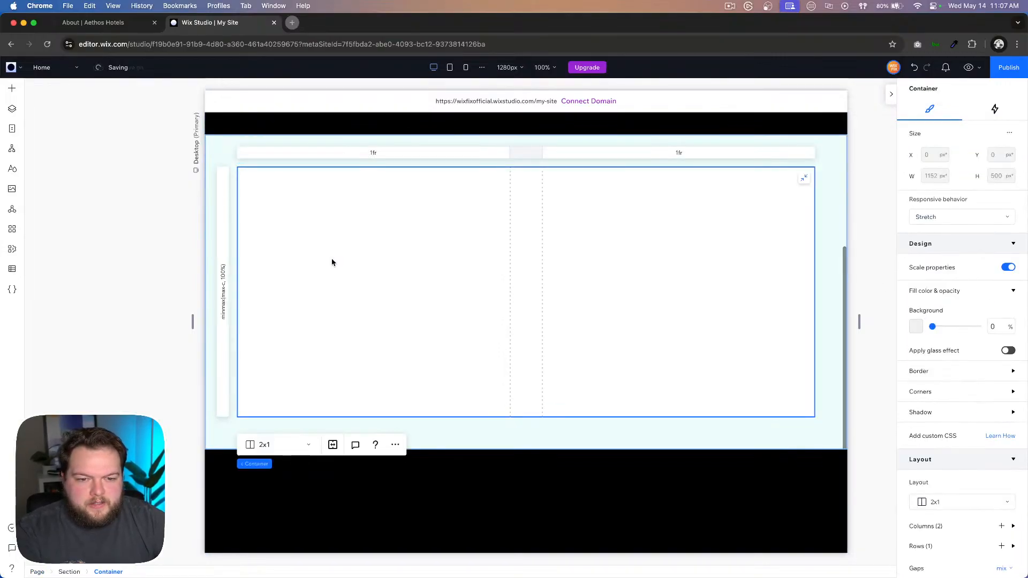
Step: Recheck the image column on the Aethos page, then add a container to the grid's first column in Wix Studio and stretch it
{"action": "left_click", "coordinate": [121, 28]}
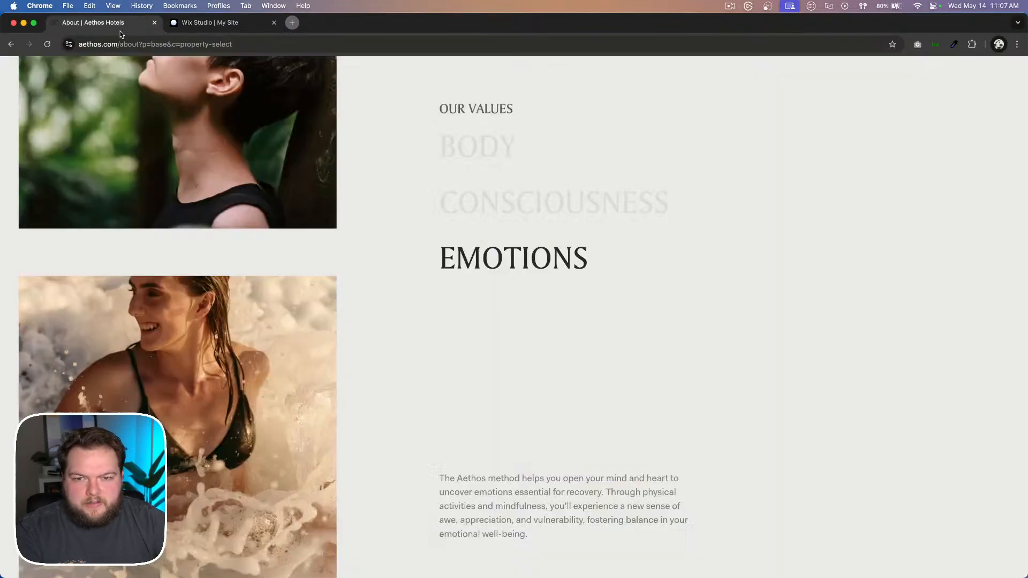
{"action": "scroll", "coordinate": [382, 198], "scroll_direction": "up", "scroll_amount": 10}
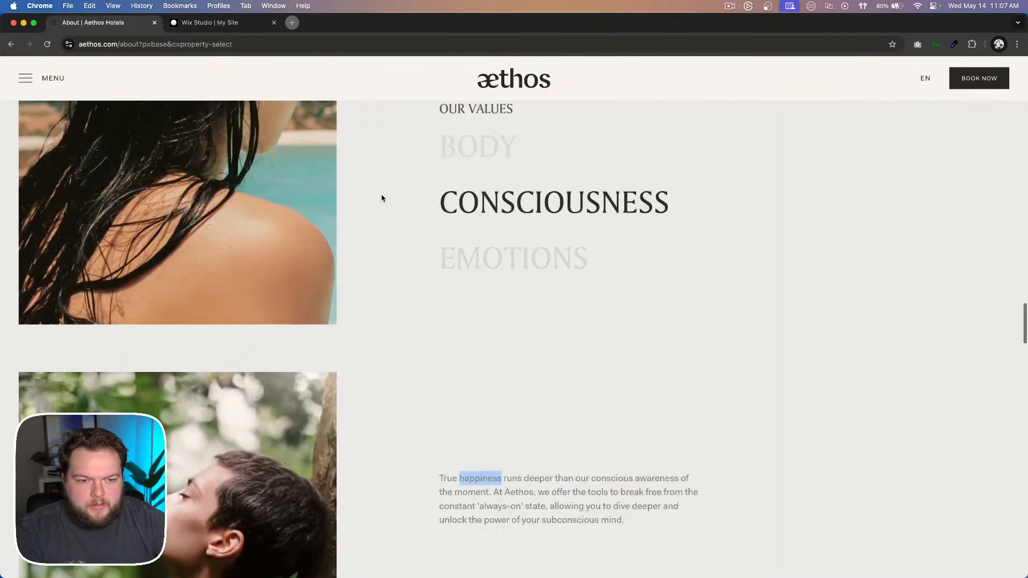
{"action": "scroll", "coordinate": [423, 362], "scroll_direction": "down", "scroll_amount": 4}
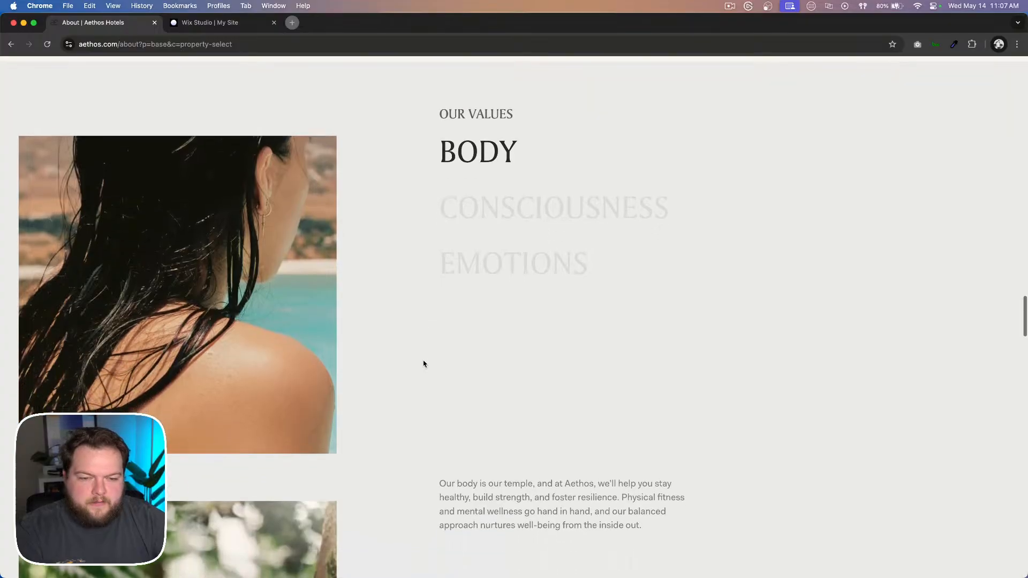
{"action": "left_click", "coordinate": [205, 23]}
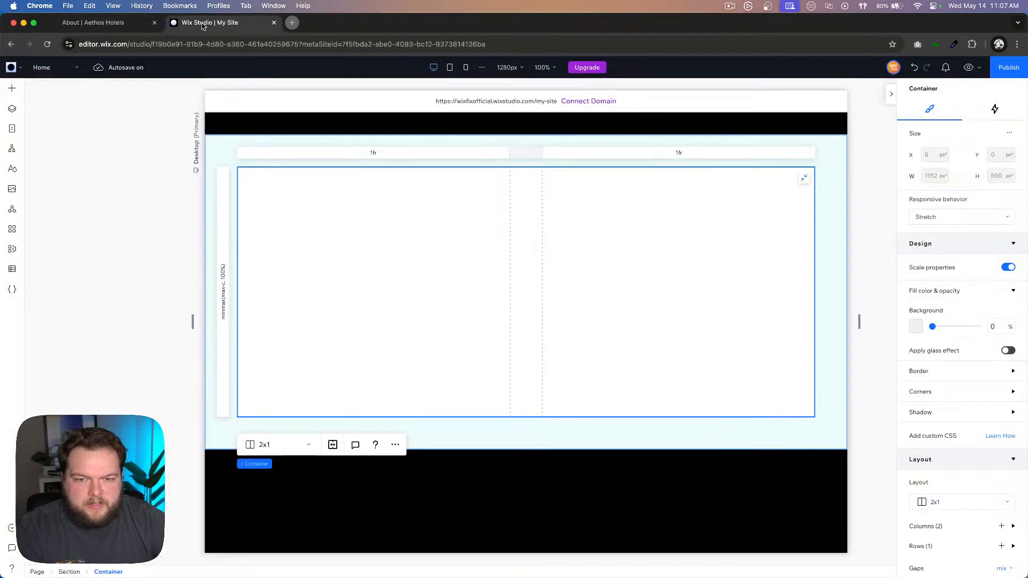
{"action": "left_click", "coordinate": [12, 93]}
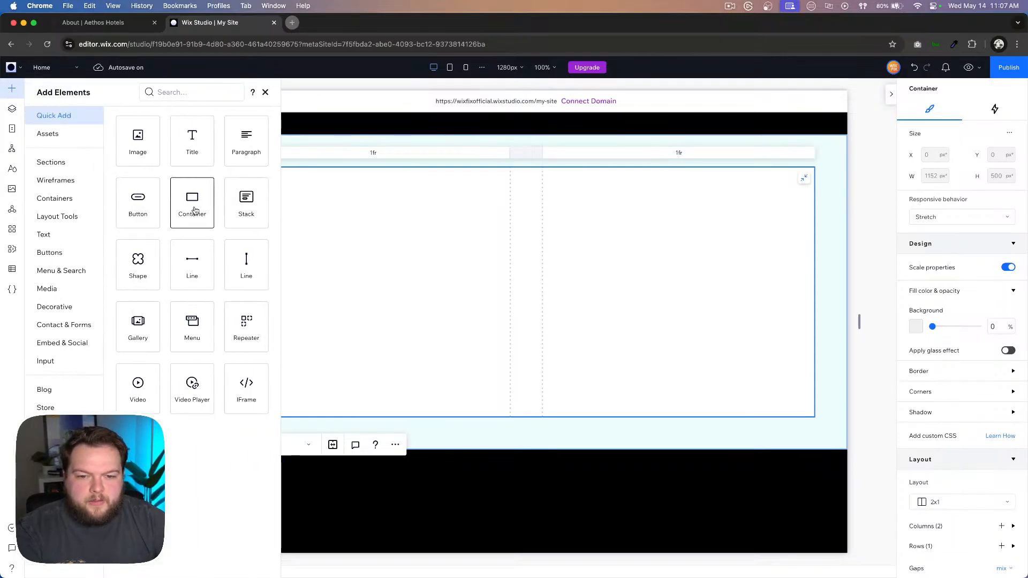
{"action": "left_click_drag", "start_coordinate": [193, 207], "coordinate": [336, 276]}
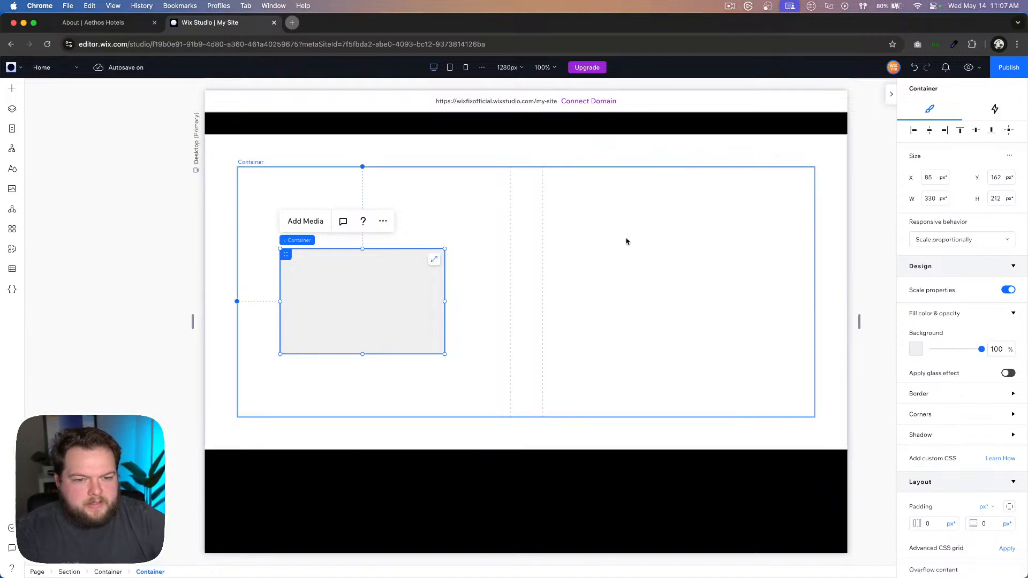
{"action": "left_click", "coordinate": [435, 259]}
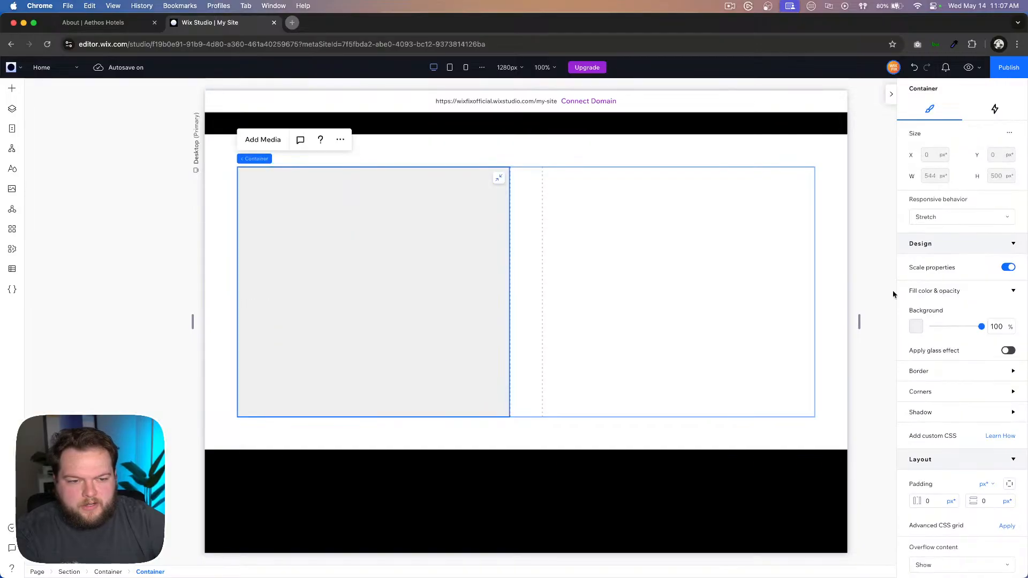
Step: Apply an advanced CSS grid to the first-column container and give it a 1x3 layout
{"action": "scroll", "coordinate": [990, 492], "scroll_direction": "down", "scroll_amount": 3}
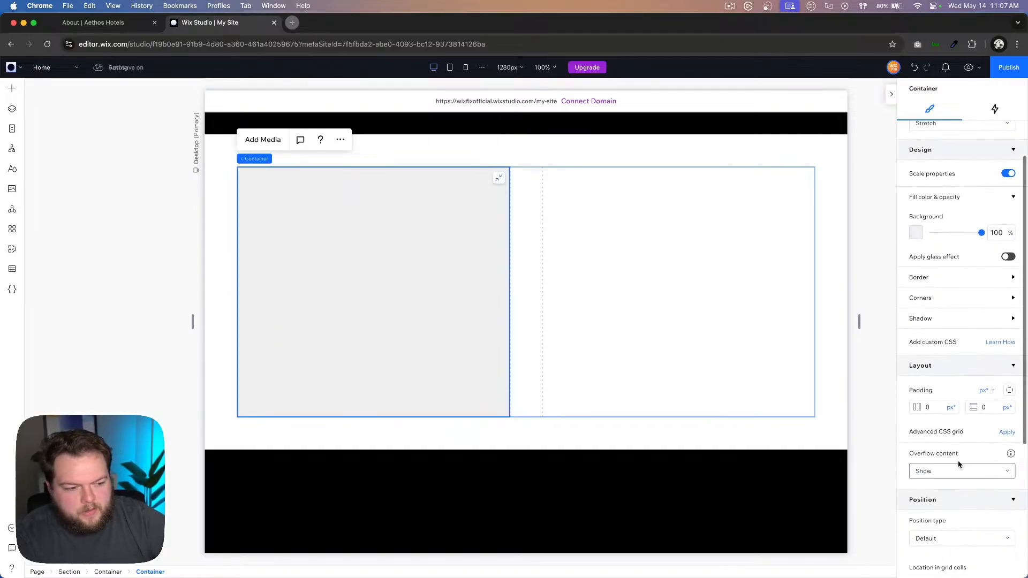
{"action": "left_click", "coordinate": [1002, 431]}
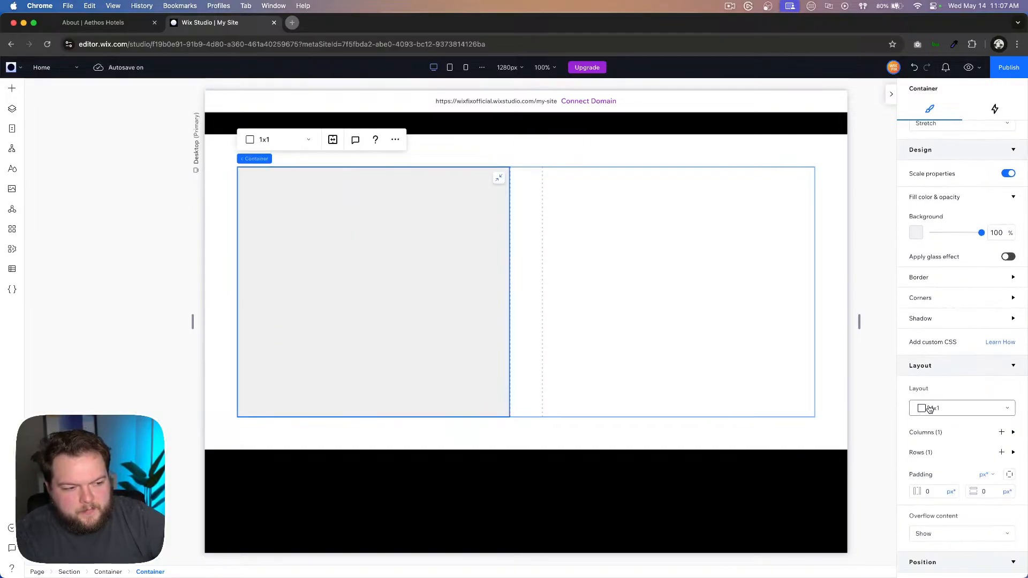
{"action": "left_click", "coordinate": [930, 409]}
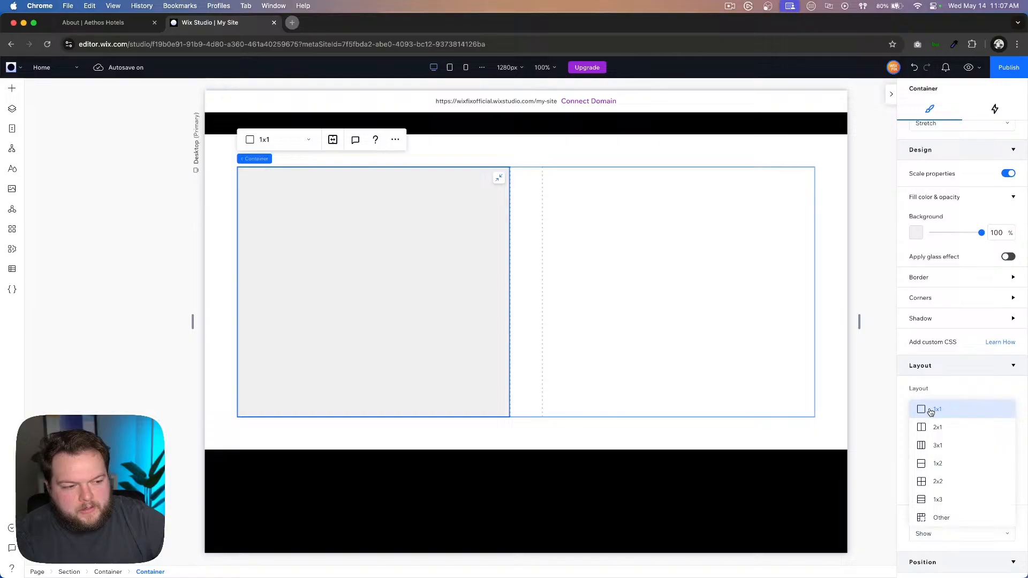
{"action": "left_click", "coordinate": [937, 500]}
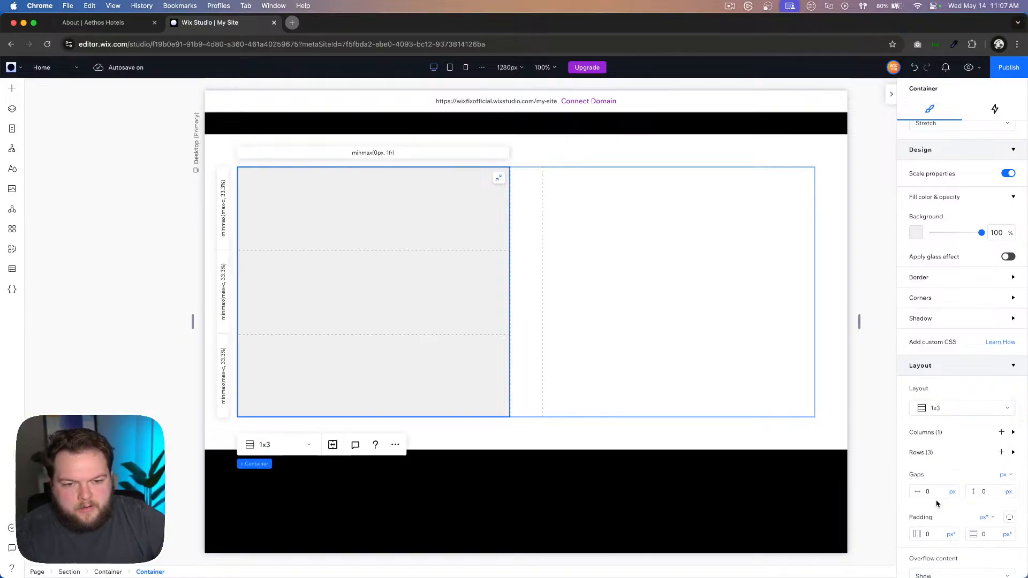
Step: Check the spacing between images on the Aethos page and set the three-row container's vertical gap to 64 px in Wix Studio
{"action": "left_click", "coordinate": [134, 28]}
{"action": "scroll", "coordinate": [174, 427], "scroll_direction": "down", "scroll_amount": 3}
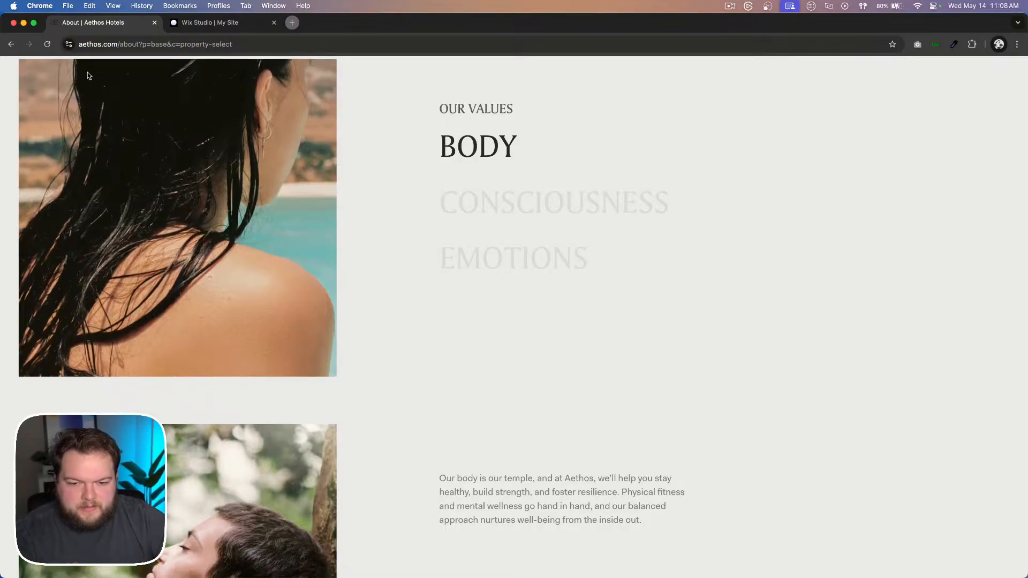
{"action": "left_click", "coordinate": [206, 24]}
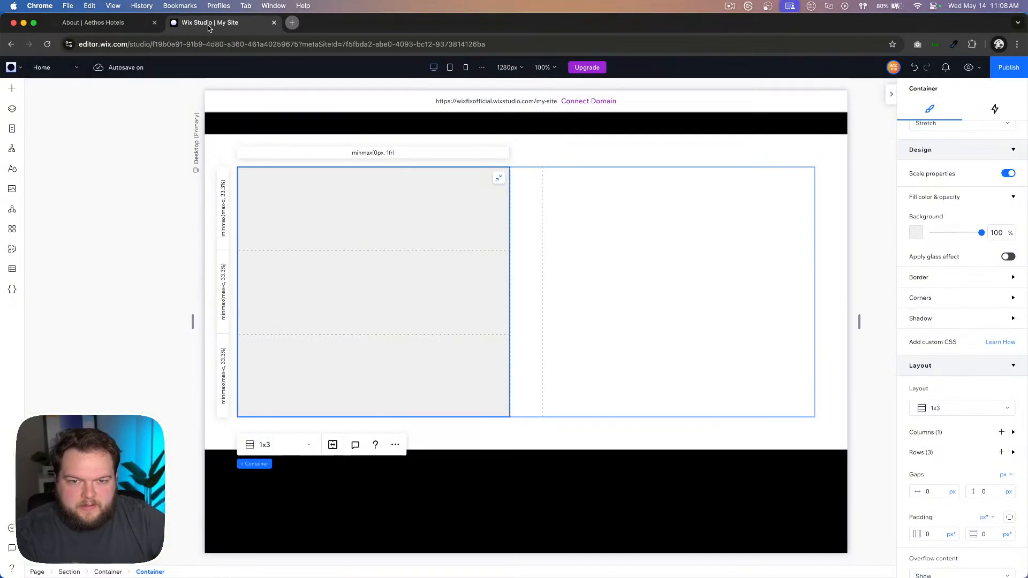
{"action": "left_click", "coordinate": [993, 494]}
{"action": "key", "text": "Return"}
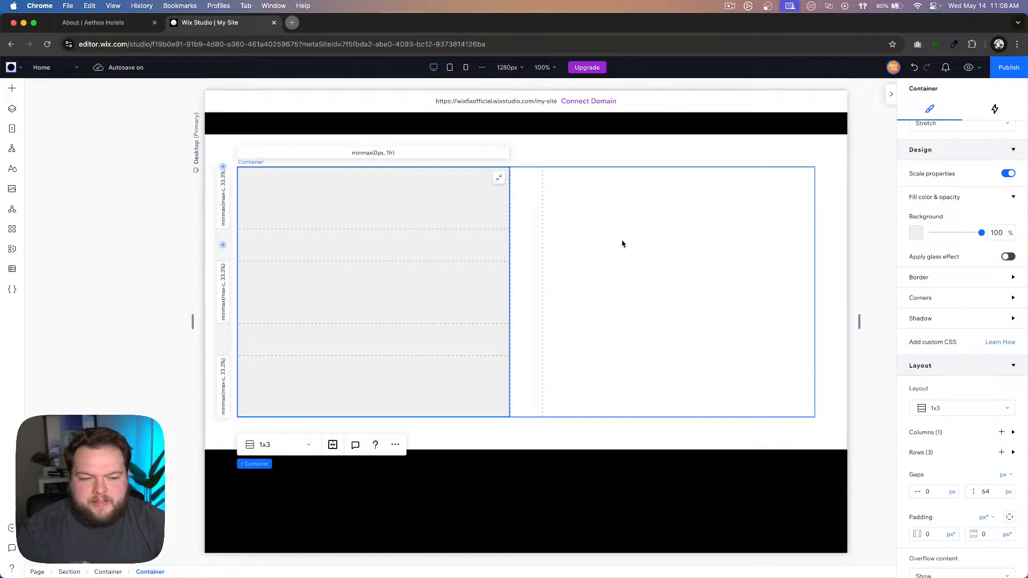
Step: Compare the column proportions on the Aethos page and set the outer container's second column to 2 fr in Wix Studio
{"action": "left_click", "coordinate": [132, 26]}
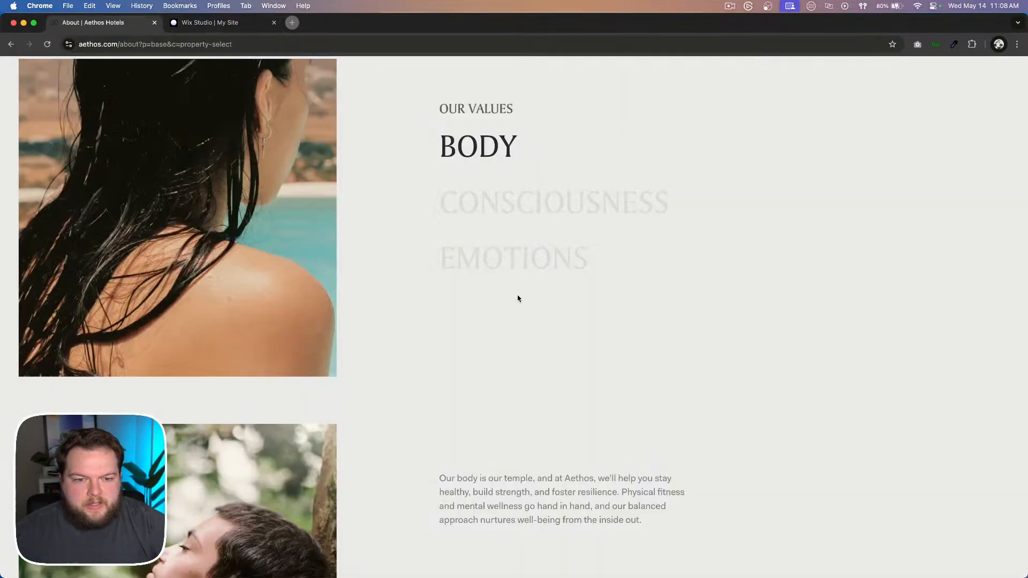
{"action": "scroll", "coordinate": [519, 298], "scroll_direction": "up", "scroll_amount": 2}
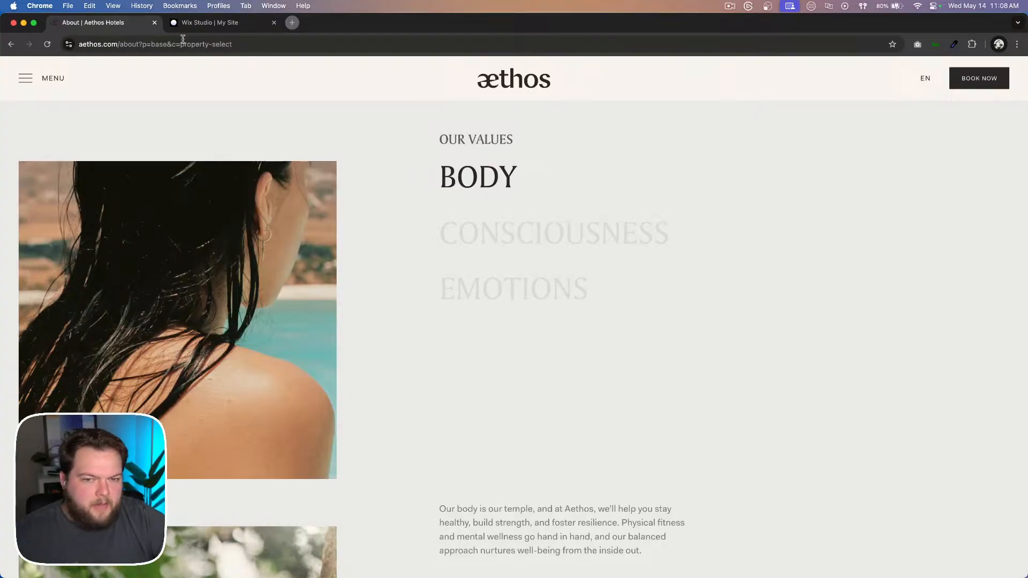
{"action": "left_click", "coordinate": [198, 22]}
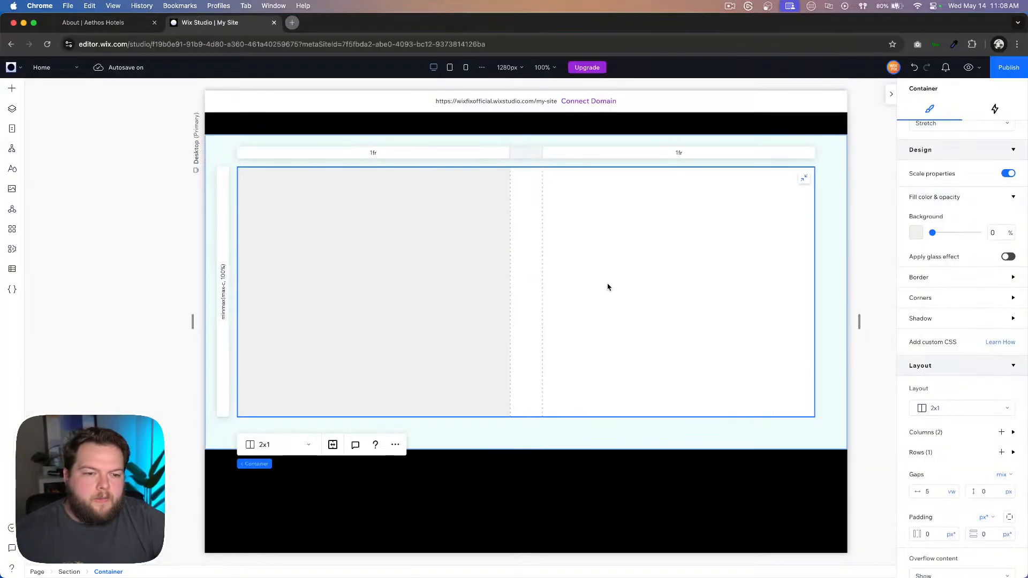
{"action": "left_click", "coordinate": [685, 155]}
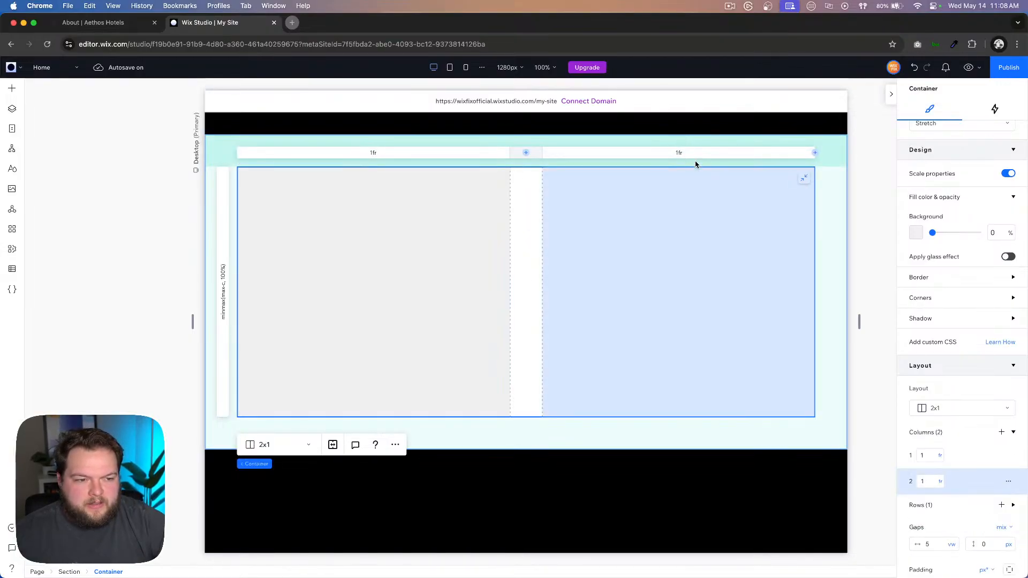
{"action": "left_click", "coordinate": [930, 483]}
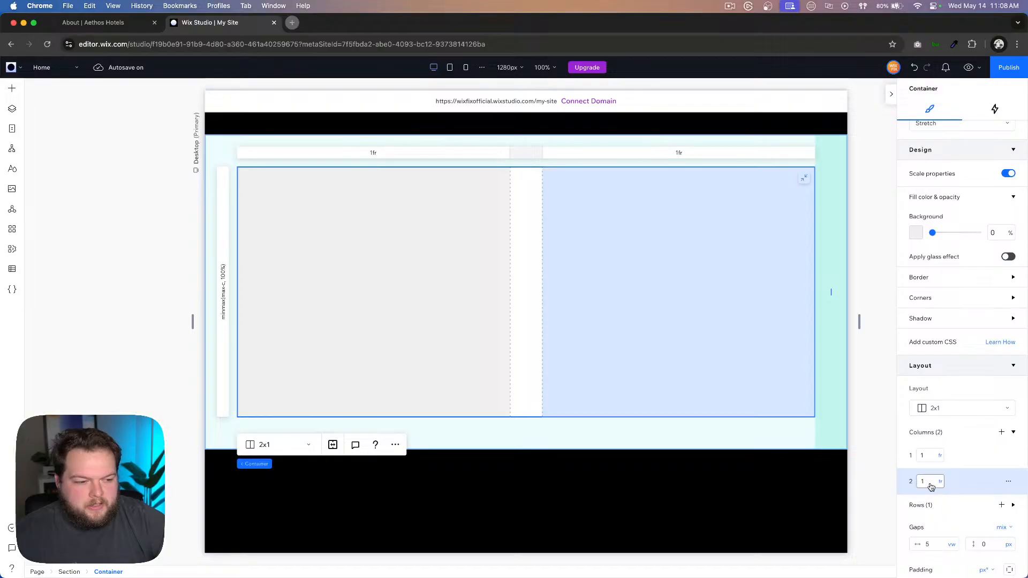
{"action": "key", "text": "Return"}
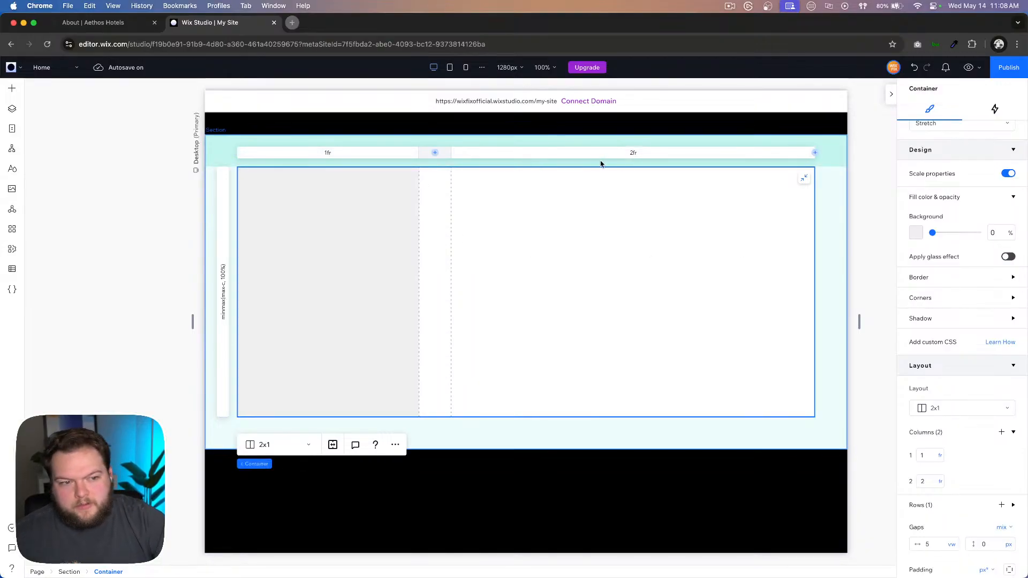
Step: Change the column width unit of the inner three-row container from min/max to Scale (px*)
{"action": "left_click", "coordinate": [353, 247]}
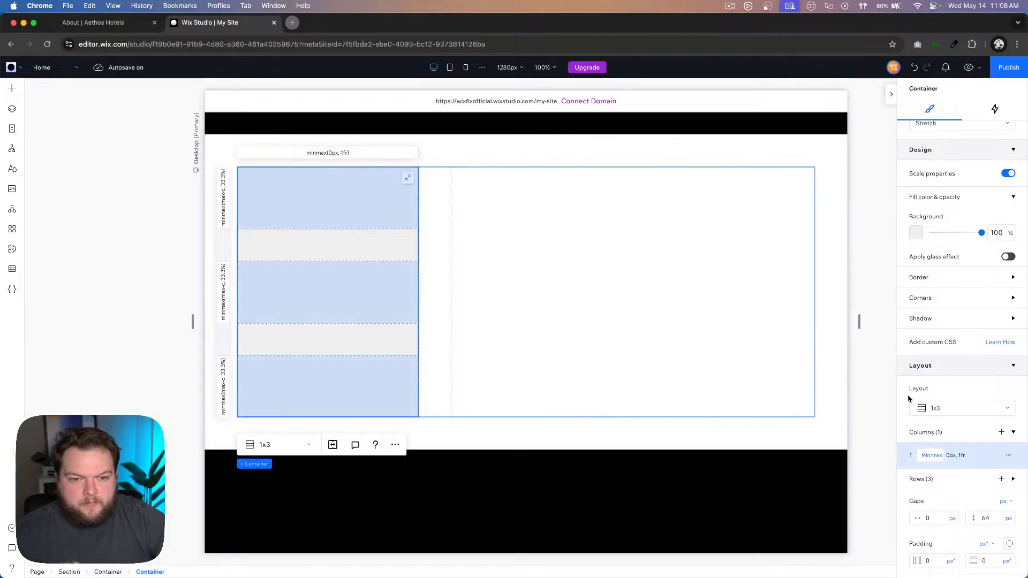
{"action": "left_click", "coordinate": [933, 455]}
{"action": "left_click", "coordinate": [956, 383]}
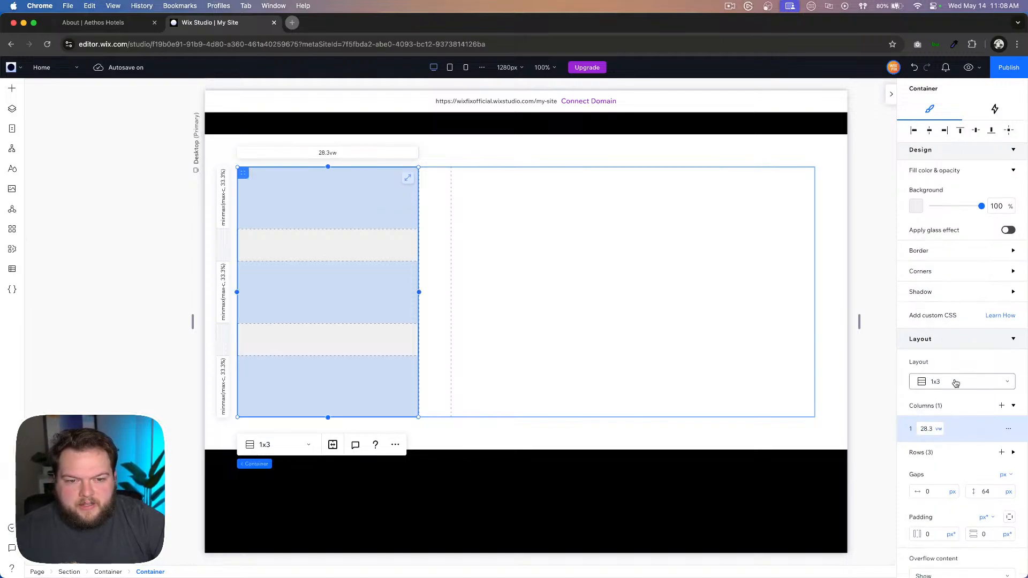
{"action": "left_click", "coordinate": [940, 430]}
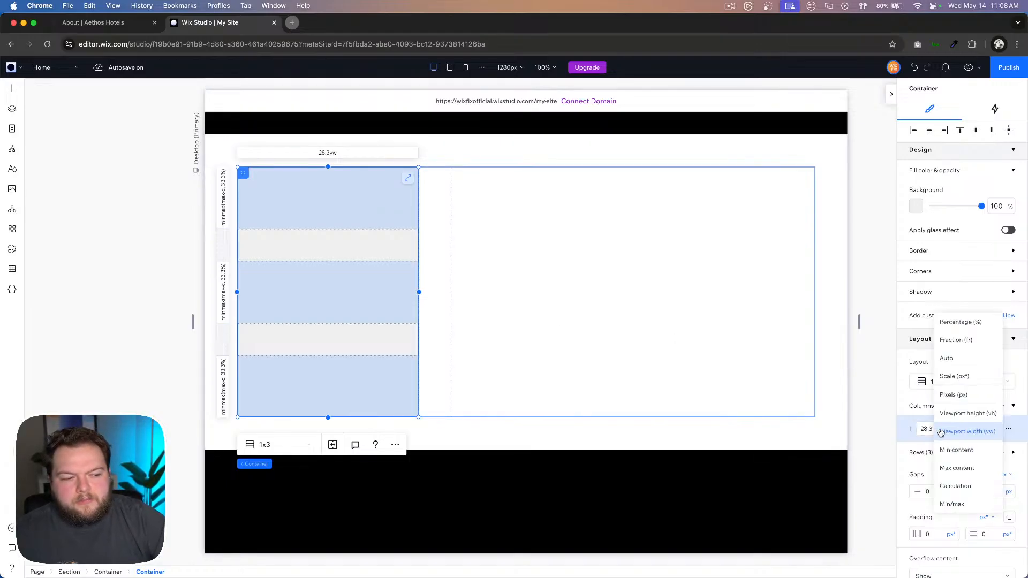
{"action": "left_click", "coordinate": [947, 376]}
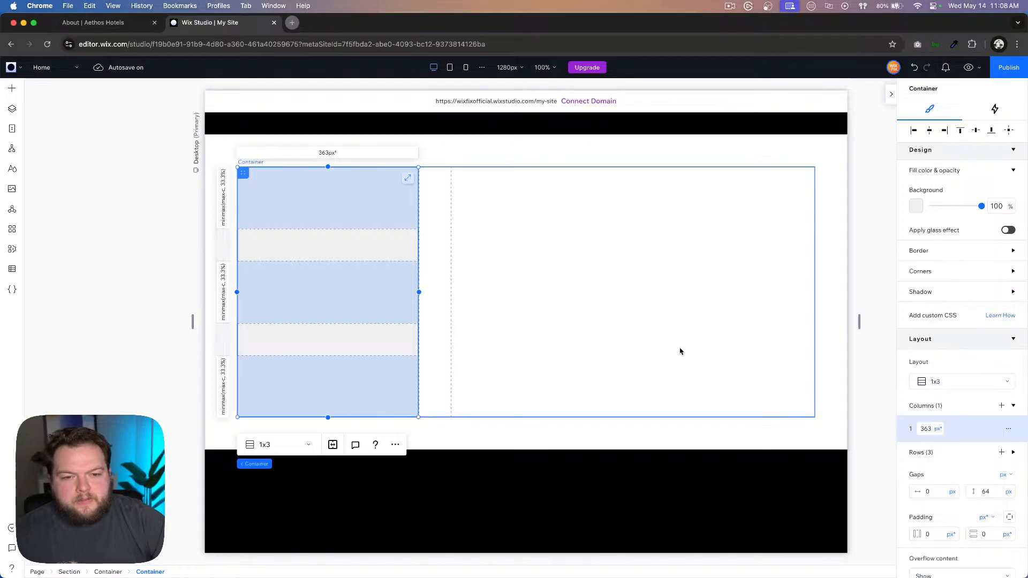
Step: Change the outer container's first column width unit to Pixels (px) and reselect the inner three-row container
{"action": "left_click", "coordinate": [574, 237]}
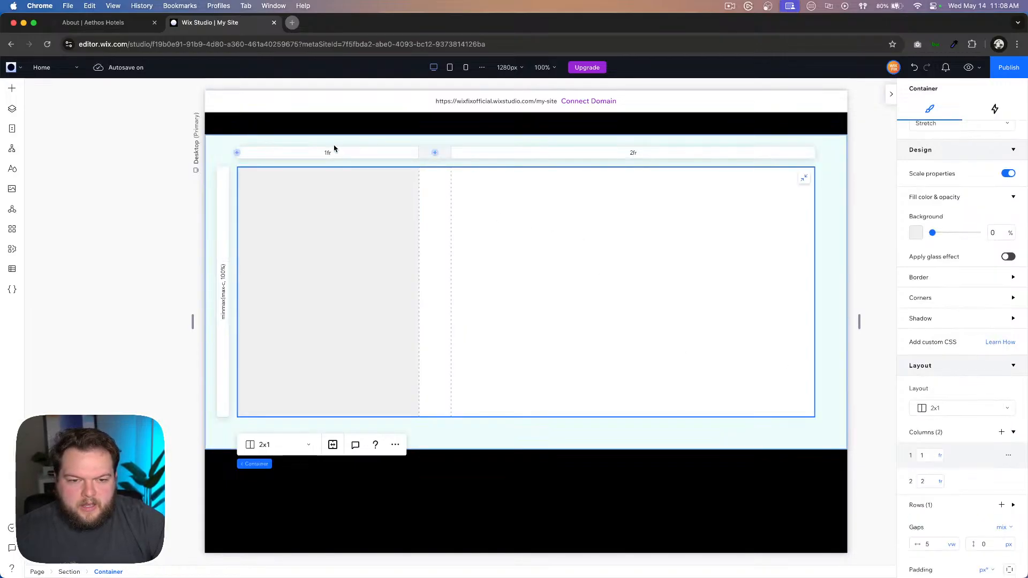
{"action": "left_click", "coordinate": [939, 455]}
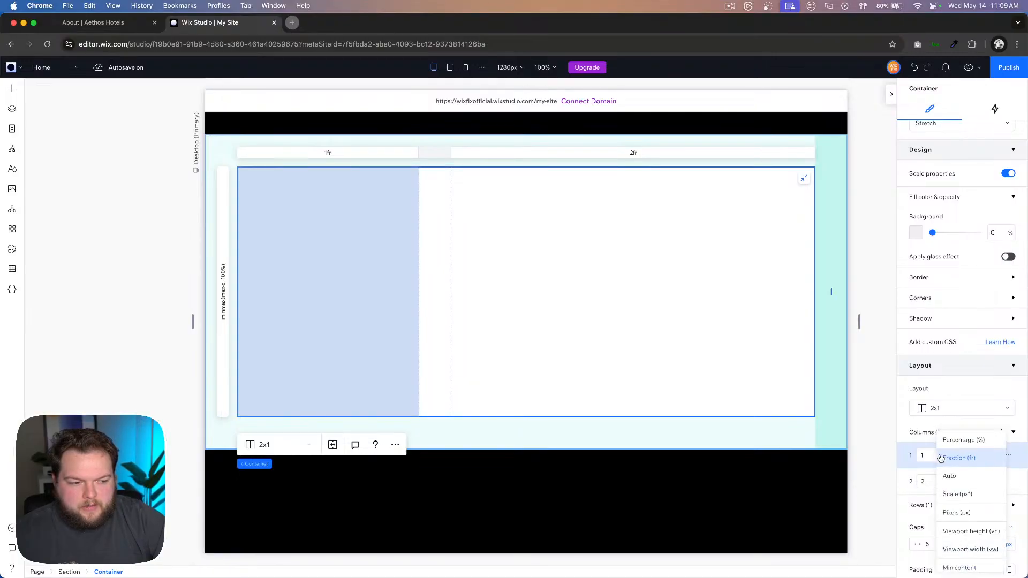
{"action": "left_click", "coordinate": [955, 514]}
{"action": "left_click", "coordinate": [317, 210]}
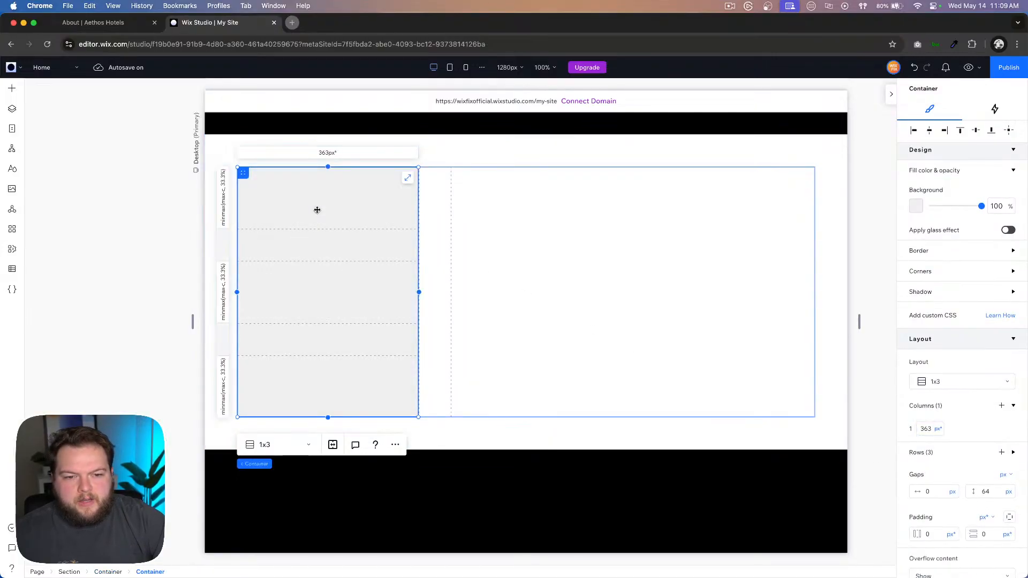
Step: Change the first row of the inner three-row container to Scale (px*) and set its height to 363 px*
{"action": "left_click", "coordinate": [524, 243]}
{"action": "left_click", "coordinate": [379, 239]}
{"action": "left_click", "coordinate": [553, 253]}
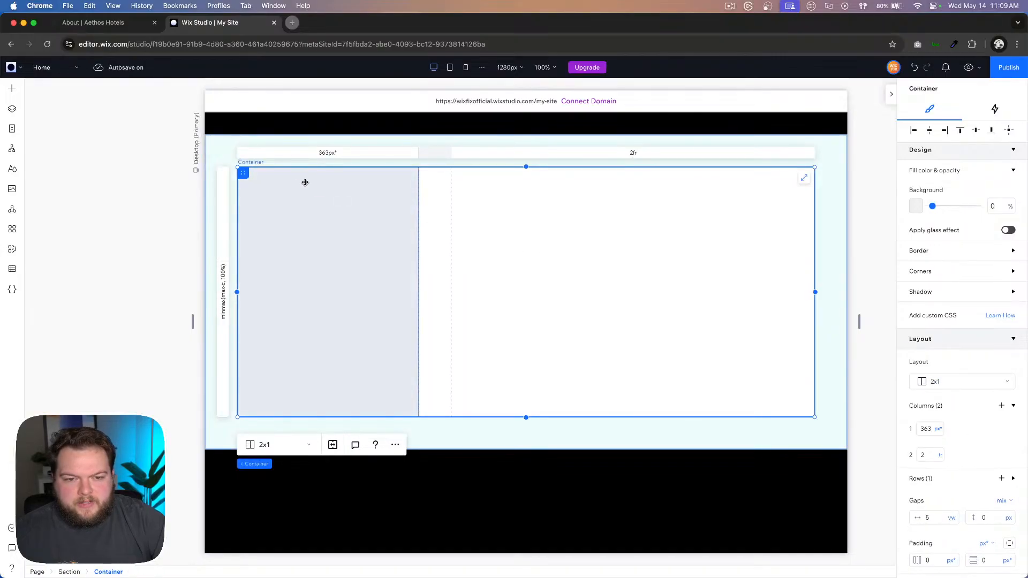
{"action": "left_click", "coordinate": [331, 212]}
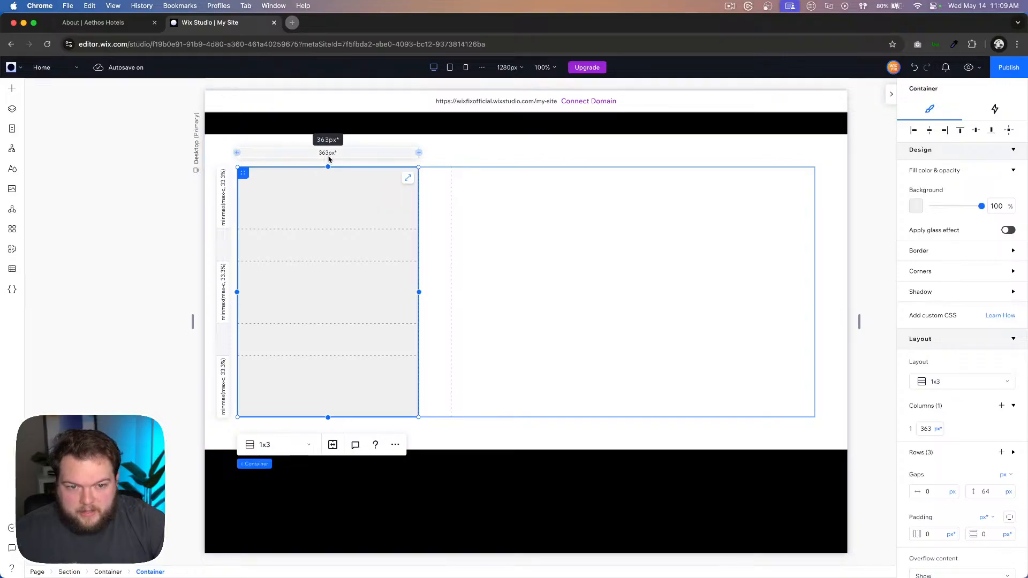
{"action": "left_click", "coordinate": [222, 196]}
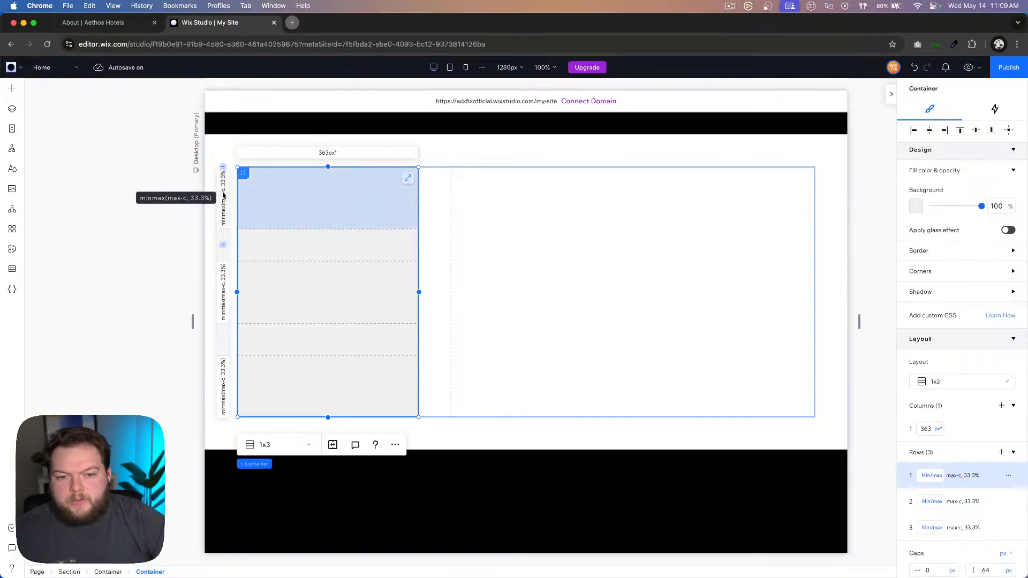
{"action": "left_click", "coordinate": [932, 476]}
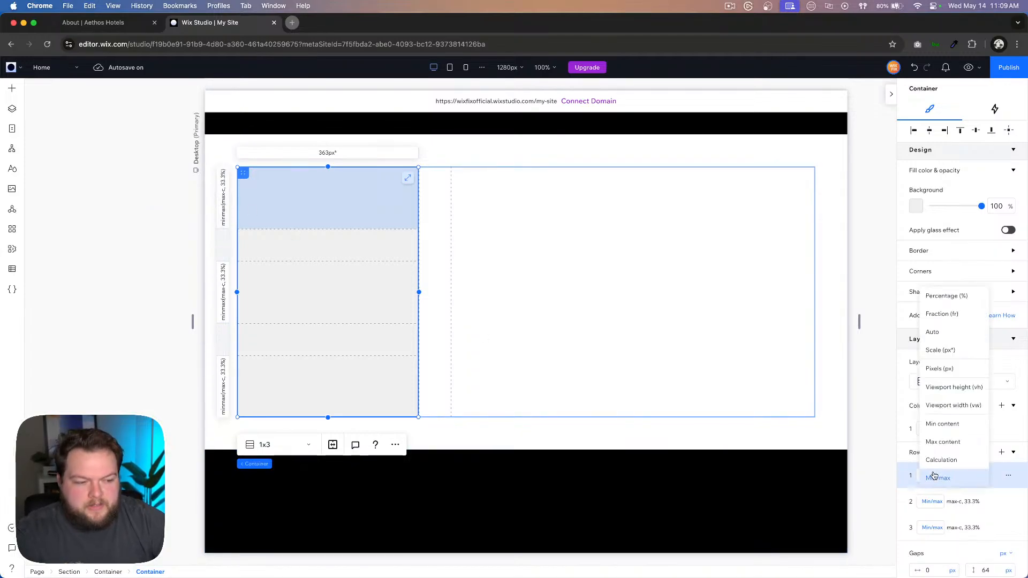
{"action": "left_click", "coordinate": [943, 351]}
{"action": "left_click", "coordinate": [929, 476]}
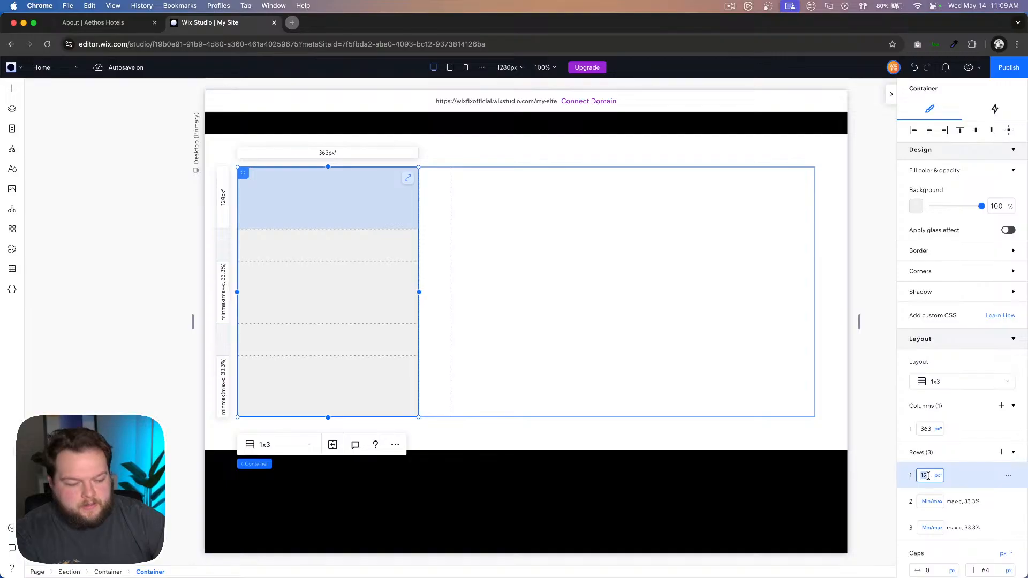
{"action": "type", "text": "363"}
{"action": "key", "text": "Return"}
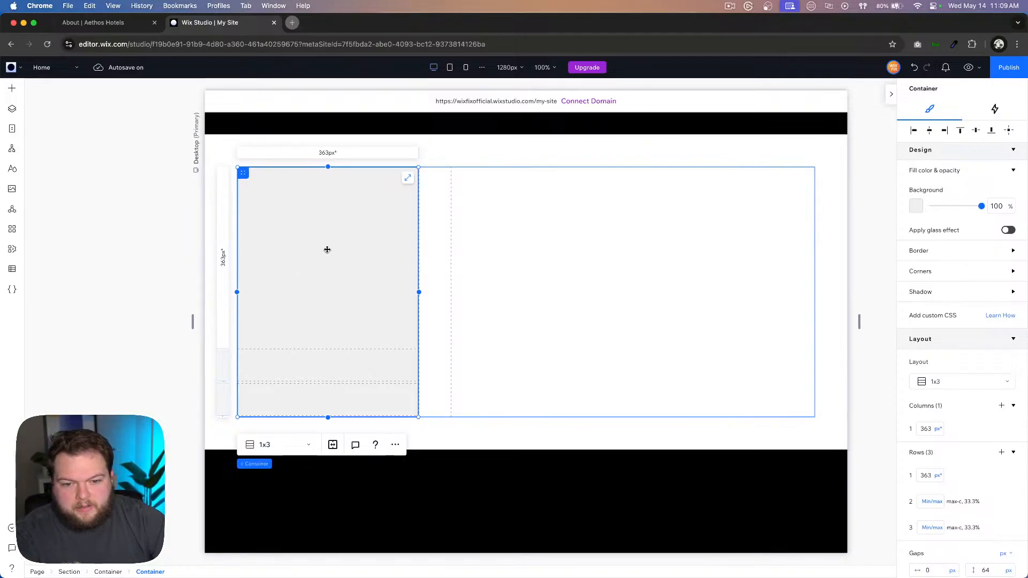
Step: Switch the inner container's second row to Scale (px*) with a height of 363 px*
{"action": "left_click", "coordinate": [931, 502]}
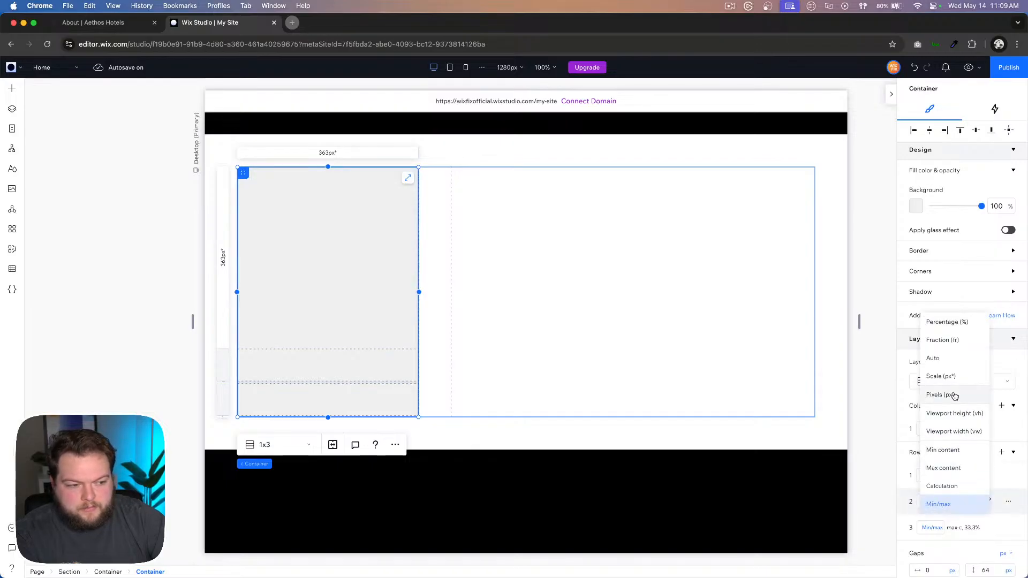
{"action": "left_click", "coordinate": [941, 376]}
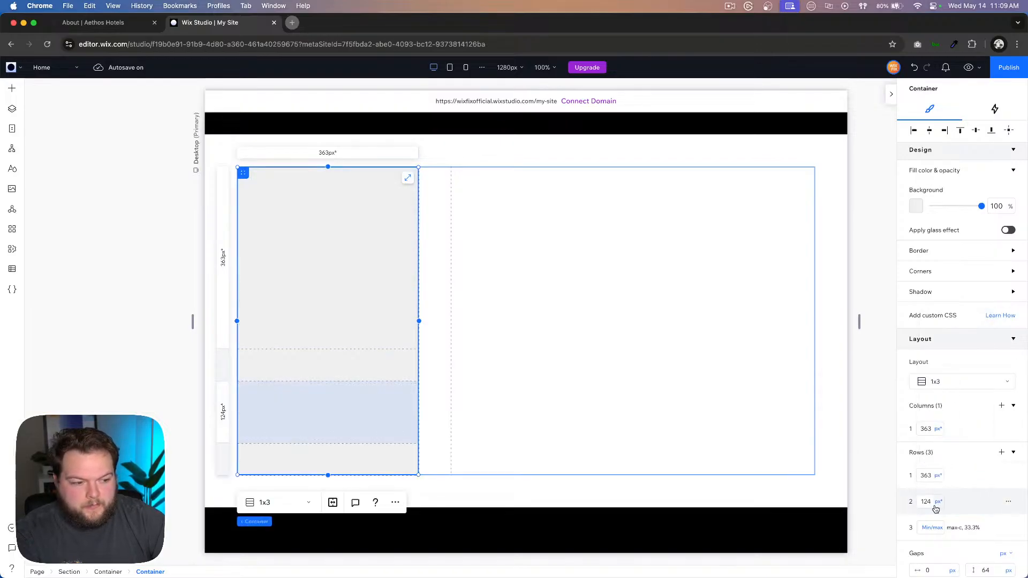
{"action": "left_click", "coordinate": [918, 501]}
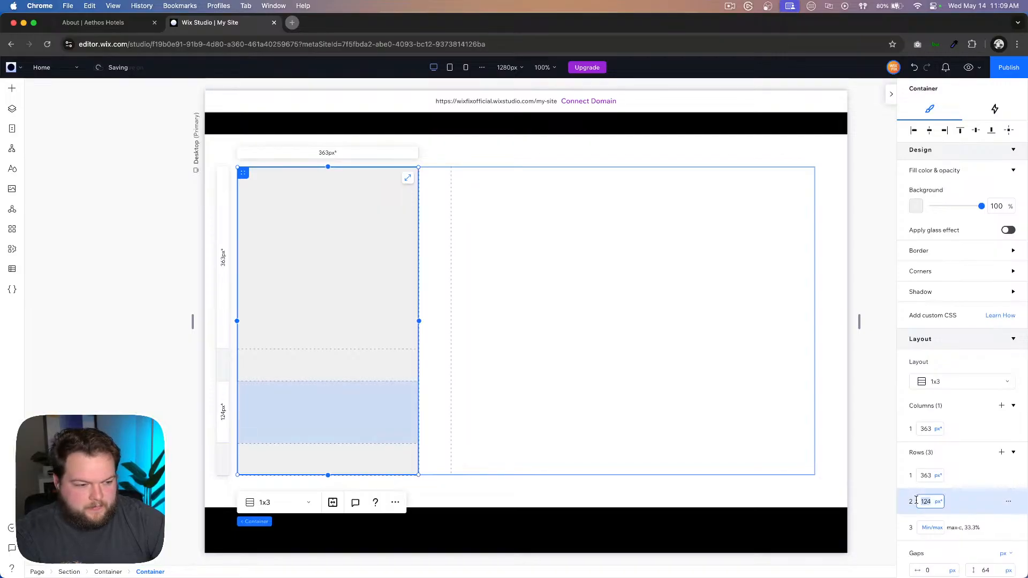
{"action": "type", "text": "363"}
{"action": "key", "text": "Return"}
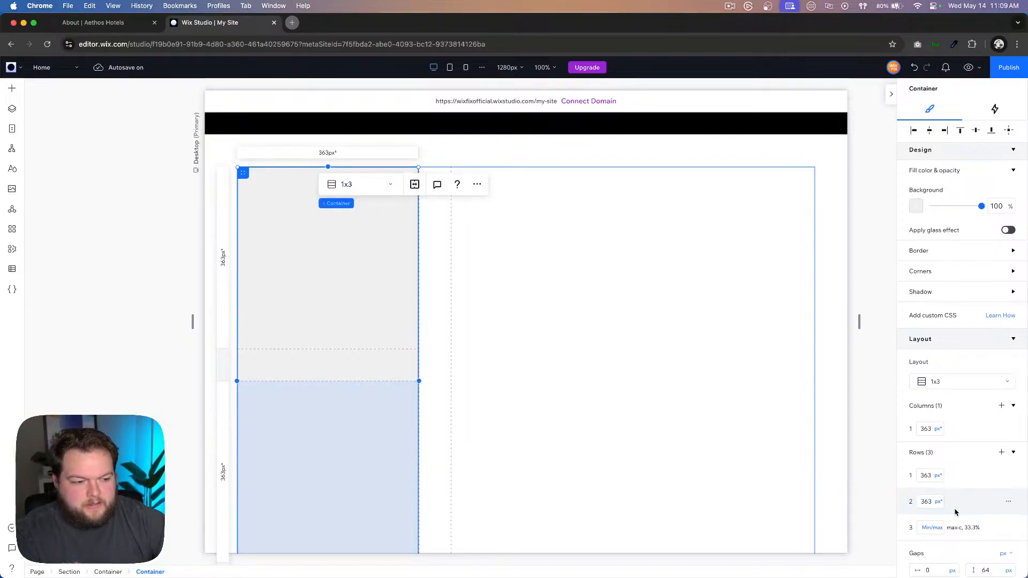
Step: Switch the inner container's third row to Scale (px*) with a height of 363 px*
{"action": "left_click", "coordinate": [932, 527]}
{"action": "left_click", "coordinate": [952, 411]}
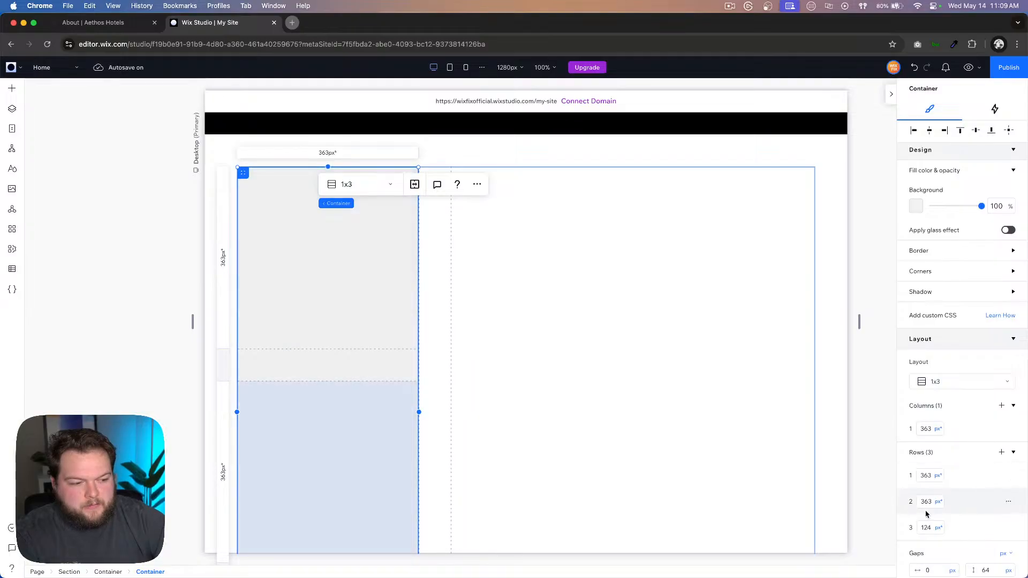
{"action": "left_click", "coordinate": [928, 529]}
{"action": "type", "text": "363"}
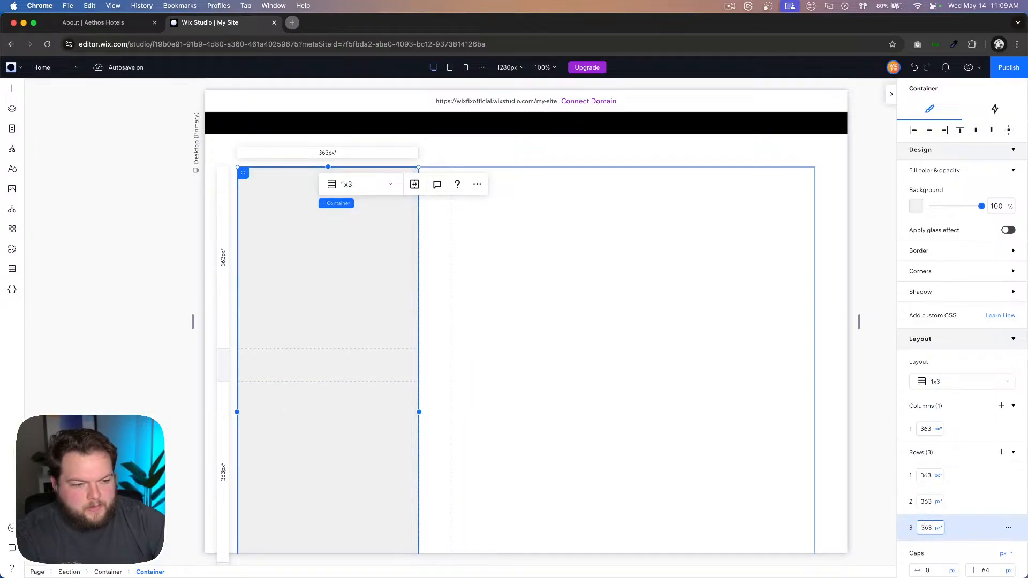
{"action": "key", "text": "Return"}
Step: Add an image to the first row of the inner container and stretch it to fill the cell
{"action": "scroll", "coordinate": [512, 330], "scroll_direction": "down", "scroll_amount": 6}
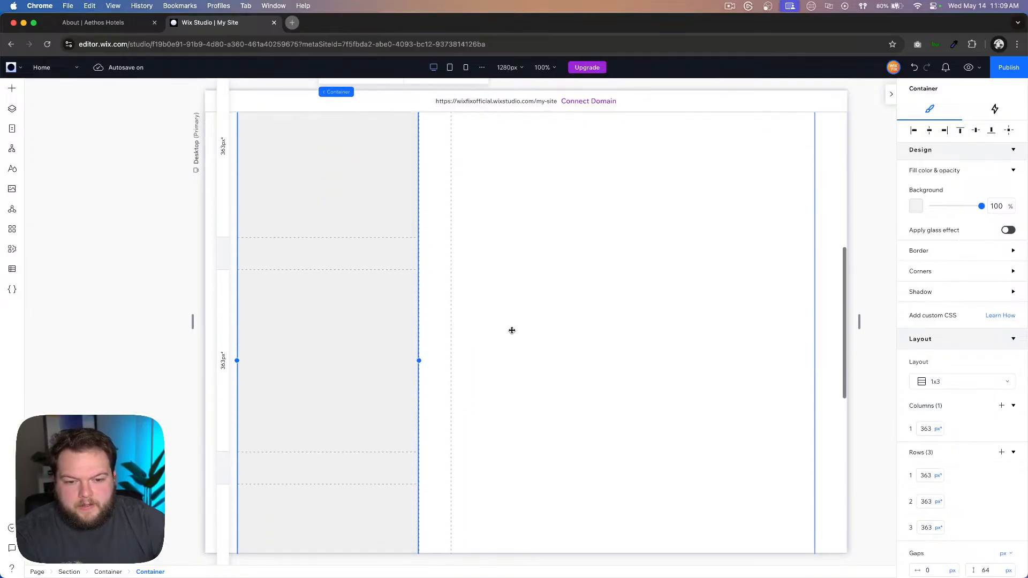
{"action": "scroll", "coordinate": [512, 331], "scroll_direction": "up", "scroll_amount": 5}
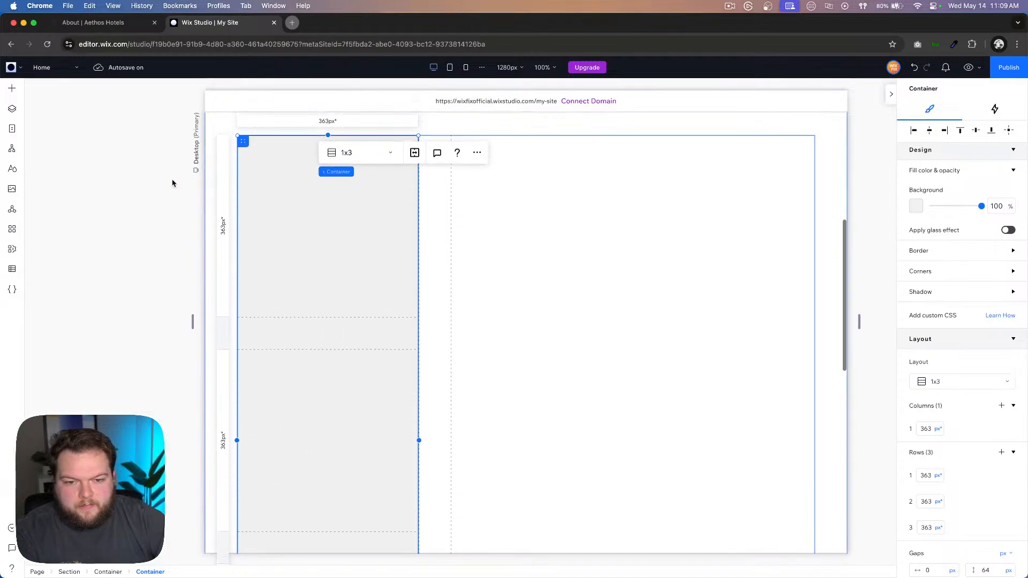
{"action": "left_click", "coordinate": [12, 88]}
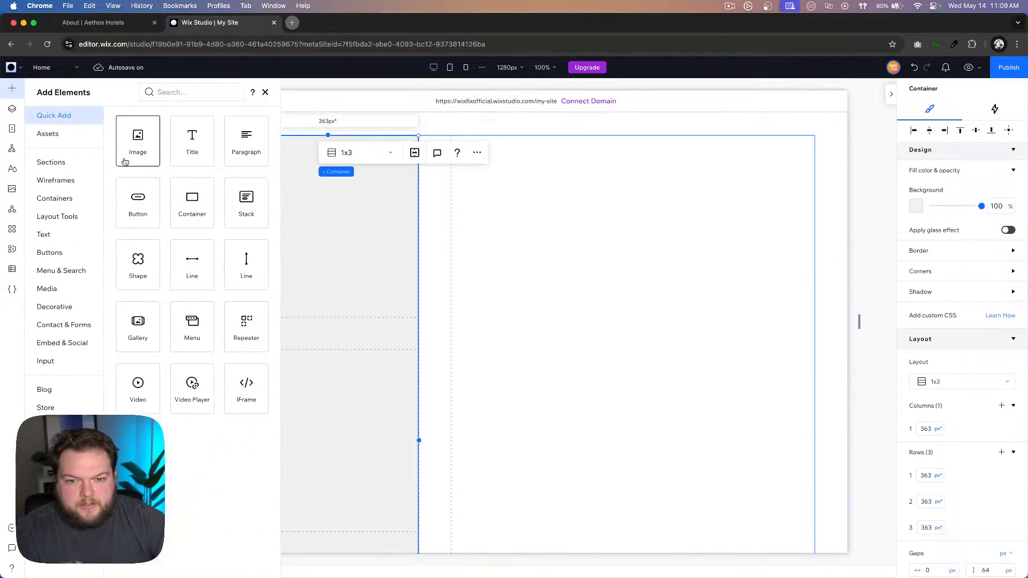
{"action": "left_click_drag", "start_coordinate": [126, 162], "coordinate": [331, 234]}
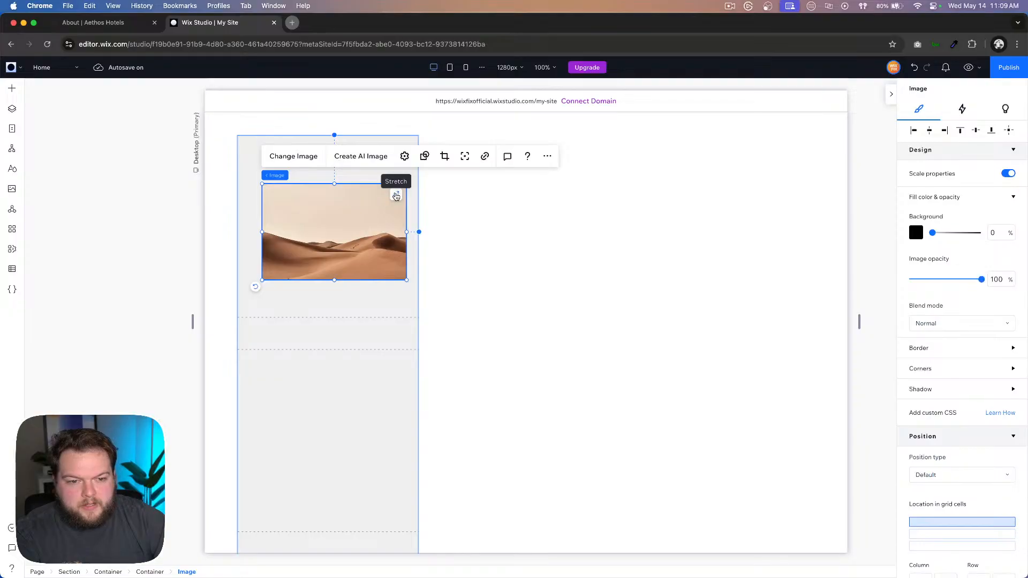
{"action": "left_click", "coordinate": [396, 196]}
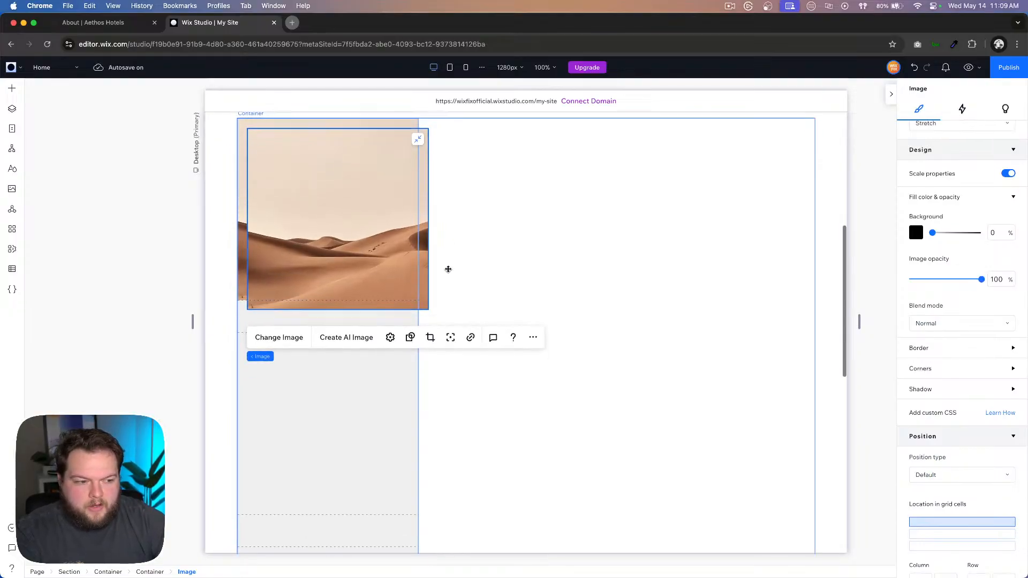
Step: Move the duplicated image into the second row of the inner container's grid
{"action": "scroll", "coordinate": [447, 269], "scroll_direction": "down", "scroll_amount": 2}
{"action": "left_click", "coordinate": [929, 536]}
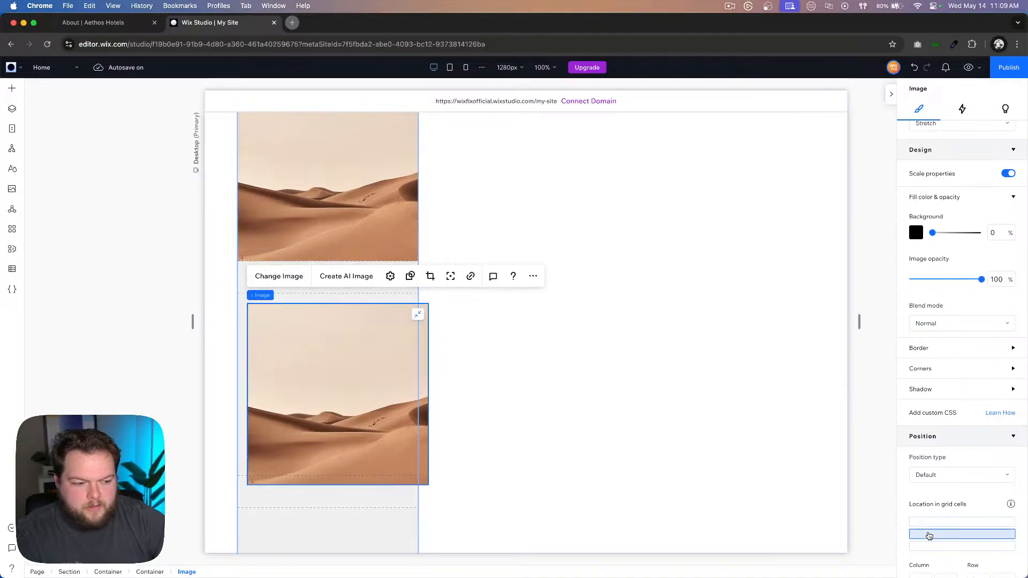
{"action": "scroll", "coordinate": [871, 357], "scroll_direction": "down", "scroll_amount": 5}
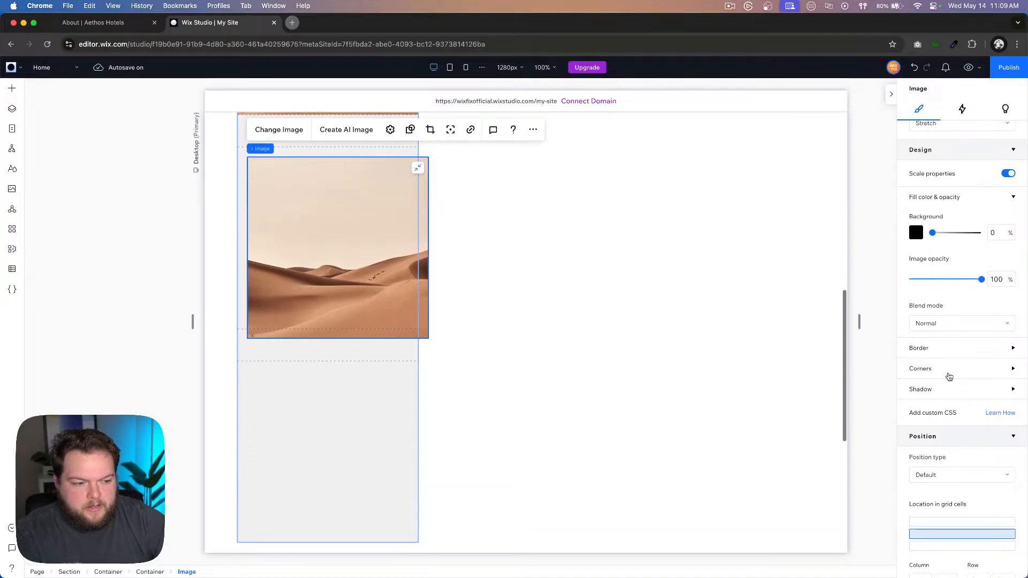
Step: Set all four margins of the second-row image to 0 px*
{"action": "scroll", "coordinate": [948, 375], "scroll_direction": "down", "scroll_amount": 5}
{"action": "left_click", "coordinate": [938, 470]}
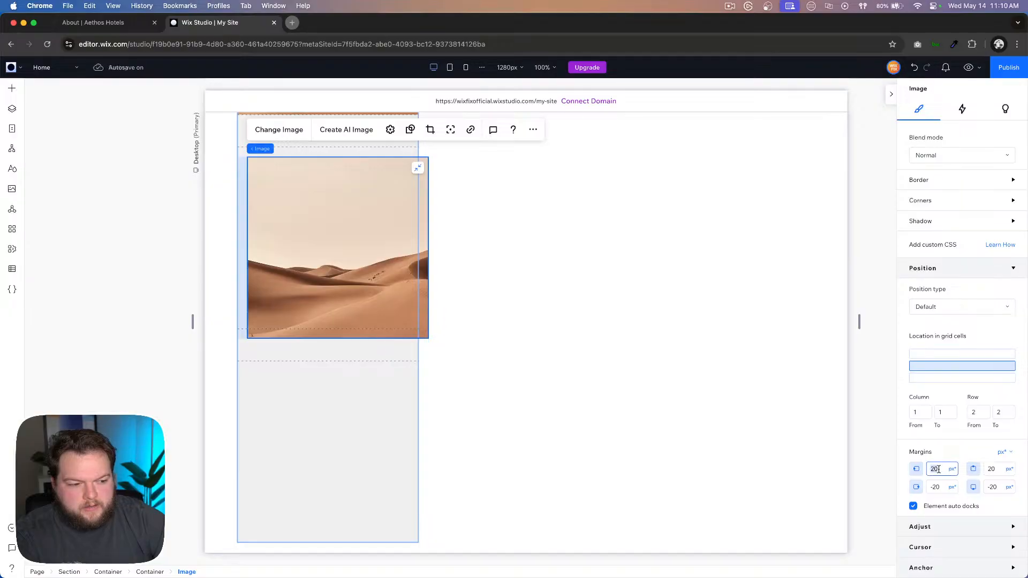
{"action": "type", "text": "0"}
{"action": "key", "text": "Tab"}
{"action": "type", "text": "0"}
{"action": "key", "text": "Tab"}
{"action": "type", "text": "0"}
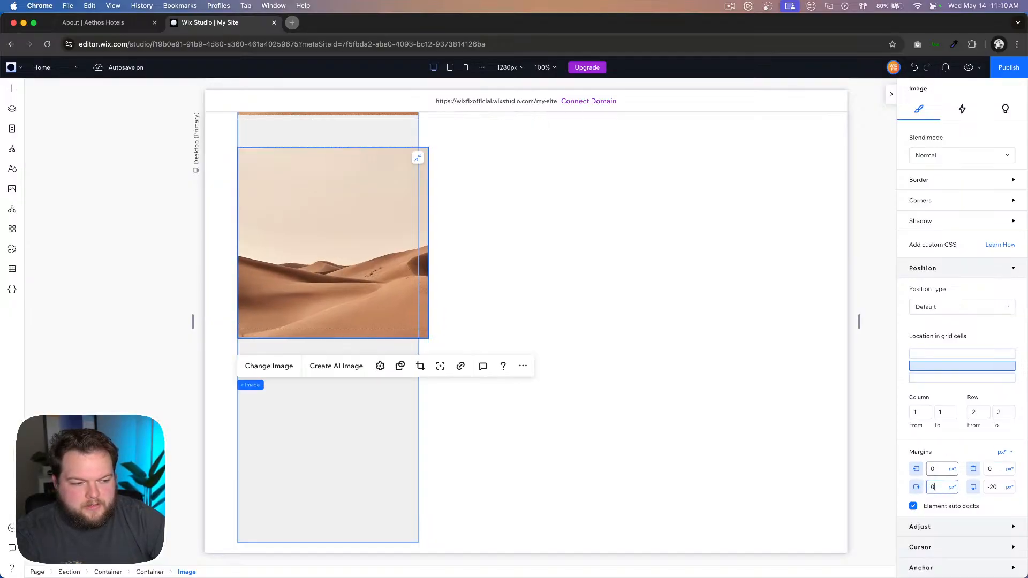
{"action": "key", "text": "Tab"}
{"action": "type", "text": "0"}
{"action": "key", "text": "Return"}
Step: Duplicate the second-row image into the third row and set all four margins of the copy to 0 px*
{"action": "key", "text": "super+d"}
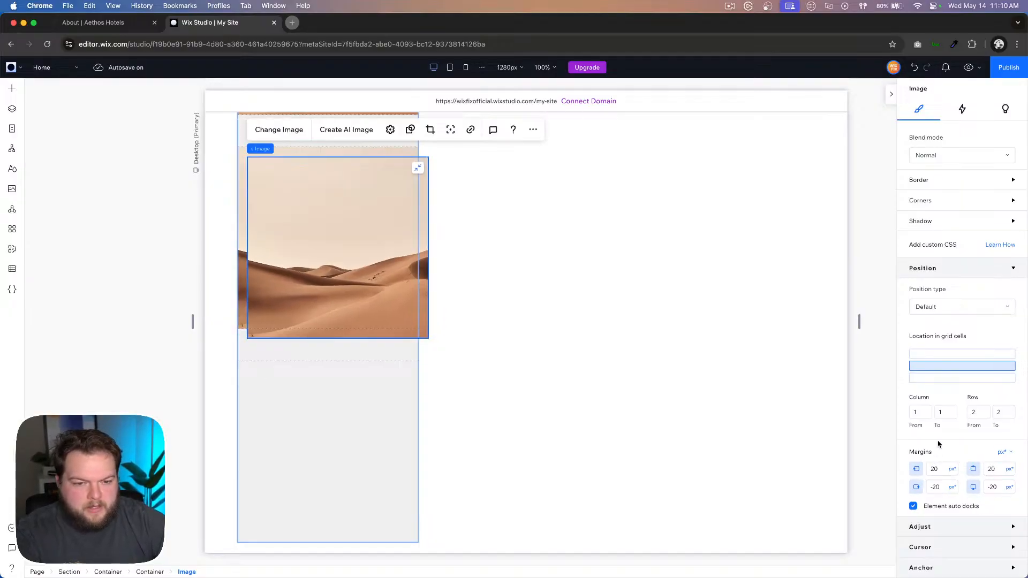
{"action": "left_click", "coordinate": [939, 378]}
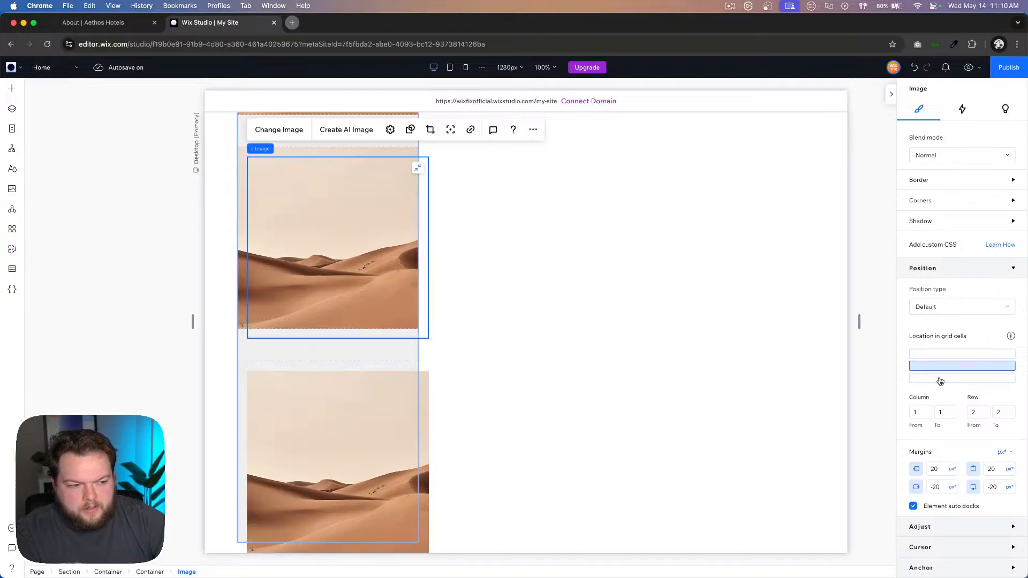
{"action": "left_click", "coordinate": [941, 474]}
{"action": "type", "text": "0"}
{"action": "key", "text": "Tab"}
{"action": "type", "text": "0"}
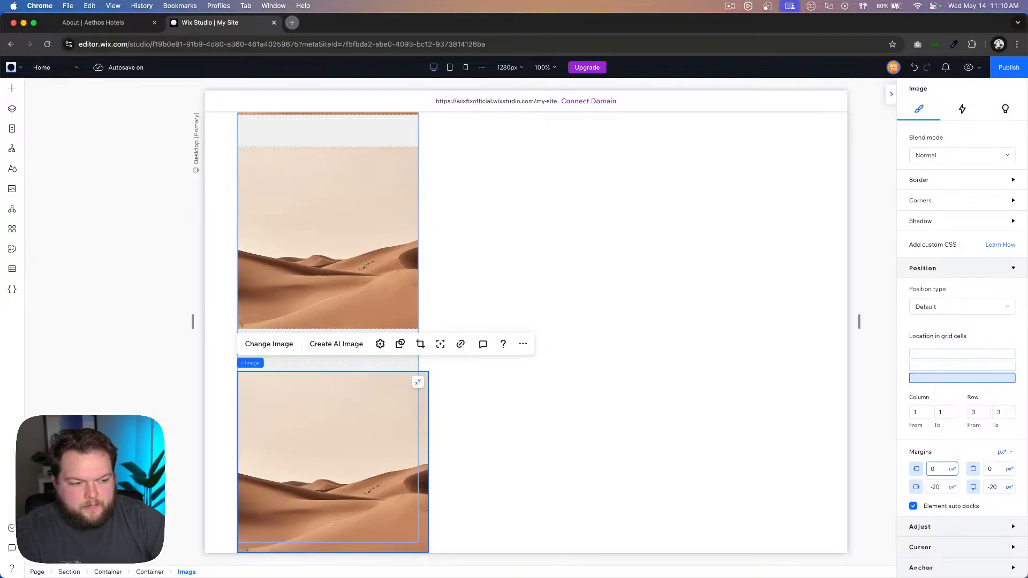
{"action": "key", "text": "Tab"}
{"action": "type", "text": "0"}
{"action": "key", "text": "Tab"}
{"action": "type", "text": "0"}
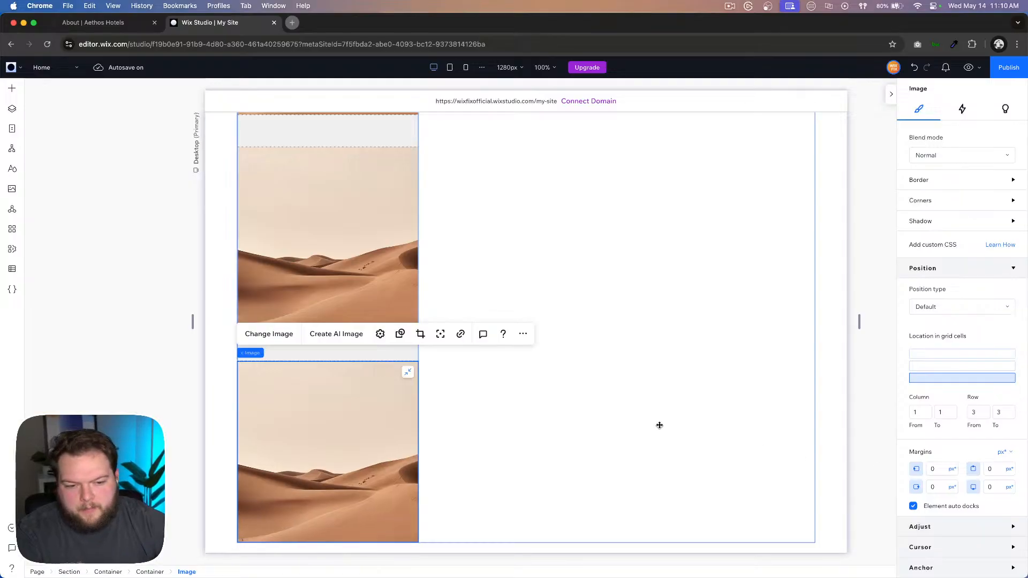
Step: Set the background opacity of the inner three-row container to 0%
{"action": "left_click", "coordinate": [670, 422]}
{"action": "left_click", "coordinate": [271, 274]}
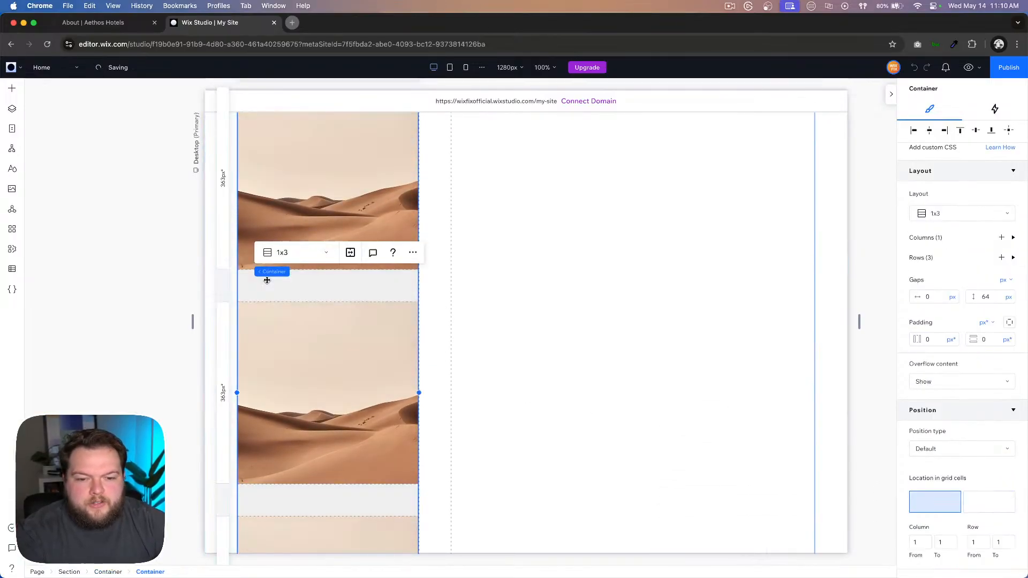
{"action": "scroll", "coordinate": [949, 243], "scroll_direction": "up", "scroll_amount": 5}
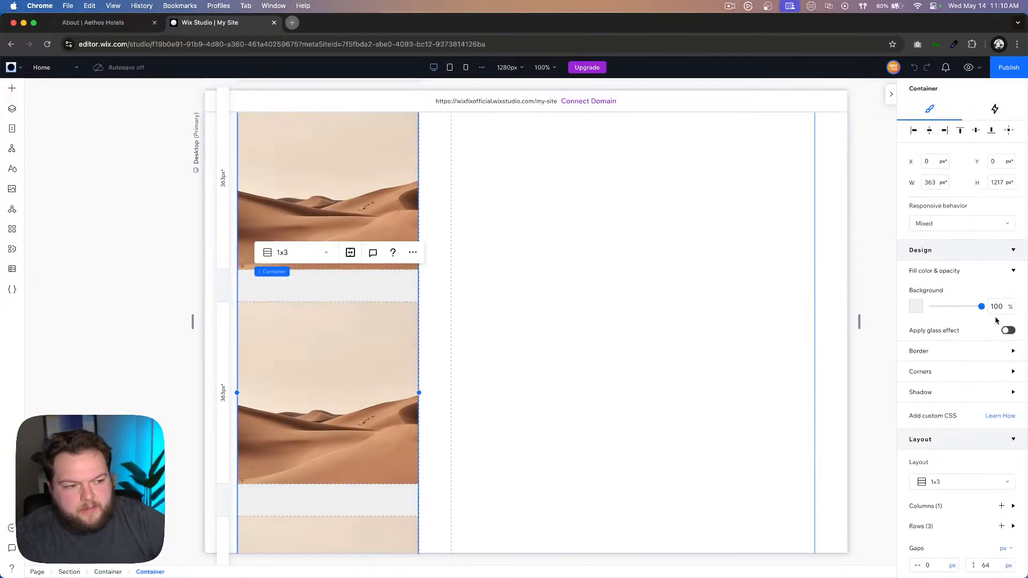
{"action": "left_click", "coordinate": [997, 307]}
{"action": "type", "text": "0"}
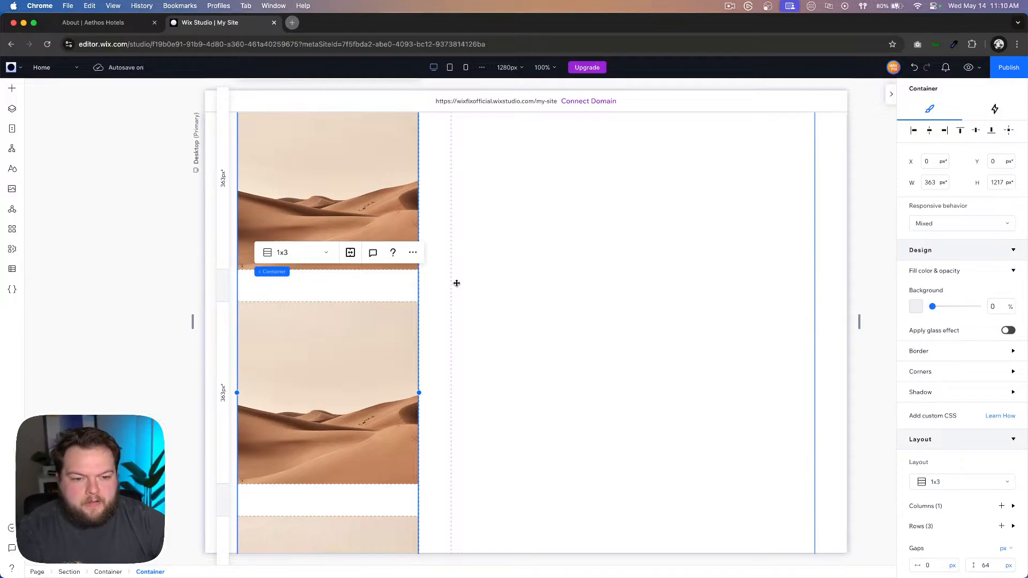
Step: Preview the site and scroll through the new image column to check the three images and their spacing
{"action": "left_click", "coordinate": [547, 297]}
{"action": "scroll", "coordinate": [546, 296], "scroll_direction": "up", "scroll_amount": 3}
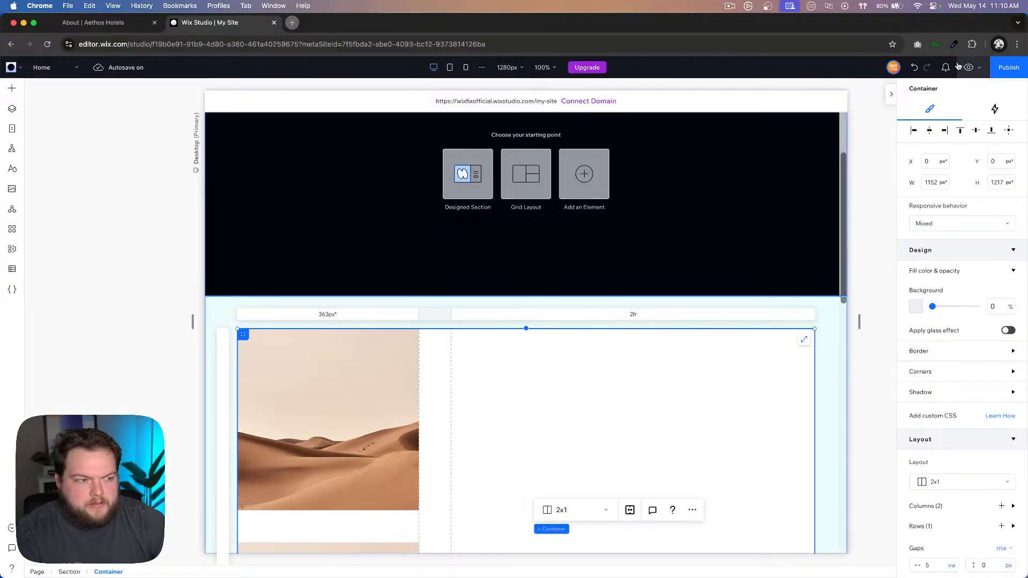
{"action": "left_click", "coordinate": [969, 67]}
{"action": "scroll", "coordinate": [640, 237], "scroll_direction": "down", "scroll_amount": 10}
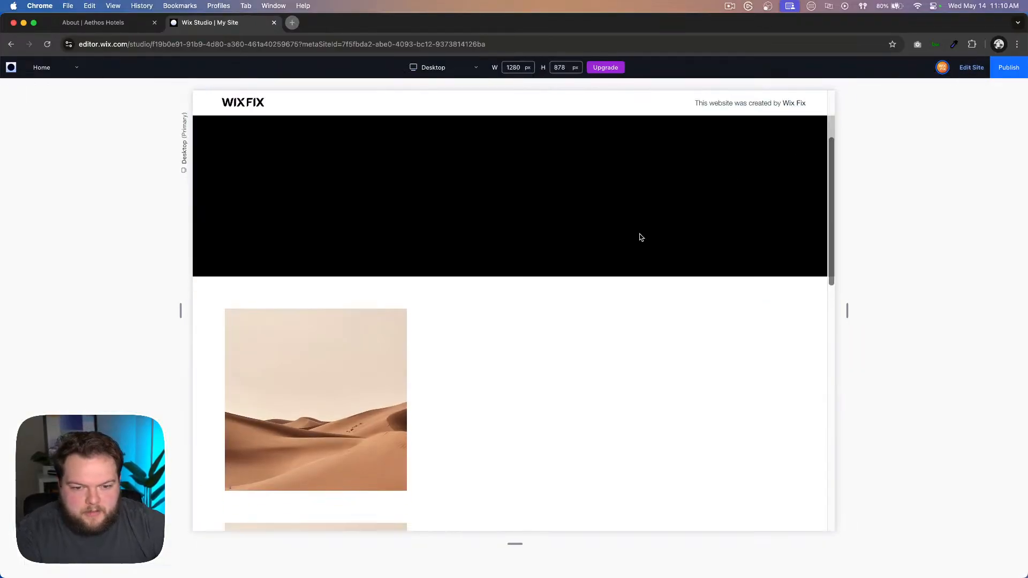
{"action": "scroll", "coordinate": [641, 237], "scroll_direction": "down", "scroll_amount": 5}
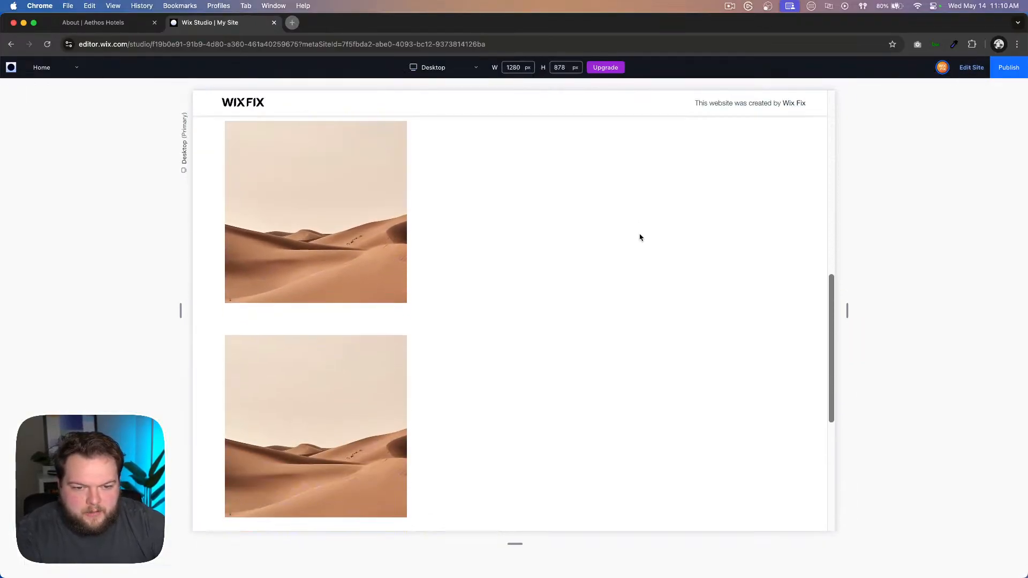
Step: Switch to the Aethos page and examine how the Our Values headings and text change as the images scroll
{"action": "left_click", "coordinate": [116, 29]}
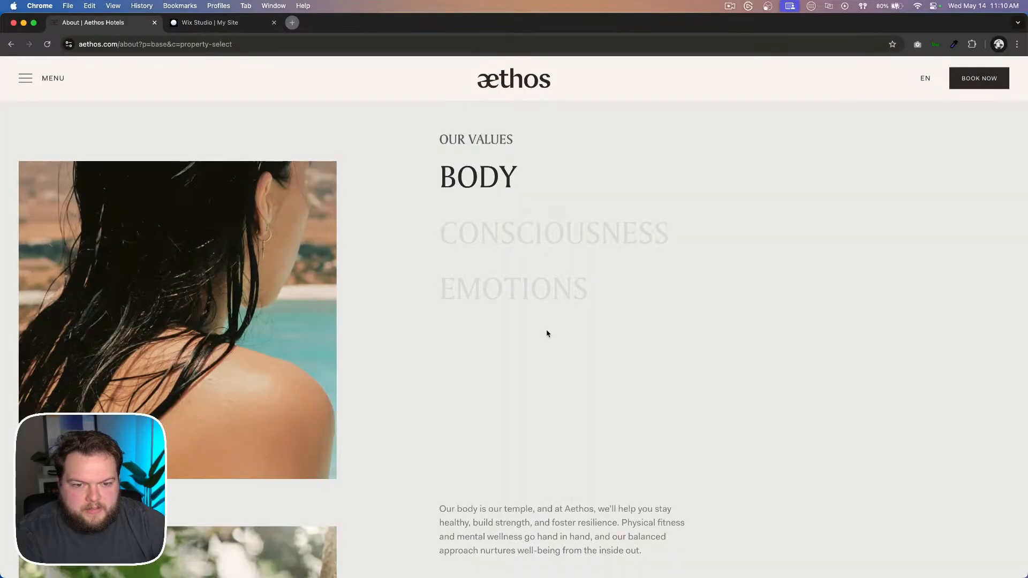
{"action": "scroll", "coordinate": [547, 332], "scroll_direction": "down", "scroll_amount": 7}
{"action": "scroll", "coordinate": [546, 333], "scroll_direction": "down", "scroll_amount": 8}
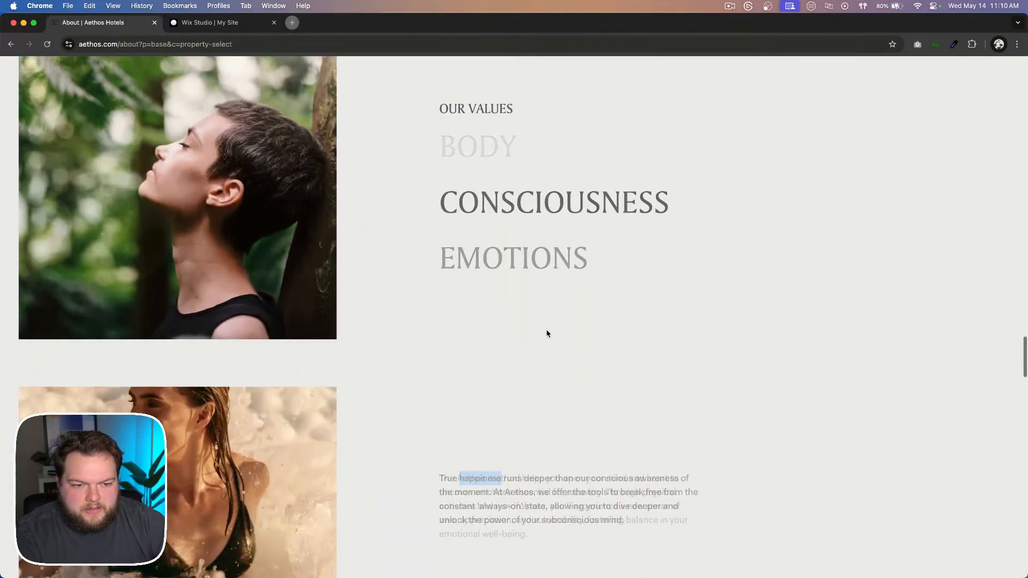
{"action": "scroll", "coordinate": [546, 333], "scroll_direction": "up", "scroll_amount": 14}
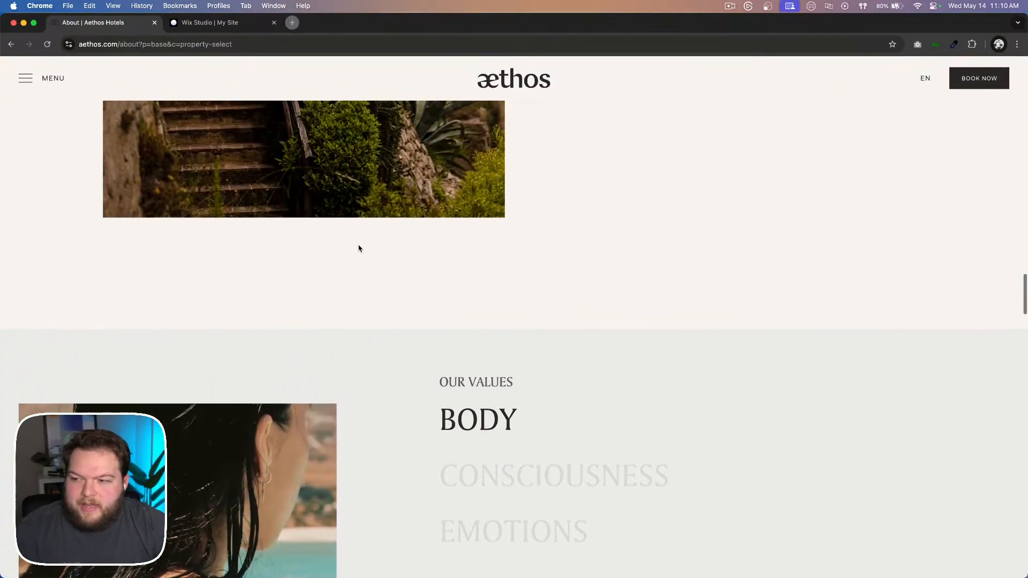
{"action": "scroll", "coordinate": [565, 337], "scroll_direction": "down", "scroll_amount": 5}
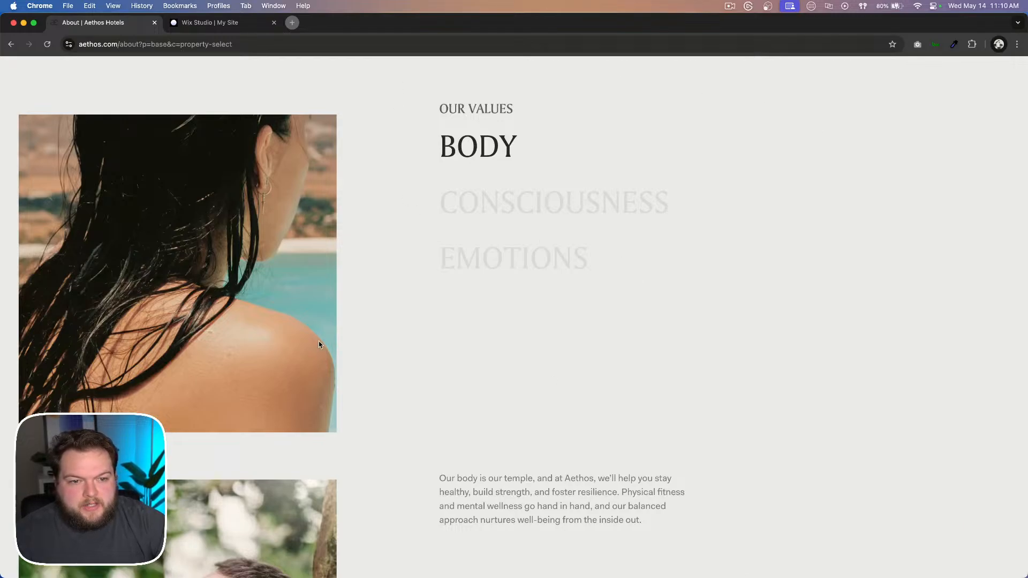
Step: Switch back to Wix Studio and return from the site preview to editing the page
{"action": "left_click", "coordinate": [193, 25]}
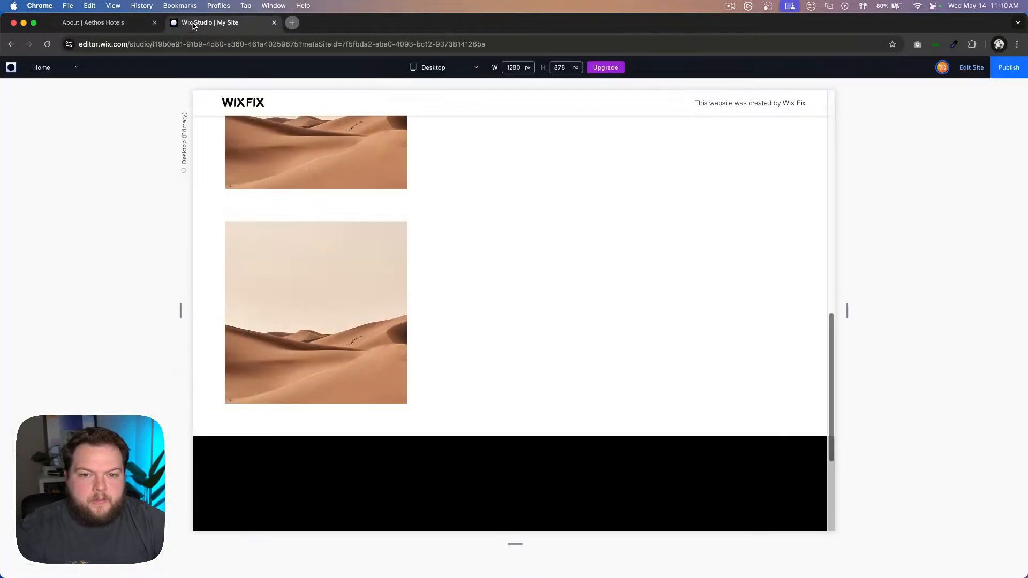
{"action": "scroll", "coordinate": [514, 237], "scroll_direction": "up", "scroll_amount": 10}
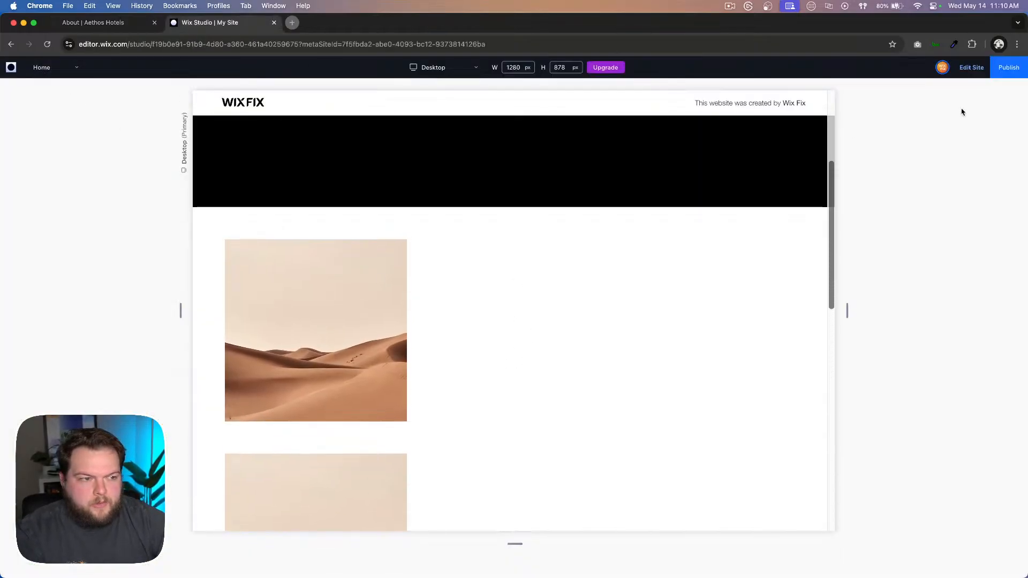
{"action": "left_click", "coordinate": [971, 71]}
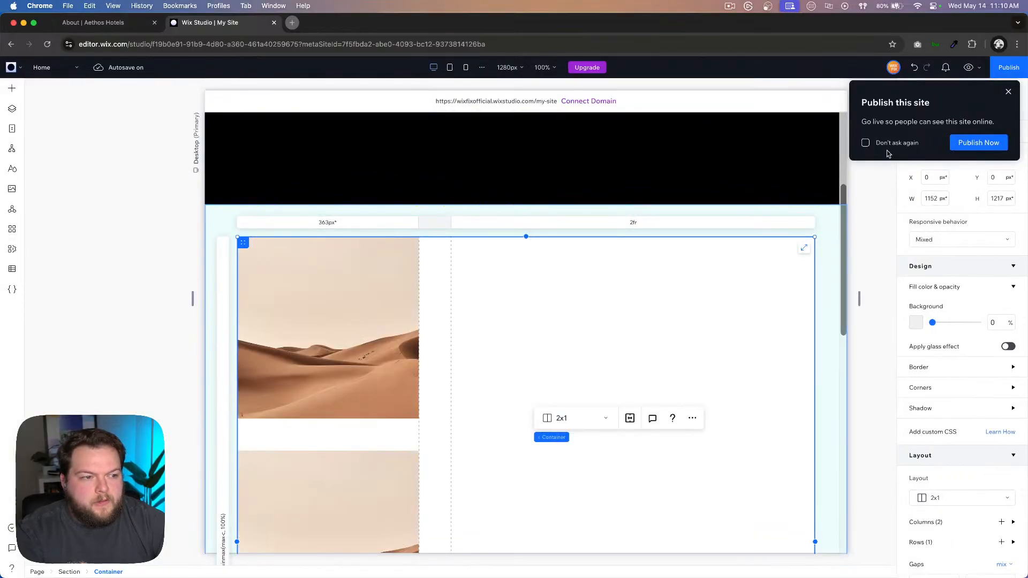
{"action": "left_click", "coordinate": [1009, 94]}
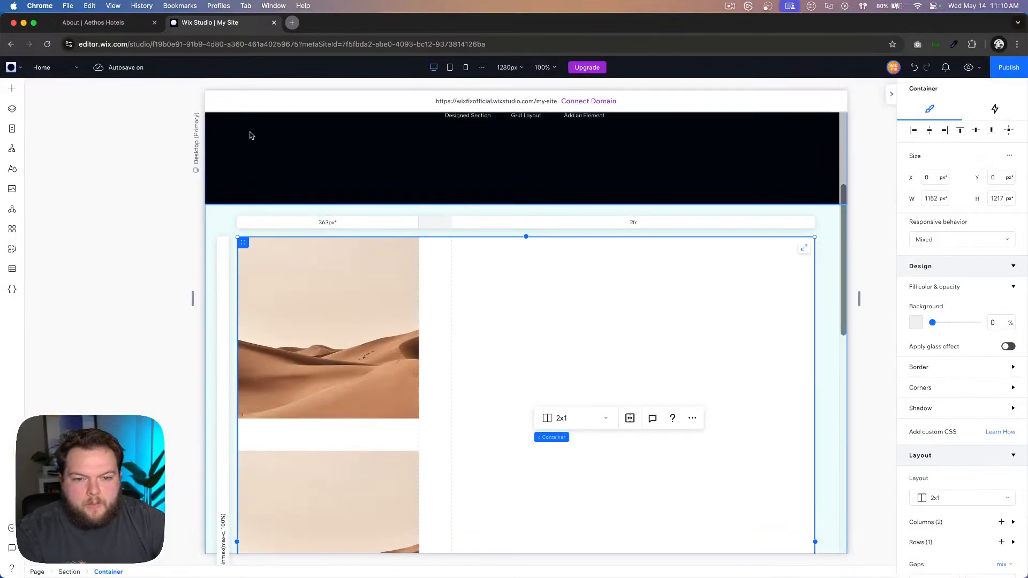
Step: Add a container to the wide column beside the images and stretch it to fill its grid cell
{"action": "left_click", "coordinate": [12, 88]}
{"action": "left_click_drag", "start_coordinate": [178, 183], "coordinate": [620, 349]}
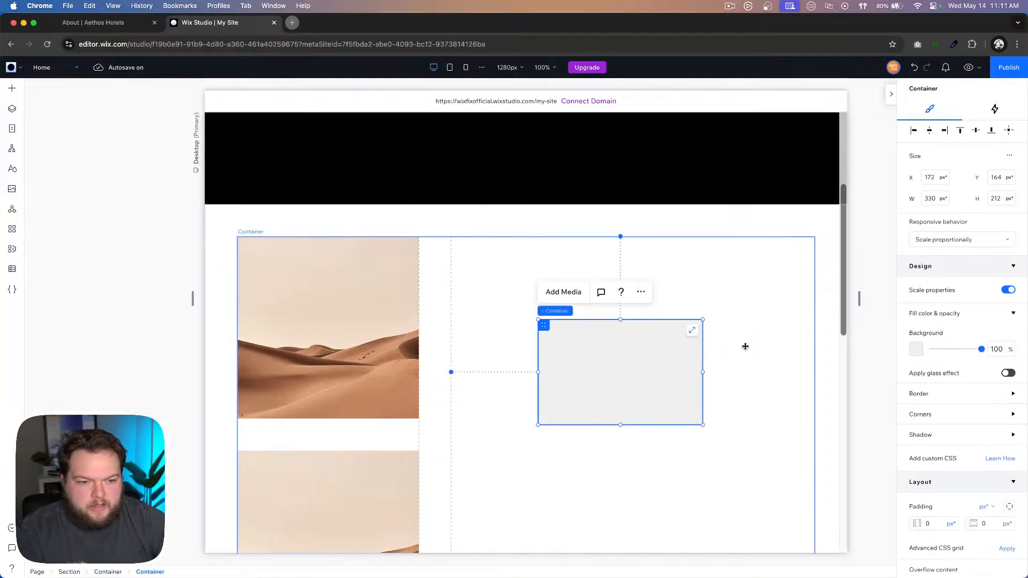
{"action": "left_click", "coordinate": [690, 332]}
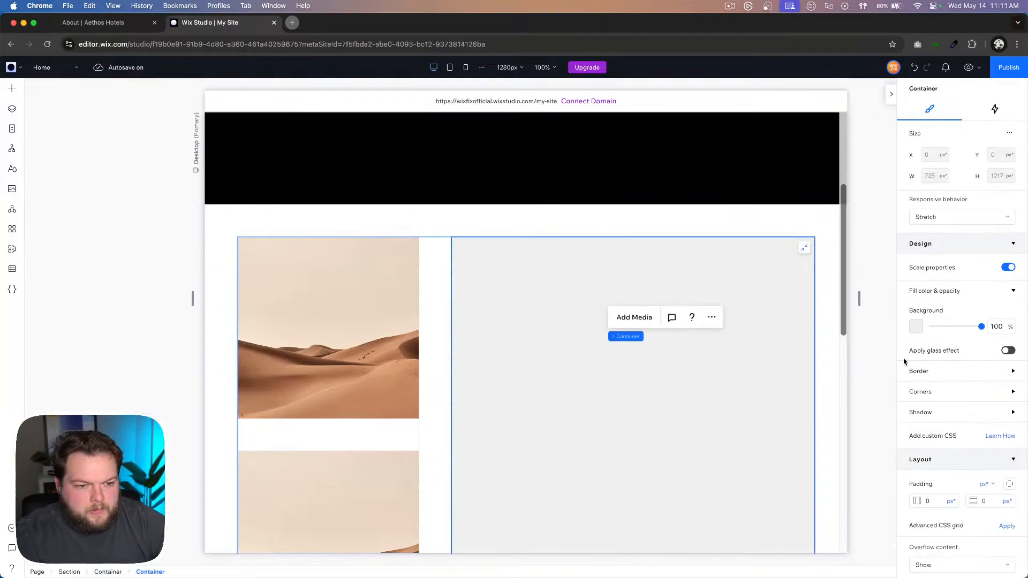
Step: Apply an advanced CSS grid with a 1x2 layout to the new container and set its vertical gap to 64 px
{"action": "scroll", "coordinate": [904, 362], "scroll_direction": "down", "scroll_amount": 4}
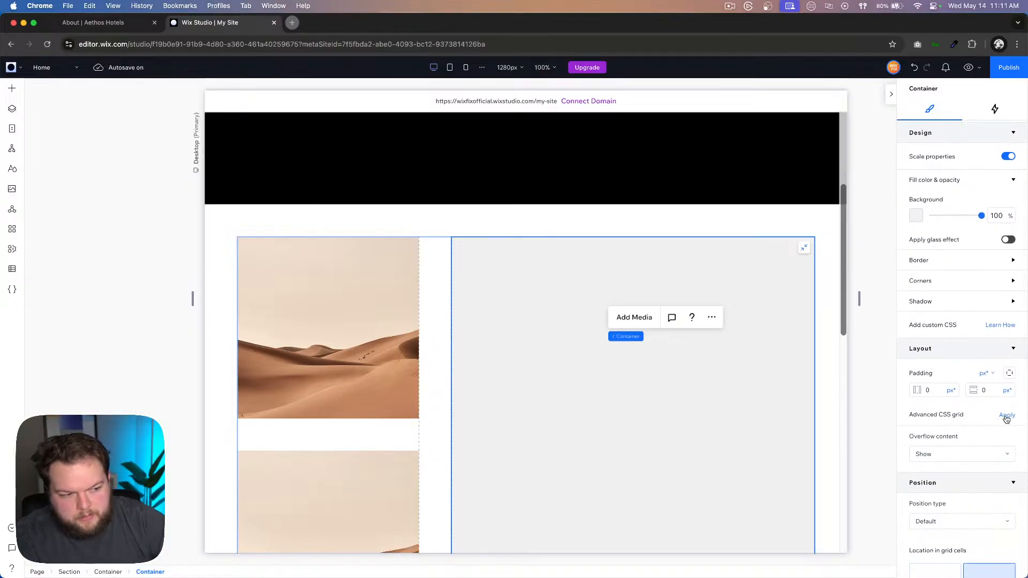
{"action": "left_click", "coordinate": [1006, 418]}
{"action": "left_click", "coordinate": [938, 390]}
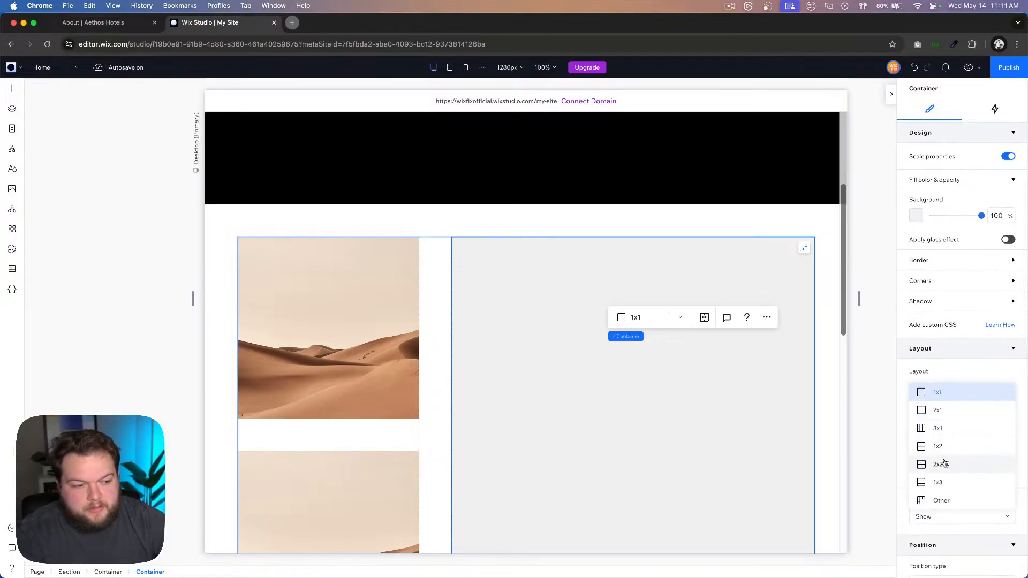
{"action": "left_click", "coordinate": [943, 448]}
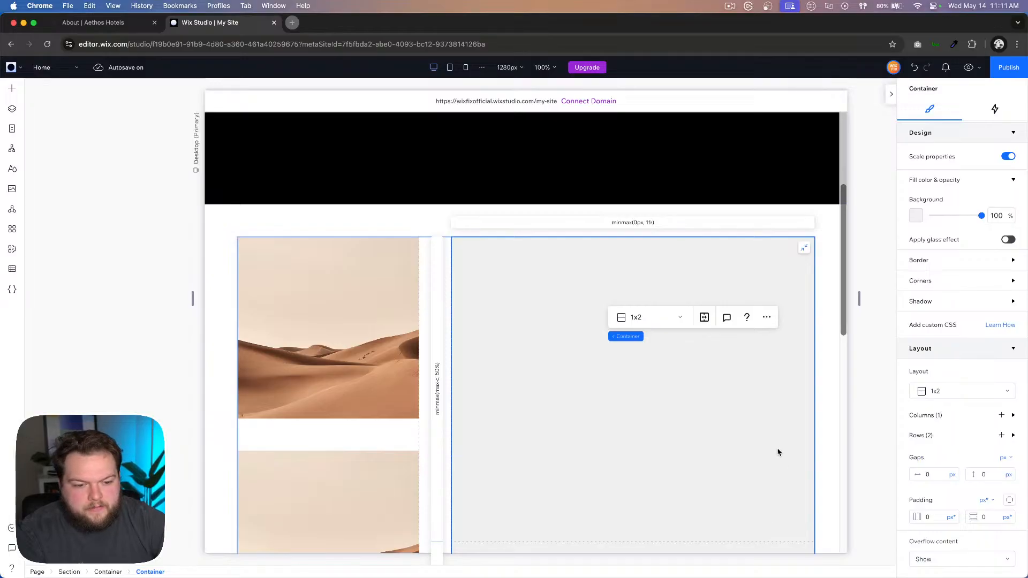
{"action": "scroll", "coordinate": [785, 437], "scroll_direction": "down", "scroll_amount": 3}
{"action": "left_click", "coordinate": [991, 475]}
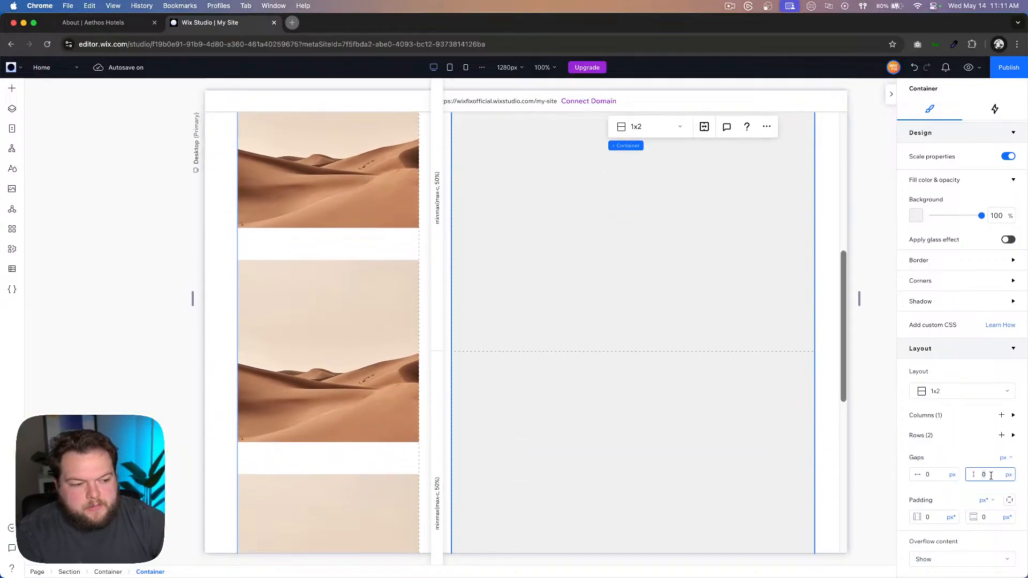
{"action": "type", "text": "64"}
{"action": "key", "text": "Return"}
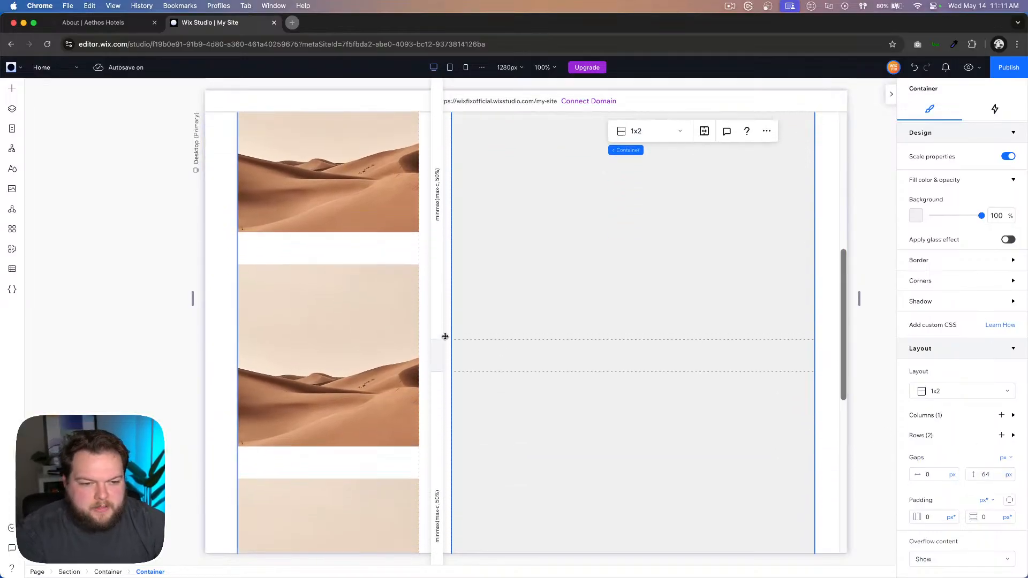
Step: Unstretch the two-row container beside the images and enable its advanced size settings
{"action": "scroll", "coordinate": [569, 333], "scroll_direction": "up", "scroll_amount": 2}
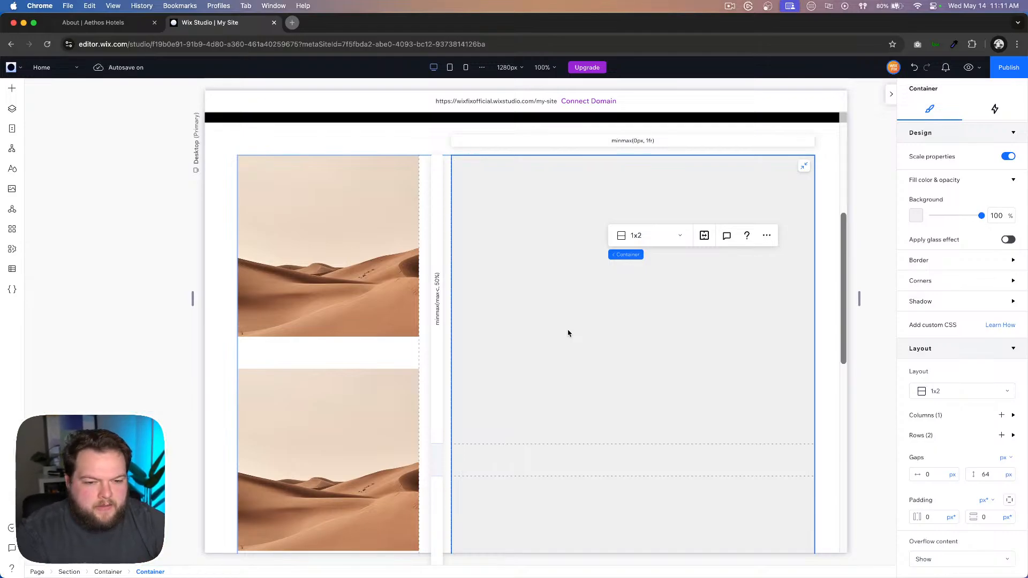
{"action": "left_click", "coordinate": [506, 242]}
{"action": "scroll", "coordinate": [629, 403], "scroll_direction": "down", "scroll_amount": 4}
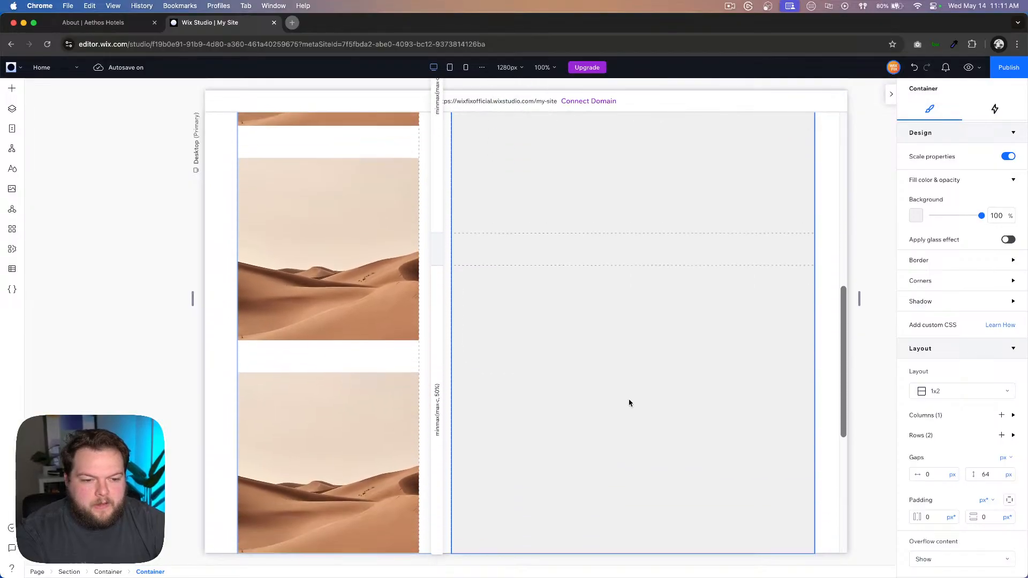
{"action": "scroll", "coordinate": [630, 402], "scroll_direction": "up", "scroll_amount": 5}
{"action": "scroll", "coordinate": [629, 403], "scroll_direction": "up", "scroll_amount": 1}
{"action": "left_click", "coordinate": [698, 382]}
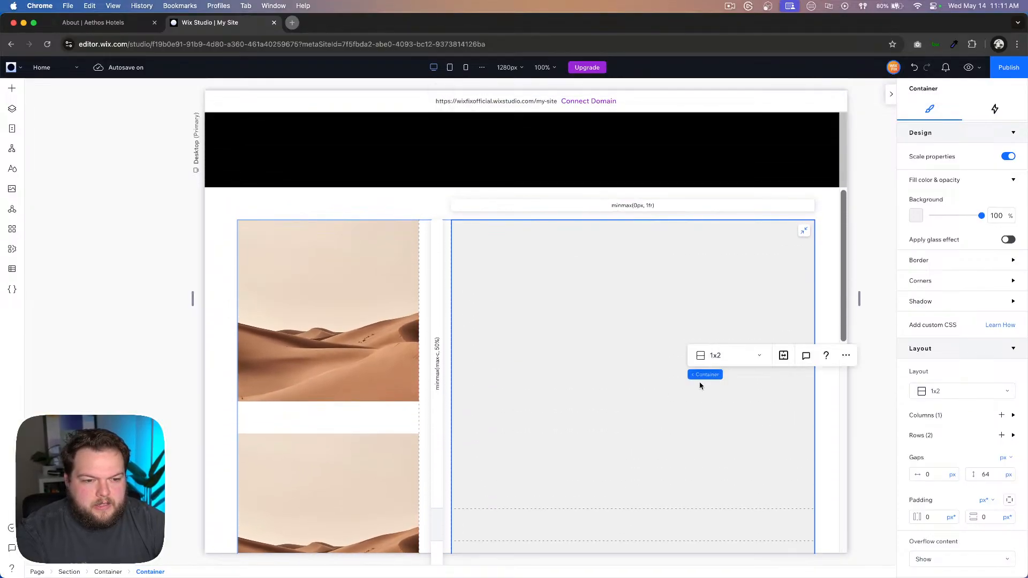
{"action": "left_click", "coordinate": [808, 230]}
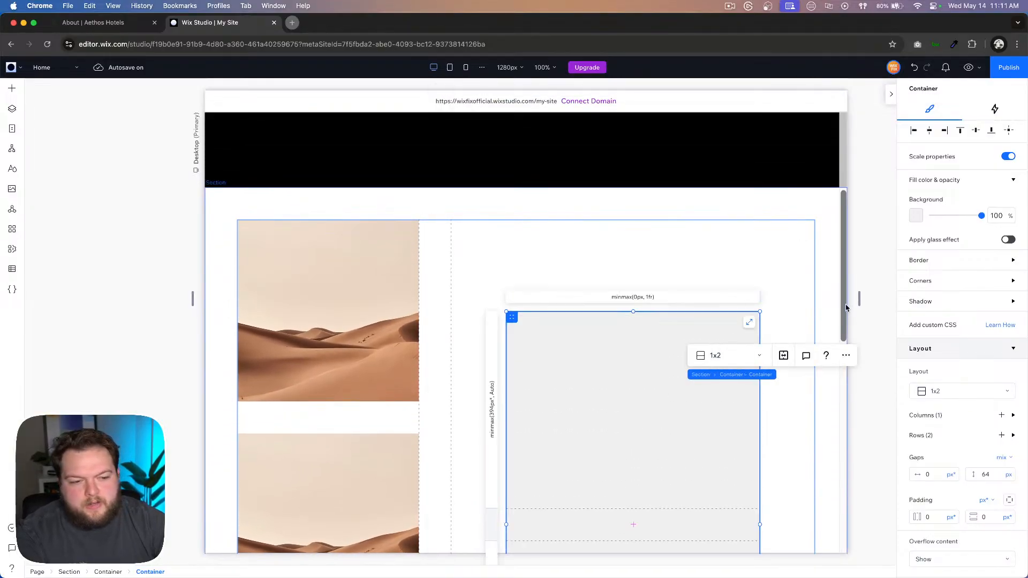
{"action": "scroll", "coordinate": [936, 268], "scroll_direction": "up", "scroll_amount": 3}
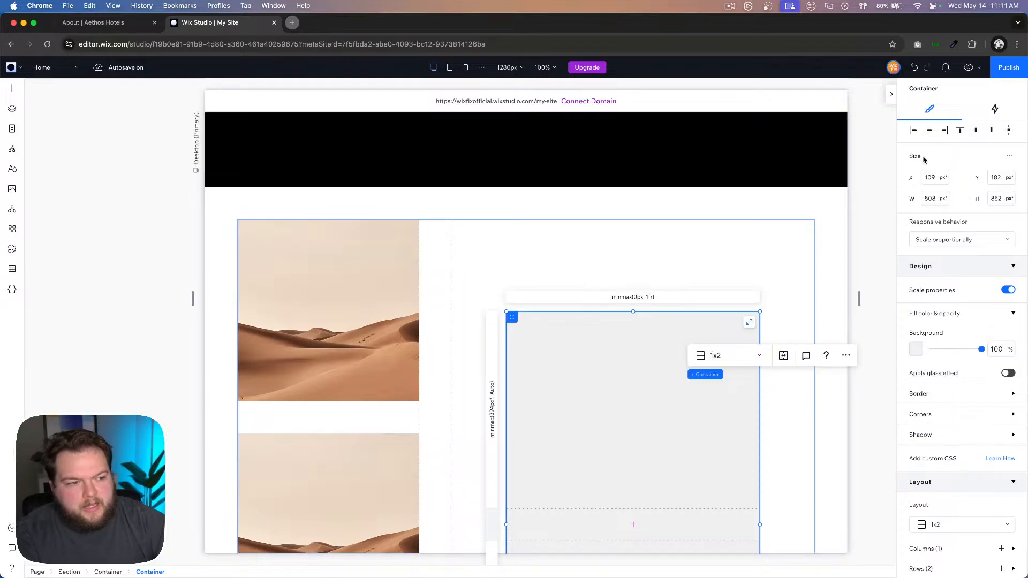
{"action": "left_click", "coordinate": [1012, 157]}
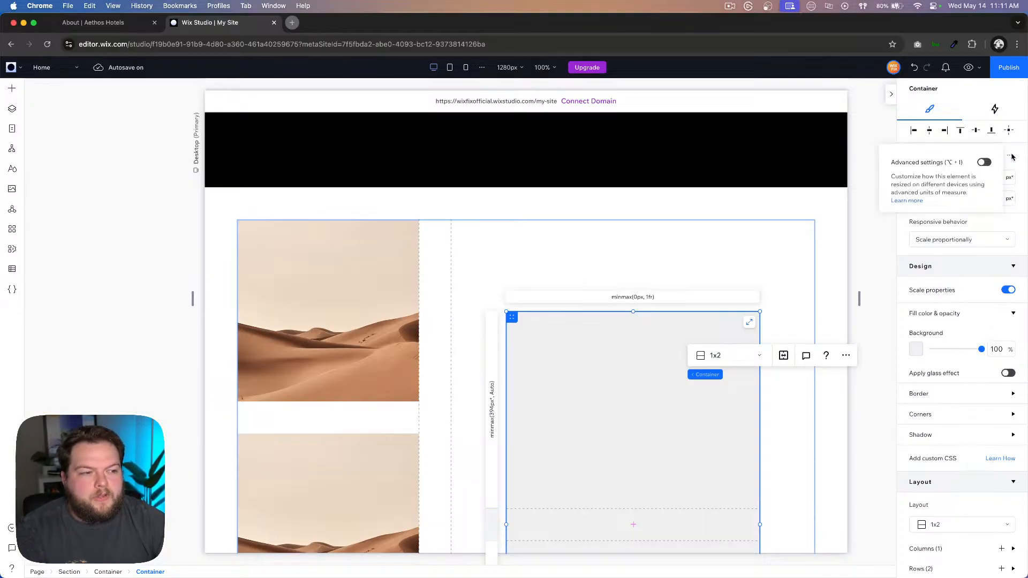
{"action": "left_click", "coordinate": [985, 162]}
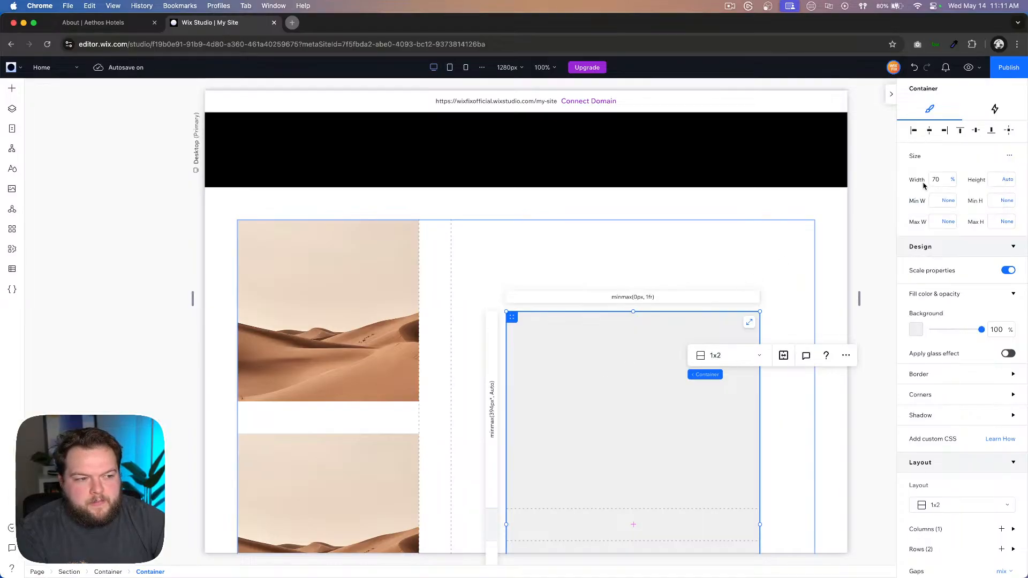
Step: Set the two-row container's width to 100% and height to 100 vh, aligned to the top of its cell
{"action": "left_click", "coordinate": [937, 180]}
{"action": "type", "text": "10"}
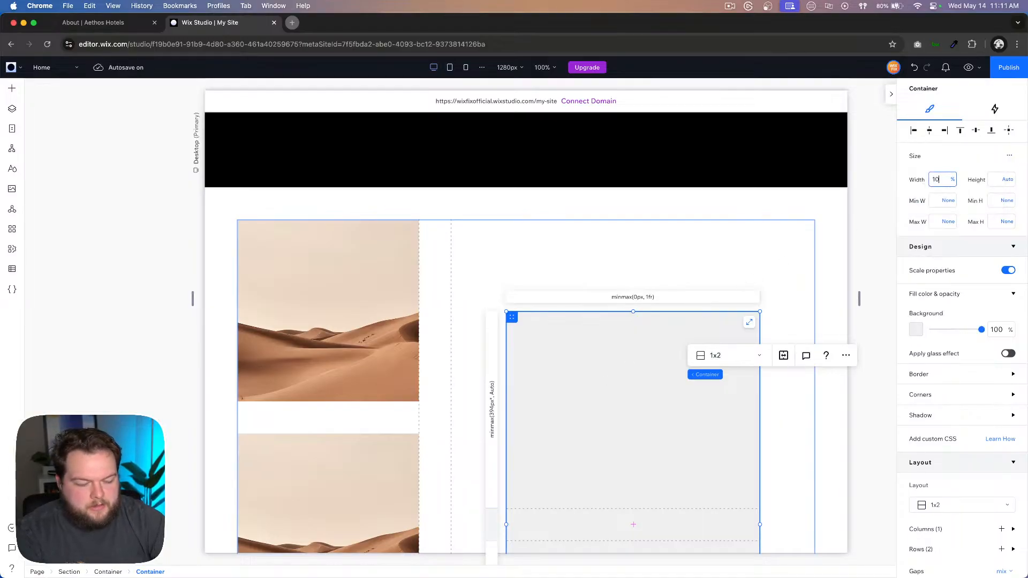
{"action": "type", "text": "0"}
{"action": "key", "text": "Return"}
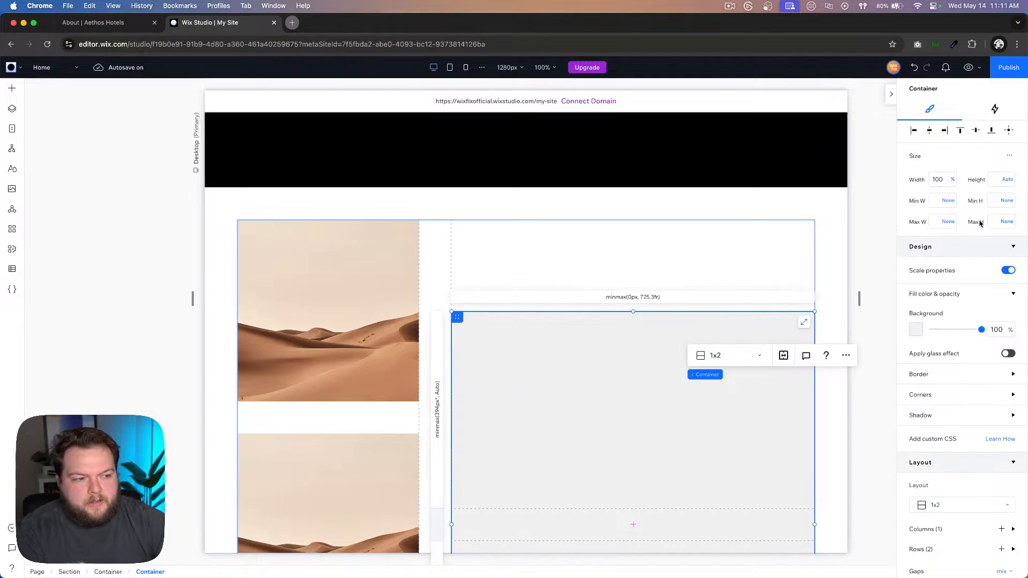
{"action": "left_click", "coordinate": [995, 180]}
{"action": "type", "text": "100vh"}
{"action": "key", "text": "Return"}
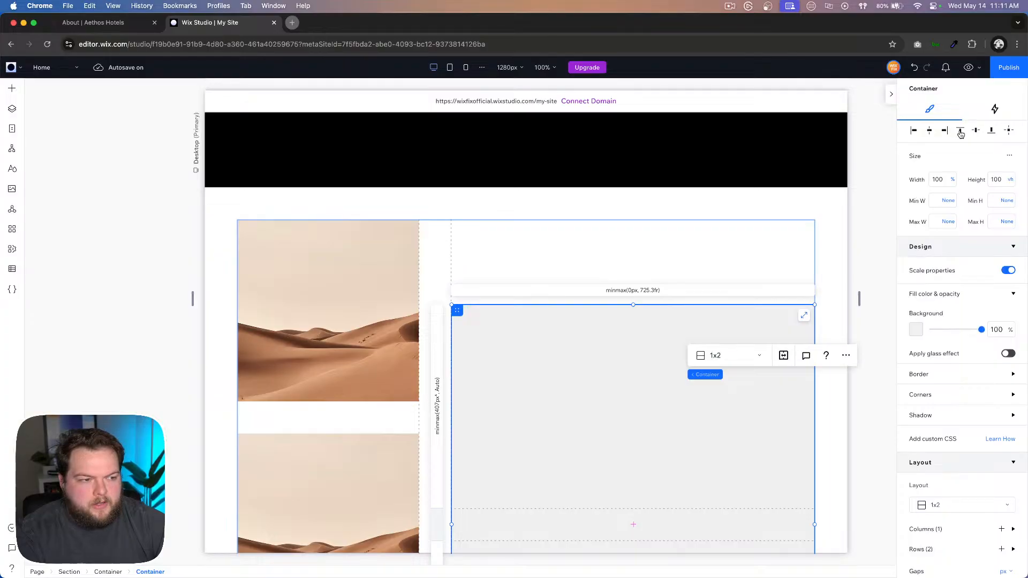
Step: Examine how the viewport-height container lines up with the three images in the neighbouring column
{"action": "scroll", "coordinate": [534, 376], "scroll_direction": "down", "scroll_amount": 5}
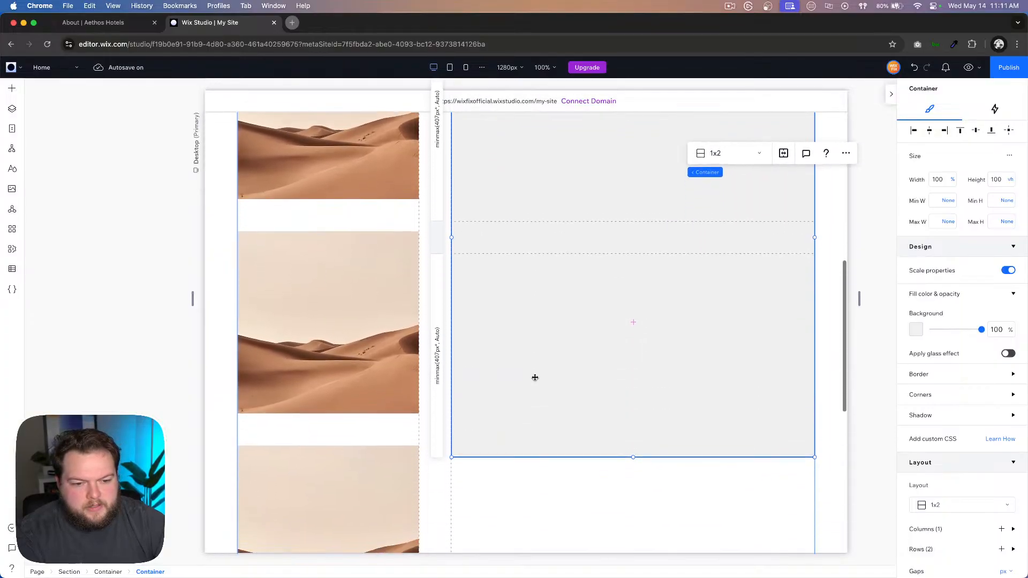
{"action": "scroll", "coordinate": [534, 378], "scroll_direction": "down", "scroll_amount": 1}
{"action": "scroll", "coordinate": [534, 378], "scroll_direction": "up", "scroll_amount": 4}
{"action": "scroll", "coordinate": [535, 378], "scroll_direction": "down", "scroll_amount": 4}
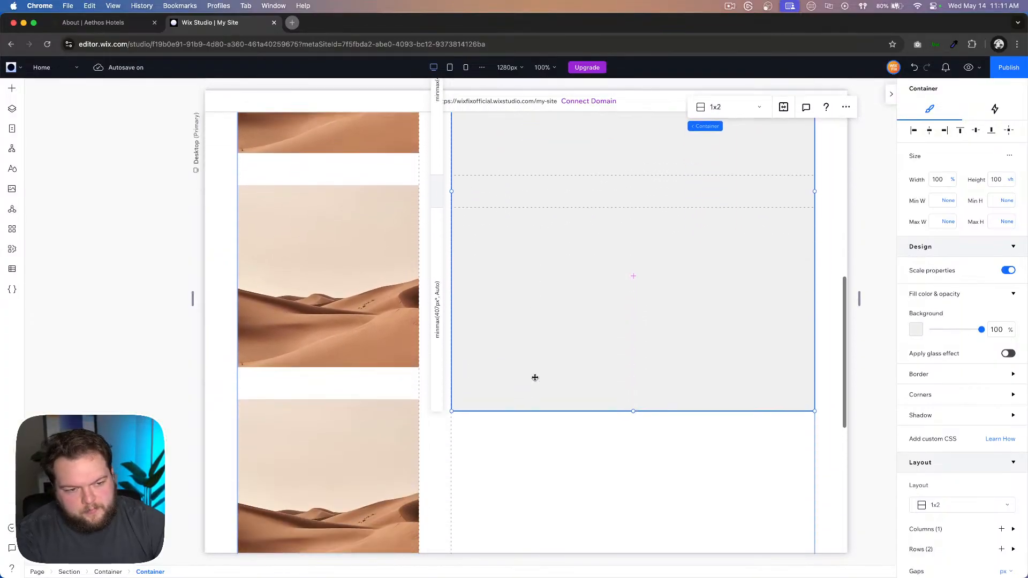
{"action": "scroll", "coordinate": [535, 378], "scroll_direction": "down", "scroll_amount": 3}
{"action": "scroll", "coordinate": [535, 377], "scroll_direction": "up", "scroll_amount": 6}
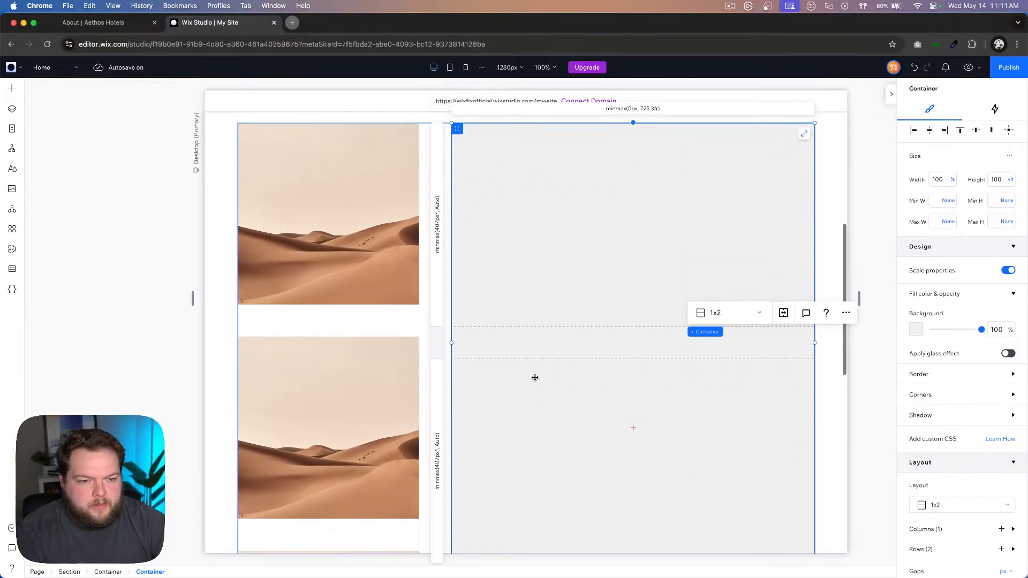
{"action": "scroll", "coordinate": [535, 377], "scroll_direction": "down", "scroll_amount": 1}
Step: Set the two-row container's vertical padding to 5%
{"action": "scroll", "coordinate": [964, 314], "scroll_direction": "down", "scroll_amount": 8}
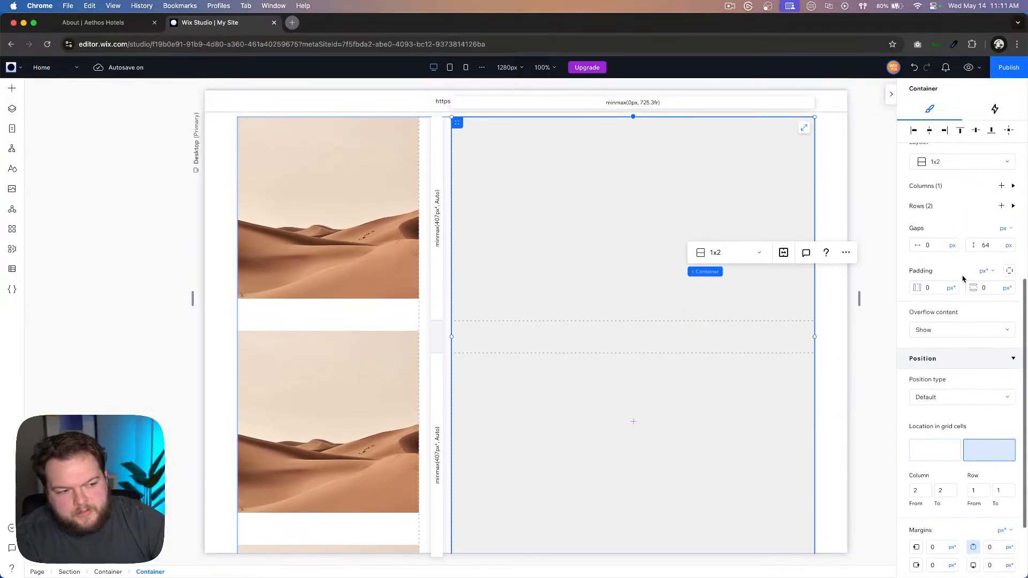
{"action": "left_click", "coordinate": [992, 289]}
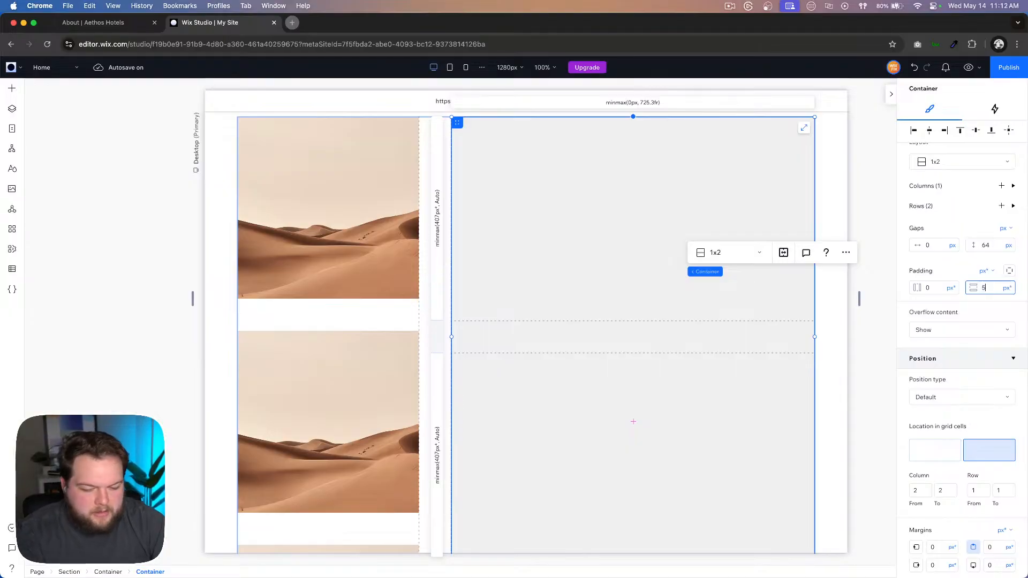
{"action": "key", "text": "Return"}
{"action": "scroll", "coordinate": [619, 266], "scroll_direction": "up", "scroll_amount": 2}
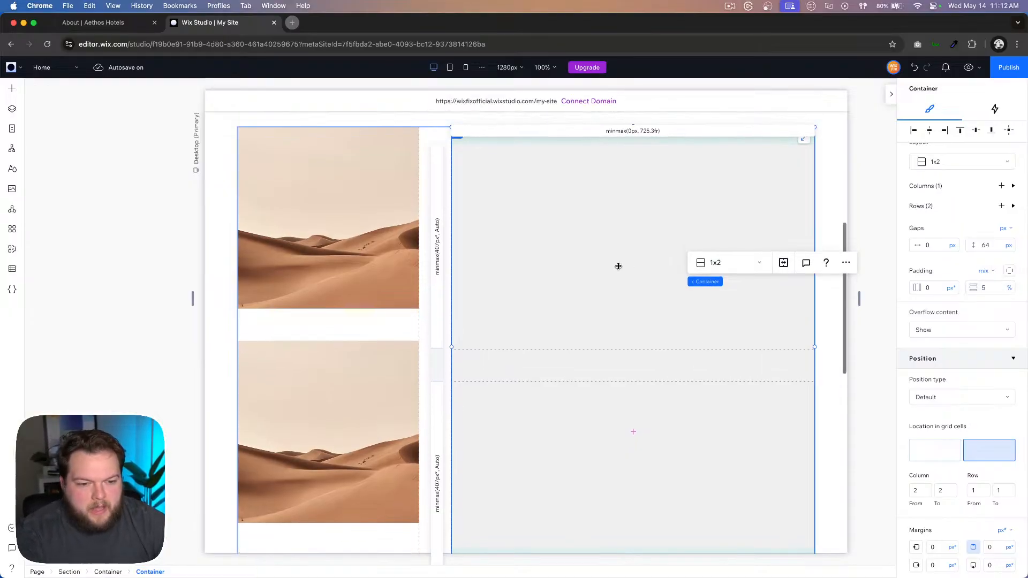
{"action": "scroll", "coordinate": [618, 266], "scroll_direction": "down", "scroll_amount": 2}
Step: Set the vertical padding of the three-row image container to 5%
{"action": "left_click", "coordinate": [347, 275]}
{"action": "scroll", "coordinate": [347, 275], "scroll_direction": "up", "scroll_amount": 2}
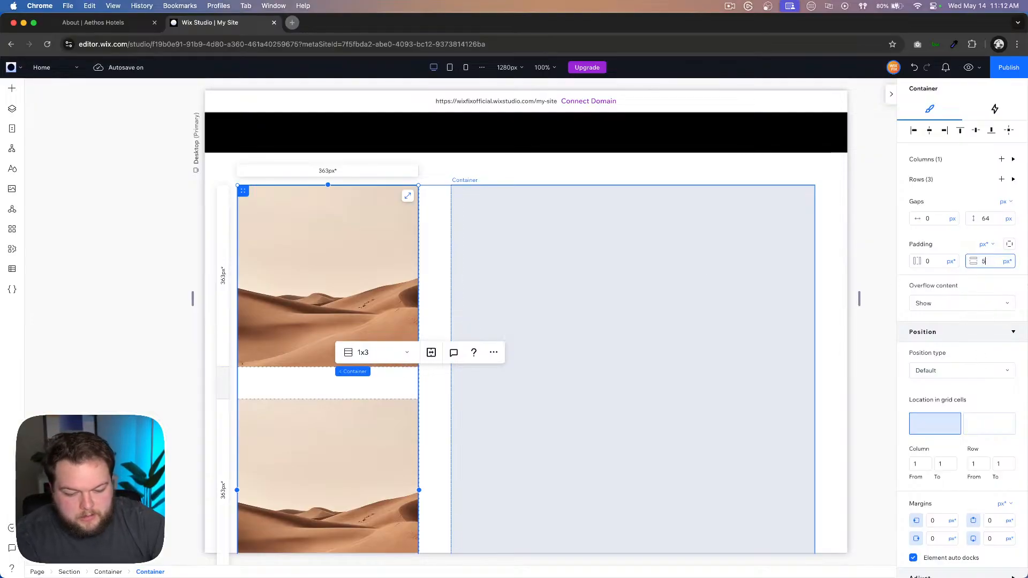
{"action": "type", "text": "5%"}
{"action": "key", "text": "Return"}
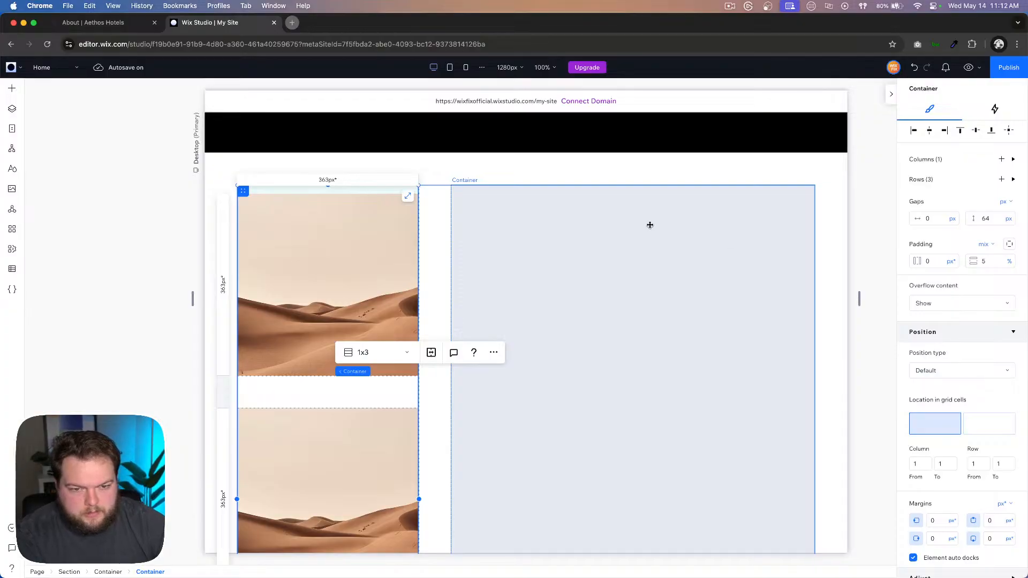
{"action": "left_click", "coordinate": [295, 395]}
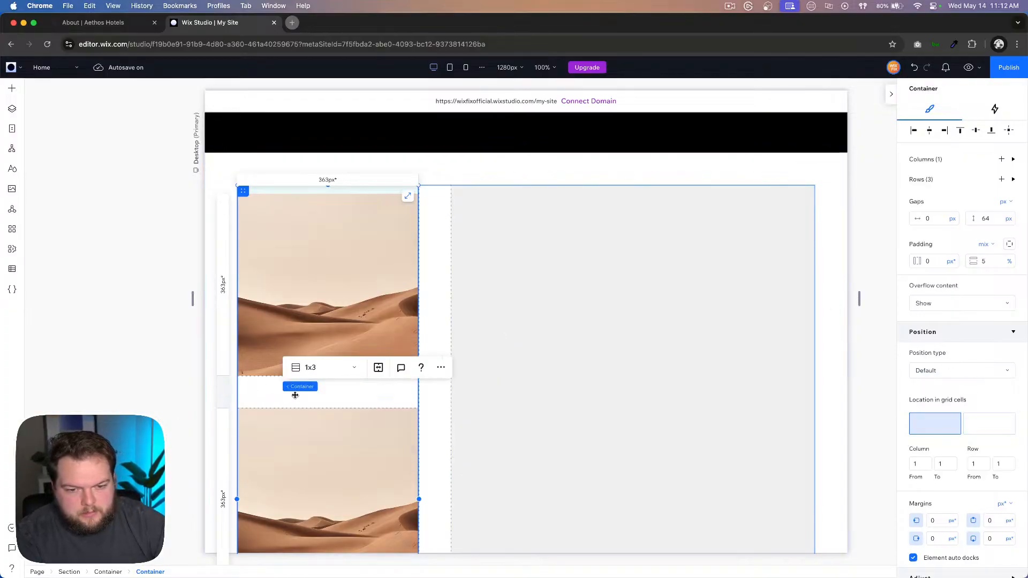
Step: Switch the two-row container's vertical padding to pixels and set it to 64 px
{"action": "left_click", "coordinate": [577, 242]}
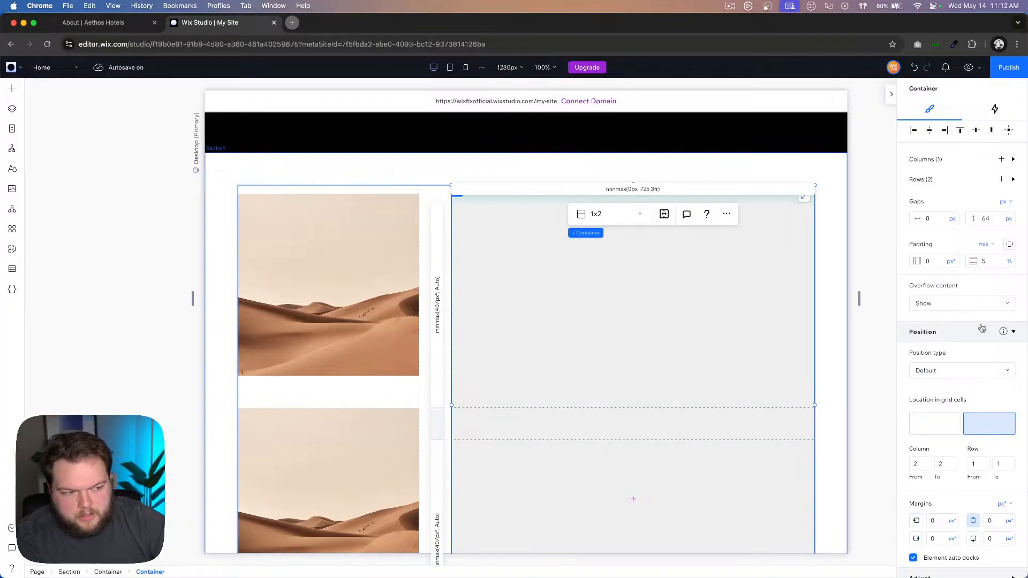
{"action": "left_click", "coordinate": [1009, 262]}
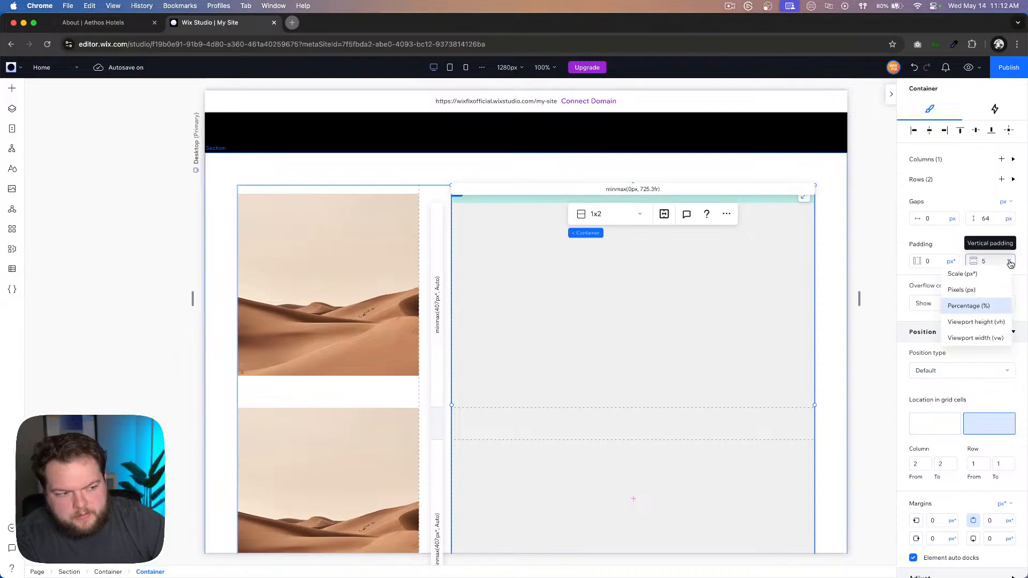
{"action": "left_click", "coordinate": [971, 290]}
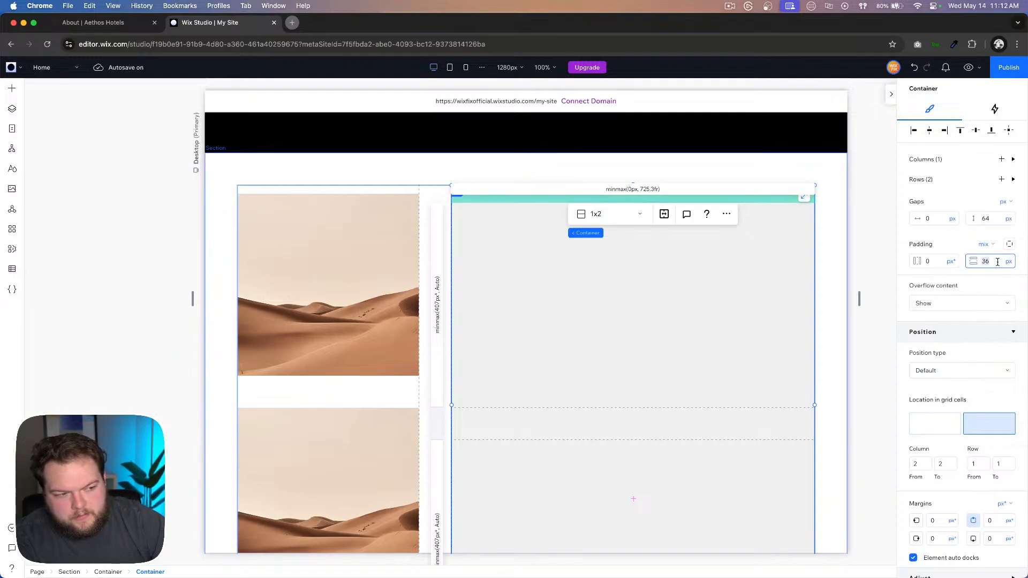
{"action": "key", "text": "Return"}
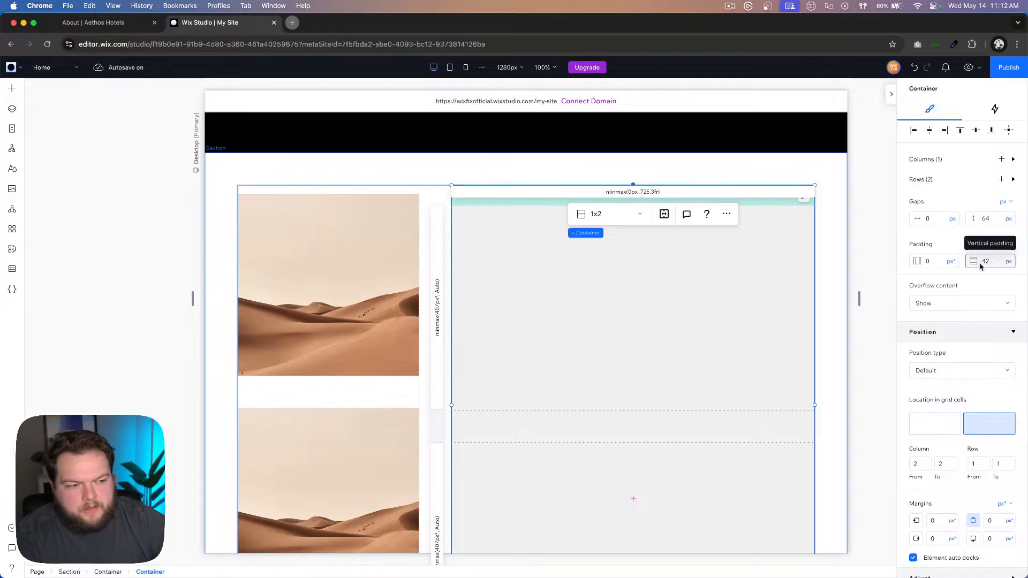
{"action": "left_click", "coordinate": [991, 262]}
{"action": "type", "text": "64"}
{"action": "key", "text": "Return"}
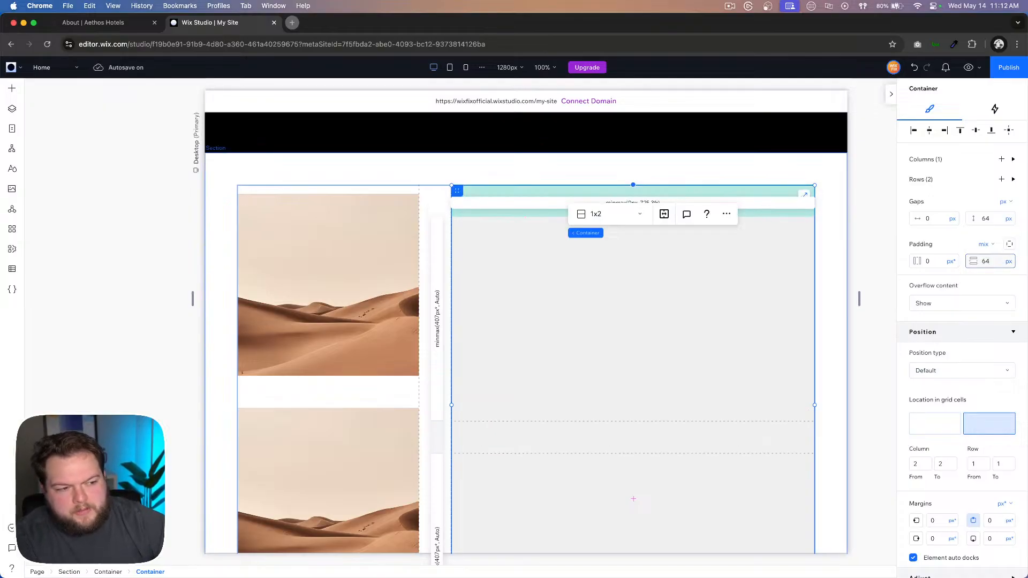
Step: Set the three-row image container's vertical padding to 64 px
{"action": "left_click", "coordinate": [301, 401]}
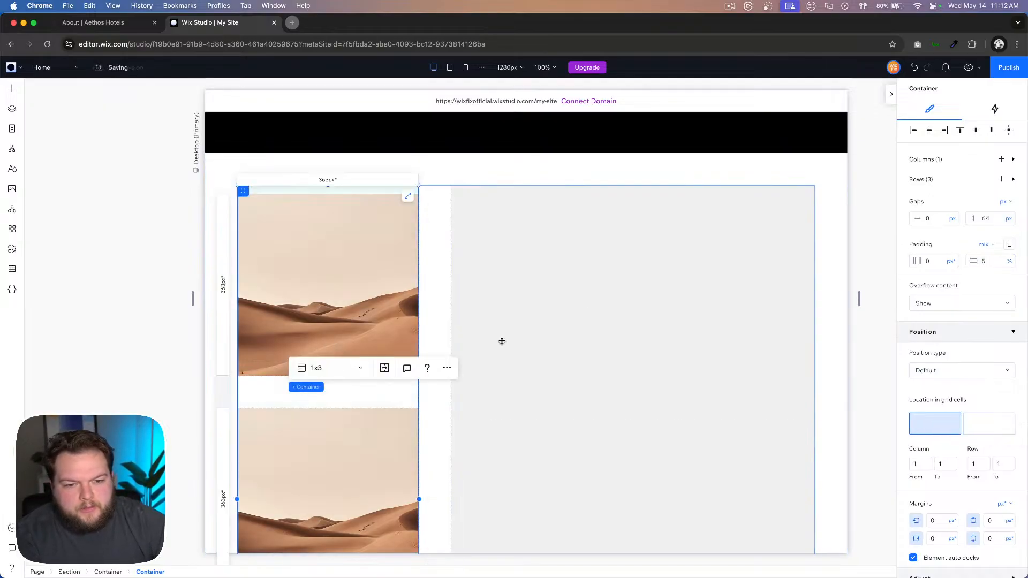
{"action": "left_click", "coordinate": [993, 260]}
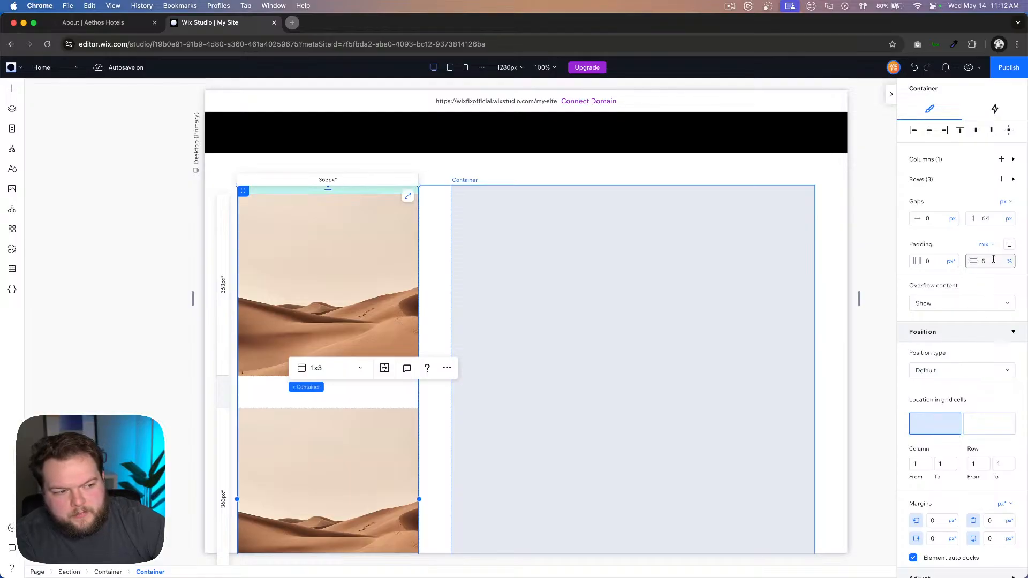
{"action": "type", "text": "64px"}
{"action": "key", "text": "Return"}
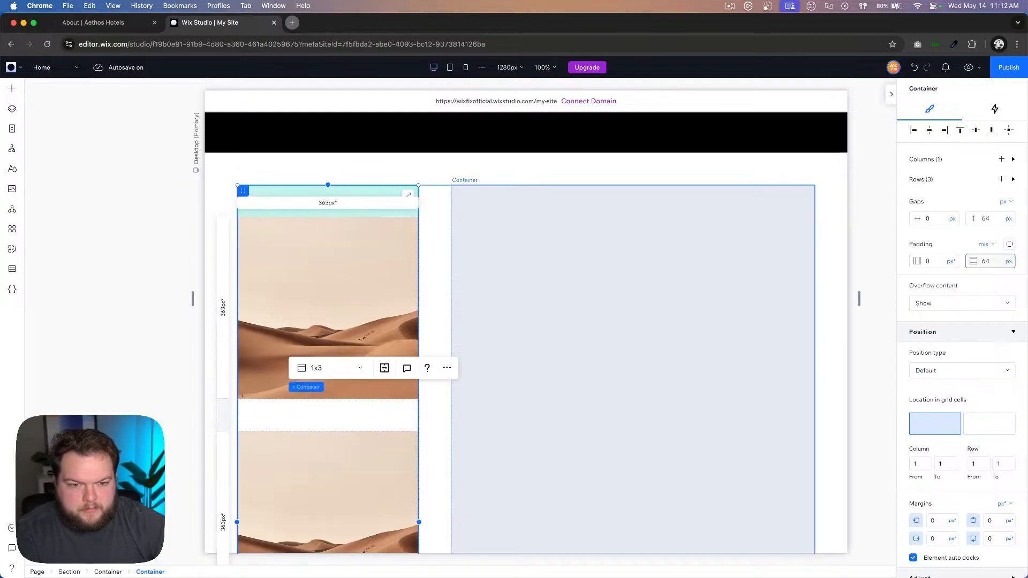
Step: Change the two-row container's position type to Sticky
{"action": "left_click", "coordinate": [657, 294]}
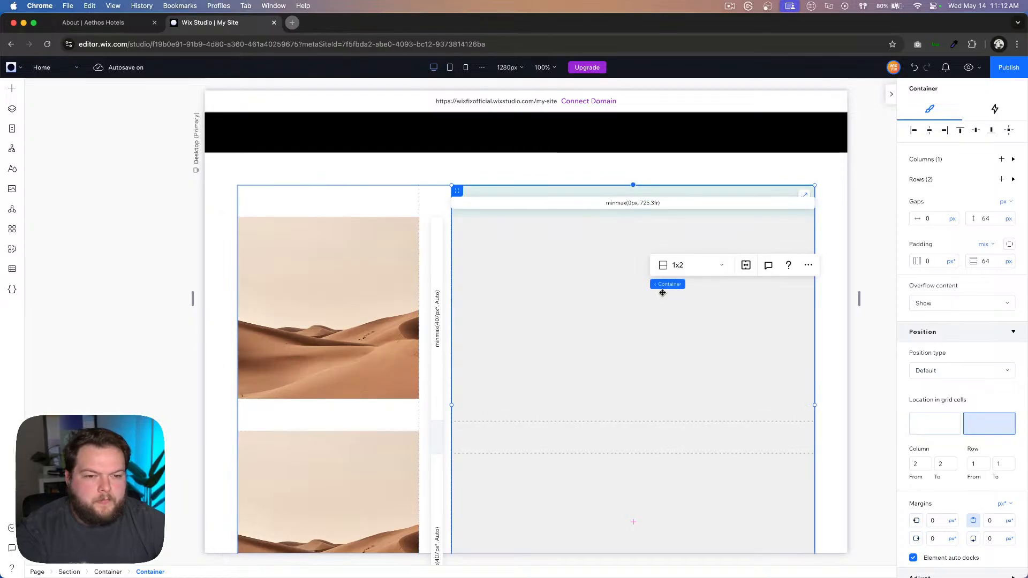
{"action": "left_click", "coordinate": [601, 293]}
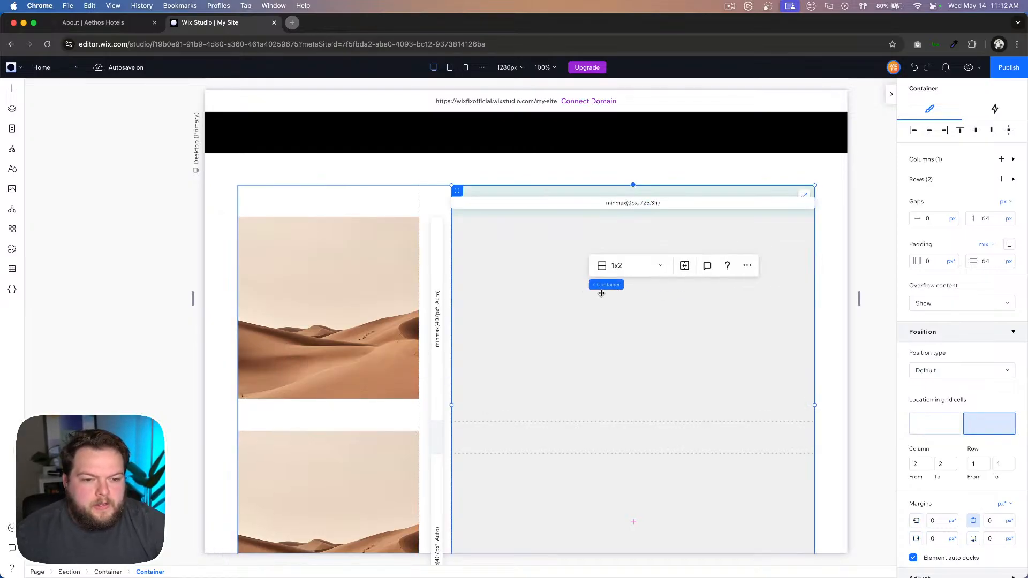
{"action": "left_click", "coordinate": [597, 348]}
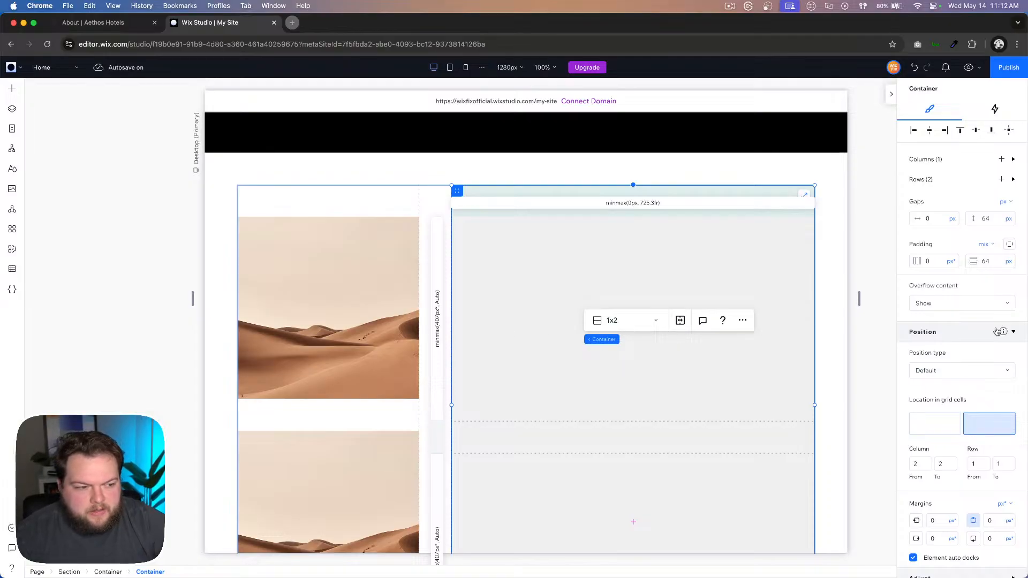
{"action": "left_click", "coordinate": [939, 370]}
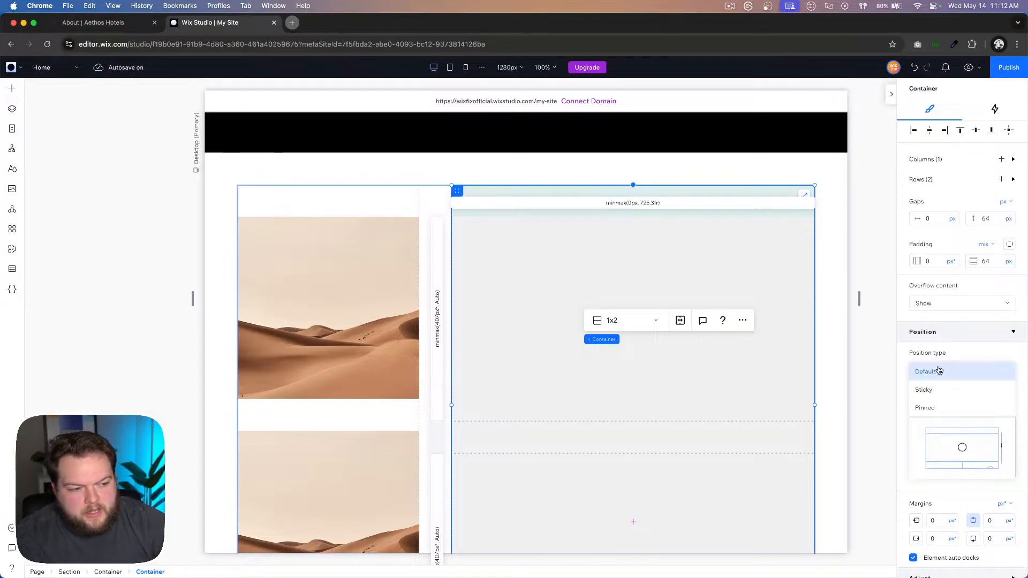
{"action": "left_click", "coordinate": [937, 391]}
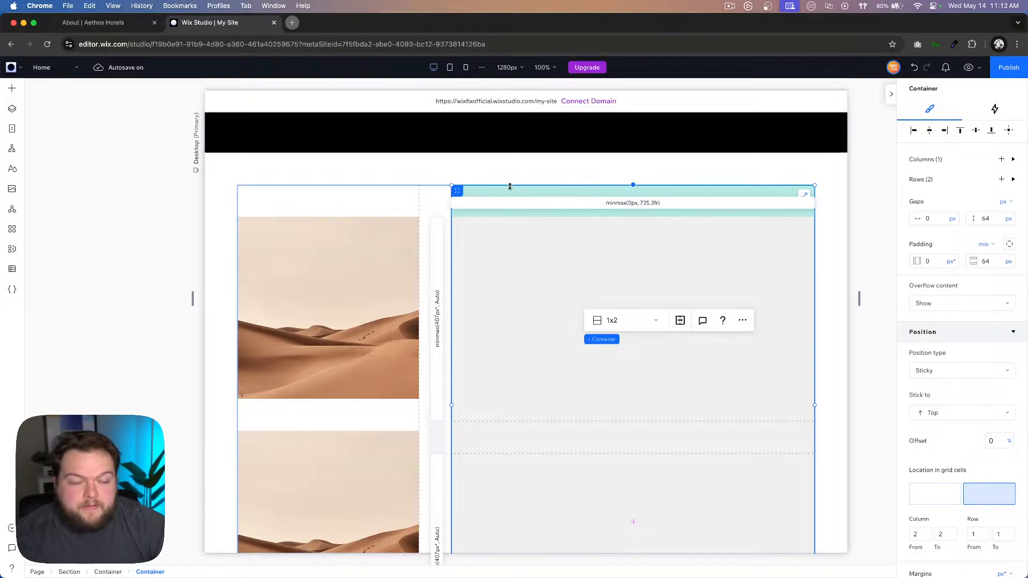
Step: Set the background opacity of the sticky two-row container to 0%
{"action": "left_click", "coordinate": [549, 277]}
{"action": "scroll", "coordinate": [549, 278], "scroll_direction": "down", "scroll_amount": 1}
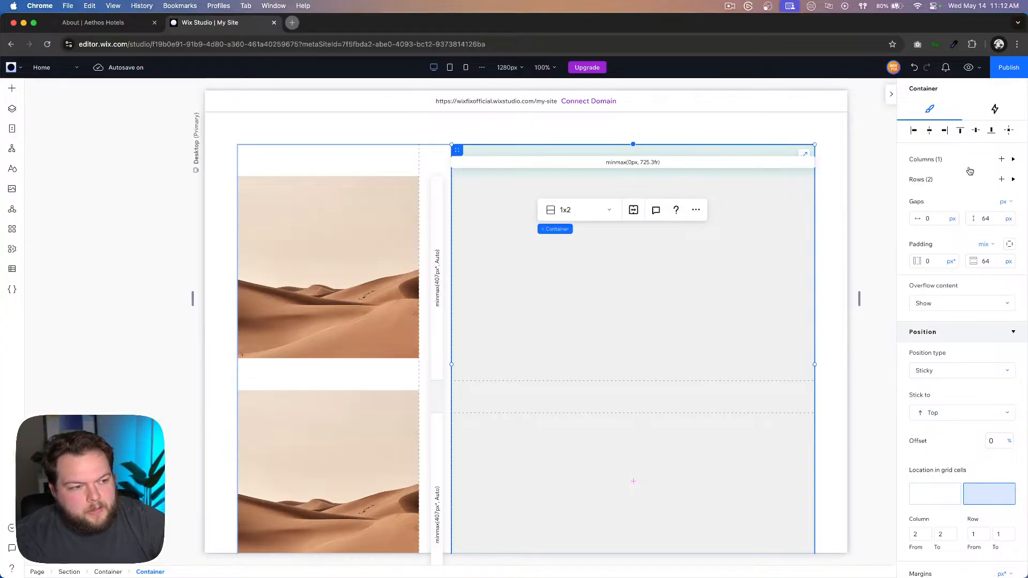
{"action": "scroll", "coordinate": [996, 219], "scroll_direction": "up", "scroll_amount": 5}
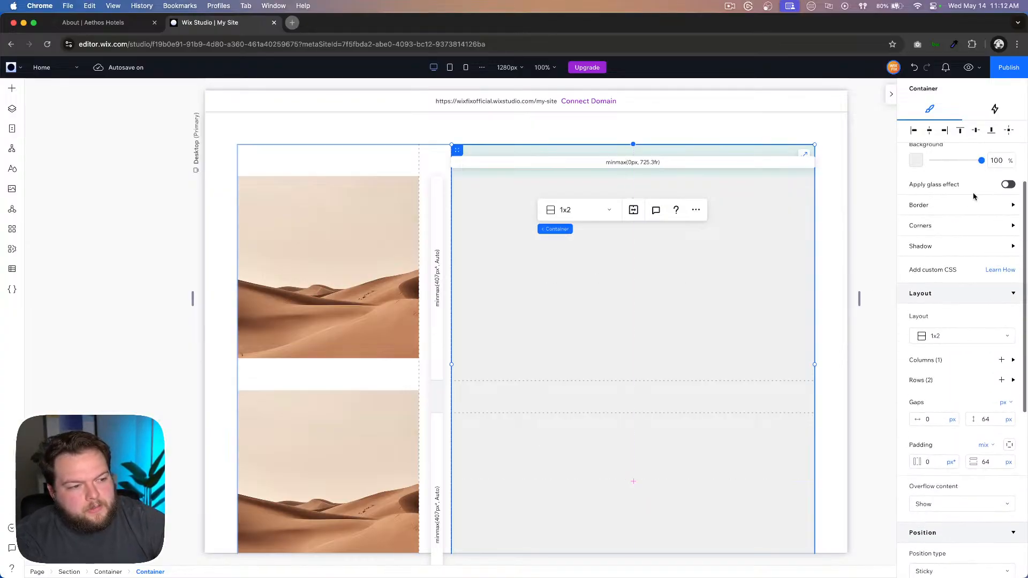
{"action": "left_click", "coordinate": [1000, 160]}
{"action": "type", "text": "0"}
{"action": "left_click", "coordinate": [534, 304]}
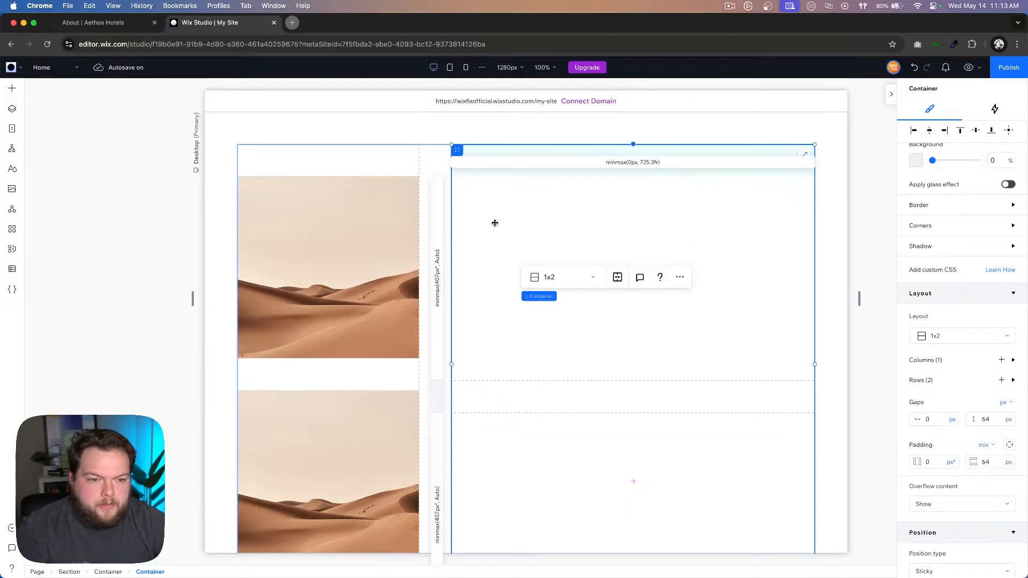
Step: Check the heading layout on the Aethos page and add a new container in the sticky container's first row
{"action": "left_click", "coordinate": [122, 24]}
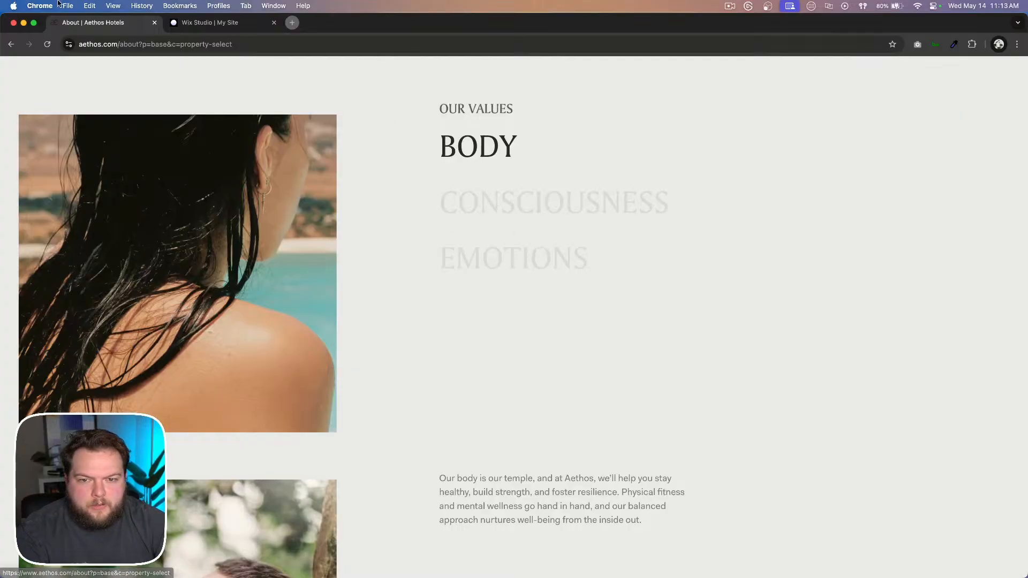
{"action": "left_click", "coordinate": [211, 24]}
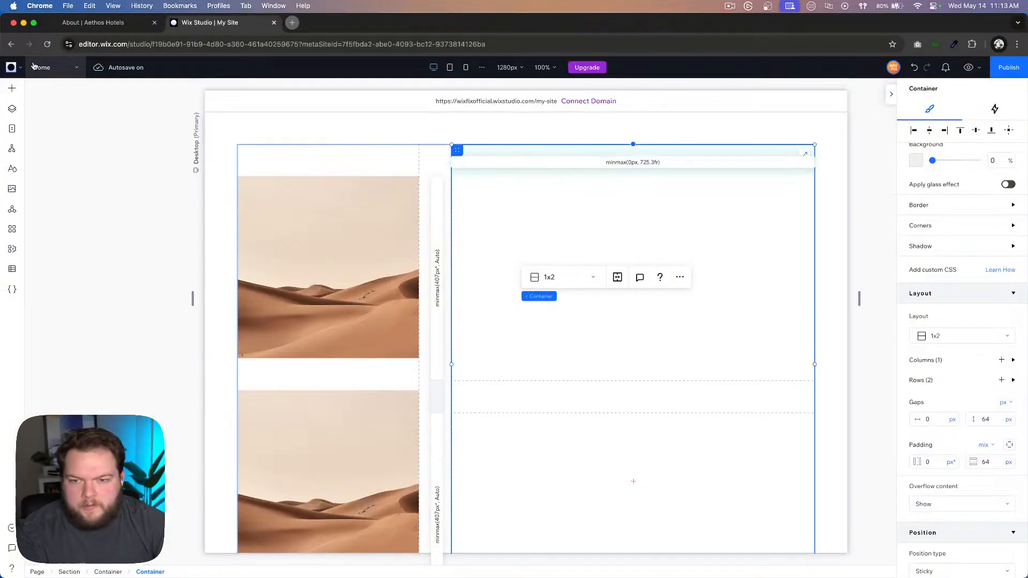
{"action": "left_click", "coordinate": [12, 88]}
{"action": "left_click_drag", "start_coordinate": [195, 226], "coordinate": [546, 250]}
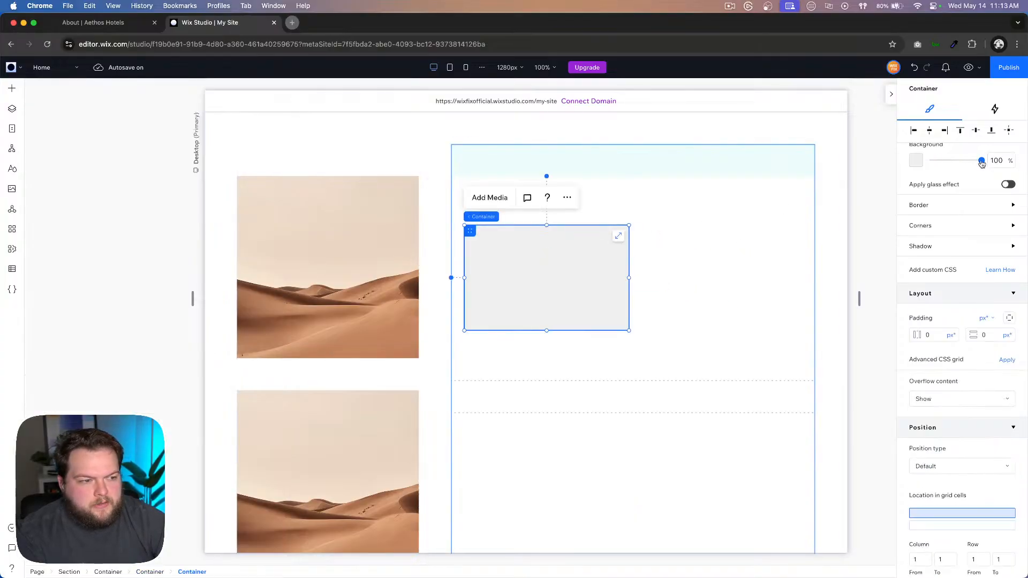
Step: Apply an advanced CSS grid with 1 column and 4 rows to the new container
{"action": "left_click", "coordinate": [1011, 361]}
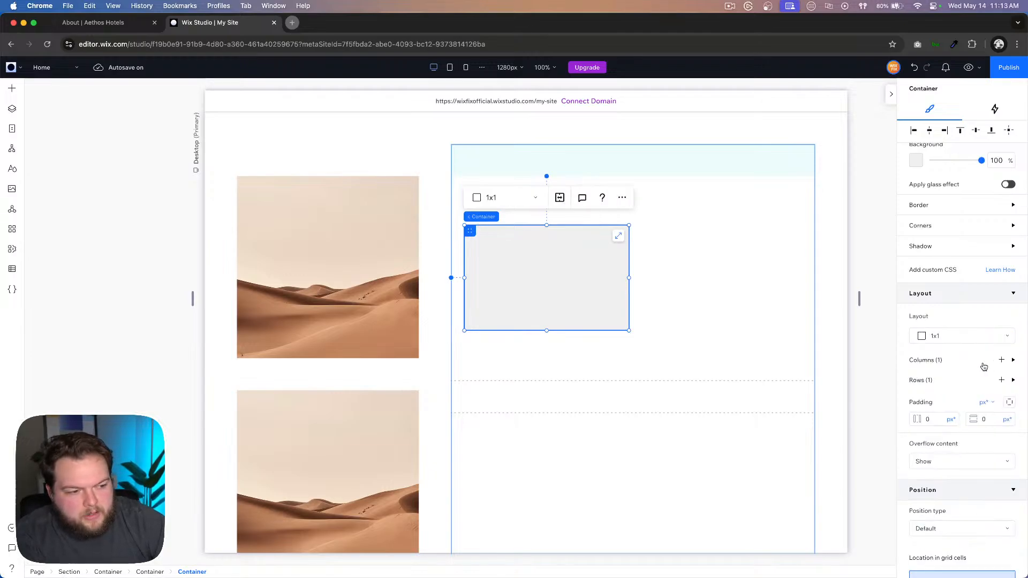
{"action": "left_click", "coordinate": [942, 337]}
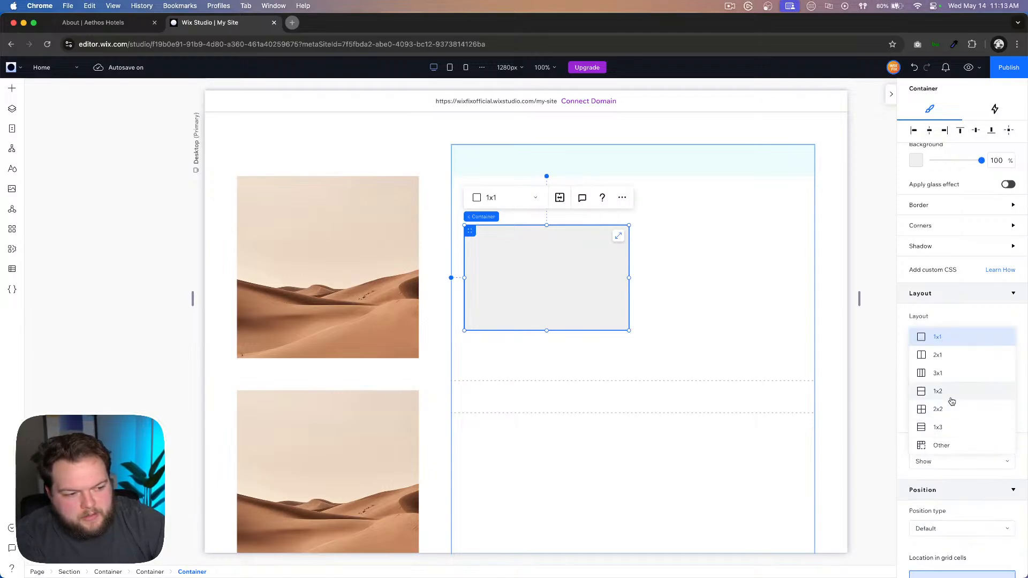
{"action": "left_click", "coordinate": [940, 445]}
{"action": "left_click", "coordinate": [961, 370]}
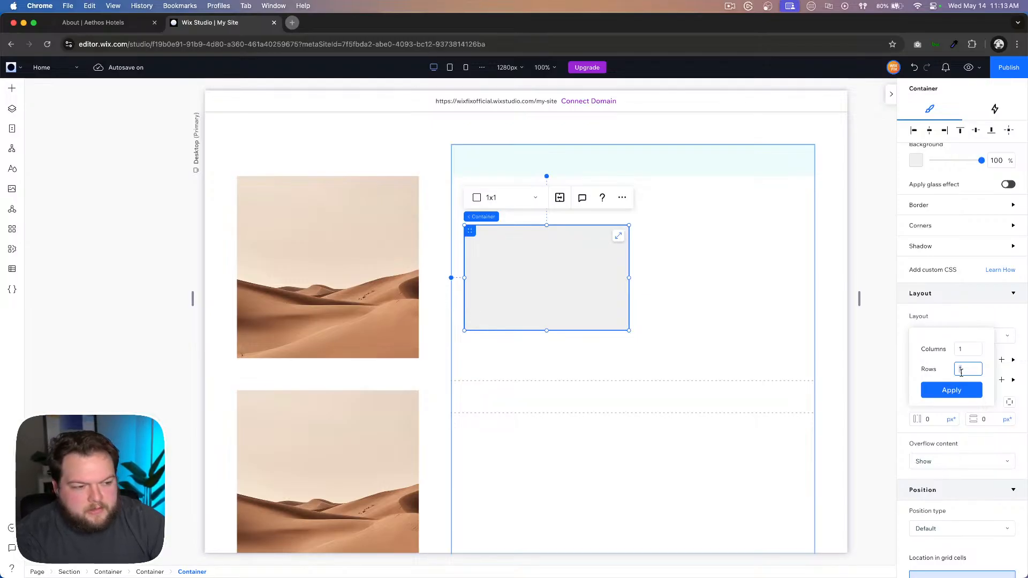
{"action": "left_click", "coordinate": [956, 386]}
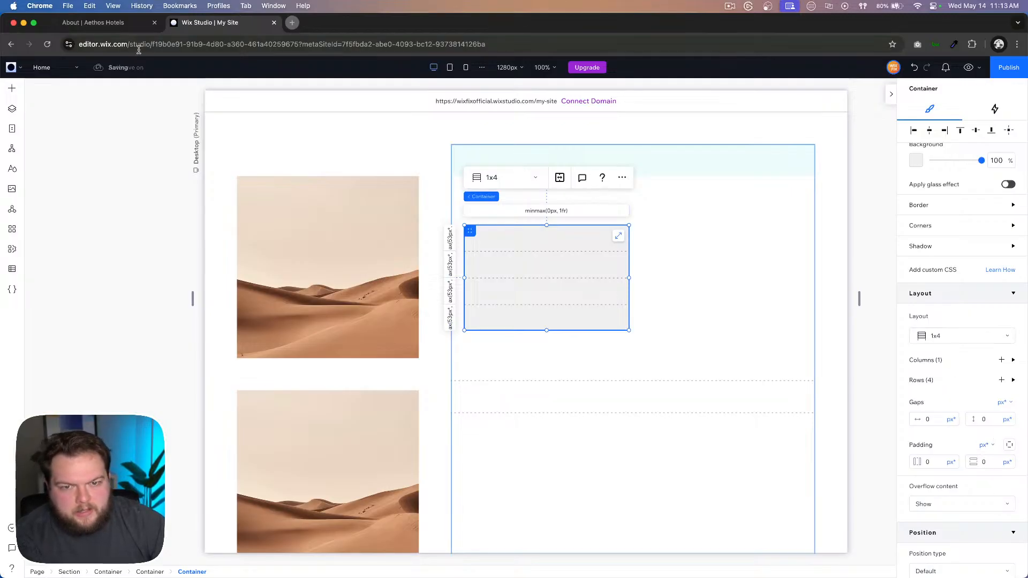
Step: Compare the heading spacing on the Aethos page and set the four-row container's vertical gap to 42 px
{"action": "left_click", "coordinate": [120, 22]}
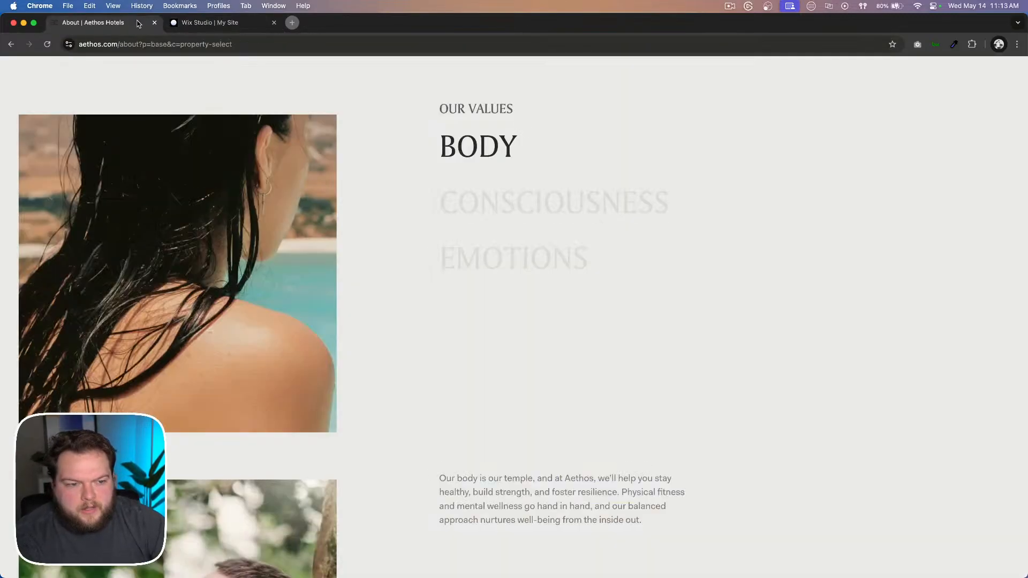
{"action": "left_click", "coordinate": [186, 23]}
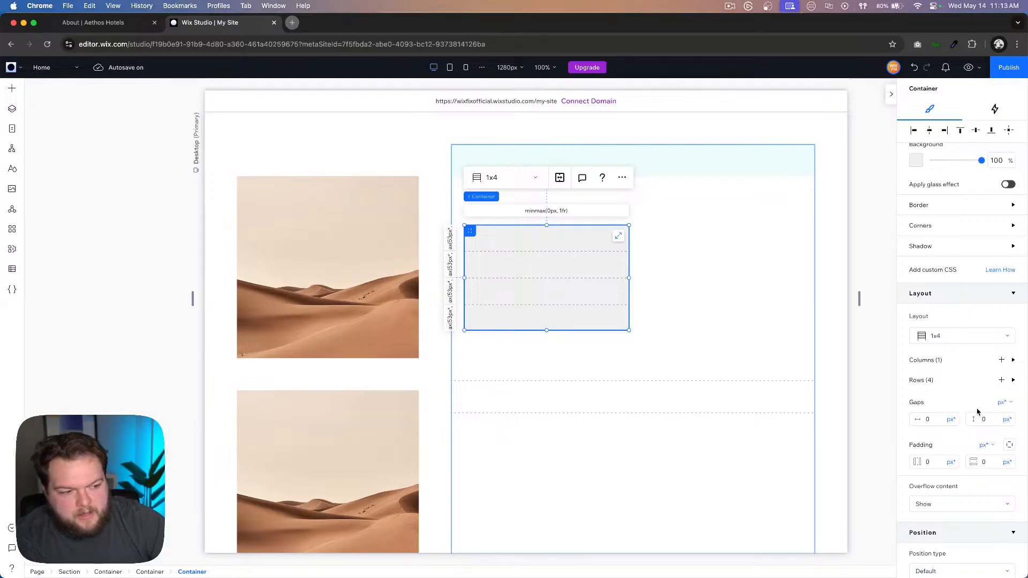
{"action": "left_click", "coordinate": [988, 423]}
{"action": "type", "text": "42"}
{"action": "key", "text": "Return"}
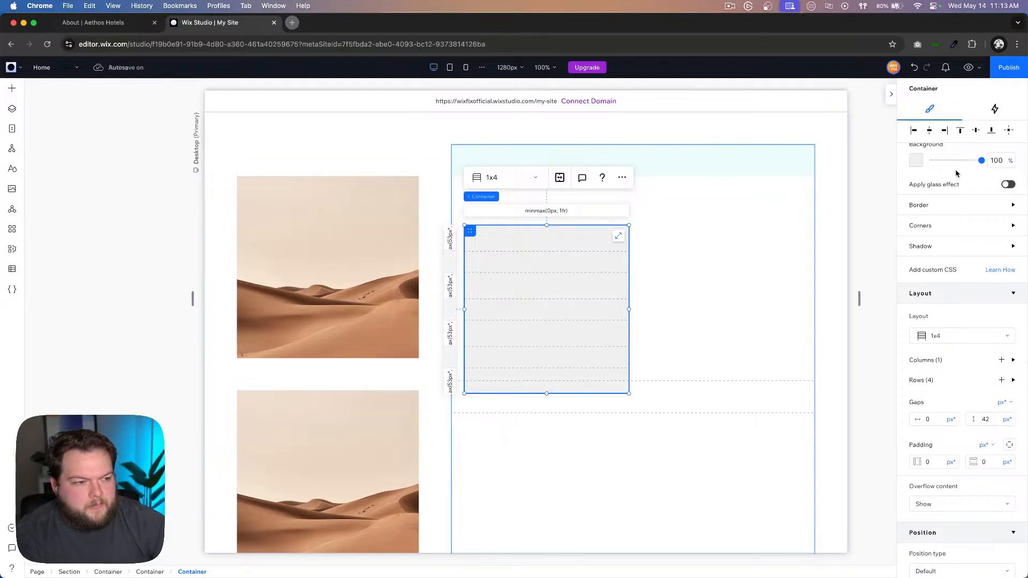
Step: Set the four-row container's width to 100% and align it to the left and top of its cell
{"action": "scroll", "coordinate": [955, 164], "scroll_direction": "up", "scroll_amount": 4}
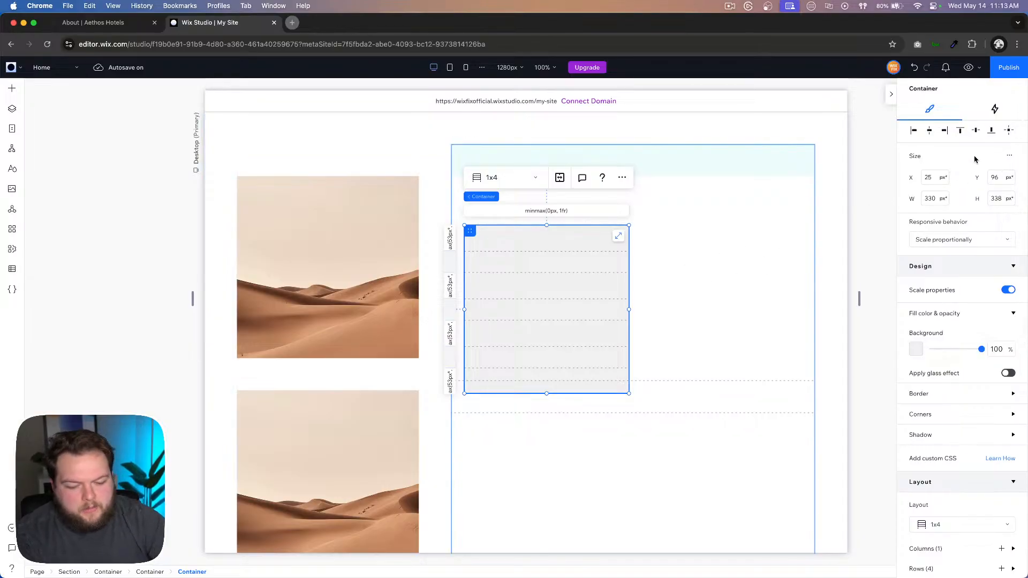
{"action": "double_click", "coordinate": [938, 180]}
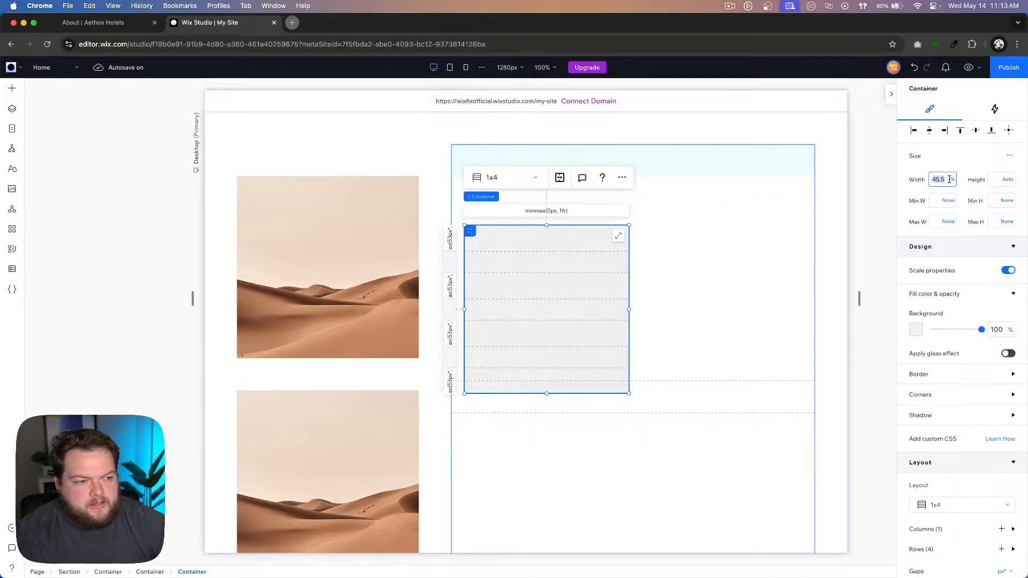
{"action": "type", "text": "100"}
{"action": "key", "text": "Return"}
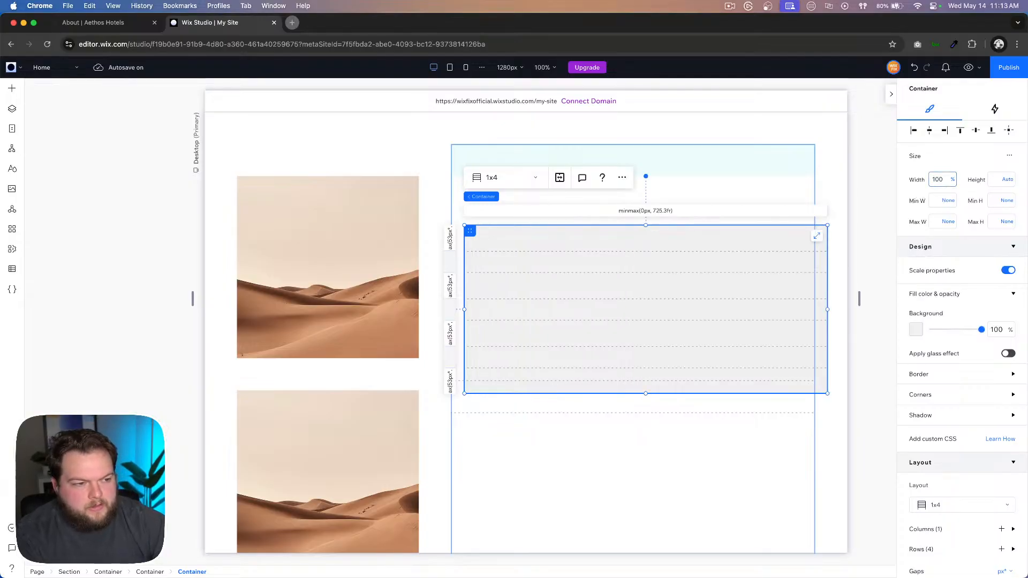
{"action": "left_click", "coordinate": [913, 131]}
{"action": "left_click", "coordinate": [961, 132]}
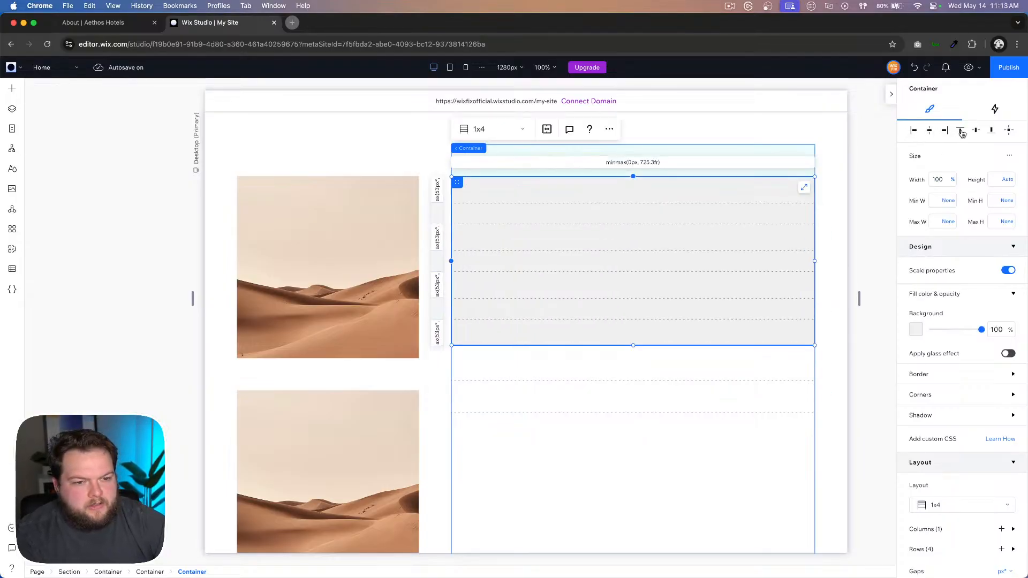
Step: Add a title text element to the four-row container and change its text to "OUR VALUES"
{"action": "left_click", "coordinate": [12, 89]}
{"action": "left_click_drag", "start_coordinate": [210, 156], "coordinate": [547, 214]}
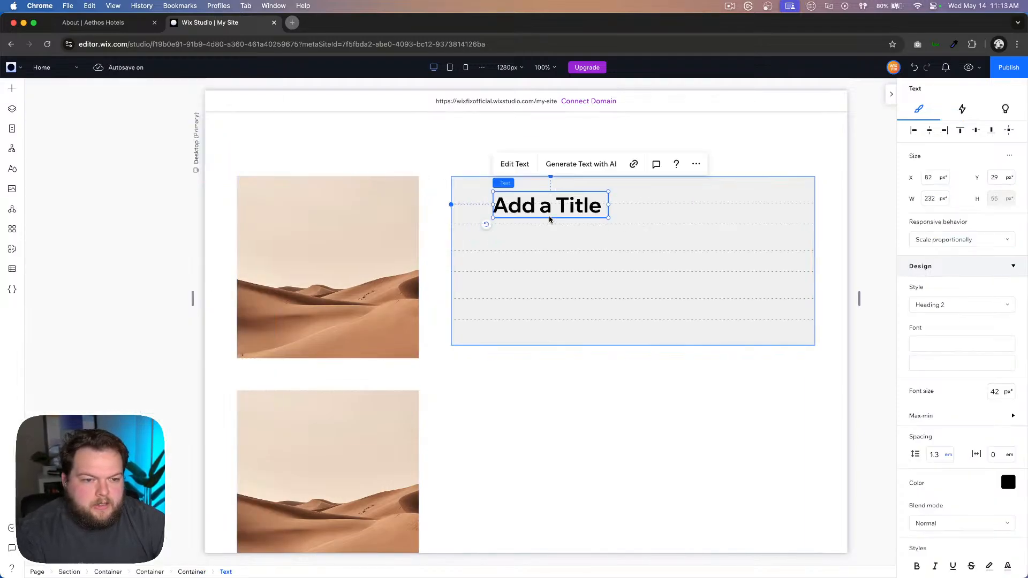
{"action": "double_click", "coordinate": [544, 208]}
{"action": "type", "text": "OUR VALUES"}
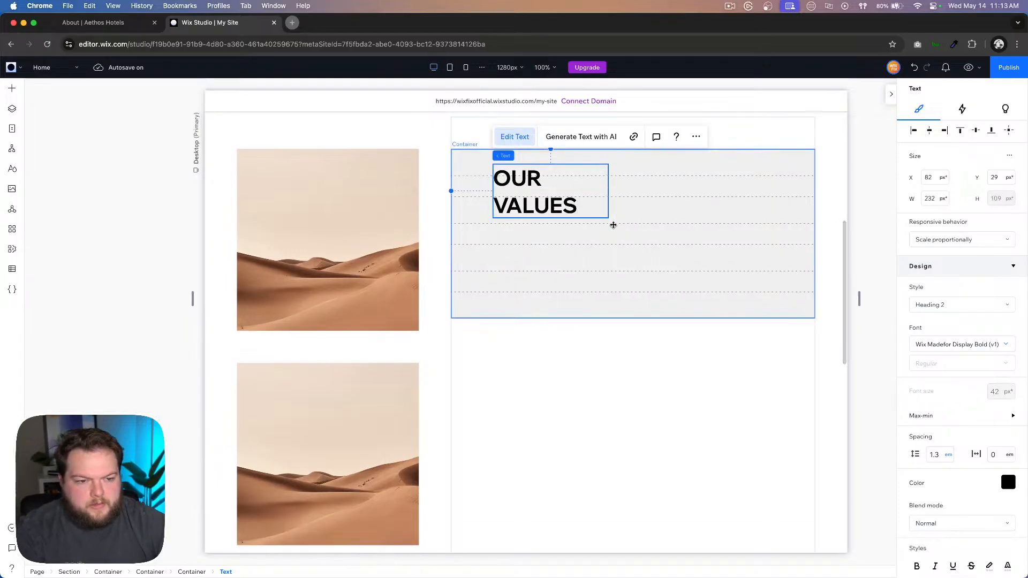
{"action": "left_click", "coordinate": [663, 231]}
Step: Set the responsive behavior of the "OUR VALUES" title to Hug
{"action": "left_click", "coordinate": [558, 193]}
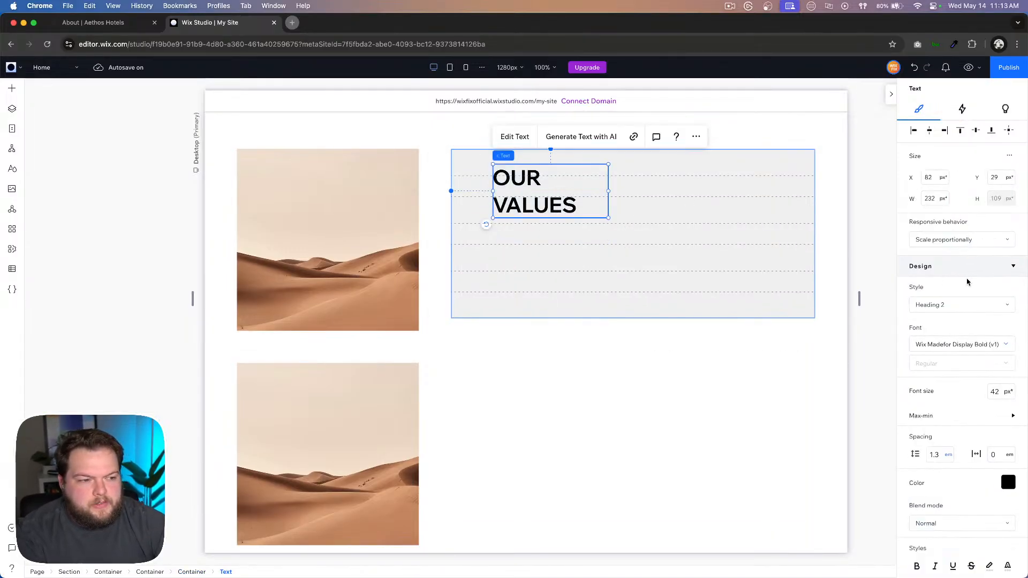
{"action": "left_click", "coordinate": [956, 242]}
{"action": "left_click", "coordinate": [937, 314]}
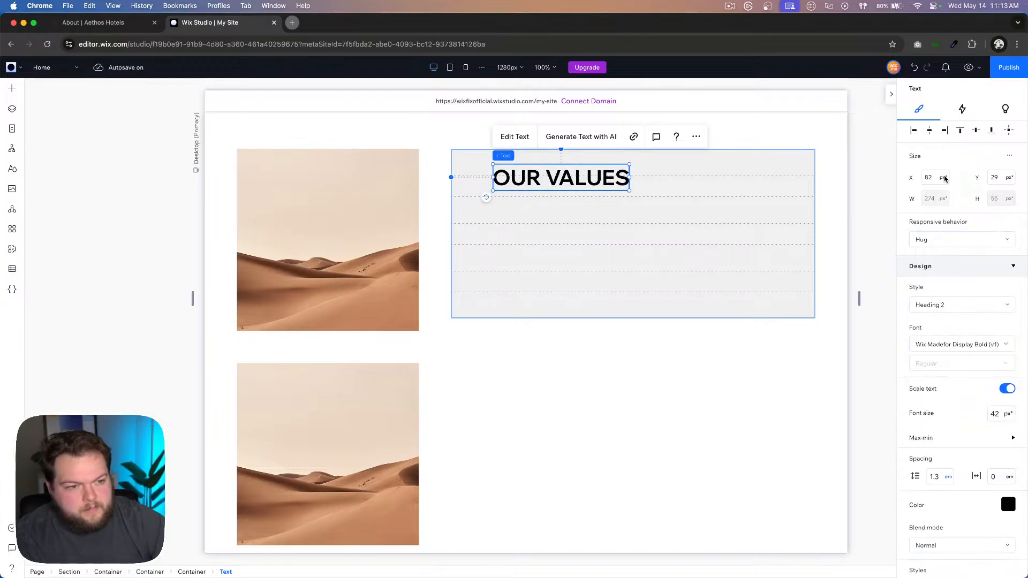
Step: Set the "OUR VALUES" font size to 24 px and align the title left within the container's first row
{"action": "left_click", "coordinate": [998, 414]}
{"action": "type", "text": "24"}
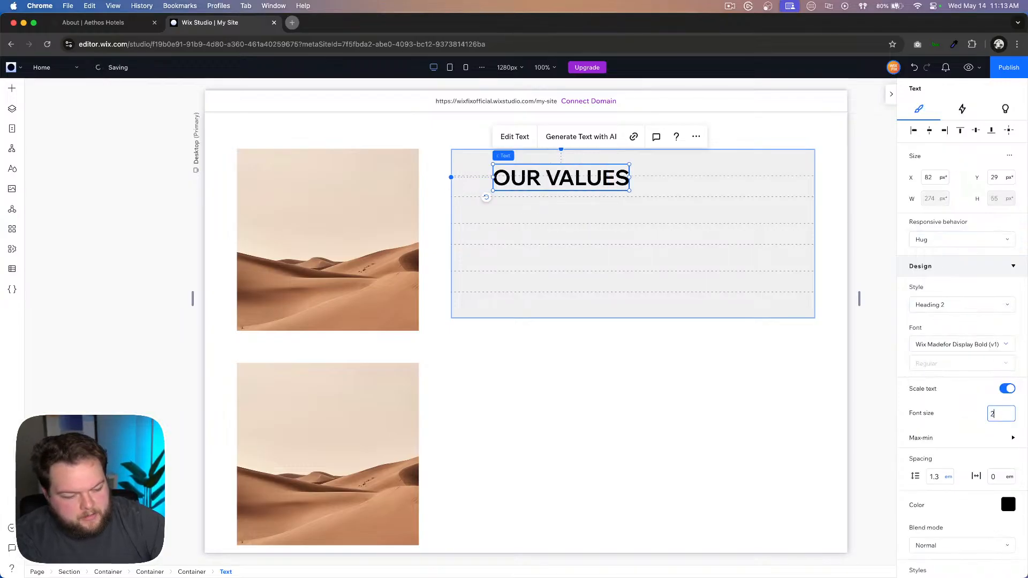
{"action": "key", "text": "Return"}
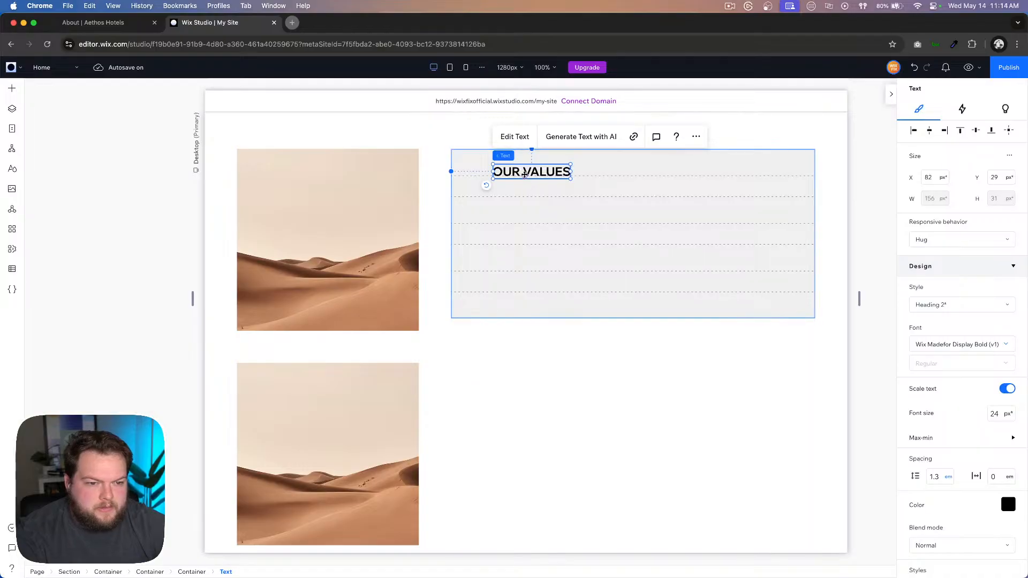
{"action": "left_click_drag", "start_coordinate": [532, 191], "coordinate": [507, 182]}
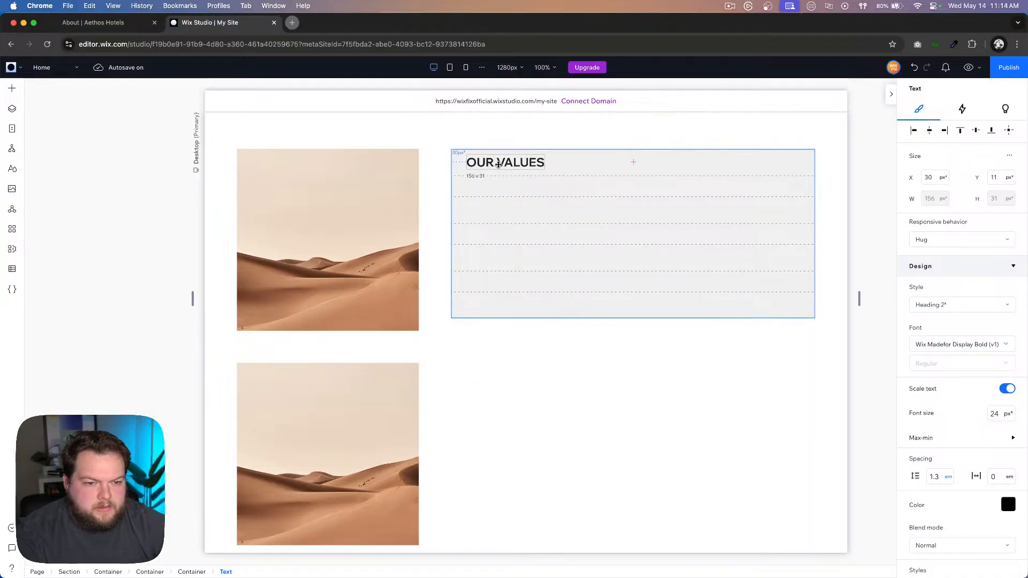
{"action": "left_click", "coordinate": [912, 131]}
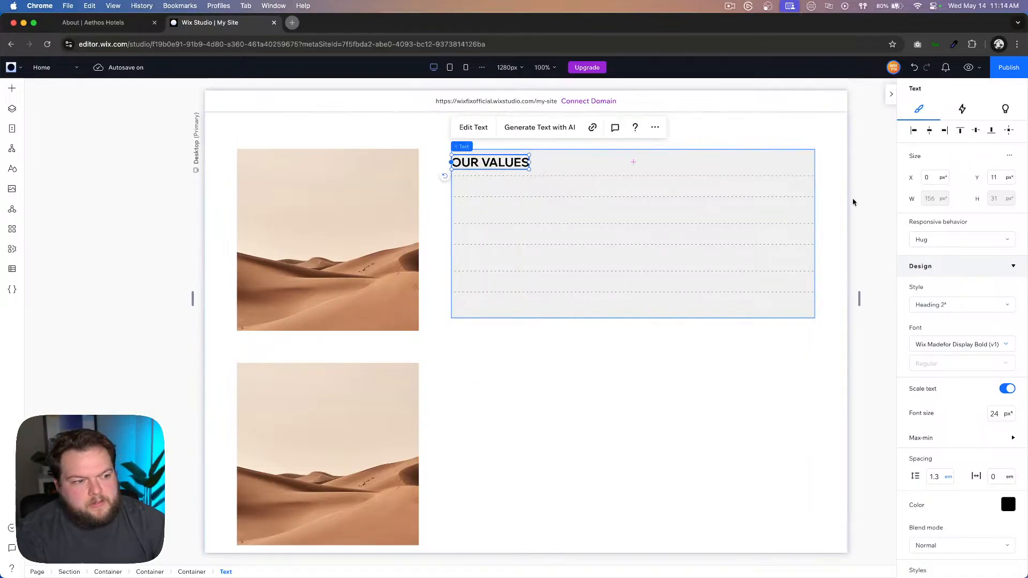
Step: Set the height of the four-row container's first row, holding "OUR VALUES", to Max content
{"action": "left_click", "coordinate": [581, 167]}
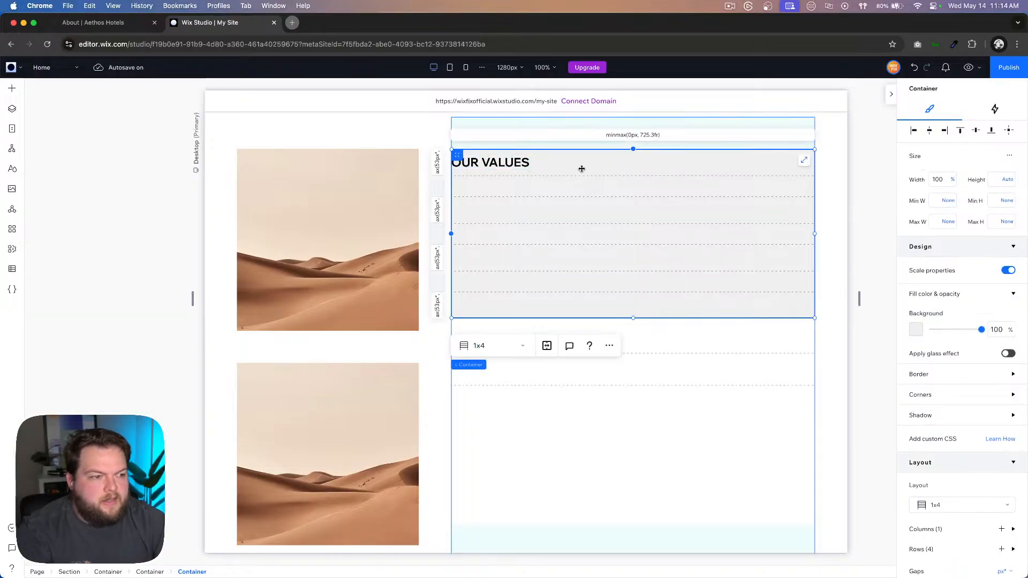
{"action": "left_click", "coordinate": [440, 163]}
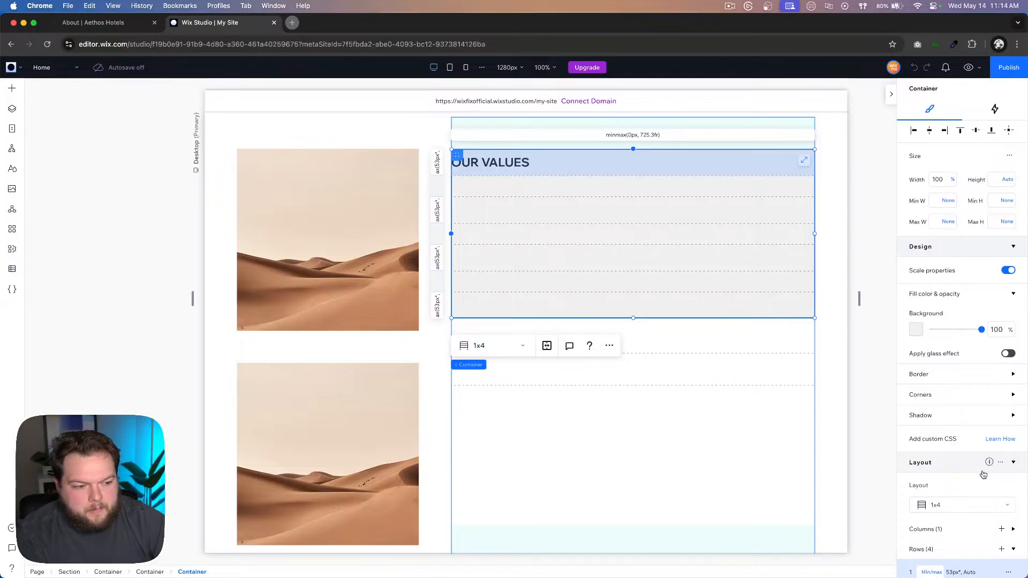
{"action": "scroll", "coordinate": [983, 474], "scroll_direction": "down", "scroll_amount": 3}
{"action": "left_click", "coordinate": [932, 420]}
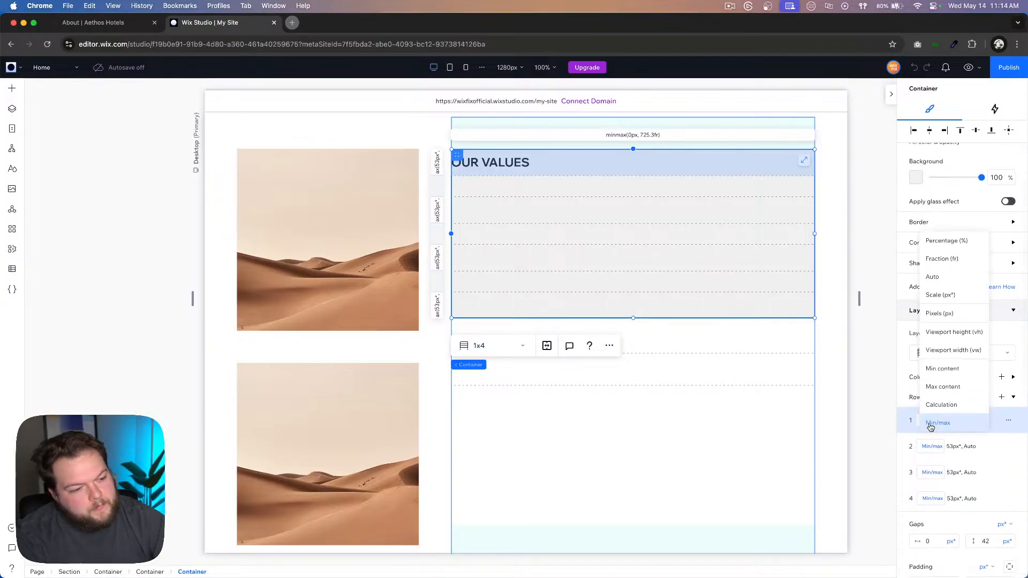
{"action": "left_click", "coordinate": [941, 393]}
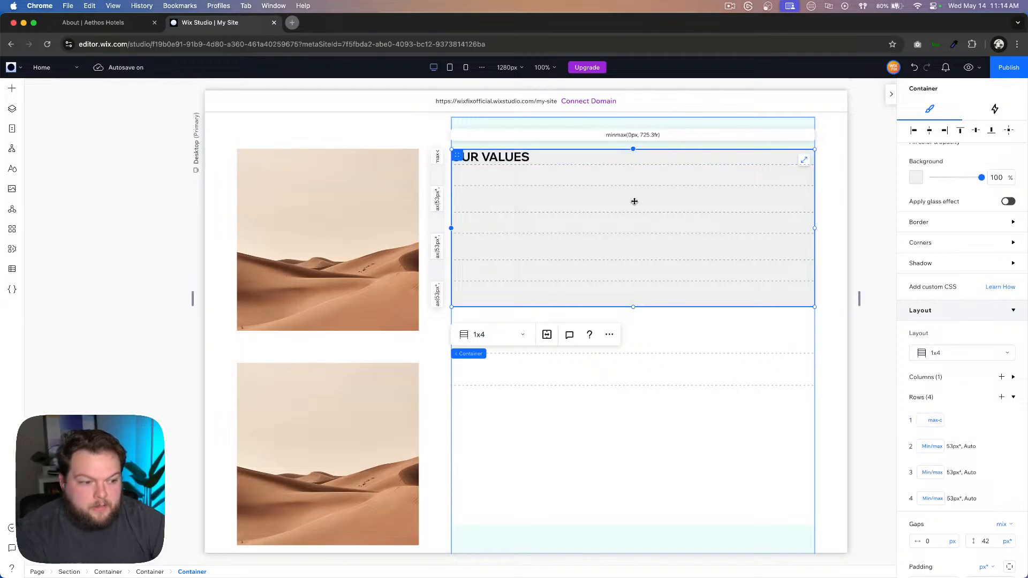
{"action": "left_click", "coordinate": [90, 23]}
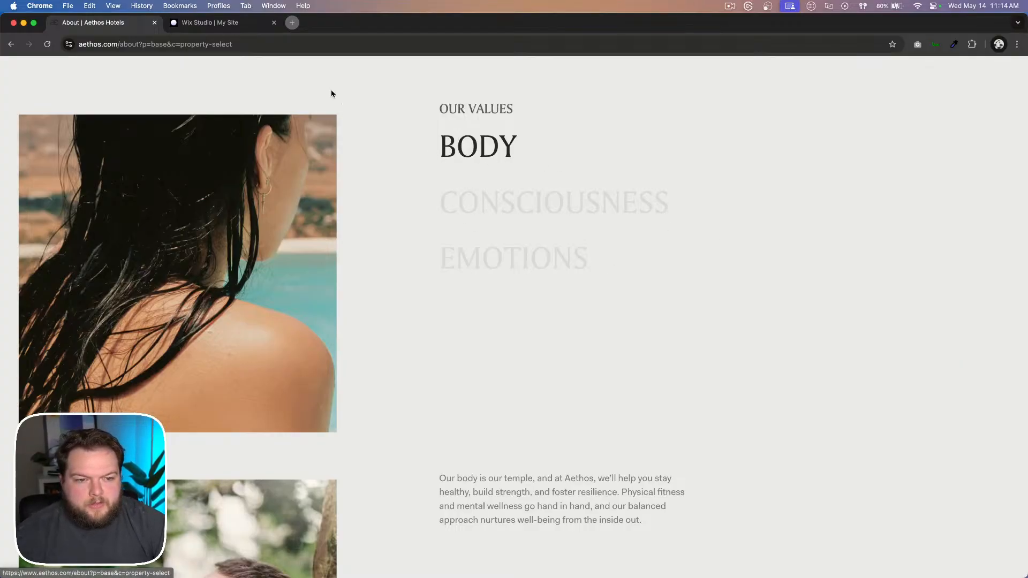
{"action": "left_click", "coordinate": [218, 26]}
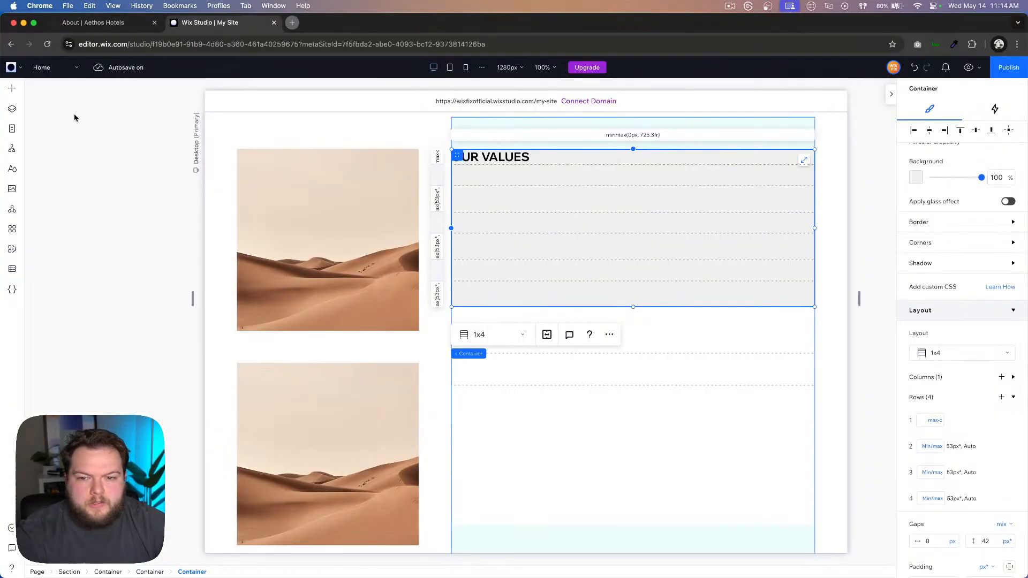
{"action": "left_click", "coordinate": [12, 89]}
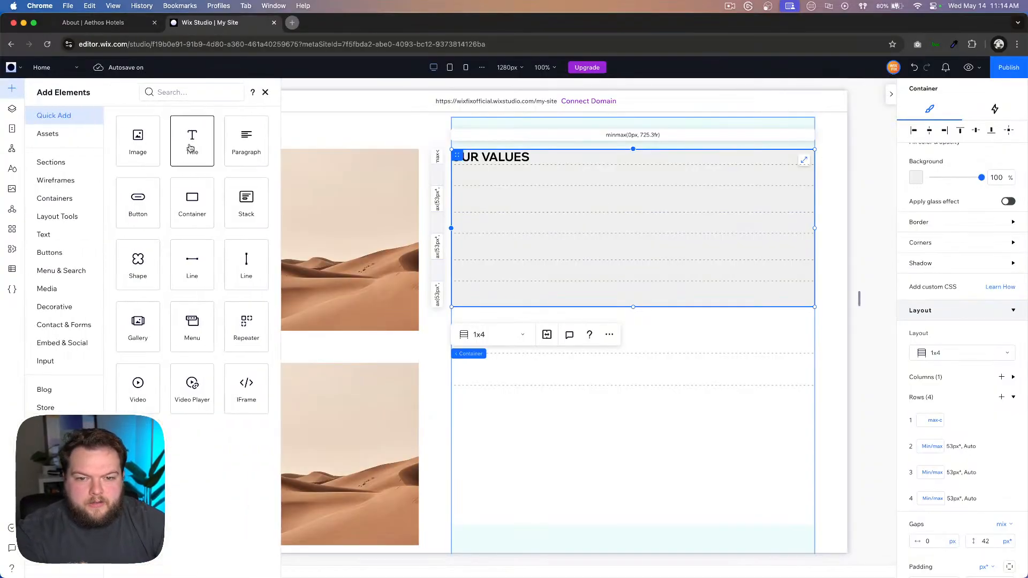
{"action": "left_click_drag", "start_coordinate": [191, 147], "coordinate": [513, 200]}
{"action": "key", "text": "Delete"}
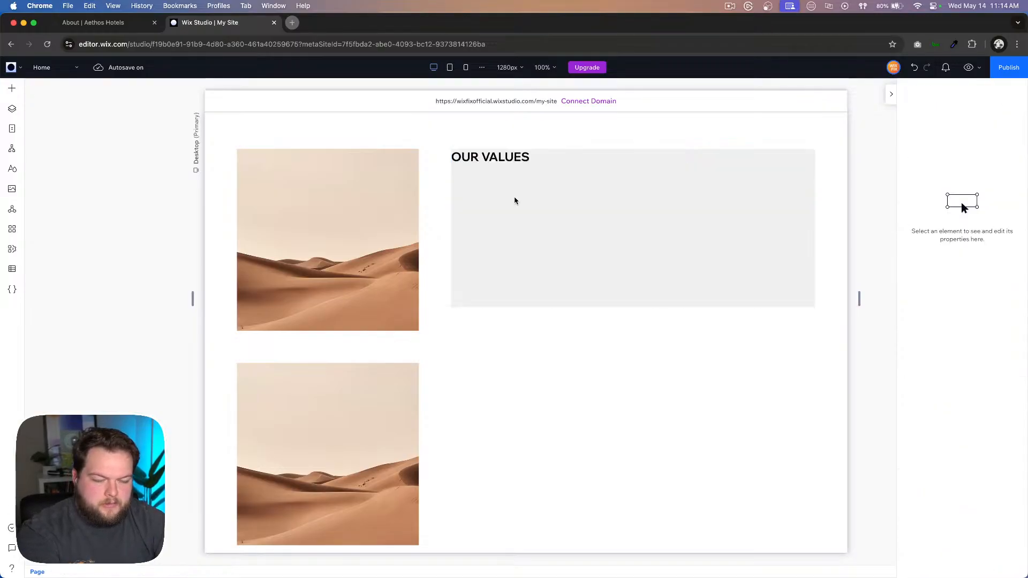
Step: Set the background opacity of the four-row container to 0%
{"action": "left_click", "coordinate": [539, 198]}
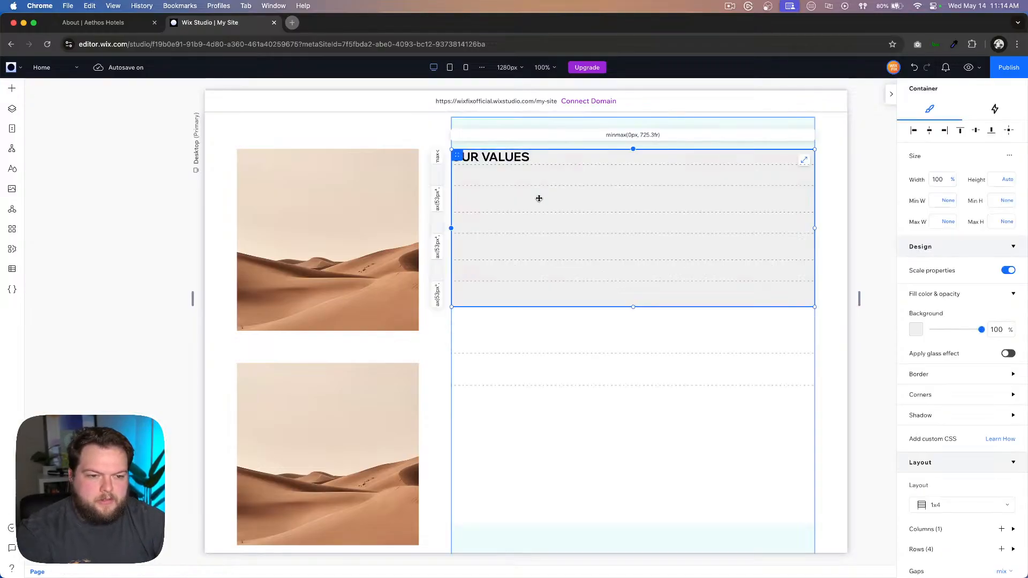
{"action": "left_click", "coordinate": [996, 330]}
{"action": "type", "text": "0"}
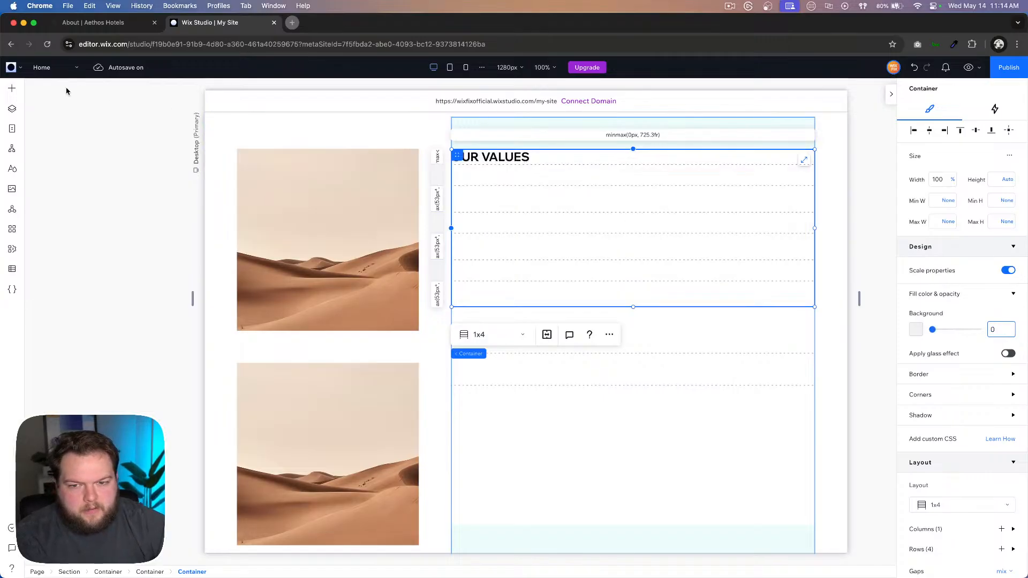
Step: Add a container inside the four-row container, stretch it, and place it in the second row only
{"action": "left_click", "coordinate": [12, 89]}
{"action": "left_click_drag", "start_coordinate": [191, 204], "coordinate": [507, 198]}
{"action": "left_click", "coordinate": [605, 160]}
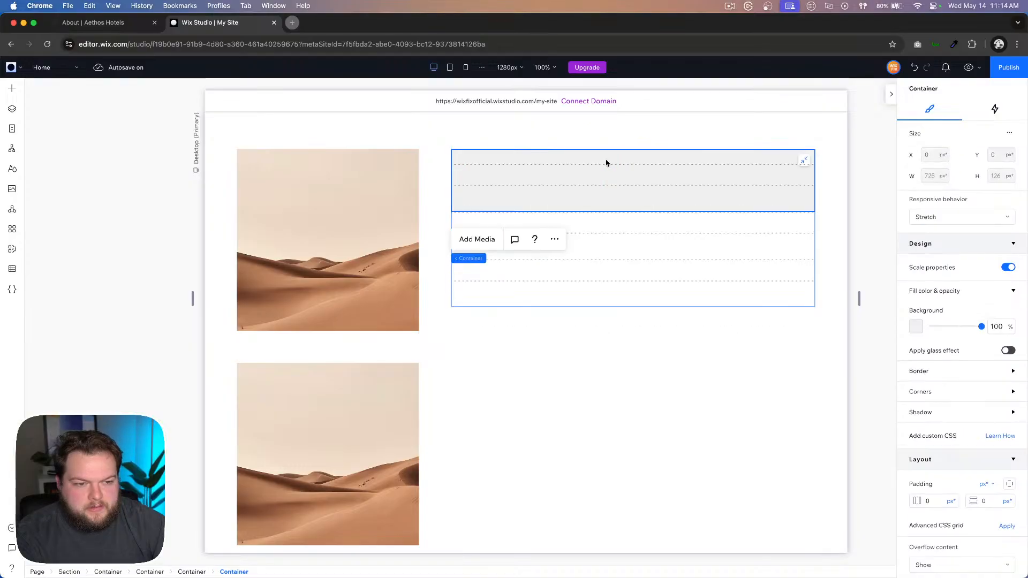
{"action": "scroll", "coordinate": [964, 356], "scroll_direction": "down", "scroll_amount": 5}
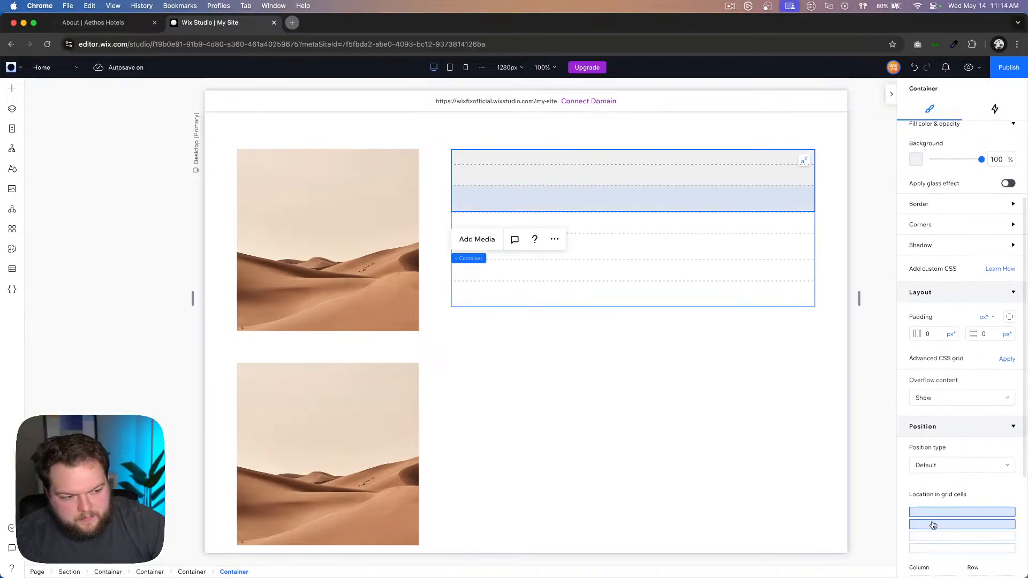
{"action": "left_click", "coordinate": [933, 525]}
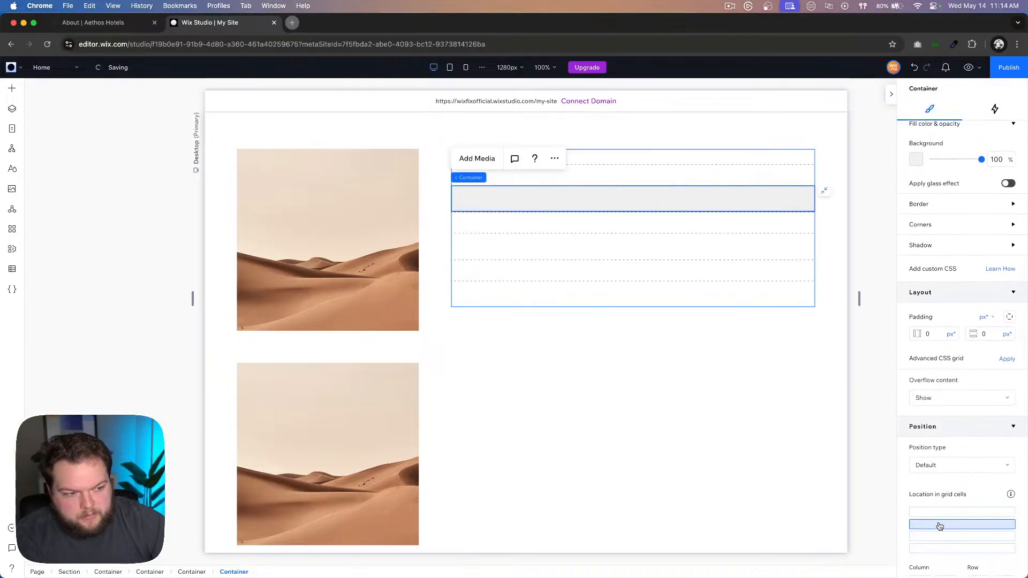
Step: Set the background opacity of the second-row container to 0%
{"action": "scroll", "coordinate": [959, 385], "scroll_direction": "up", "scroll_amount": 4}
{"action": "left_click", "coordinate": [990, 326]}
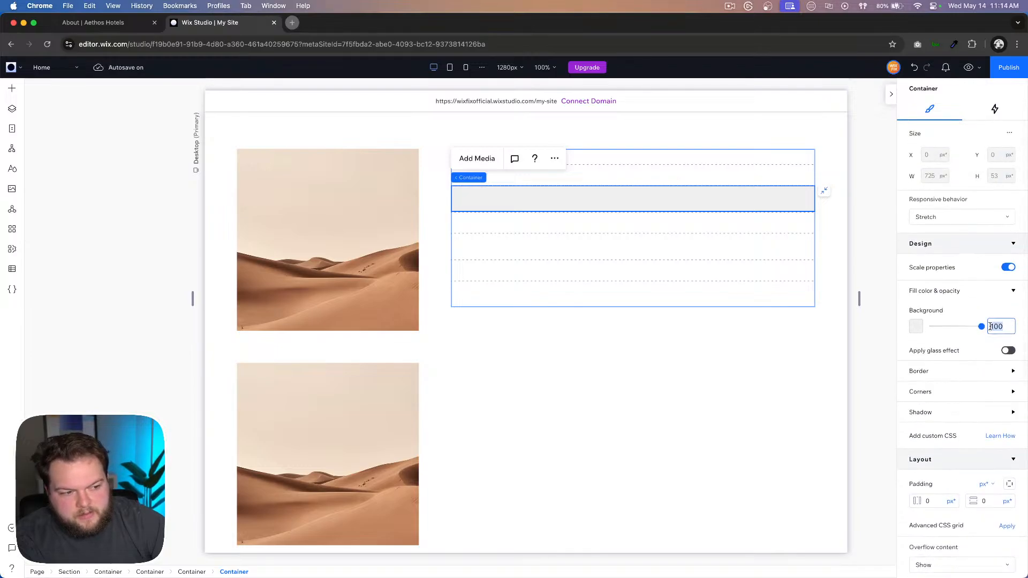
{"action": "type", "text": "0"}
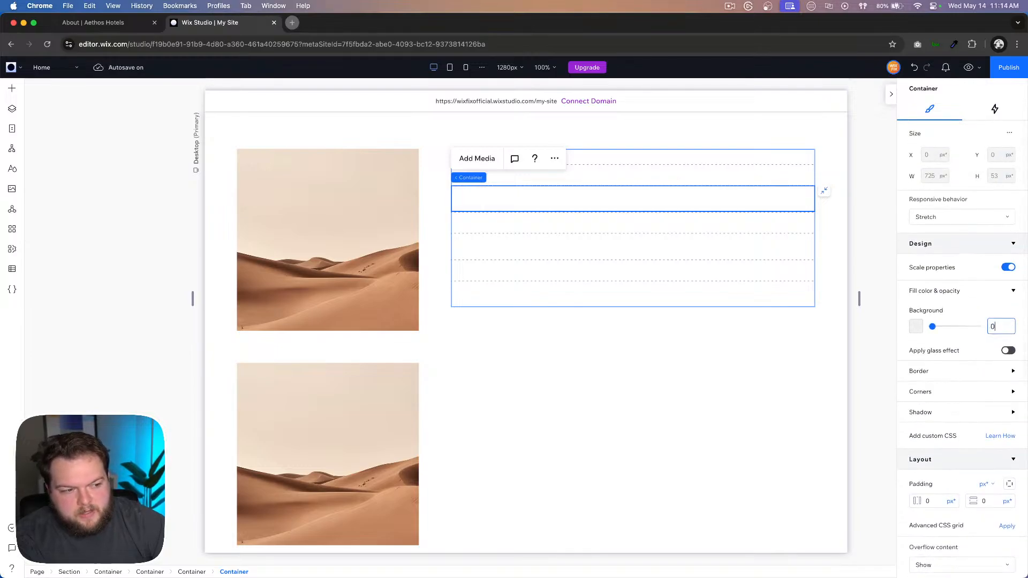
Step: Add a title text element to the second-row container and set its width to 100%
{"action": "left_click", "coordinate": [16, 86]}
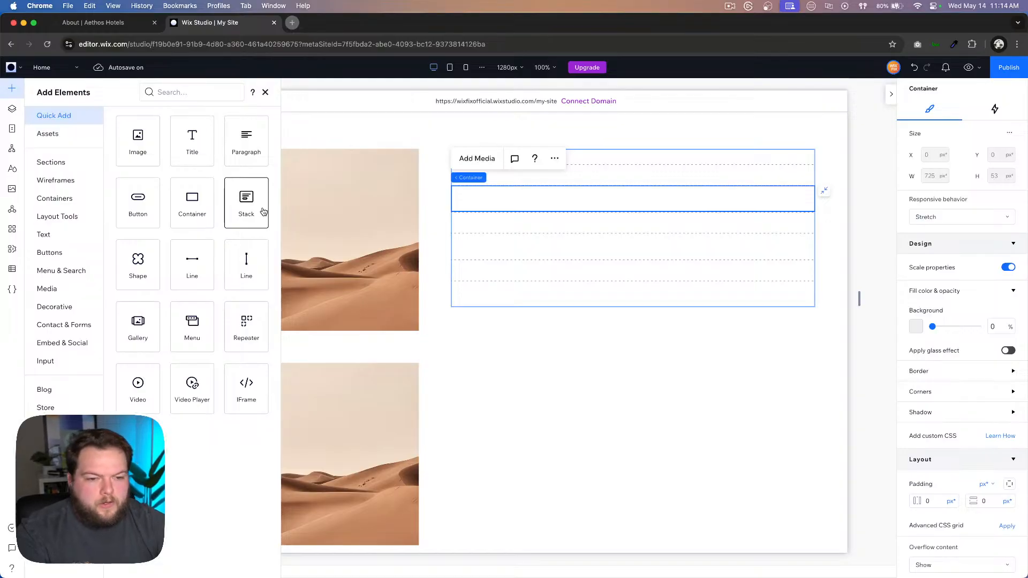
{"action": "left_click_drag", "start_coordinate": [192, 144], "coordinate": [508, 208]}
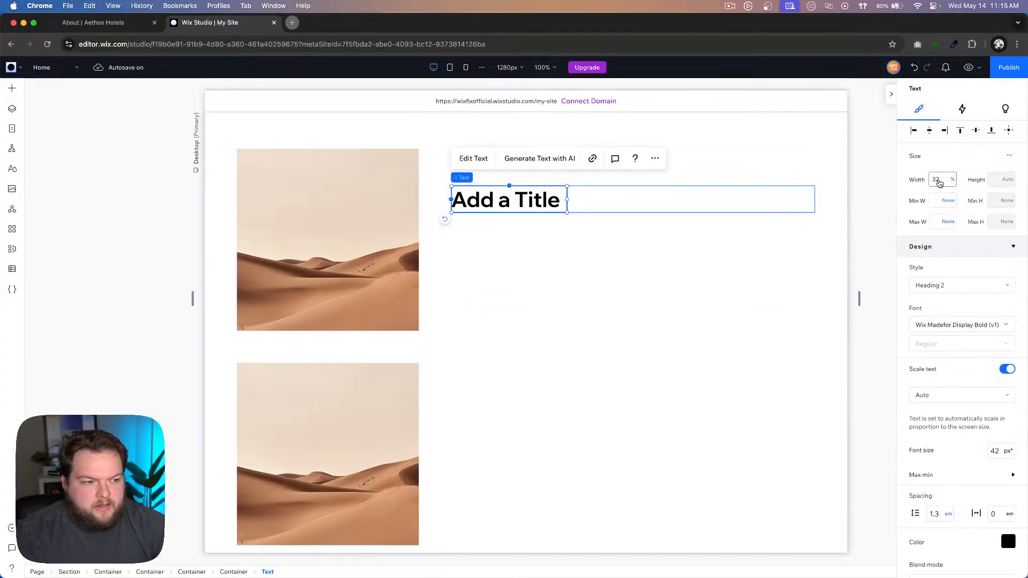
{"action": "left_click", "coordinate": [938, 180]}
{"action": "key", "text": "Return"}
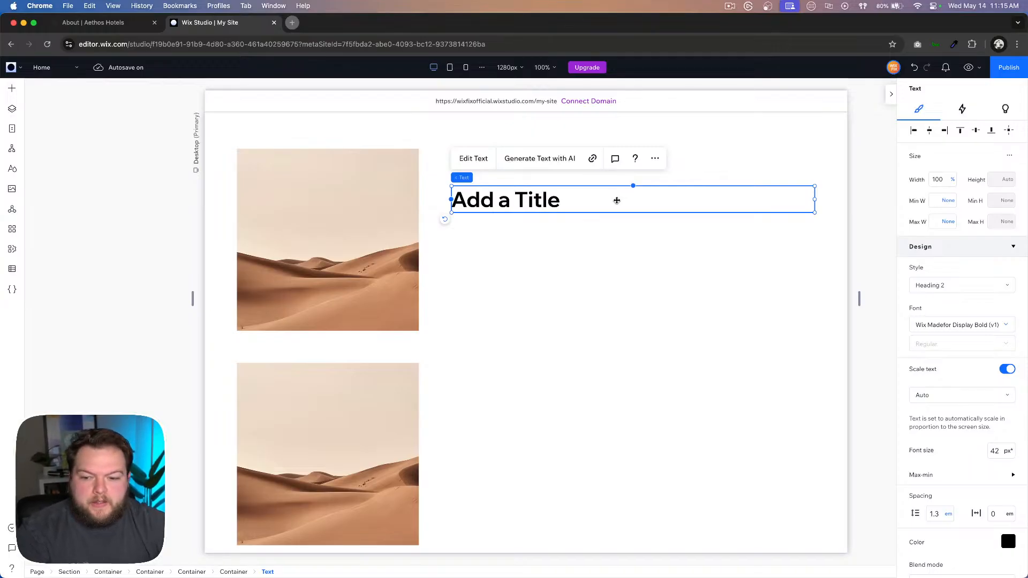
Step: Change the text of the second-row title to "Body"
{"action": "double_click", "coordinate": [596, 202]}
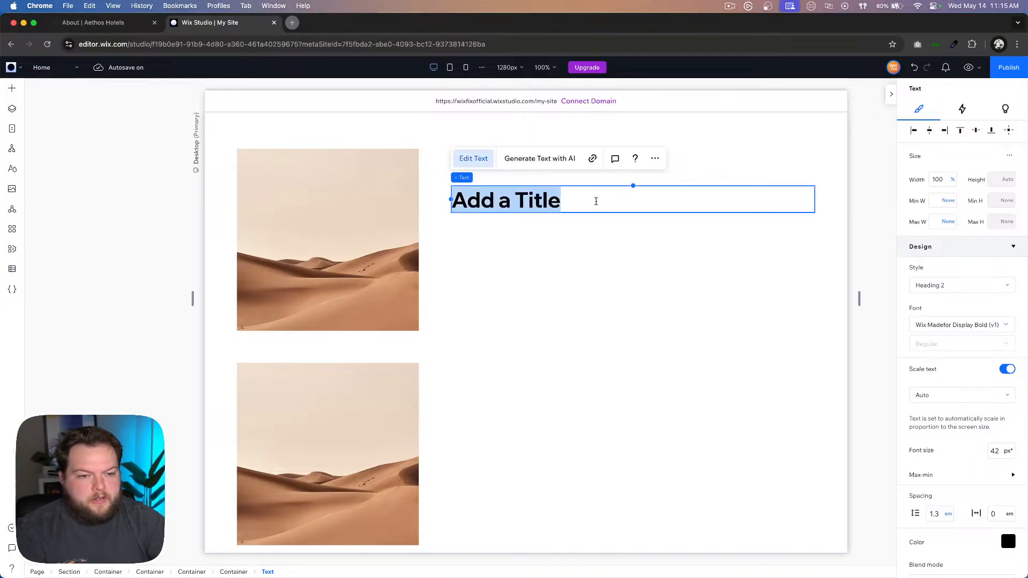
{"action": "type", "text": "Bpd"}
{"action": "key", "text": "BackSpace"}
{"action": "key", "text": "BackSpace"}
{"action": "type", "text": "od"}
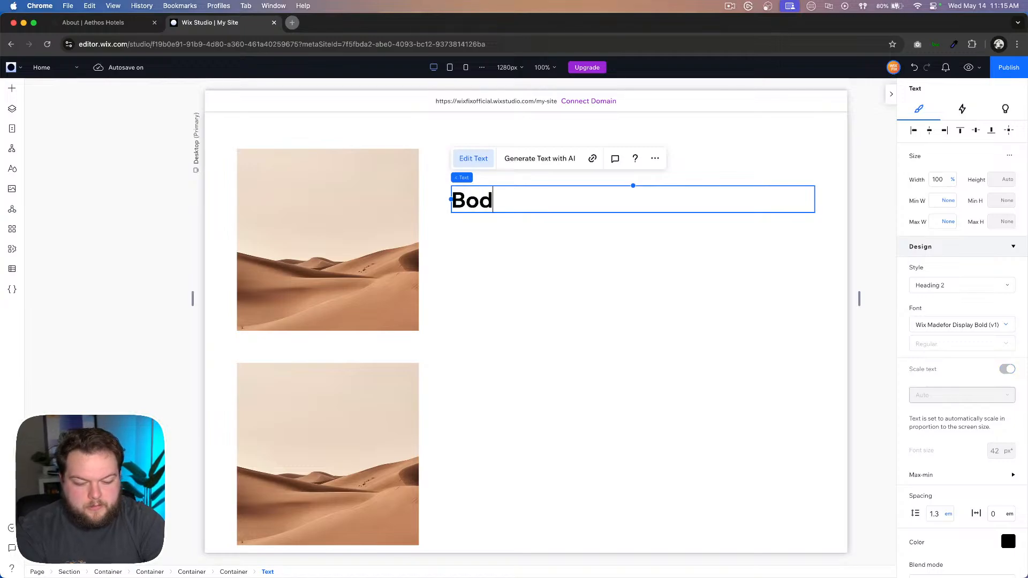
{"action": "type", "text": "y"}
{"action": "left_click", "coordinate": [635, 257]}
Step: Change the color of the "Body" title to the light gray theme color
{"action": "left_click", "coordinate": [533, 205]}
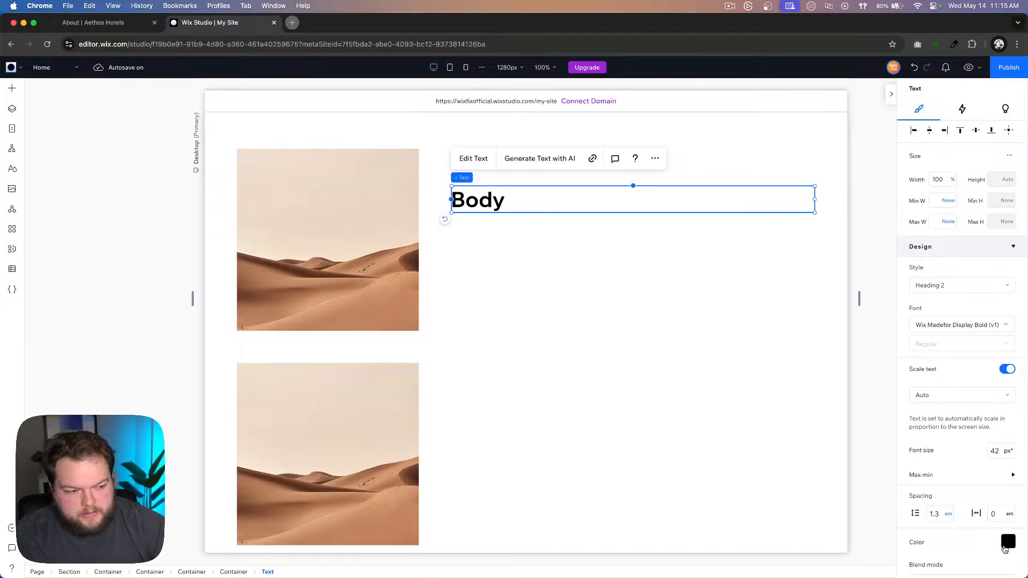
{"action": "left_click", "coordinate": [1006, 545]}
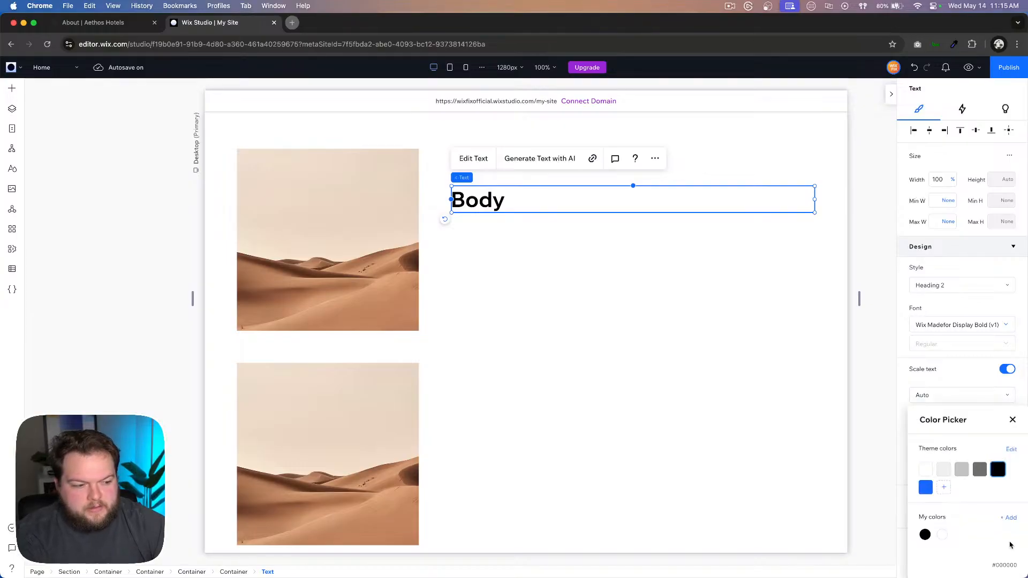
{"action": "left_click", "coordinate": [953, 474]}
{"action": "left_click", "coordinate": [686, 344]}
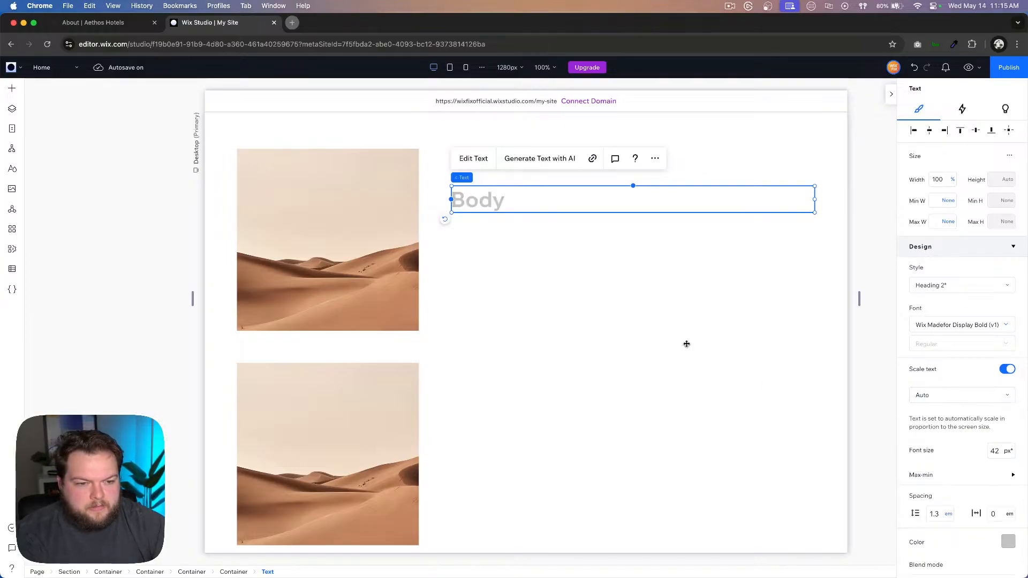
Step: Duplicate the gray "Body" title, color the copy black, and align it left and vertically centered over the original
{"action": "left_click", "coordinate": [502, 202]}
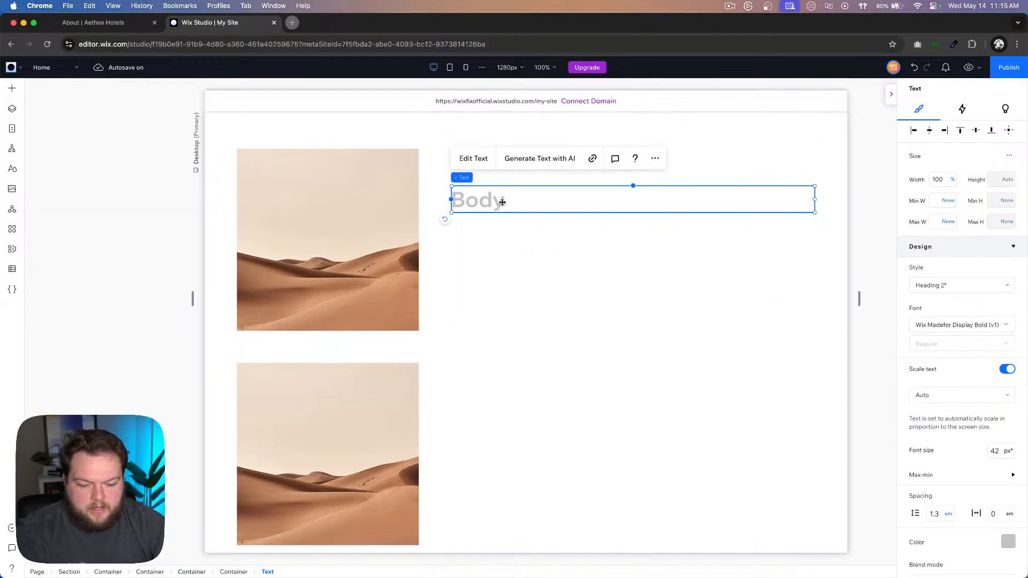
{"action": "key", "text": "super+d"}
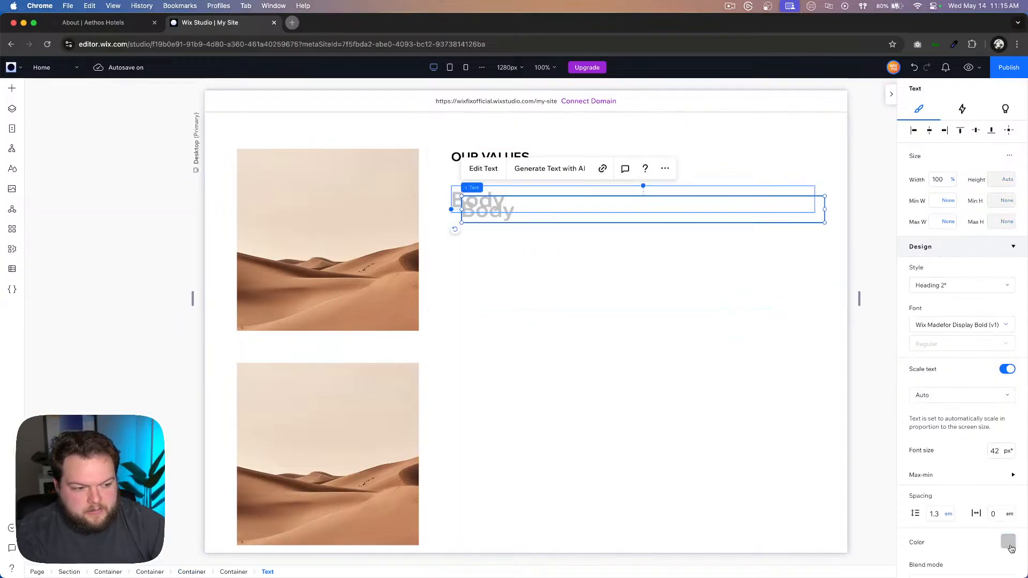
{"action": "left_click", "coordinate": [1011, 547]}
{"action": "left_click", "coordinate": [997, 469]}
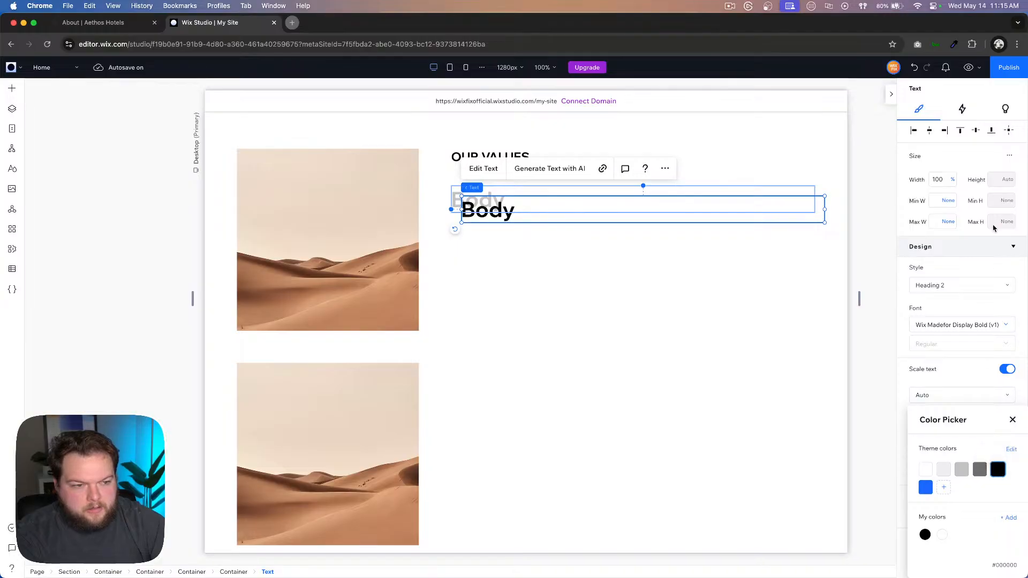
{"action": "left_click", "coordinate": [921, 134]}
{"action": "left_click", "coordinate": [913, 131]}
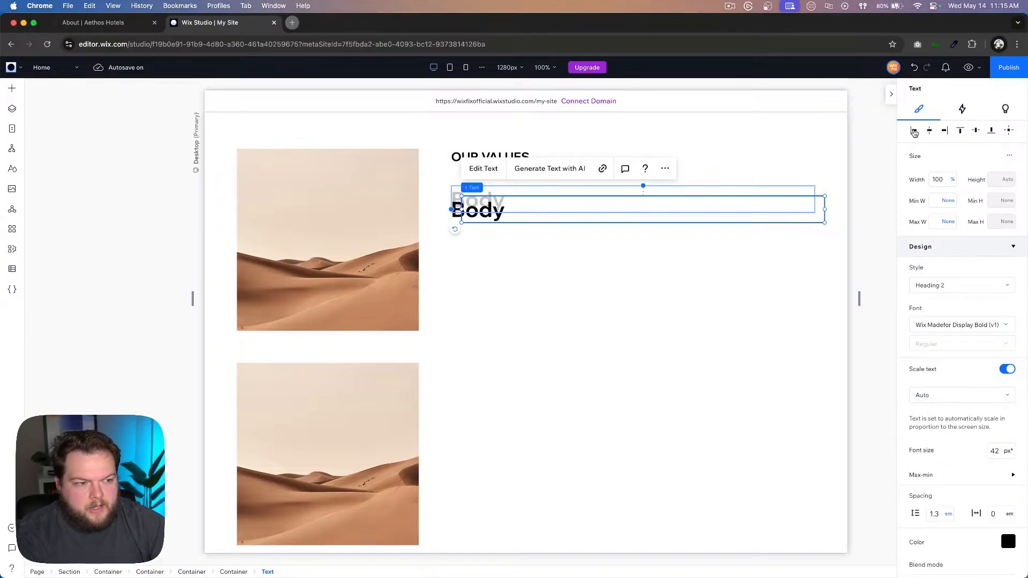
{"action": "left_click", "coordinate": [977, 133]}
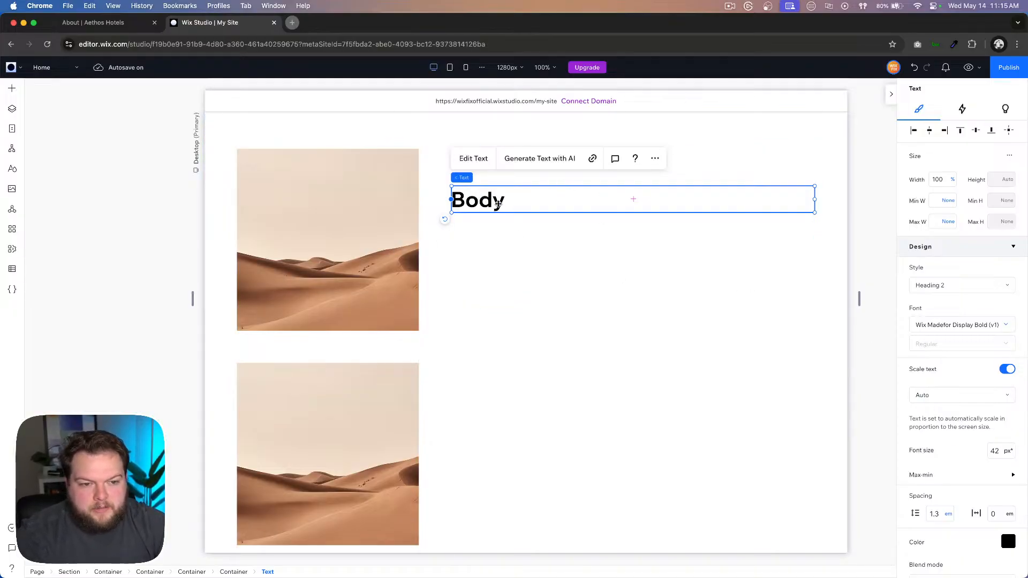
Step: Set the opacity of the black "Body" copy to 0 in its Adjust settings
{"action": "scroll", "coordinate": [973, 343], "scroll_direction": "down", "scroll_amount": 10}
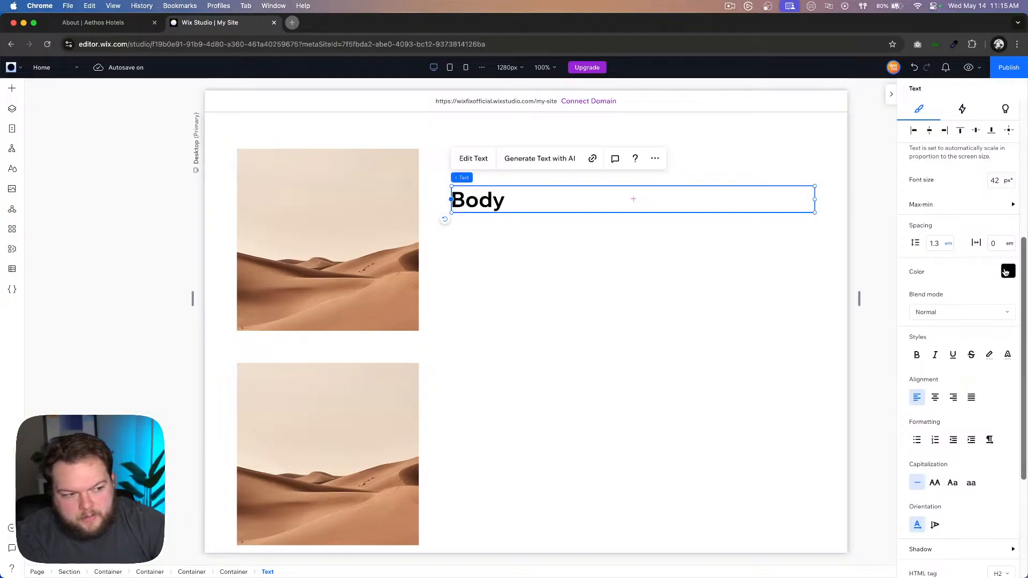
{"action": "scroll", "coordinate": [964, 375], "scroll_direction": "down", "scroll_amount": 3}
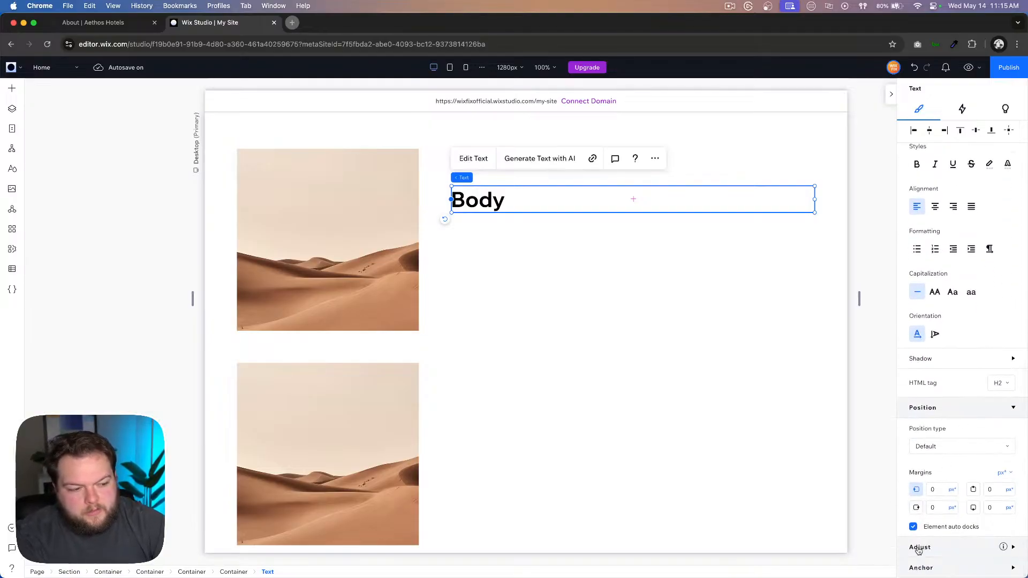
{"action": "scroll", "coordinate": [919, 548], "scroll_direction": "down", "scroll_amount": 3}
{"action": "scroll", "coordinate": [919, 549], "scroll_direction": "down", "scroll_amount": 2}
{"action": "left_click", "coordinate": [1001, 411]}
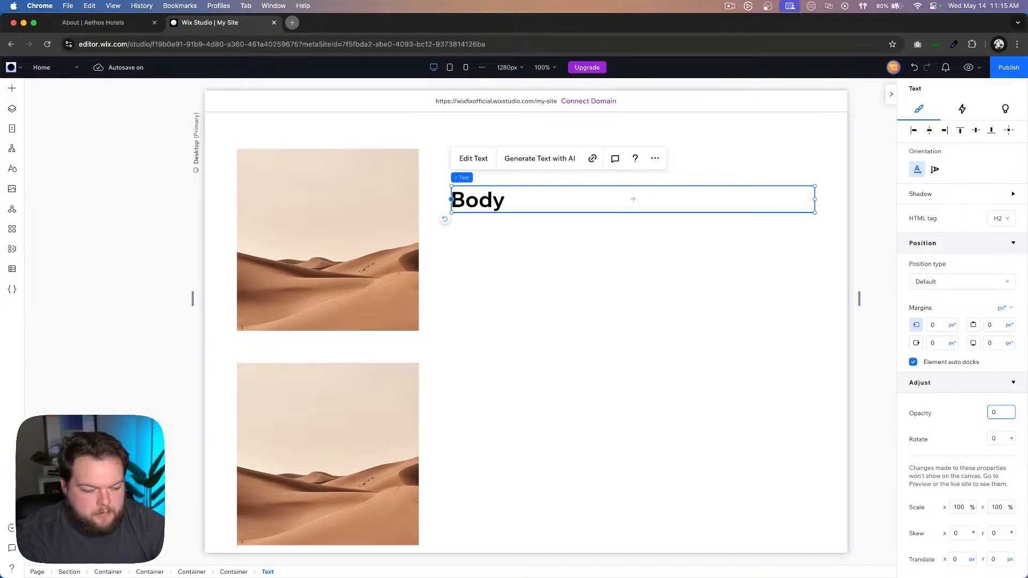
{"action": "type", "text": "0"}
{"action": "key", "text": "Return"}
{"action": "left_click", "coordinate": [644, 343]}
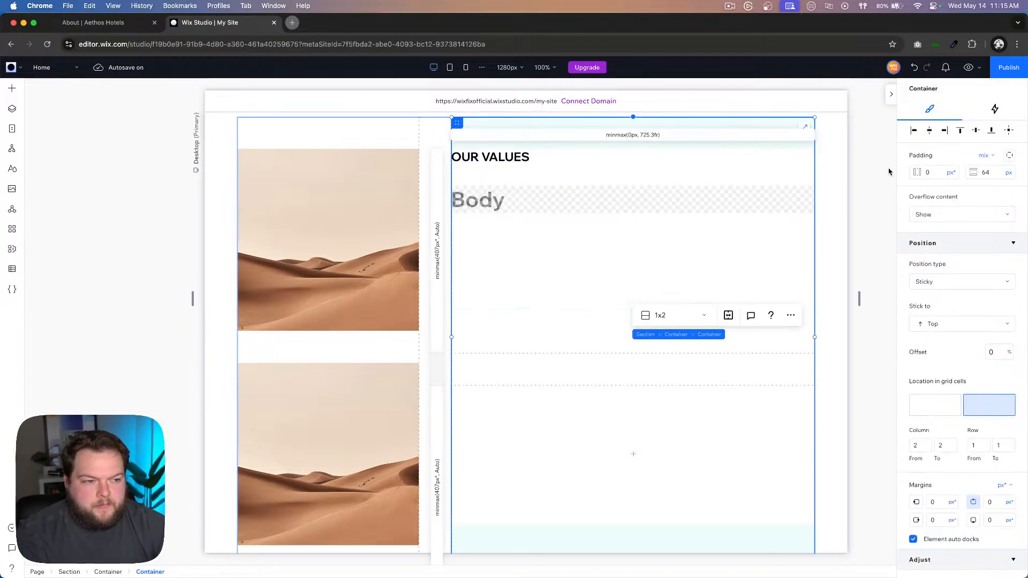
Step: Preview the page to check how the overlapping "Body" titles display, and return to editing
{"action": "left_click", "coordinate": [968, 67]}
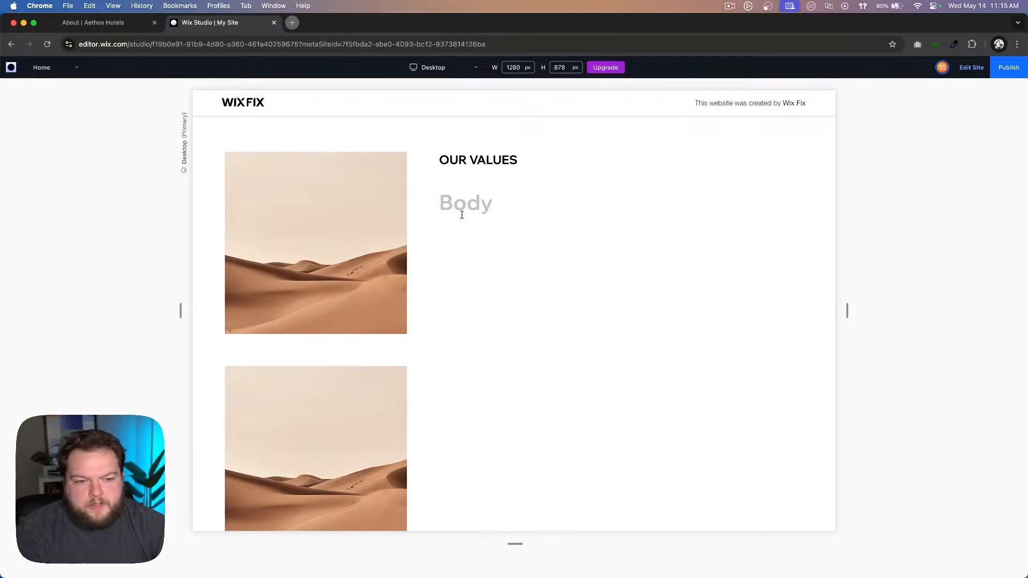
{"action": "left_click_drag", "start_coordinate": [438, 209], "coordinate": [502, 219]}
{"action": "left_click", "coordinate": [488, 207]}
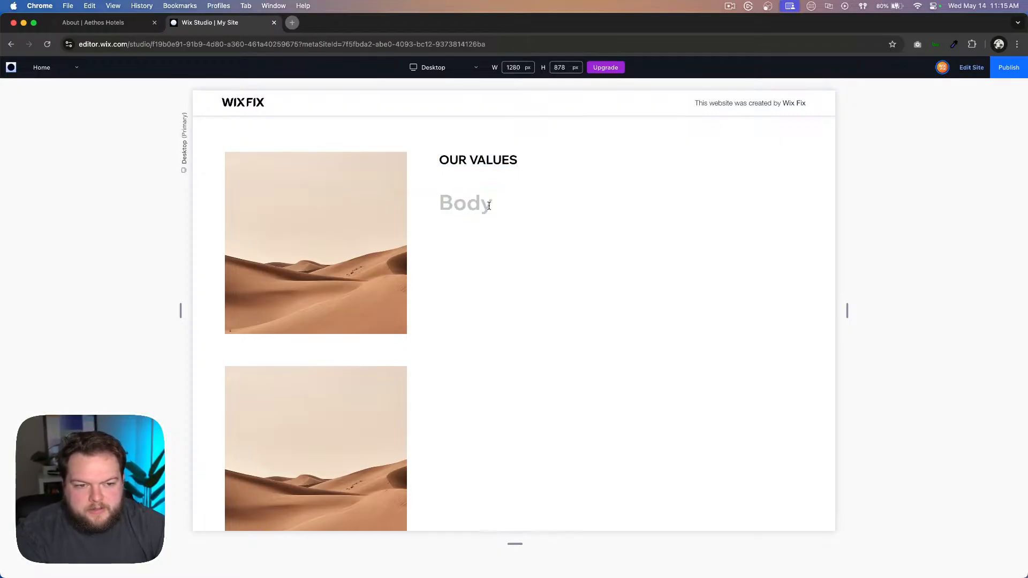
{"action": "left_click", "coordinate": [971, 67]}
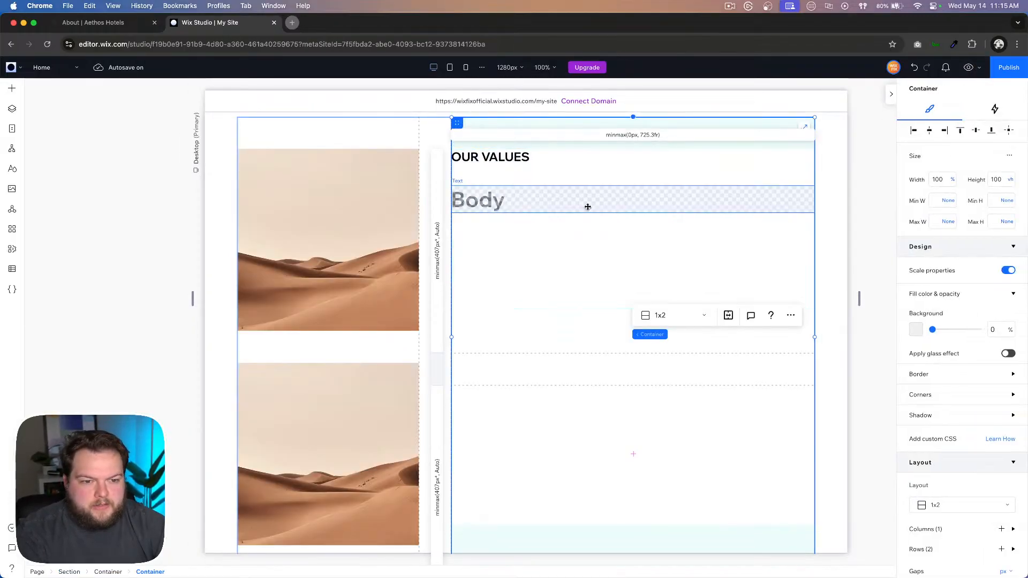
Step: Duplicate the container holding the stacked "Body" titles and place the copy in the third grid row
{"action": "left_click", "coordinate": [553, 205]}
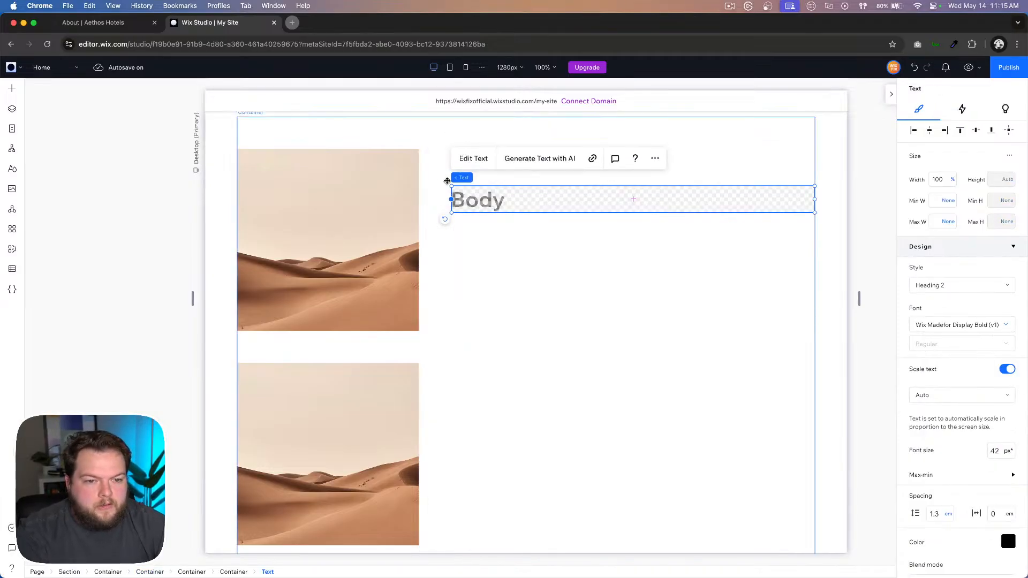
{"action": "left_click", "coordinate": [510, 176]}
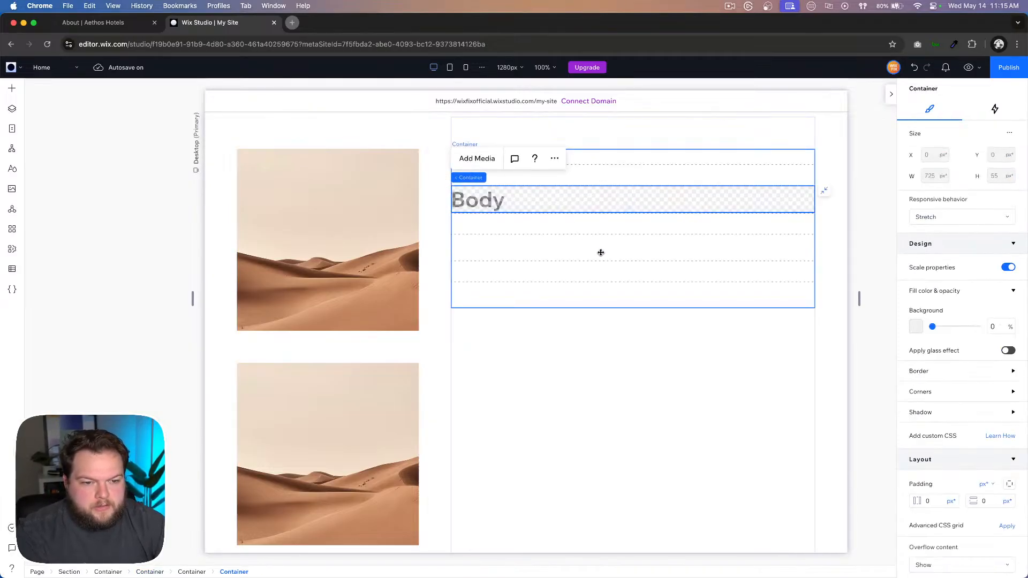
{"action": "key", "text": "super+d"}
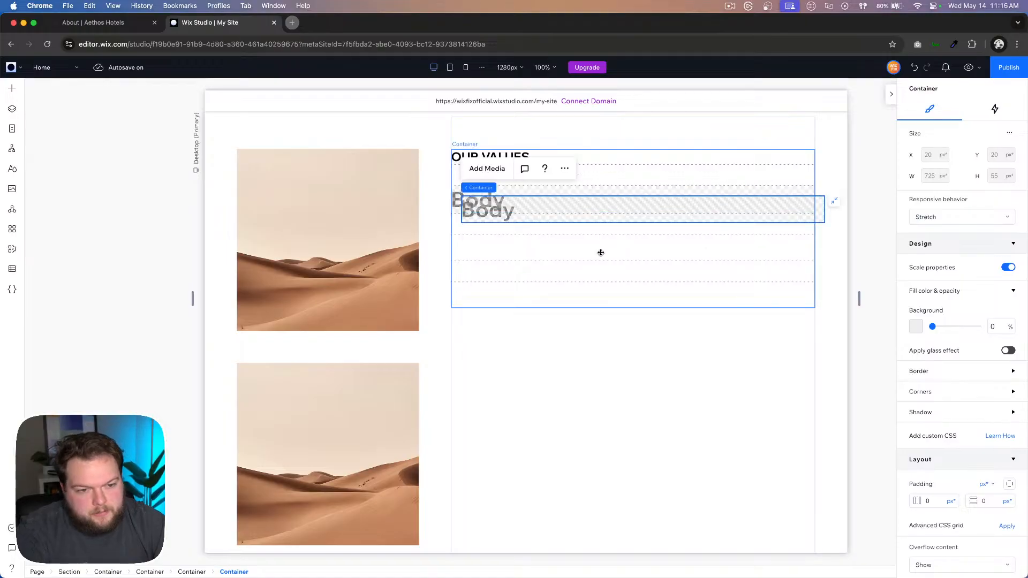
{"action": "scroll", "coordinate": [951, 396], "scroll_direction": "down", "scroll_amount": 5}
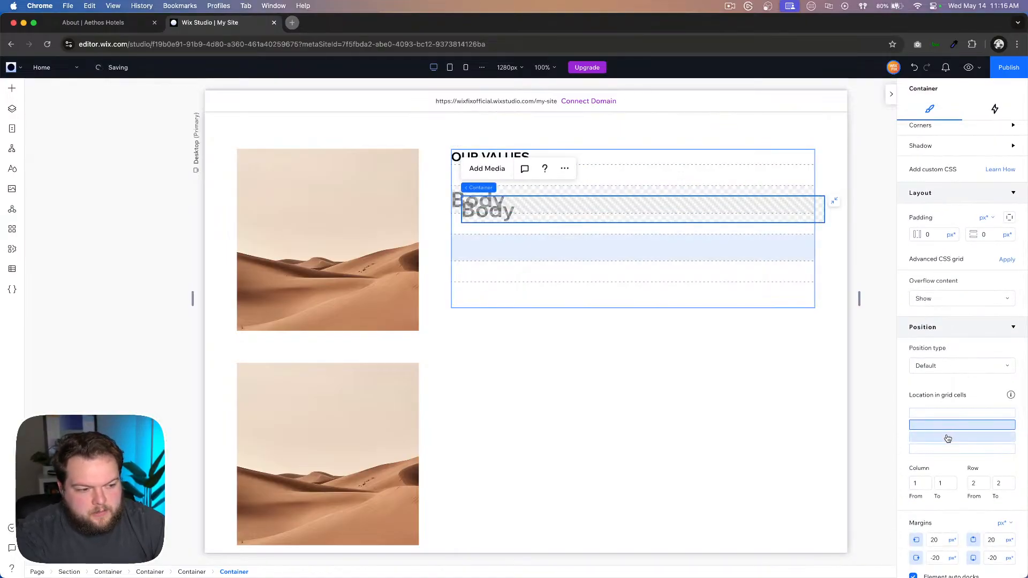
{"action": "left_click", "coordinate": [951, 437]}
Step: Set all four margins of the "Body" container in the third row to 0 px
{"action": "scroll", "coordinate": [1000, 457], "scroll_direction": "down", "scroll_amount": 1}
{"action": "scroll", "coordinate": [1000, 457], "scroll_direction": "down", "scroll_amount": 3}
{"action": "left_click", "coordinate": [936, 439]}
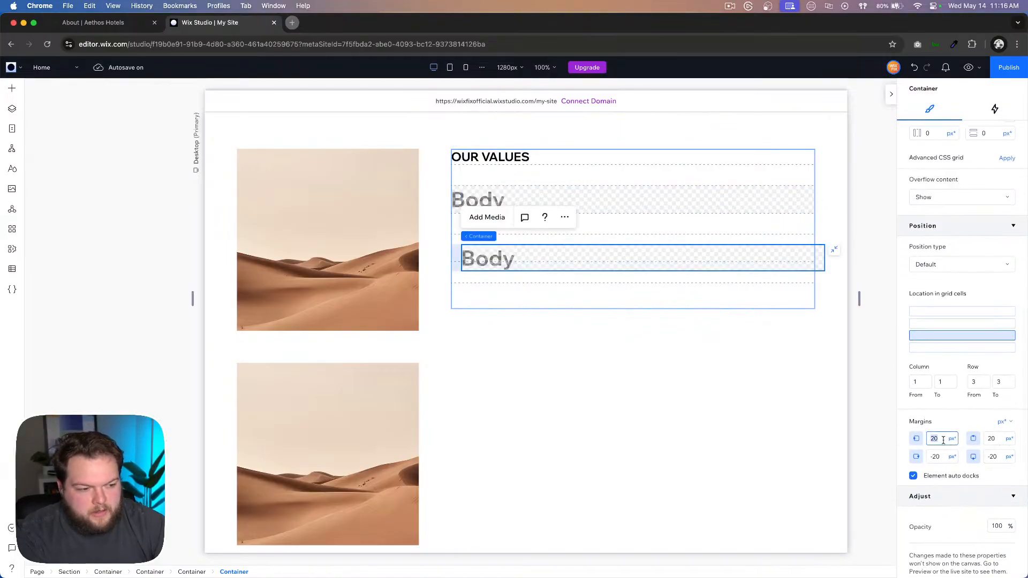
{"action": "type", "text": "0"}
{"action": "key", "text": "Tab"}
{"action": "type", "text": "0"}
{"action": "key", "text": "Tab"}
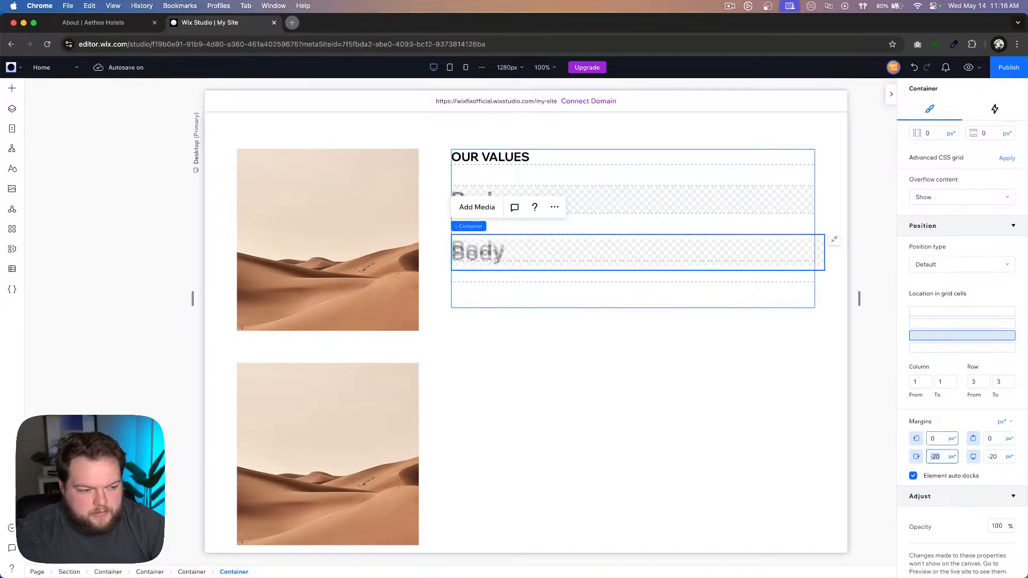
{"action": "type", "text": "0"}
{"action": "key", "text": "Tab"}
{"action": "type", "text": "0"}
{"action": "key", "text": "Return"}
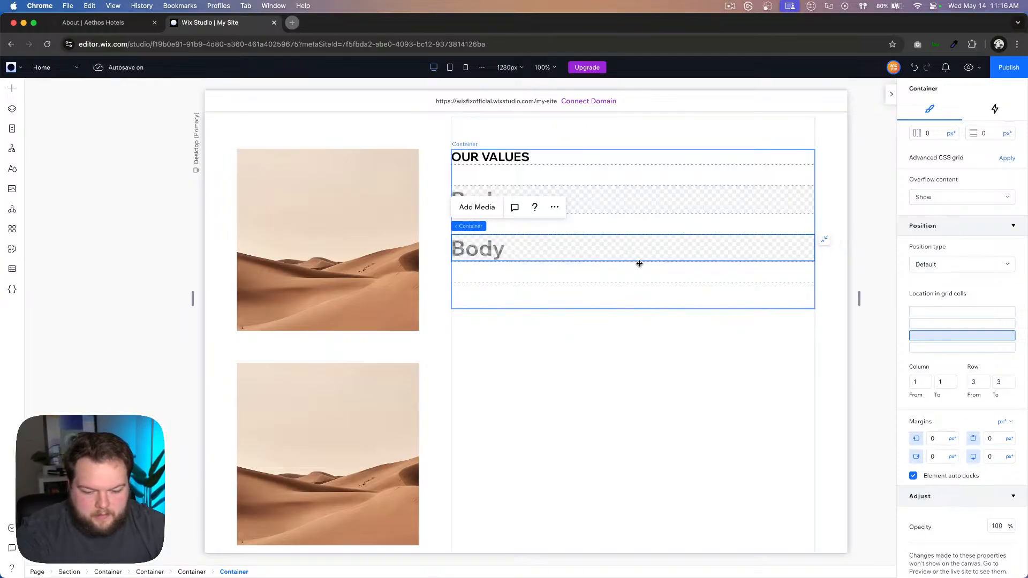
Step: Duplicate the third-row "Body" container into the fourth grid row and set all four of its margins to 0 px
{"action": "key", "text": "super+d"}
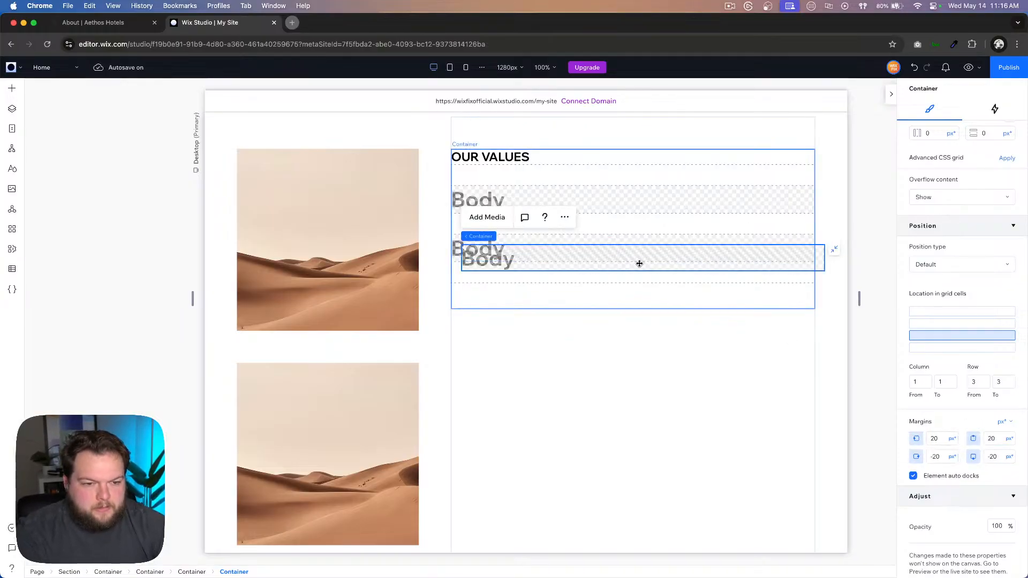
{"action": "left_click", "coordinate": [954, 349]}
{"action": "left_click", "coordinate": [934, 439]}
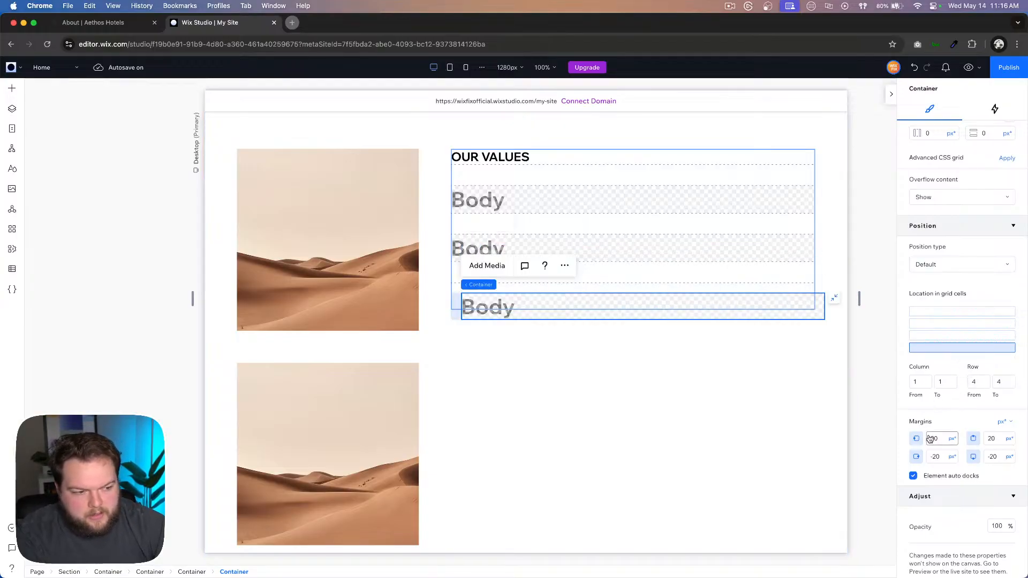
{"action": "type", "text": "0"}
{"action": "left_click", "coordinate": [991, 438]}
{"action": "type", "text": "0"}
{"action": "key", "text": "Tab"}
{"action": "type", "text": "0"}
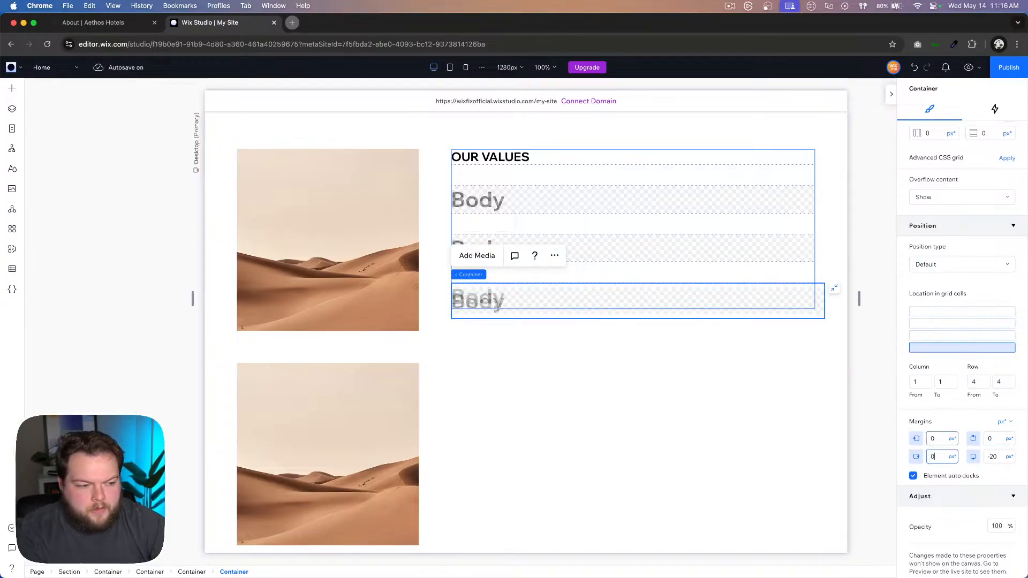
{"action": "key", "text": "Tab"}
{"action": "type", "text": "0"}
{"action": "key", "text": "Return"}
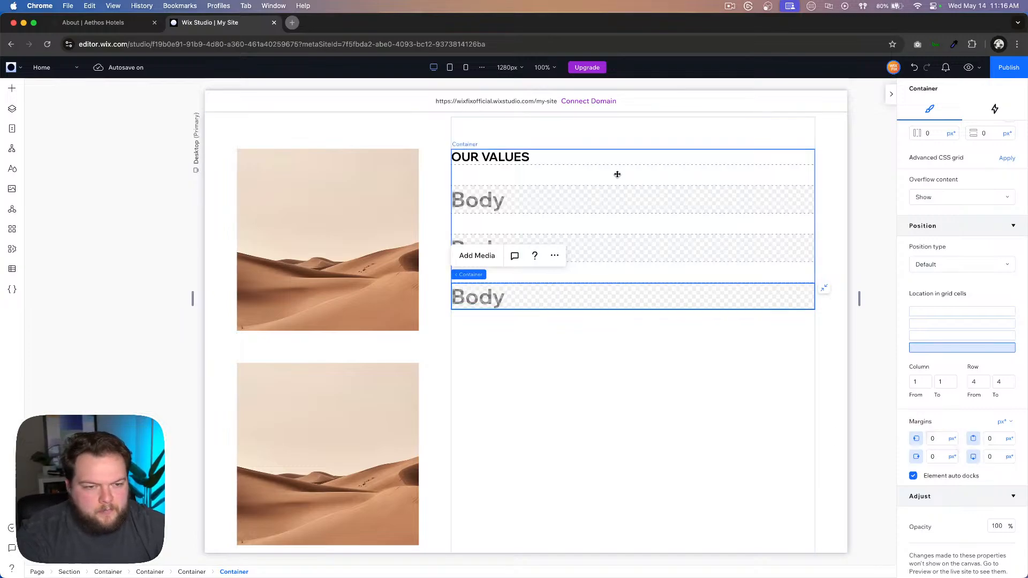
Step: Switch to the Aethos page to examine the remaining value headings and description text, and return to Wix Studio
{"action": "left_click", "coordinate": [94, 23]}
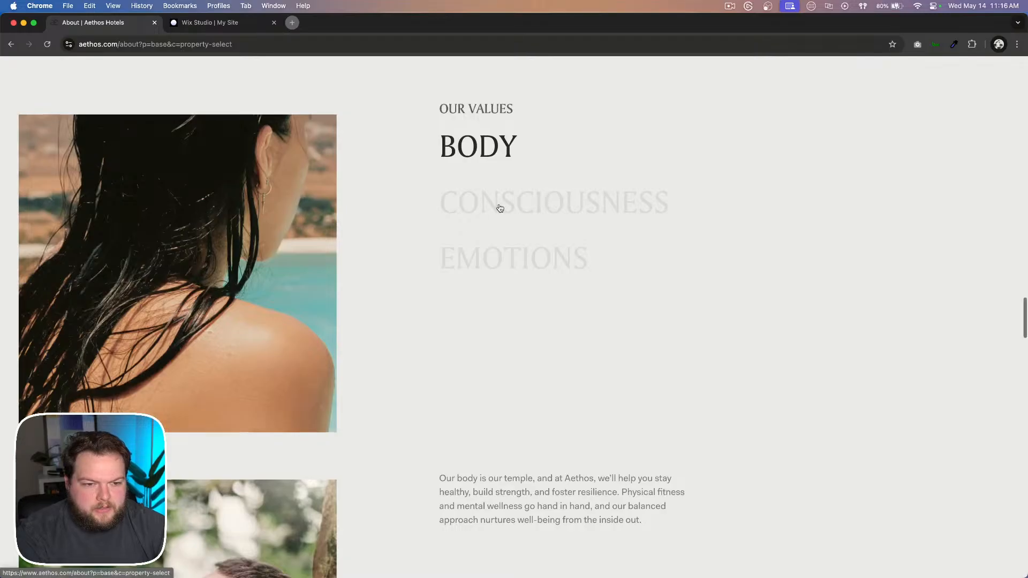
{"action": "scroll", "coordinate": [500, 208], "scroll_direction": "down", "scroll_amount": 6}
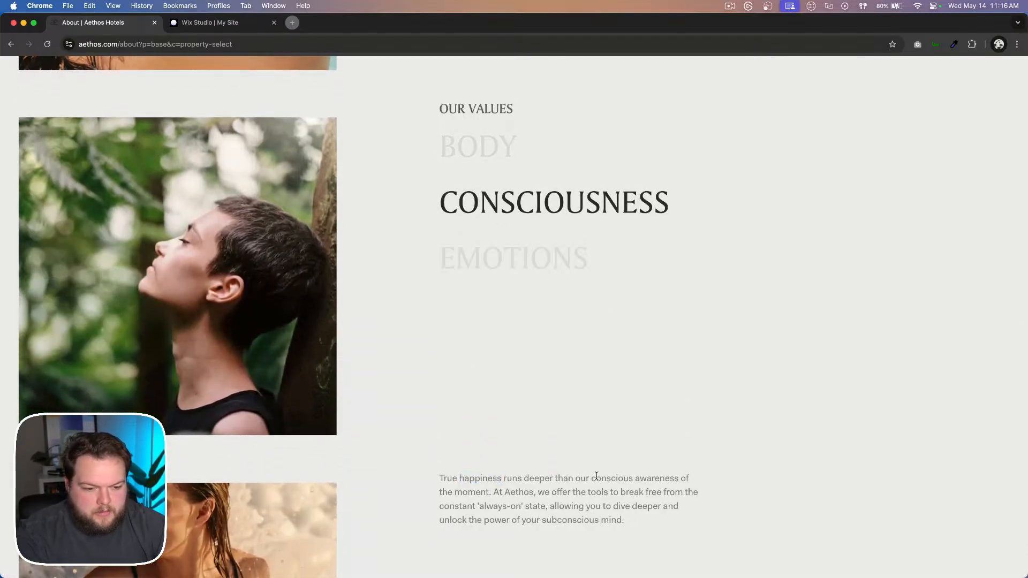
{"action": "triple_click", "coordinate": [631, 478]}
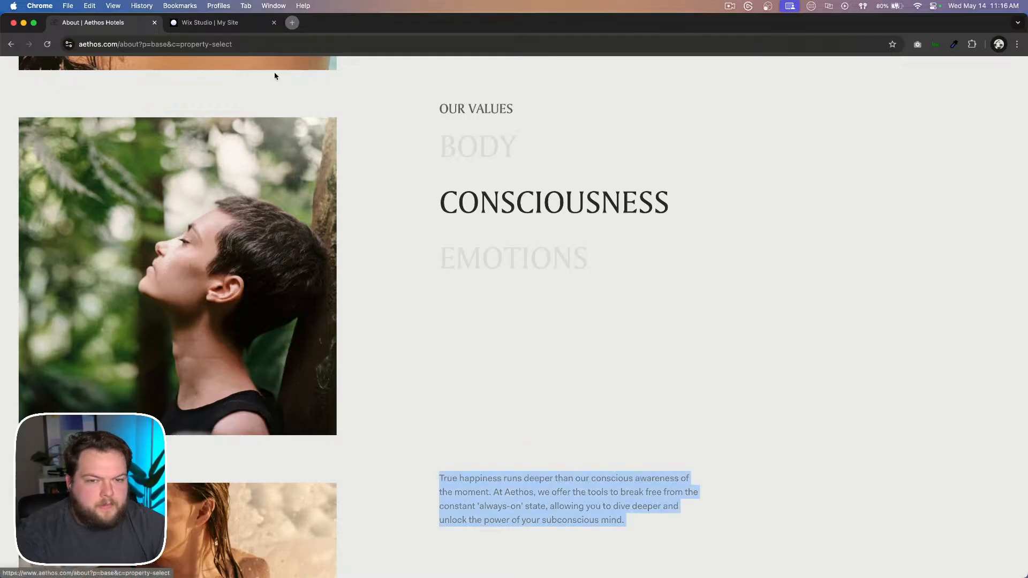
{"action": "left_click", "coordinate": [199, 24]}
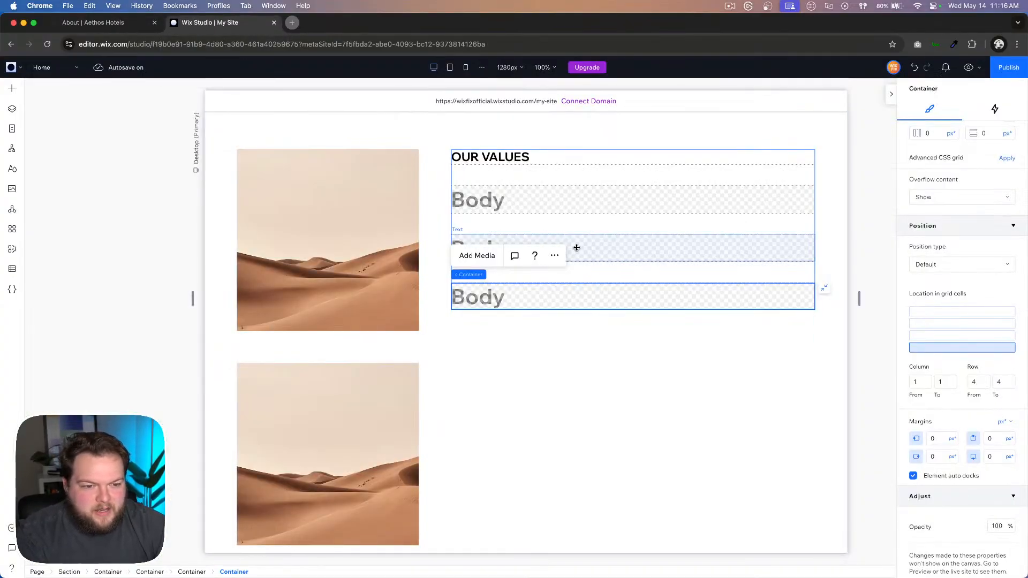
Step: Change the black "Body" title in the third row to "Consciousness" and close the Aethos Hotels page
{"action": "left_click", "coordinate": [560, 251]}
{"action": "double_click", "coordinate": [557, 250]}
{"action": "type", "text": "C"}
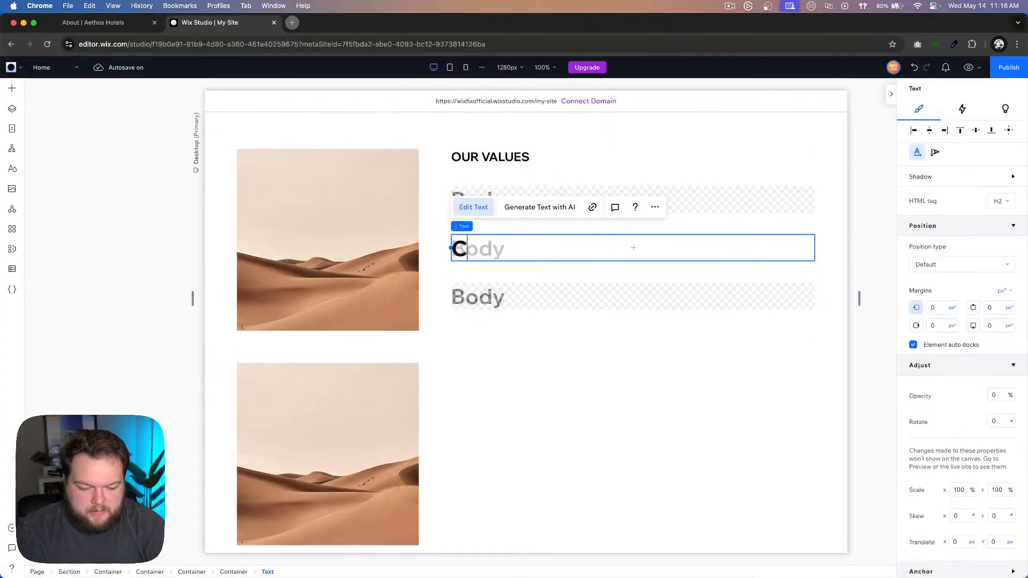
{"action": "type", "text": "on"}
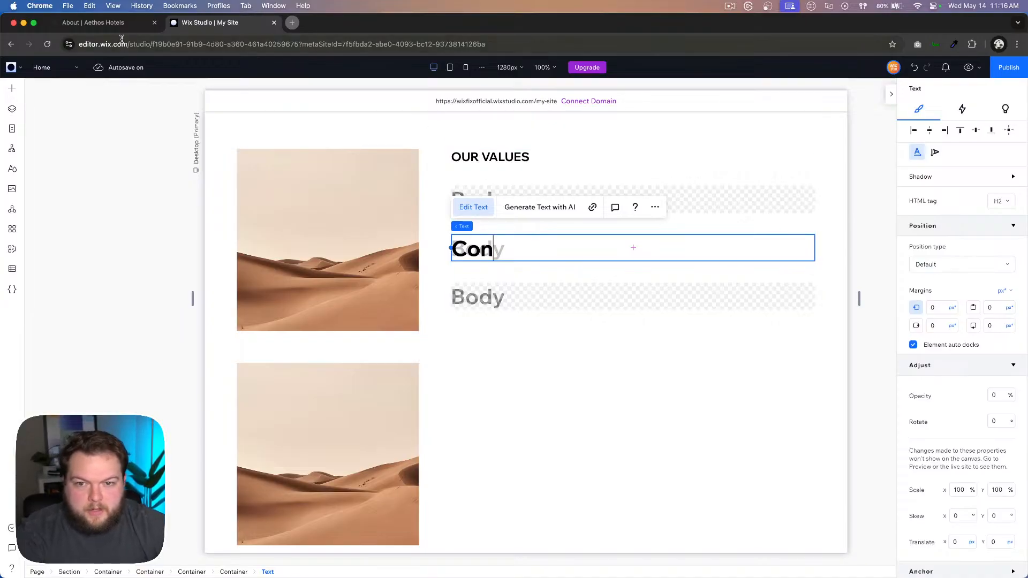
{"action": "left_click", "coordinate": [110, 23]}
{"action": "left_click", "coordinate": [154, 23]}
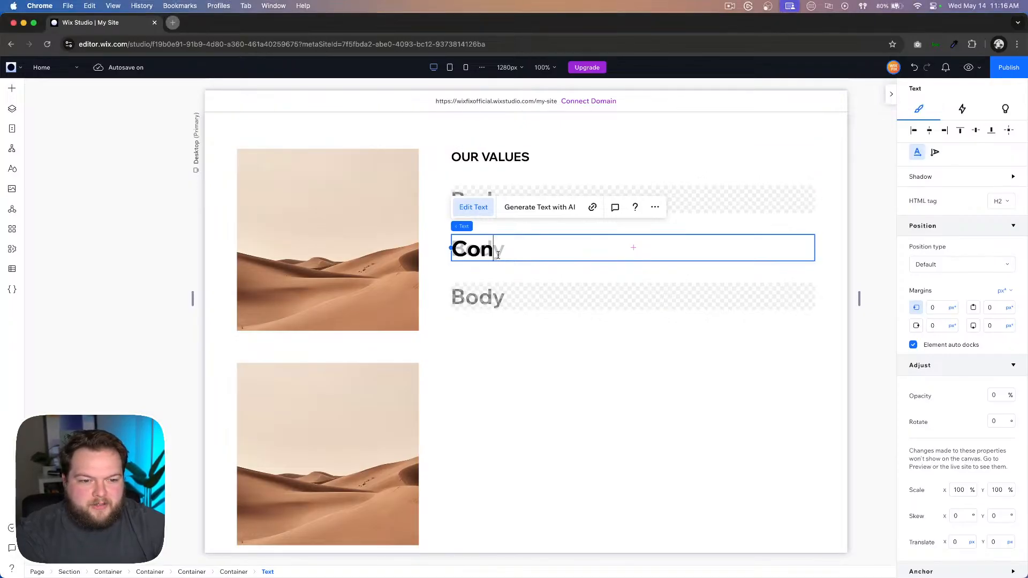
{"action": "type", "text": "s"}
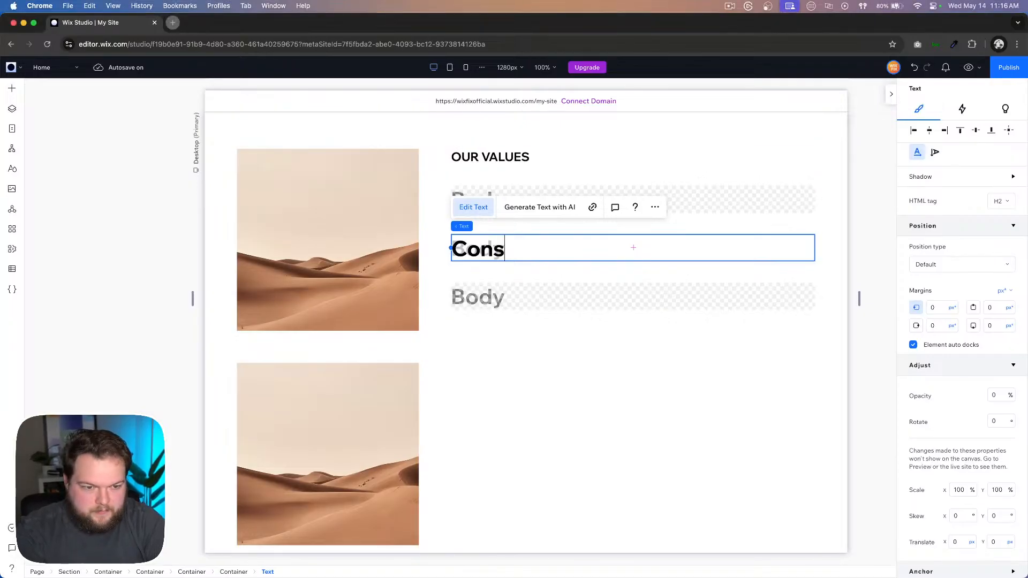
{"action": "type", "text": "cio"}
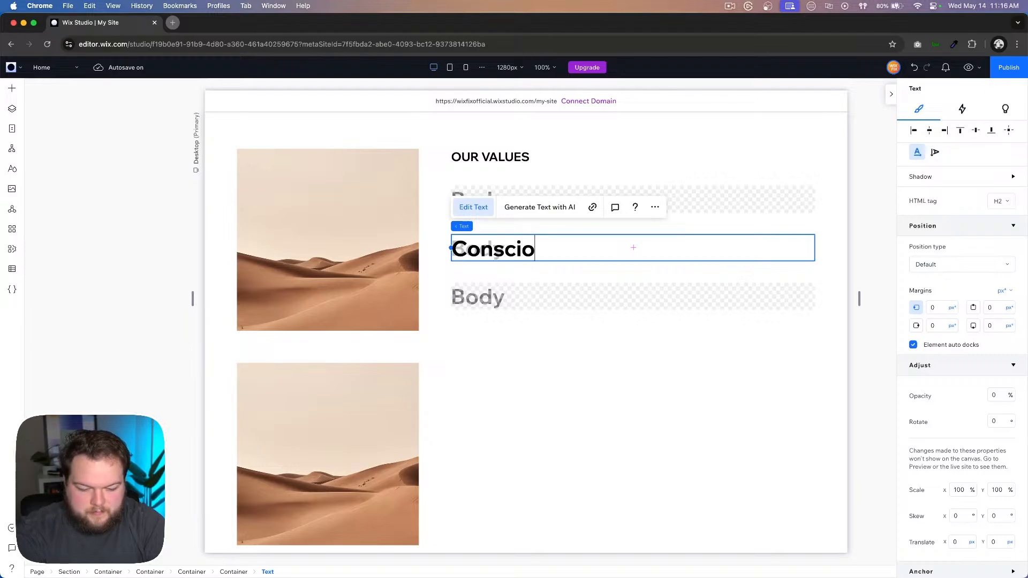
{"action": "type", "text": "usness"}
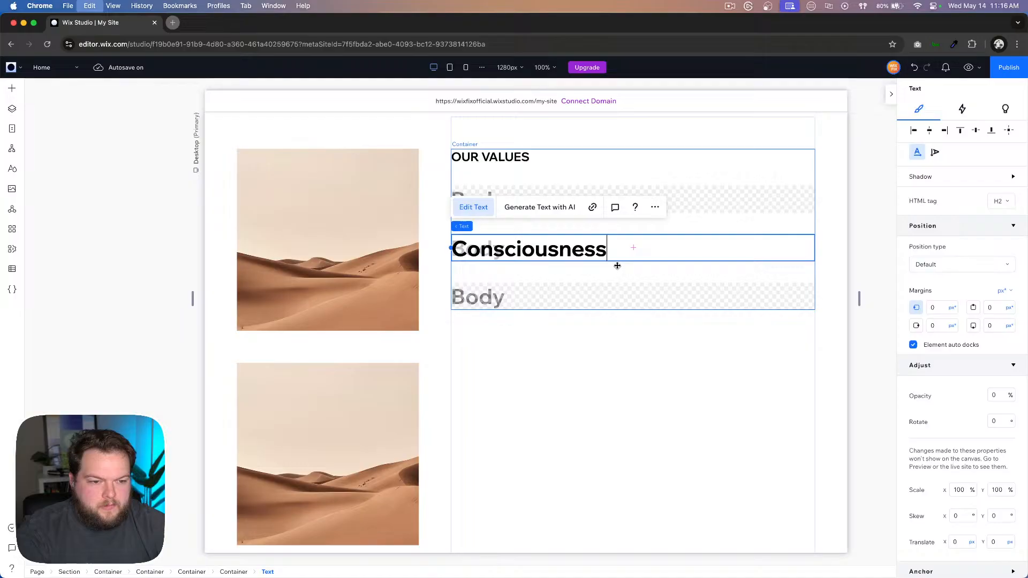
Step: Copy the "Consciousness" text into the gray "Body" title beneath it in the same container
{"action": "key", "text": "super+a"}
{"action": "key", "text": "super+c"}
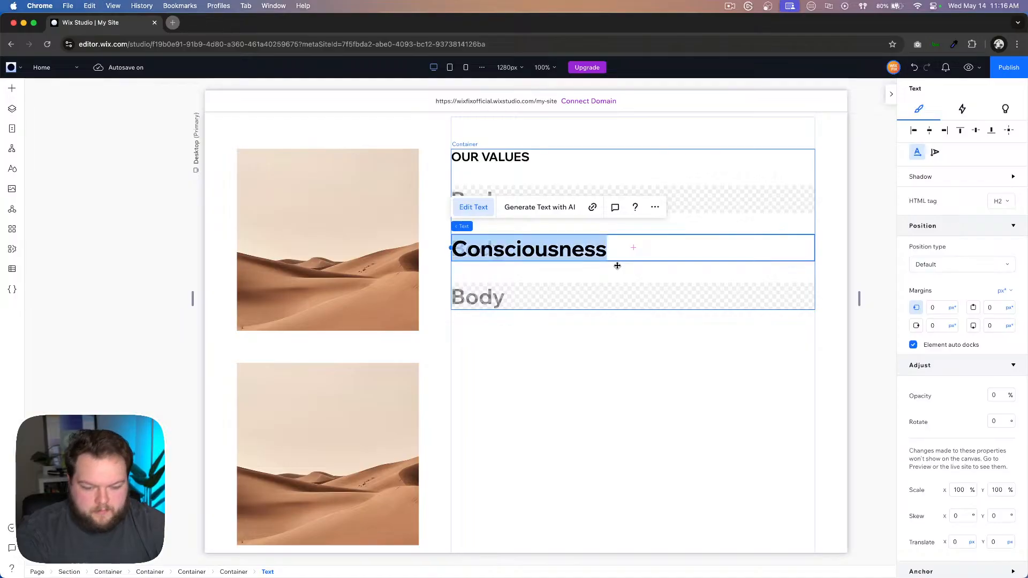
{"action": "left_click", "coordinate": [11, 108]}
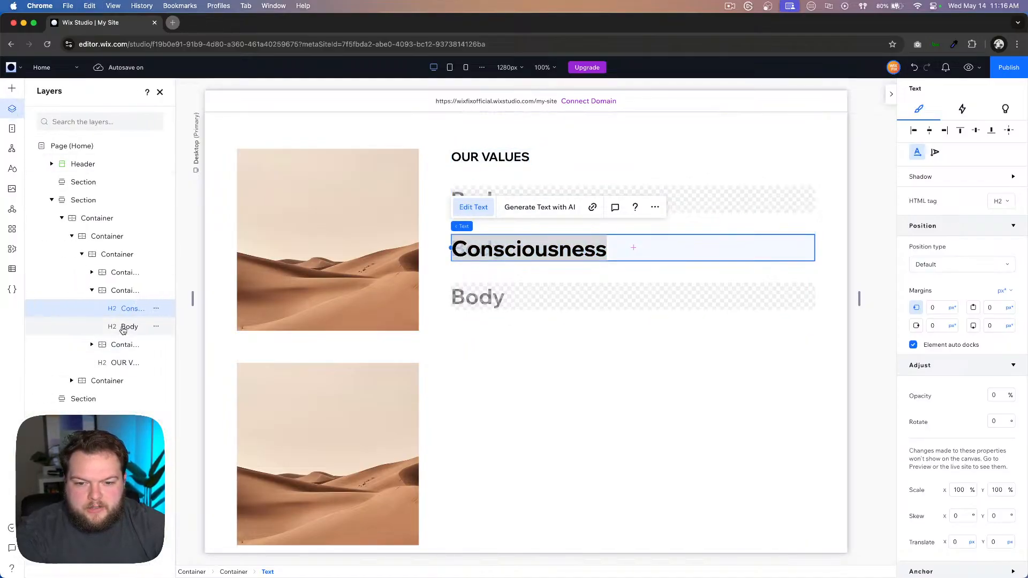
{"action": "left_click", "coordinate": [123, 328]}
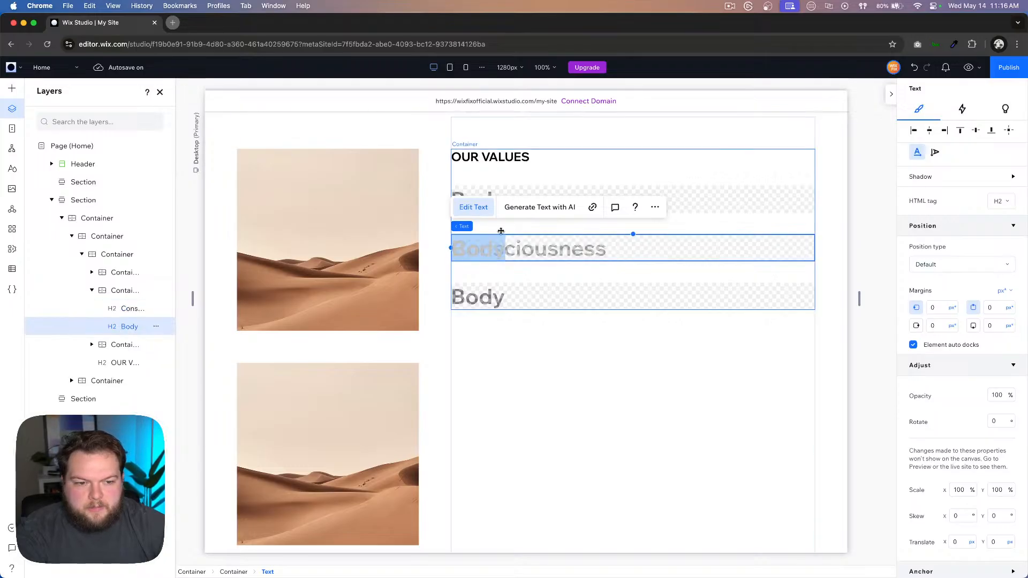
{"action": "left_click", "coordinate": [471, 208]}
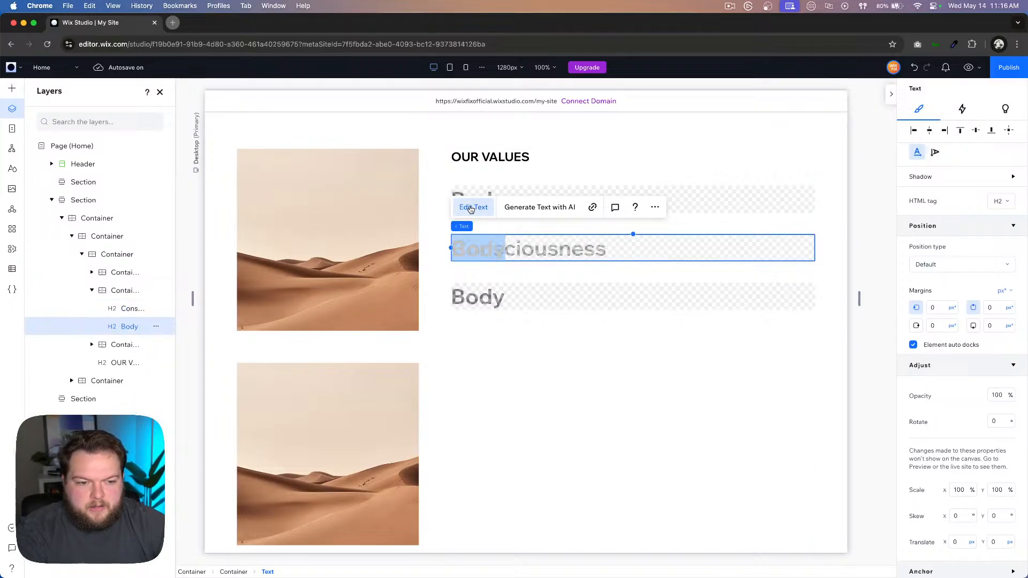
{"action": "key", "text": "super+v"}
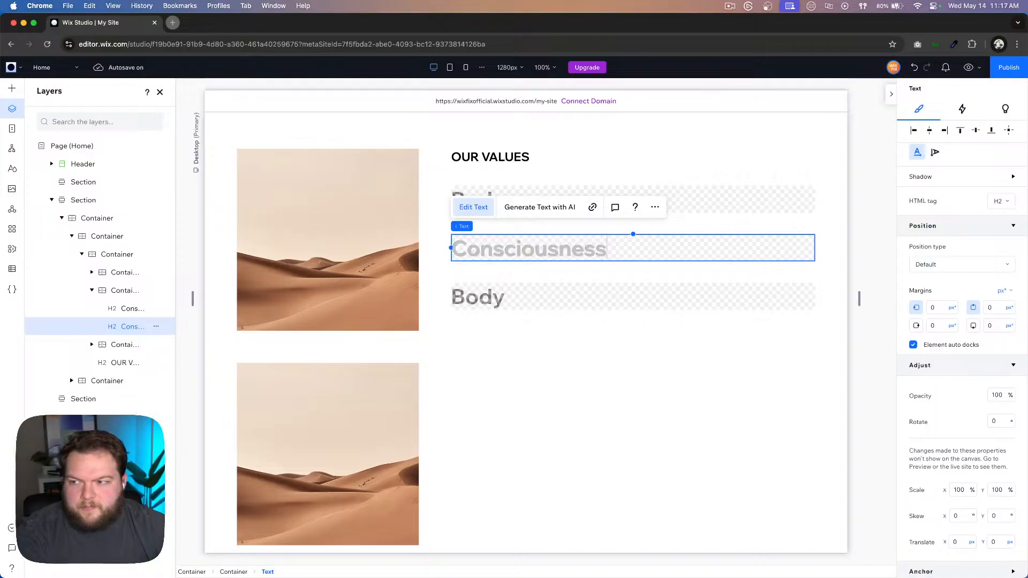
Step: Reopen the Aethos page, return to Wix Studio and change the black "Body" title in the fourth row to "Emotions"
{"action": "left_click_drag", "start_coordinate": [295, 2], "coordinate": [298, 20]}
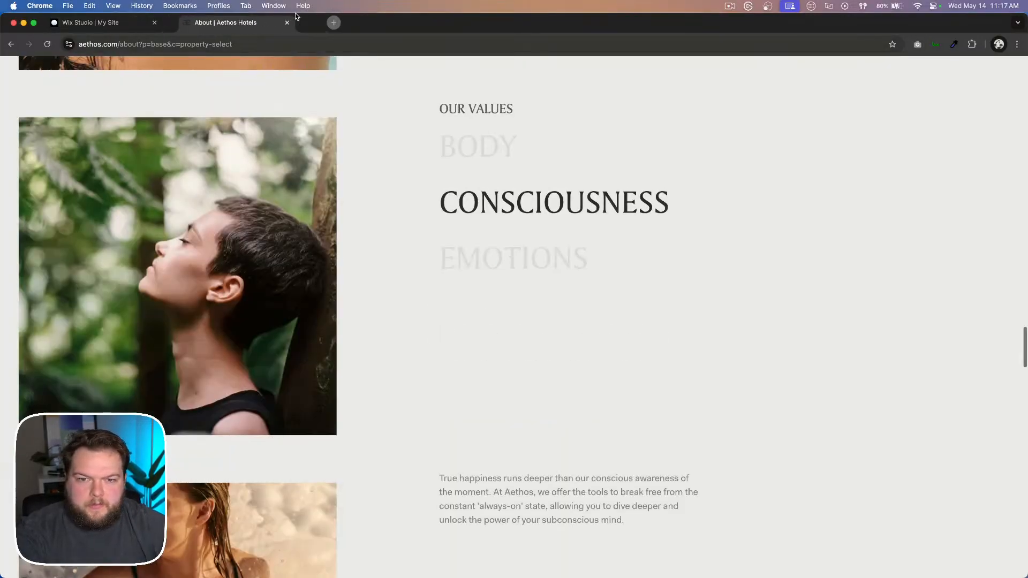
{"action": "left_click", "coordinate": [102, 23]}
{"action": "double_click", "coordinate": [500, 298]}
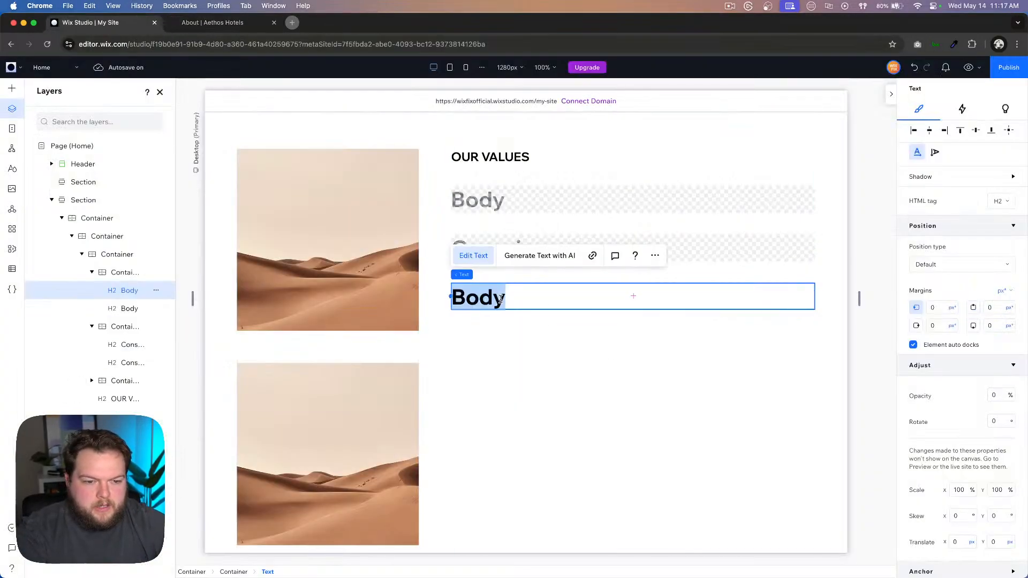
{"action": "type", "text": "E"}
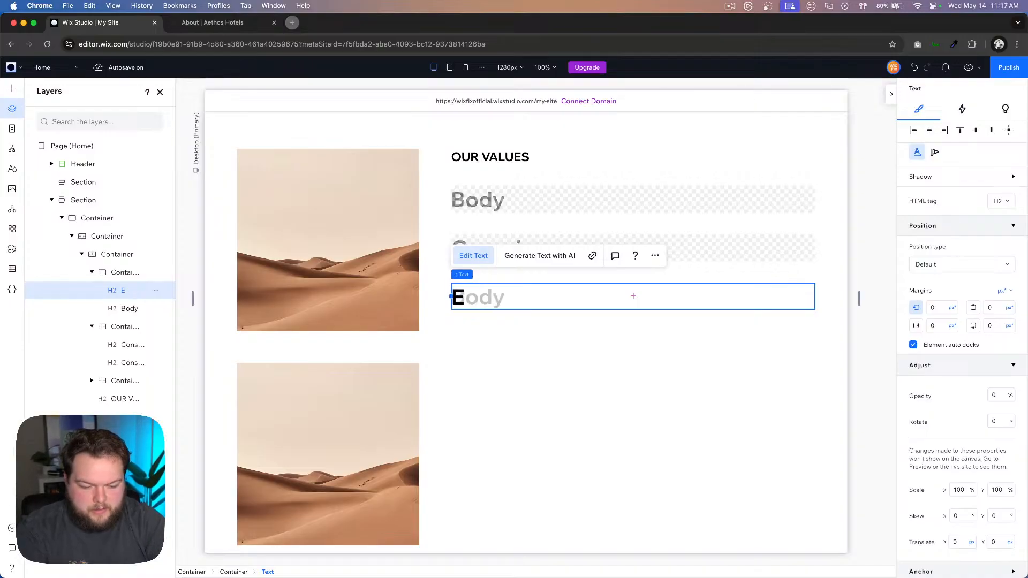
{"action": "type", "text": "motions"}
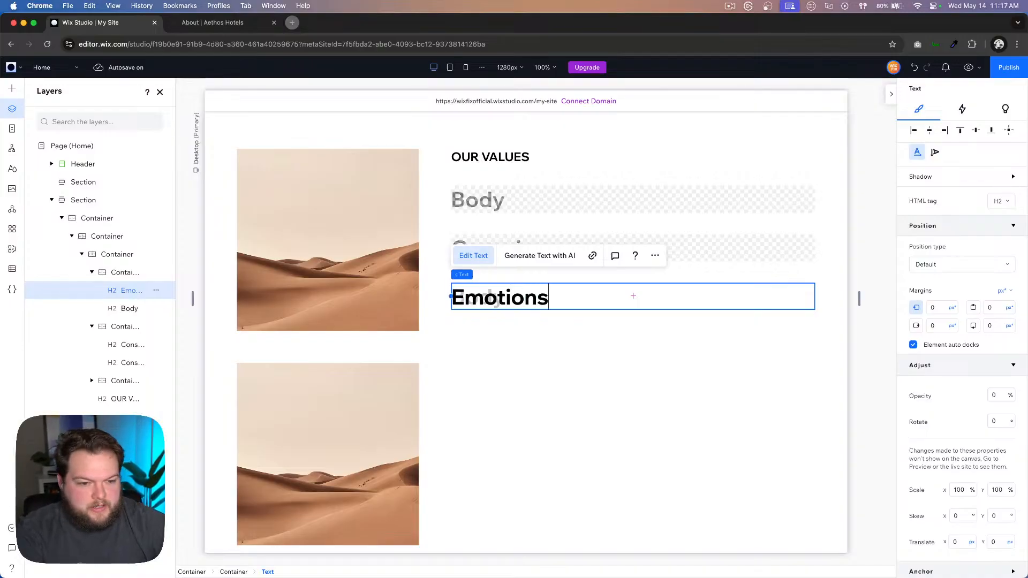
Step: Copy the "Emotions" text into the gray "Body" title beneath it in the same container
{"action": "double_click", "coordinate": [453, 299]}
{"action": "key", "text": "super+c"}
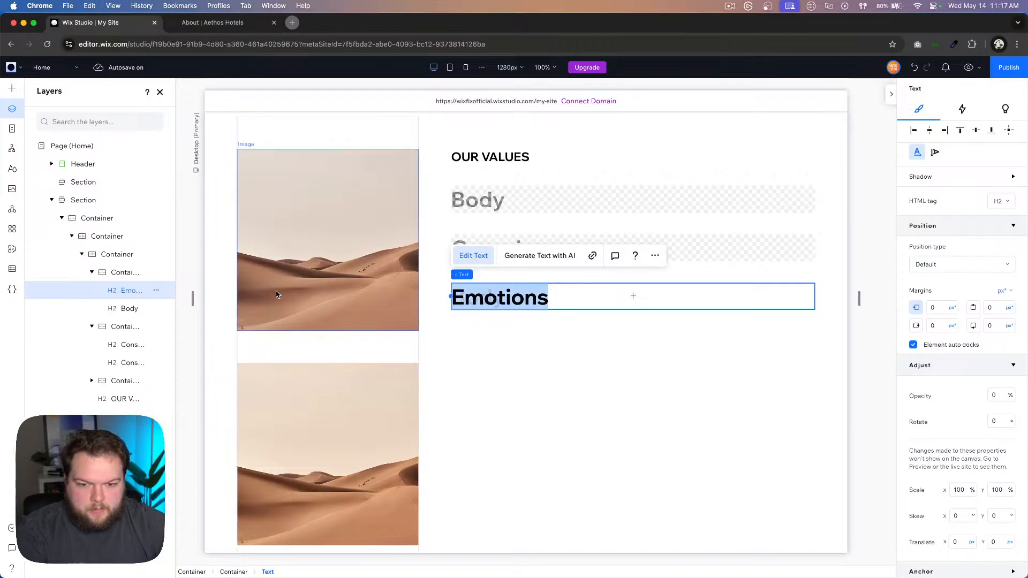
{"action": "left_click", "coordinate": [137, 308]}
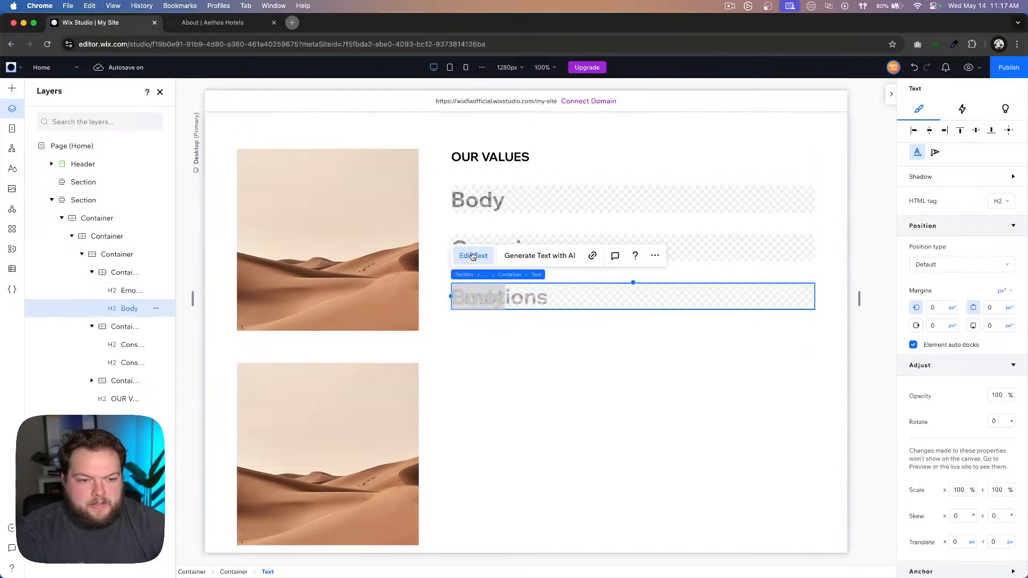
{"action": "key", "text": "super+v"}
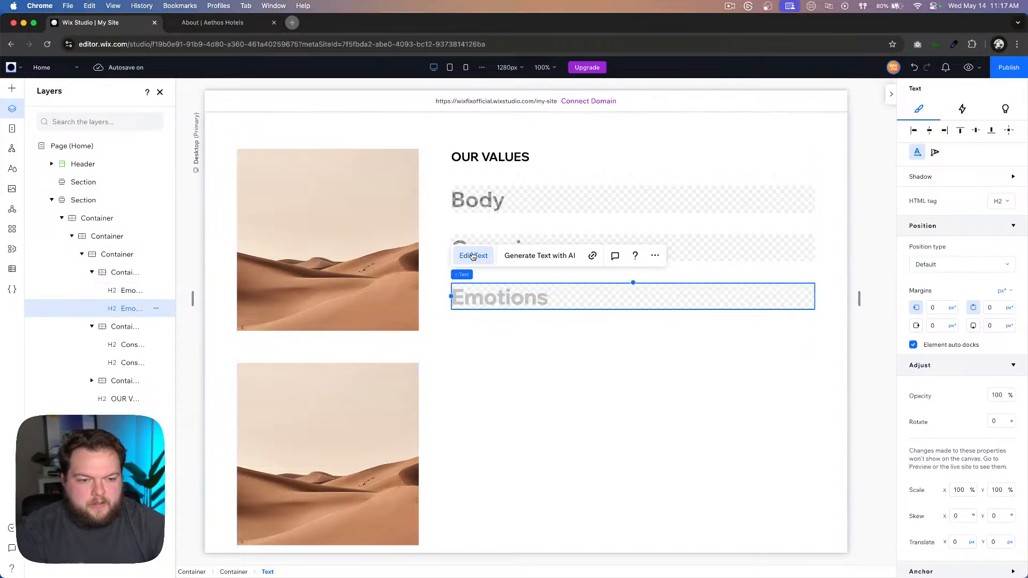
Step: Set the vertical gap between the rows of the container holding the OUR VALUES titles to 28 px
{"action": "left_click", "coordinate": [557, 340]}
{"action": "left_click", "coordinate": [554, 273]}
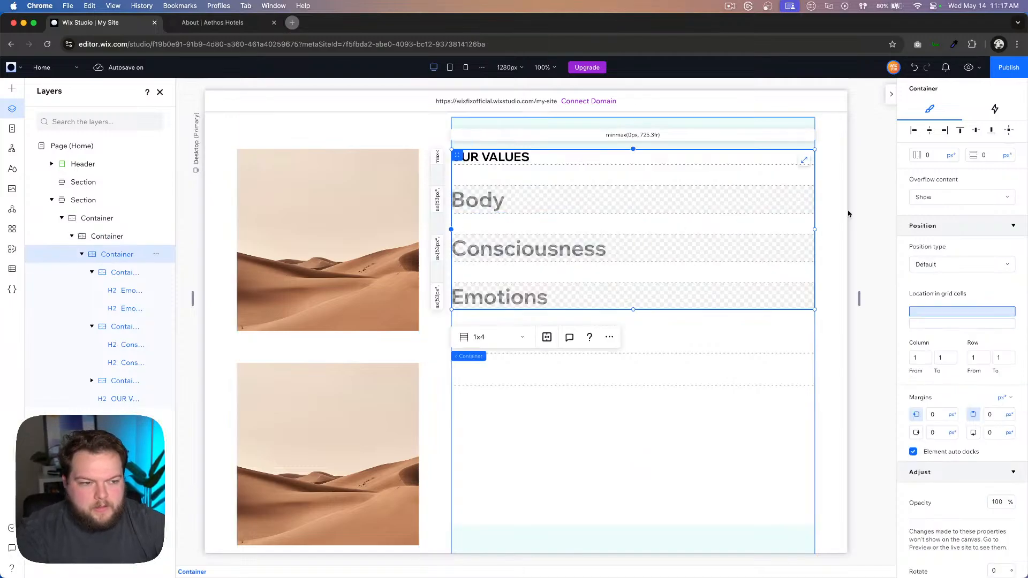
{"action": "scroll", "coordinate": [943, 279], "scroll_direction": "down", "scroll_amount": 5}
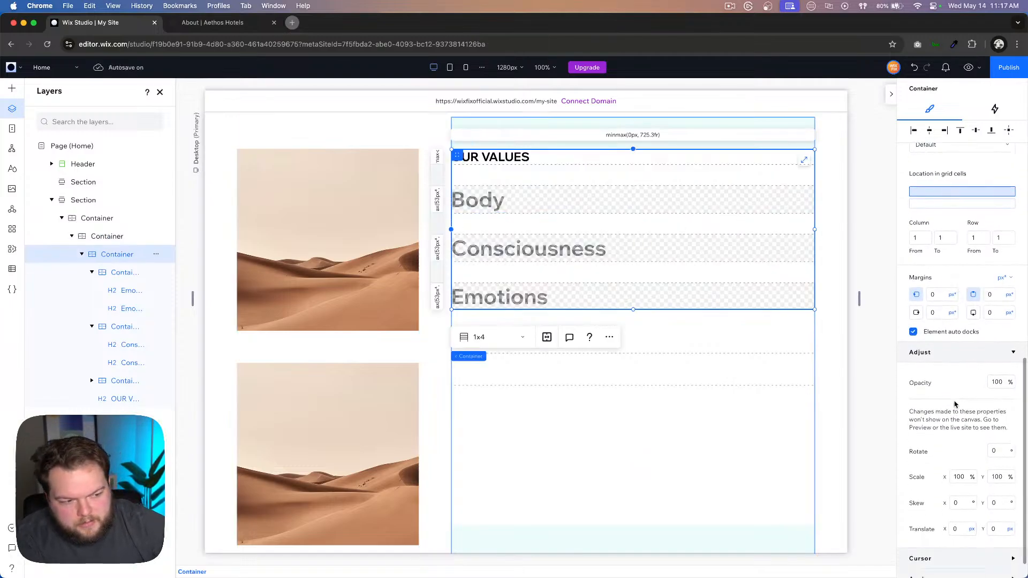
{"action": "scroll", "coordinate": [931, 216], "scroll_direction": "up", "scroll_amount": 2}
{"action": "scroll", "coordinate": [987, 258], "scroll_direction": "up", "scroll_amount": 3}
{"action": "scroll", "coordinate": [986, 257], "scroll_direction": "up", "scroll_amount": 1}
{"action": "double_click", "coordinate": [990, 265]}
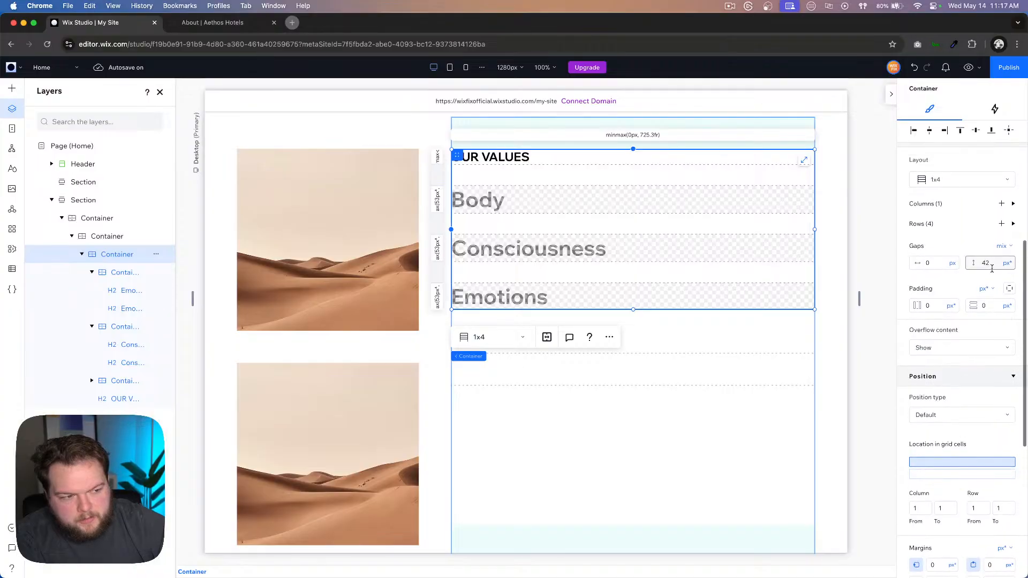
{"action": "key", "text": "Return"}
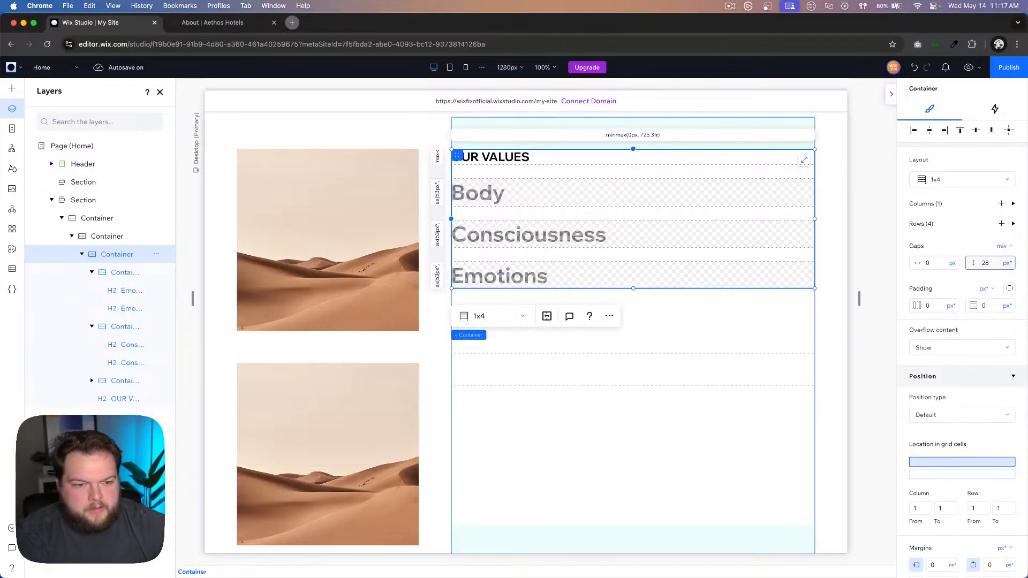
{"action": "left_click", "coordinate": [897, 254]}
{"action": "scroll", "coordinate": [868, 245], "scroll_direction": "up", "scroll_amount": 3}
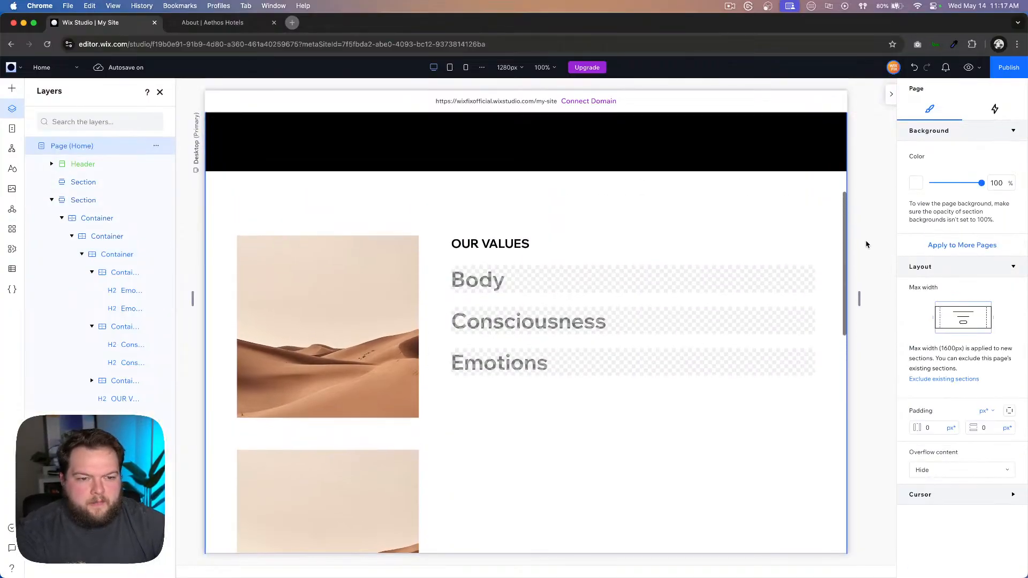
Step: Preview the site, examine how the titles behave beside the scrolling images, and return to editing
{"action": "left_click", "coordinate": [966, 69]}
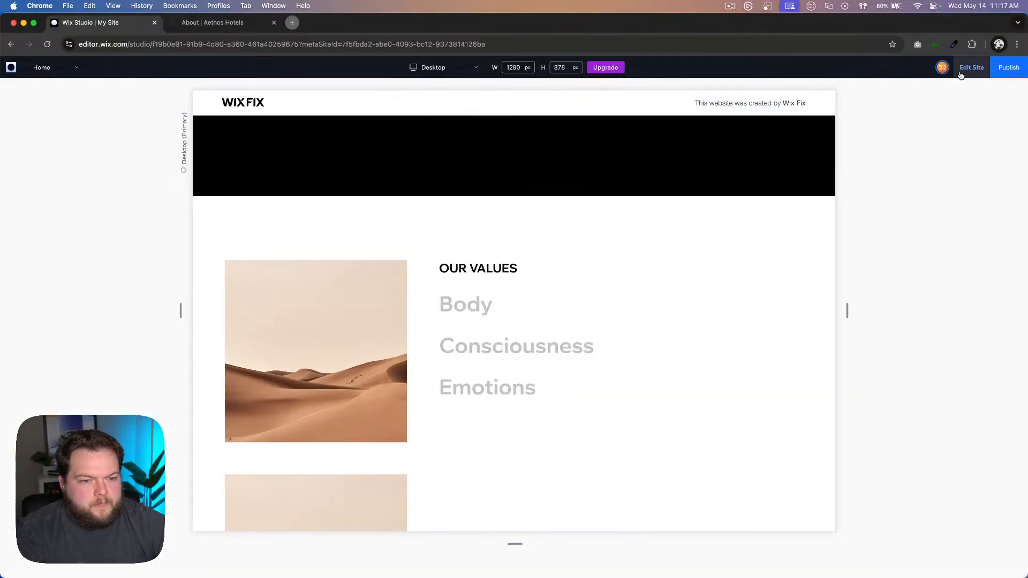
{"action": "scroll", "coordinate": [626, 401], "scroll_direction": "down", "scroll_amount": 4}
{"action": "scroll", "coordinate": [626, 402], "scroll_direction": "down", "scroll_amount": 5}
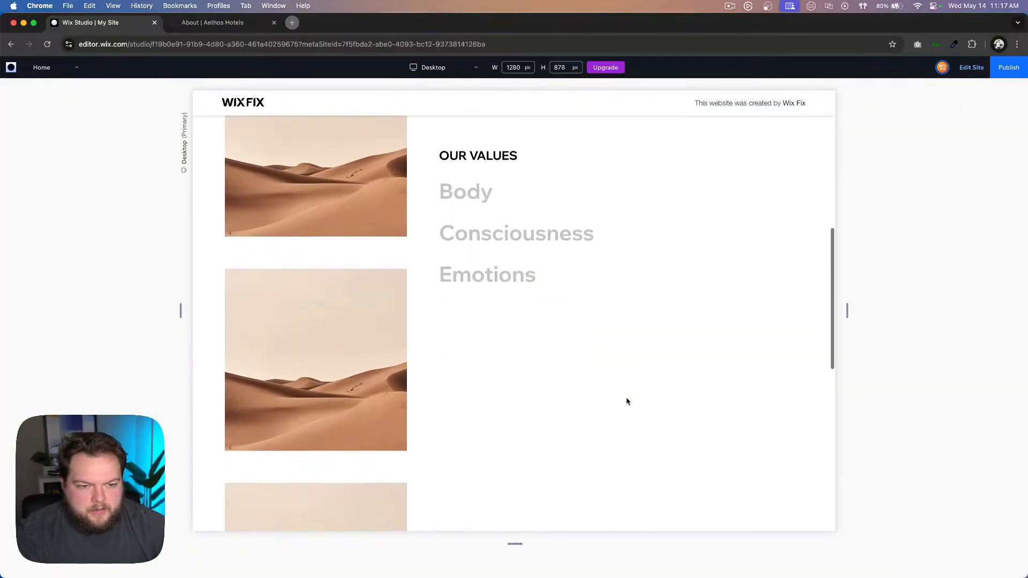
{"action": "scroll", "coordinate": [628, 402], "scroll_direction": "up", "scroll_amount": 5}
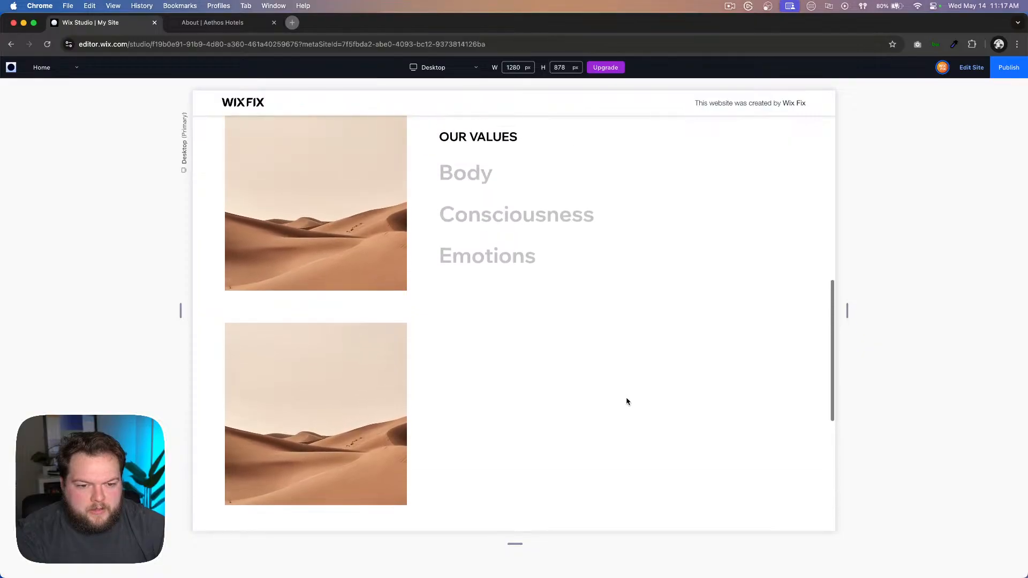
{"action": "scroll", "coordinate": [628, 401], "scroll_direction": "down", "scroll_amount": 3}
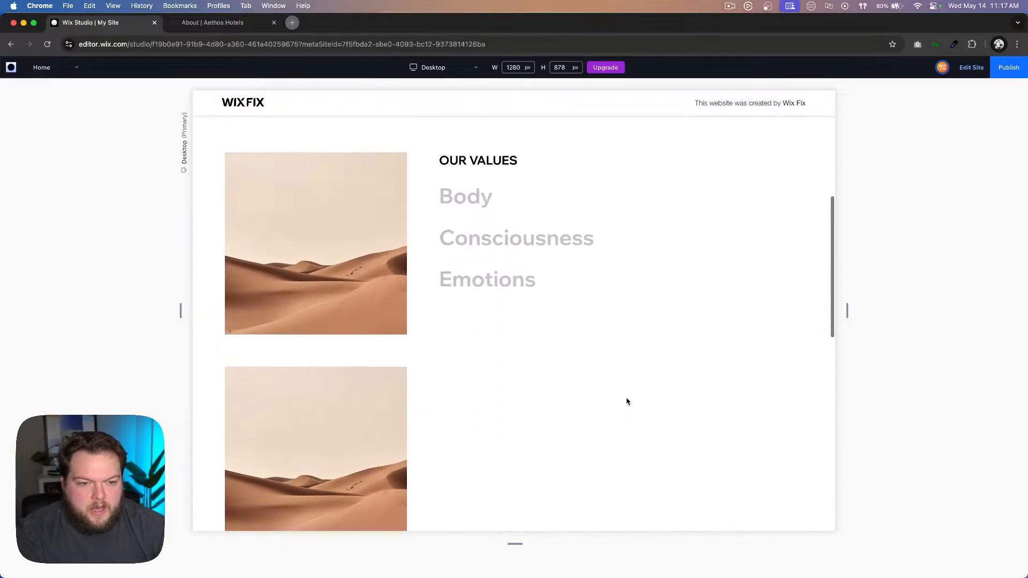
{"action": "scroll", "coordinate": [628, 401], "scroll_direction": "up", "scroll_amount": 3}
{"action": "left_click", "coordinate": [971, 67]}
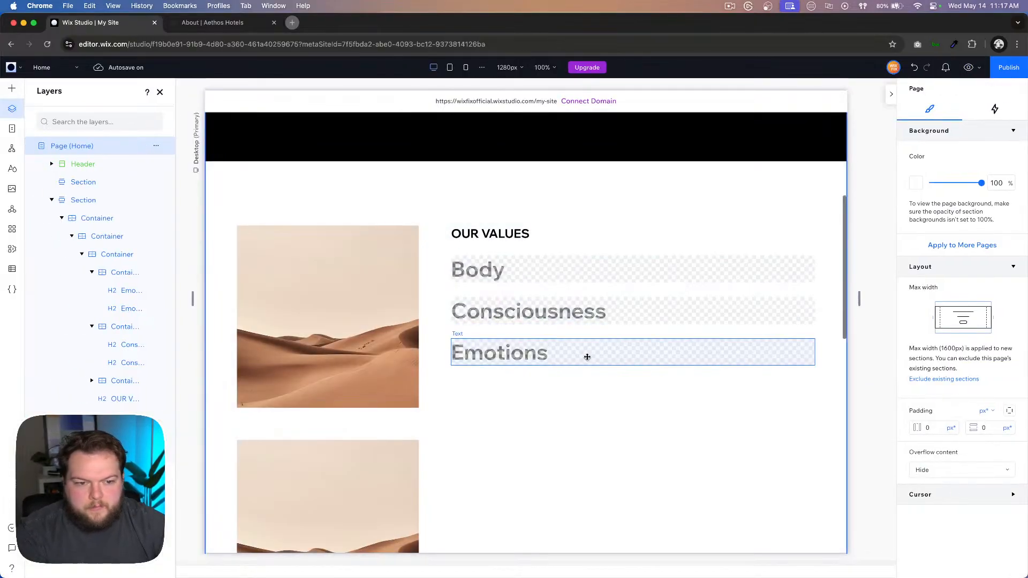
Step: Select the sticky container, examine how the Aethos page's headings and lower paragraph change during scrolling, and return to Wix Studio
{"action": "scroll", "coordinate": [587, 356], "scroll_direction": "down", "scroll_amount": 4}
{"action": "left_click", "coordinate": [587, 355]}
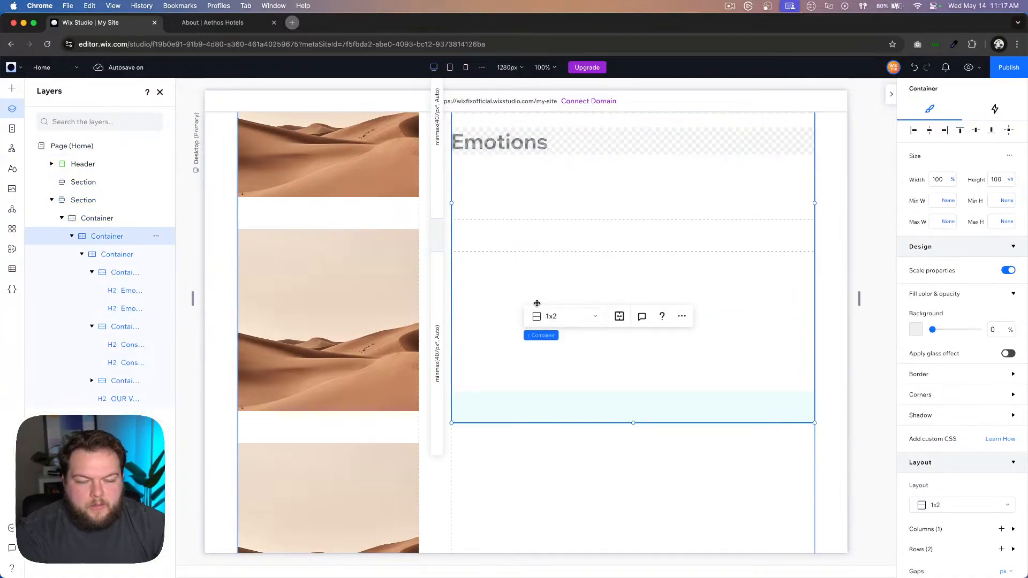
{"action": "left_click", "coordinate": [215, 24]}
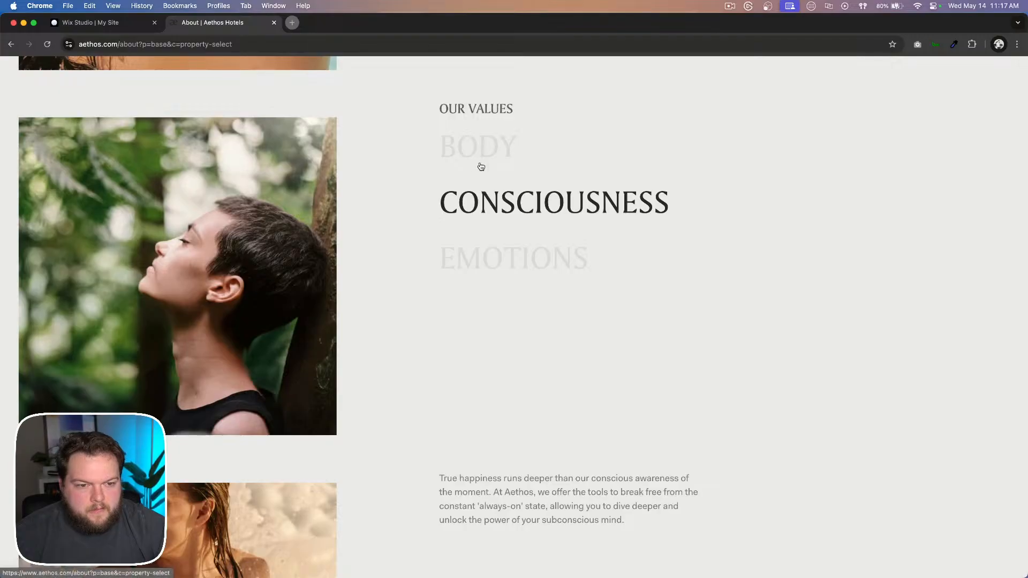
{"action": "scroll", "coordinate": [480, 155], "scroll_direction": "up", "scroll_amount": 10}
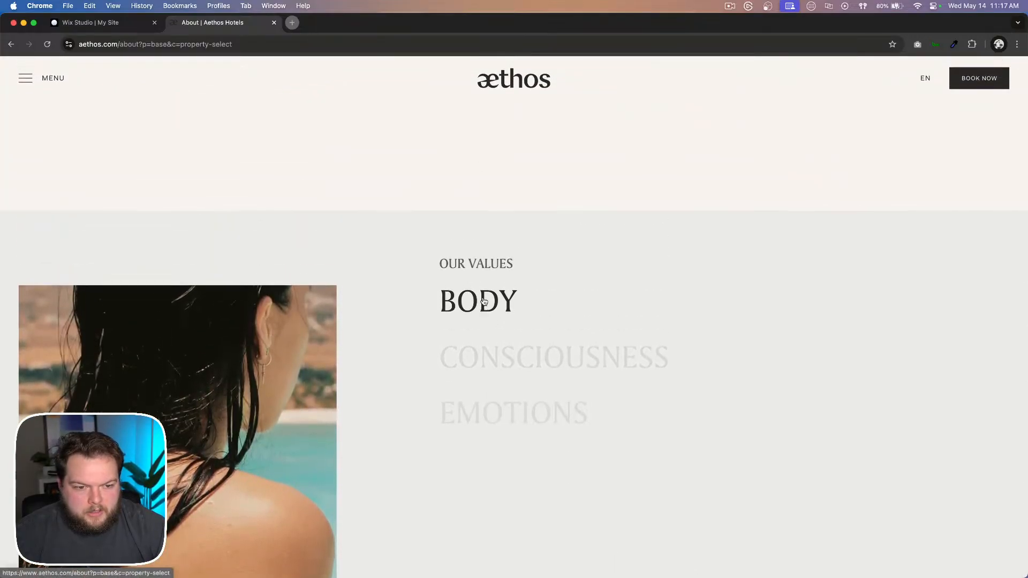
{"action": "scroll", "coordinate": [492, 320], "scroll_direction": "down", "scroll_amount": 5}
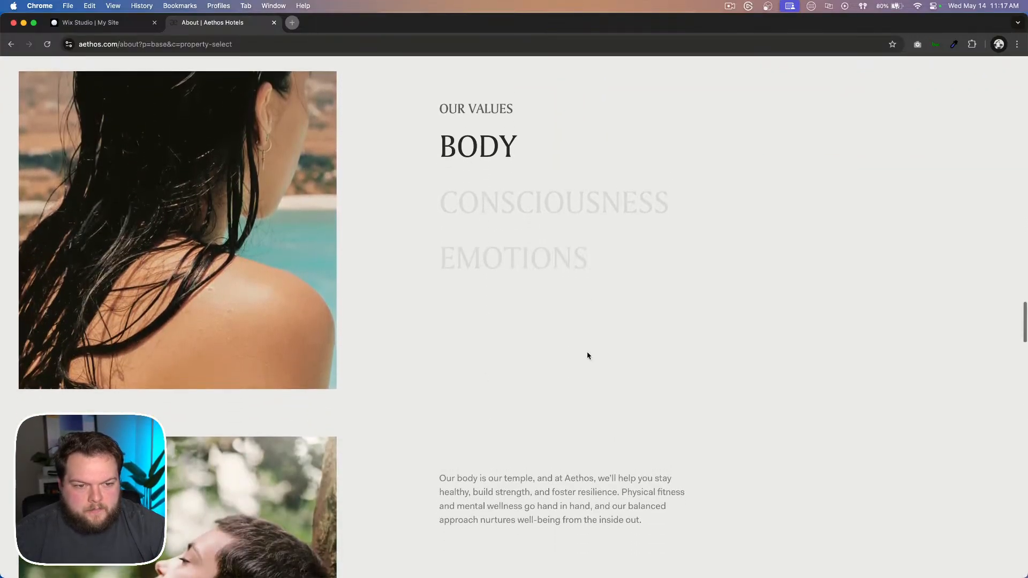
{"action": "scroll", "coordinate": [587, 353], "scroll_direction": "down", "scroll_amount": 5}
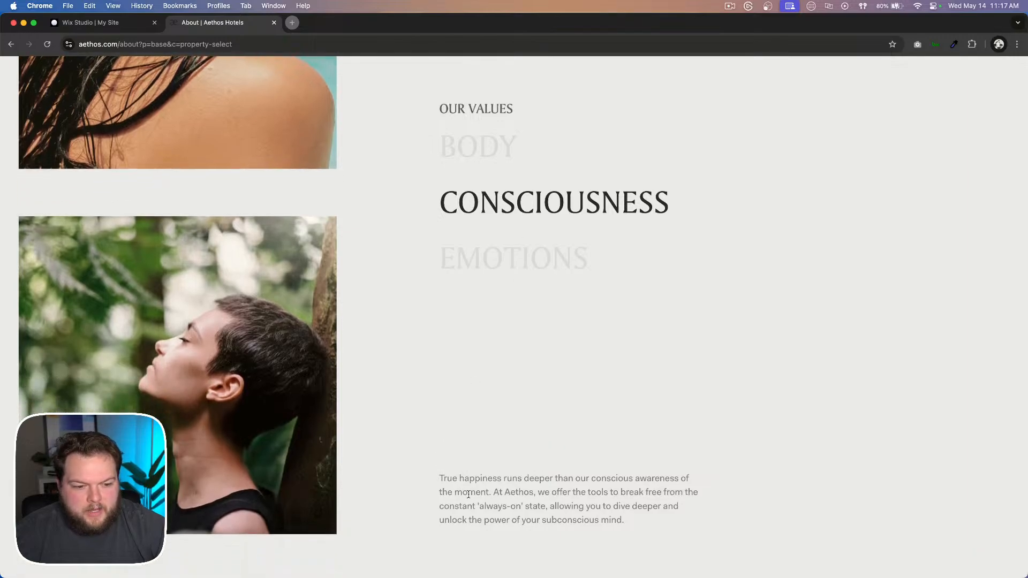
{"action": "scroll", "coordinate": [605, 297], "scroll_direction": "down", "scroll_amount": 7}
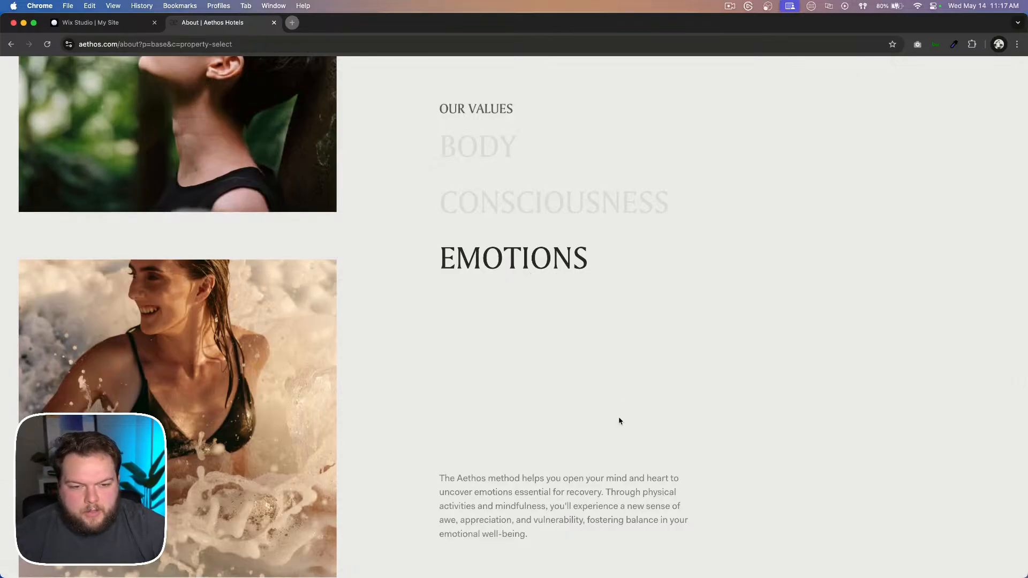
{"action": "left_click", "coordinate": [83, 24]}
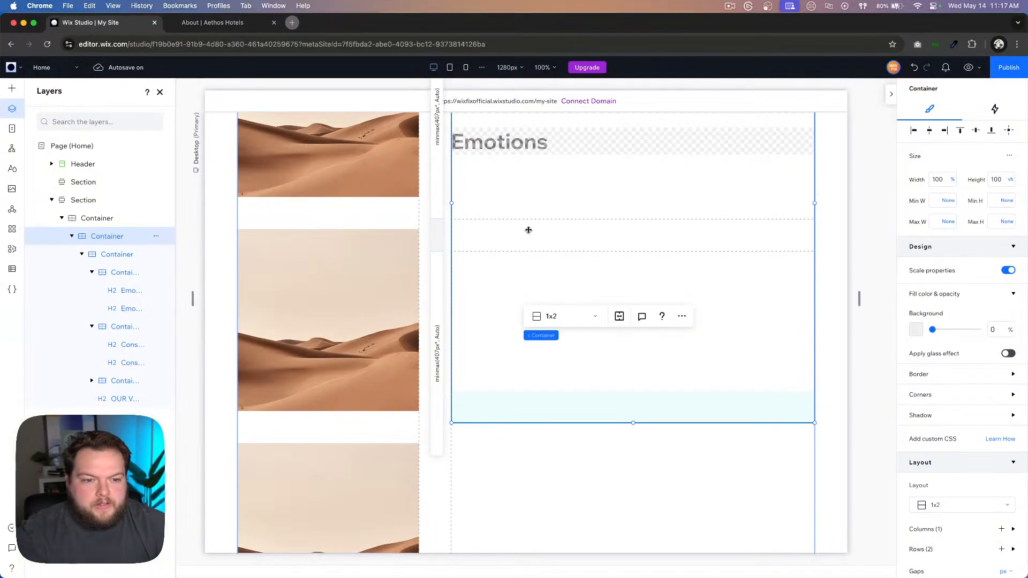
Step: Add a Multi-State Box to the lower row of the sticky container beneath the Emotions title
{"action": "left_click", "coordinate": [12, 90]}
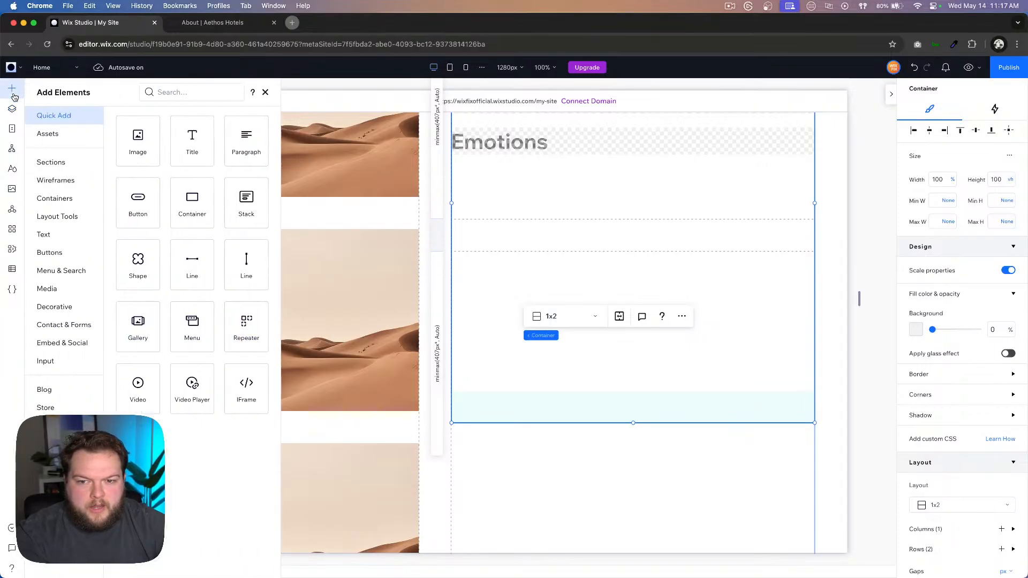
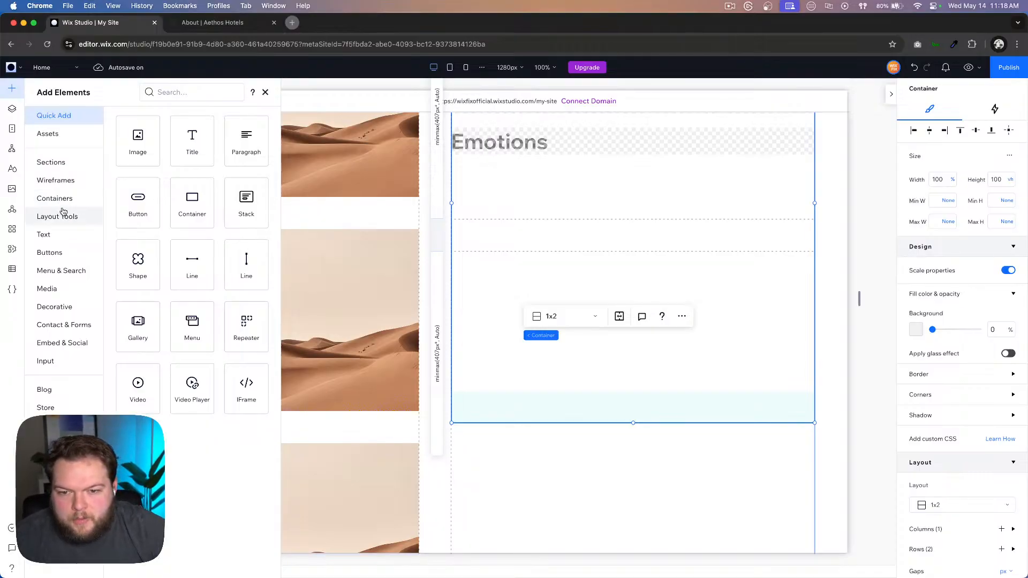
{"action": "left_click", "coordinate": [58, 216]}
{"action": "left_click", "coordinate": [137, 186]}
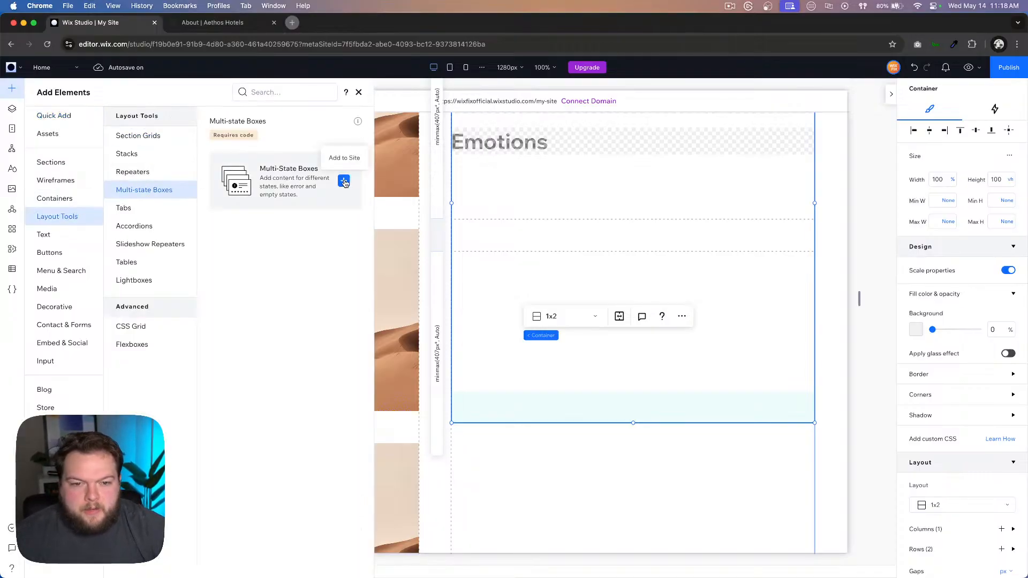
{"action": "left_click_drag", "start_coordinate": [289, 182], "coordinate": [590, 335]}
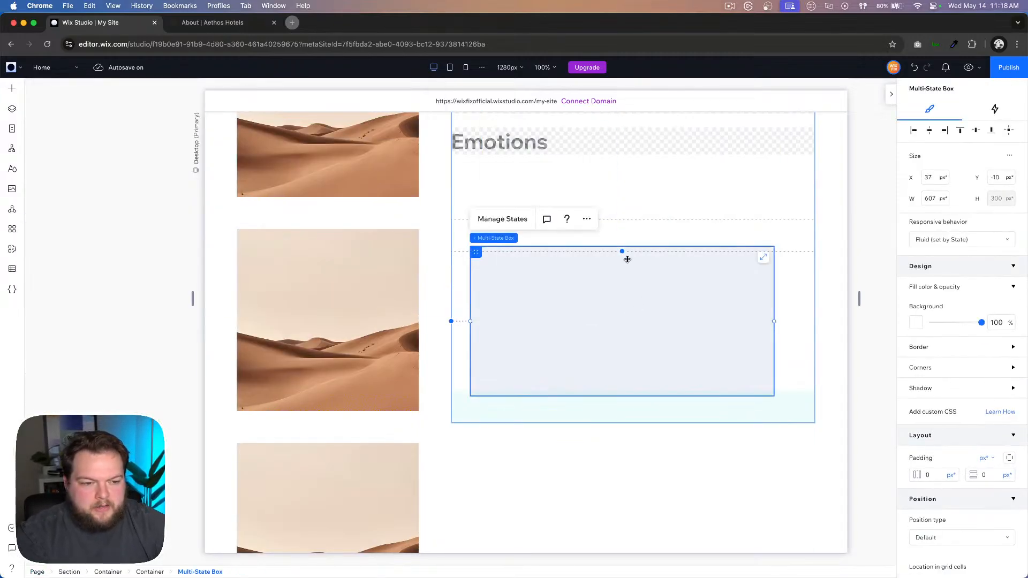
Step: Try to stretch the multi-state box over its grid cell and shorten its inner container from the bottom edge
{"action": "left_click", "coordinate": [764, 257]}
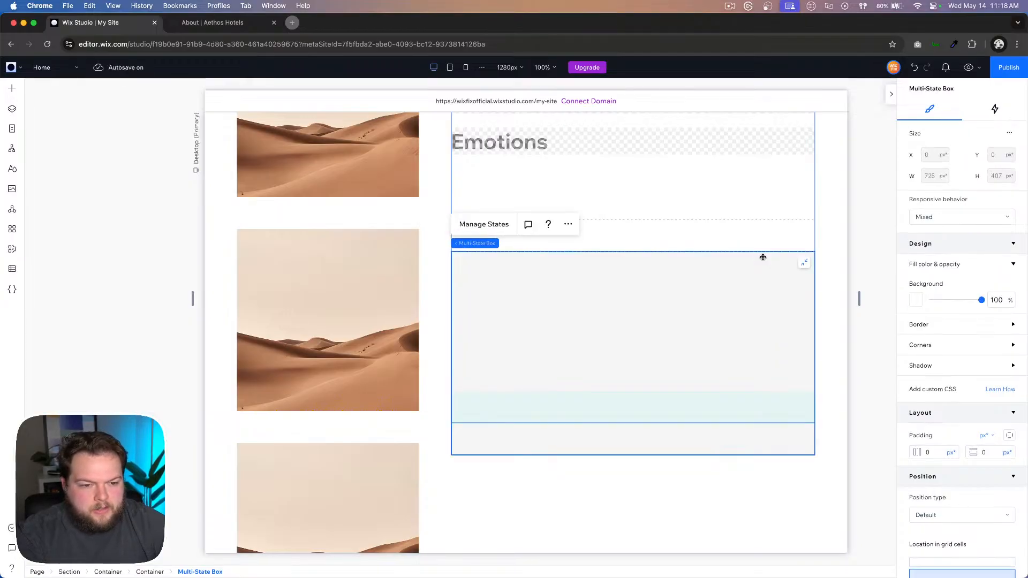
{"action": "left_click", "coordinate": [607, 330]}
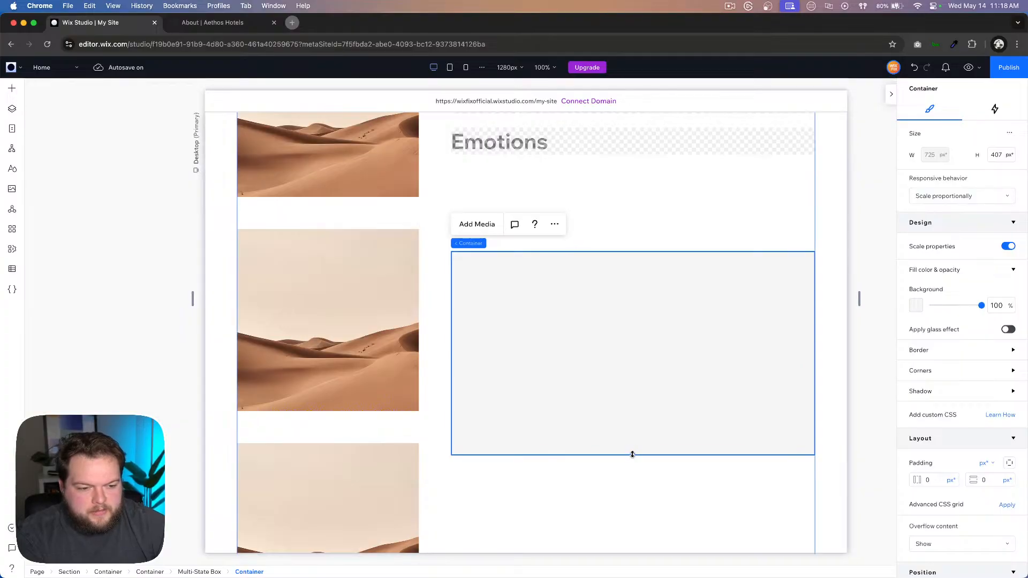
{"action": "left_click_drag", "start_coordinate": [632, 454], "coordinate": [619, 367]}
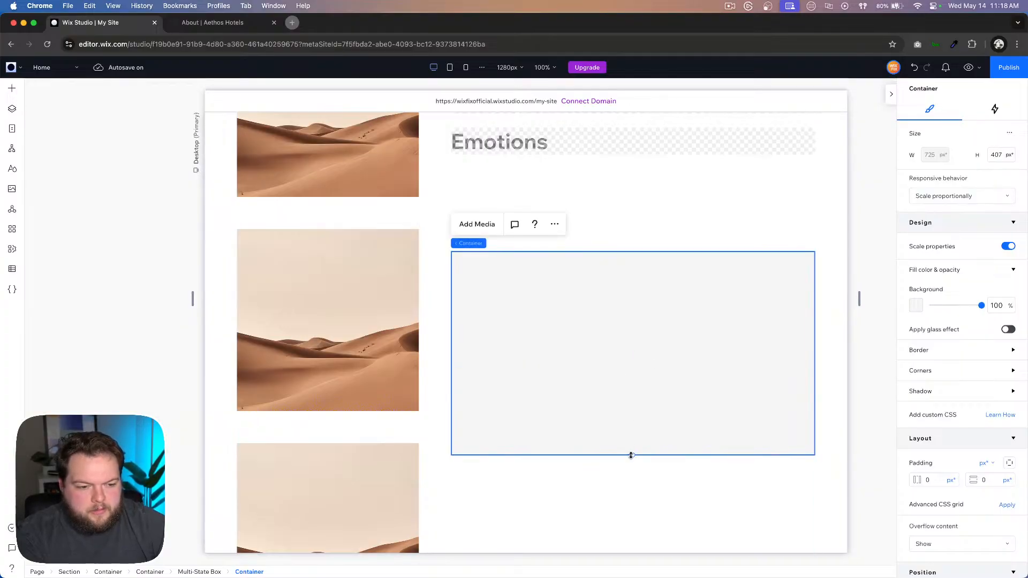
{"action": "left_click_drag", "start_coordinate": [631, 455], "coordinate": [627, 353]}
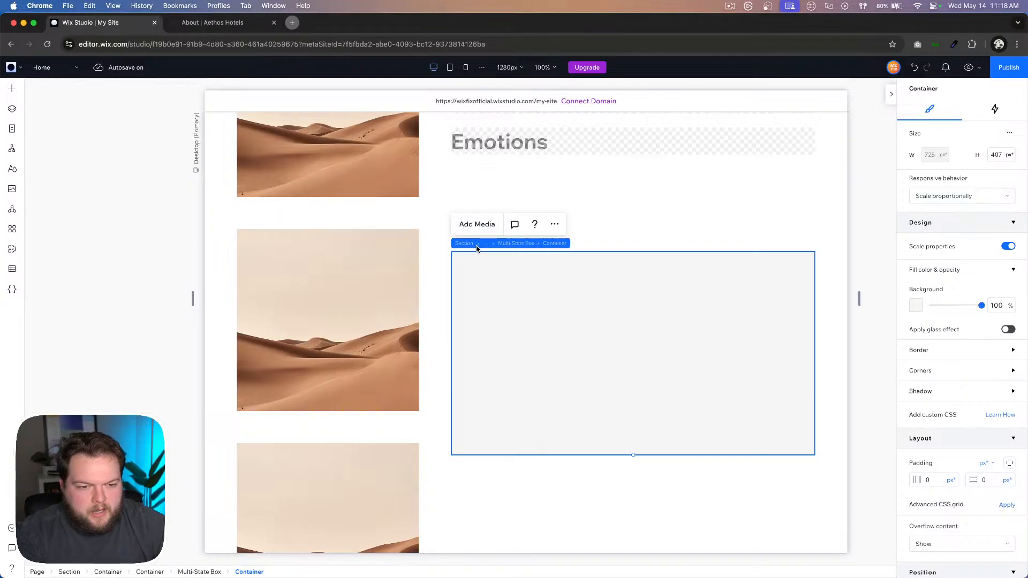
{"action": "left_click", "coordinate": [513, 244]}
Step: Turn off the multi-state box's stretch, set its width to 100%, and align it to its cell's top left
{"action": "left_click", "coordinate": [807, 264]}
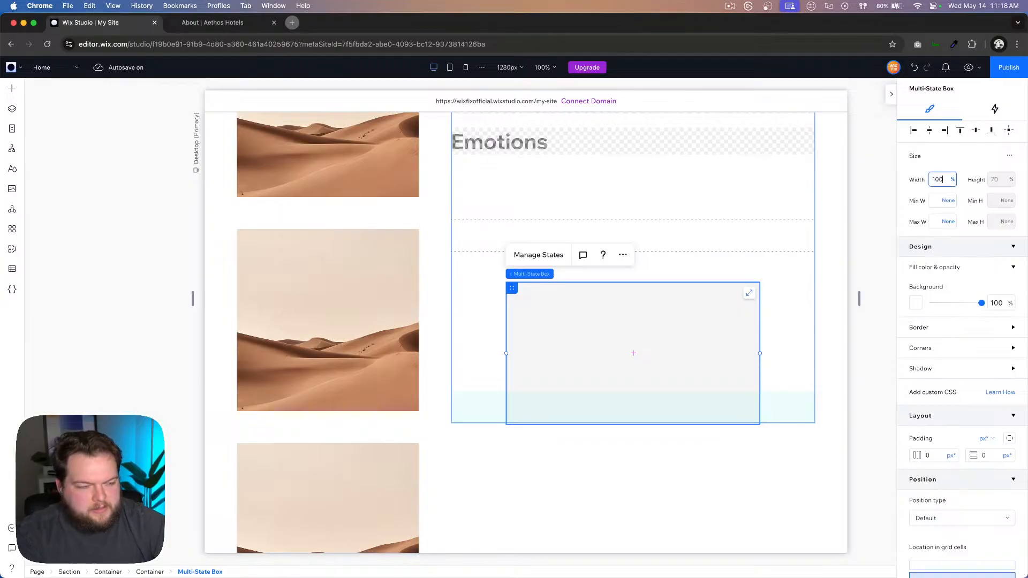
{"action": "key", "text": "Return"}
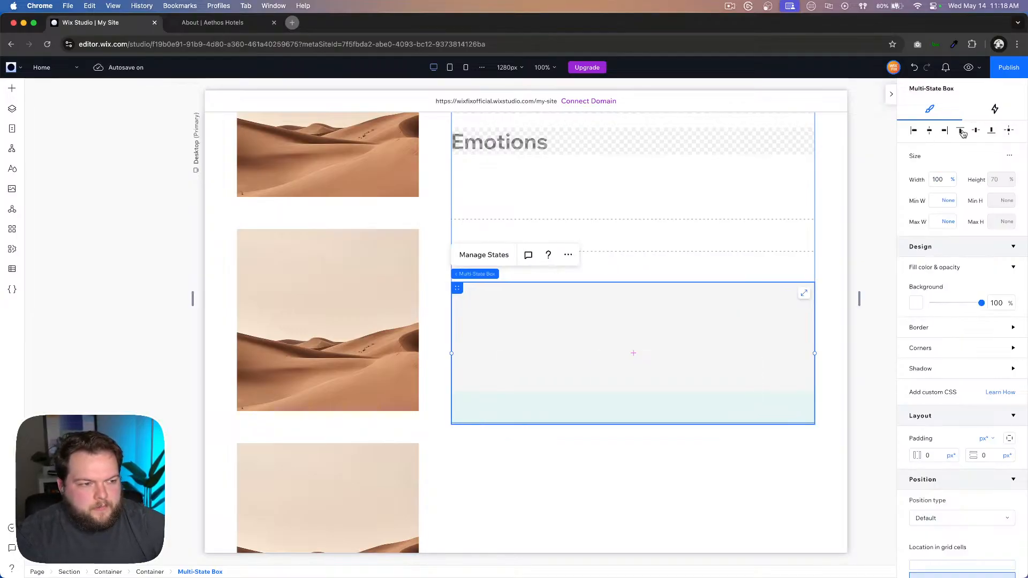
{"action": "left_click", "coordinate": [976, 134]}
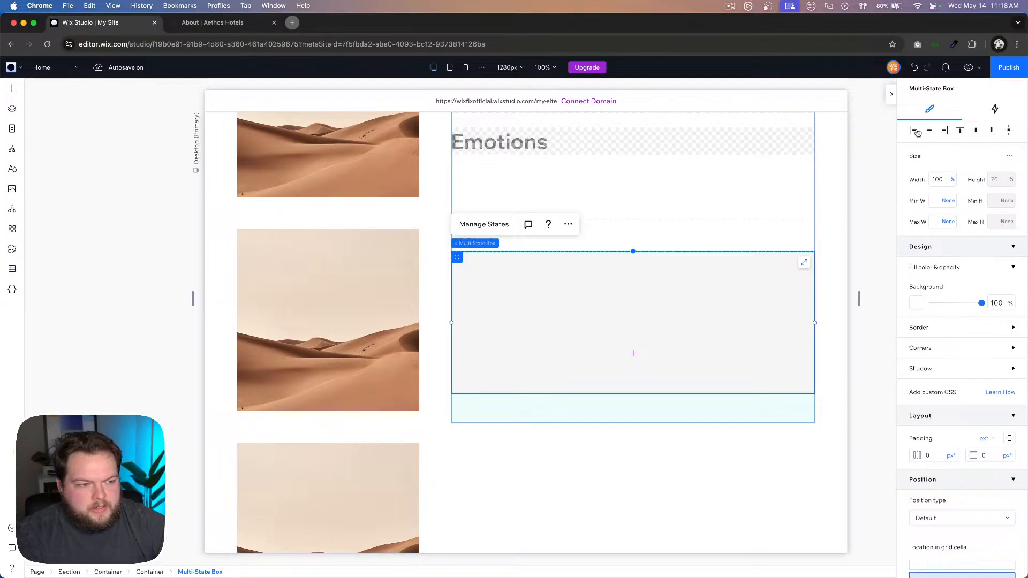
Step: Add a paragraph inside the multi-state box, set its width to 80%, and align it to the top left corner
{"action": "left_click", "coordinate": [12, 88]}
{"action": "left_click", "coordinate": [53, 115]}
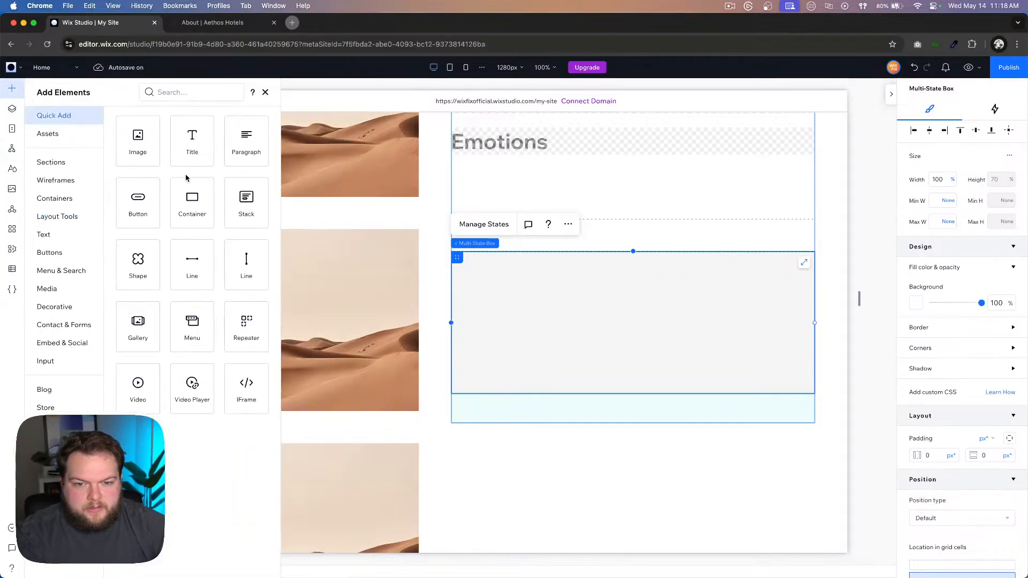
{"action": "left_click_drag", "start_coordinate": [244, 142], "coordinate": [476, 283]}
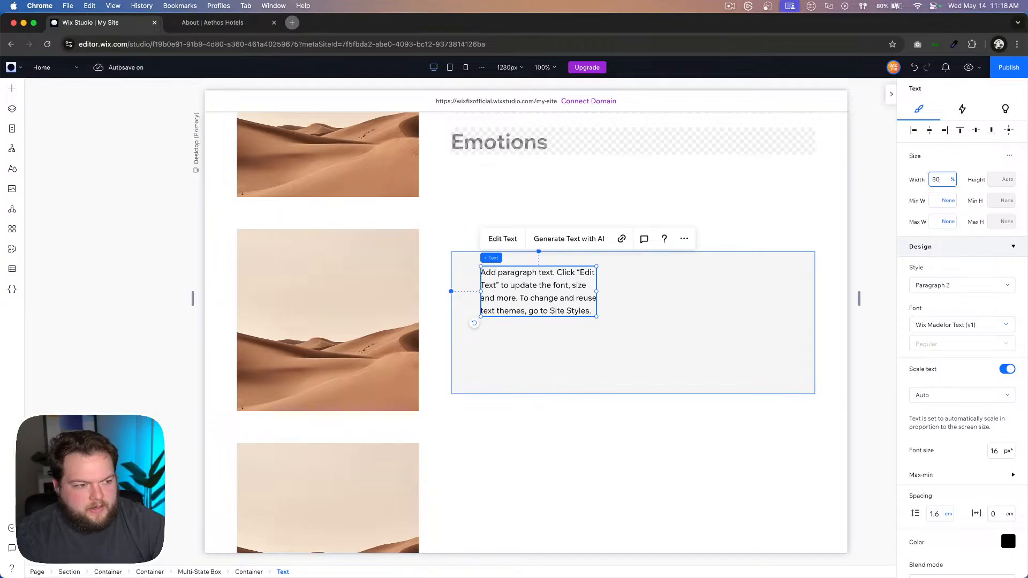
{"action": "key", "text": "Return"}
{"action": "left_click", "coordinate": [914, 130]}
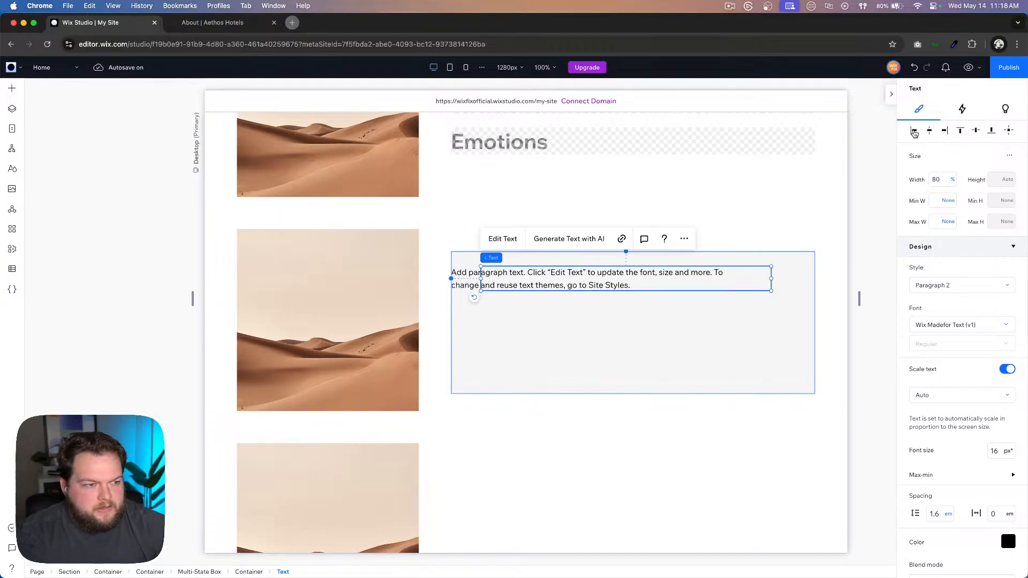
{"action": "left_click", "coordinate": [960, 130]}
Step: Set the background opacity of the multi-state box's inner container to 0%
{"action": "left_click", "coordinate": [630, 325]}
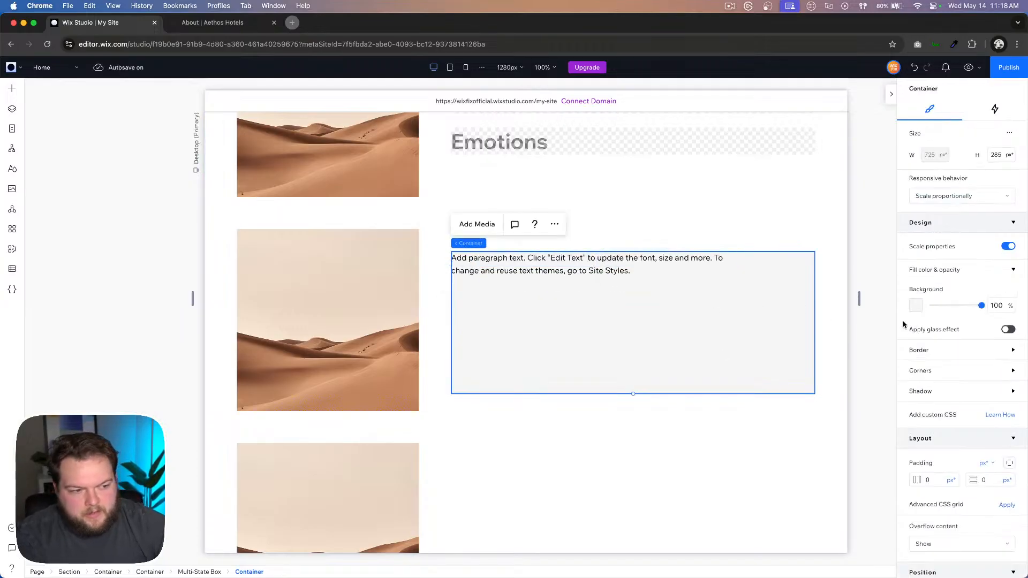
{"action": "left_click", "coordinate": [997, 306]}
{"action": "type", "text": "0"}
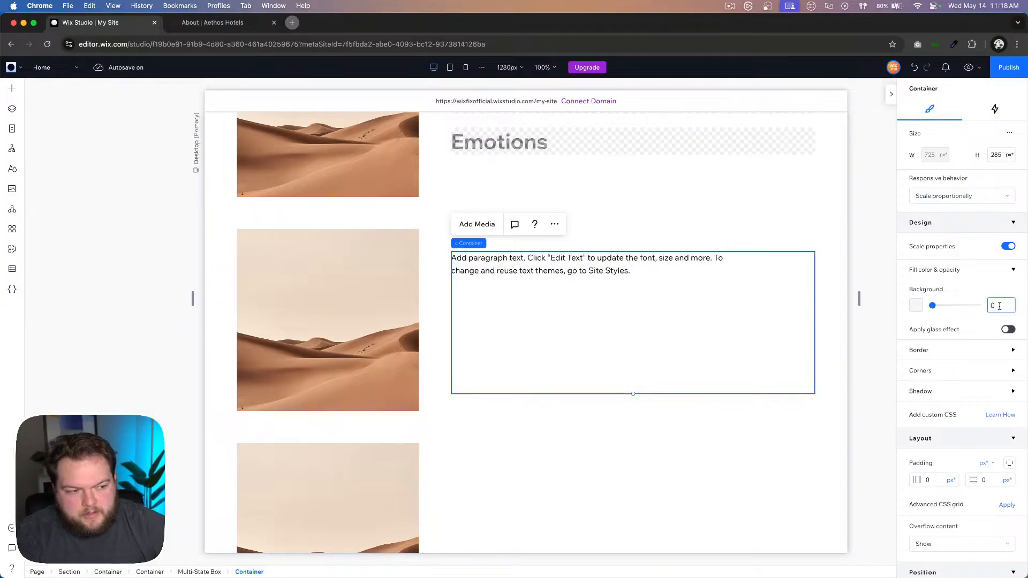
{"action": "key", "text": "Return"}
Step: Find a lorem ipsum generator through a web search in a new browser tab and generate five paragraphs on lipsum.com
{"action": "left_click", "coordinate": [212, 25]}
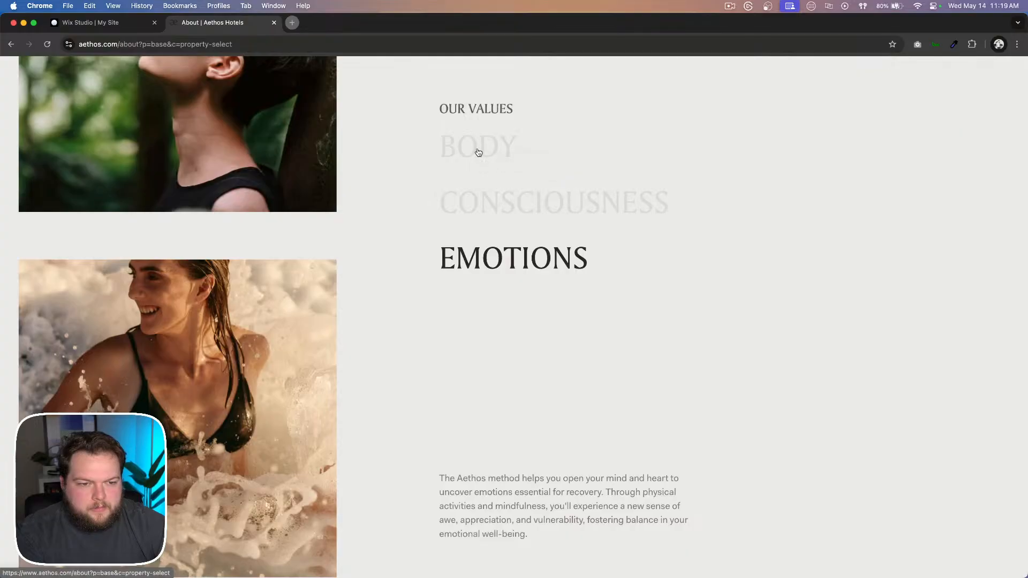
{"action": "scroll", "coordinate": [482, 174], "scroll_direction": "up", "scroll_amount": 5}
{"action": "scroll", "coordinate": [589, 516], "scroll_direction": "up", "scroll_amount": 2}
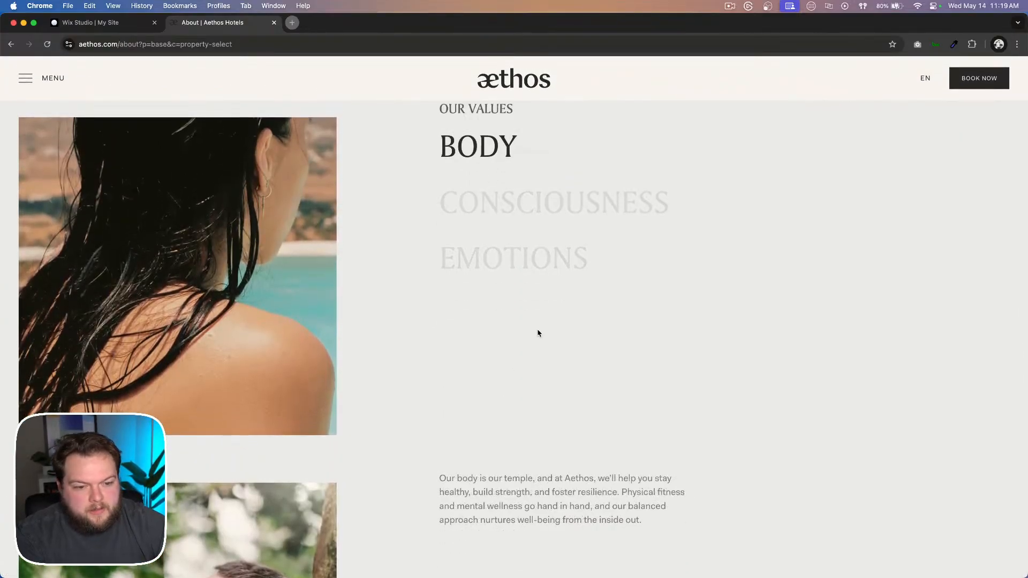
{"action": "left_click", "coordinate": [293, 23]}
{"action": "type", "text": "lorem"}
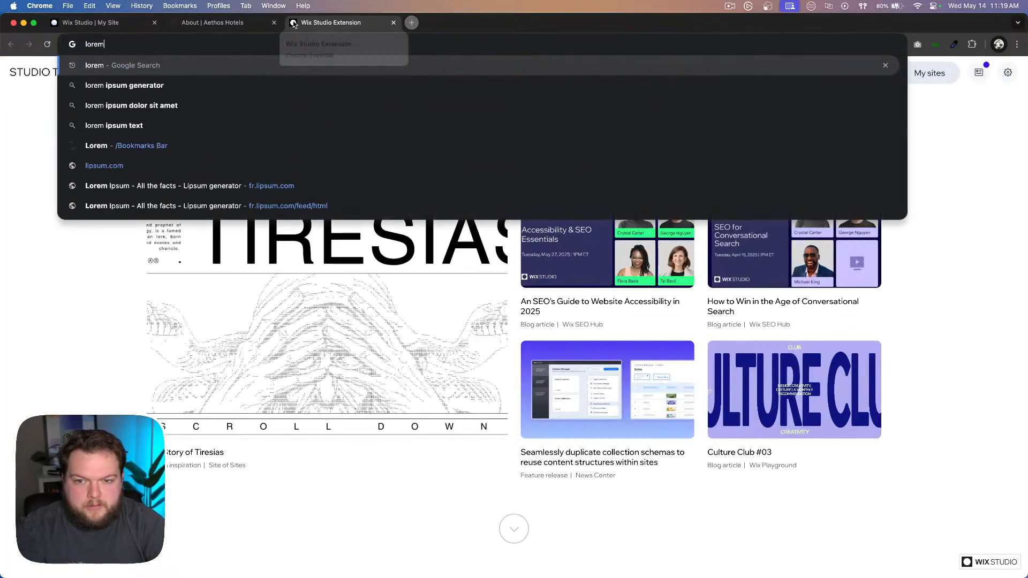
{"action": "key", "text": "Down"}
{"action": "key", "text": "Return"}
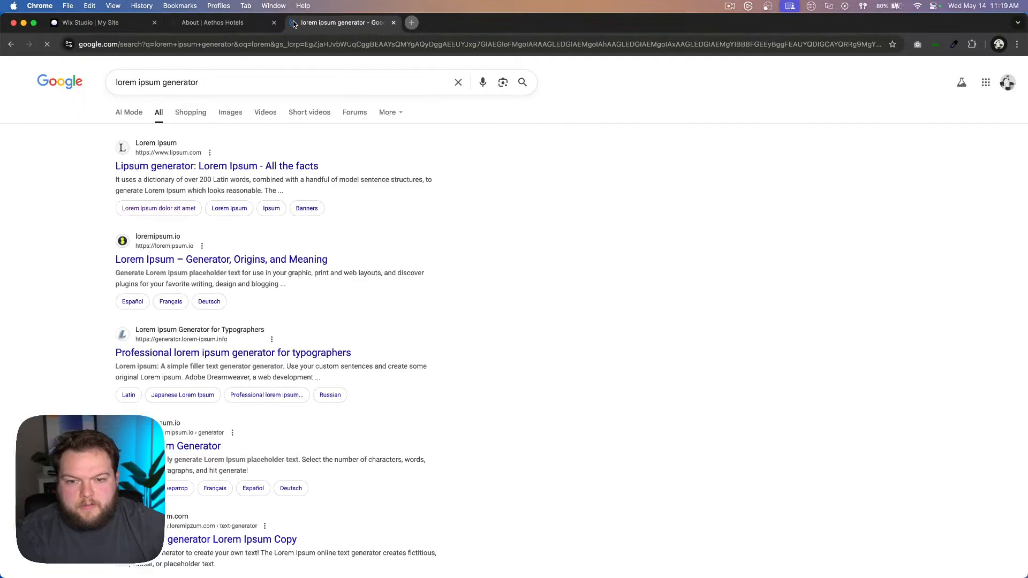
{"action": "left_click", "coordinate": [160, 171]}
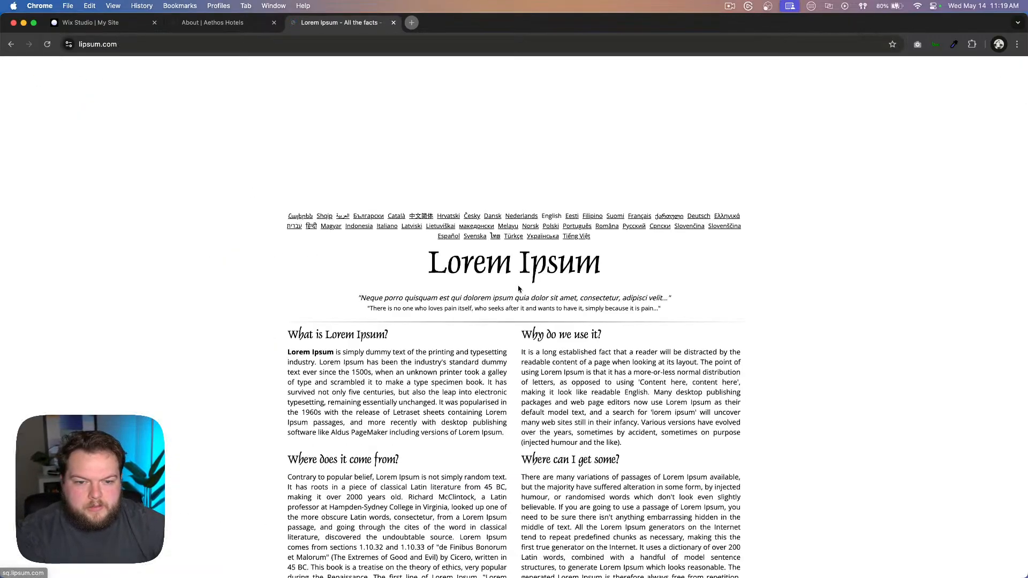
{"action": "scroll", "coordinate": [599, 347], "scroll_direction": "down", "scroll_amount": 5}
{"action": "scroll", "coordinate": [598, 346], "scroll_direction": "down", "scroll_amount": 4}
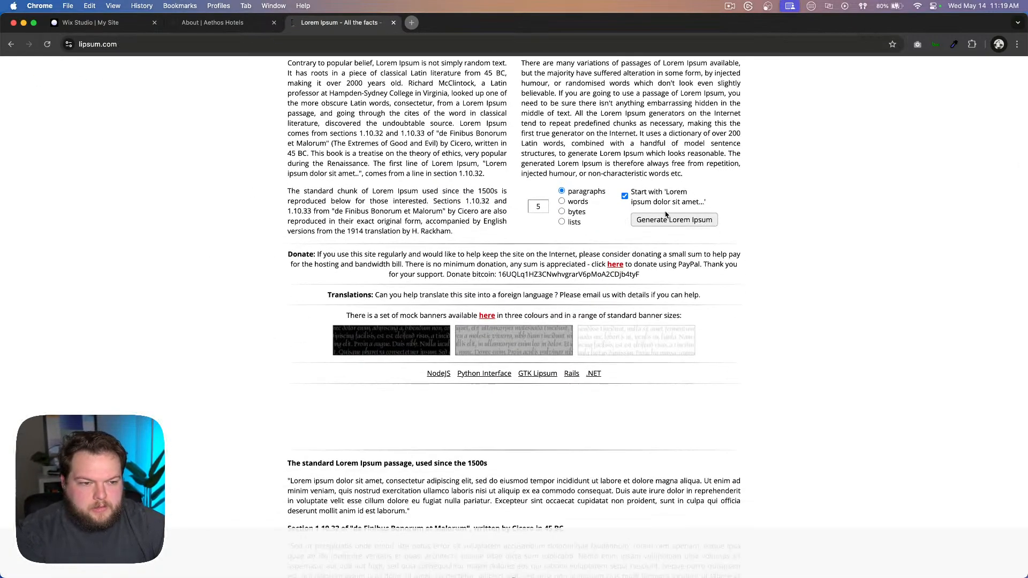
{"action": "left_click", "coordinate": [637, 218]}
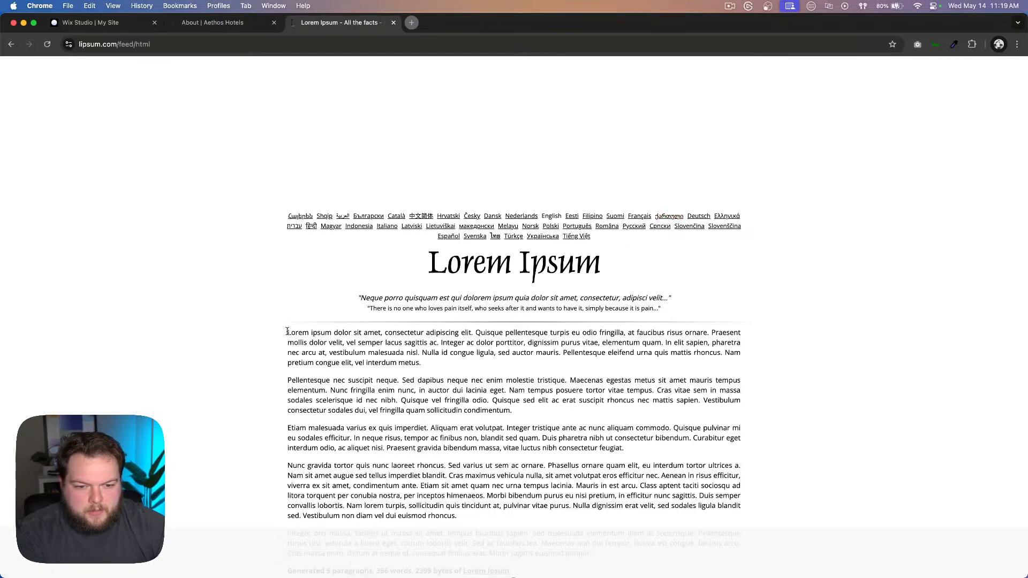
Step: Replace the multi-state box's paragraph with the opening sentences of the first lorem ipsum paragraph, cutting everything after "elementum quam."
{"action": "left_click_drag", "start_coordinate": [287, 332], "coordinate": [420, 352]}
{"action": "key", "text": "super+c"}
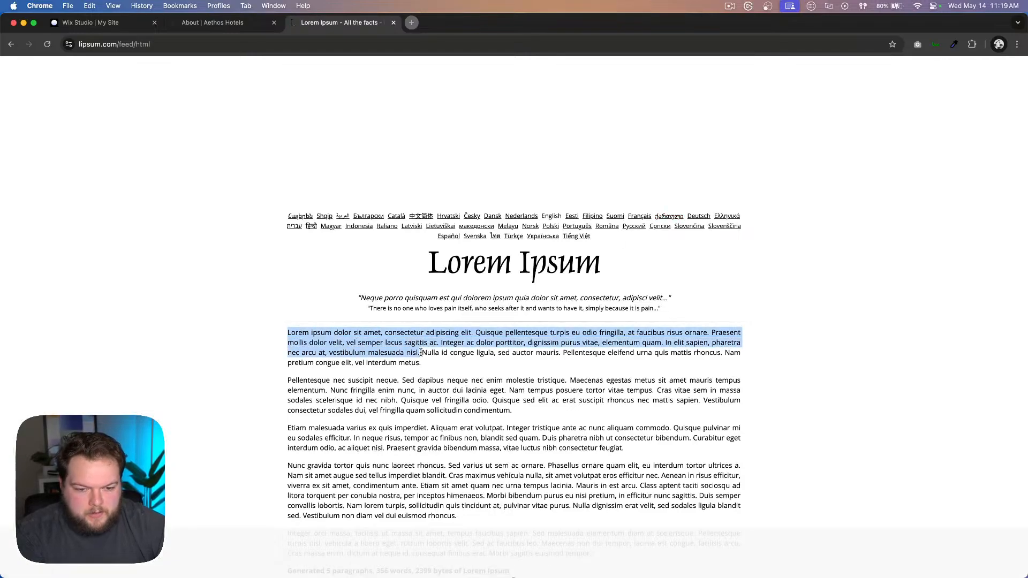
{"action": "left_click", "coordinate": [118, 23]}
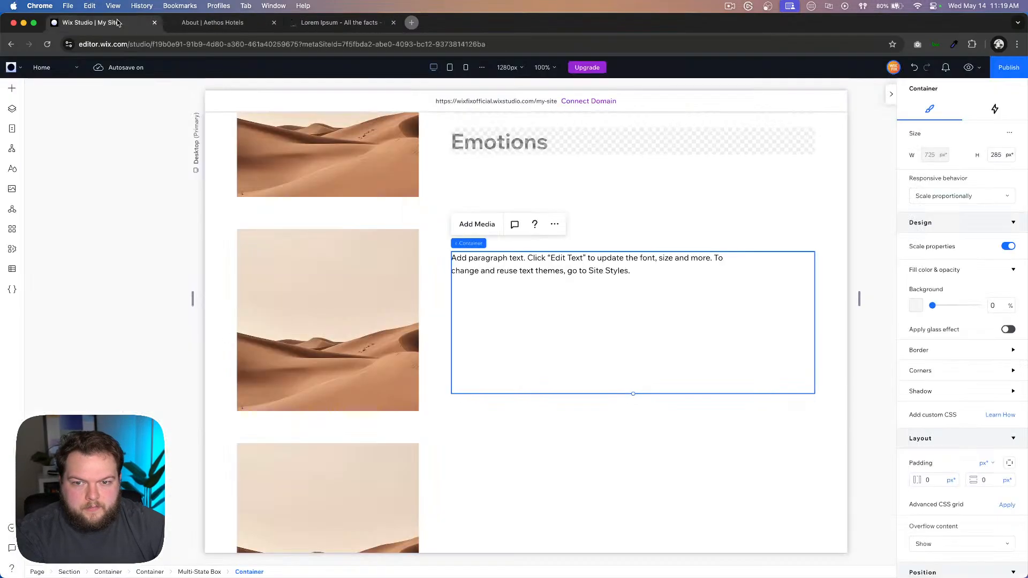
{"action": "left_click", "coordinate": [528, 280]}
{"action": "left_click", "coordinate": [525, 268]}
{"action": "key", "text": "super+v"}
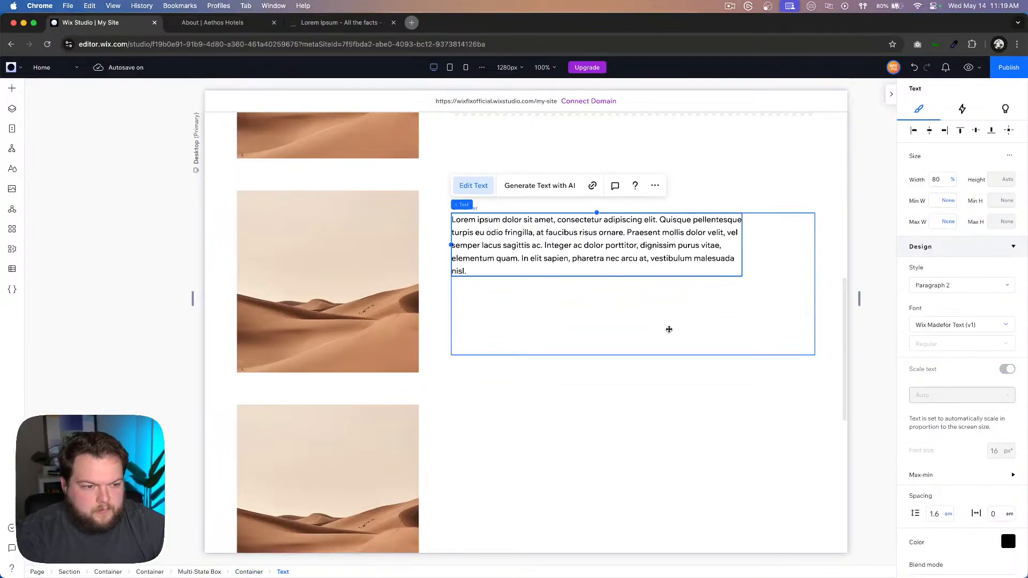
{"action": "left_click_drag", "start_coordinate": [647, 268], "coordinate": [531, 260]}
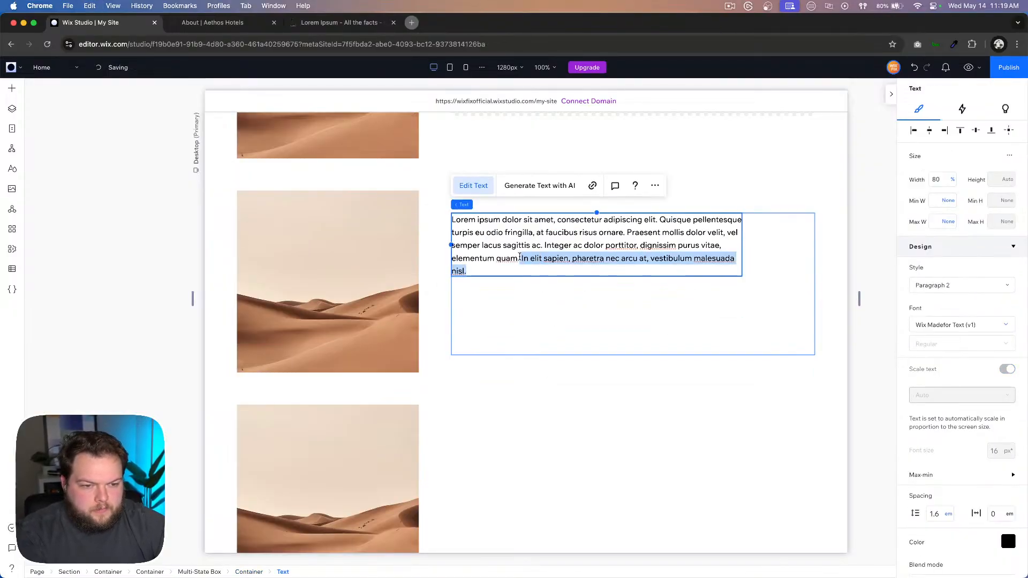
{"action": "key", "text": "BackSpace"}
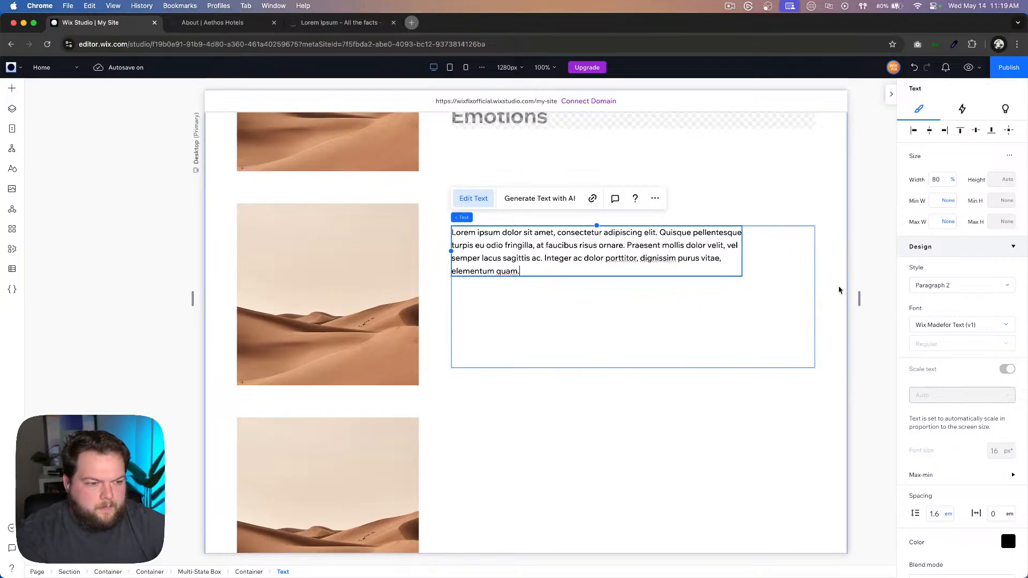
Step: Apply an advanced CSS grid to the multi-state box's inner container and set its single row's height to Max content
{"action": "left_click", "coordinate": [557, 184]}
{"action": "left_click", "coordinate": [511, 299]}
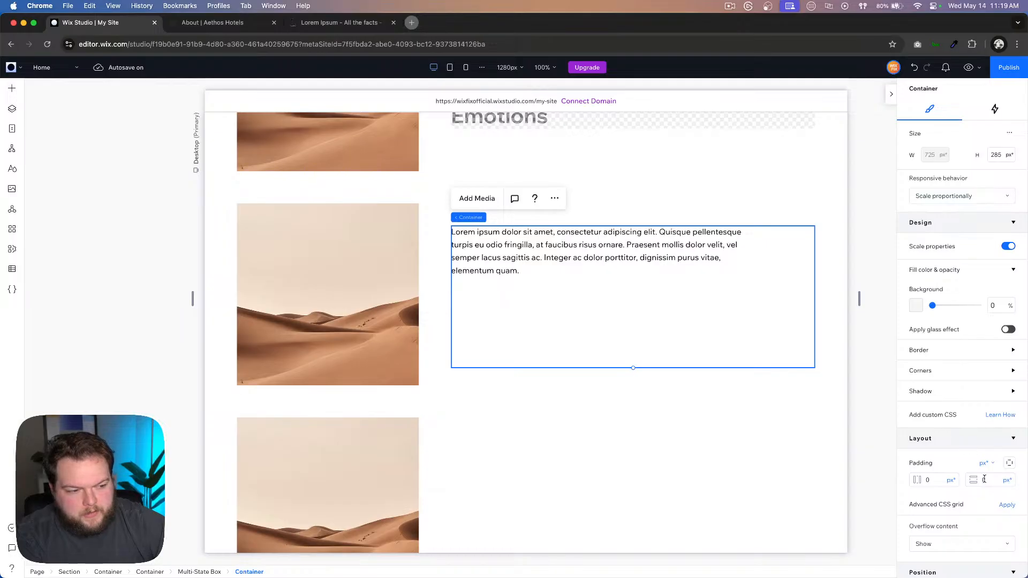
{"action": "left_click", "coordinate": [1006, 506]}
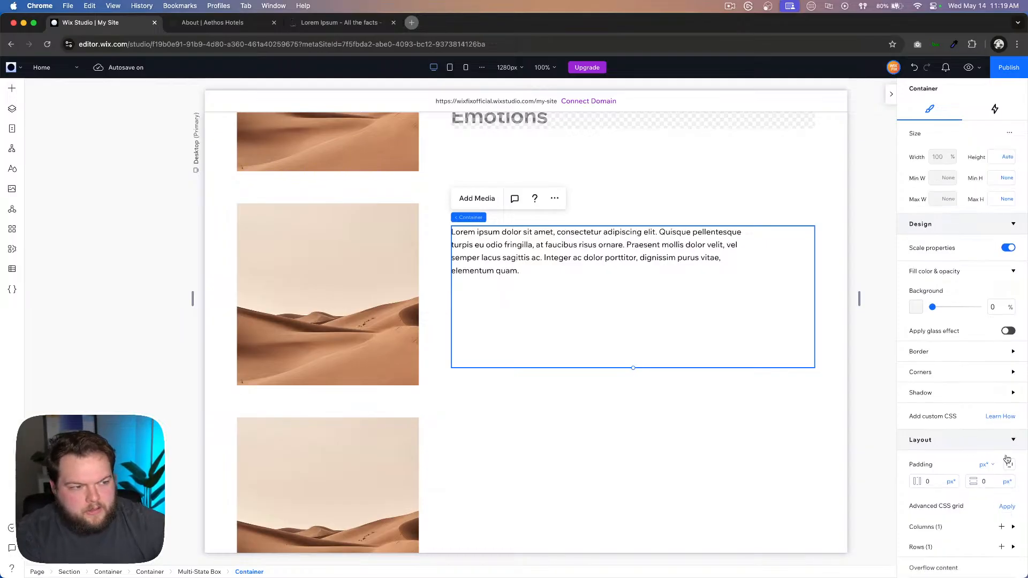
{"action": "scroll", "coordinate": [980, 461], "scroll_direction": "down", "scroll_amount": 3}
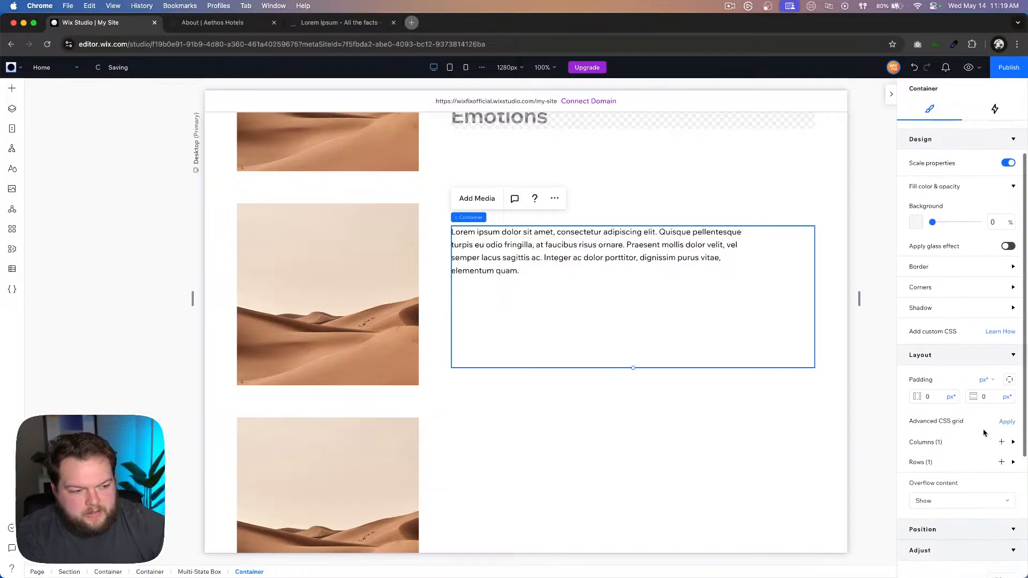
{"action": "left_click", "coordinate": [1008, 422]}
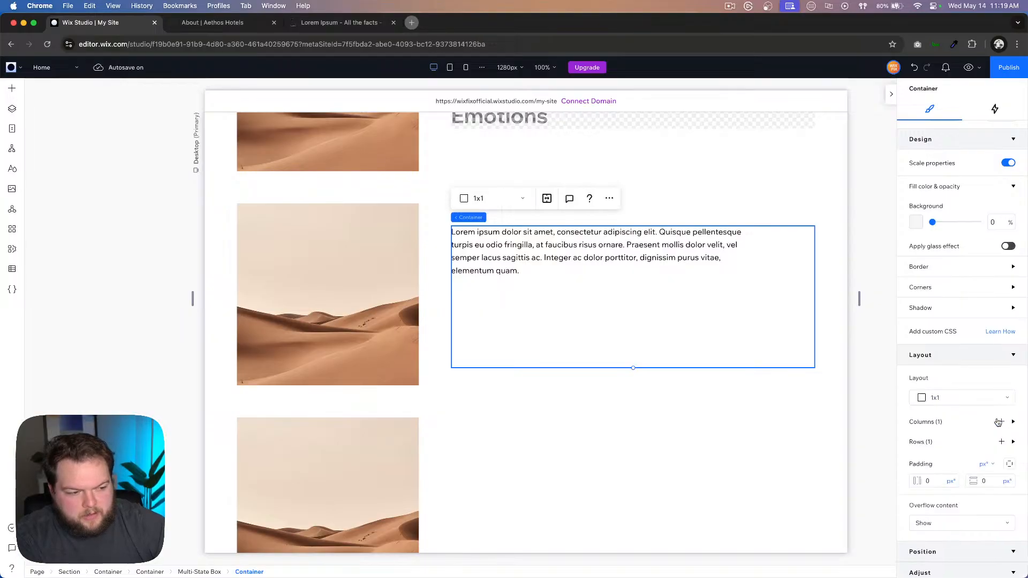
{"action": "left_click", "coordinate": [929, 446]}
{"action": "left_click", "coordinate": [936, 465]}
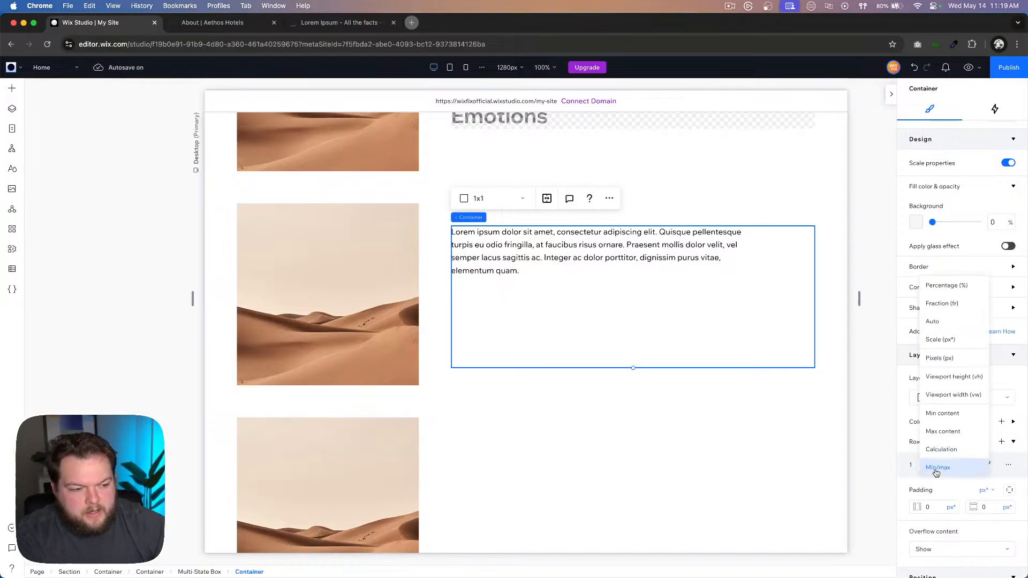
{"action": "left_click", "coordinate": [942, 436]}
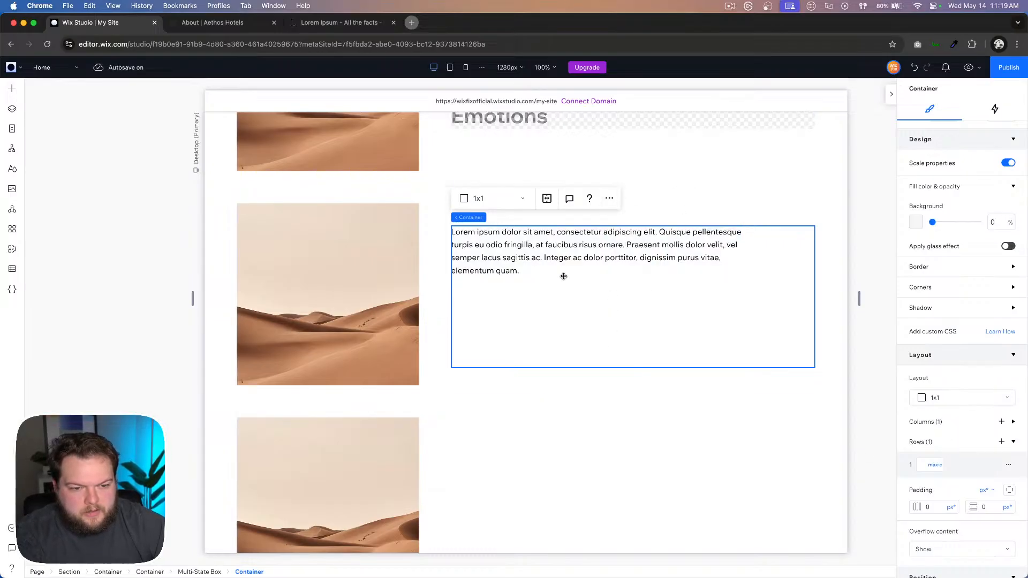
Step: Delete the multi-state box's box2 state and duplicate the box3 state twice
{"action": "mouse_move", "coordinate": [480, 219]}
{"action": "left_click", "coordinate": [522, 219]}
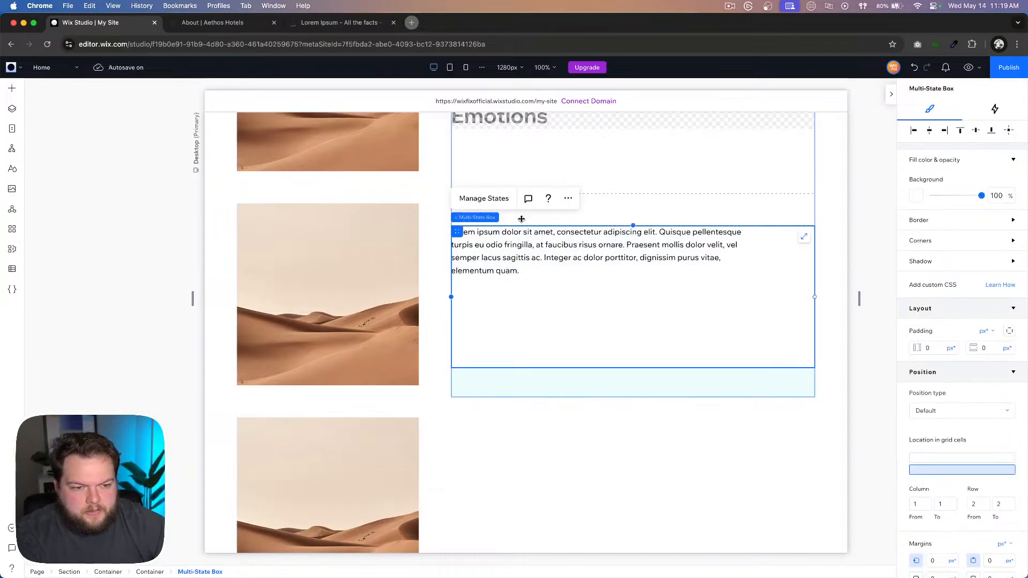
{"action": "left_click", "coordinate": [470, 199]}
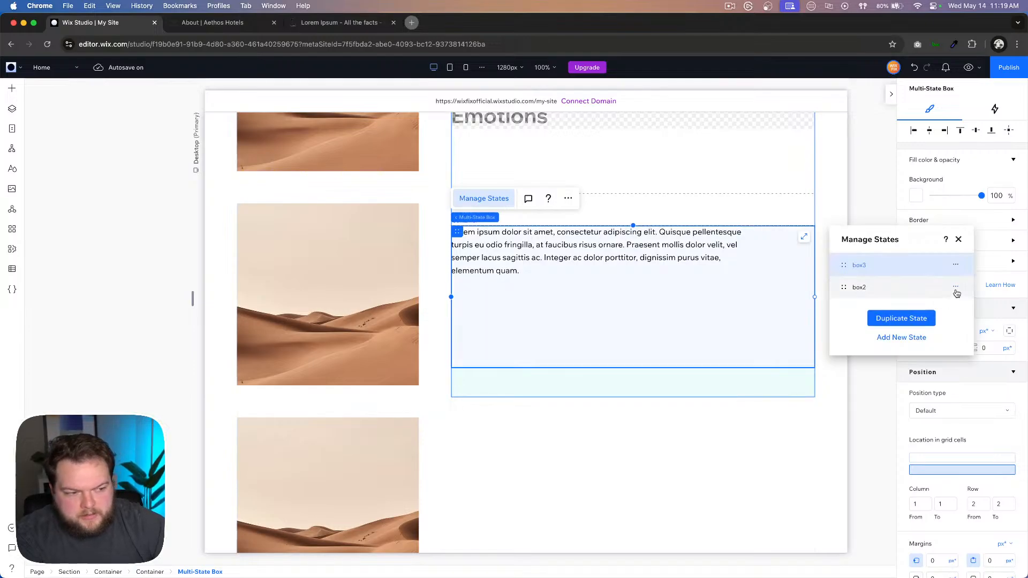
{"action": "left_click", "coordinate": [957, 289]}
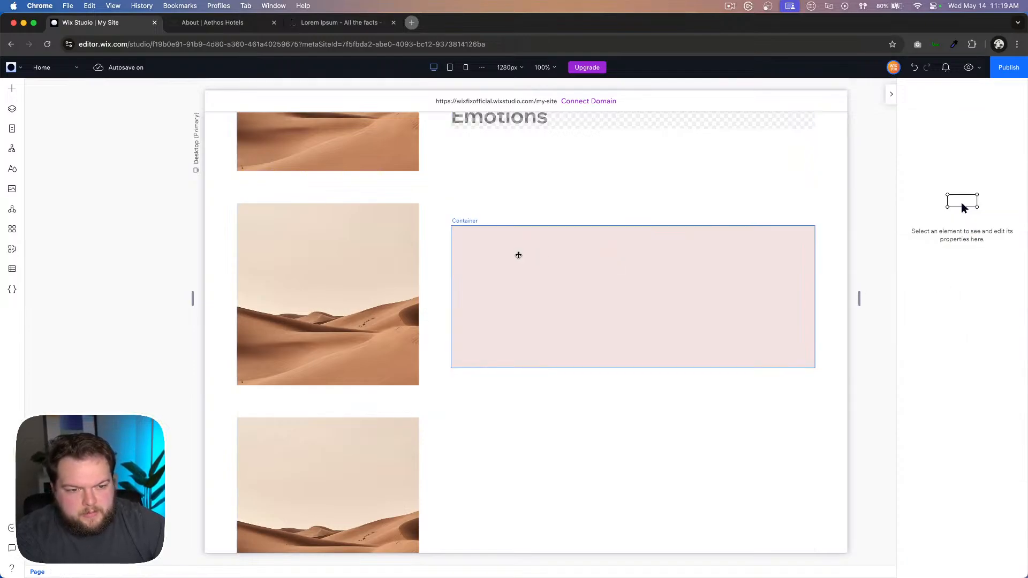
{"action": "left_click", "coordinate": [483, 224]}
{"action": "mouse_move", "coordinate": [483, 225]}
{"action": "left_click", "coordinate": [517, 219]}
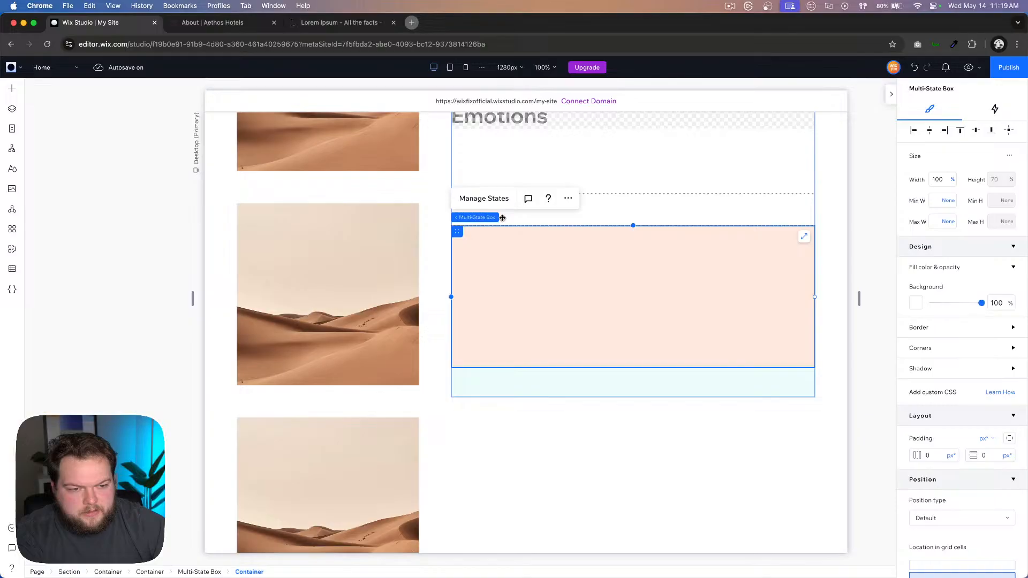
{"action": "left_click", "coordinate": [483, 199]}
{"action": "left_click", "coordinate": [956, 290]}
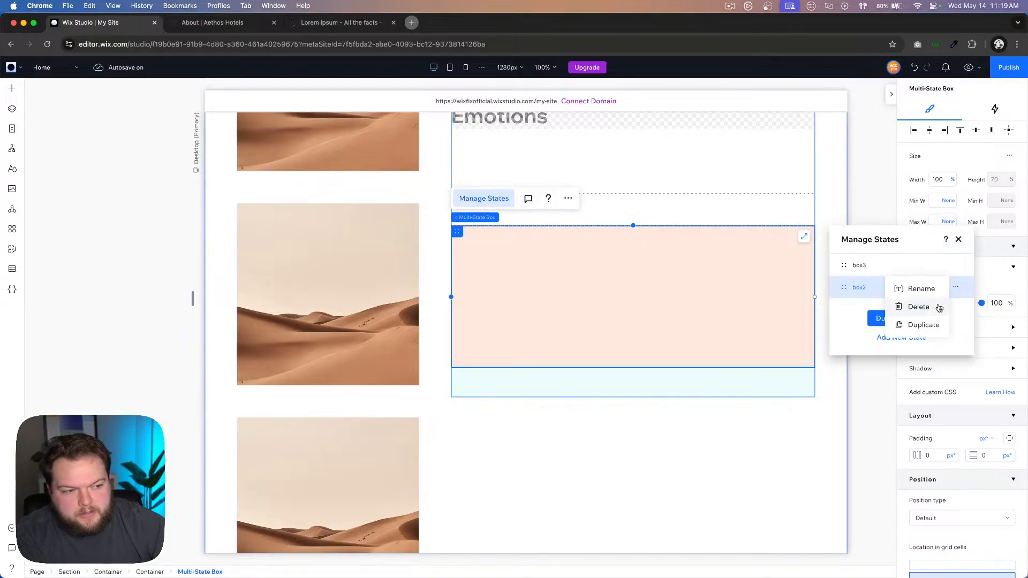
{"action": "left_click", "coordinate": [938, 307]}
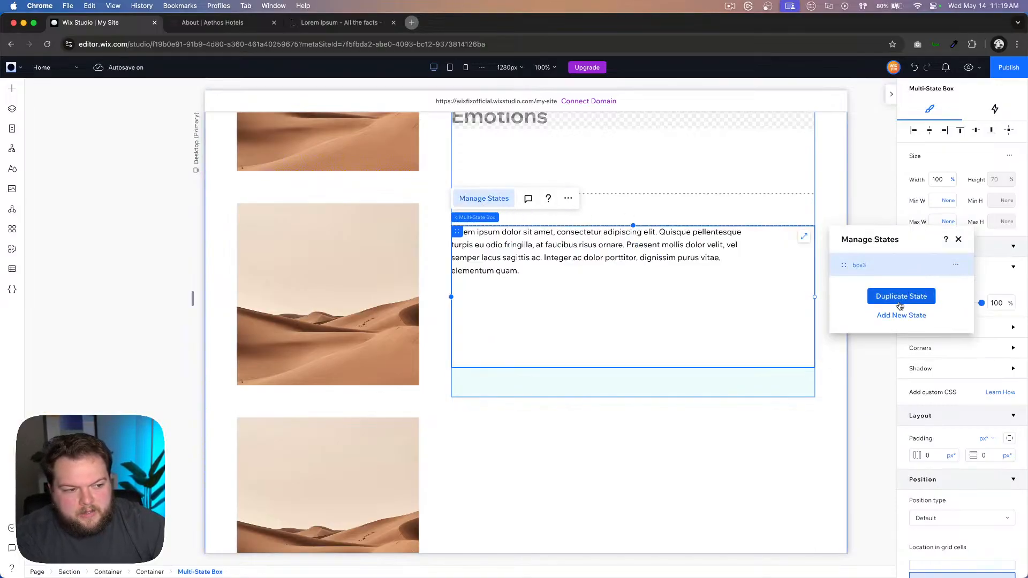
{"action": "left_click", "coordinate": [887, 301]}
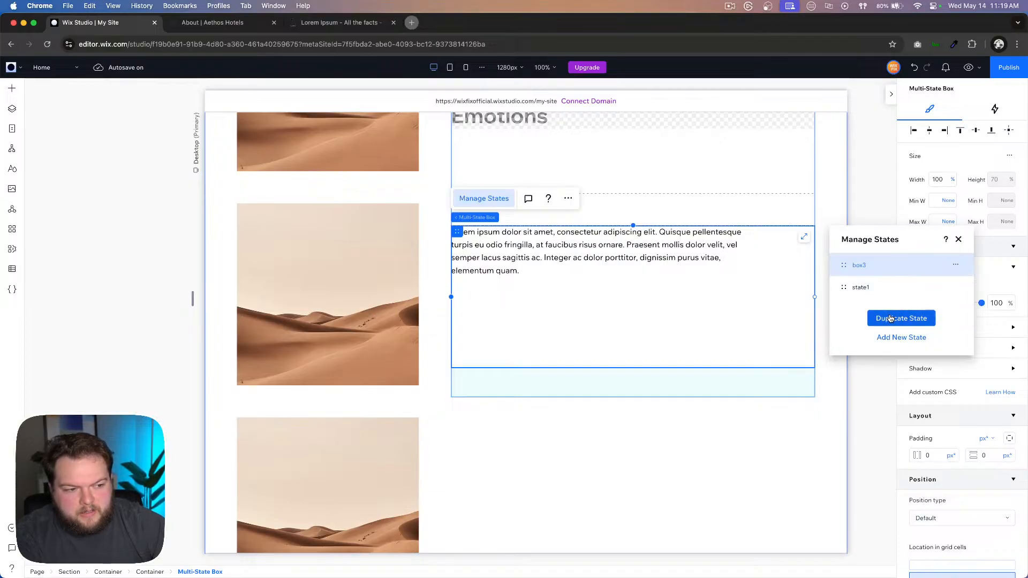
{"action": "left_click", "coordinate": [890, 319]}
Step: Replace the second state's paragraph with the lipsum.com sentences from "Etiam malesuada varius" to "mi eu sodales efficitur."
{"action": "left_click", "coordinate": [868, 290]}
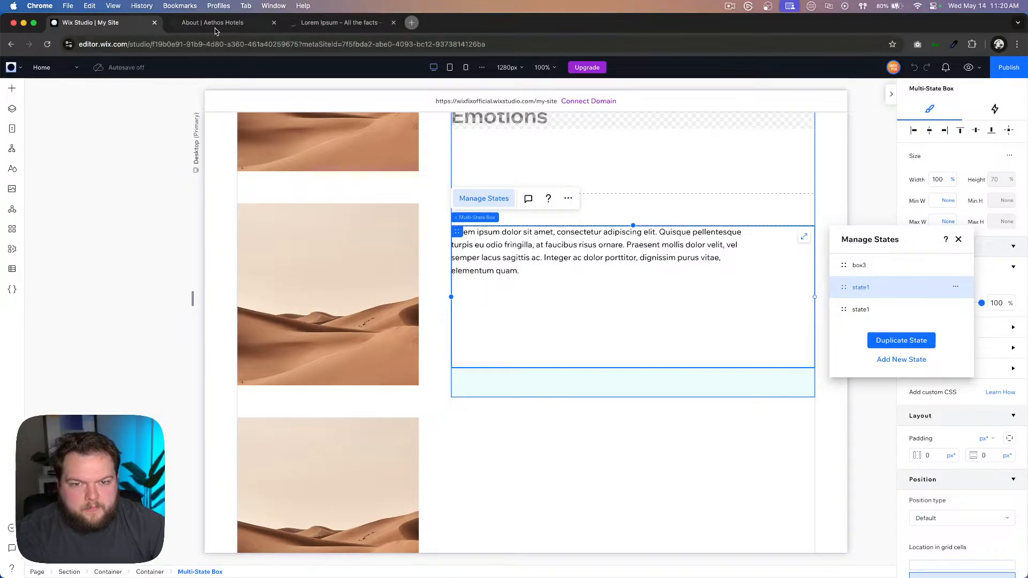
{"action": "left_click", "coordinate": [311, 22]}
{"action": "scroll", "coordinate": [529, 395], "scroll_direction": "down", "scroll_amount": 5}
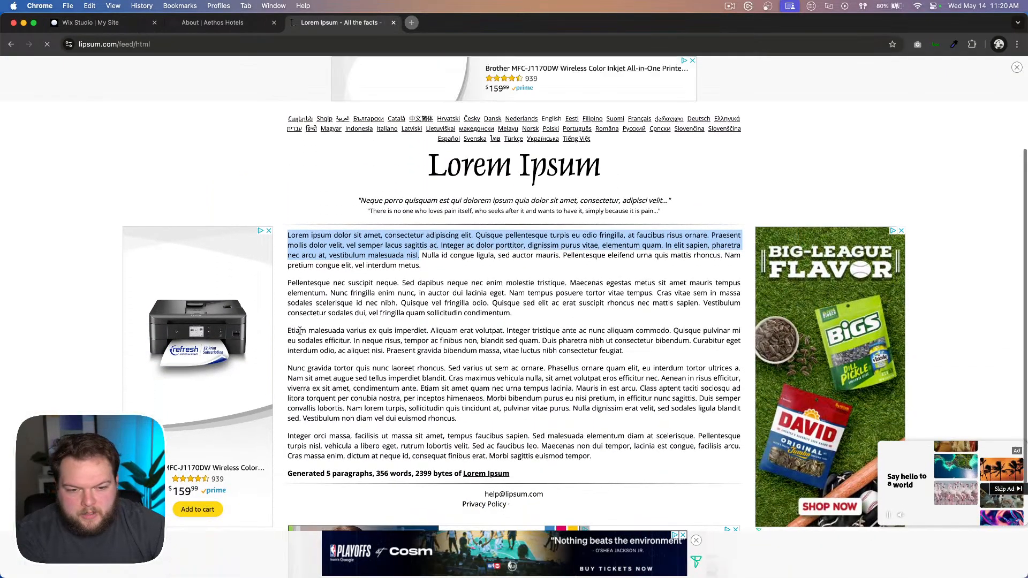
{"action": "left_click_drag", "start_coordinate": [287, 331], "coordinate": [353, 341]}
{"action": "key", "text": "super+c"}
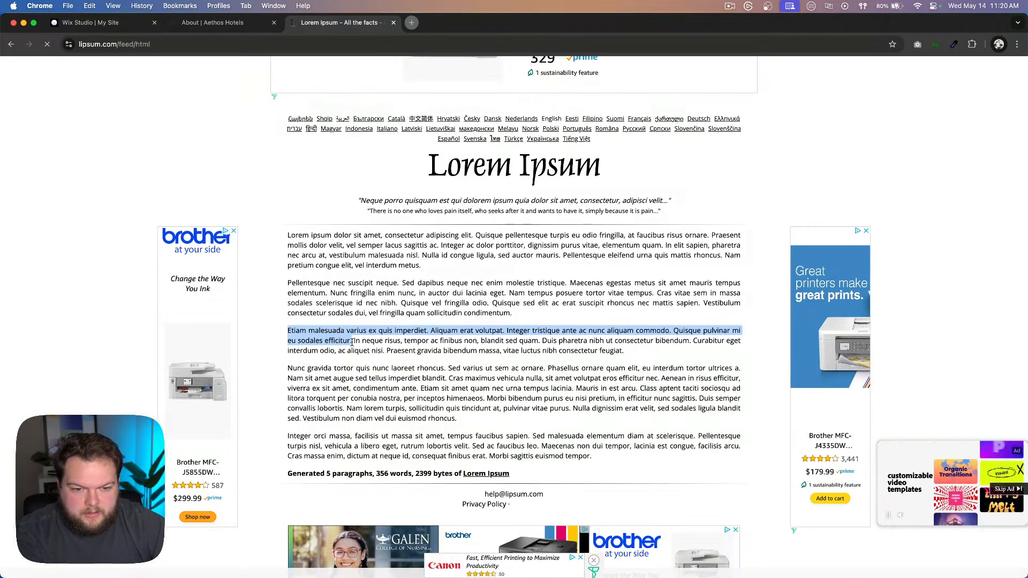
{"action": "left_click", "coordinate": [109, 25]}
{"action": "double_click", "coordinate": [542, 262]}
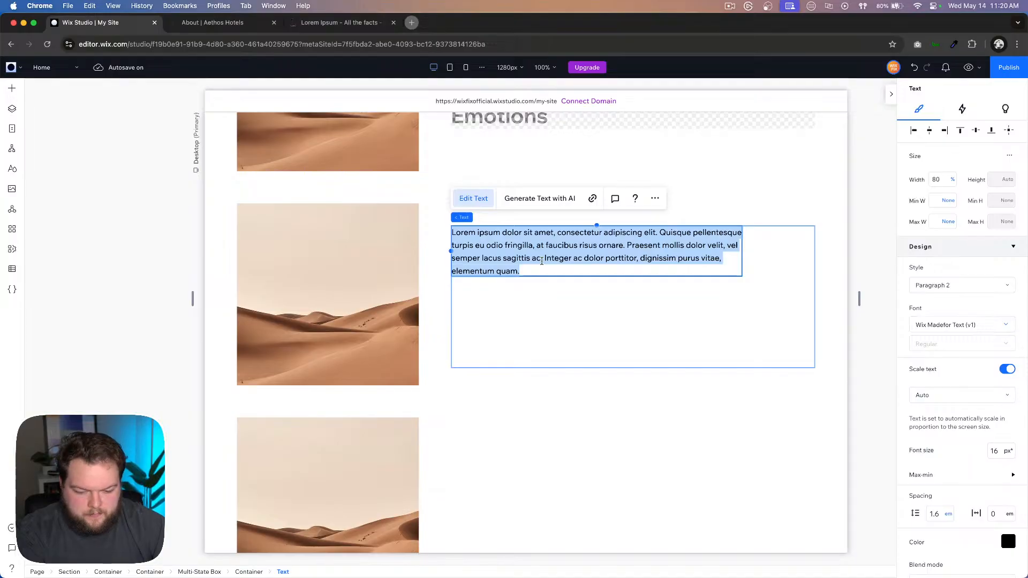
{"action": "key", "text": "super+v"}
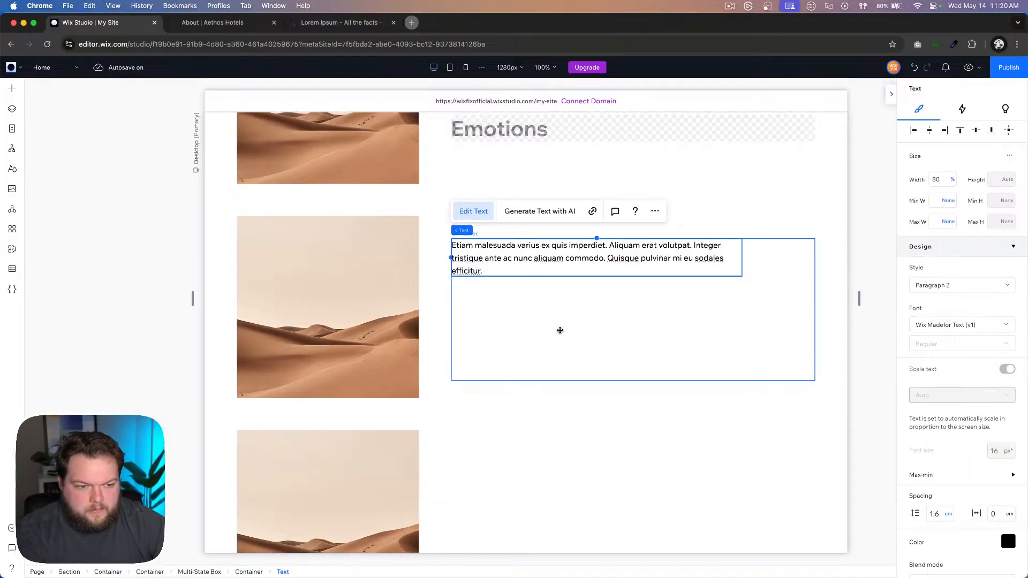
Step: Replace the third state's paragraph with the lipsum.com sentences from "Nunc gravida tortor" to "sed tellus imperdiet blandit."
{"action": "left_click", "coordinate": [537, 317]}
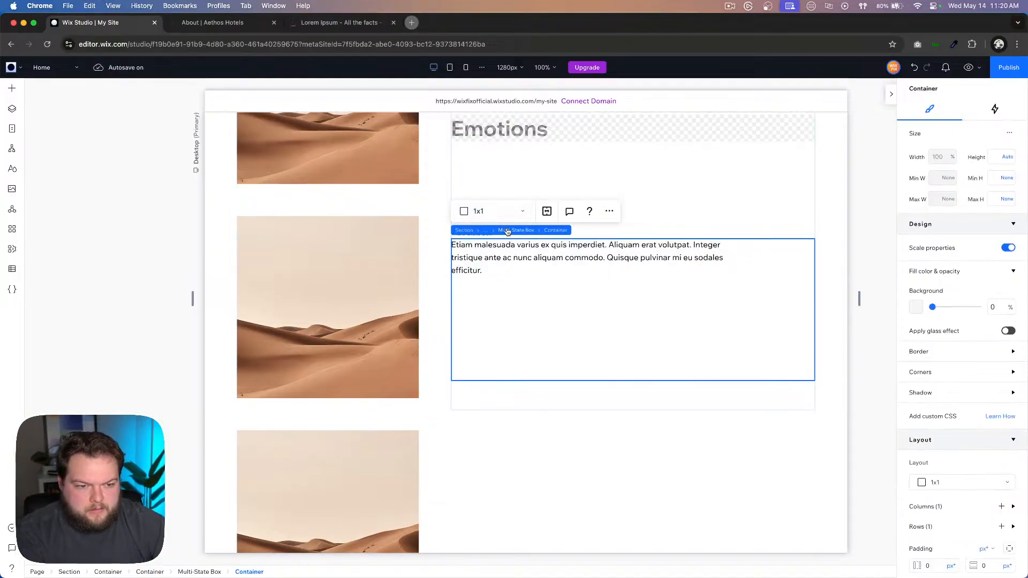
{"action": "left_click", "coordinate": [506, 231]}
{"action": "left_click", "coordinate": [493, 214]}
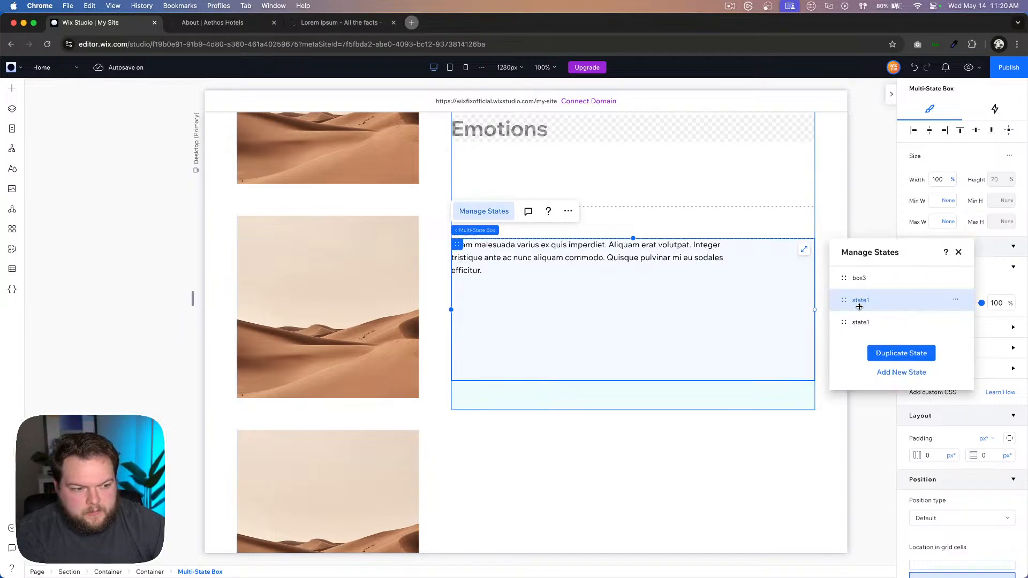
{"action": "left_click", "coordinate": [869, 324]}
{"action": "left_click", "coordinate": [329, 24]}
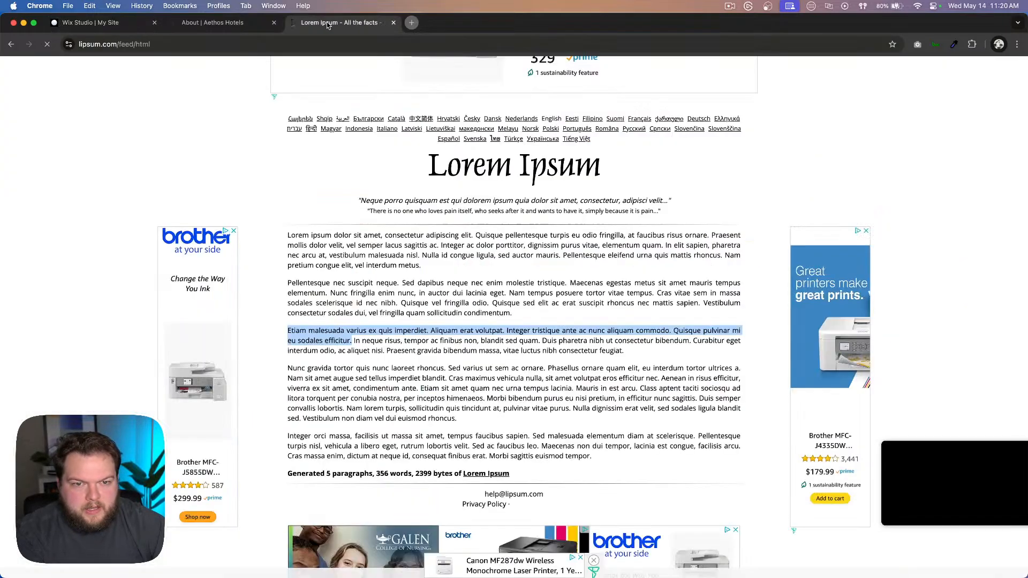
{"action": "left_click_drag", "start_coordinate": [286, 369], "coordinate": [448, 379]}
{"action": "key", "text": "super+c"}
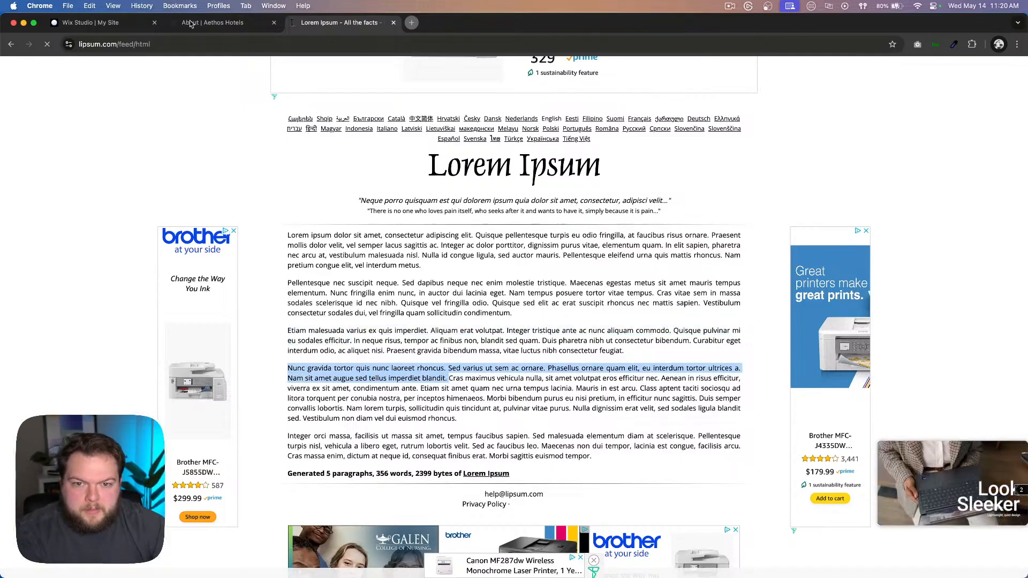
{"action": "left_click", "coordinate": [117, 25]}
{"action": "double_click", "coordinate": [558, 256]}
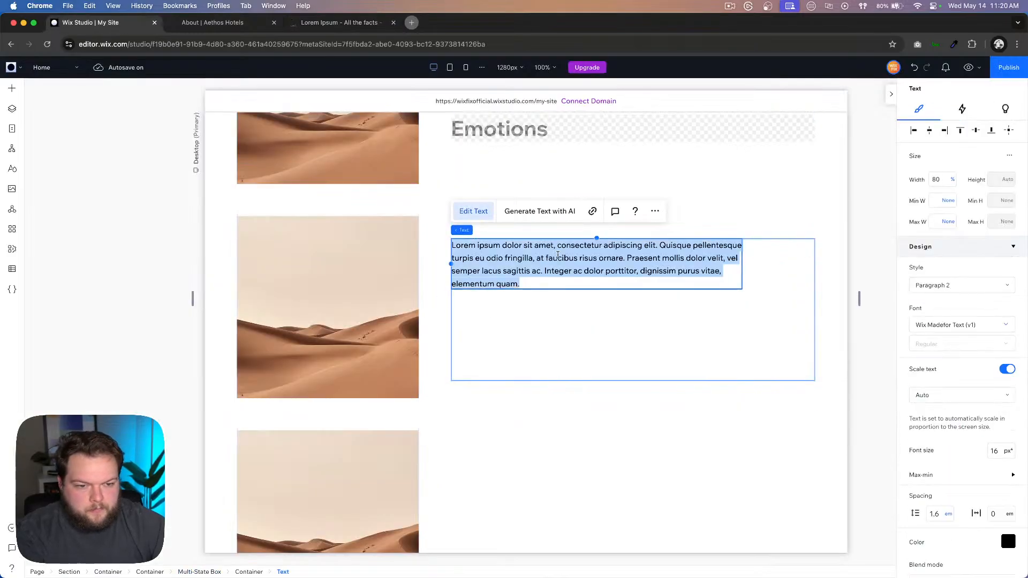
{"action": "key", "text": "super+v"}
{"action": "left_click", "coordinate": [595, 349]}
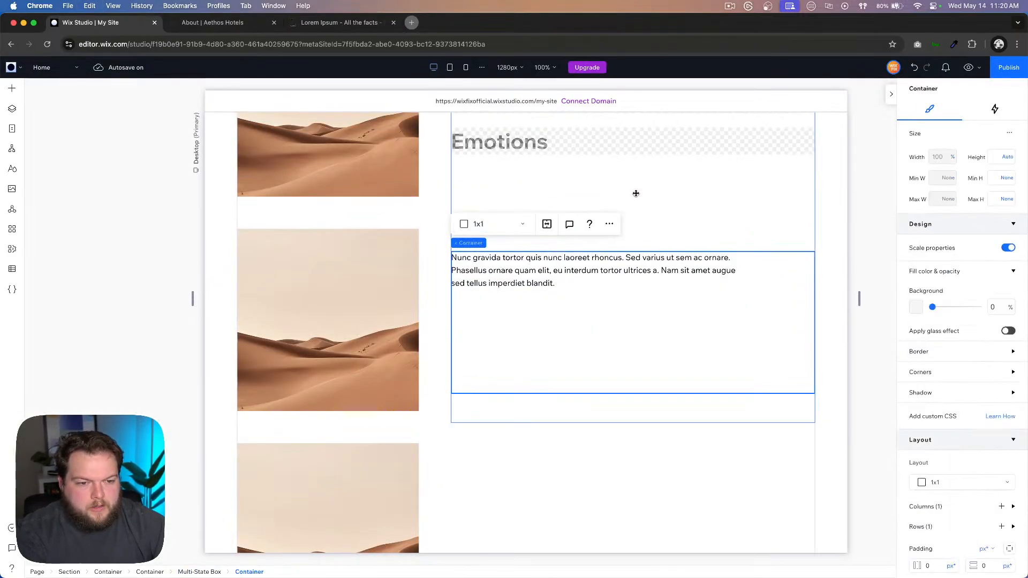
Step: Switch the multi-state box to the box3 state and delete its paragraph's last sentence, from "Integer ac dolor" to "elementum quam."
{"action": "left_click", "coordinate": [506, 243]}
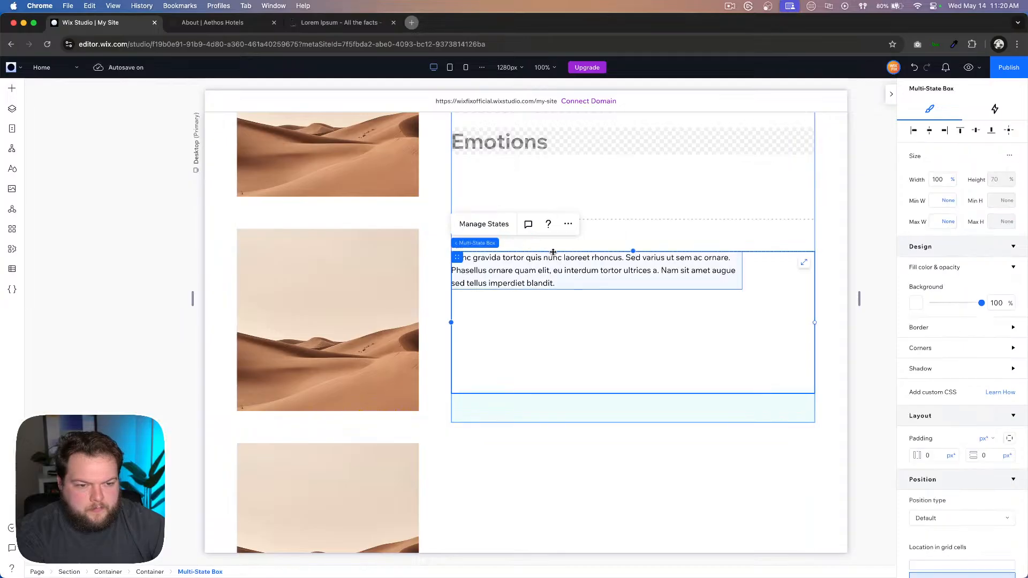
{"action": "left_click", "coordinate": [482, 225]}
{"action": "left_click", "coordinate": [865, 291]}
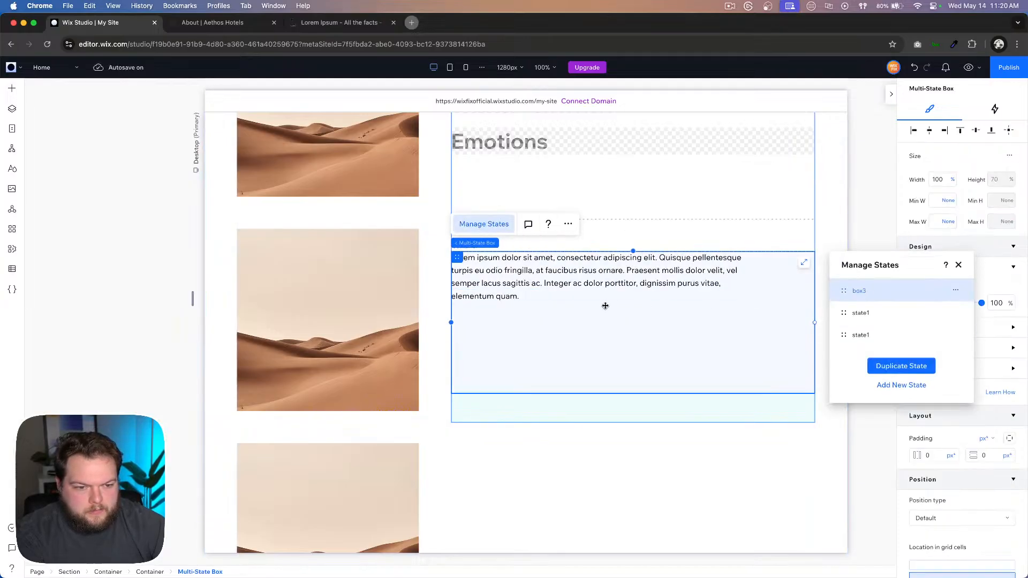
{"action": "left_click", "coordinate": [564, 295]}
{"action": "double_click", "coordinate": [564, 295]}
{"action": "left_click_drag", "start_coordinate": [561, 294], "coordinate": [548, 283]}
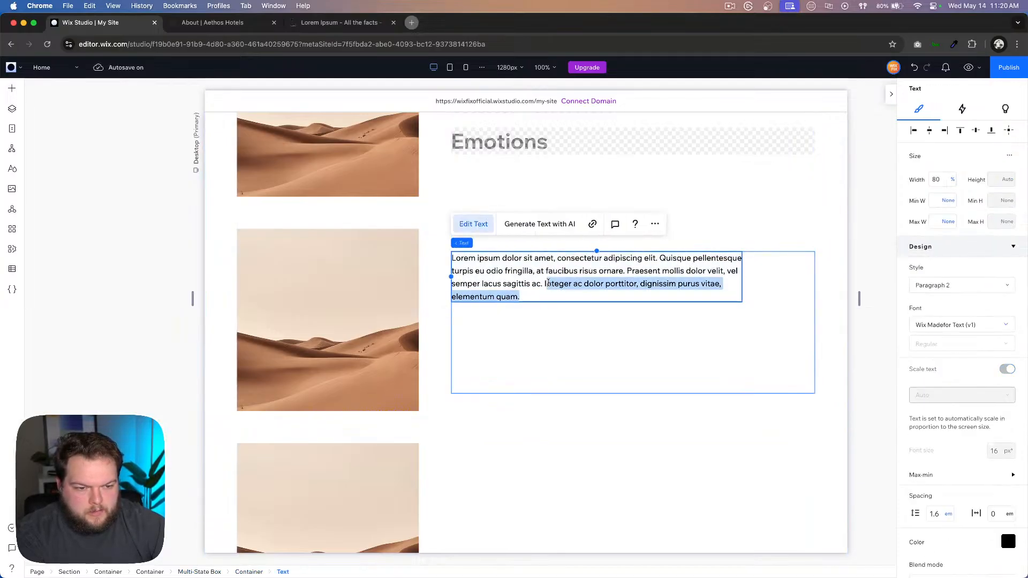
{"action": "key", "text": "BackSpace"}
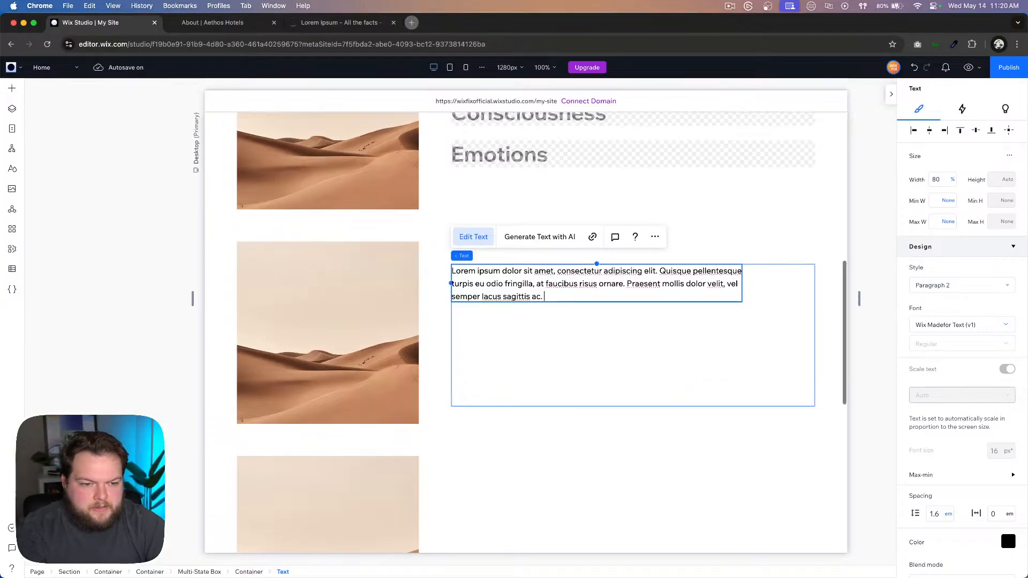
Step: Set the sticky container's second row height to Max content and its first row height to Auto
{"action": "left_click", "coordinate": [681, 249]}
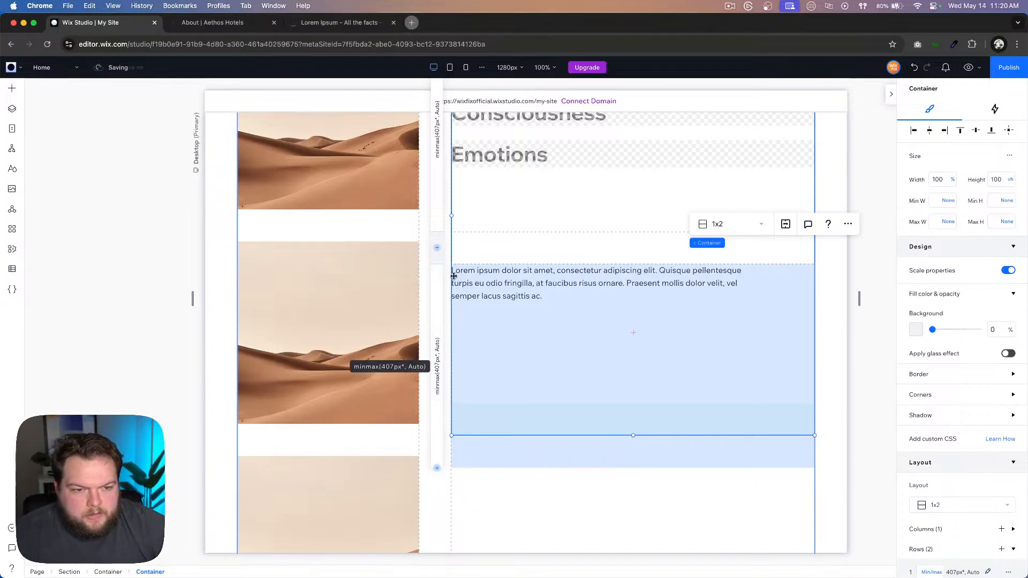
{"action": "scroll", "coordinate": [452, 276], "scroll_direction": "up", "scroll_amount": 1}
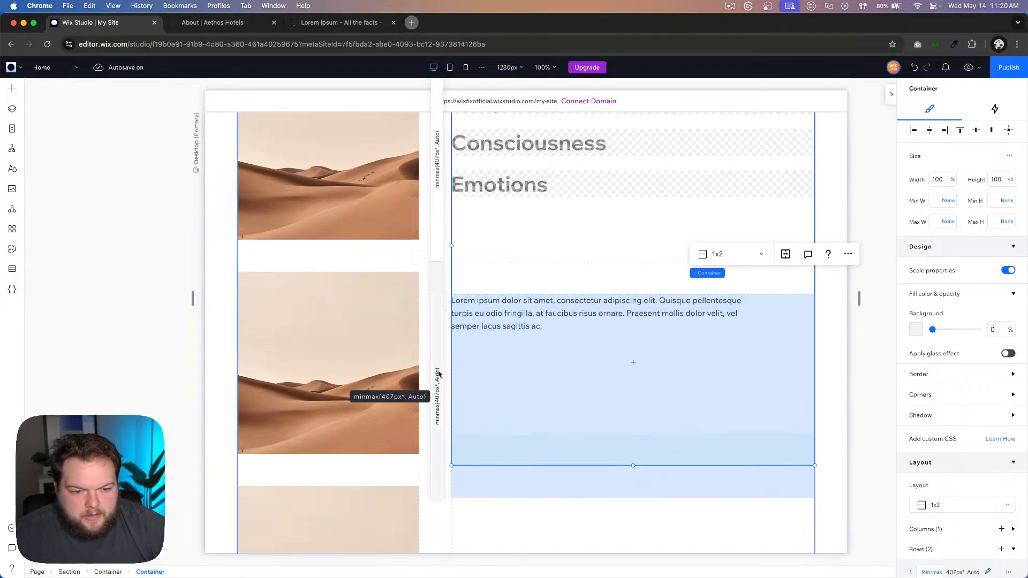
{"action": "scroll", "coordinate": [964, 418], "scroll_direction": "down", "scroll_amount": 5}
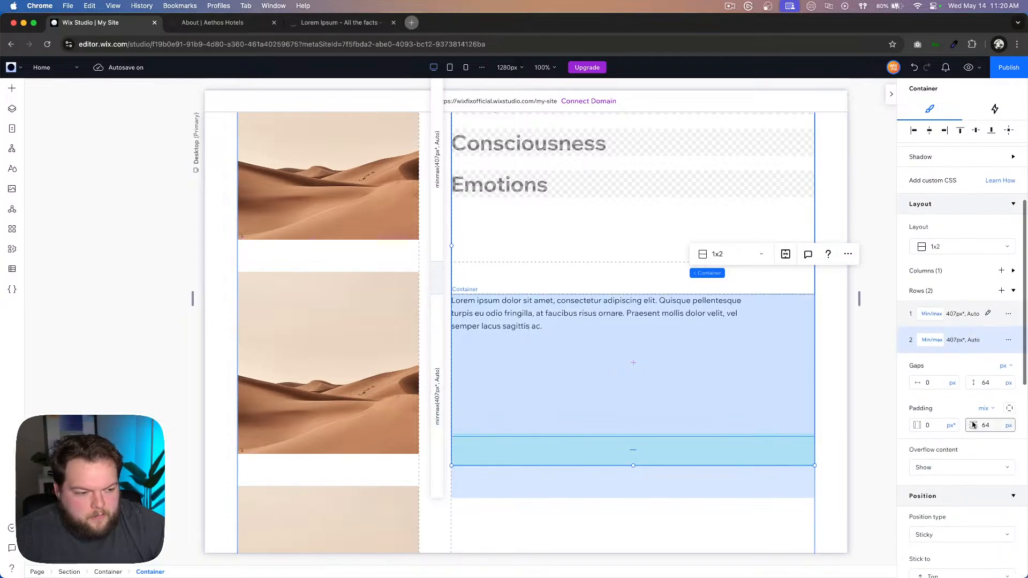
{"action": "left_click", "coordinate": [931, 340]}
{"action": "left_click", "coordinate": [940, 307]}
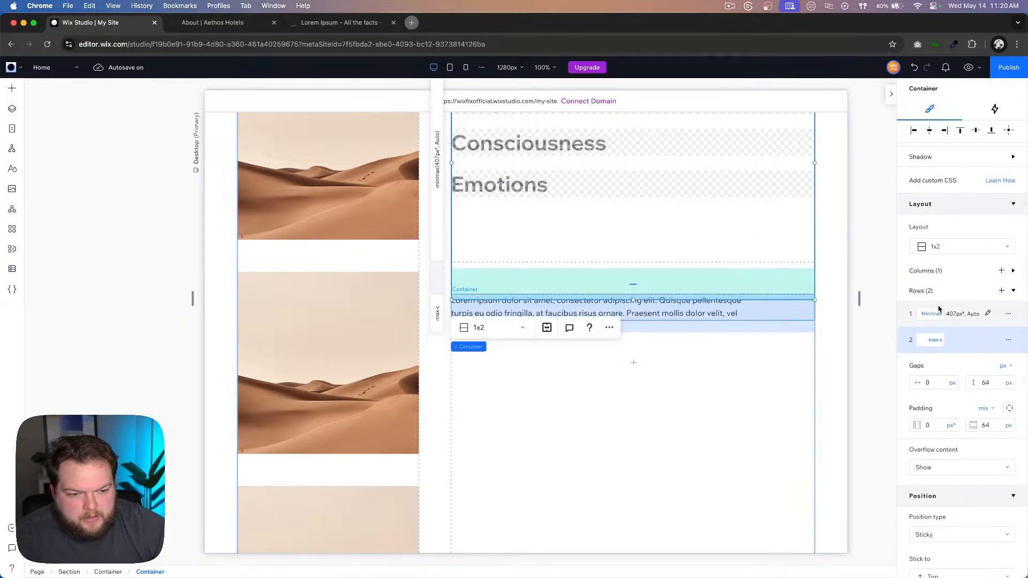
{"action": "left_click", "coordinate": [932, 314]}
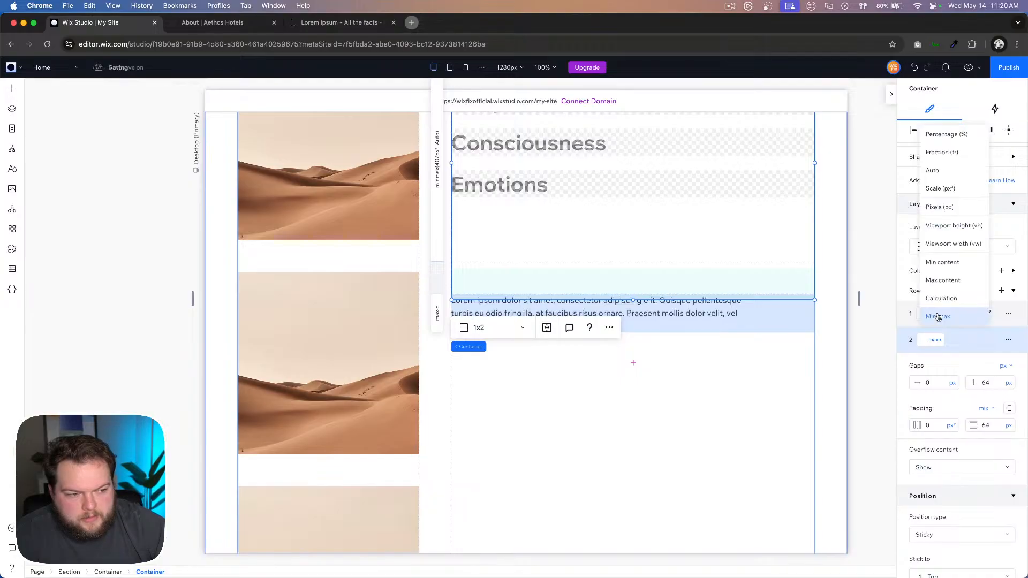
{"action": "left_click", "coordinate": [942, 171]}
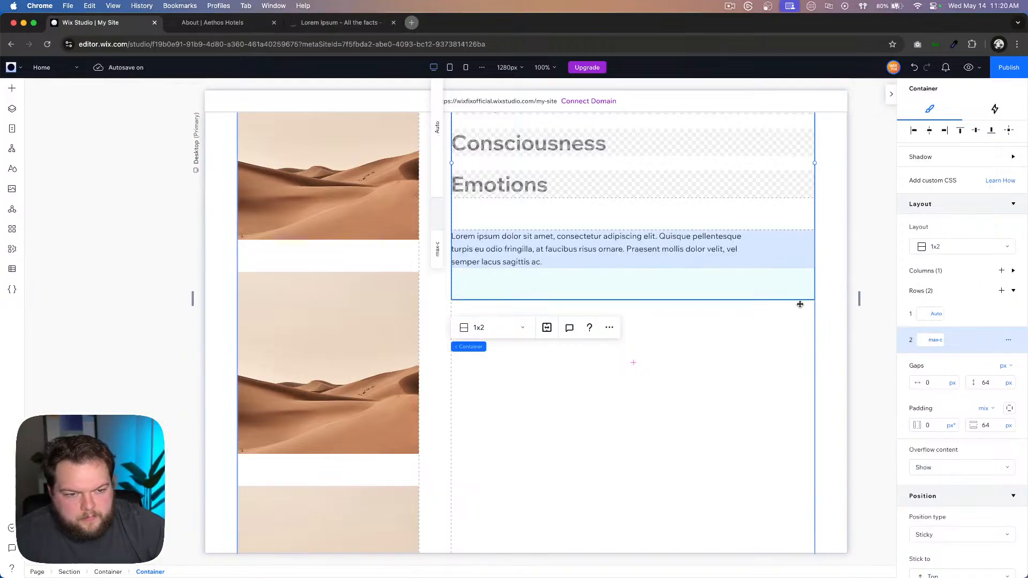
Step: Set the sticky container's height to 100 vh
{"action": "scroll", "coordinate": [941, 316], "scroll_direction": "up", "scroll_amount": 5}
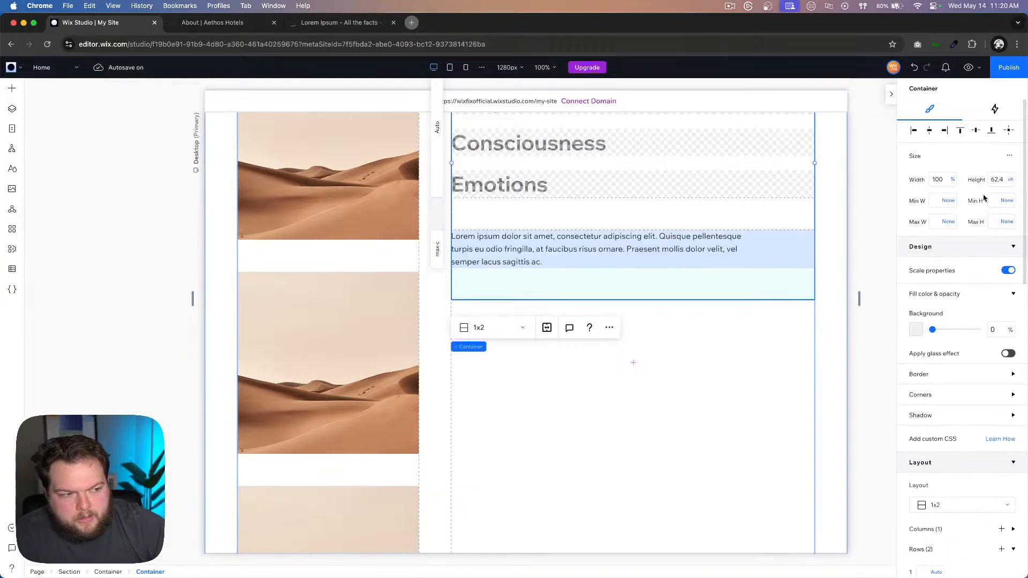
{"action": "left_click", "coordinate": [996, 180]}
{"action": "type", "text": "100"}
{"action": "key", "text": "Return"}
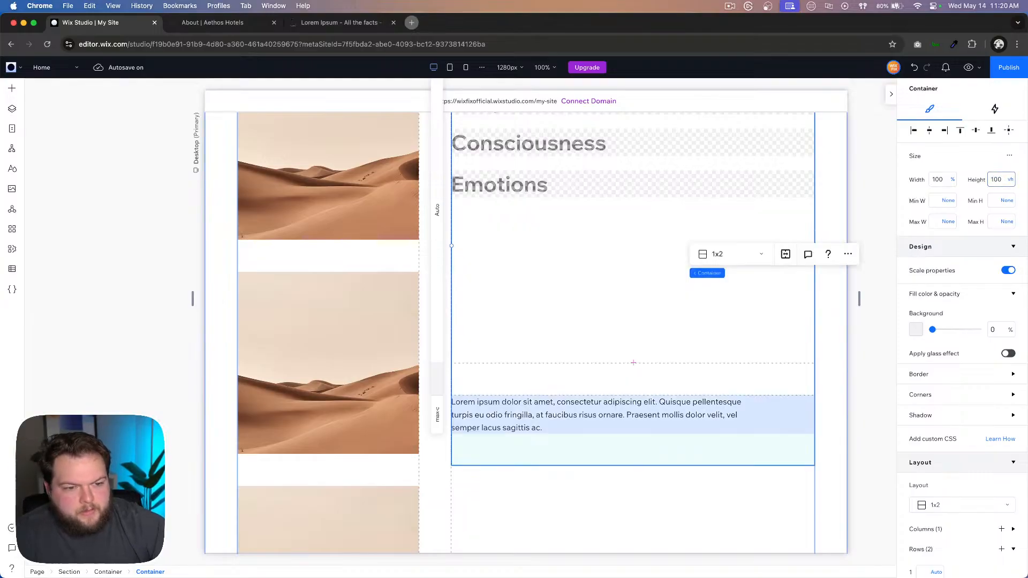
Step: Preview the page to check how the sticky headings and paragraph behave as the images scroll, and return to editing
{"action": "scroll", "coordinate": [562, 248], "scroll_direction": "up", "scroll_amount": 7}
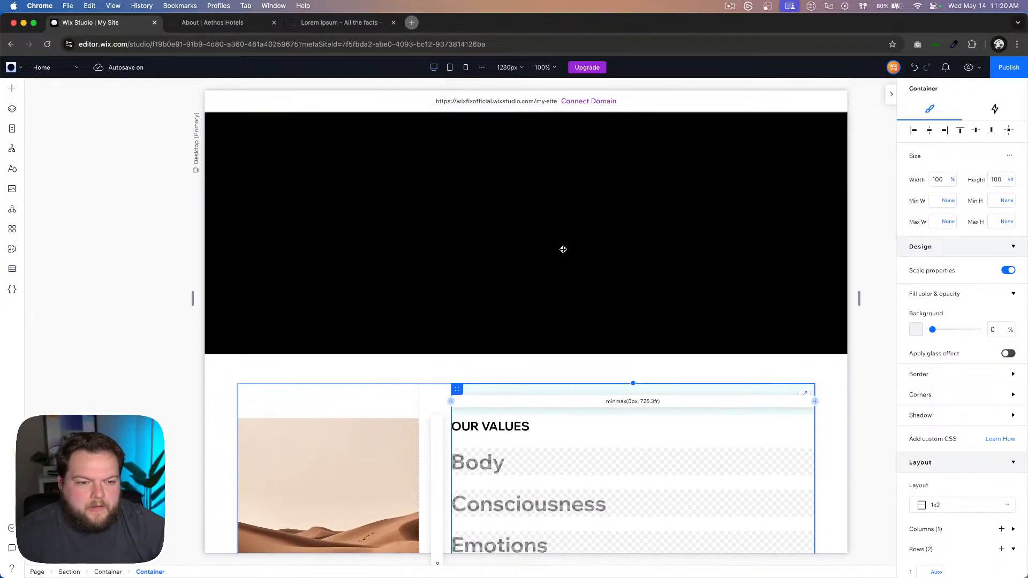
{"action": "scroll", "coordinate": [562, 247], "scroll_direction": "down", "scroll_amount": 3}
{"action": "scroll", "coordinate": [619, 315], "scroll_direction": "down", "scroll_amount": 3}
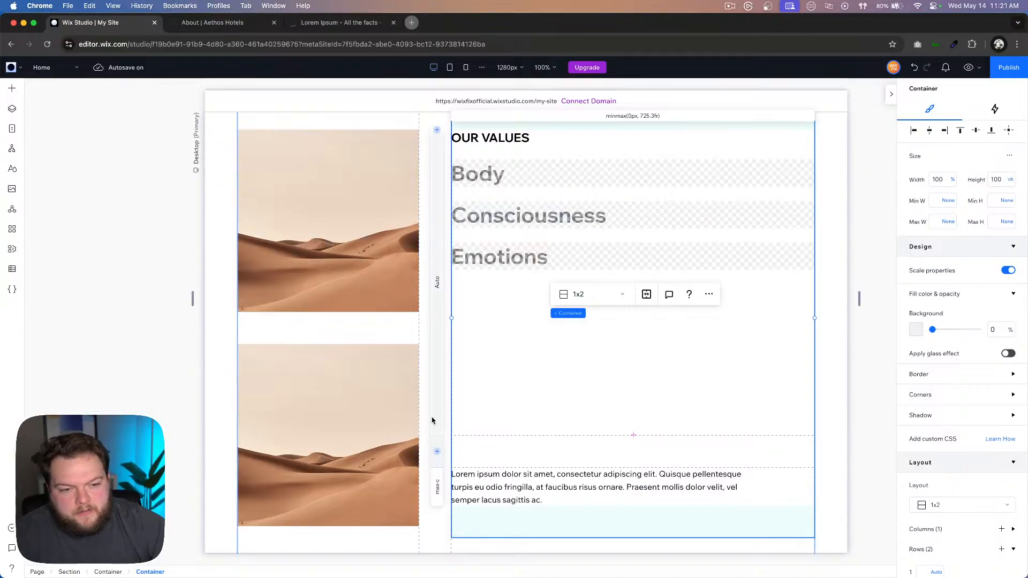
{"action": "left_click", "coordinate": [968, 68]}
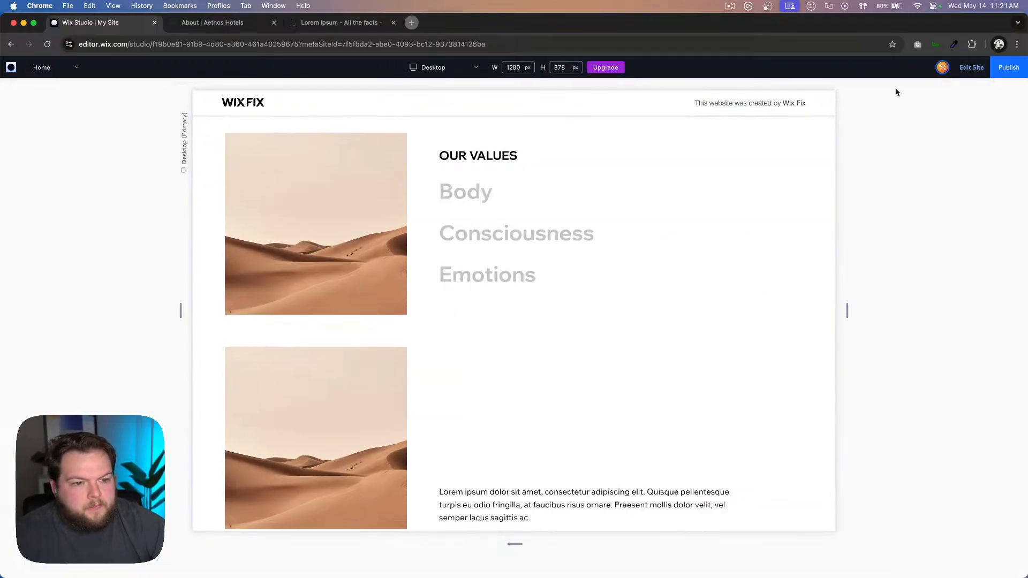
{"action": "scroll", "coordinate": [622, 267], "scroll_direction": "down", "scroll_amount": 5}
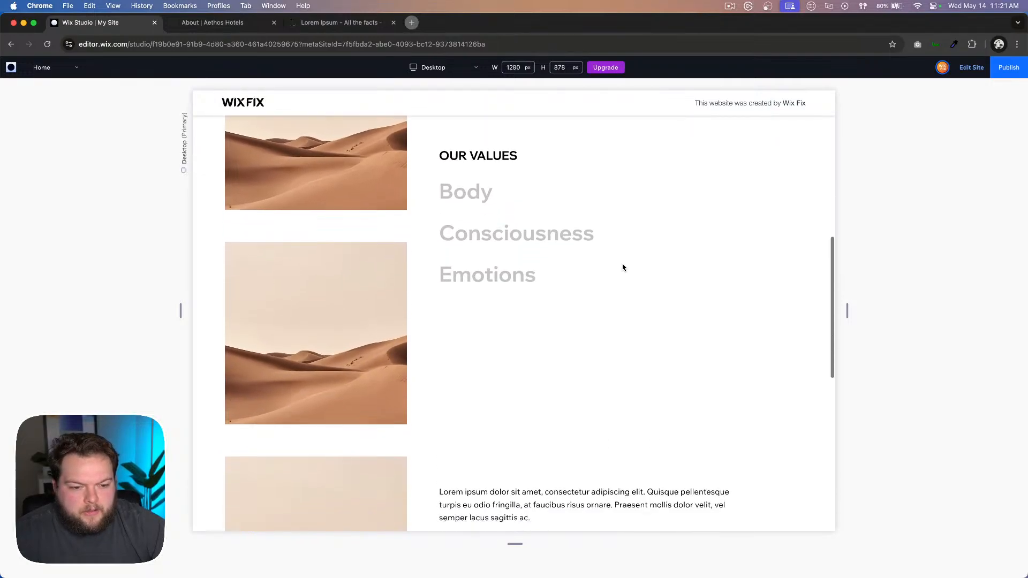
{"action": "scroll", "coordinate": [623, 267], "scroll_direction": "down", "scroll_amount": 3}
{"action": "scroll", "coordinate": [622, 267], "scroll_direction": "up", "scroll_amount": 5}
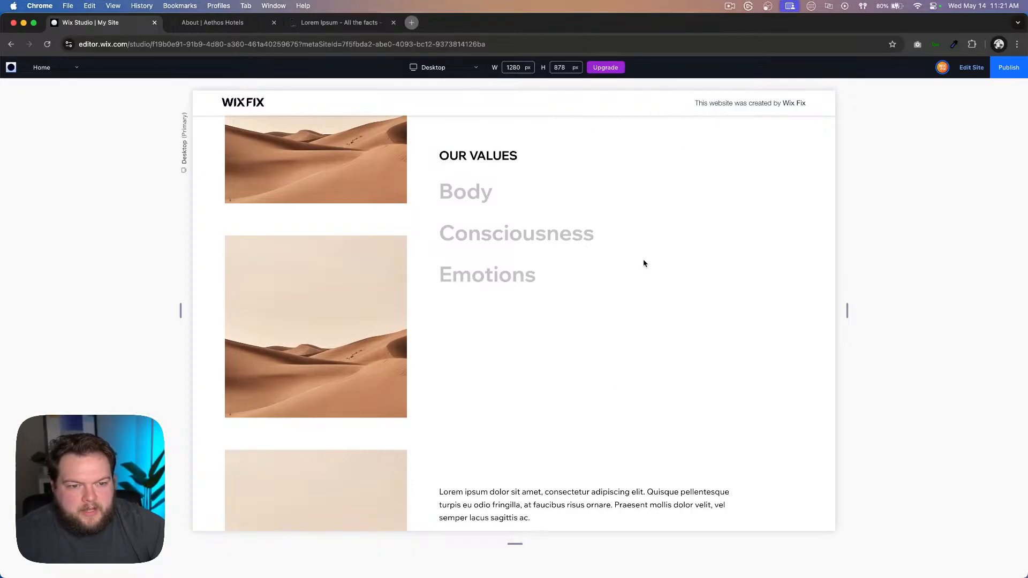
{"action": "scroll", "coordinate": [615, 374], "scroll_direction": "down", "scroll_amount": 1}
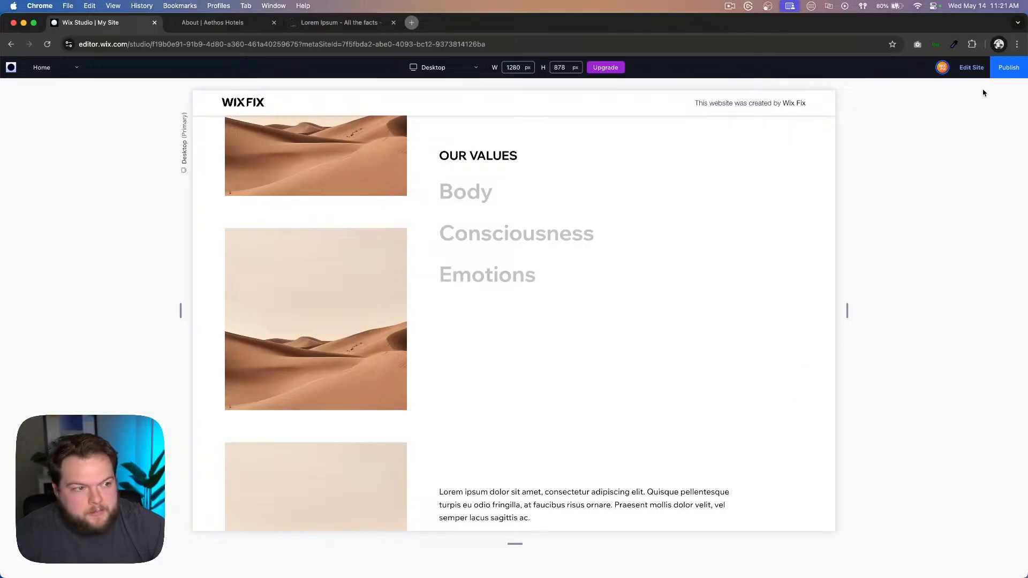
{"action": "left_click", "coordinate": [971, 67]}
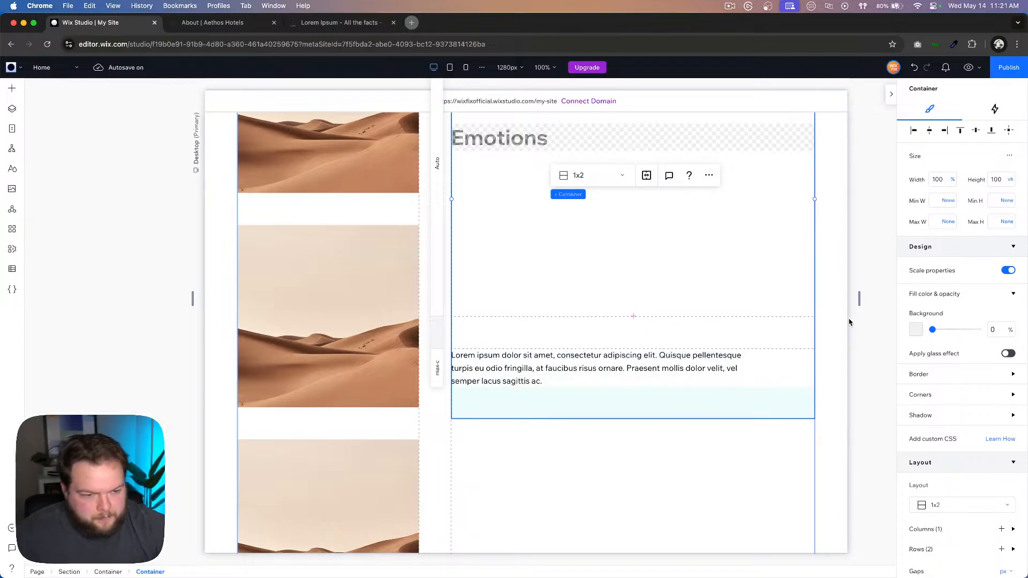
Step: Turn off stretching on the sticky container that holds the headings and the multi-state box
{"action": "scroll", "coordinate": [546, 310], "scroll_direction": "up", "scroll_amount": 3}
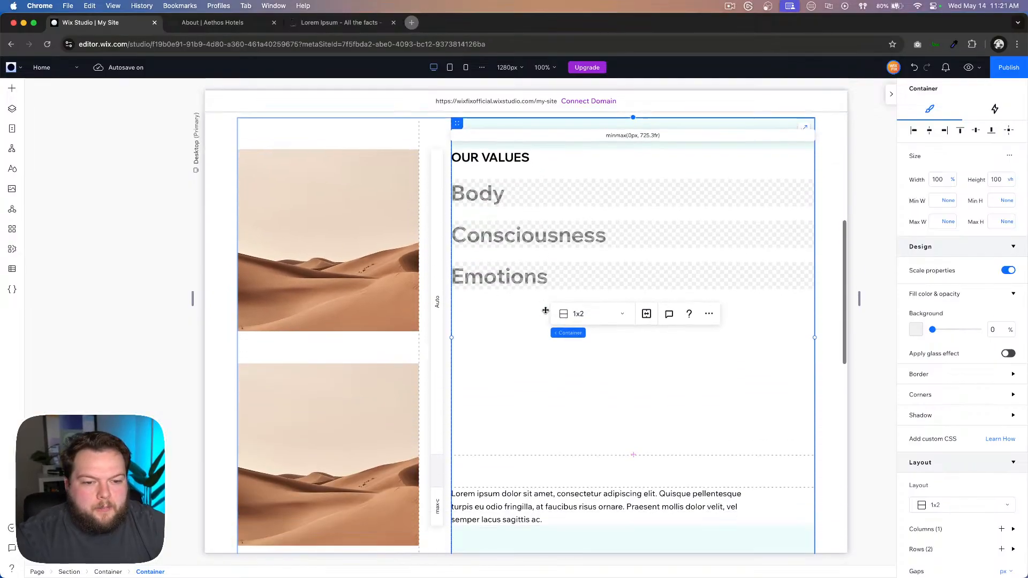
{"action": "scroll", "coordinate": [544, 308], "scroll_direction": "up", "scroll_amount": 3}
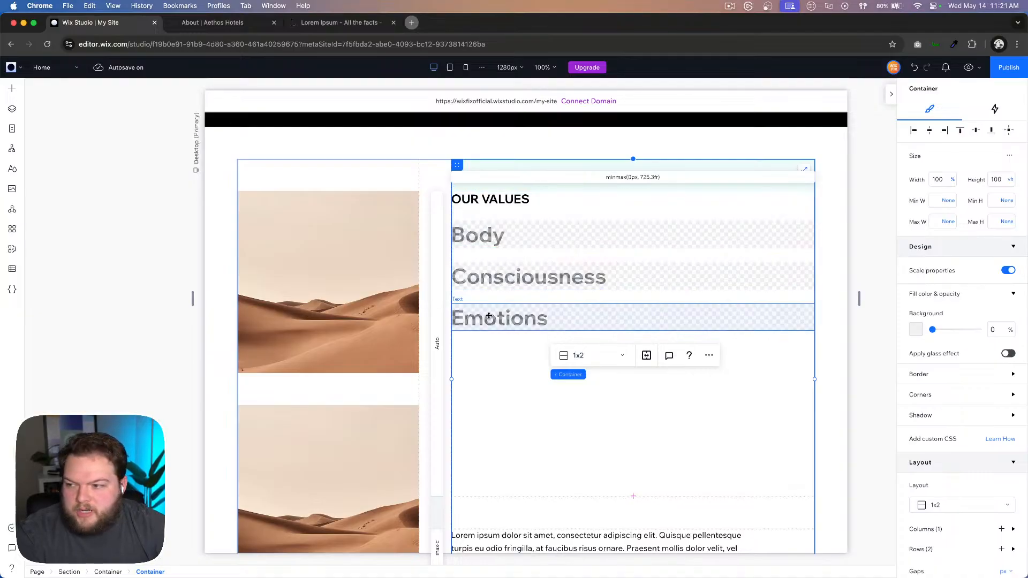
{"action": "scroll", "coordinate": [669, 324], "scroll_direction": "down", "scroll_amount": 5}
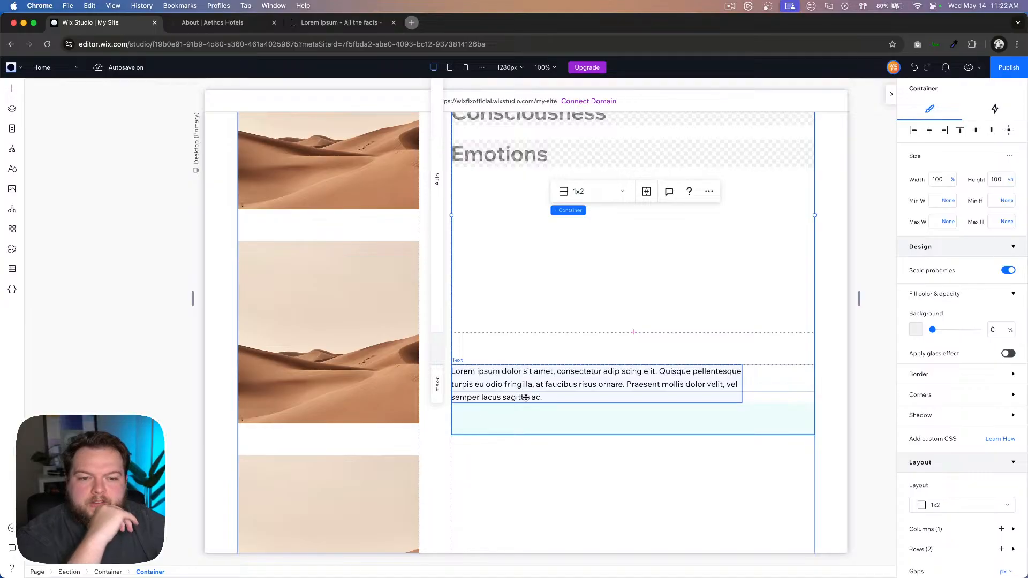
{"action": "scroll", "coordinate": [589, 336], "scroll_direction": "up", "scroll_amount": 5}
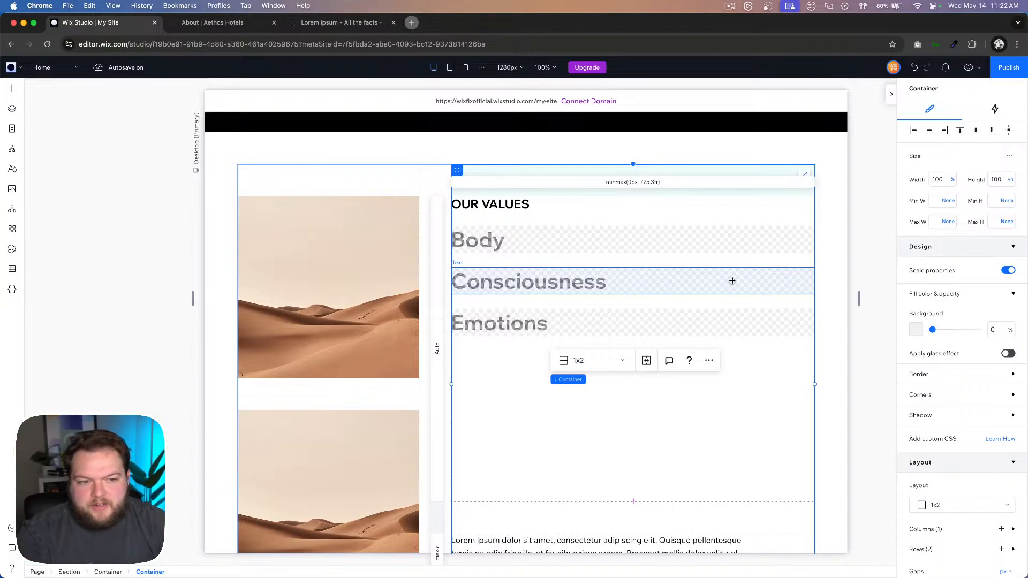
{"action": "left_click", "coordinate": [752, 416]}
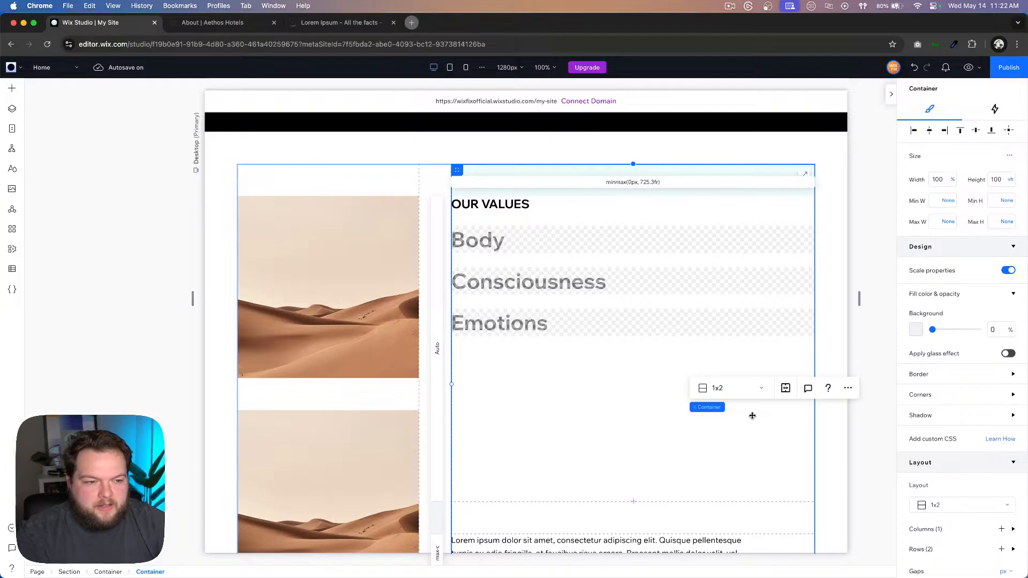
{"action": "left_click", "coordinate": [805, 175]}
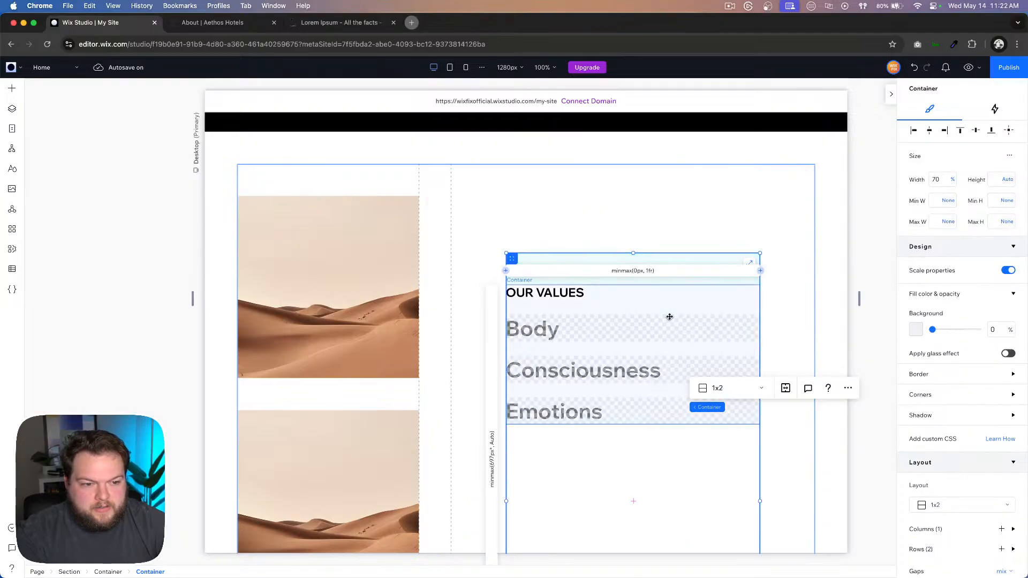
{"action": "scroll", "coordinate": [668, 320], "scroll_direction": "down", "scroll_amount": 2}
{"action": "scroll", "coordinate": [667, 320], "scroll_direction": "up", "scroll_amount": 4}
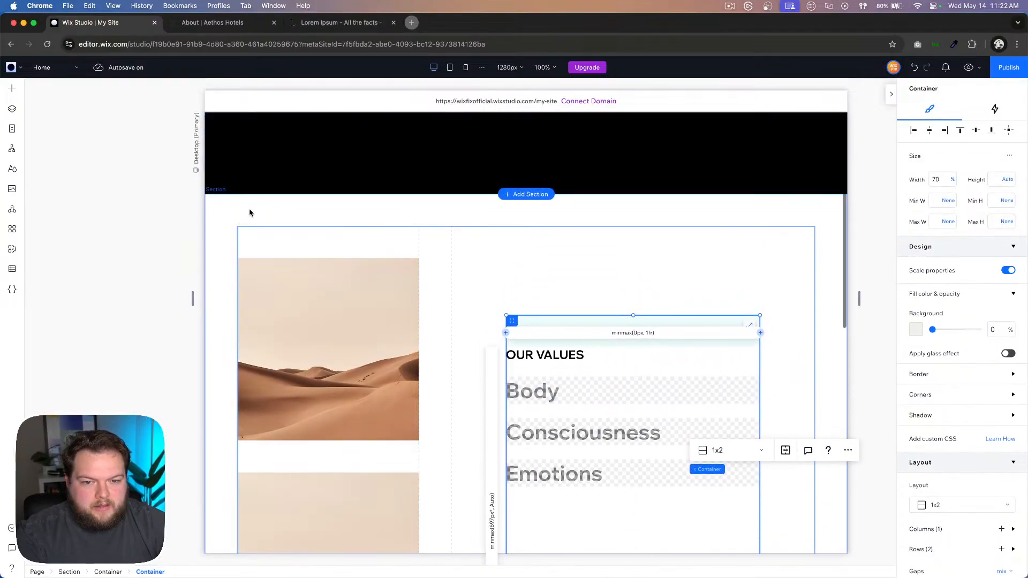
Step: Duplicate the whole section containing the desert images and the OUR VALUES content
{"action": "left_click", "coordinate": [244, 213]}
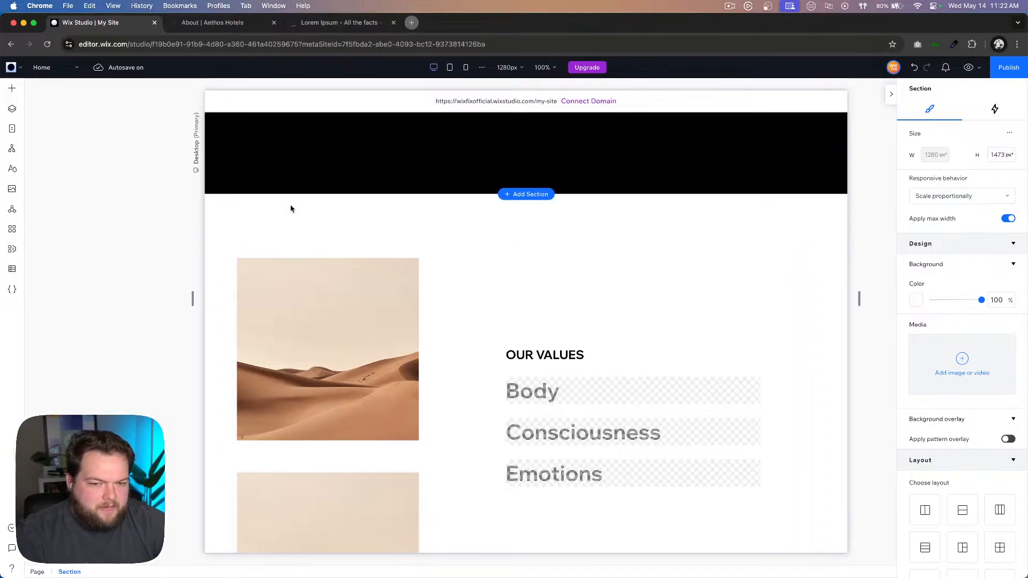
{"action": "scroll", "coordinate": [539, 275], "scroll_direction": "down", "scroll_amount": 15}
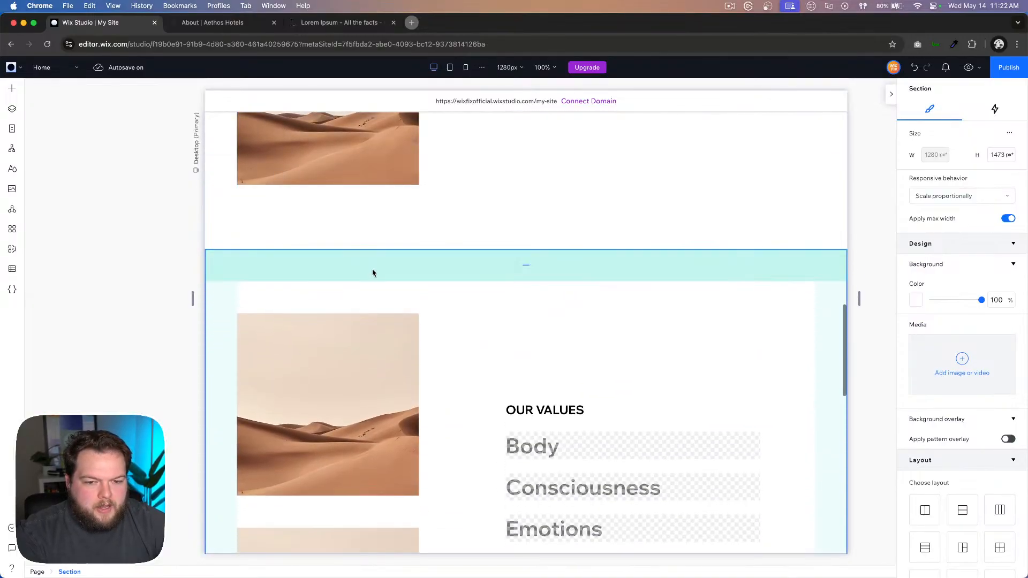
{"action": "scroll", "coordinate": [371, 271], "scroll_direction": "up", "scroll_amount": 2}
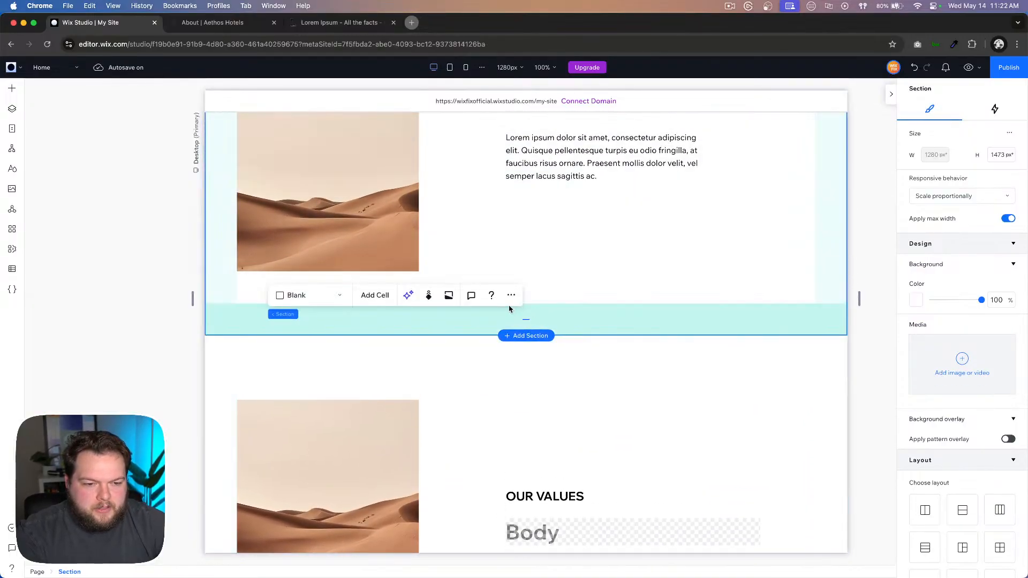
Step: Hide the original section and delete the OUR VALUES container with its headings and multi-state box from the duplicate
{"action": "right_click", "coordinate": [509, 309]}
{"action": "left_click", "coordinate": [565, 237]}
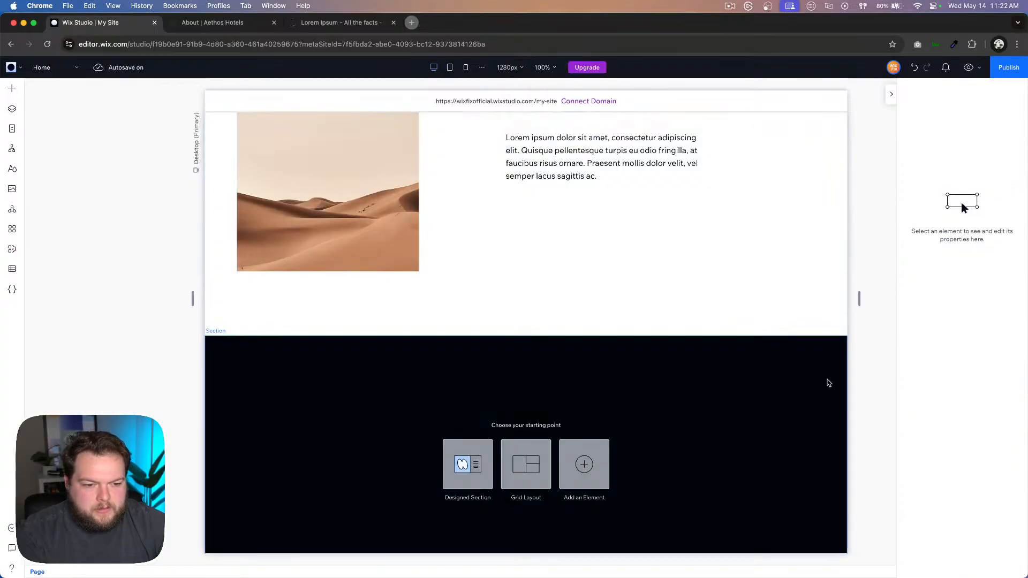
{"action": "scroll", "coordinate": [828, 383], "scroll_direction": "up", "scroll_amount": 10}
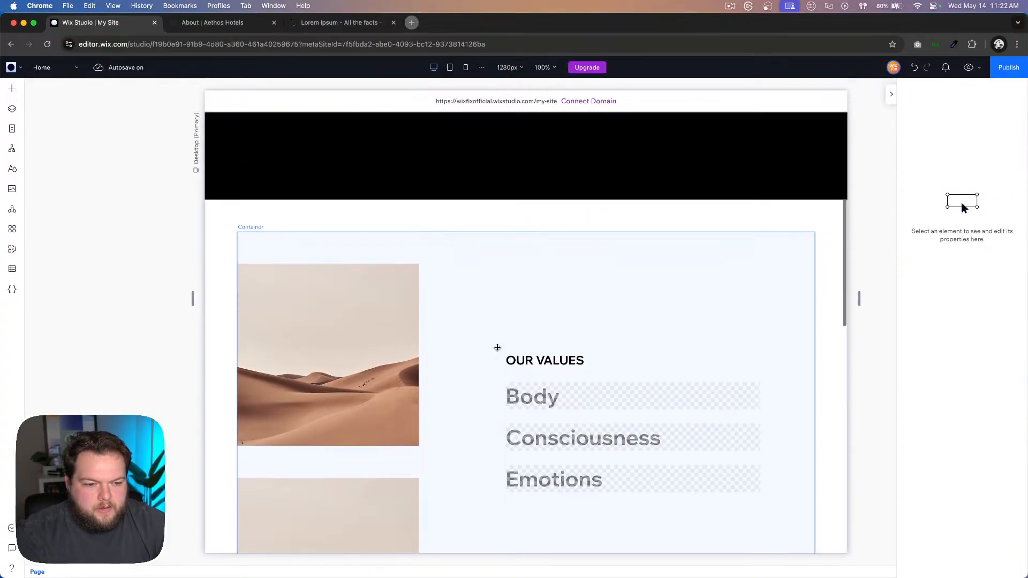
{"action": "scroll", "coordinate": [497, 347], "scroll_direction": "down", "scroll_amount": 2}
{"action": "left_click", "coordinate": [531, 276]}
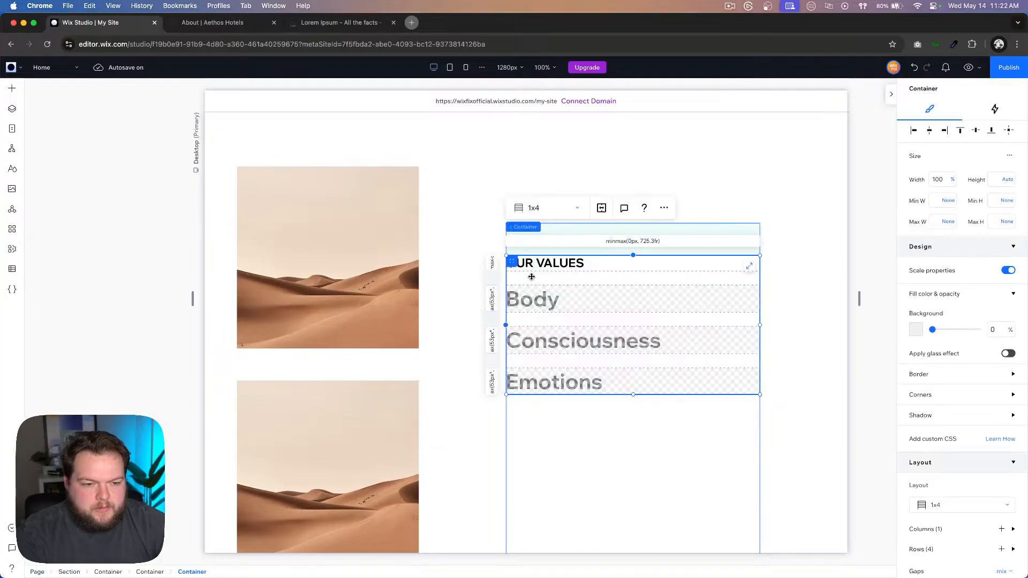
{"action": "left_click", "coordinate": [568, 229]}
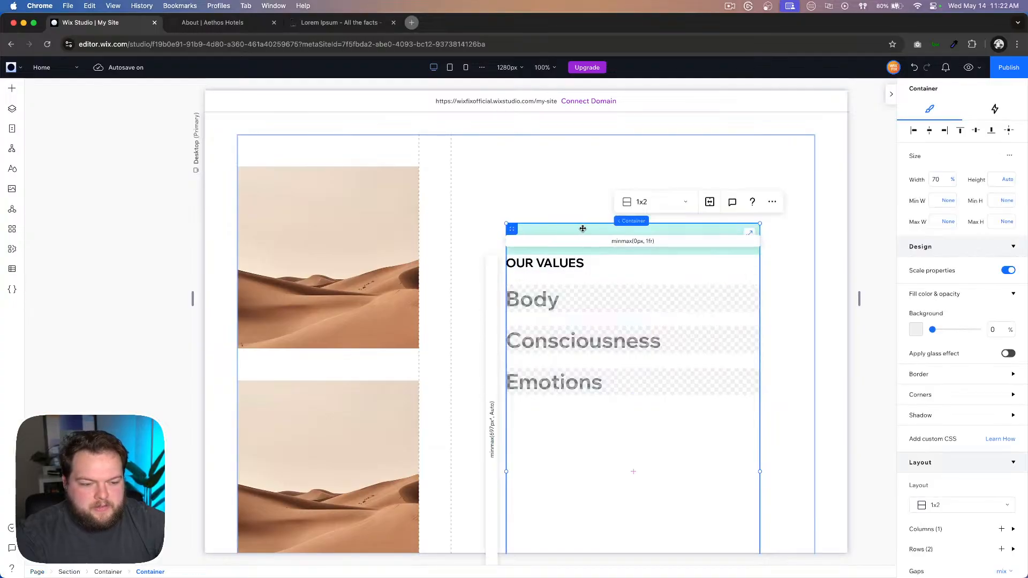
{"action": "key", "text": "Delete"}
Step: Add a multi-state box to the duplicated section and position it in the empty column beside the desert images
{"action": "left_click", "coordinate": [11, 95]}
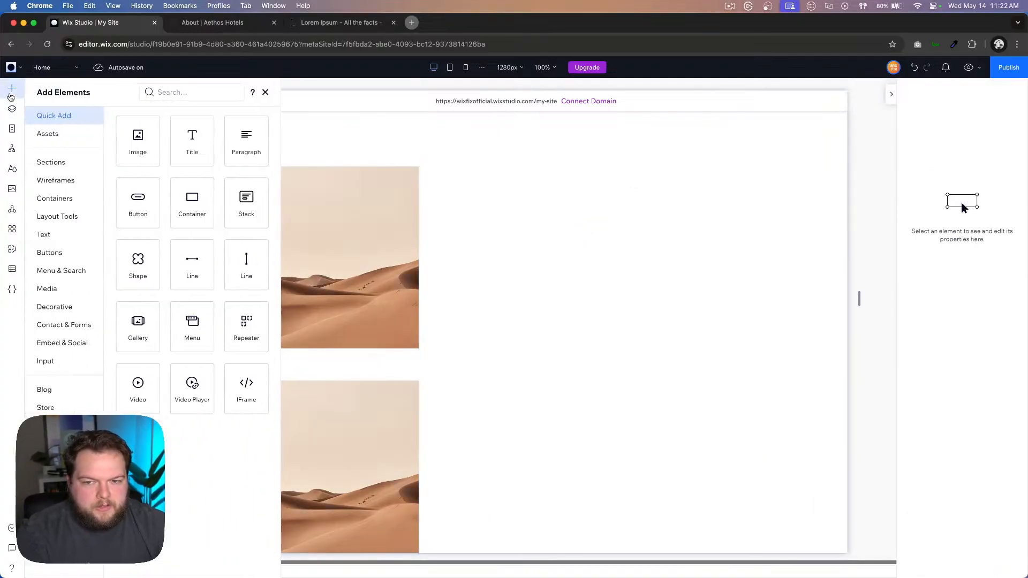
{"action": "left_click", "coordinate": [68, 138]}
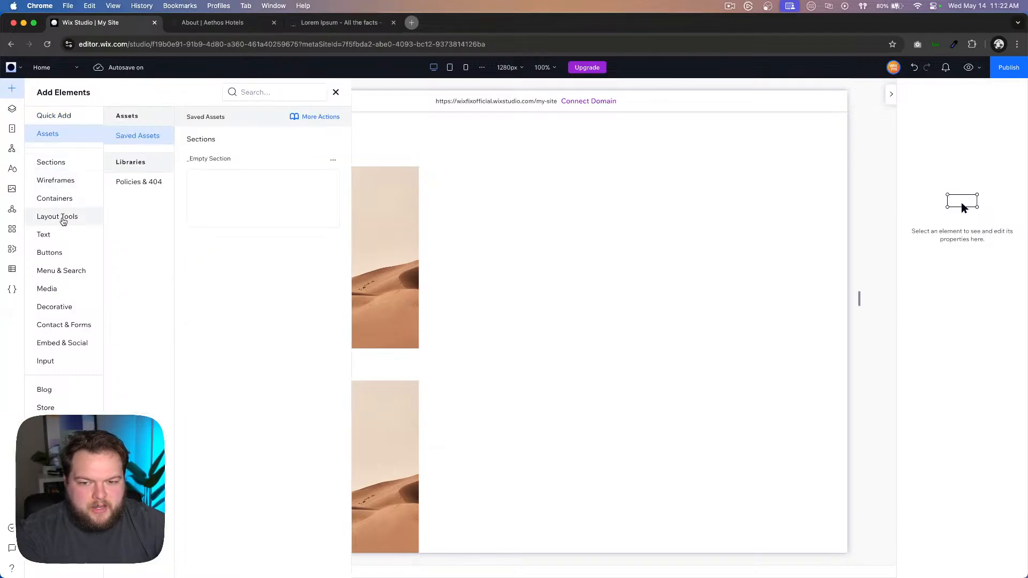
{"action": "left_click", "coordinate": [63, 221]}
{"action": "left_click", "coordinate": [294, 188]}
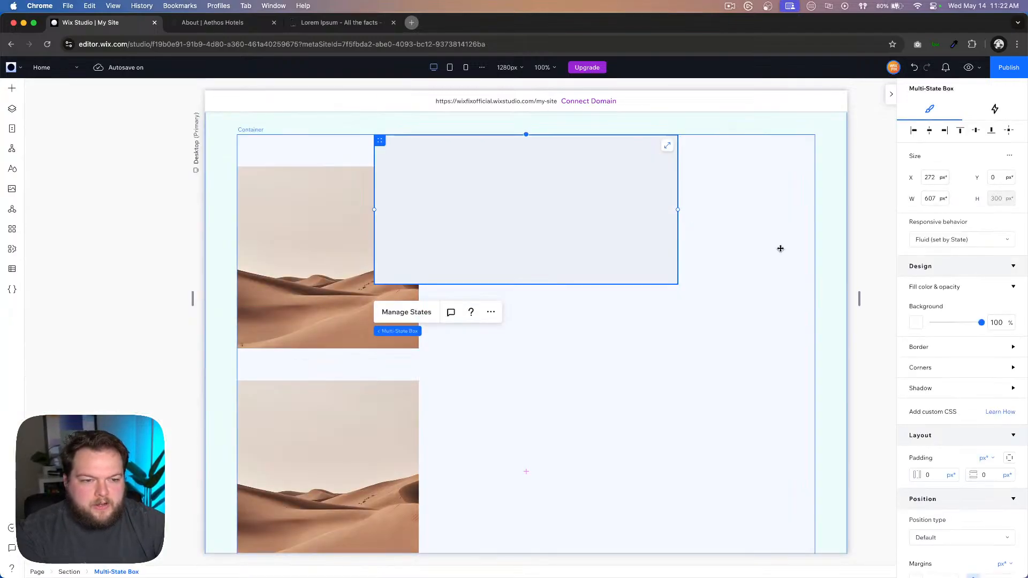
{"action": "left_click_drag", "start_coordinate": [560, 179], "coordinate": [649, 217]}
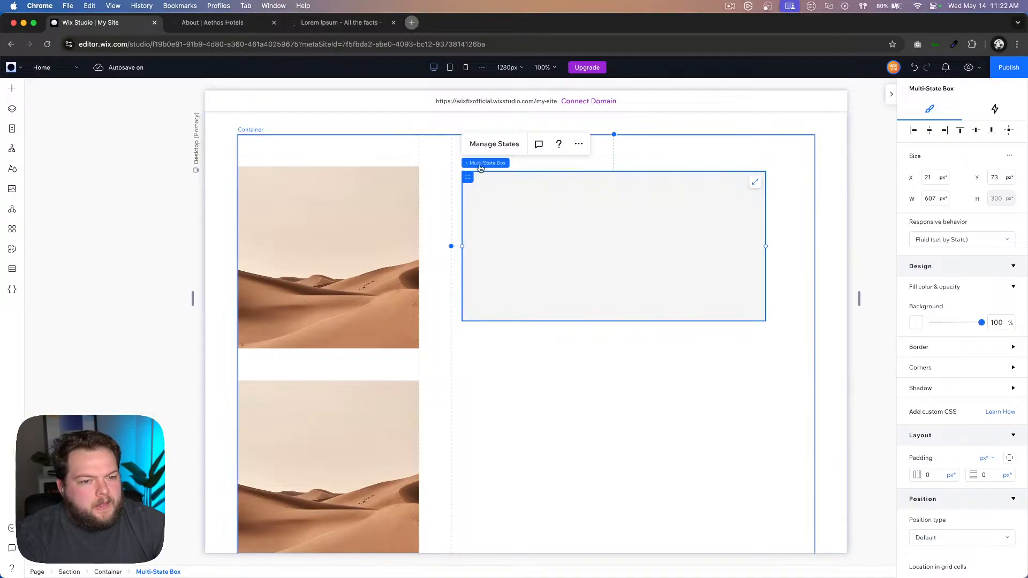
Step: Place the new multi-state box in a container with 64 px of vertical padding
{"action": "left_click", "coordinate": [579, 144]}
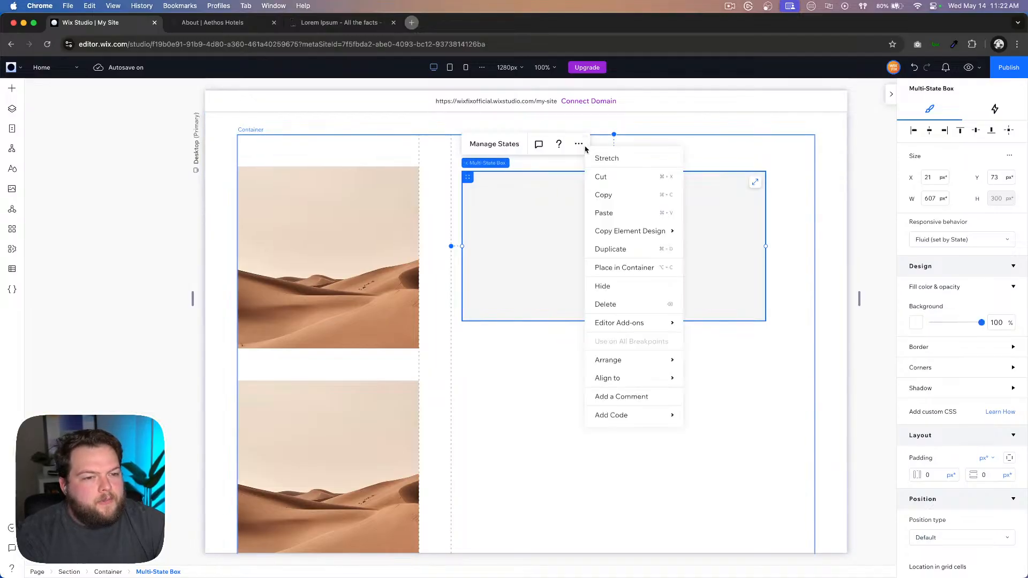
{"action": "left_click", "coordinate": [608, 268]}
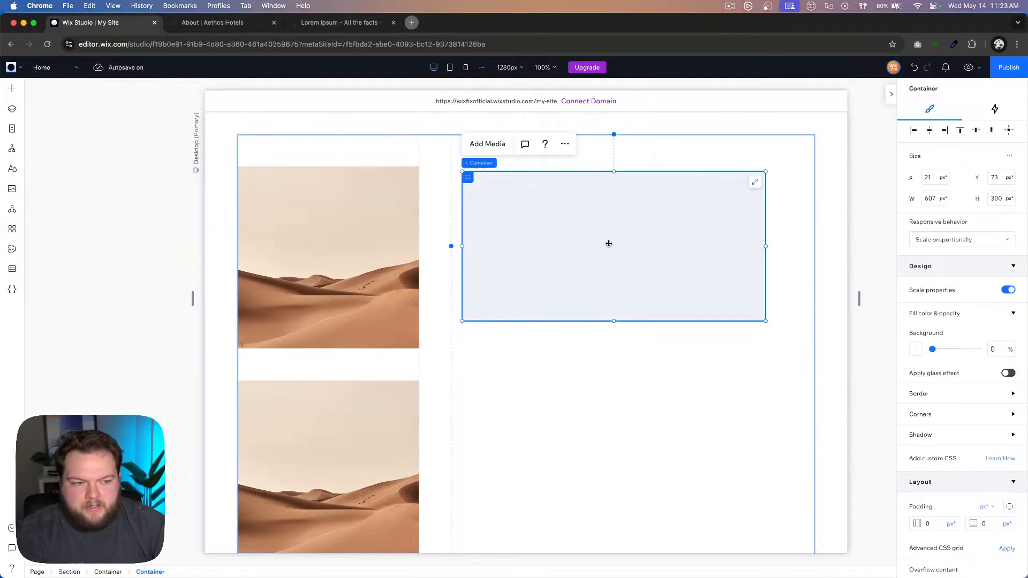
{"action": "scroll", "coordinate": [953, 421], "scroll_direction": "down", "scroll_amount": 3}
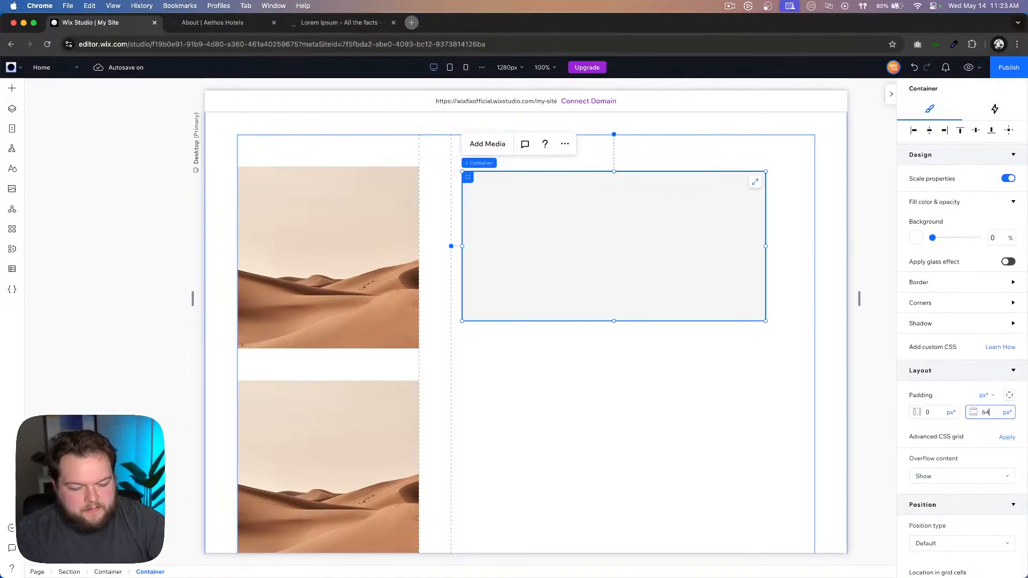
{"action": "key", "text": "Return"}
{"action": "left_click", "coordinate": [510, 264]}
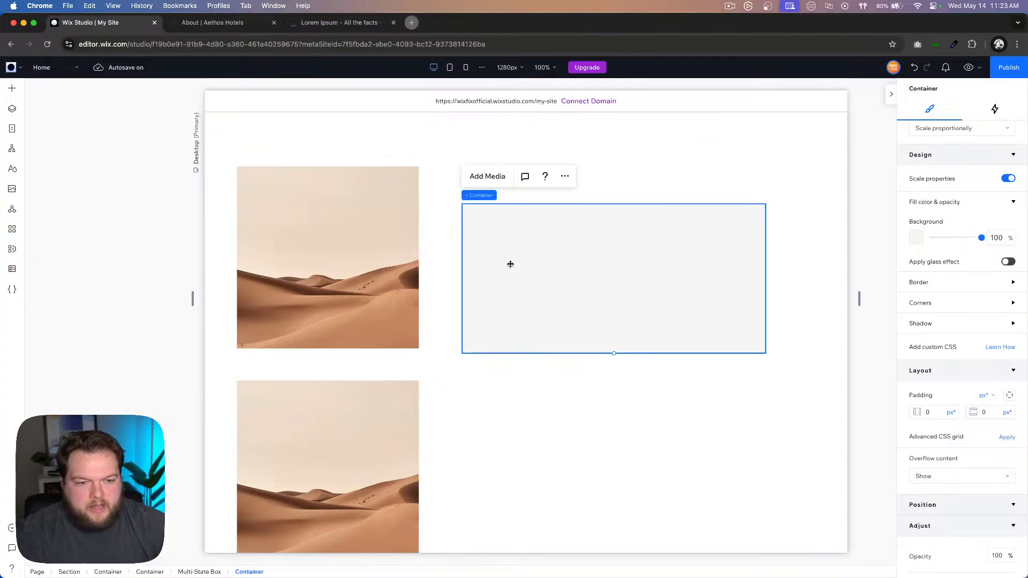
{"action": "left_click", "coordinate": [601, 193]}
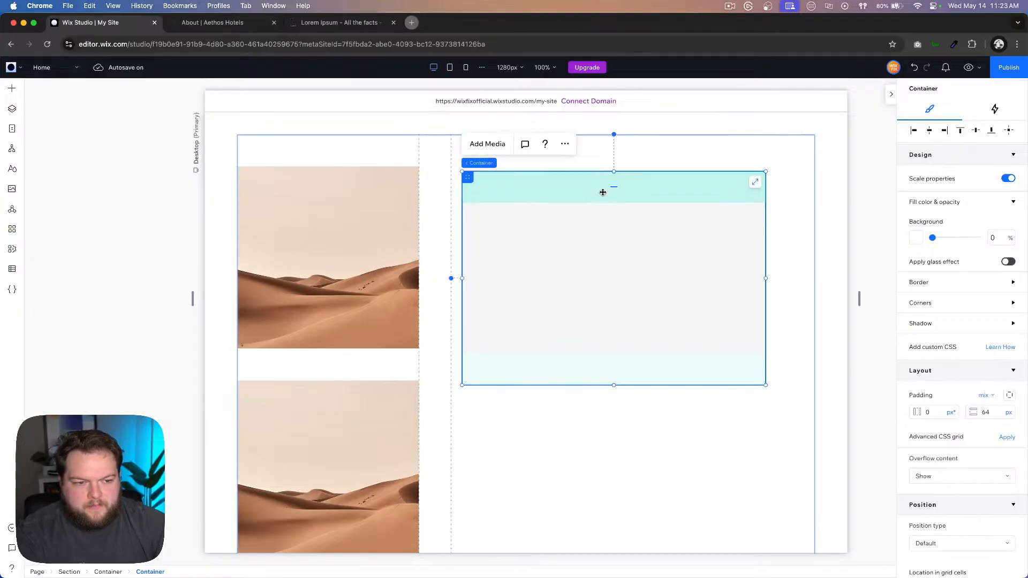
Step: Size the container around the multi-state box to 100% width and 100 vh height
{"action": "scroll", "coordinate": [890, 198], "scroll_direction": "up", "scroll_amount": 1}
{"action": "scroll", "coordinate": [959, 213], "scroll_direction": "up", "scroll_amount": 3}
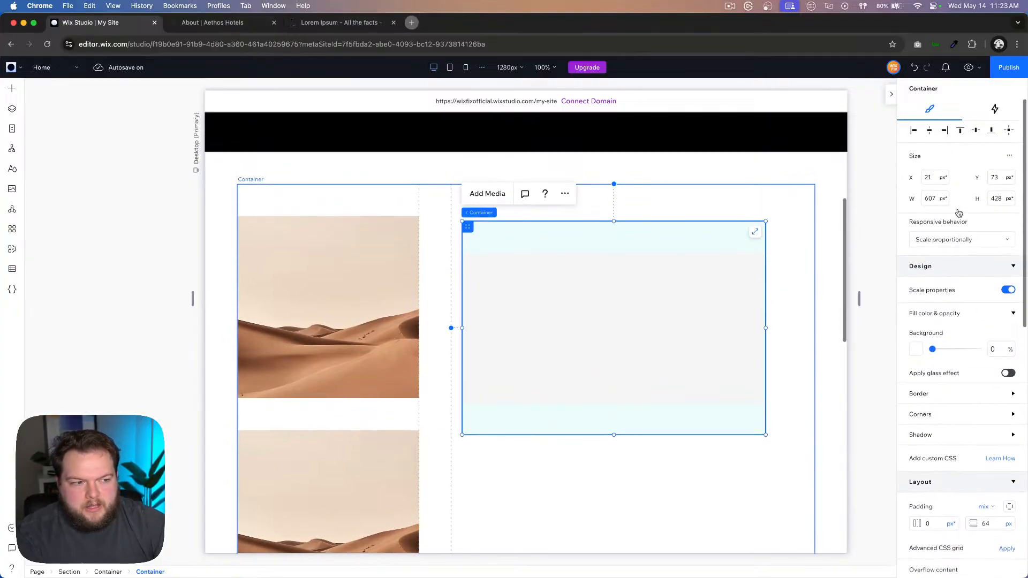
{"action": "key", "text": "alt+a"}
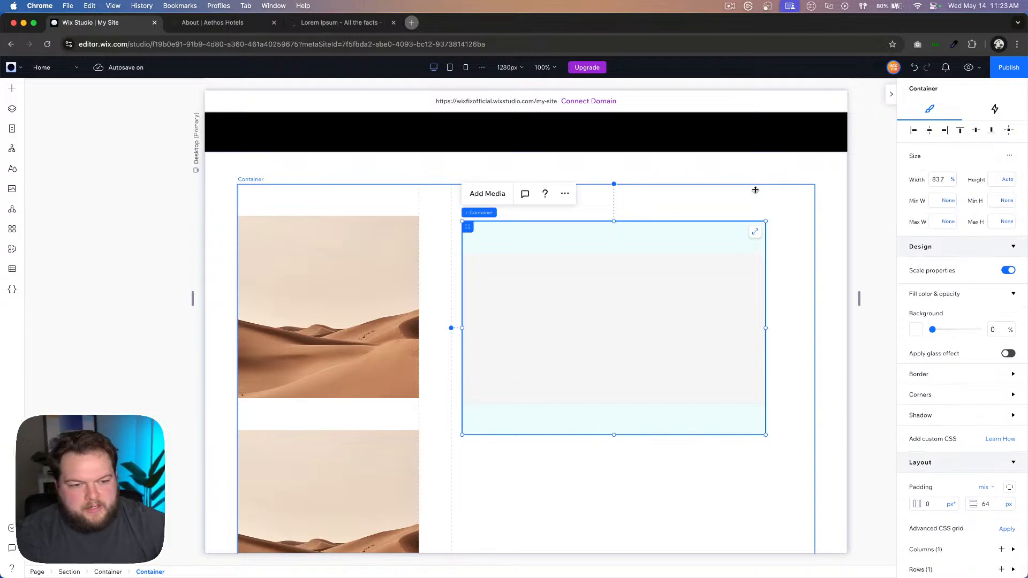
{"action": "left_click", "coordinate": [939, 181]}
{"action": "type", "text": "100"}
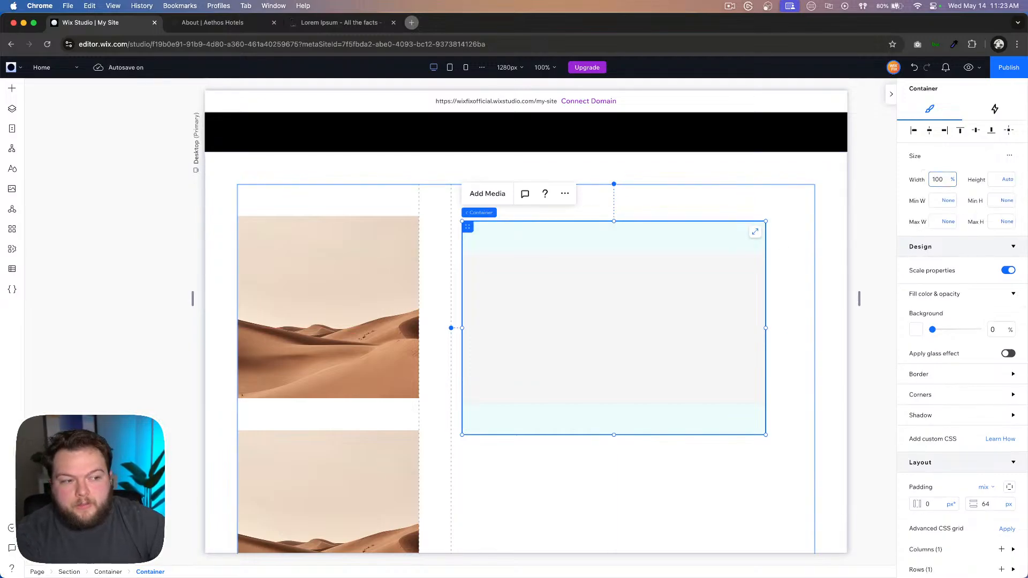
{"action": "key", "text": "Return"}
{"action": "left_click", "coordinate": [999, 180]}
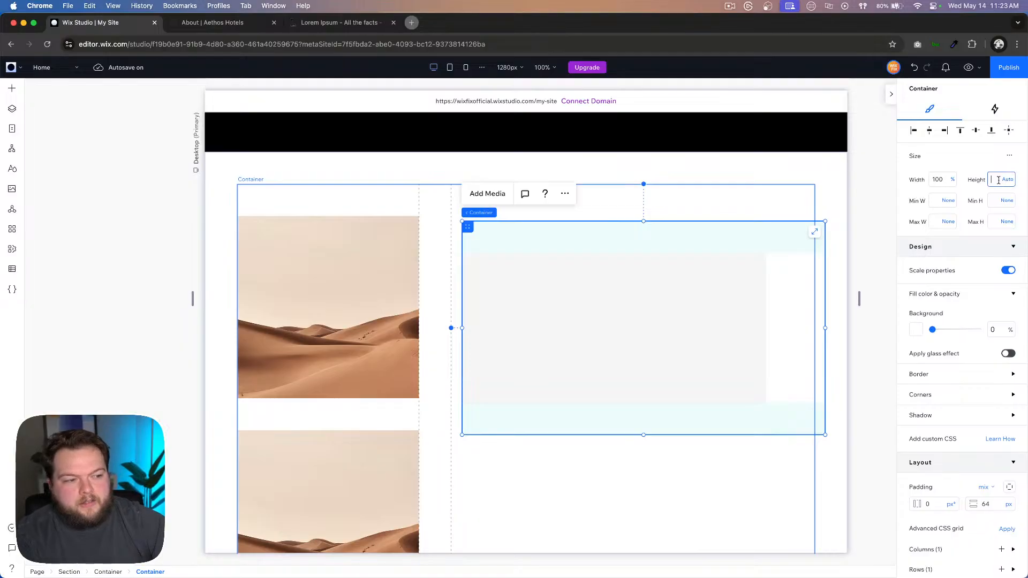
{"action": "type", "text": "100 "}
{"action": "type", "text": "vh"}
{"action": "key", "text": "Return"}
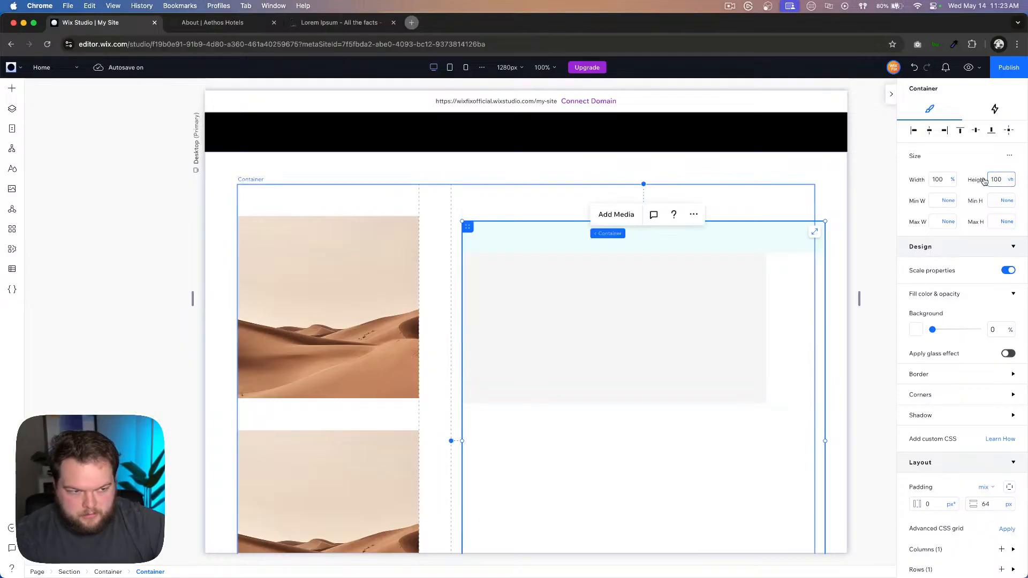
Step: Align that container to the left and top of its grid cell and make its position sticky
{"action": "left_click", "coordinate": [914, 132]}
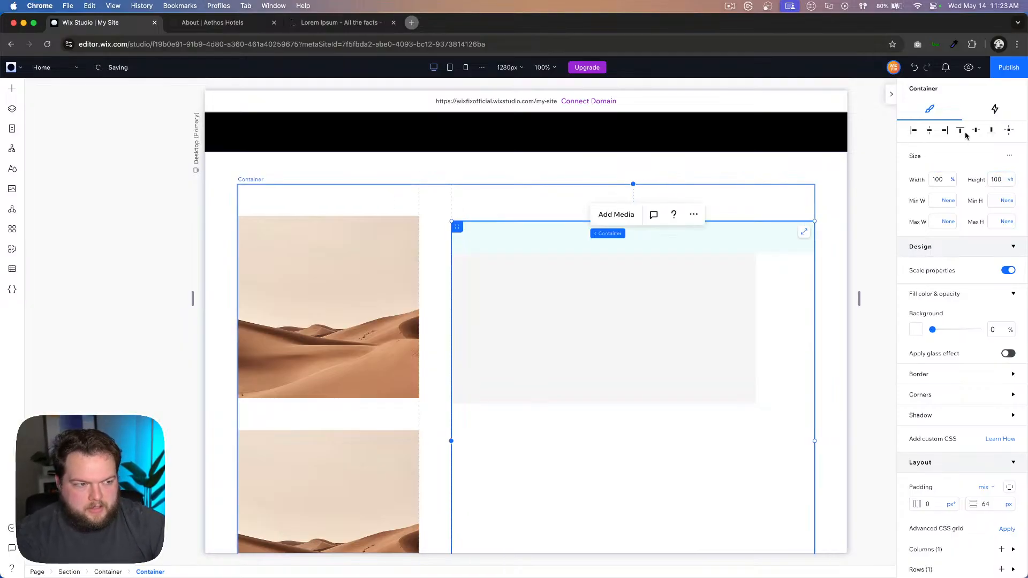
{"action": "left_click", "coordinate": [960, 130]}
{"action": "scroll", "coordinate": [936, 369], "scroll_direction": "down", "scroll_amount": 2}
{"action": "scroll", "coordinate": [936, 369], "scroll_direction": "down", "scroll_amount": 8}
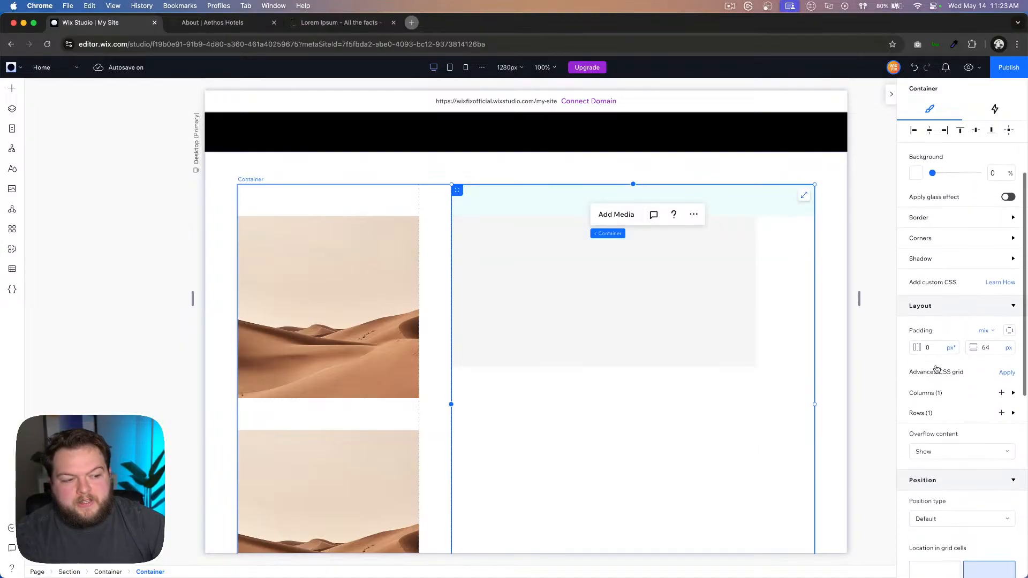
{"action": "left_click", "coordinate": [926, 447]}
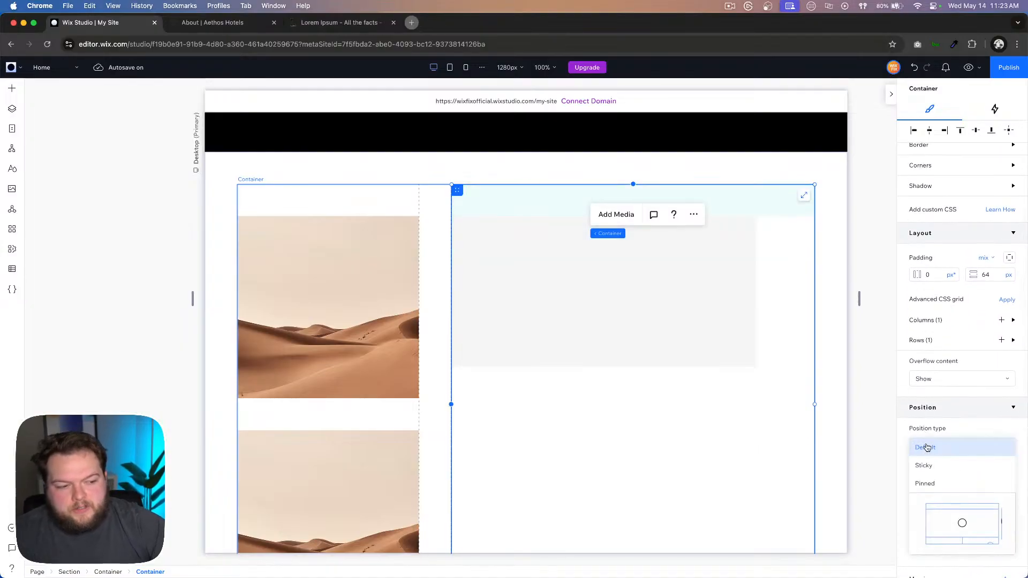
{"action": "left_click", "coordinate": [931, 465]}
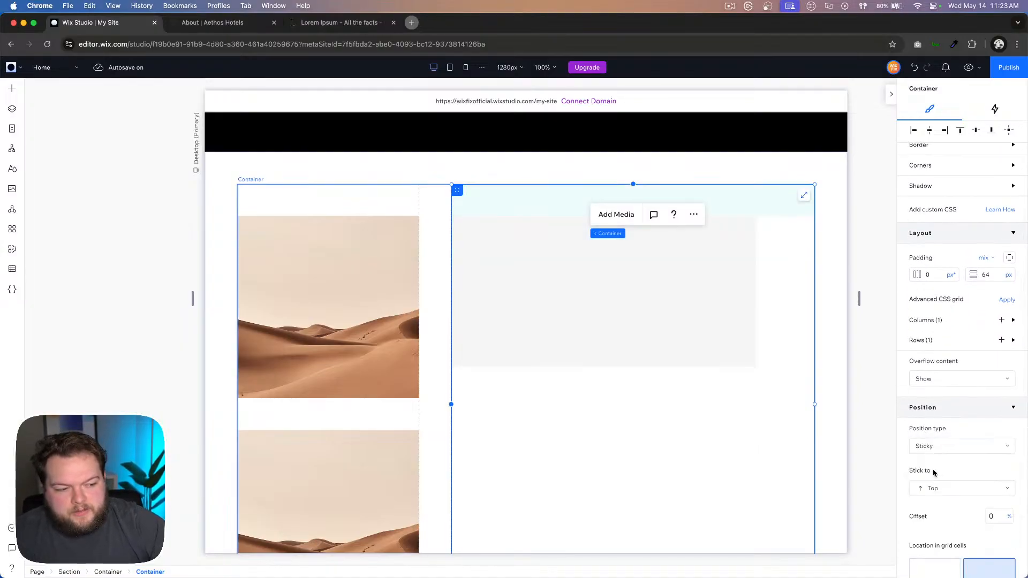
Step: Set the width of the multi-state box inside the sticky container to 100%
{"action": "left_click", "coordinate": [559, 292]}
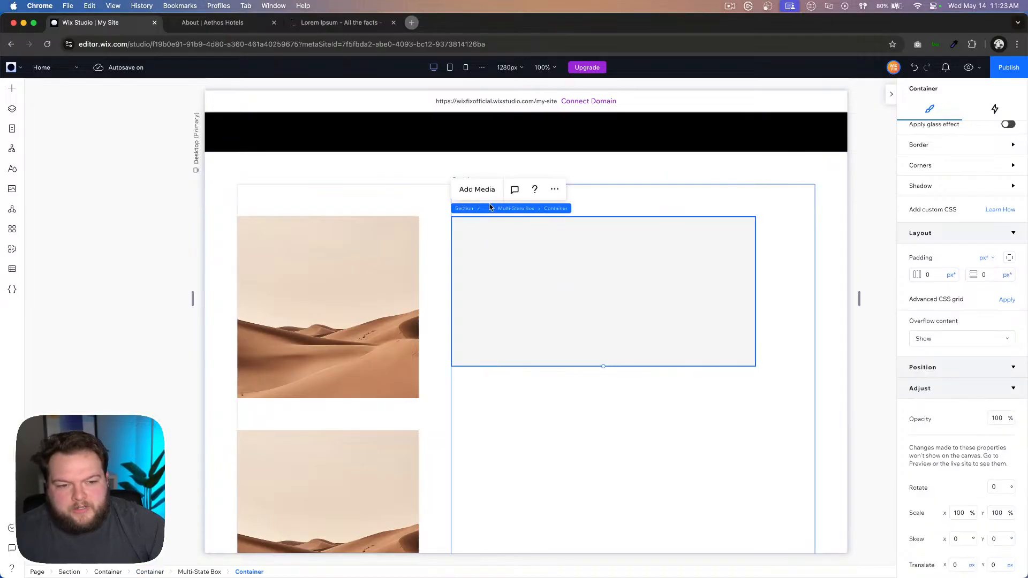
{"action": "left_click", "coordinate": [522, 210]}
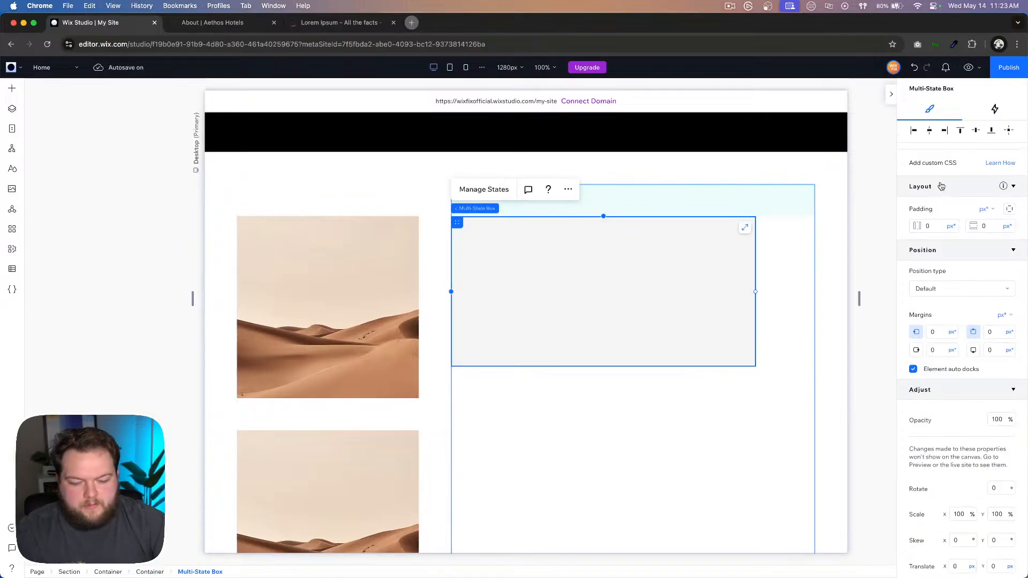
{"action": "scroll", "coordinate": [942, 187], "scroll_direction": "up", "scroll_amount": 5}
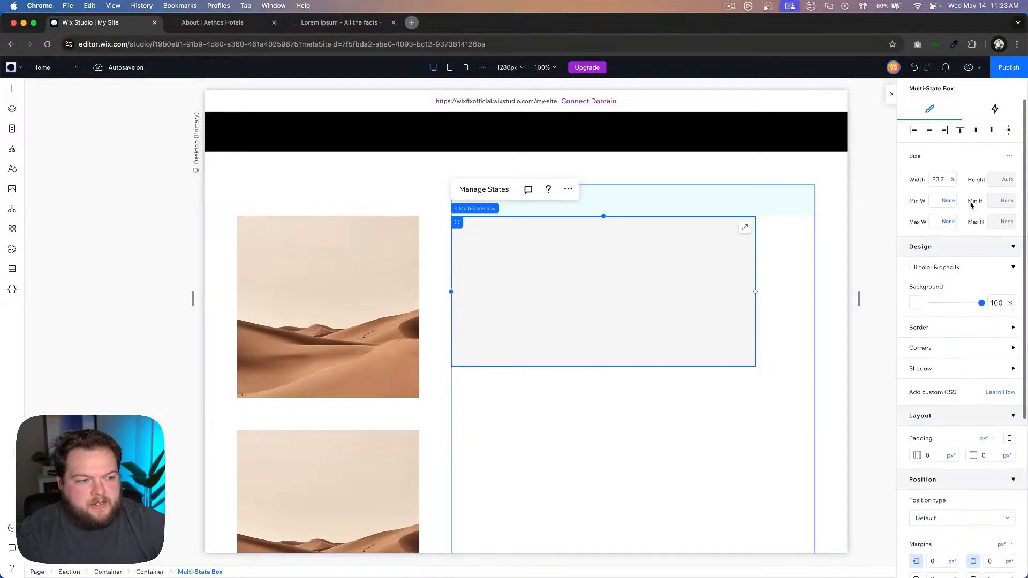
{"action": "left_click", "coordinate": [942, 185]}
{"action": "type", "text": "100"}
{"action": "key", "text": "Return"}
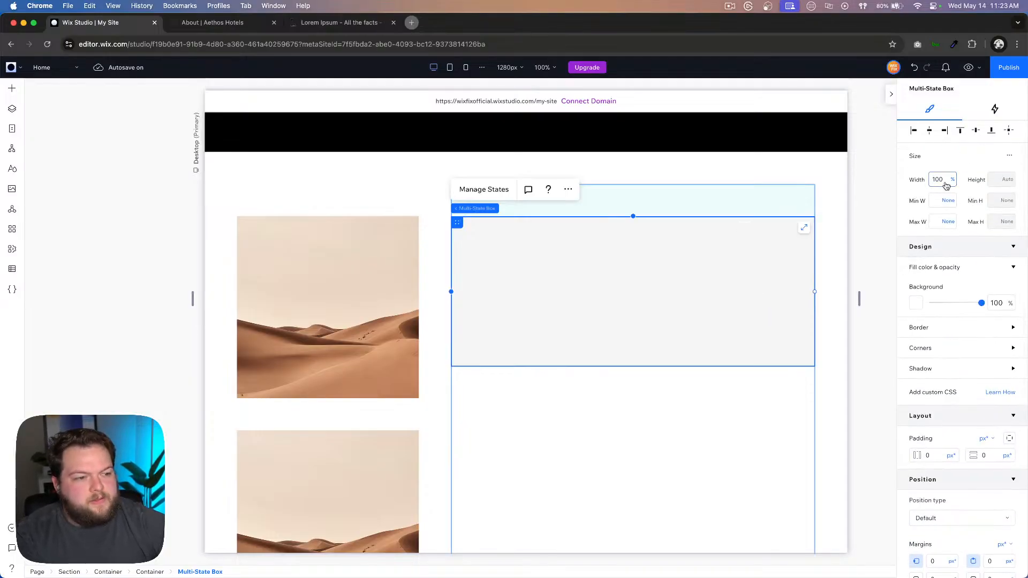
Step: Unhide the original section that holds the OUR VALUES headings
{"action": "left_click", "coordinate": [786, 207]}
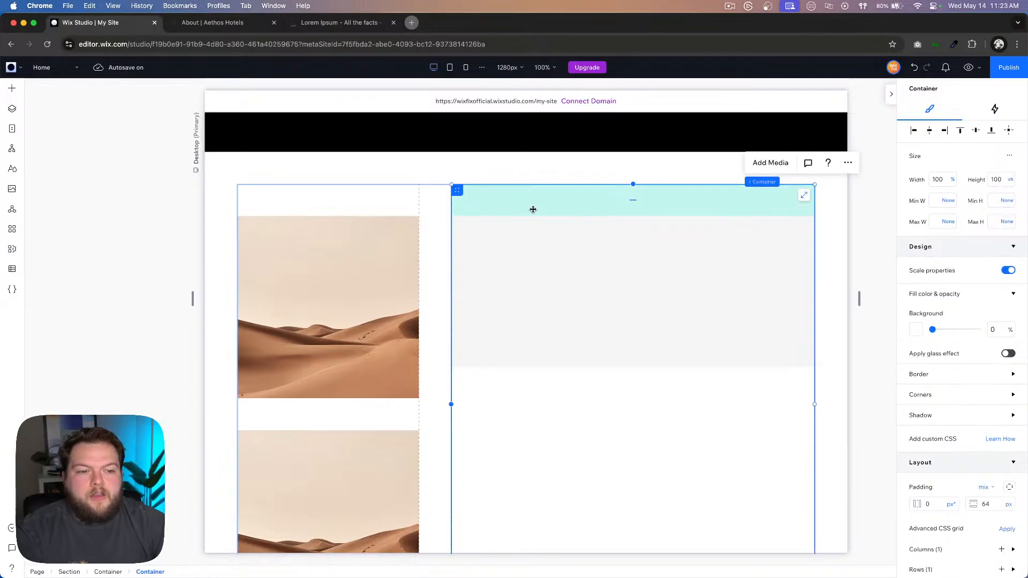
{"action": "scroll", "coordinate": [723, 200], "scroll_direction": "up", "scroll_amount": 1}
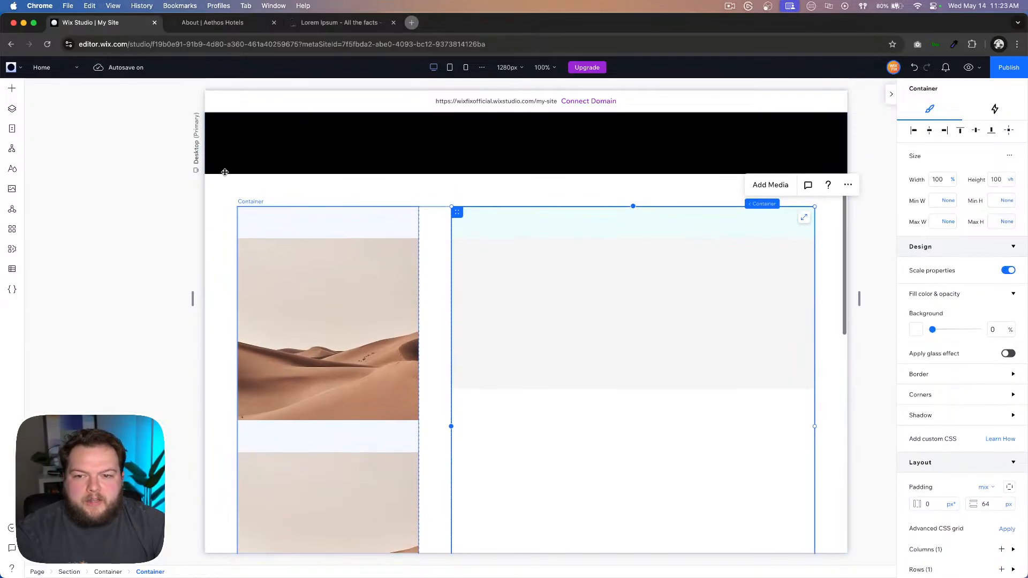
{"action": "left_click", "coordinate": [12, 109]}
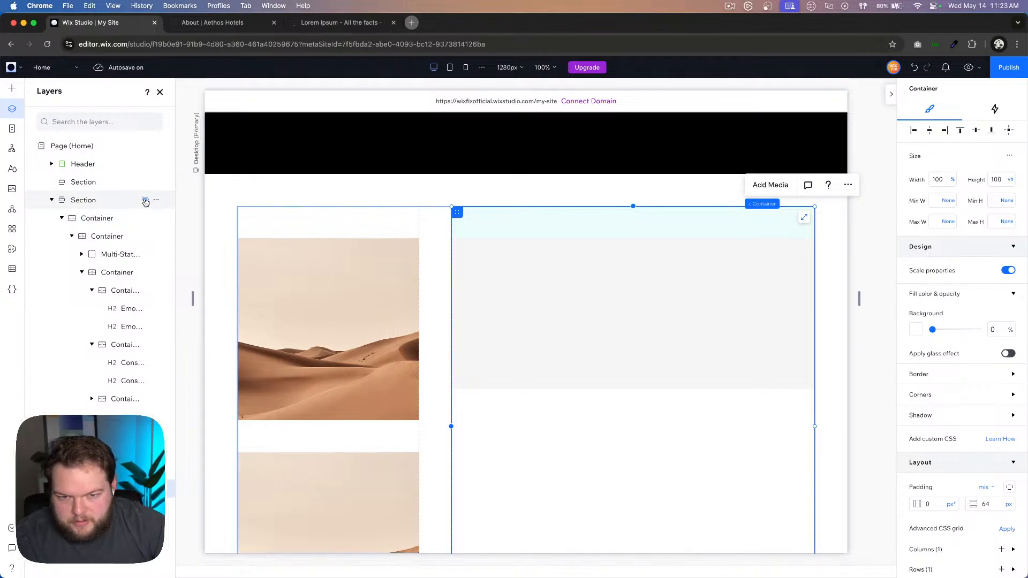
{"action": "left_click", "coordinate": [145, 200]}
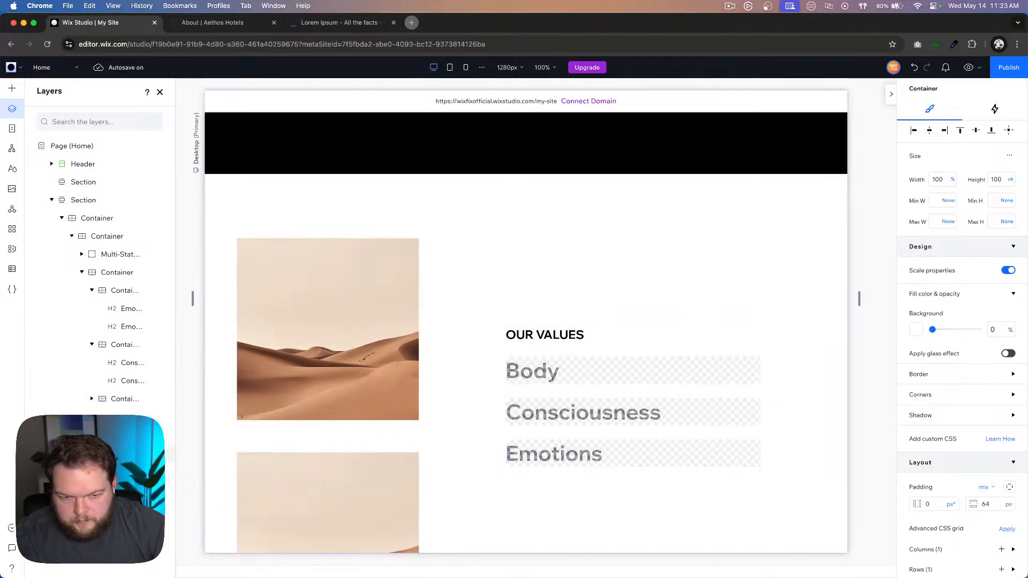
Step: Stretch the original section's 1x2 OUR VALUES container to fill the grid cell beside the images
{"action": "scroll", "coordinate": [505, 374], "scroll_direction": "up", "scroll_amount": 4}
{"action": "scroll", "coordinate": [574, 290], "scroll_direction": "down", "scroll_amount": 3}
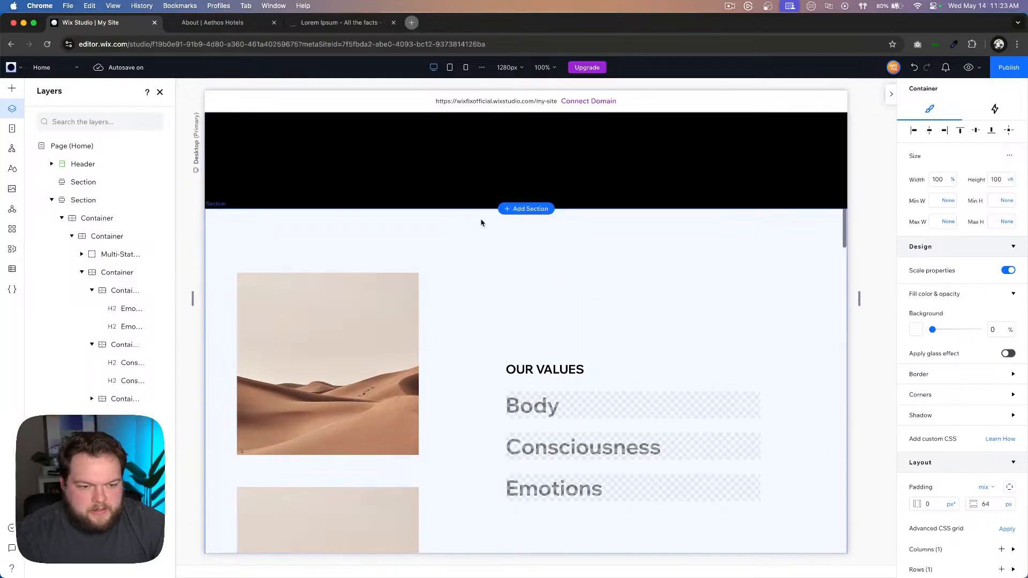
{"action": "left_click", "coordinate": [481, 223]}
{"action": "scroll", "coordinate": [583, 315], "scroll_direction": "down", "scroll_amount": 3}
{"action": "left_click", "coordinate": [667, 219]}
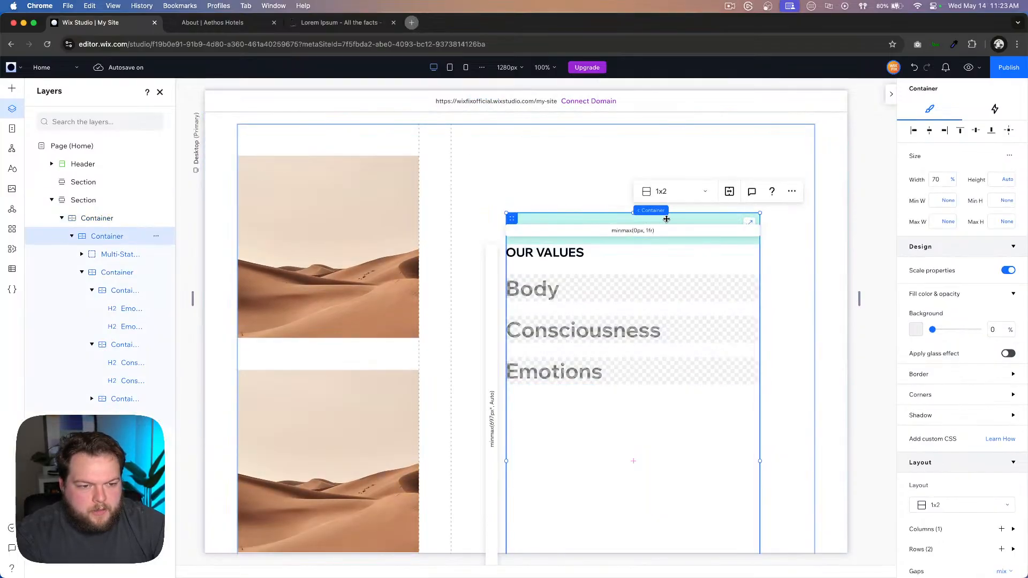
{"action": "left_click", "coordinate": [747, 223]}
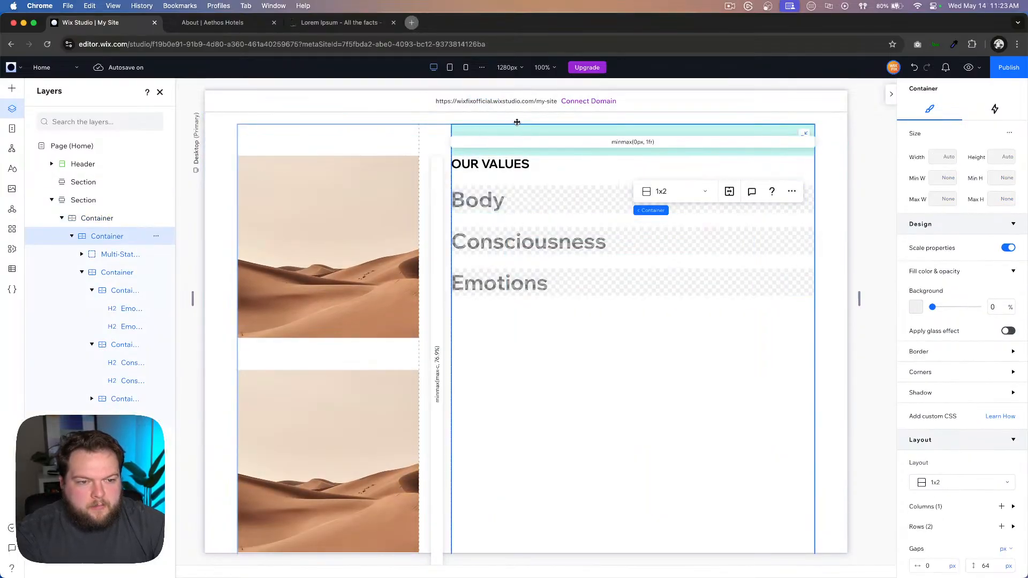
{"action": "left_click", "coordinate": [550, 376]}
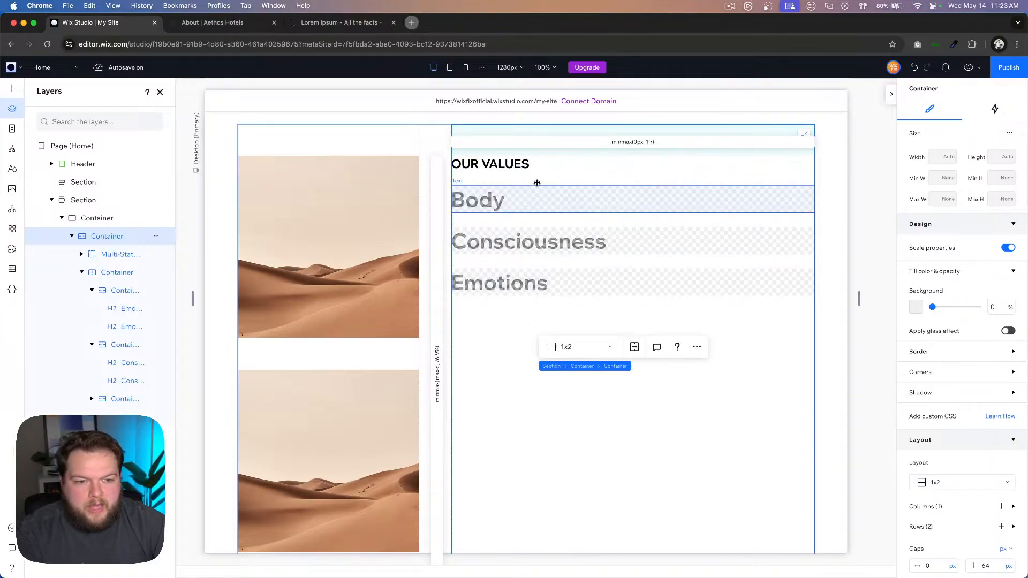
{"action": "scroll", "coordinate": [511, 360], "scroll_direction": "down", "scroll_amount": 3}
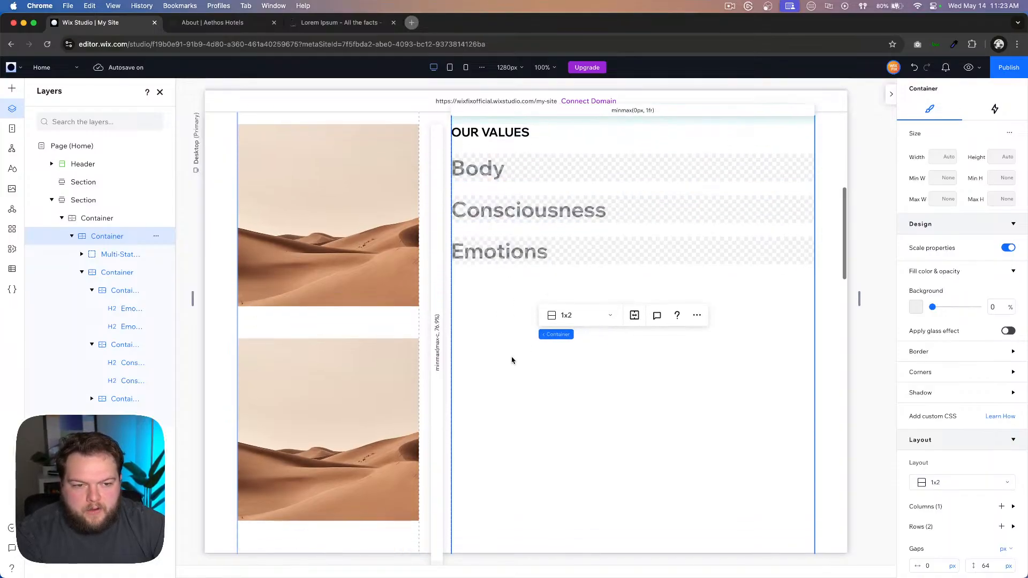
{"action": "scroll", "coordinate": [511, 360], "scroll_direction": "down", "scroll_amount": 2}
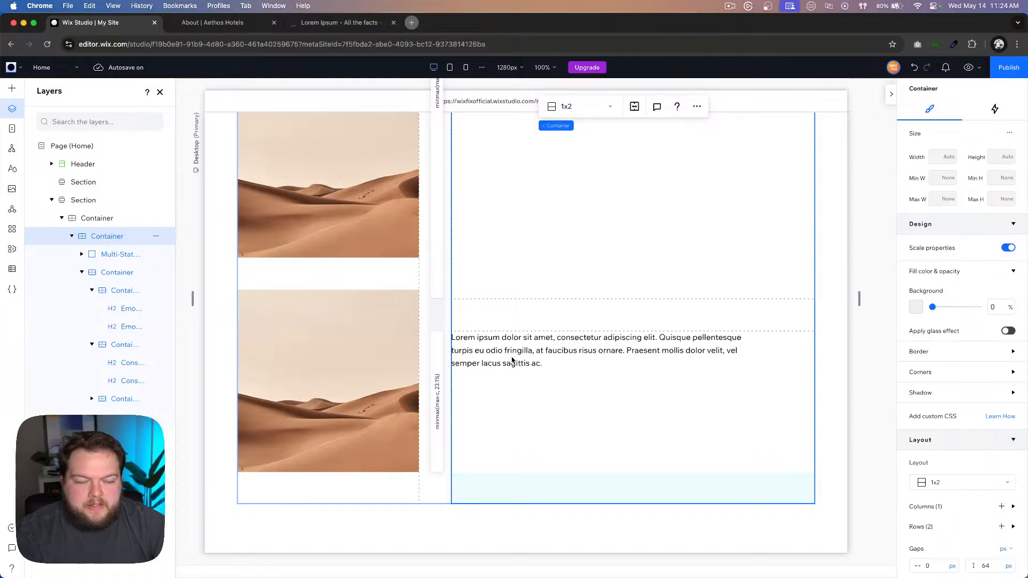
{"action": "scroll", "coordinate": [511, 360], "scroll_direction": "down", "scroll_amount": 10}
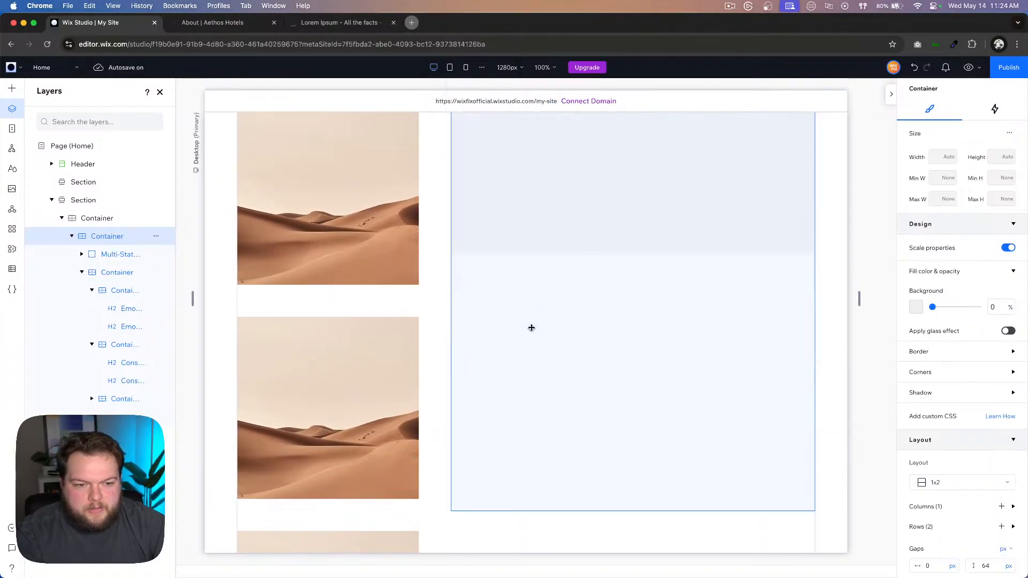
Step: Examine the size, padding and sticky position settings of the outer container beside the desert images
{"action": "left_click", "coordinate": [531, 328]}
{"action": "scroll", "coordinate": [605, 435], "scroll_direction": "up", "scroll_amount": 1}
{"action": "scroll", "coordinate": [605, 436], "scroll_direction": "up", "scroll_amount": 2}
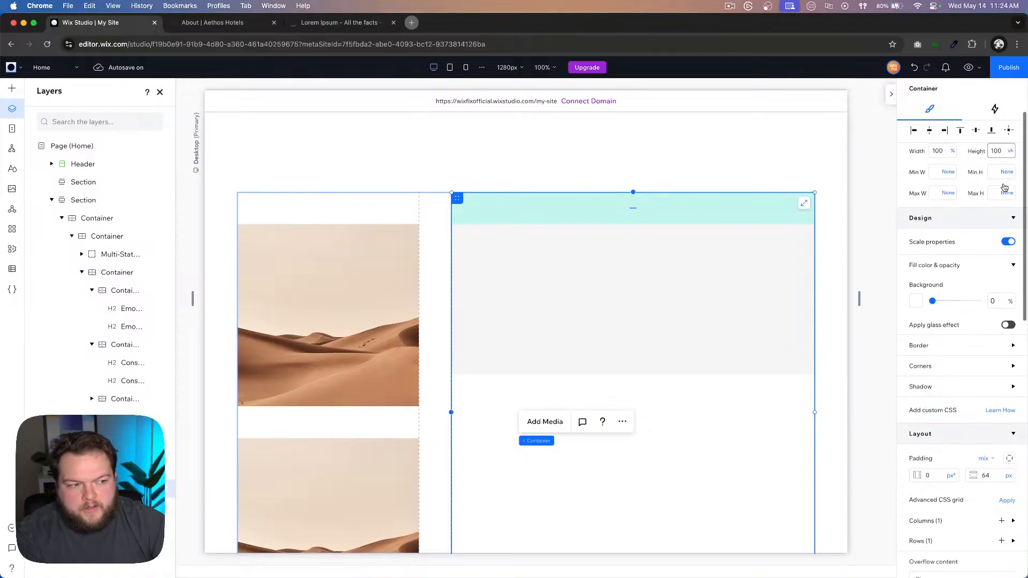
{"action": "scroll", "coordinate": [958, 321], "scroll_direction": "down", "scroll_amount": 4}
{"action": "scroll", "coordinate": [925, 480], "scroll_direction": "down", "scroll_amount": 1}
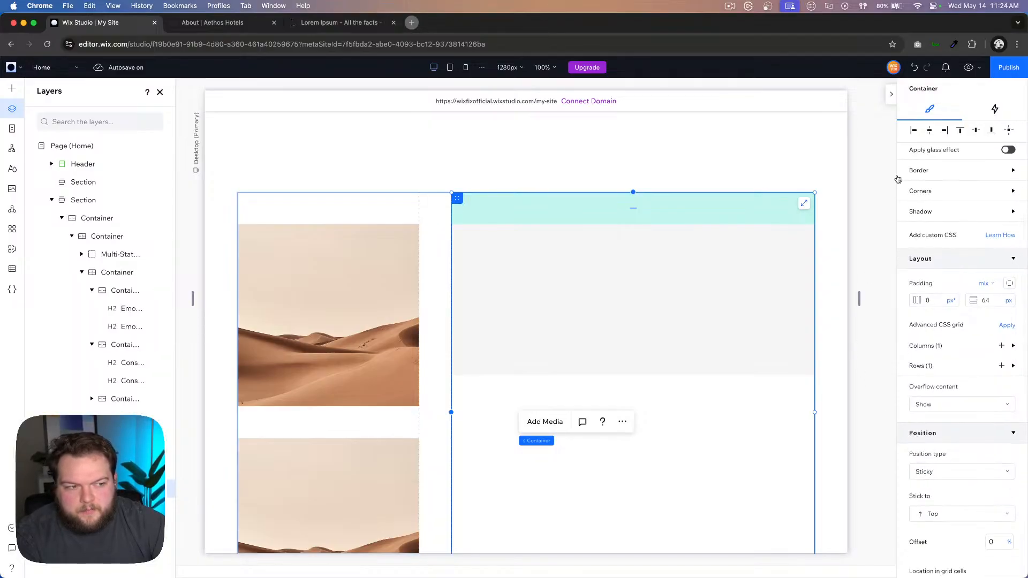
Step: Preview the page and check how the grey box sticks while the desert images scroll past
{"action": "left_click", "coordinate": [968, 67]}
{"action": "scroll", "coordinate": [624, 153], "scroll_direction": "down", "scroll_amount": 3}
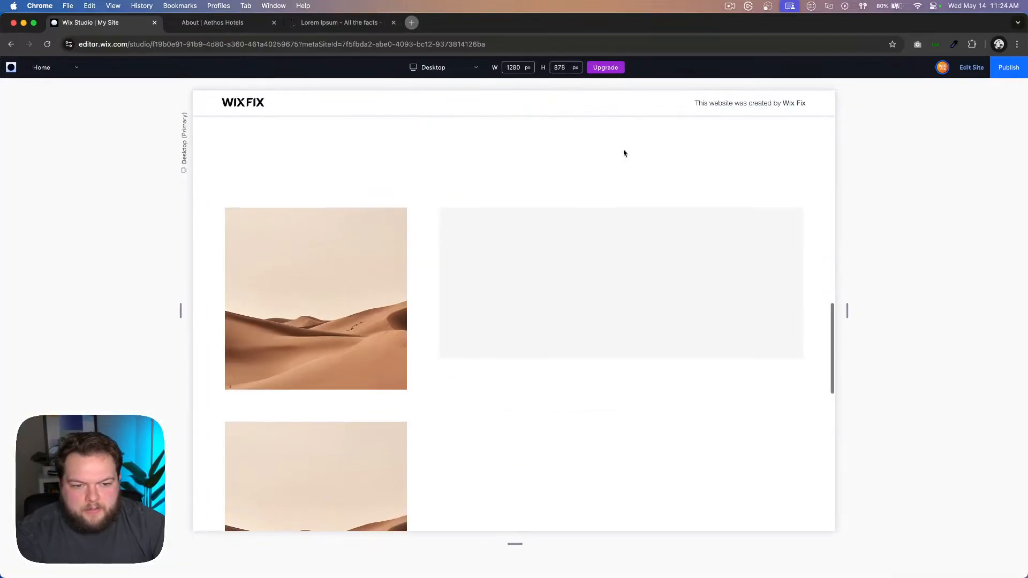
{"action": "scroll", "coordinate": [624, 153], "scroll_direction": "down", "scroll_amount": 5}
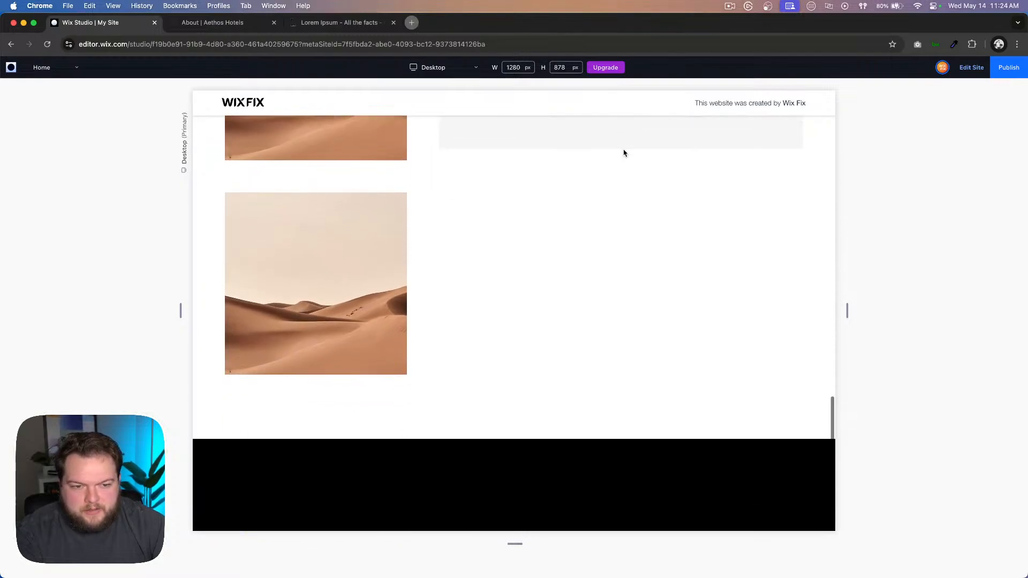
{"action": "scroll", "coordinate": [624, 152], "scroll_direction": "up", "scroll_amount": 4}
{"action": "scroll", "coordinate": [624, 152], "scroll_direction": "down", "scroll_amount": 3}
{"action": "scroll", "coordinate": [625, 154], "scroll_direction": "up", "scroll_amount": 2}
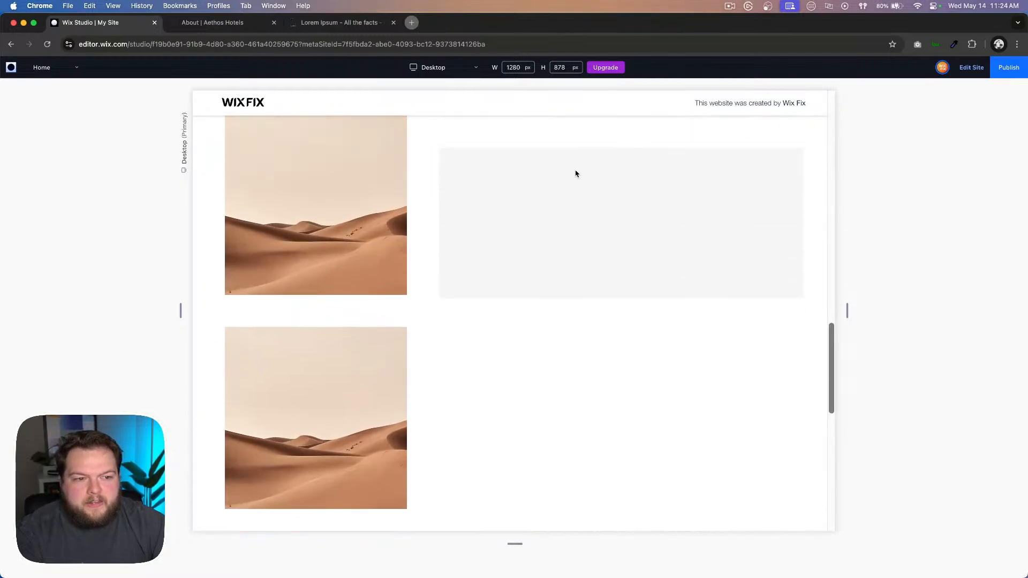
Step: Return to editing, apply an advanced CSS grid to the grey container in the multi-state box, and show its row settings
{"action": "left_click", "coordinate": [972, 69]}
{"action": "scroll", "coordinate": [533, 207], "scroll_direction": "up", "scroll_amount": 2}
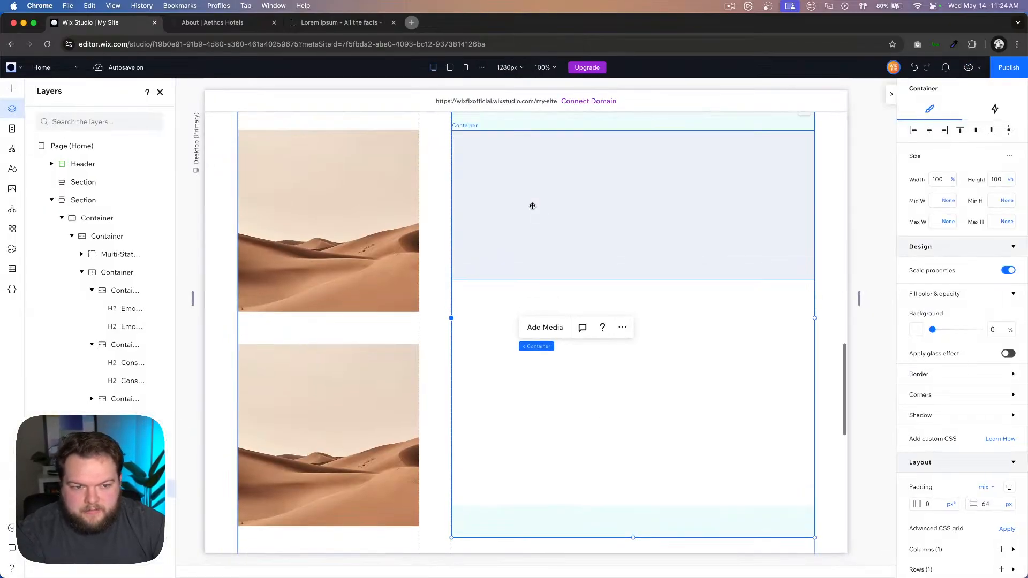
{"action": "left_click", "coordinate": [535, 271]}
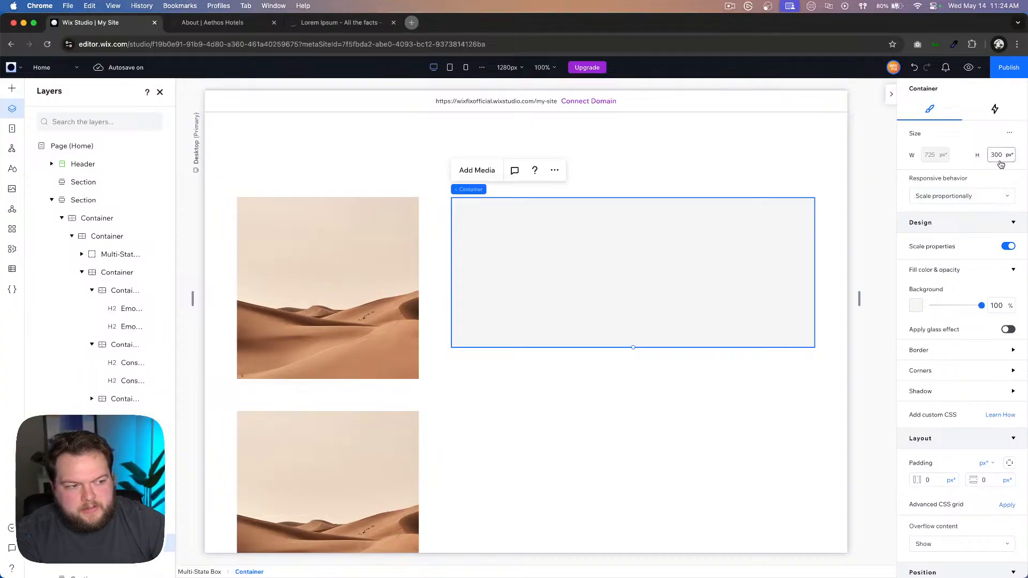
{"action": "left_click", "coordinate": [1009, 135]}
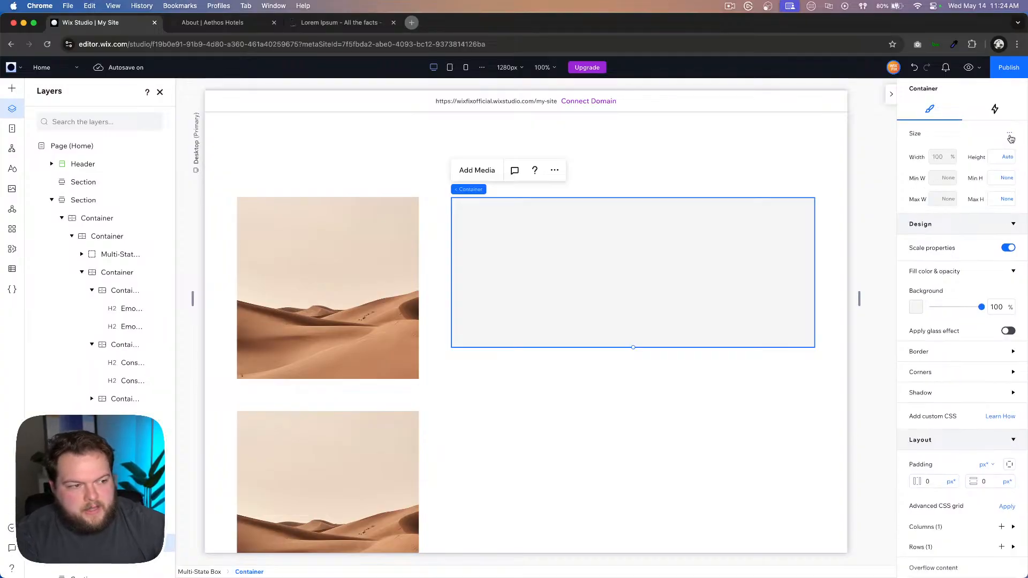
{"action": "scroll", "coordinate": [992, 343], "scroll_direction": "down", "scroll_amount": 3}
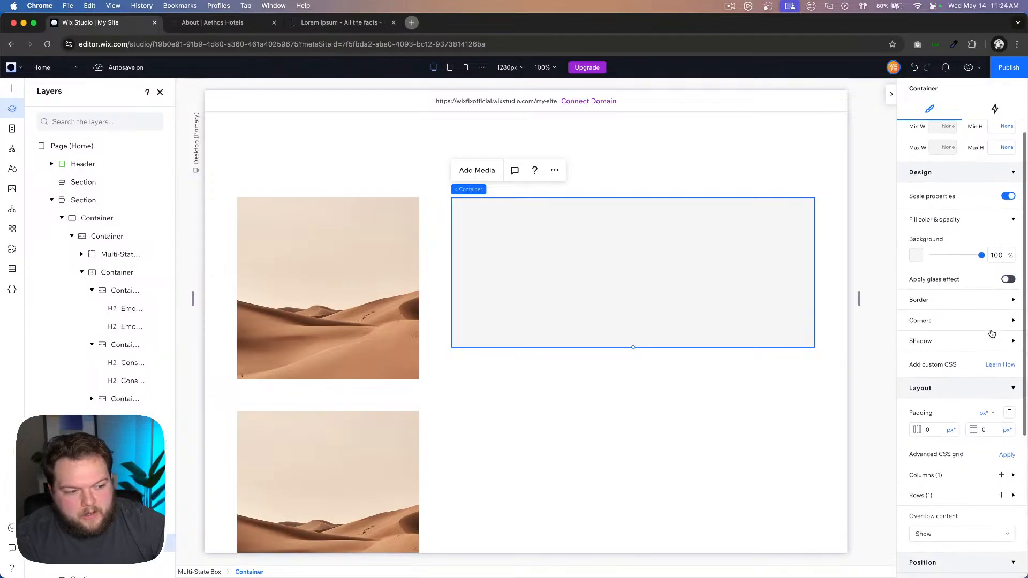
{"action": "left_click", "coordinate": [1005, 440]}
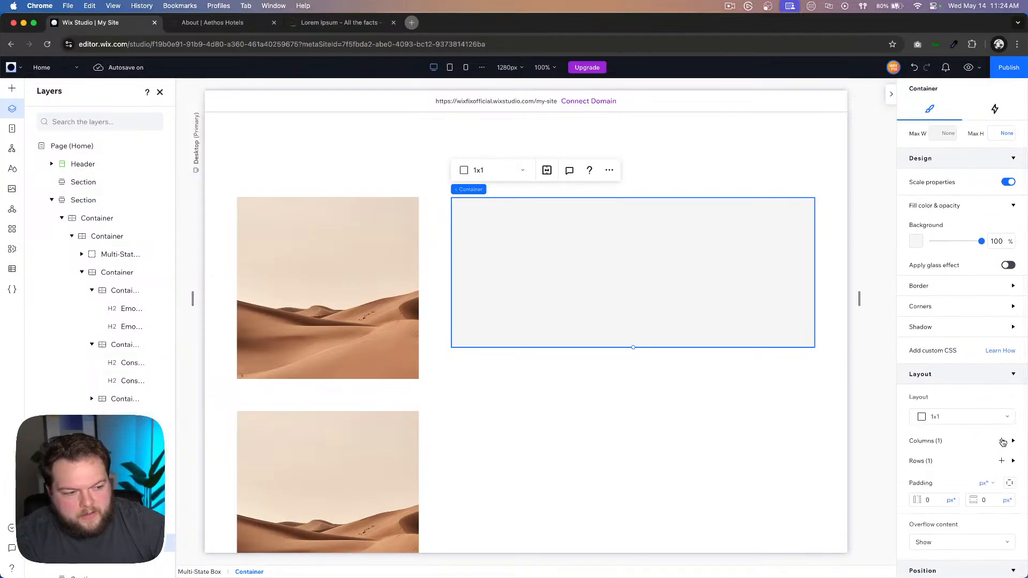
{"action": "left_click", "coordinate": [944, 465]}
Step: Try sizing the grey container's single row as 100% and as Auto
{"action": "left_click", "coordinate": [932, 485]}
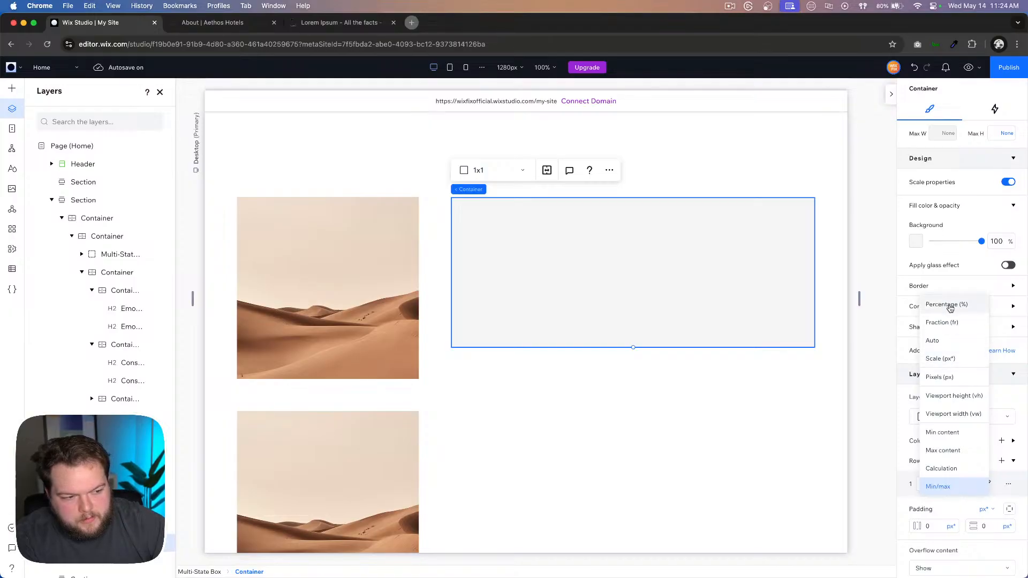
{"action": "left_click", "coordinate": [949, 305]}
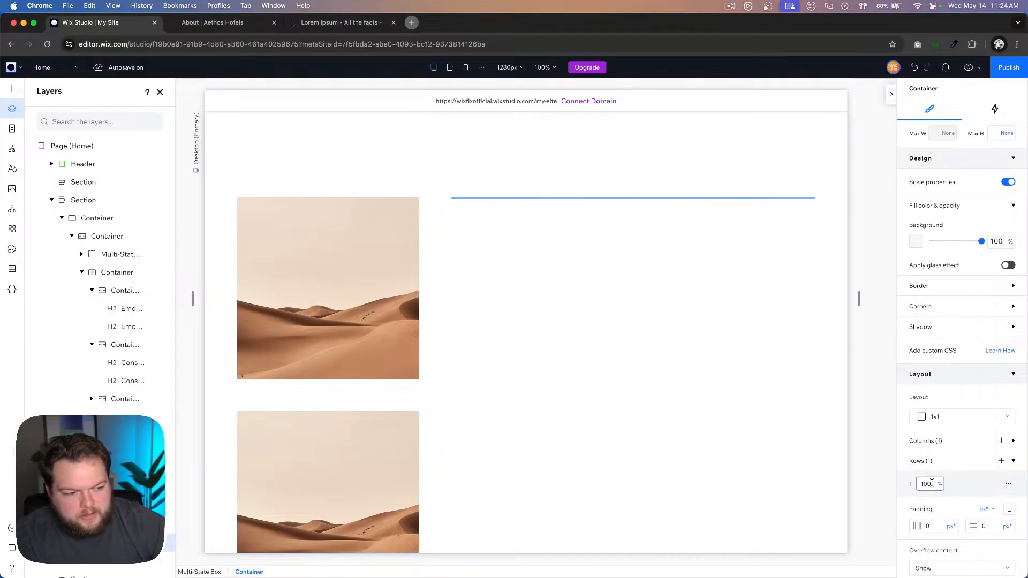
{"action": "left_click", "coordinate": [932, 484]}
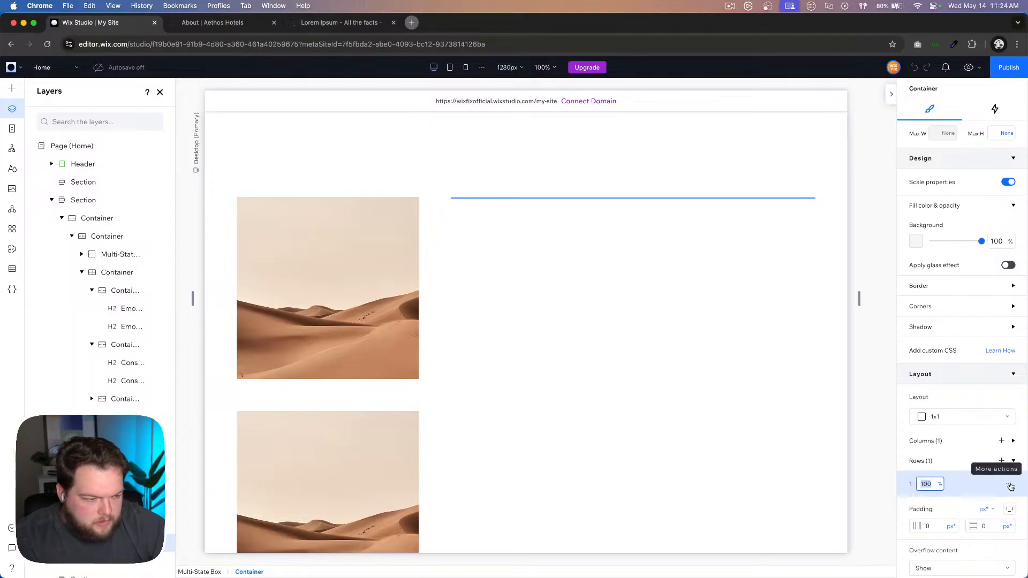
{"action": "left_click", "coordinate": [940, 486]}
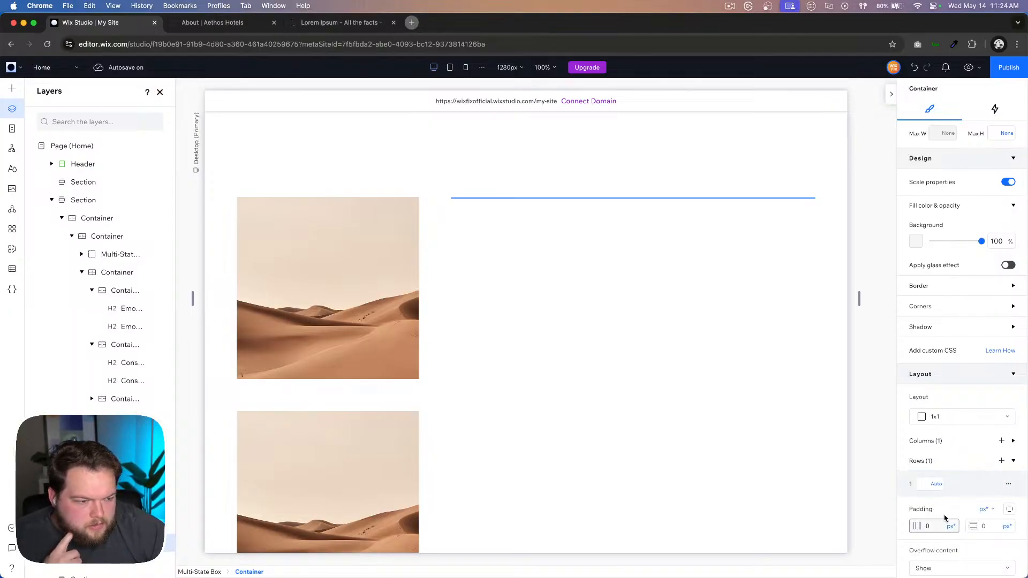
Step: Set the height of the multi-state box container's single row to 500 pixels
{"action": "left_click", "coordinate": [936, 484]}
{"action": "scroll", "coordinate": [960, 543], "scroll_direction": "down", "scroll_amount": 2}
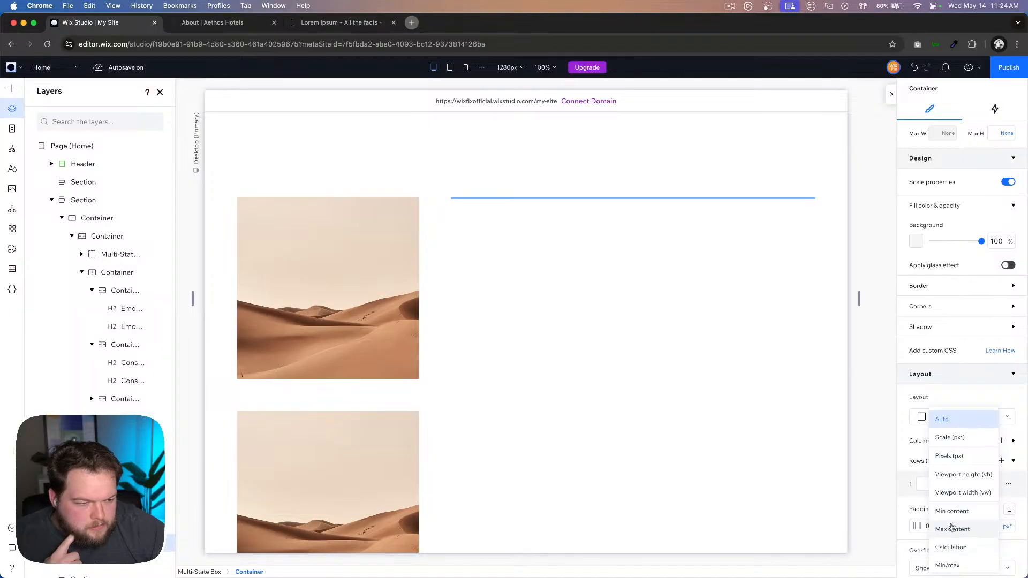
{"action": "scroll", "coordinate": [955, 546], "scroll_direction": "up", "scroll_amount": 2}
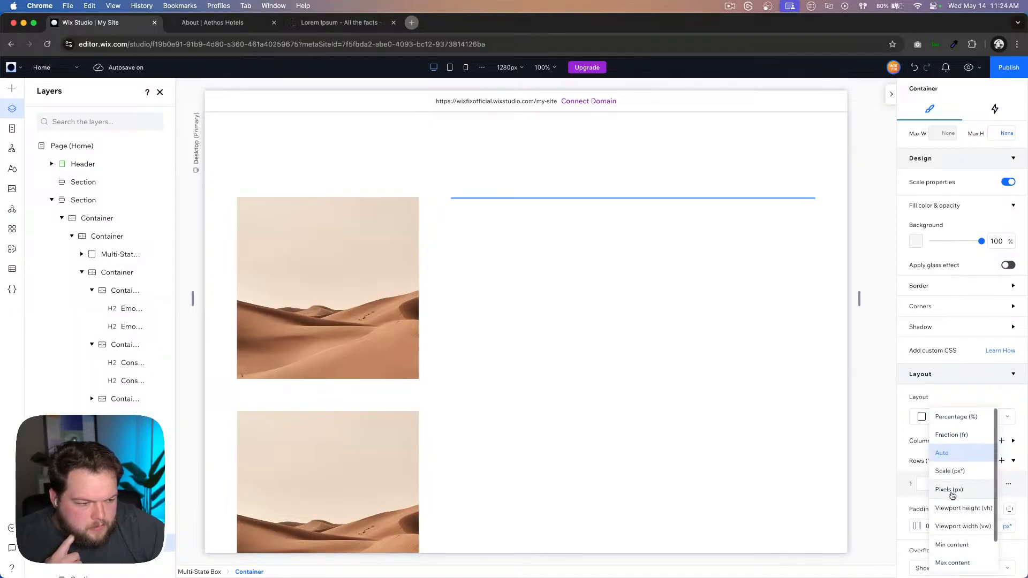
{"action": "left_click", "coordinate": [943, 489]}
{"action": "left_click", "coordinate": [933, 485]}
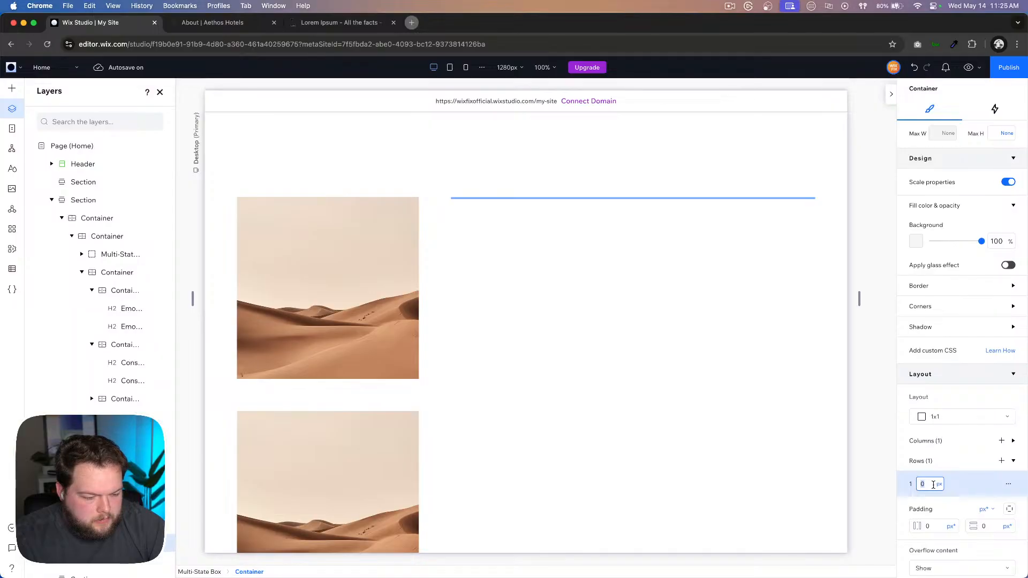
{"action": "type", "text": "500"}
{"action": "key", "text": "Return"}
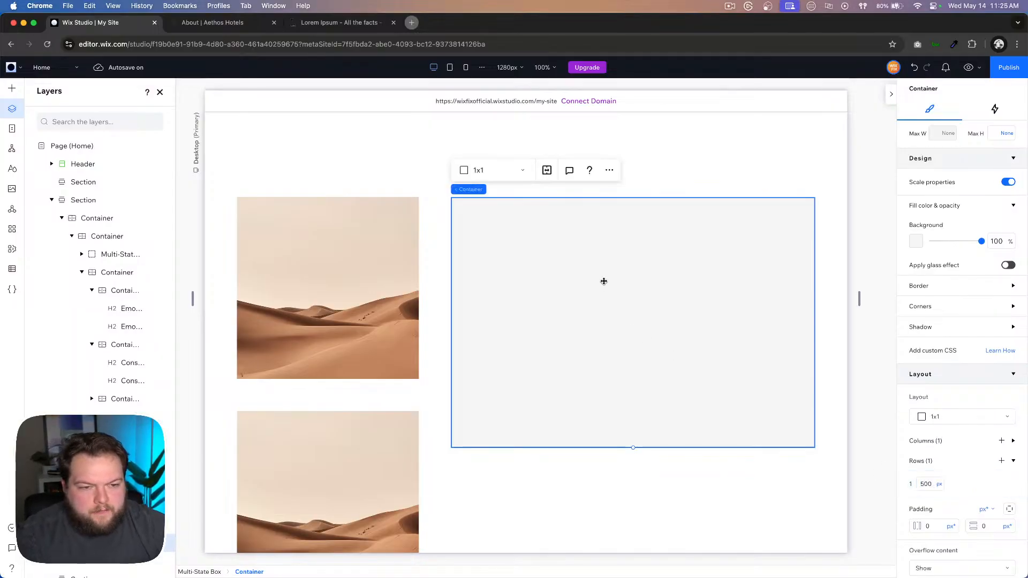
Step: Set the multi-state box container's background opacity to 0% and add a new container inside it, stretched to fill it
{"action": "left_click", "coordinate": [15, 95]}
{"action": "left_click", "coordinate": [67, 116]}
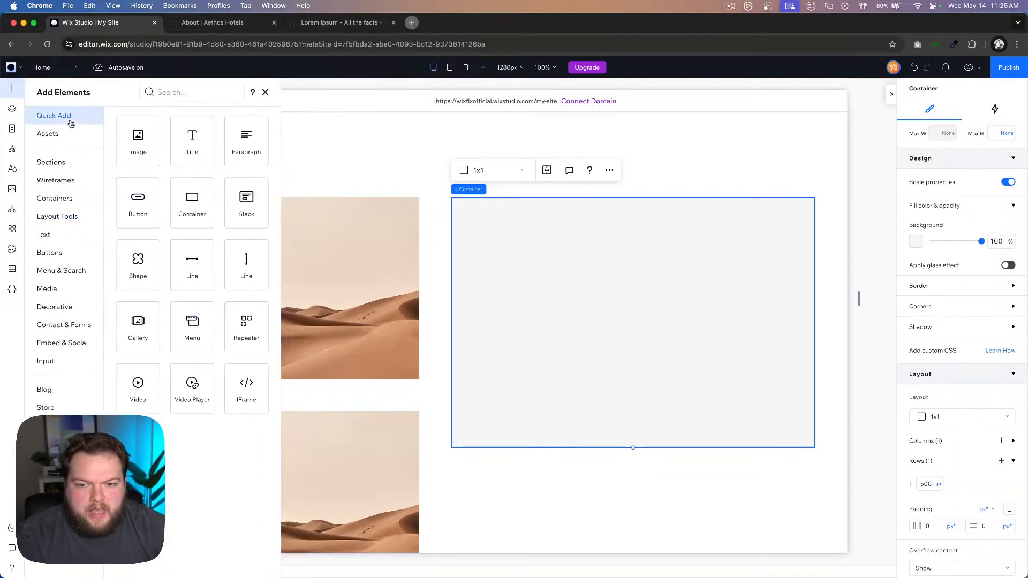
{"action": "left_click", "coordinate": [997, 241]}
{"action": "type", "text": "0"}
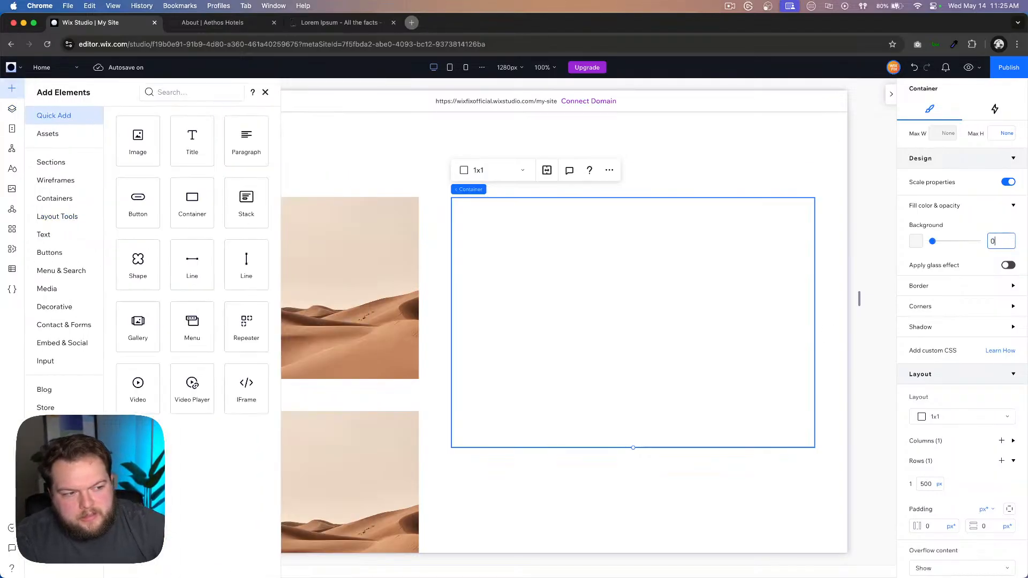
{"action": "left_click_drag", "start_coordinate": [192, 206], "coordinate": [592, 284]}
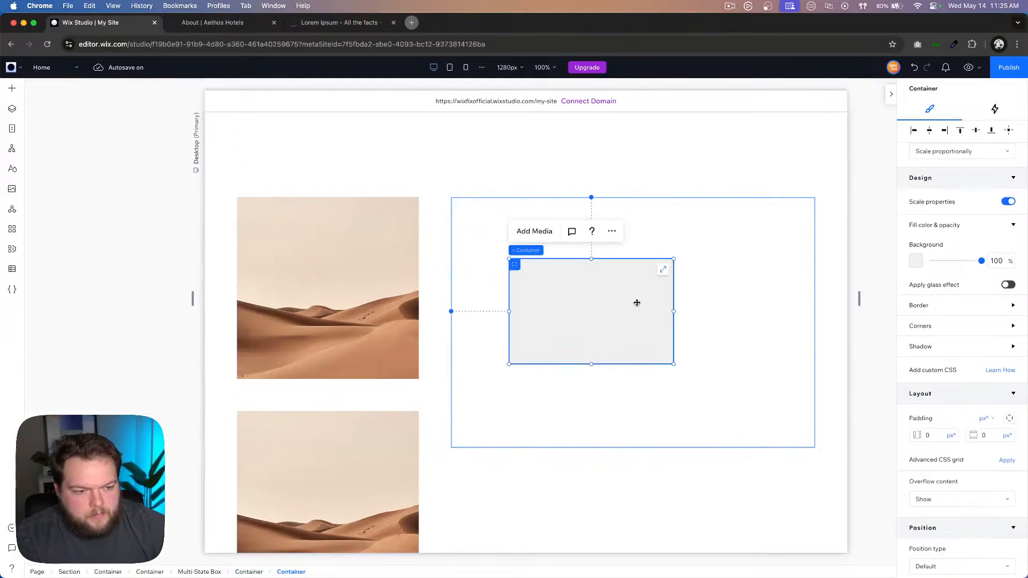
{"action": "left_click", "coordinate": [663, 271]}
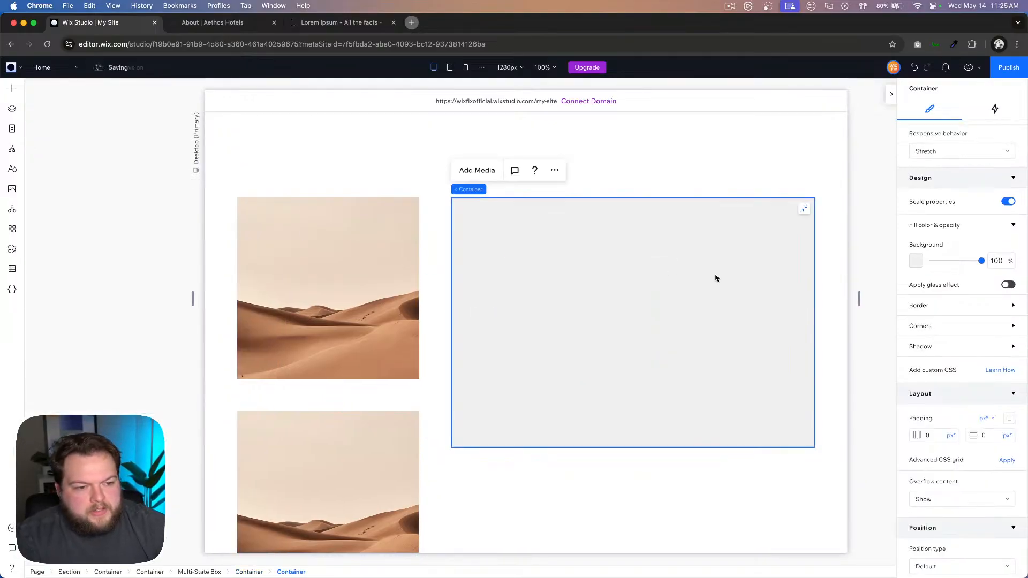
Step: Apply an advanced CSS grid with a 1x2 layout to the stretched inner container
{"action": "left_click", "coordinate": [1007, 461]}
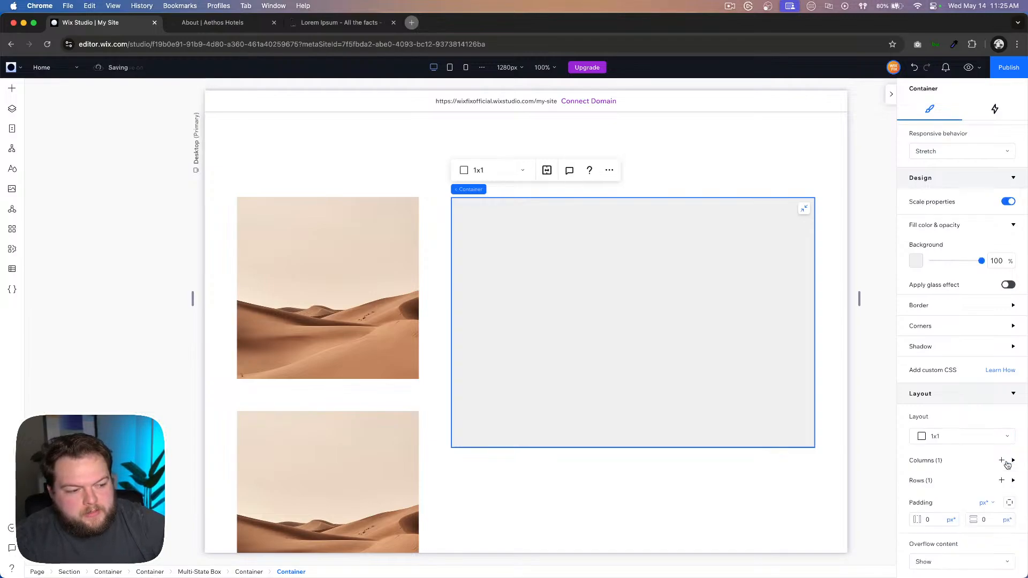
{"action": "left_click", "coordinate": [970, 438]}
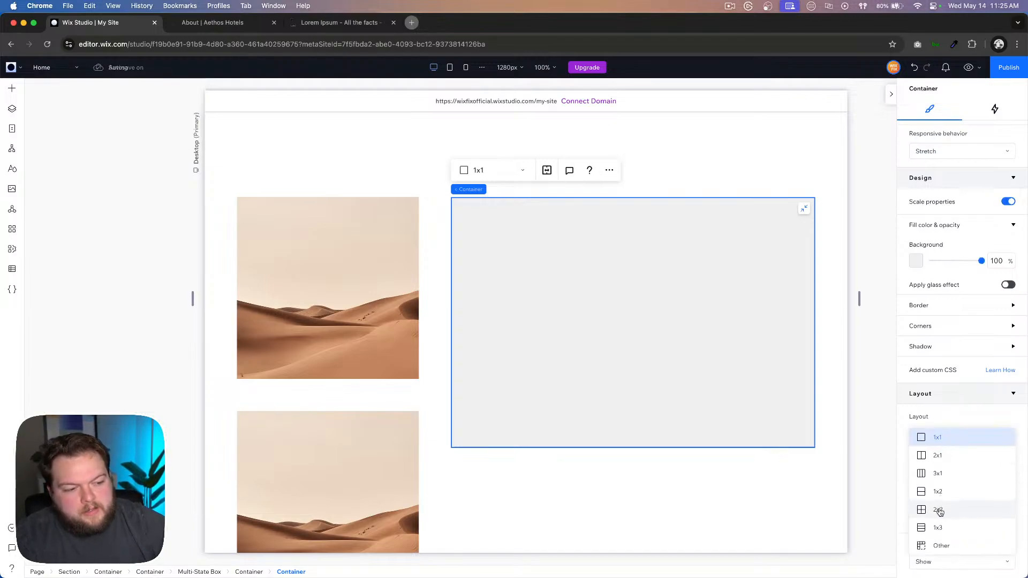
{"action": "left_click", "coordinate": [938, 492]}
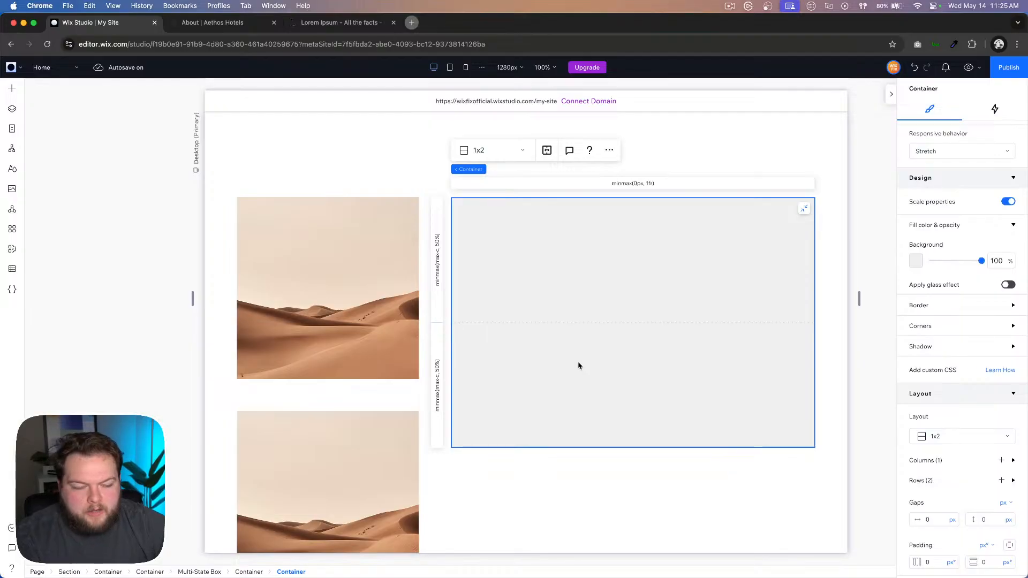
Step: Copy the Lorem ipsum paragraph from the section above and paste it into the inner 1x2 container
{"action": "scroll", "coordinate": [604, 287], "scroll_direction": "up", "scroll_amount": 5}
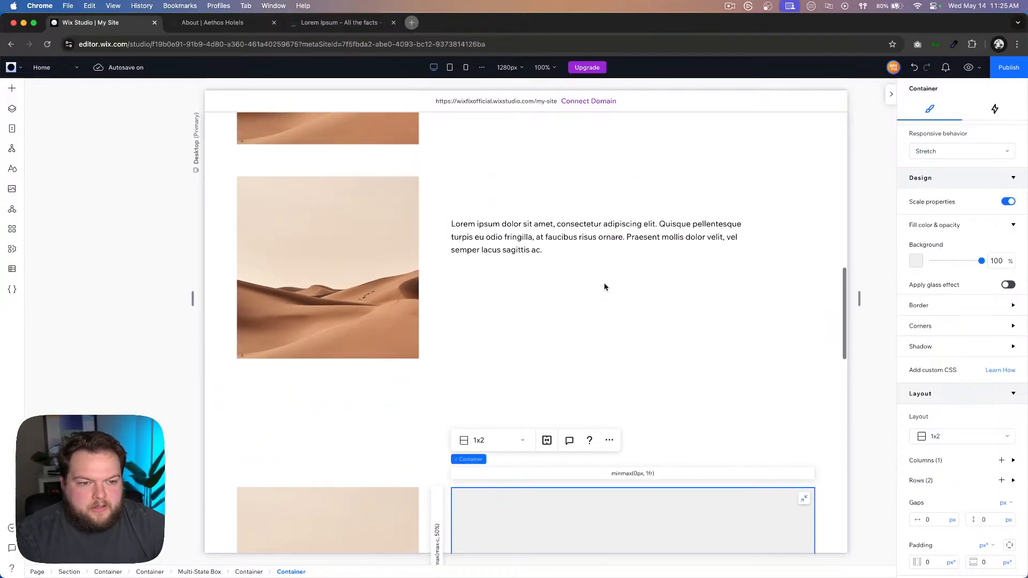
{"action": "left_click", "coordinate": [489, 229]}
{"action": "scroll", "coordinate": [491, 447], "scroll_direction": "up", "scroll_amount": 2}
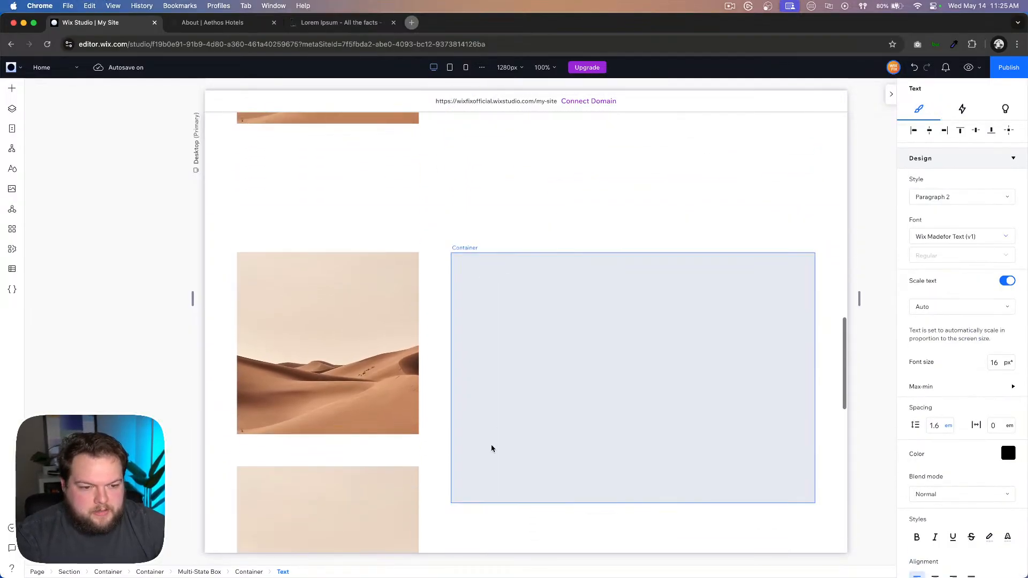
{"action": "left_click", "coordinate": [491, 448]}
{"action": "key", "text": "super+v"}
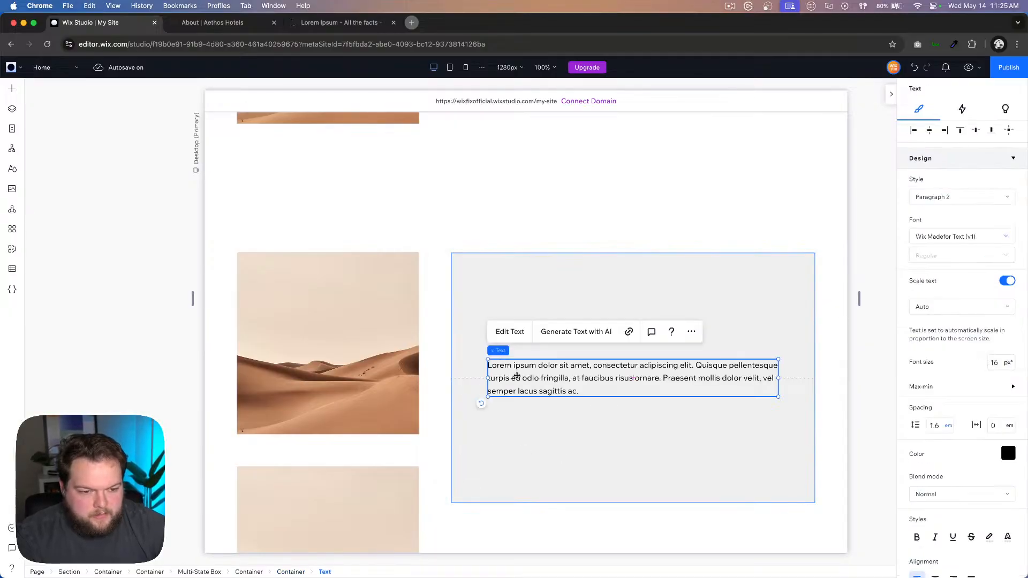
Step: Move the pasted paragraph into the container's lower row and align it to that cell's left and bottom edges
{"action": "left_click_drag", "start_coordinate": [516, 379], "coordinate": [504, 457]}
{"action": "left_click", "coordinate": [914, 131]}
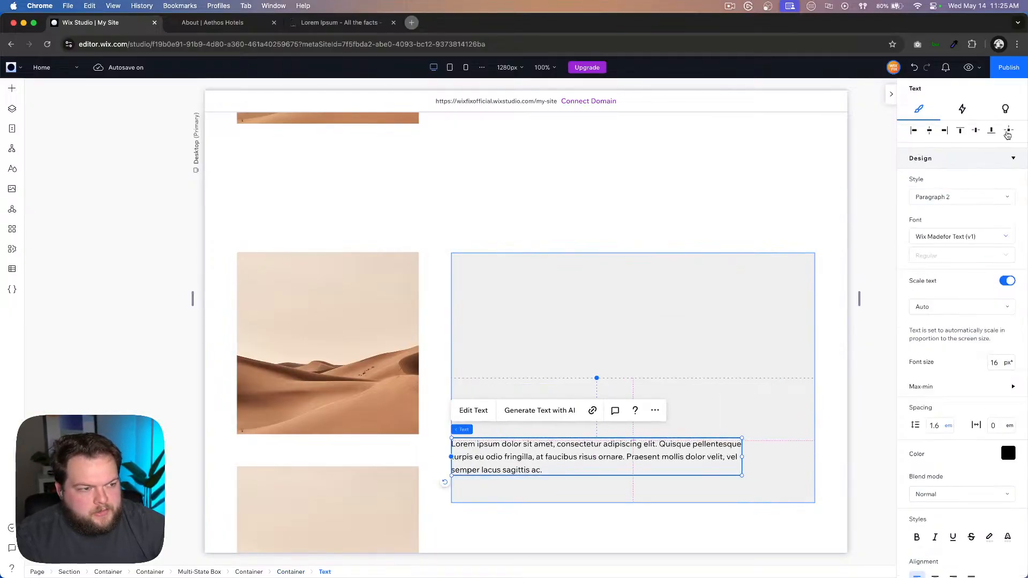
{"action": "left_click", "coordinate": [992, 132]}
Step: Set the vertical gap between the inner container's two rows to 64 px
{"action": "left_click", "coordinate": [731, 425]}
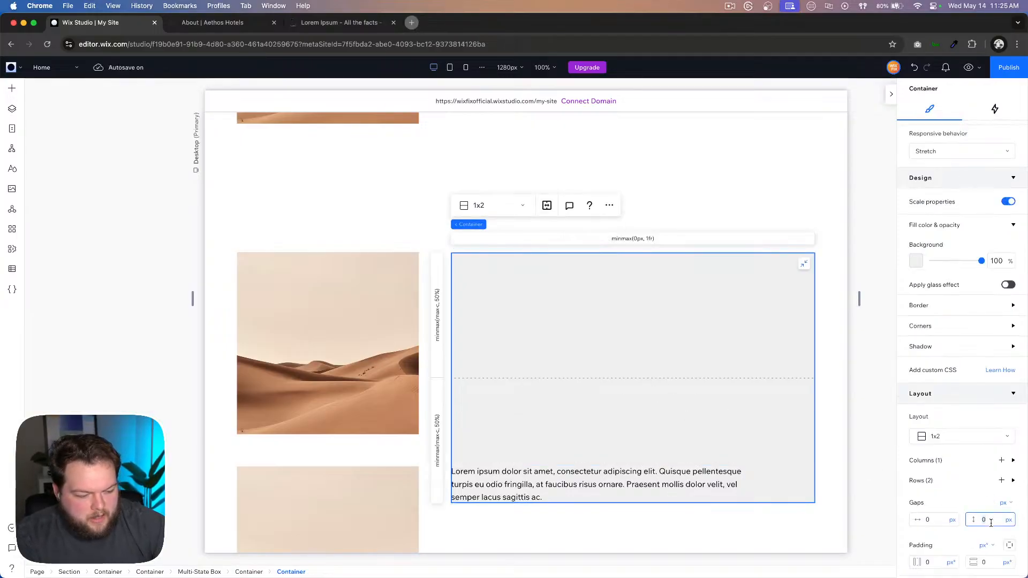
{"action": "type", "text": "64"}
{"action": "key", "text": "Return"}
Step: Size the inner container's second row to max content and its first row to Auto
{"action": "left_click", "coordinate": [438, 438]}
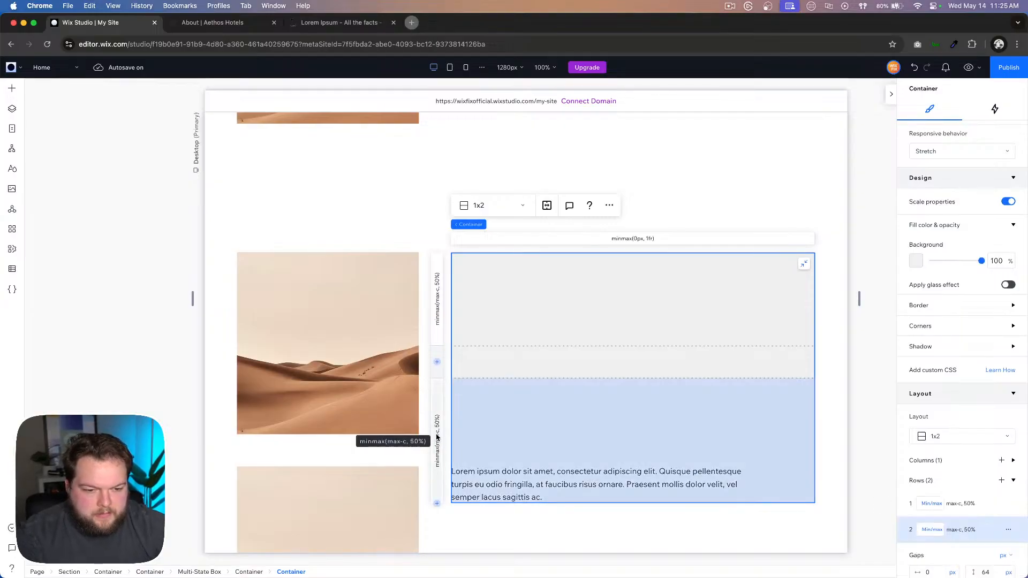
{"action": "left_click", "coordinate": [937, 533]}
{"action": "left_click", "coordinate": [941, 499]}
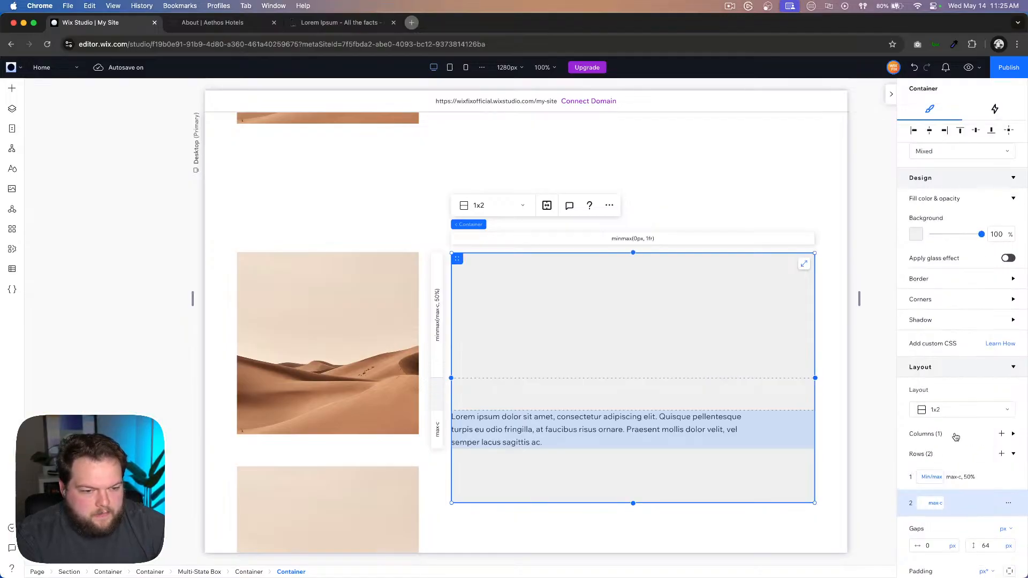
{"action": "left_click", "coordinate": [932, 476]}
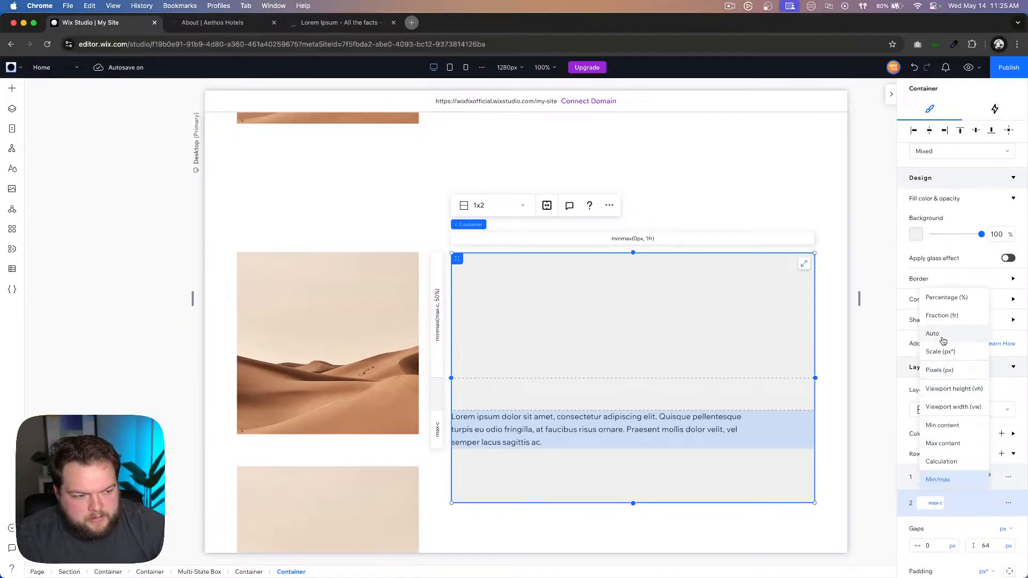
{"action": "left_click", "coordinate": [942, 337]}
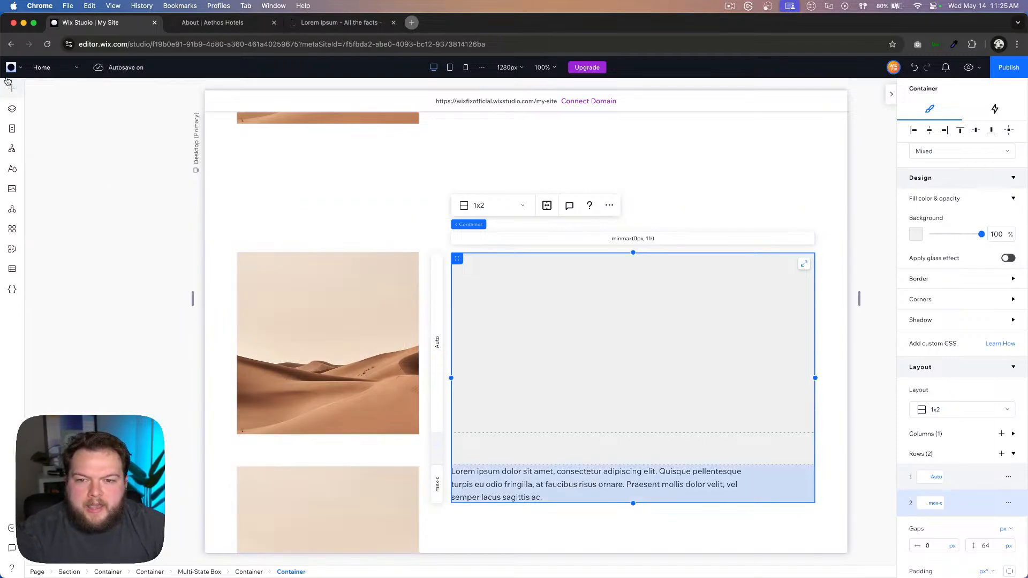
Step: Copy the 1x4 OUR VALUES container from the section above and paste it into the inner 1x2 container
{"action": "scroll", "coordinate": [622, 366], "scroll_direction": "up", "scroll_amount": 10}
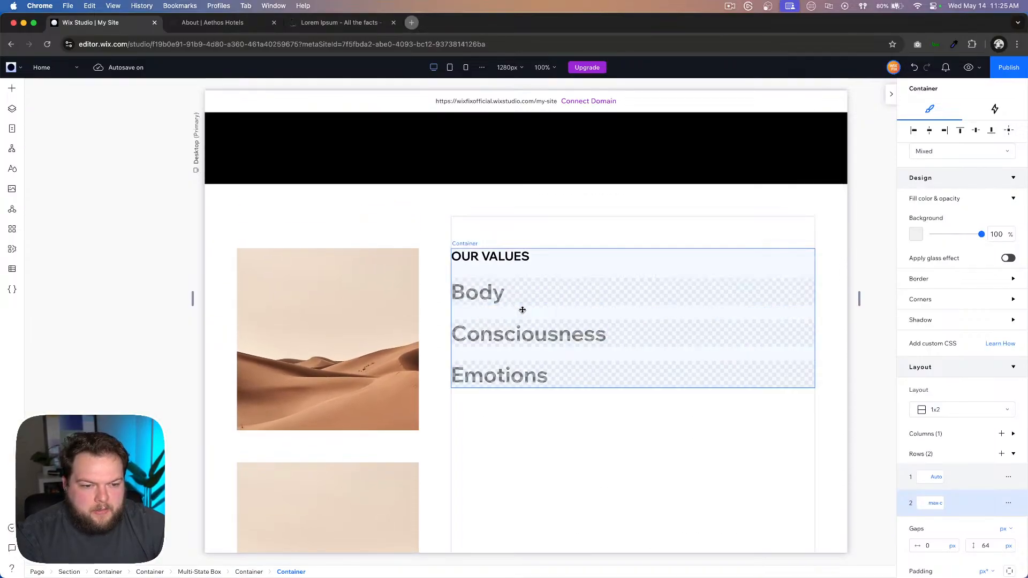
{"action": "left_click", "coordinate": [522, 309]}
{"action": "scroll", "coordinate": [522, 309], "scroll_direction": "down", "scroll_amount": 9}
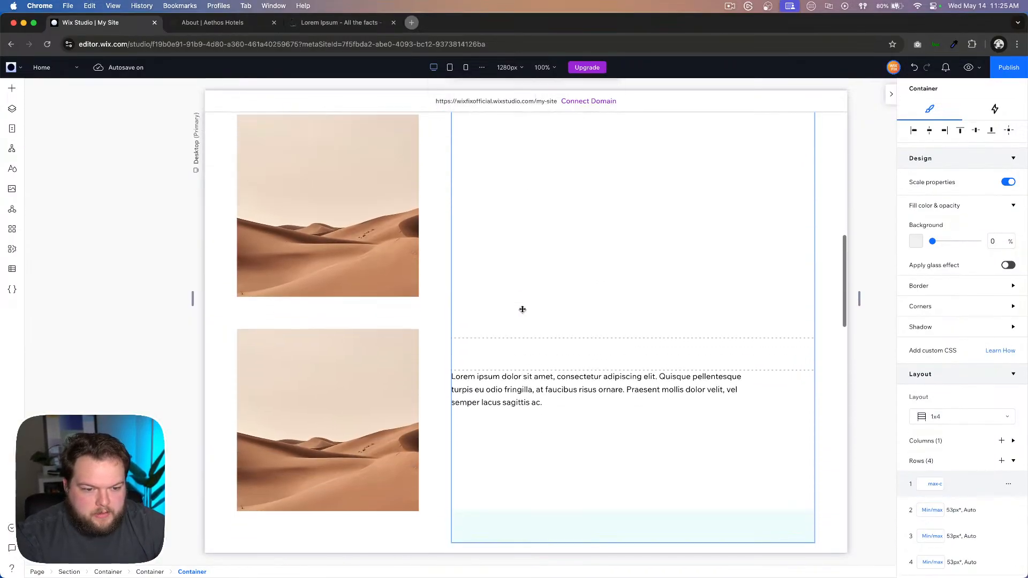
{"action": "scroll", "coordinate": [522, 309], "scroll_direction": "up", "scroll_amount": 5}
{"action": "scroll", "coordinate": [522, 309], "scroll_direction": "down", "scroll_amount": 4}
{"action": "scroll", "coordinate": [523, 308], "scroll_direction": "down", "scroll_amount": 5}
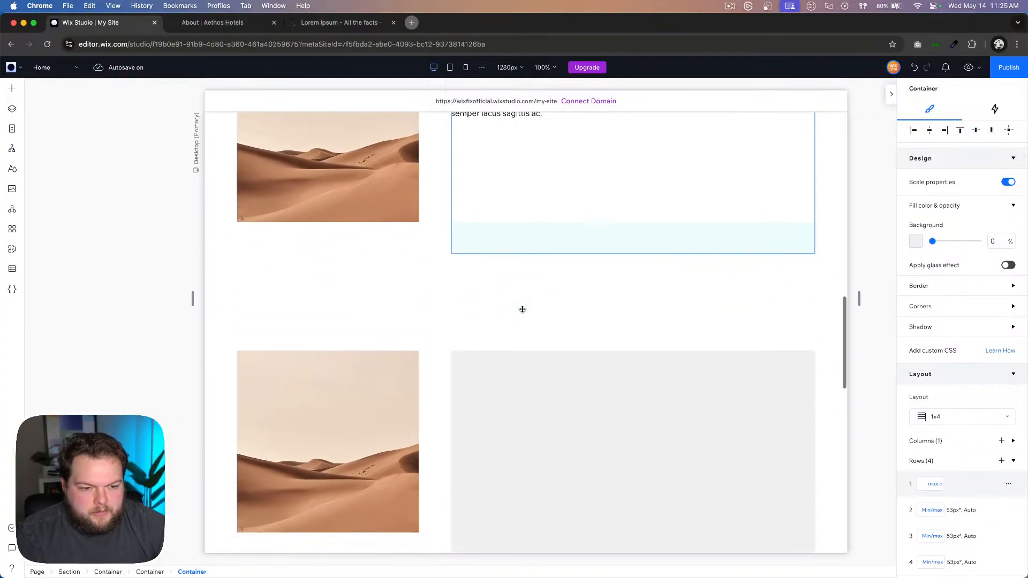
{"action": "left_click", "coordinate": [505, 344]}
{"action": "right_click", "coordinate": [506, 347]}
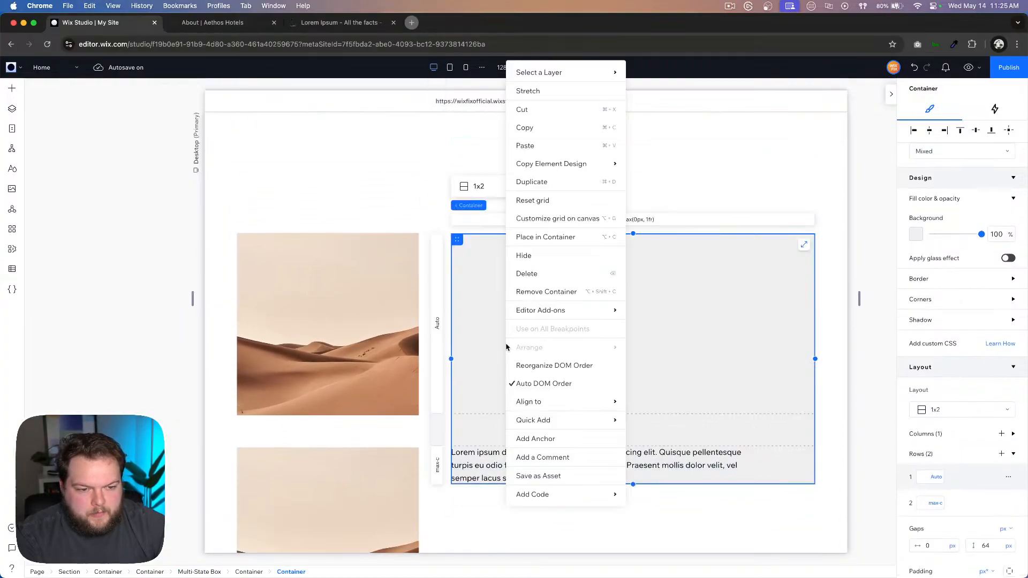
{"action": "left_click", "coordinate": [530, 148]}
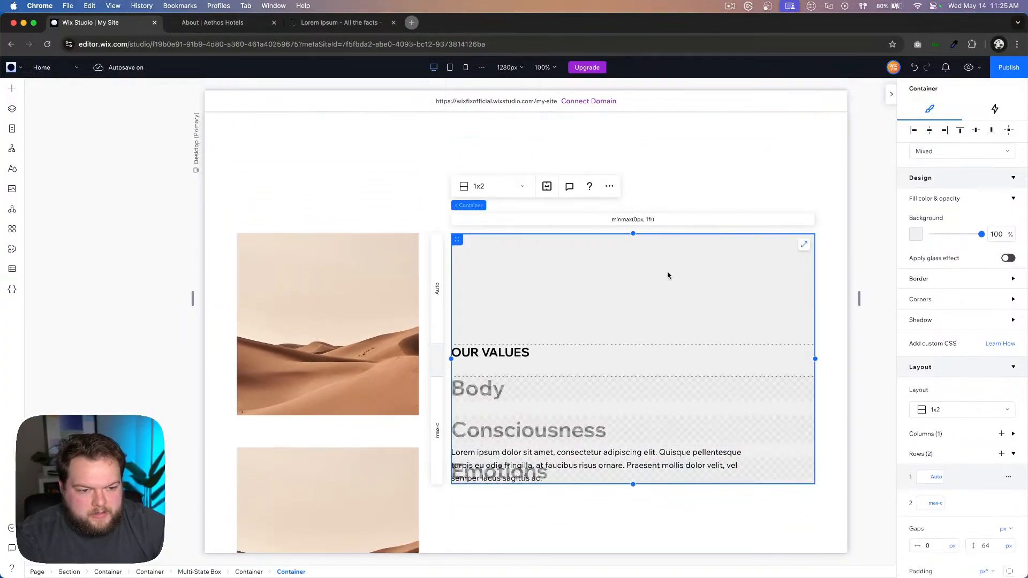
Step: Place the pasted values container in the first row of the 1x2 grid and align it to that cell's top edge
{"action": "scroll", "coordinate": [962, 423], "scroll_direction": "down", "scroll_amount": 5}
{"action": "left_click", "coordinate": [955, 423]}
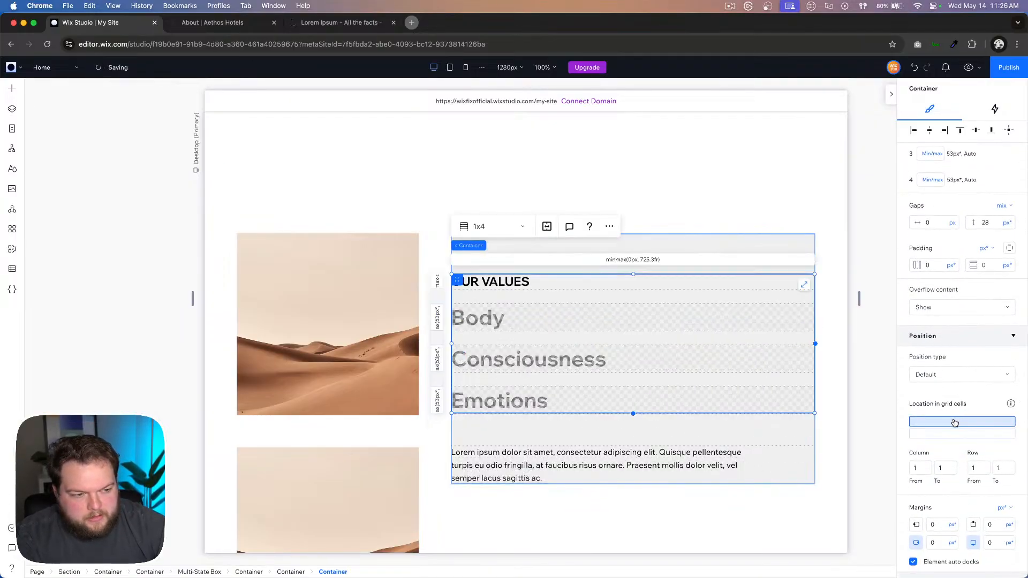
{"action": "scroll", "coordinate": [985, 295], "scroll_direction": "up", "scroll_amount": 5}
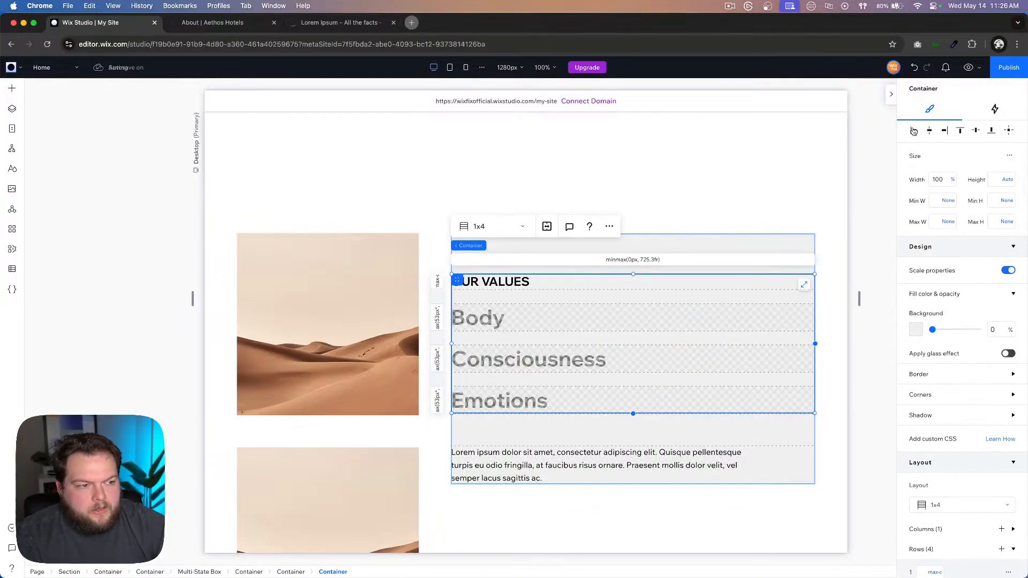
{"action": "left_click", "coordinate": [960, 130]}
Step: Size rows 2, 3 and 4 of the pasted values container to Max content
{"action": "scroll", "coordinate": [942, 375], "scroll_direction": "down", "scroll_amount": 5}
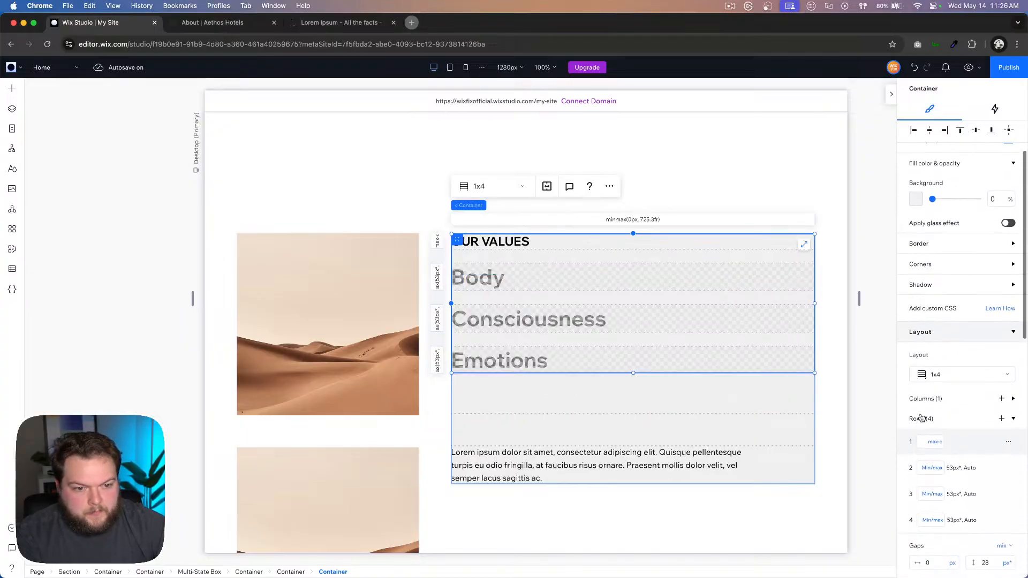
{"action": "left_click", "coordinate": [934, 441]}
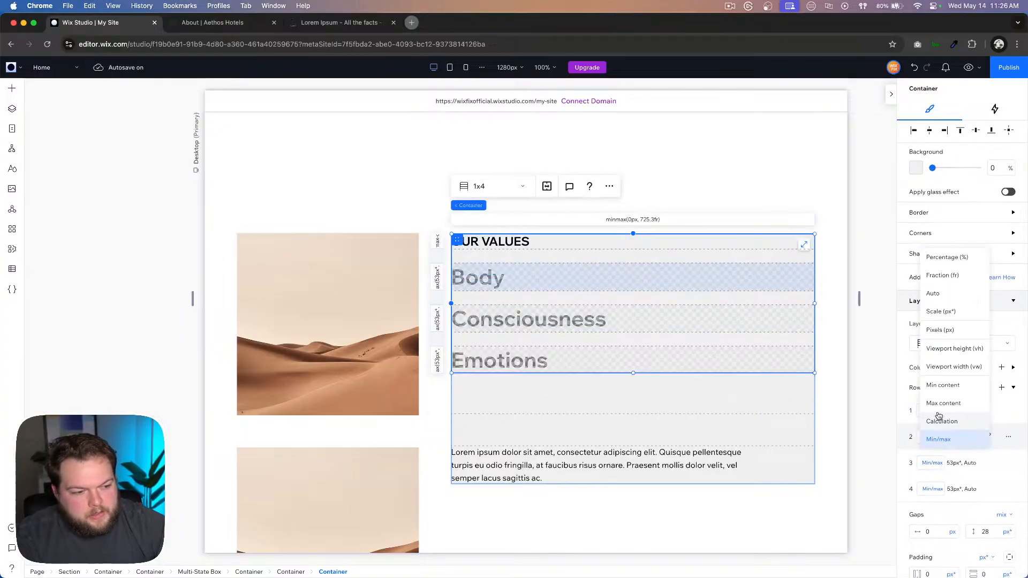
{"action": "left_click", "coordinate": [943, 403]}
{"action": "left_click", "coordinate": [932, 463]}
{"action": "left_click", "coordinate": [934, 437]}
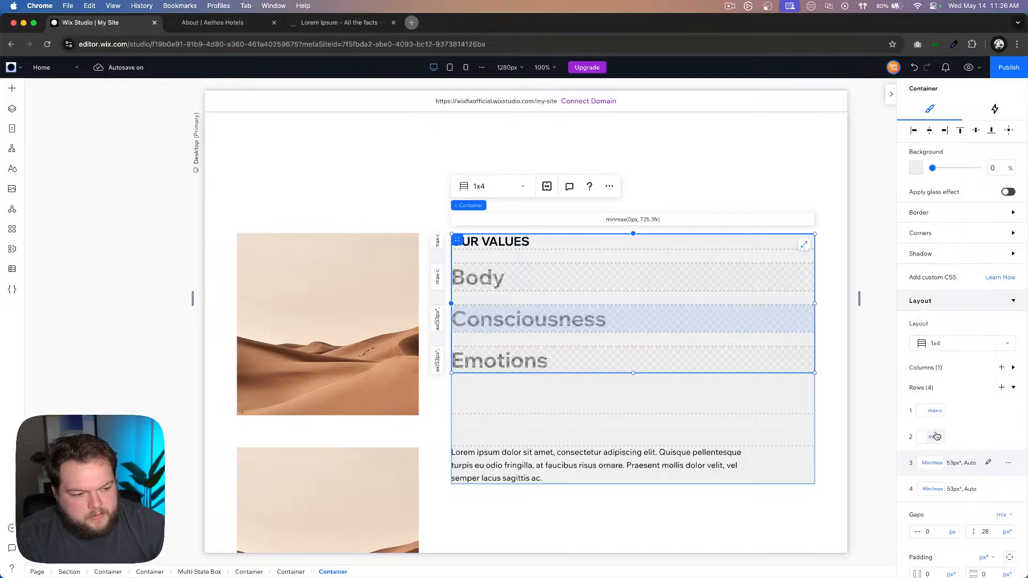
{"action": "left_click", "coordinate": [932, 488]}
{"action": "left_click", "coordinate": [937, 456]}
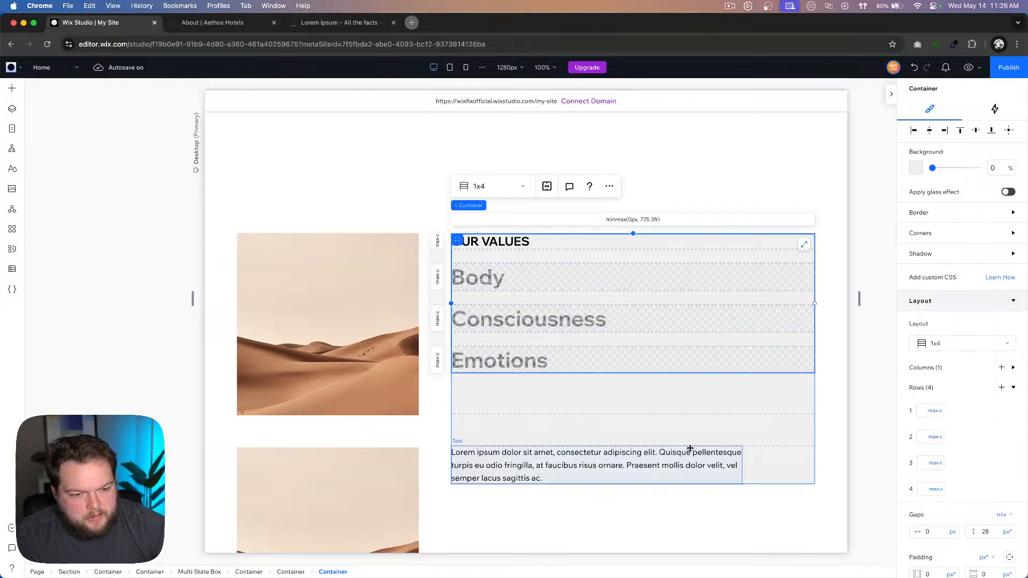
Step: Set the background opacity of the inner 1x2 container to 0%
{"action": "left_click", "coordinate": [554, 398]}
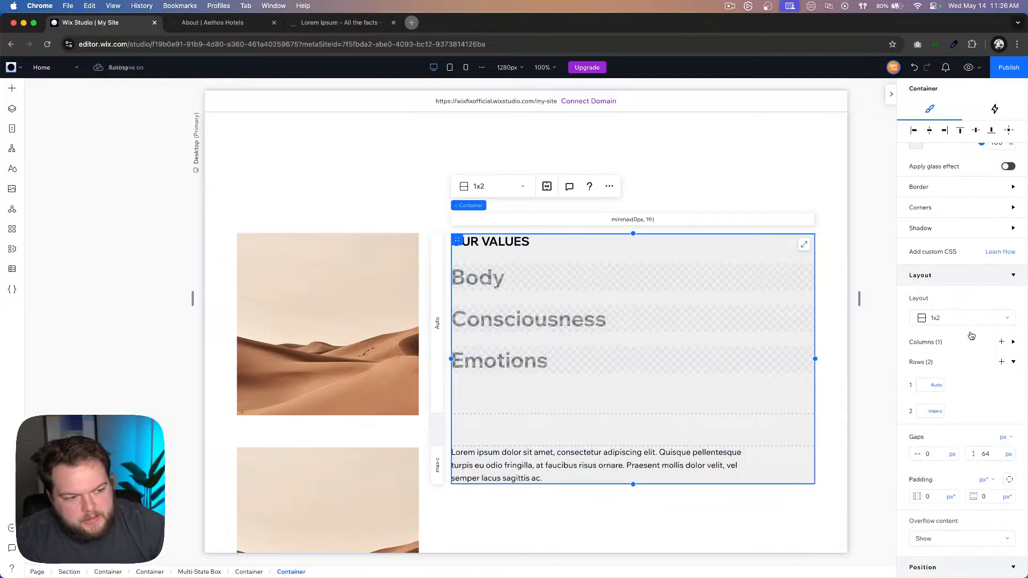
{"action": "scroll", "coordinate": [969, 332], "scroll_direction": "up", "scroll_amount": 5}
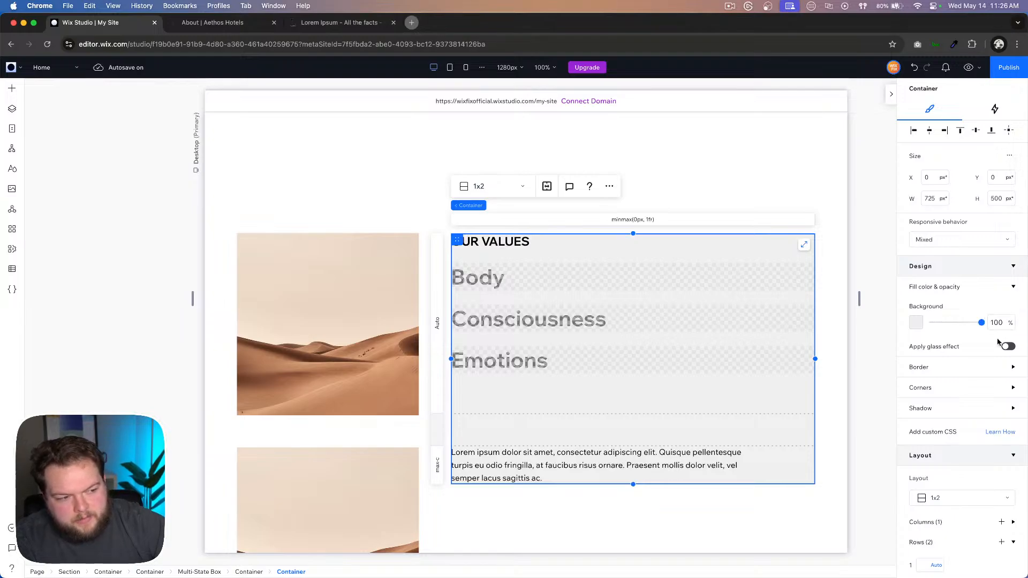
{"action": "left_click", "coordinate": [995, 323]}
{"action": "type", "text": "0"}
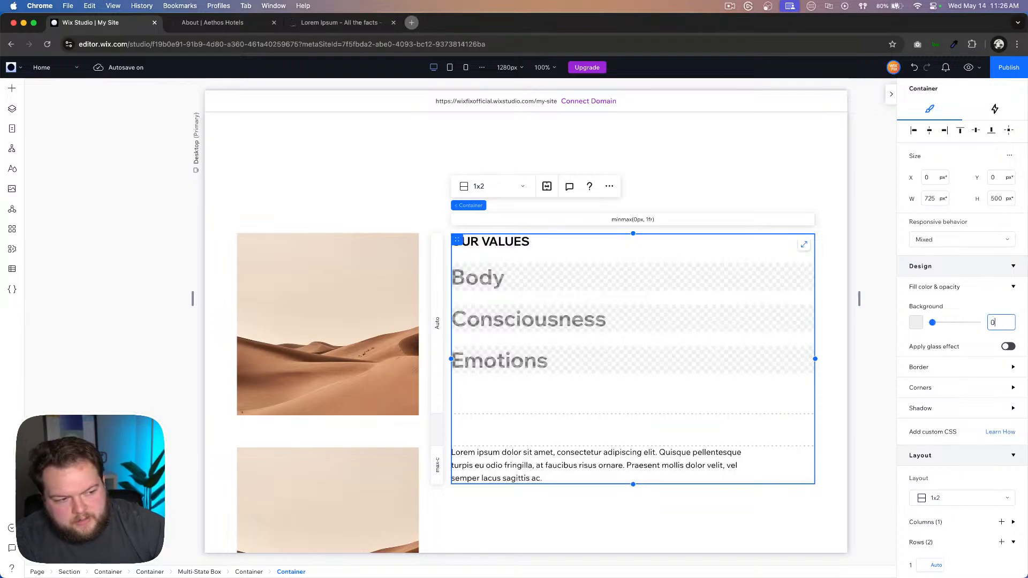
{"action": "left_click", "coordinate": [870, 365]}
{"action": "scroll", "coordinate": [870, 366], "scroll_direction": "down", "scroll_amount": 5}
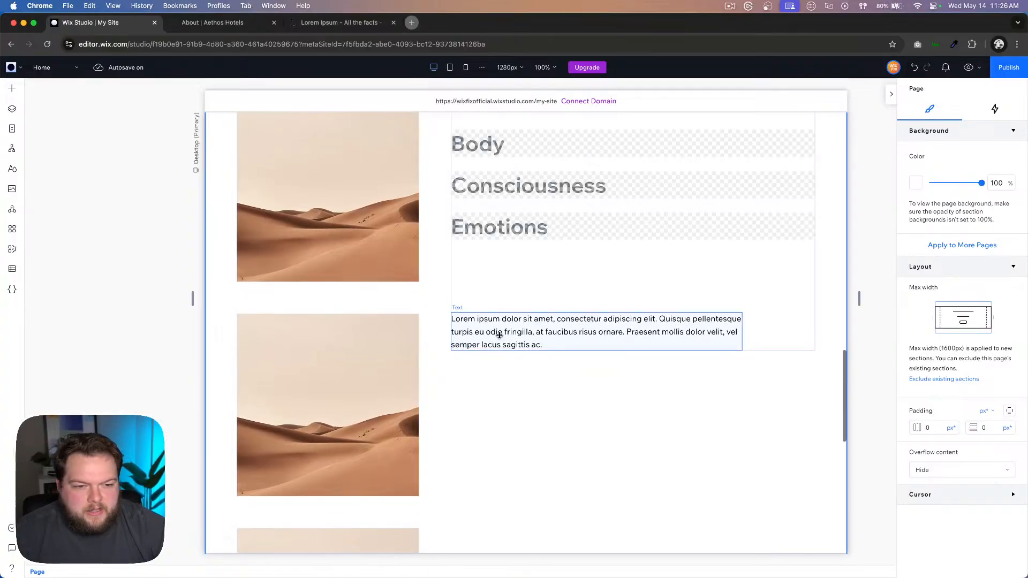
{"action": "left_click", "coordinate": [496, 294]}
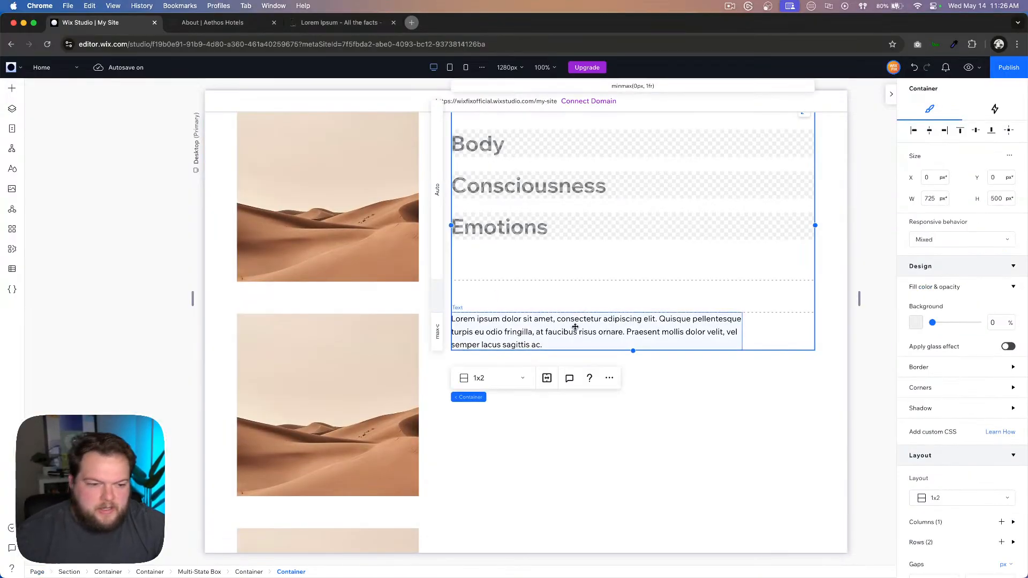
{"action": "left_click", "coordinate": [667, 403]}
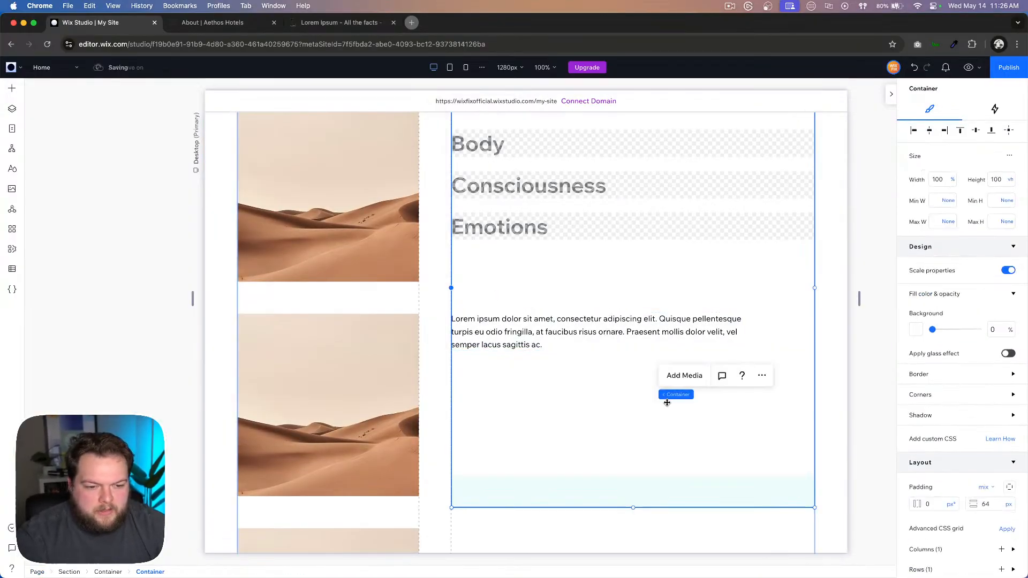
{"action": "left_click", "coordinate": [506, 290]}
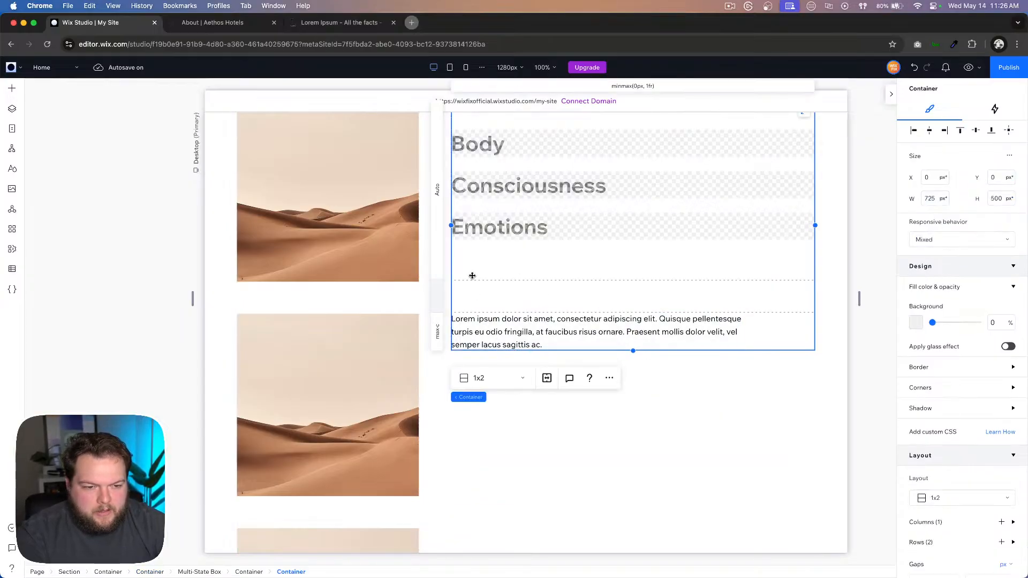
{"action": "left_click", "coordinate": [588, 424]}
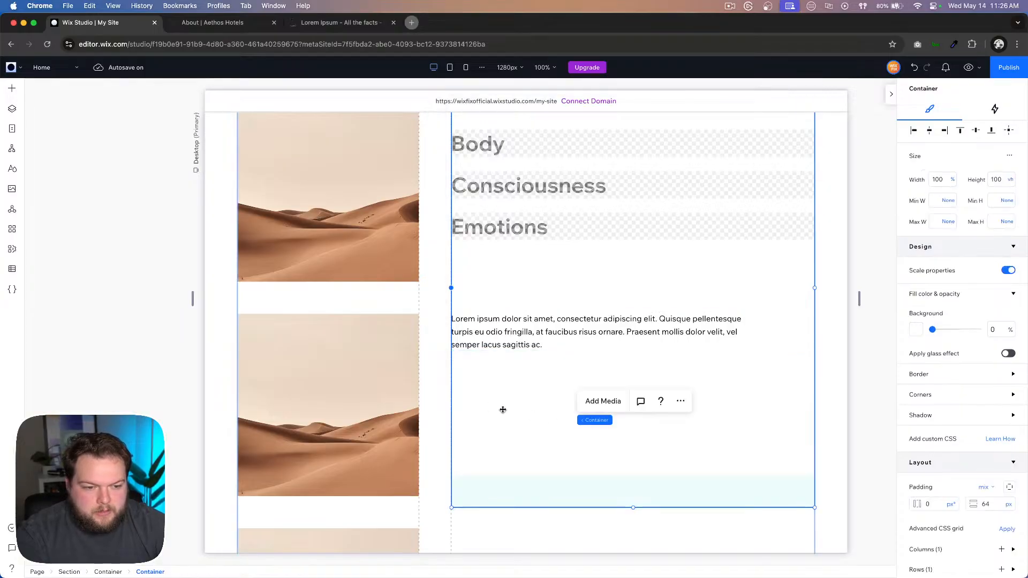
{"action": "left_click", "coordinate": [503, 287]}
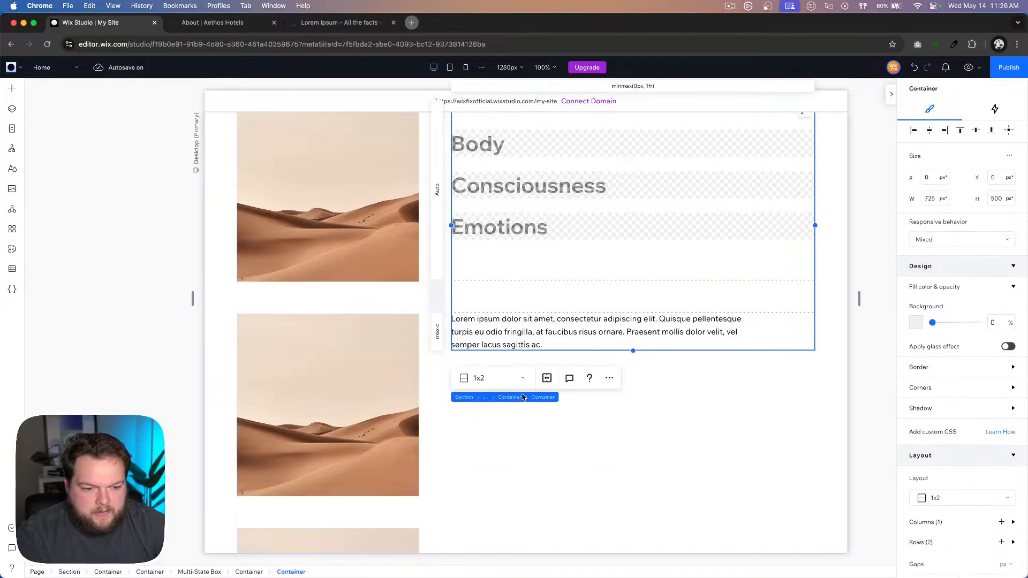
Step: Stretch the multi-state box's 1x1 state container down to about 814 px tall and show its row sizing
{"action": "left_click", "coordinate": [514, 399]}
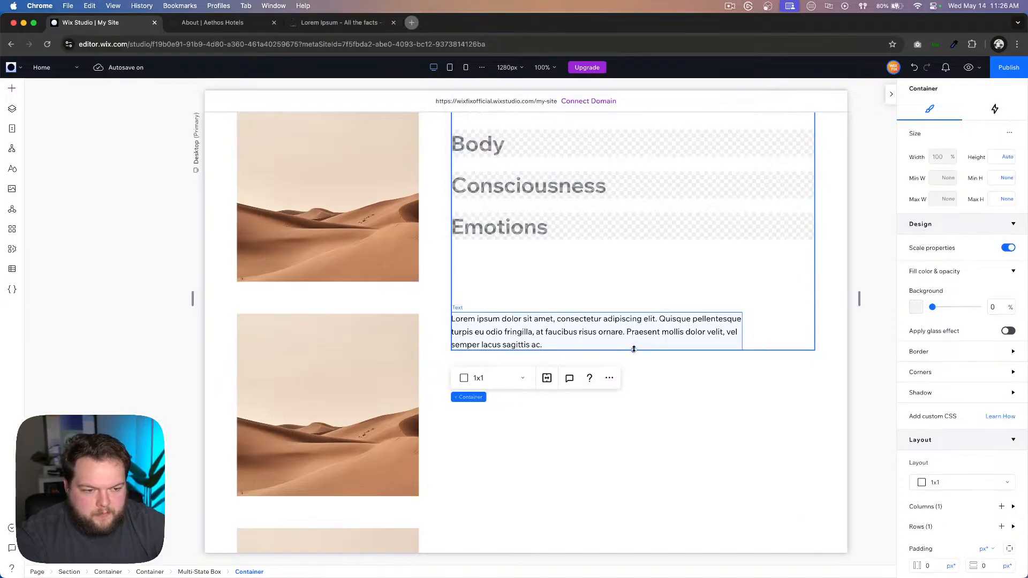
{"action": "left_click_drag", "start_coordinate": [633, 349], "coordinate": [632, 509]}
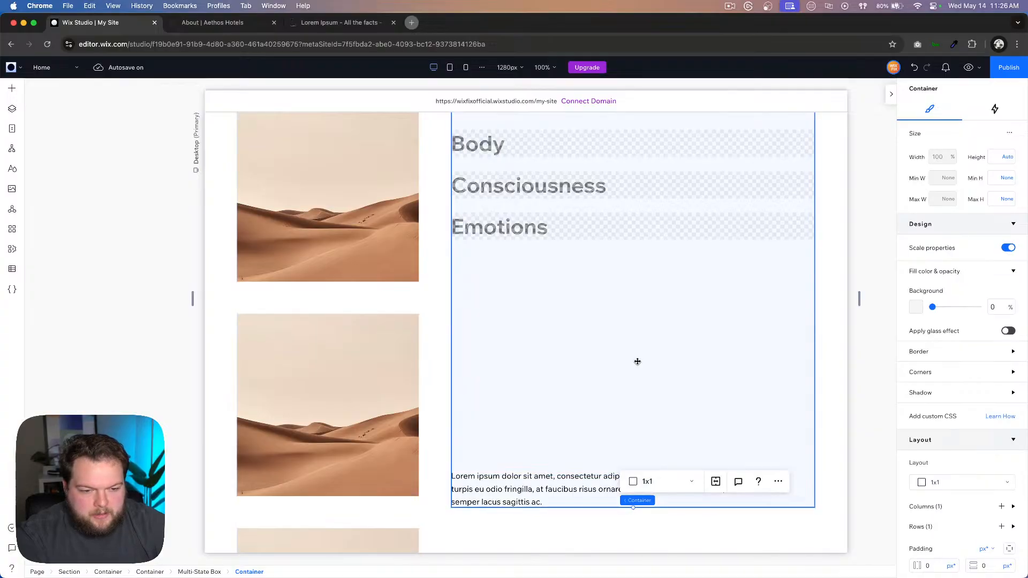
{"action": "left_click", "coordinate": [637, 360]}
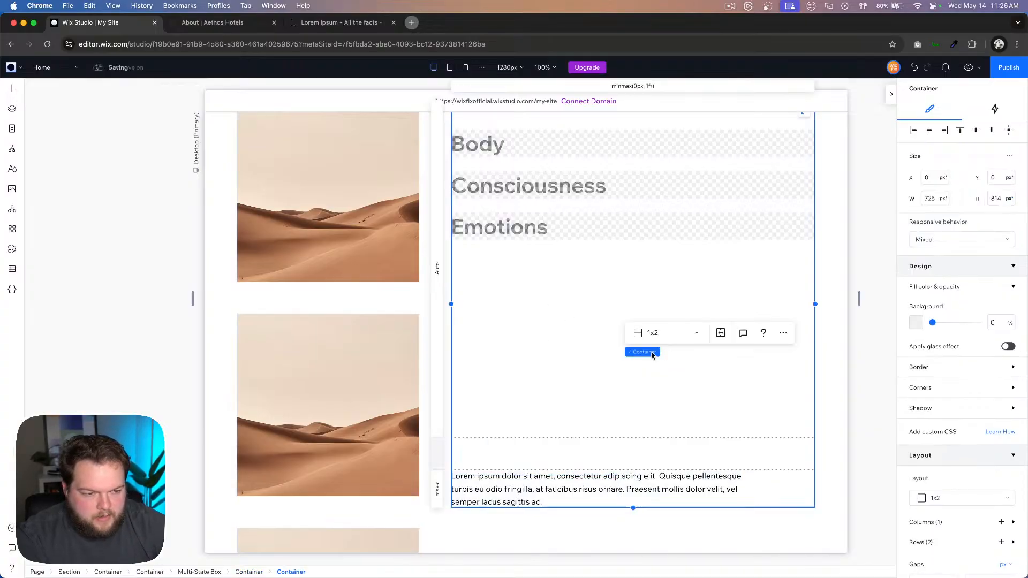
{"action": "left_click", "coordinate": [680, 352]}
{"action": "scroll", "coordinate": [958, 472], "scroll_direction": "down", "scroll_amount": 3}
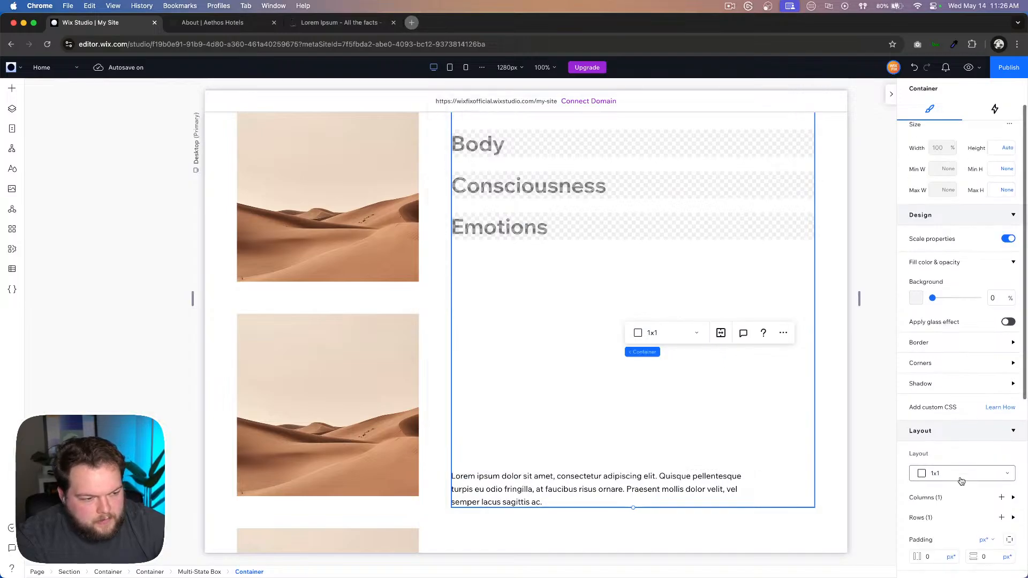
{"action": "left_click", "coordinate": [919, 401]}
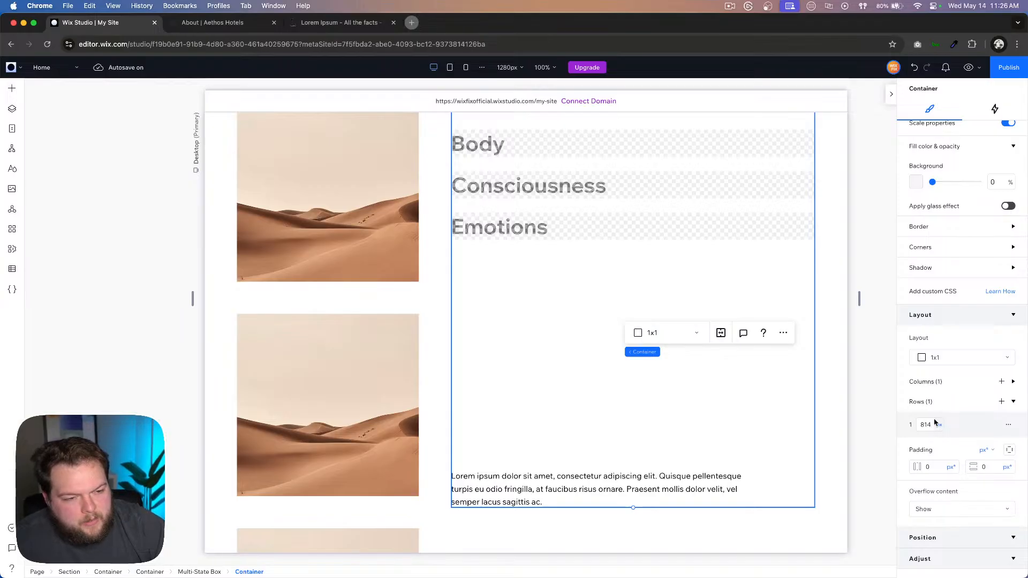
{"action": "left_click", "coordinate": [859, 295]}
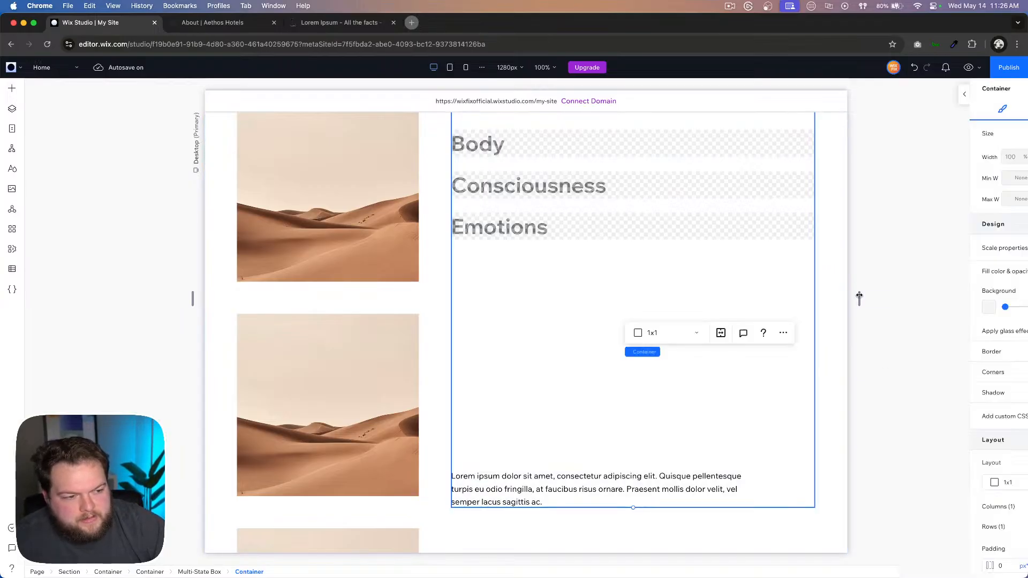
{"action": "left_click_drag", "start_coordinate": [860, 295], "coordinate": [833, 305]}
Step: Set the height of the 1x1 state container's single row to Auto
{"action": "scroll", "coordinate": [623, 416], "scroll_direction": "down", "scroll_amount": 1}
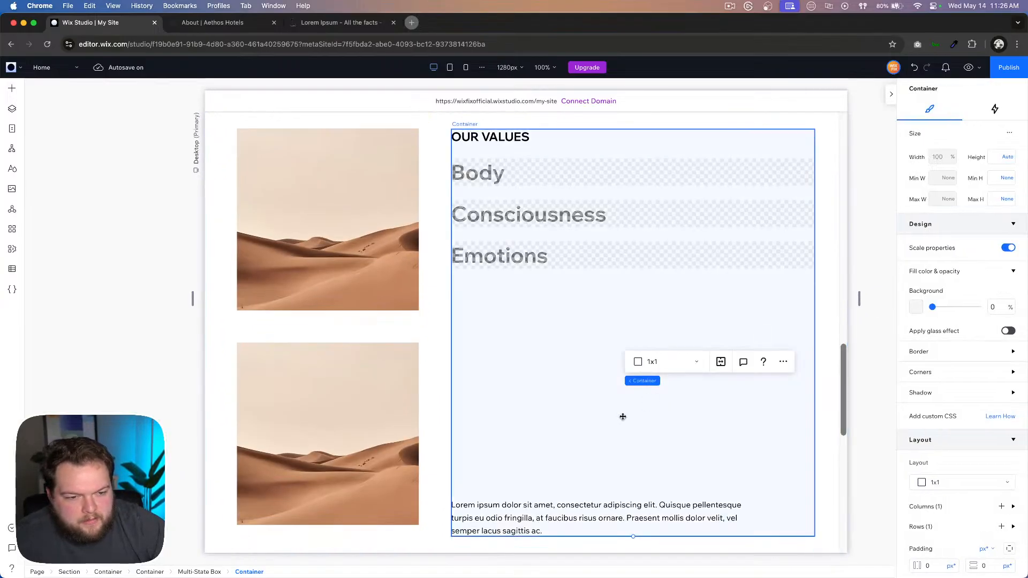
{"action": "scroll", "coordinate": [721, 440], "scroll_direction": "down", "scroll_amount": 3}
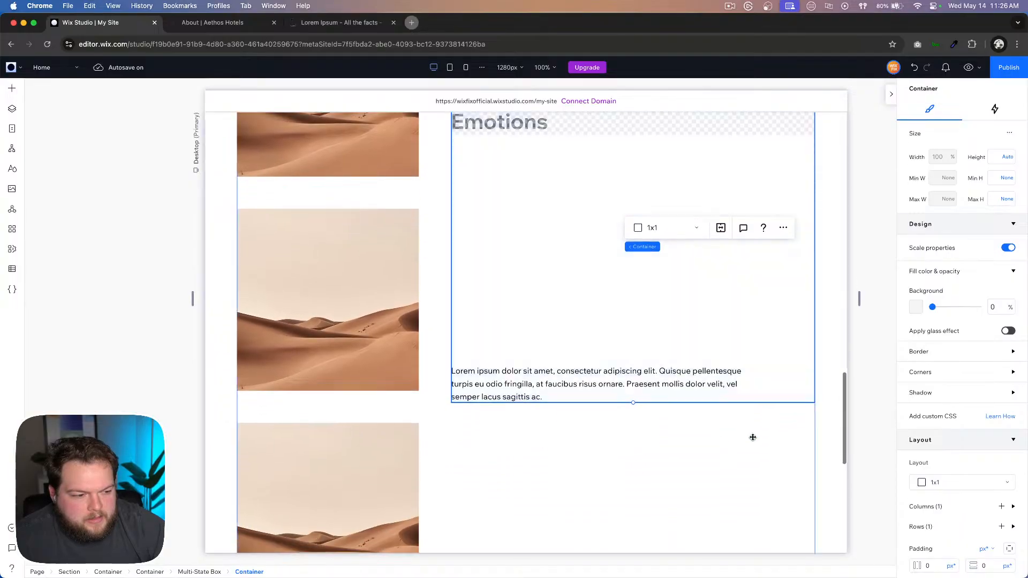
{"action": "left_click", "coordinate": [920, 526]}
{"action": "scroll", "coordinate": [919, 524], "scroll_direction": "down", "scroll_amount": 3}
{"action": "left_click", "coordinate": [941, 441]}
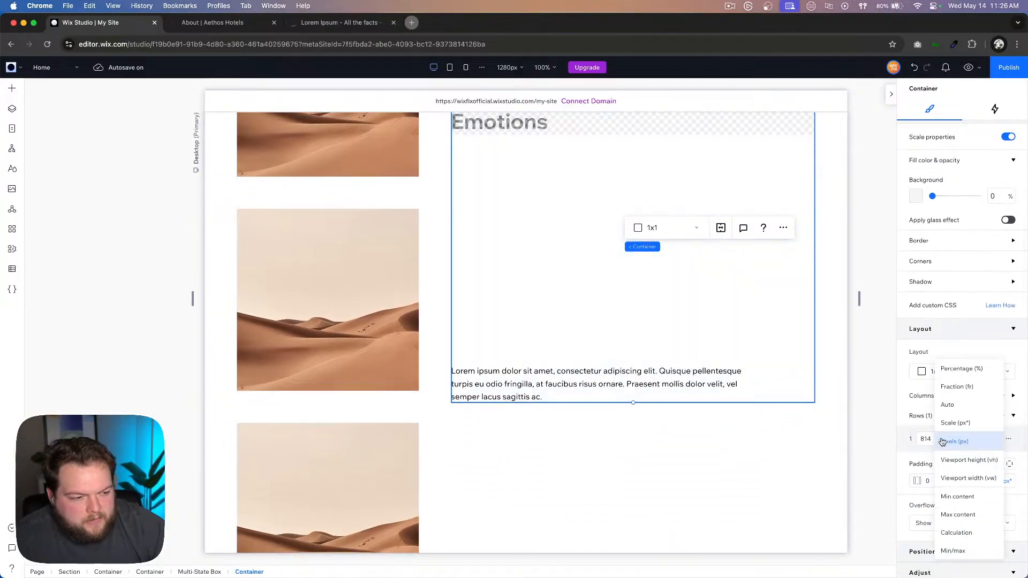
{"action": "left_click", "coordinate": [971, 409]}
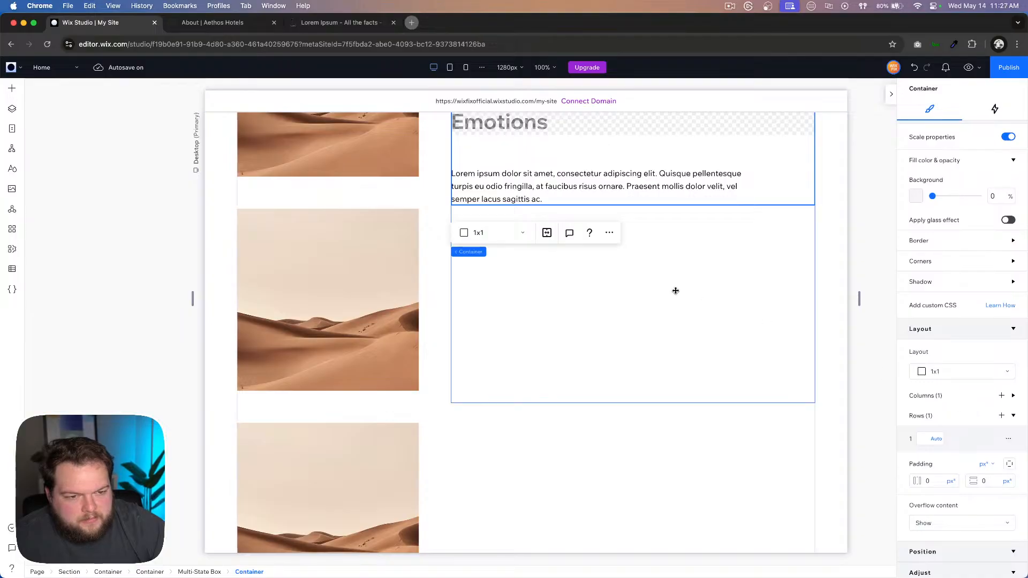
{"action": "scroll", "coordinate": [675, 289], "scroll_direction": "up", "scroll_amount": 3}
{"action": "scroll", "coordinate": [555, 404], "scroll_direction": "down", "scroll_amount": 1}
{"action": "scroll", "coordinate": [555, 403], "scroll_direction": "down", "scroll_amount": 1}
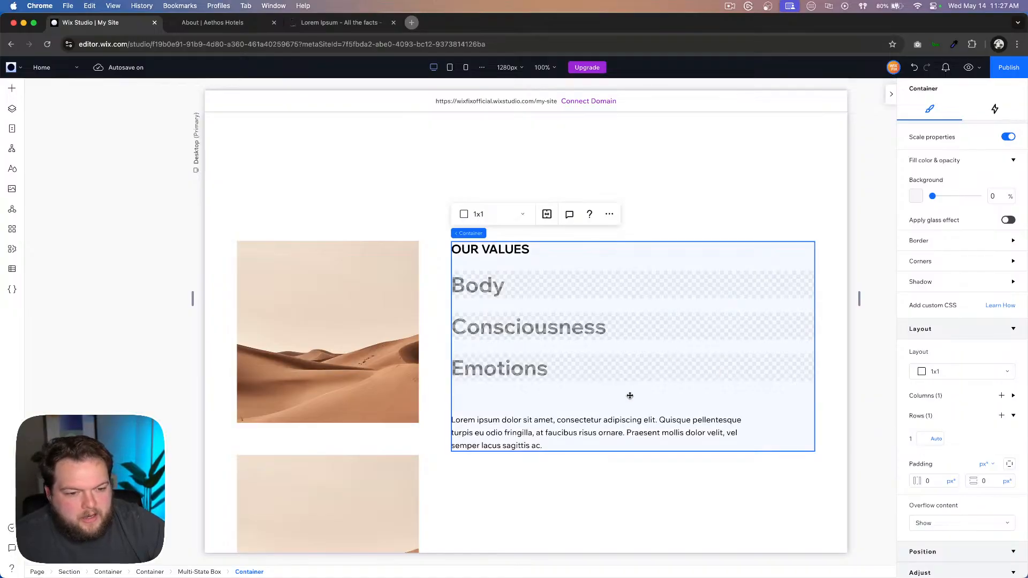
{"action": "left_click", "coordinate": [564, 403]}
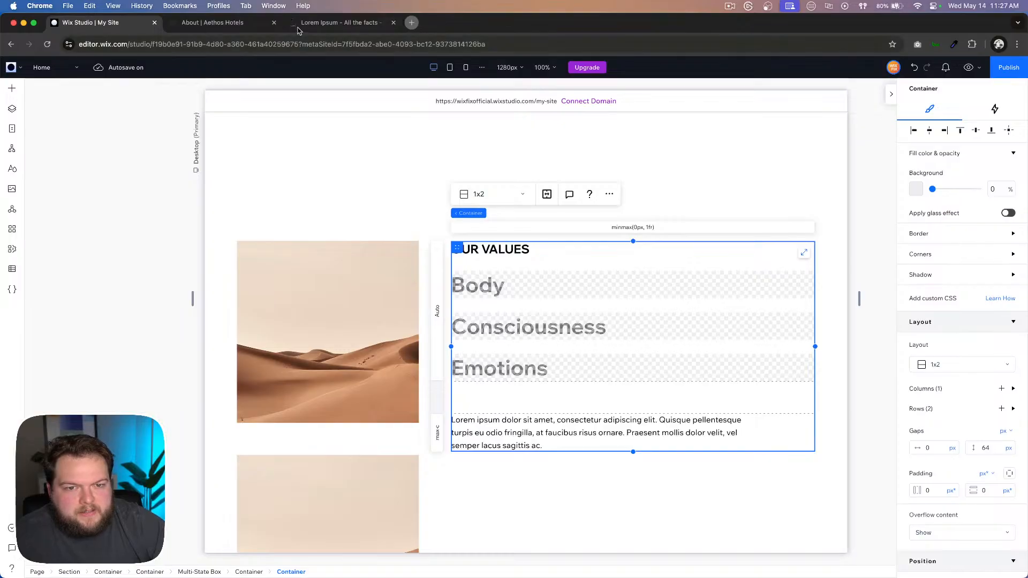
Step: Switch to the Aethos Hotels page and examine how the OUR VALUES section's headings and paragraph change alongside the scrolling images
{"action": "left_click", "coordinate": [233, 28]}
{"action": "scroll", "coordinate": [517, 249], "scroll_direction": "down", "scroll_amount": 8}
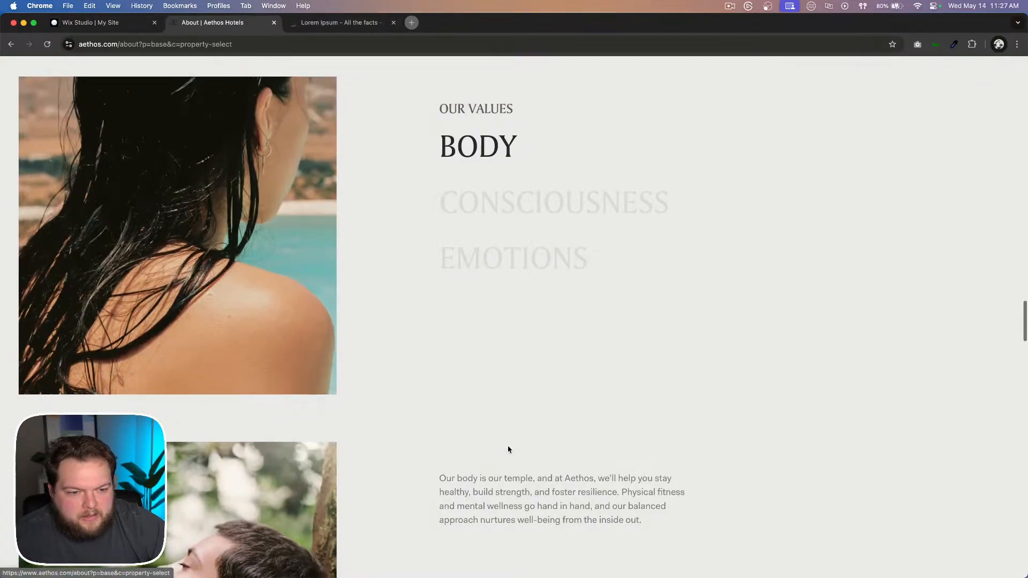
{"action": "scroll", "coordinate": [509, 449], "scroll_direction": "down", "scroll_amount": 5}
{"action": "scroll", "coordinate": [509, 450], "scroll_direction": "up", "scroll_amount": 8}
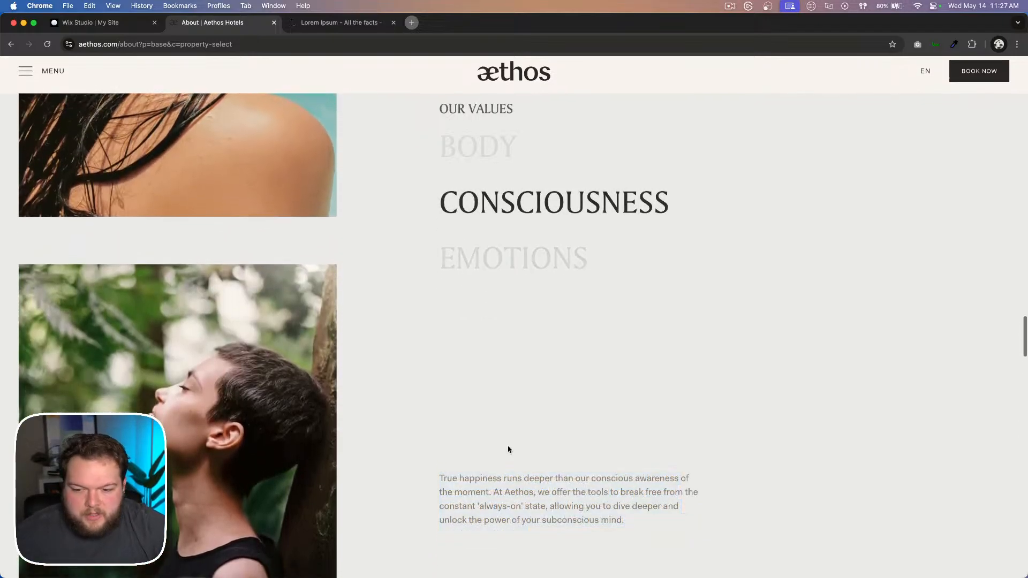
{"action": "scroll", "coordinate": [509, 450], "scroll_direction": "down", "scroll_amount": 5}
{"action": "scroll", "coordinate": [509, 450], "scroll_direction": "down", "scroll_amount": 5}
{"action": "left_click", "coordinate": [509, 448]}
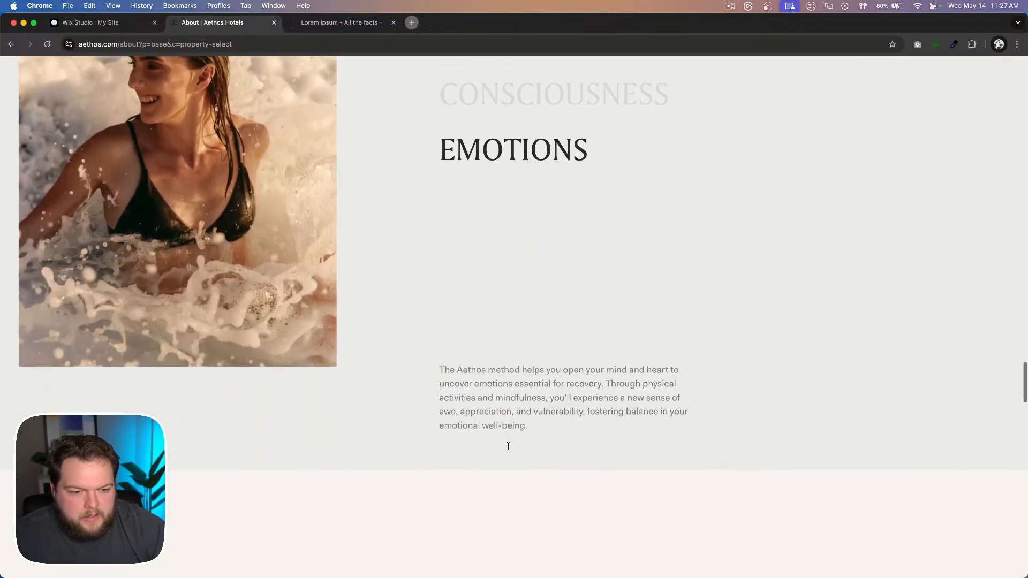
Step: Review the start of the OUR VALUES section around the BODY heading and switch back to Wix Studio
{"action": "scroll", "coordinate": [616, 404], "scroll_direction": "up", "scroll_amount": 5}
{"action": "scroll", "coordinate": [615, 405], "scroll_direction": "up", "scroll_amount": 5}
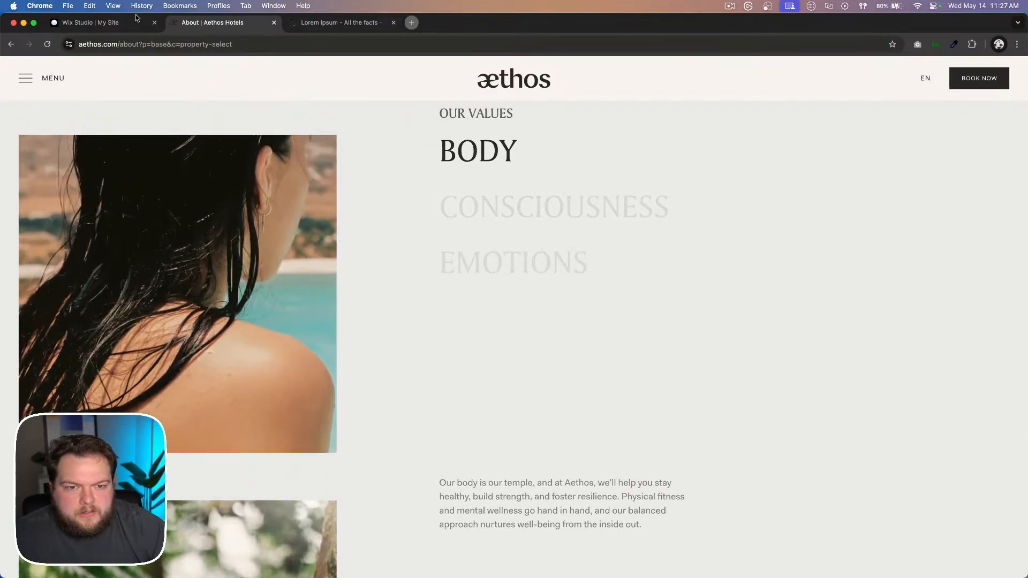
{"action": "left_click", "coordinate": [100, 22]}
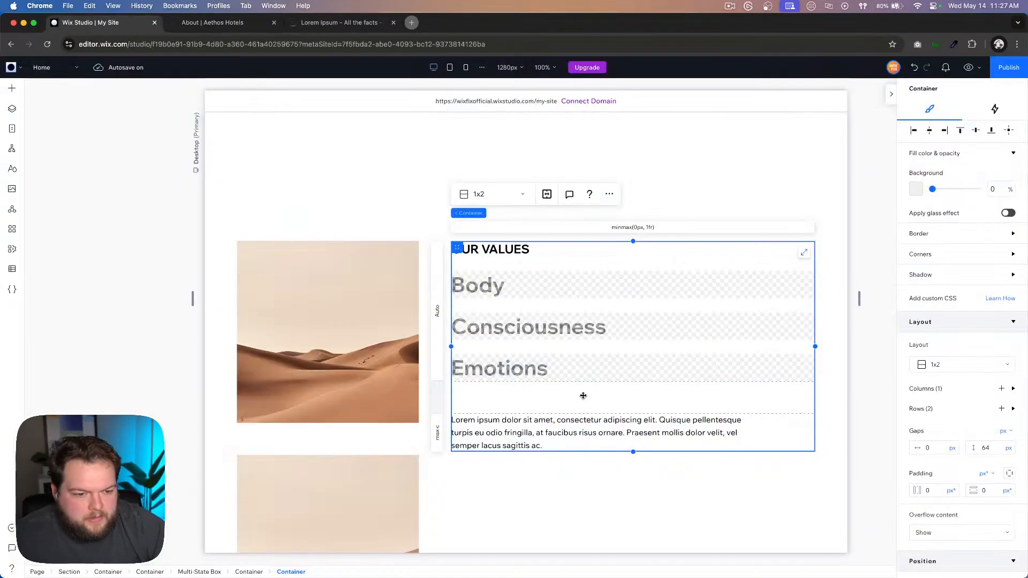
Step: Set the minimum height of the multi-state box's 1x1 state container to 100%
{"action": "mouse_move", "coordinate": [480, 214]}
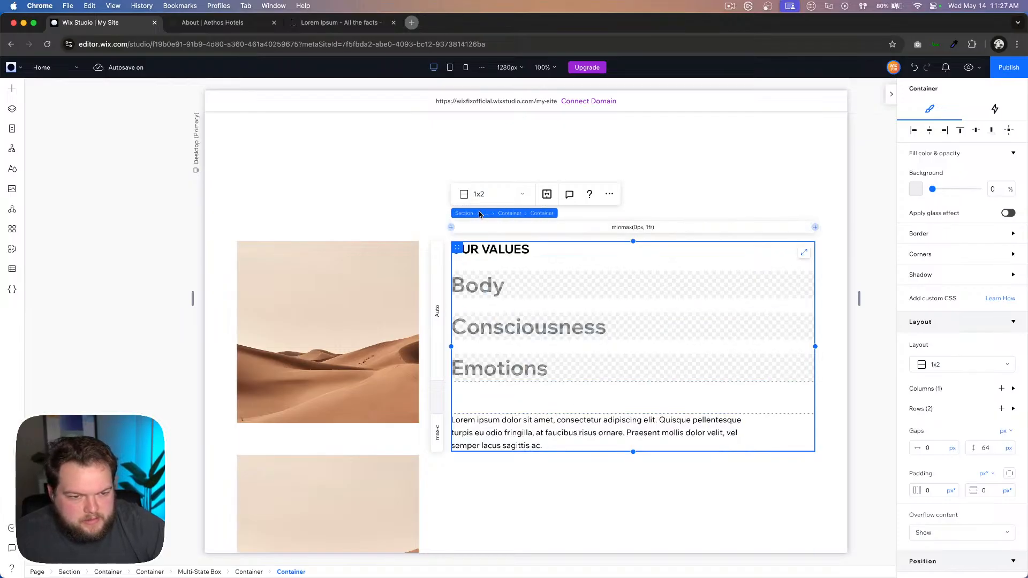
{"action": "left_click", "coordinate": [521, 216]}
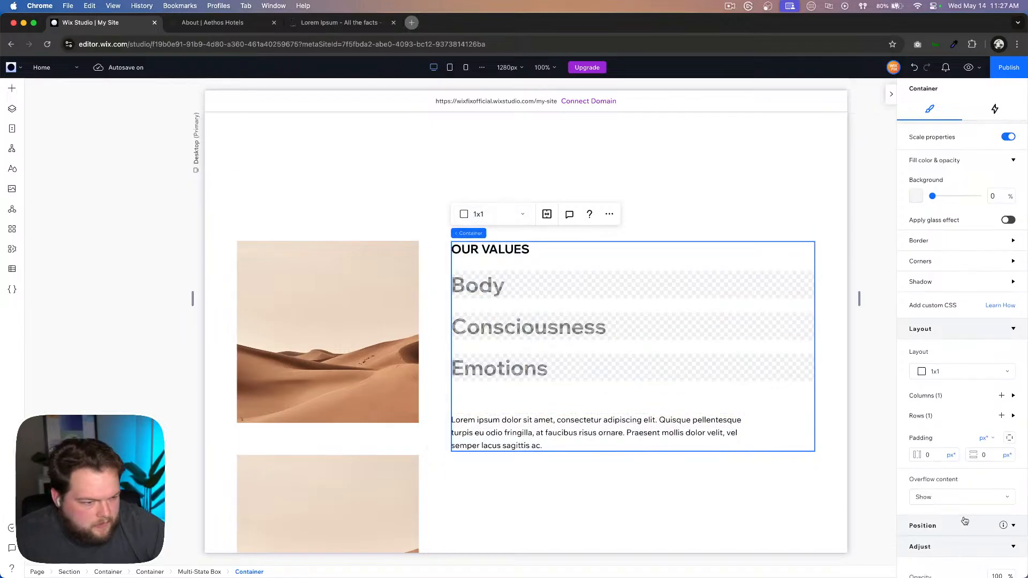
{"action": "scroll", "coordinate": [964, 521], "scroll_direction": "down", "scroll_amount": 3}
{"action": "left_click", "coordinate": [947, 296]}
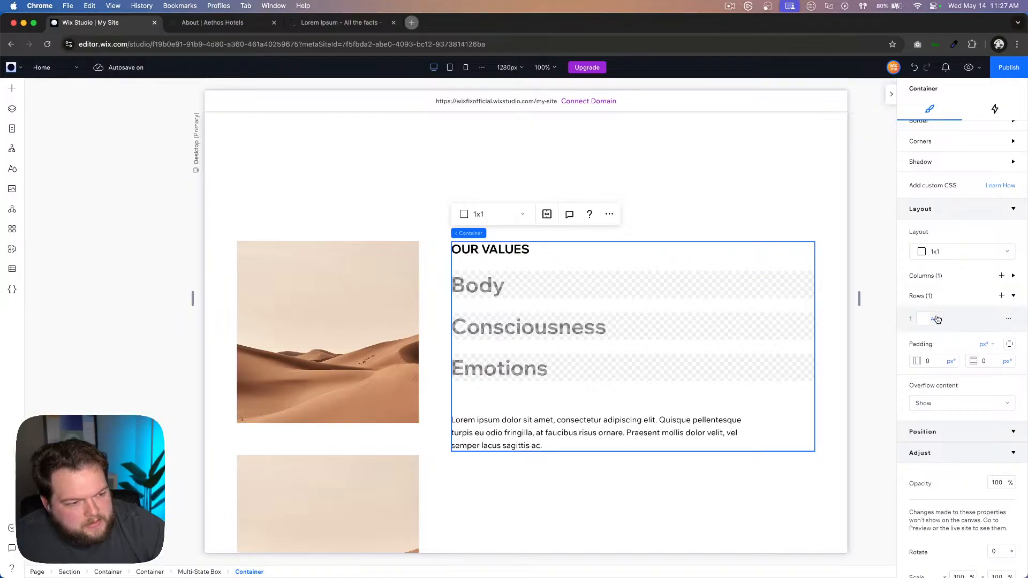
{"action": "left_click", "coordinate": [940, 320]}
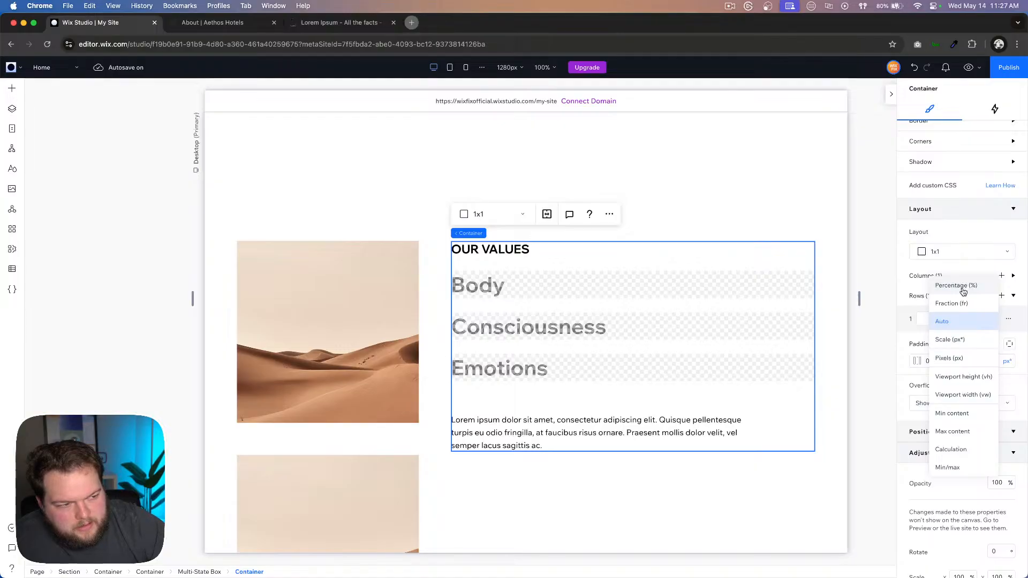
{"action": "scroll", "coordinate": [971, 213], "scroll_direction": "up", "scroll_amount": 6}
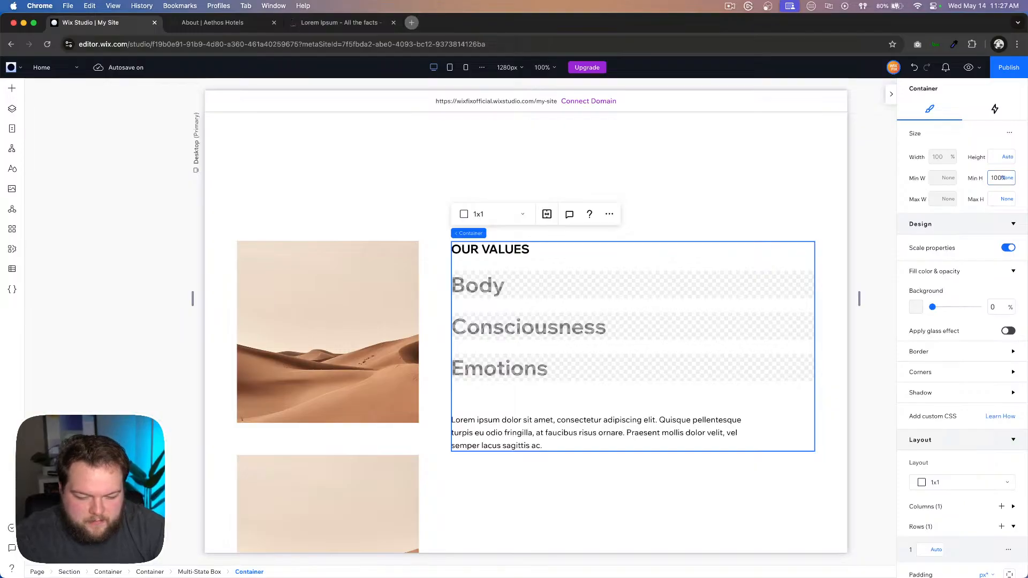
Step: Set the state container's single row to 100% and change its unit to viewport width (vw)
{"action": "scroll", "coordinate": [952, 424], "scroll_direction": "down", "scroll_amount": 4}
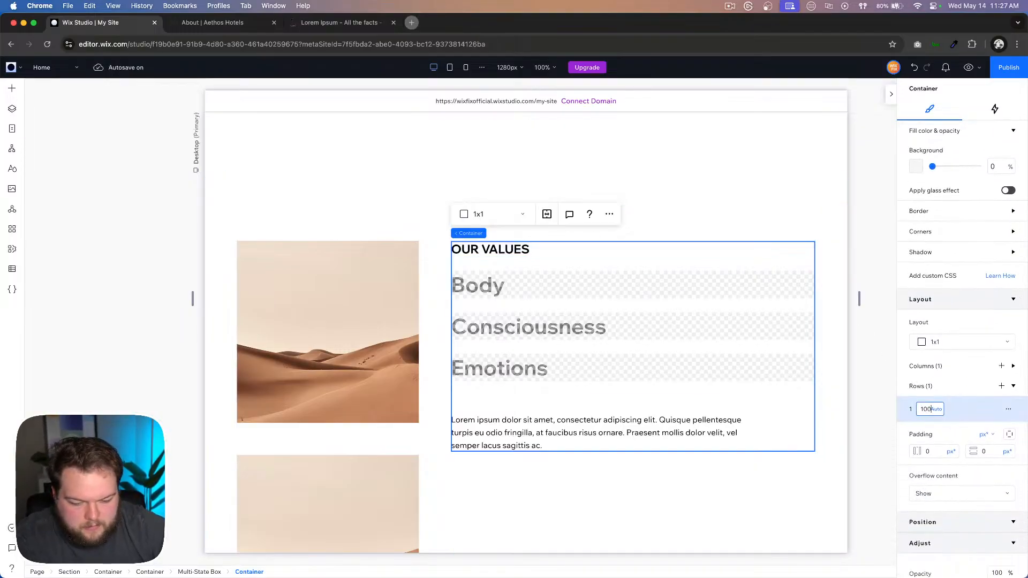
{"action": "key", "text": "Return"}
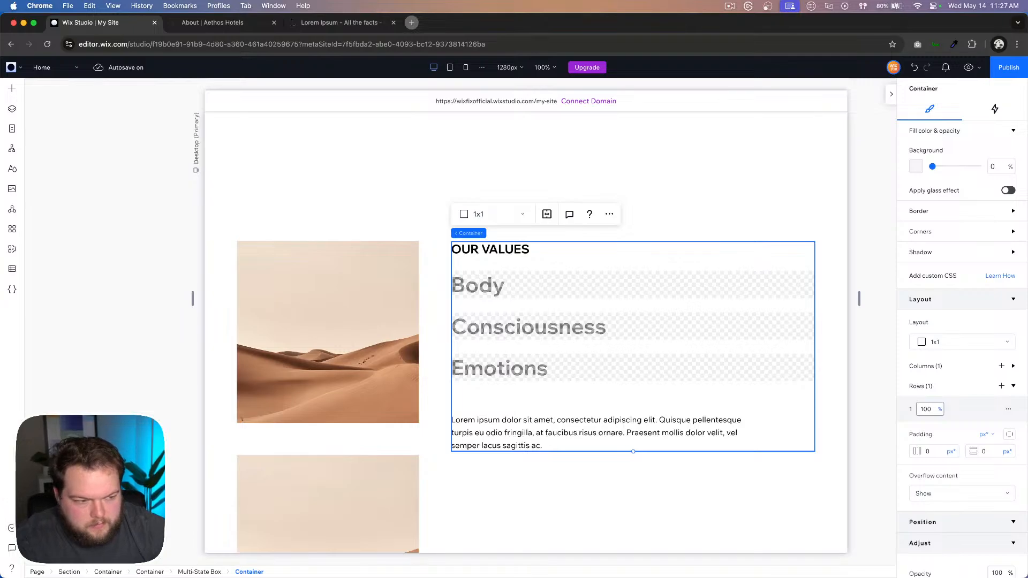
{"action": "left_click", "coordinate": [939, 409]}
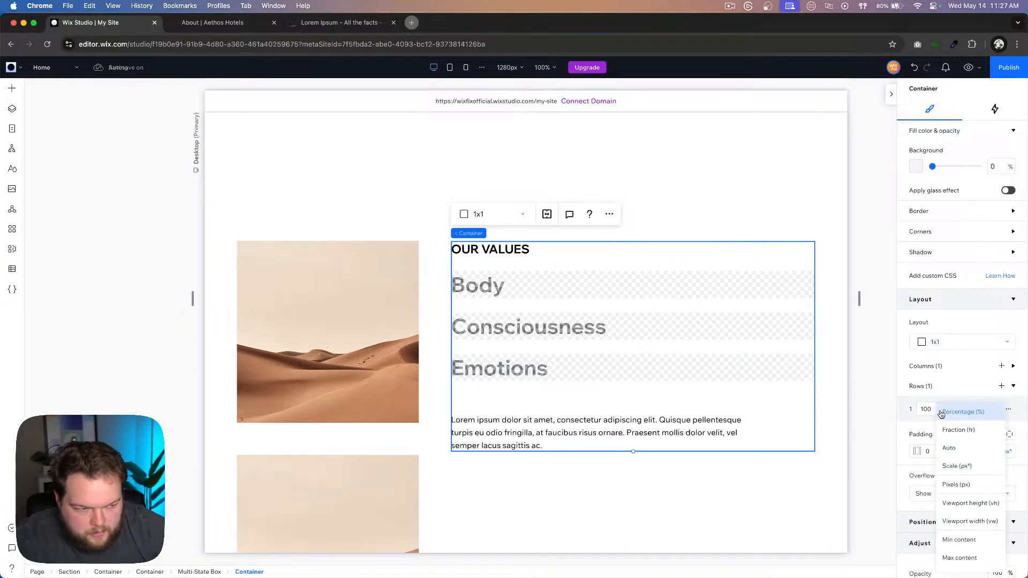
{"action": "left_click", "coordinate": [947, 522]}
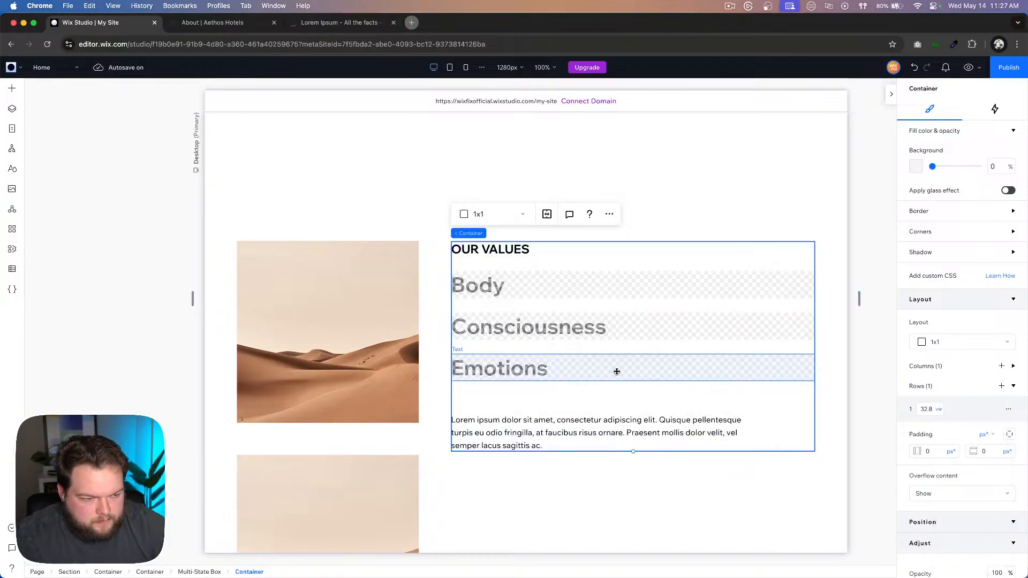
Step: Try stretching the 1x1 state container down to the second image's lower edge, a minimum height of about 188.1%
{"action": "scroll", "coordinate": [616, 369], "scroll_direction": "down", "scroll_amount": 1}
{"action": "scroll", "coordinate": [617, 371], "scroll_direction": "down", "scroll_amount": 3}
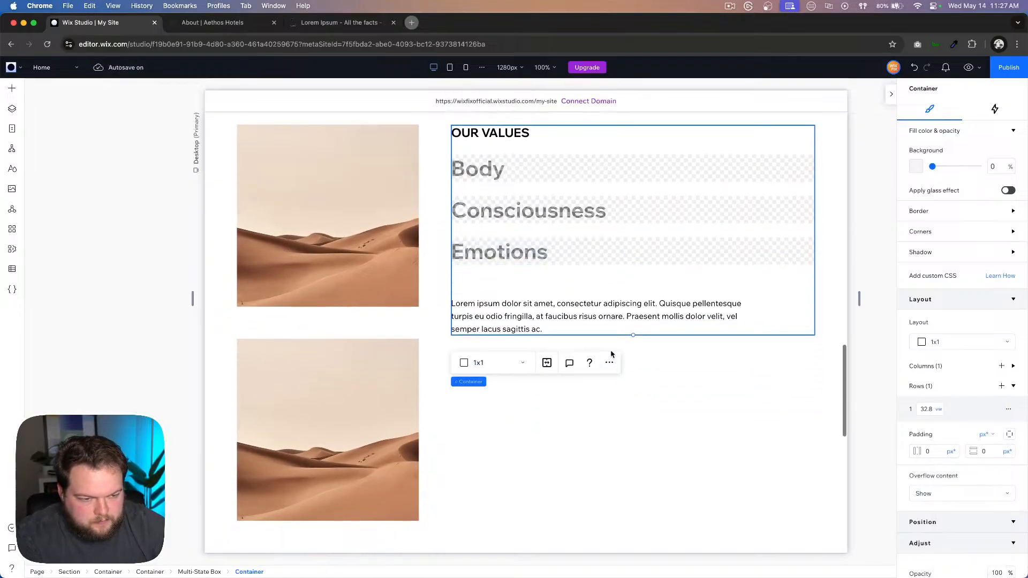
{"action": "left_click", "coordinate": [633, 332]}
{"action": "left_click", "coordinate": [711, 285]}
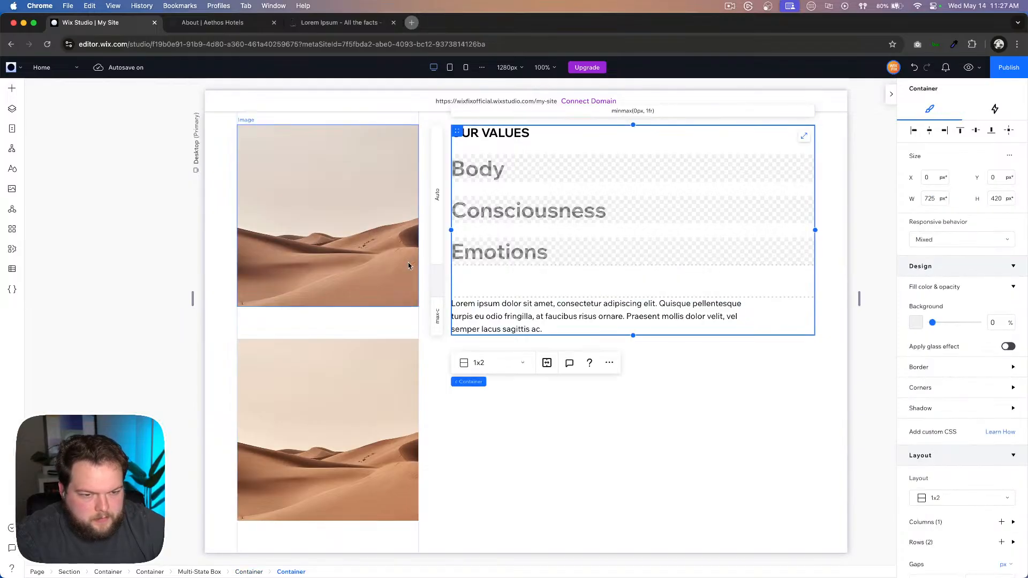
{"action": "left_click", "coordinate": [509, 382]}
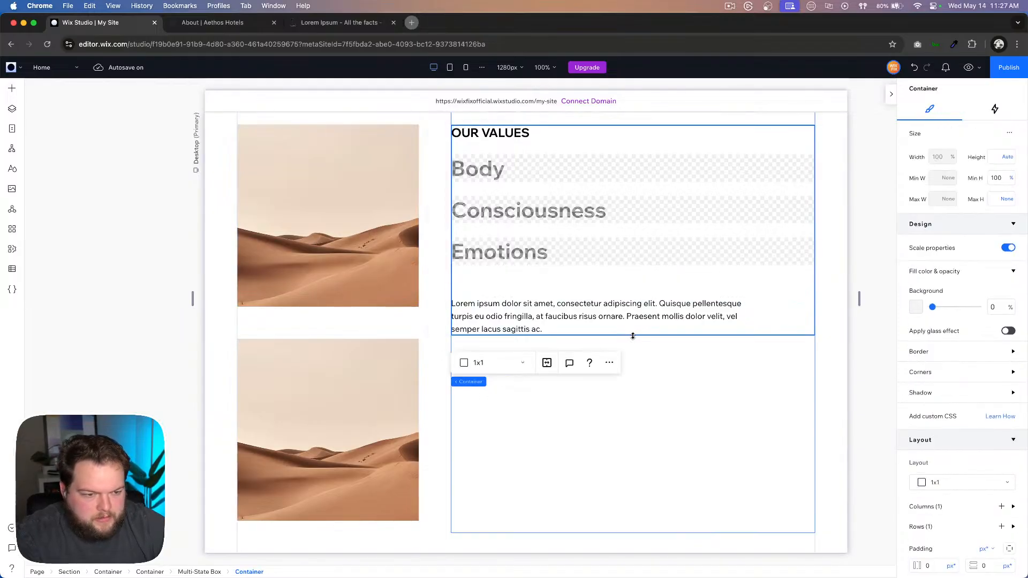
{"action": "left_click_drag", "start_coordinate": [633, 336], "coordinate": [619, 523]}
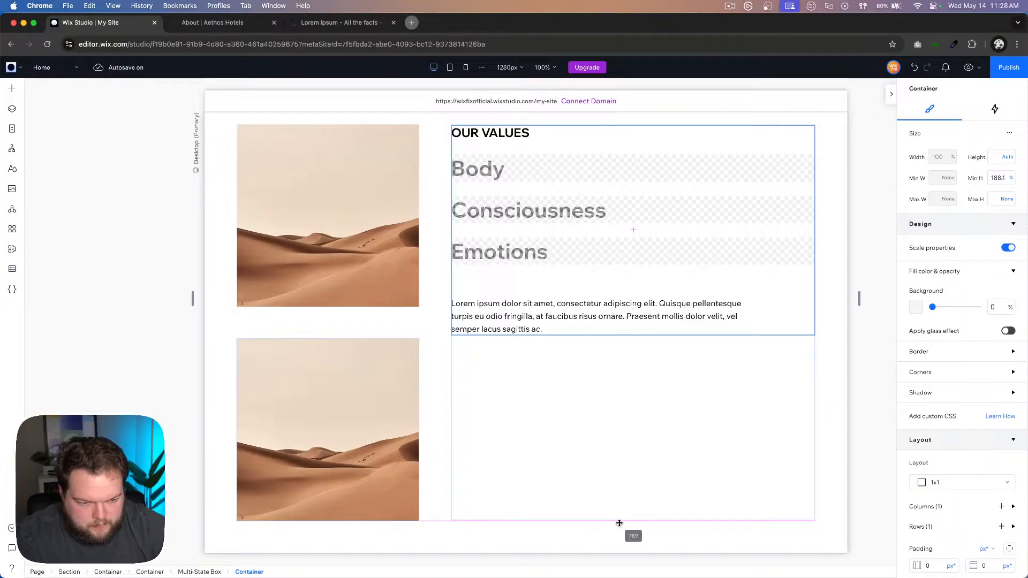
Step: Check the stretched state container against the images and its layout settings, and undo the resize
{"action": "scroll", "coordinate": [611, 337], "scroll_direction": "down", "scroll_amount": 5}
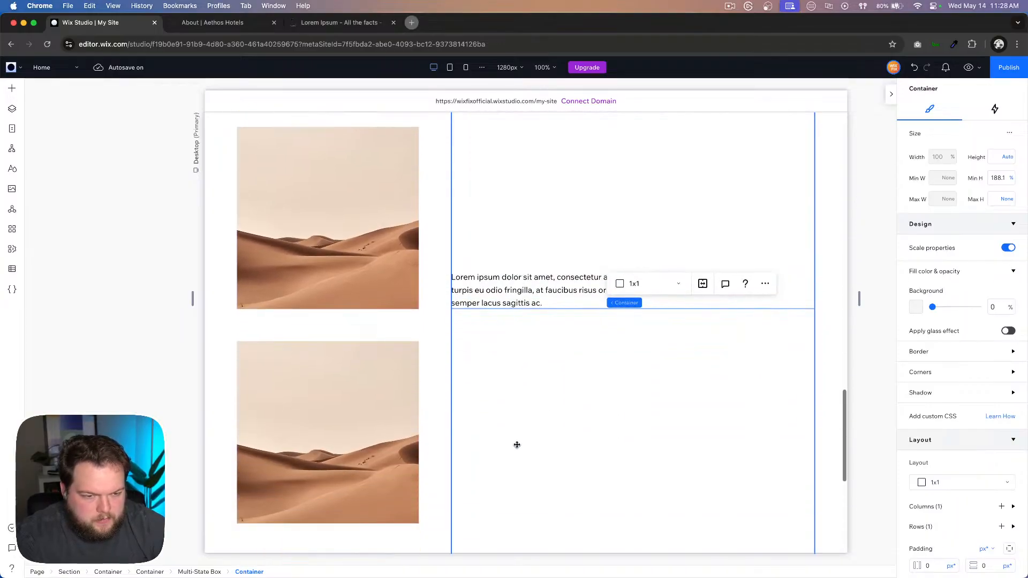
{"action": "scroll", "coordinate": [516, 445], "scroll_direction": "down", "scroll_amount": 3}
{"action": "scroll", "coordinate": [857, 461], "scroll_direction": "up", "scroll_amount": 8}
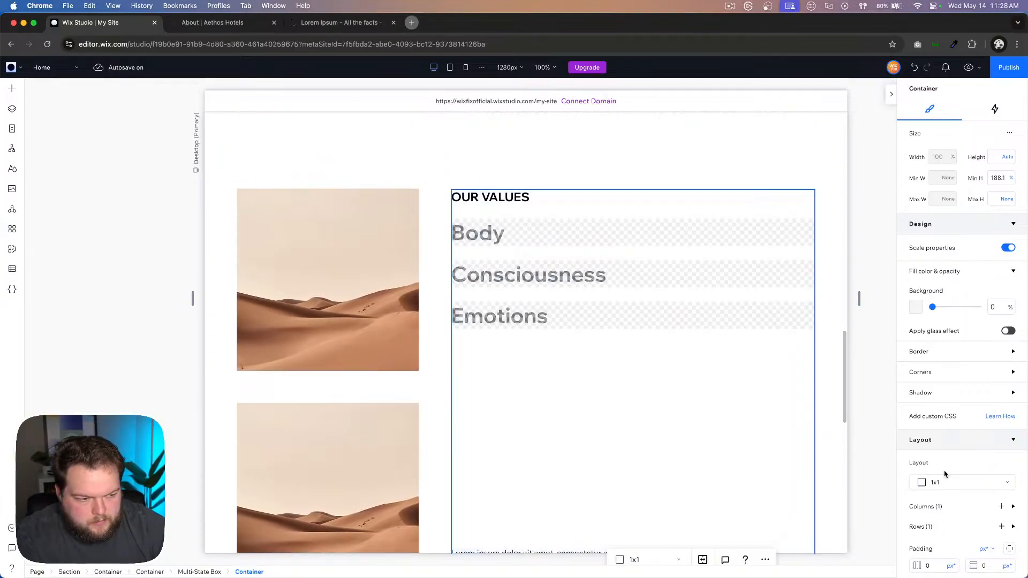
{"action": "scroll", "coordinate": [945, 473], "scroll_direction": "down", "scroll_amount": 5}
{"action": "scroll", "coordinate": [944, 474], "scroll_direction": "up", "scroll_amount": 2}
{"action": "scroll", "coordinate": [945, 474], "scroll_direction": "down", "scroll_amount": 1}
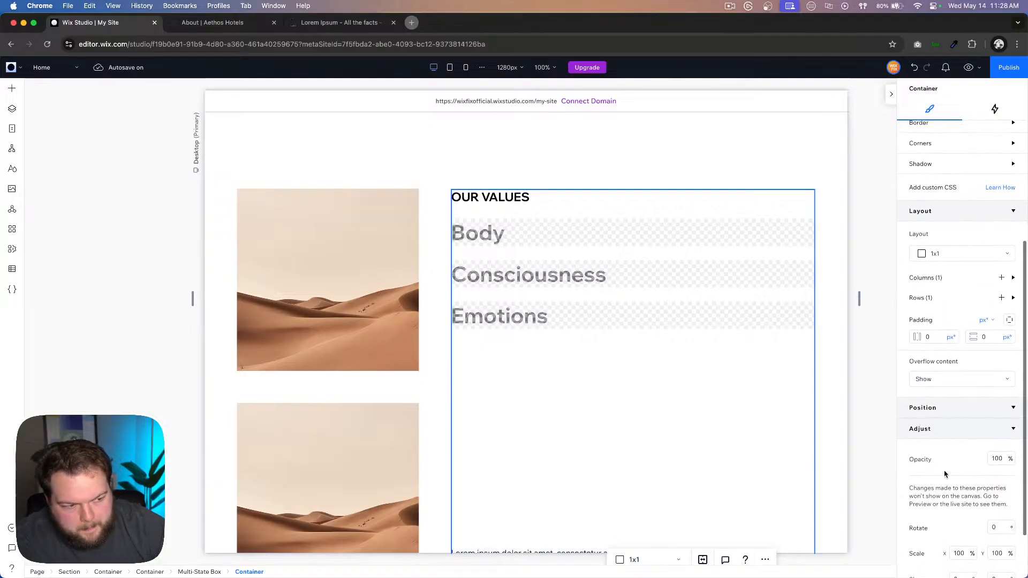
{"action": "scroll", "coordinate": [937, 444], "scroll_direction": "up", "scroll_amount": 1}
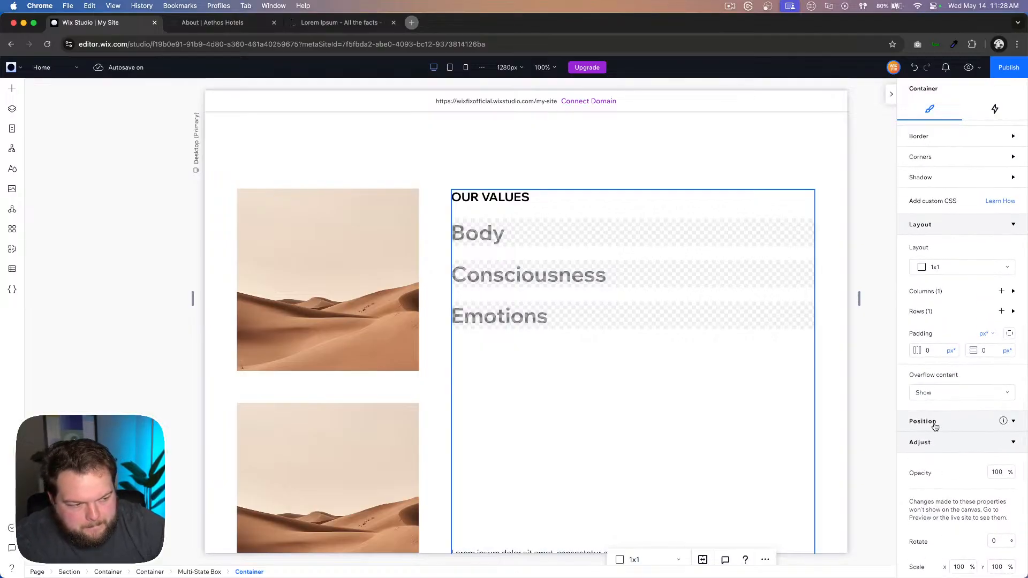
{"action": "left_click", "coordinate": [910, 69]}
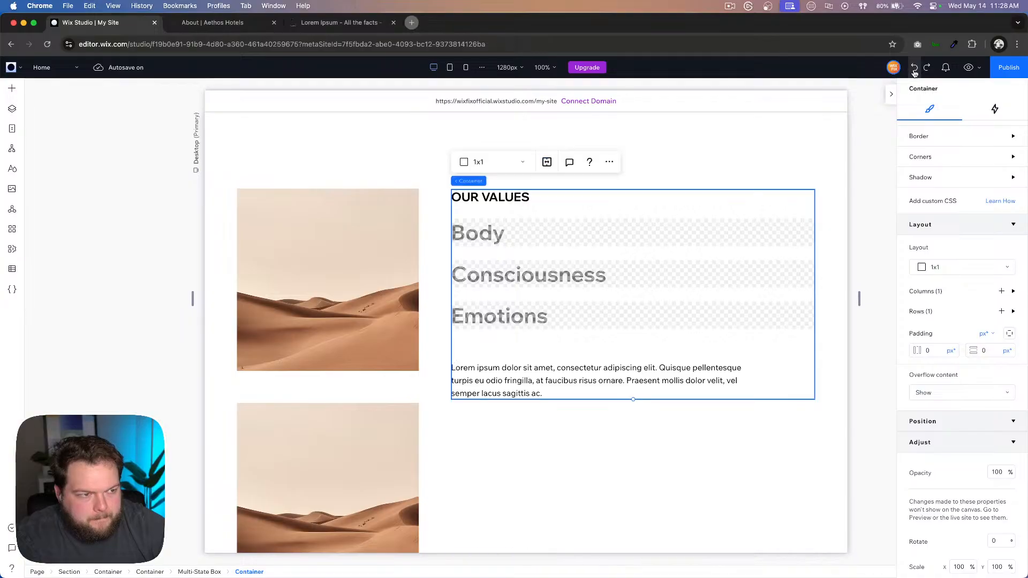
Step: Set the state container's single row height to 60 vw
{"action": "left_click", "coordinate": [957, 315]}
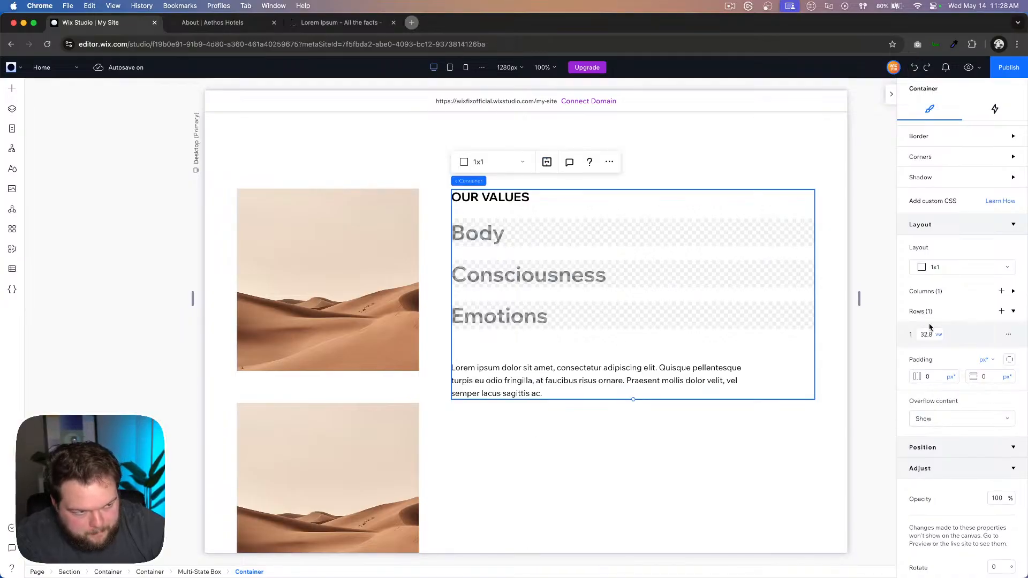
{"action": "left_click", "coordinate": [925, 336]}
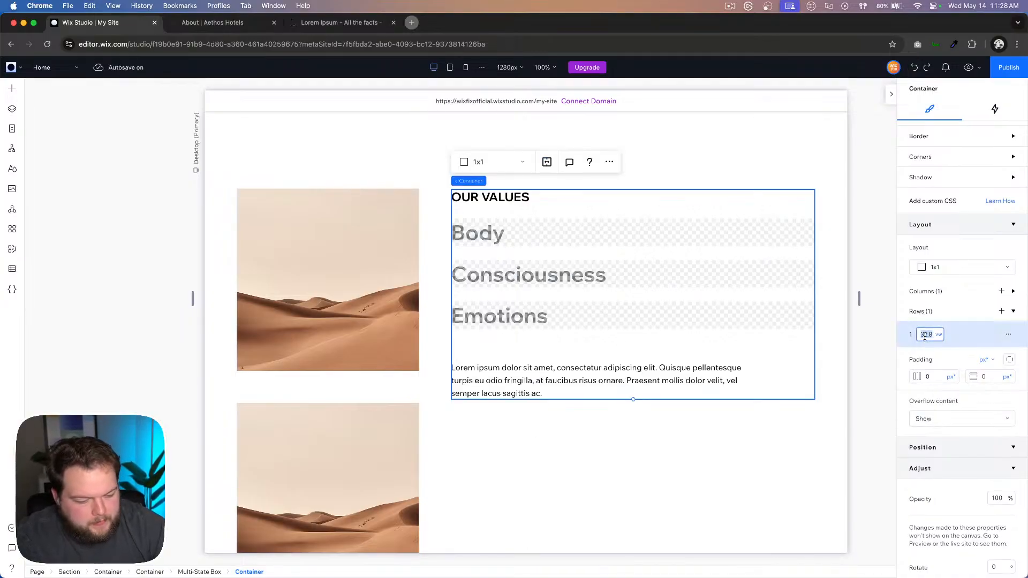
{"action": "key", "text": "Return"}
{"action": "scroll", "coordinate": [610, 362], "scroll_direction": "down", "scroll_amount": 5}
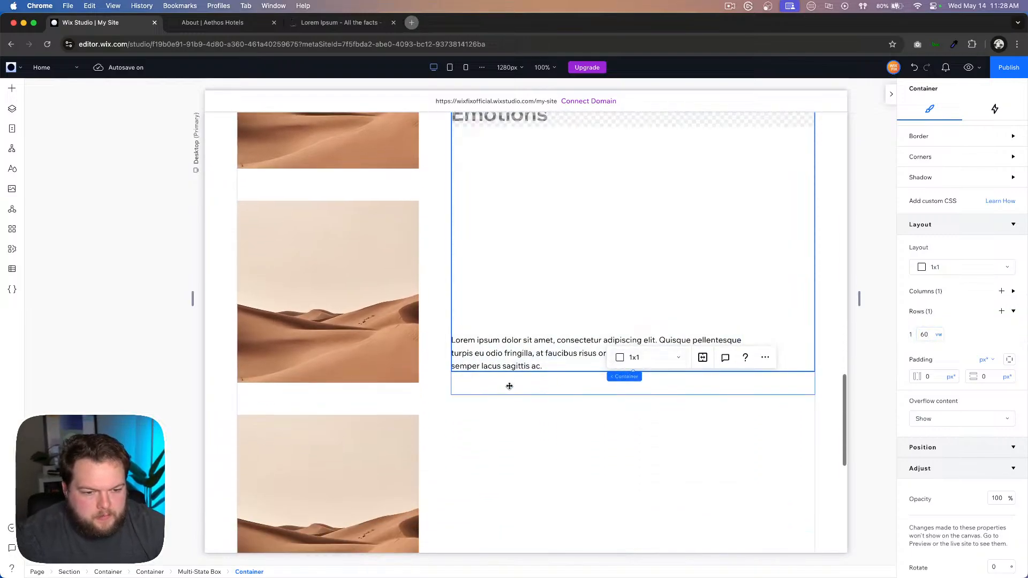
Step: Reselect the 1x1 state container and set its single row height to 55 vw
{"action": "left_click", "coordinate": [503, 390]}
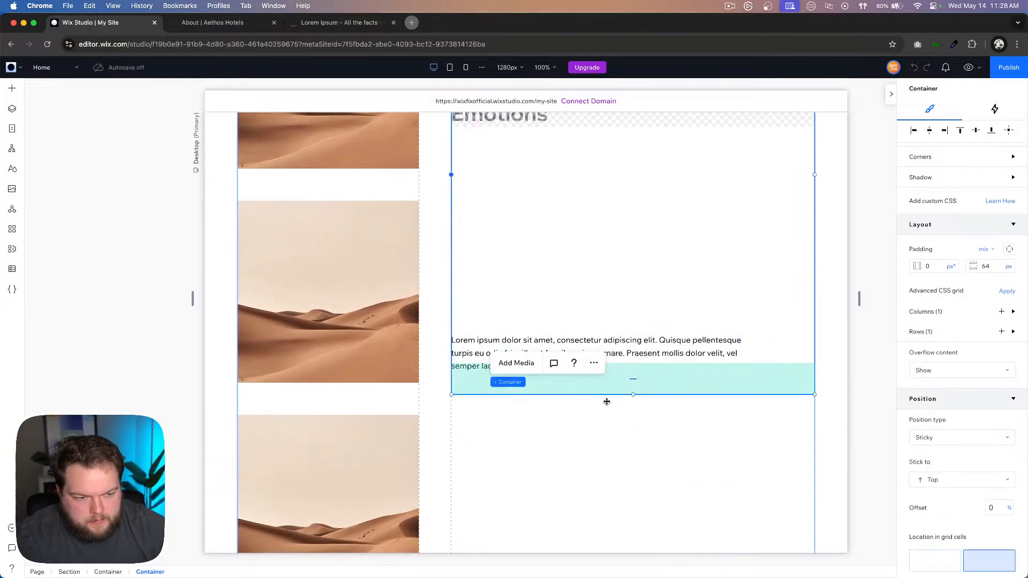
{"action": "left_click", "coordinate": [633, 306]}
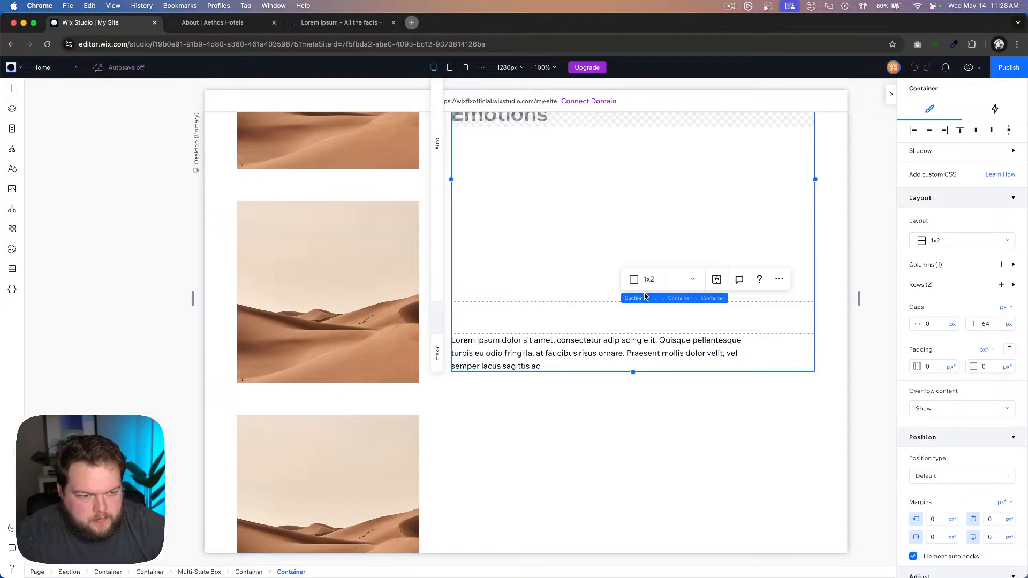
{"action": "left_click", "coordinate": [674, 299]}
{"action": "left_click", "coordinate": [920, 310]}
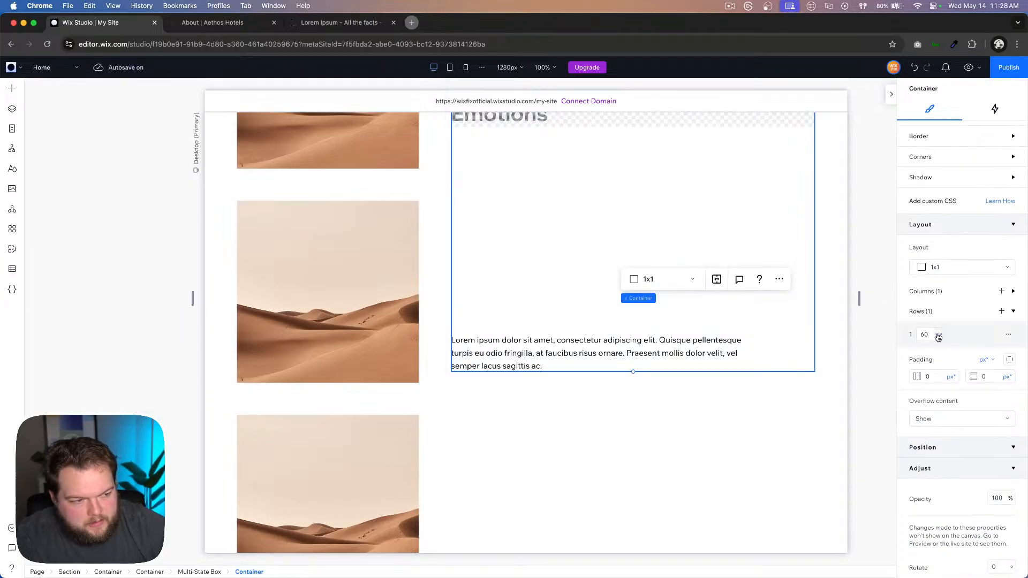
{"action": "left_click", "coordinate": [927, 335]}
{"action": "type", "text": "55"}
{"action": "key", "text": "Return"}
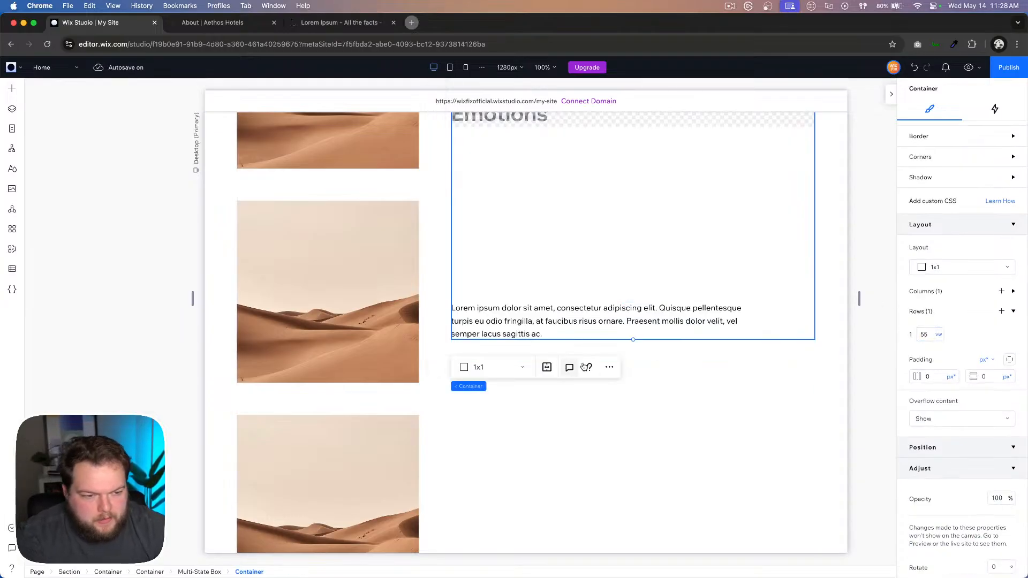
{"action": "left_click", "coordinate": [672, 361]}
{"action": "left_click", "coordinate": [518, 257]}
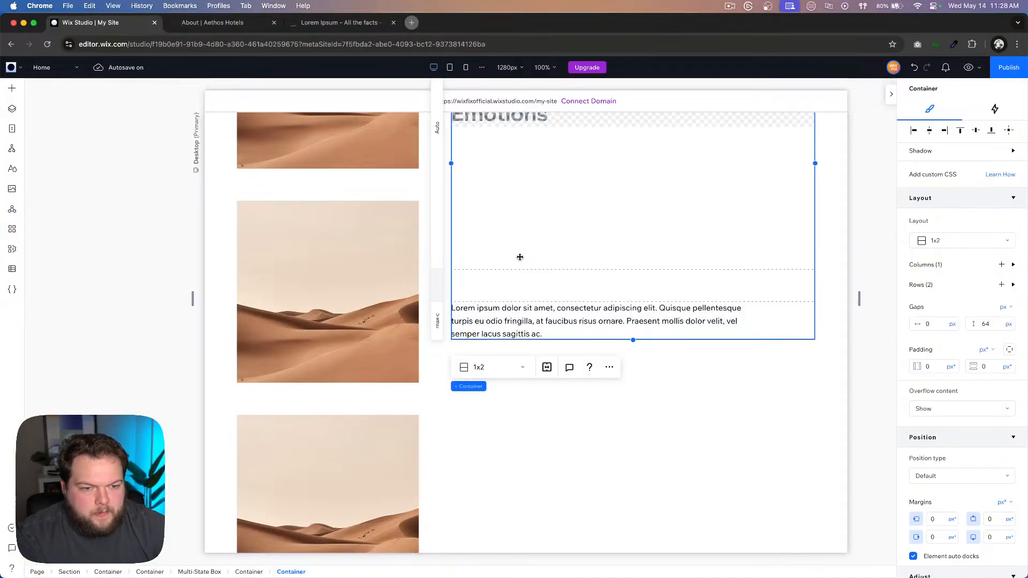
Step: Set the opacity of the front Body heading under OUR VALUES to 100%
{"action": "scroll", "coordinate": [519, 257], "scroll_direction": "down", "scroll_amount": 5}
{"action": "scroll", "coordinate": [519, 257], "scroll_direction": "down", "scroll_amount": 3}
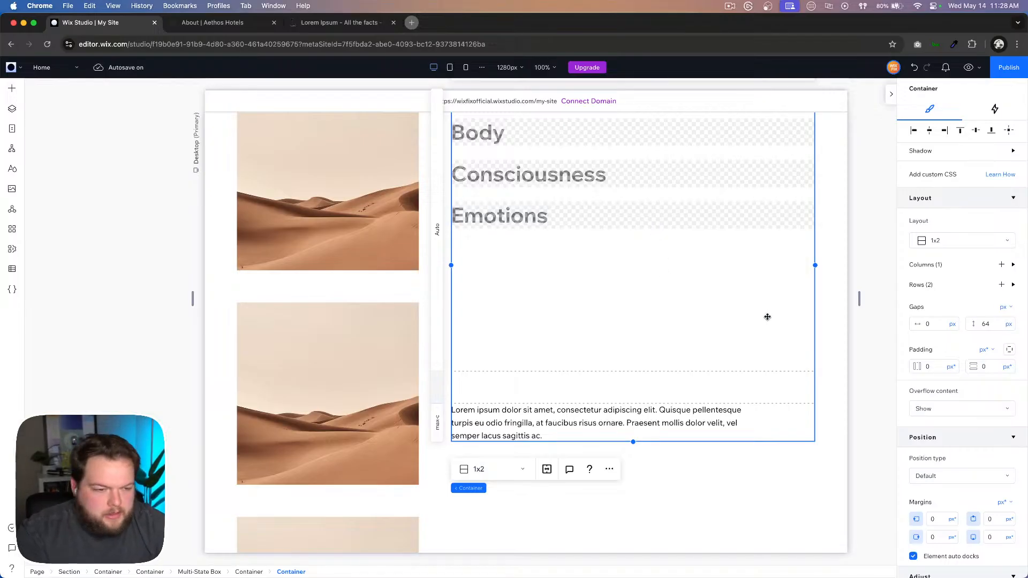
{"action": "left_click", "coordinate": [828, 316]}
{"action": "scroll", "coordinate": [825, 318], "scroll_direction": "up", "scroll_amount": 2}
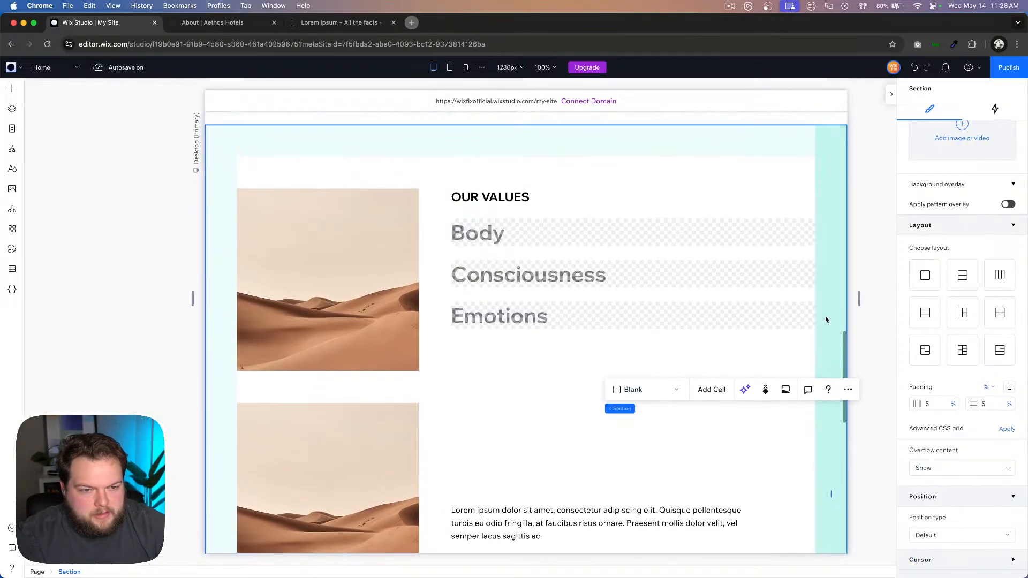
{"action": "left_click", "coordinate": [486, 202]}
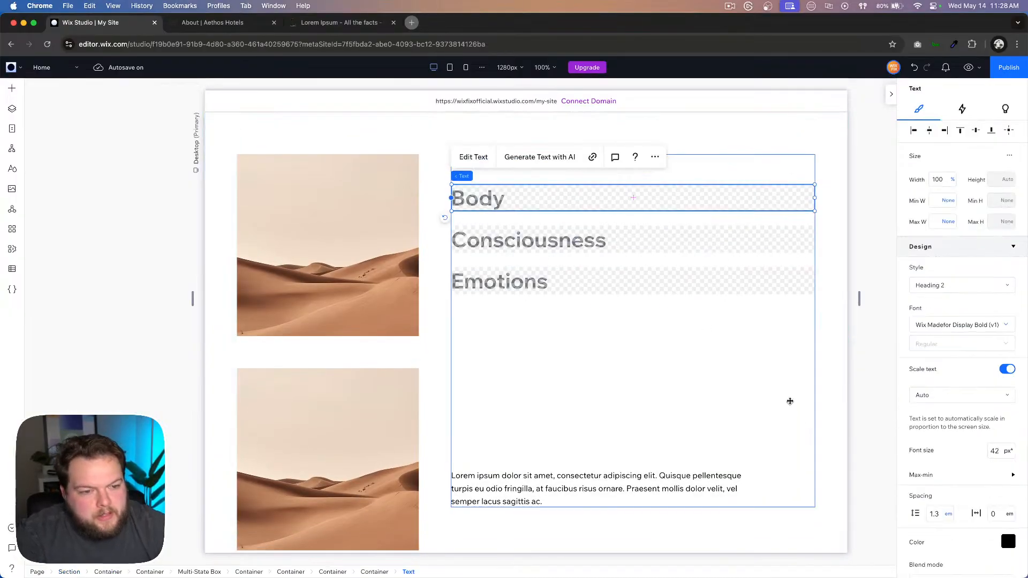
{"action": "scroll", "coordinate": [950, 482], "scroll_direction": "down", "scroll_amount": 10}
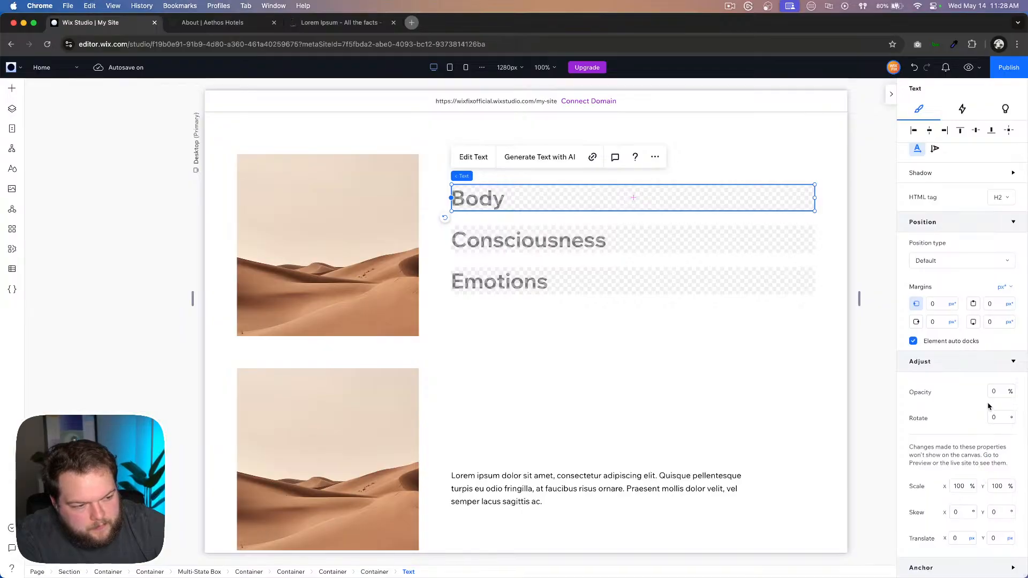
{"action": "type", "text": "100"}
{"action": "key", "text": "Return"}
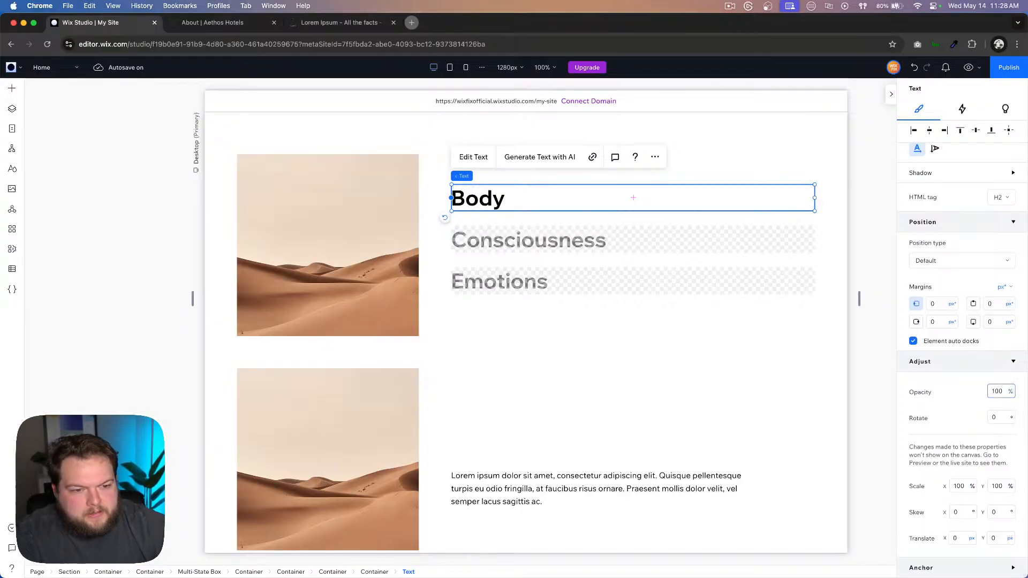
{"action": "left_click", "coordinate": [877, 324]}
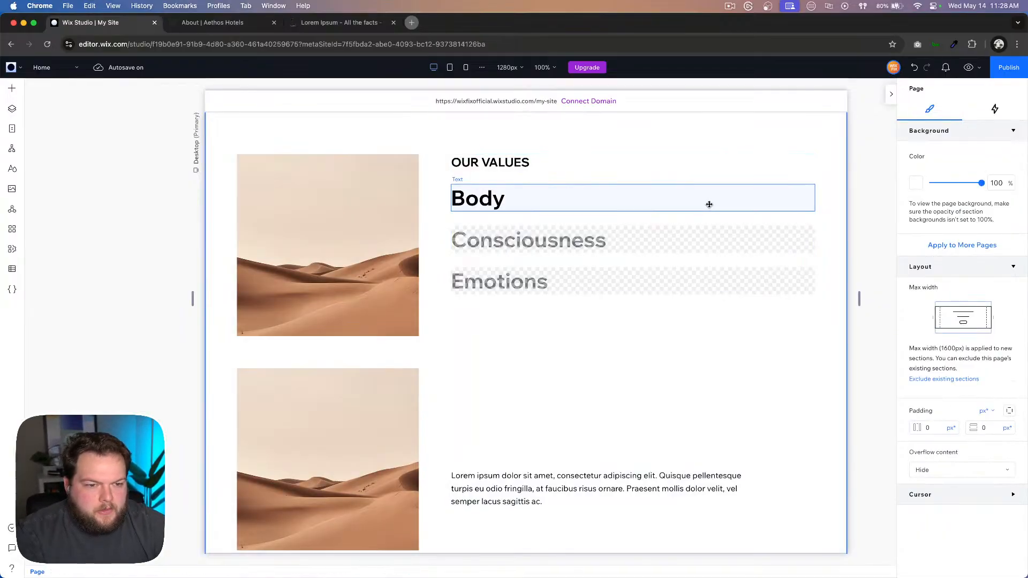
Step: Delete the black Body heading and select the gray Body heading beneath it
{"action": "left_click", "coordinate": [708, 204]}
{"action": "key", "text": "Delete"}
{"action": "left_click", "coordinate": [602, 207]}
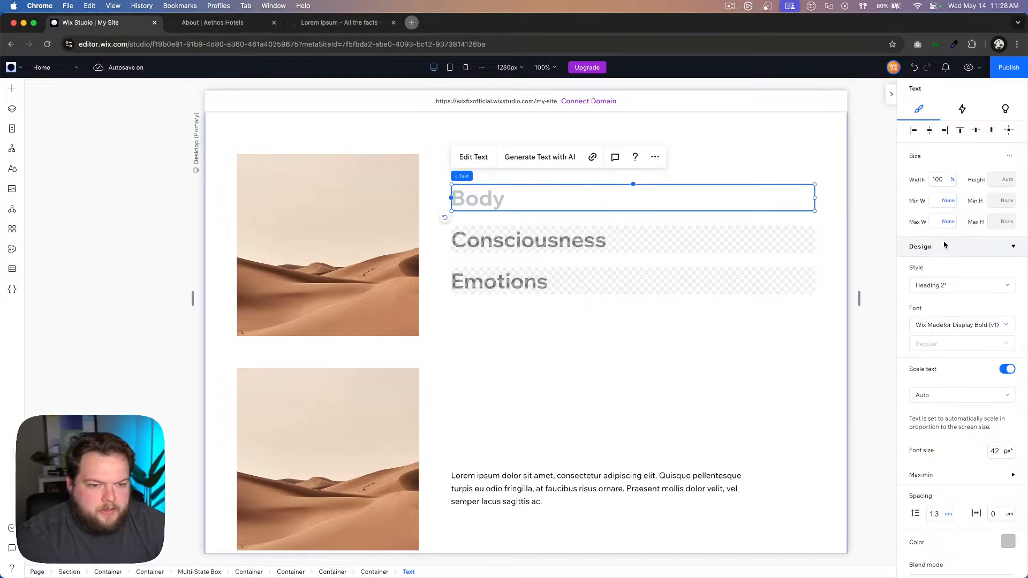
Step: Set the gray Body heading's color to black and delete the zero-opacity Consciousness and Emotions headings covering the gray ones
{"action": "left_click", "coordinate": [1008, 541]}
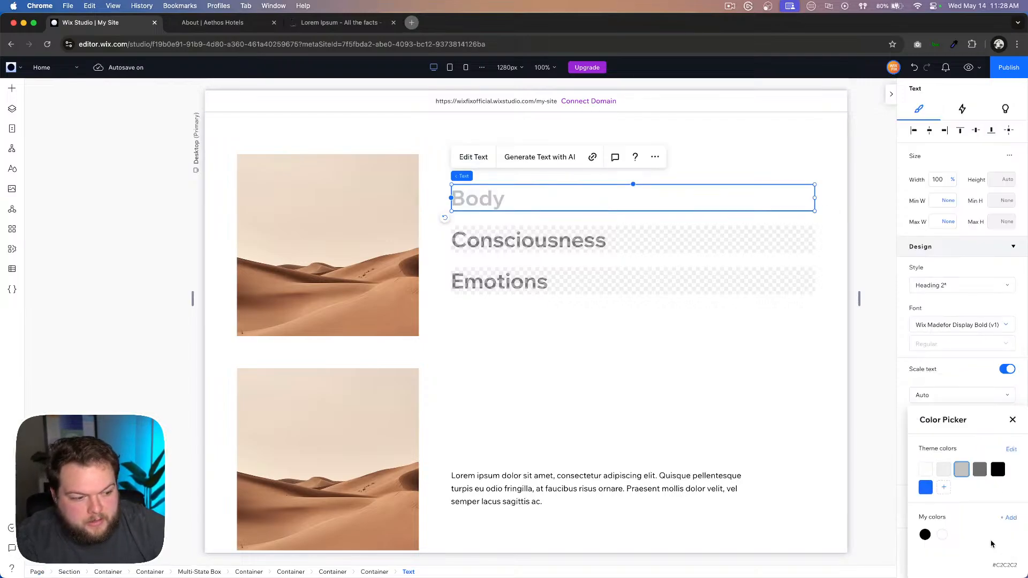
{"action": "left_click", "coordinate": [998, 470]}
{"action": "left_click", "coordinate": [604, 239]}
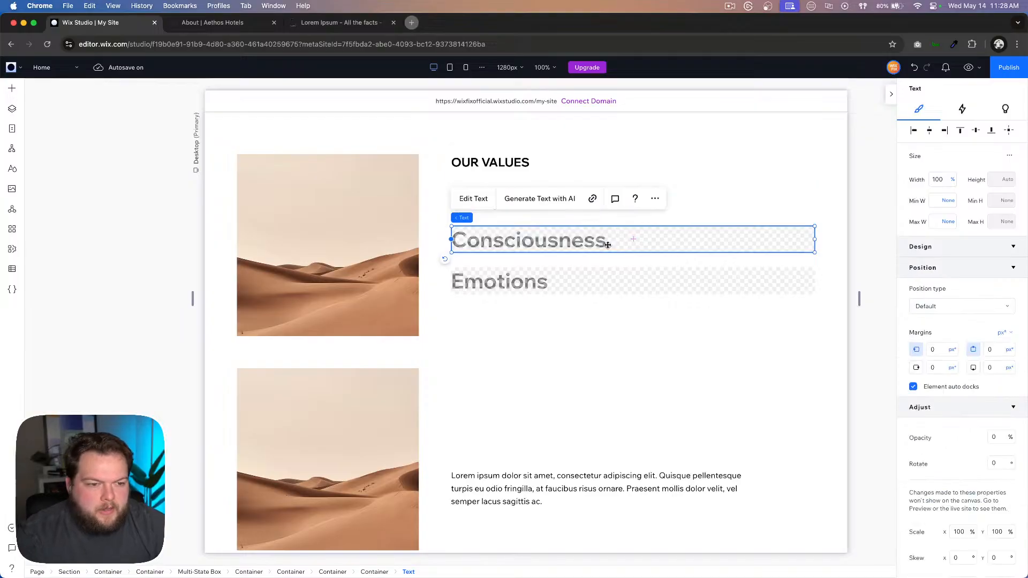
{"action": "left_click", "coordinate": [584, 279]}
{"action": "key", "text": "Escape"}
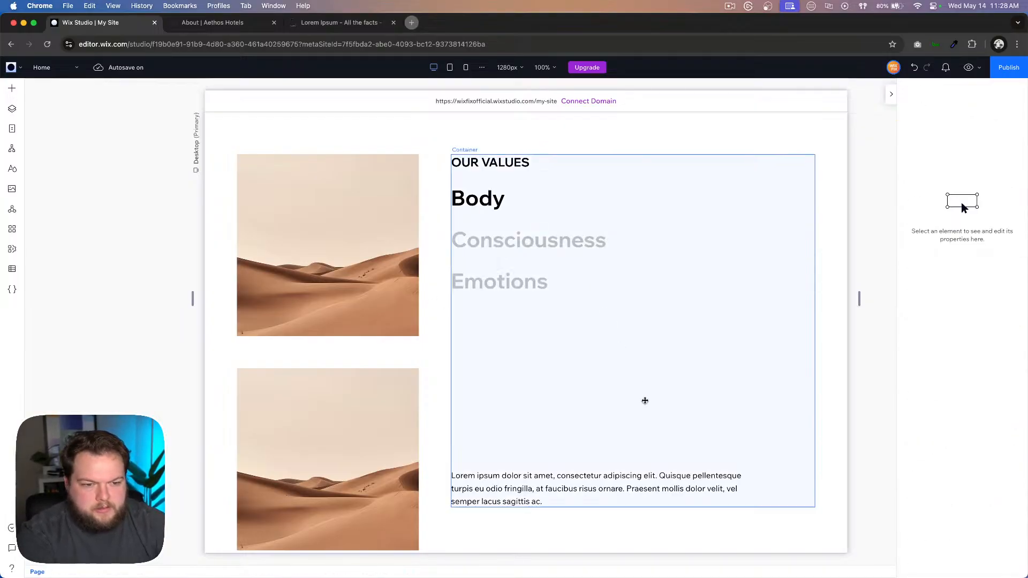
{"action": "left_click", "coordinate": [874, 340]}
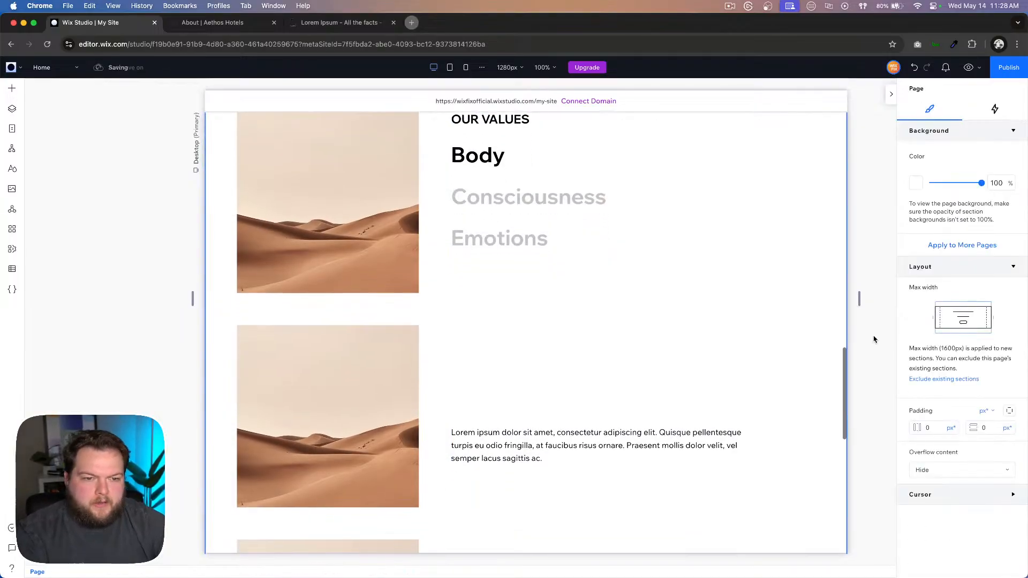
Step: Delete the box2 state from the Multi-State Box and duplicate the box3 state twice
{"action": "left_click", "coordinate": [525, 307]}
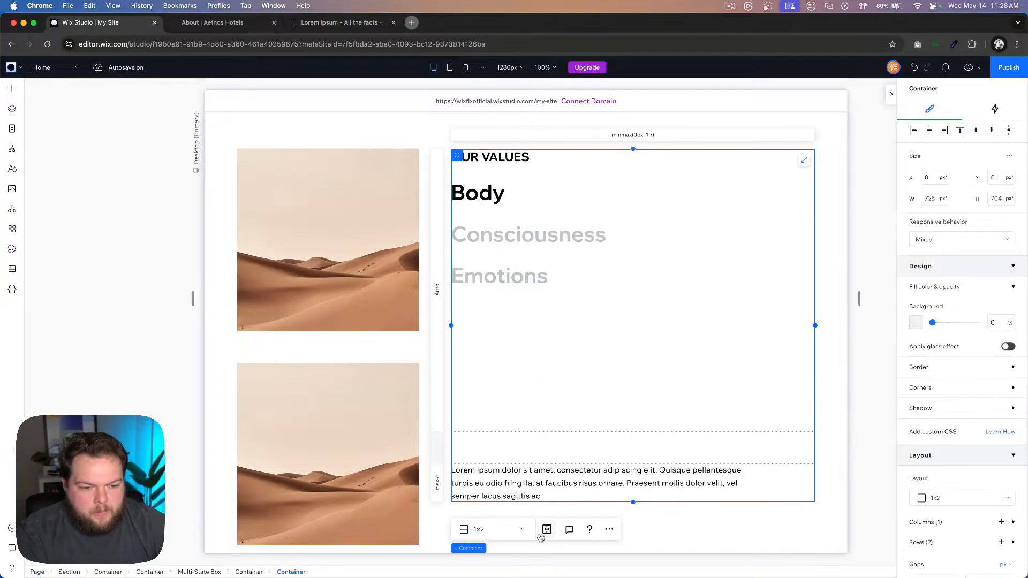
{"action": "mouse_move", "coordinate": [476, 550]}
{"action": "left_click", "coordinate": [522, 552]}
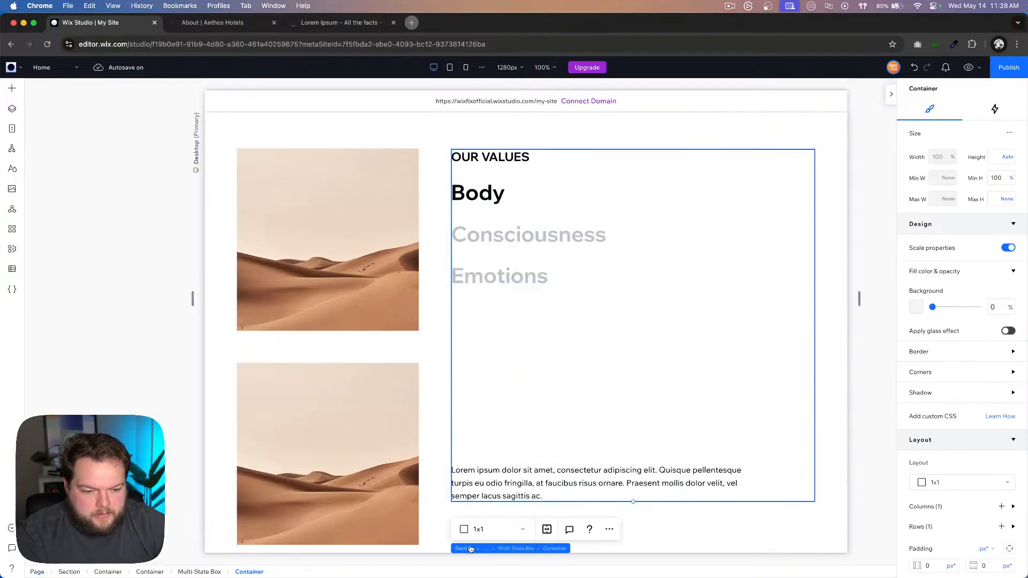
{"action": "left_click", "coordinate": [514, 549]}
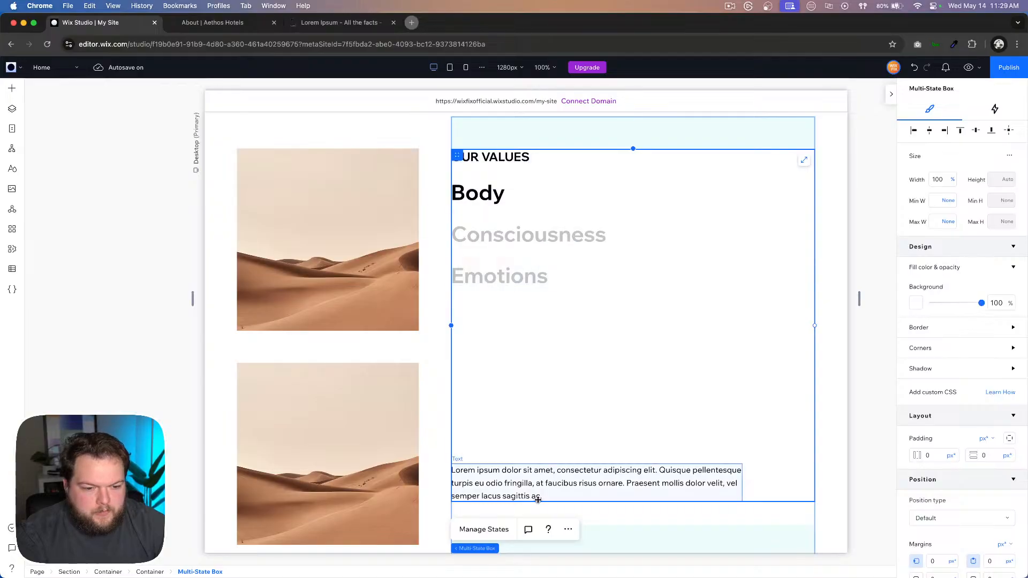
{"action": "left_click", "coordinate": [484, 529]}
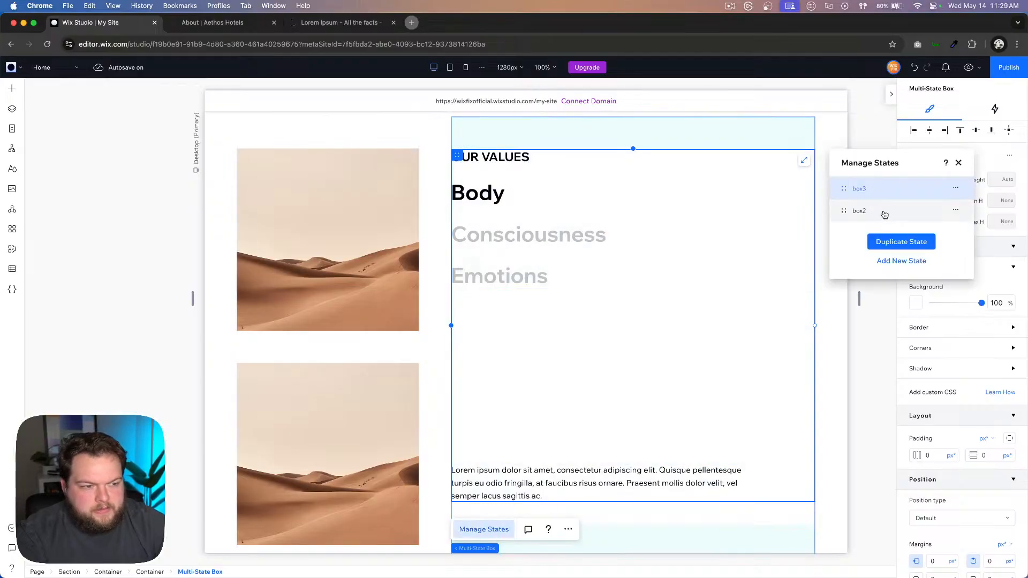
{"action": "left_click", "coordinate": [901, 211]}
{"action": "left_click", "coordinate": [956, 210]}
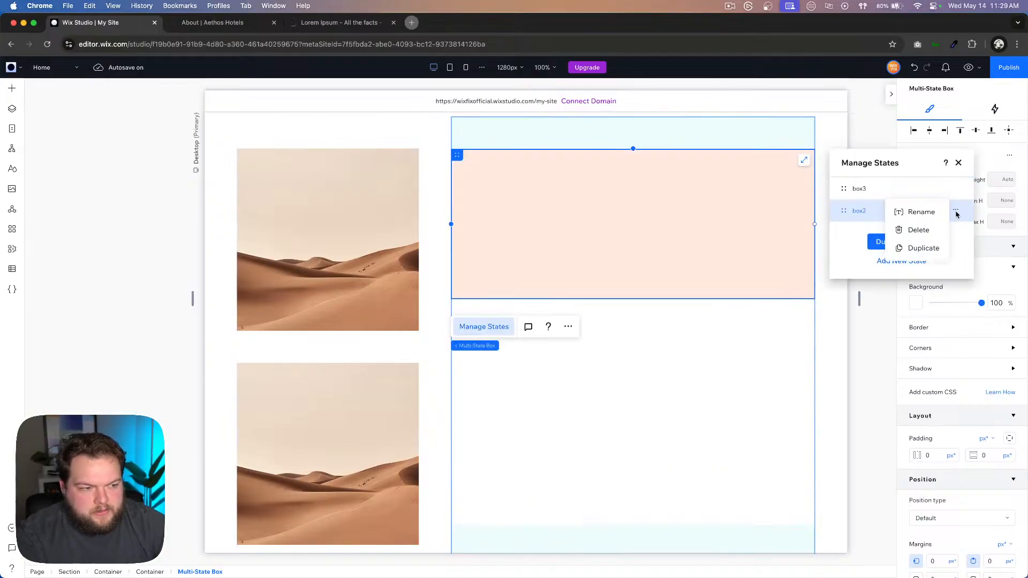
{"action": "left_click", "coordinate": [935, 230]}
{"action": "left_click", "coordinate": [903, 221]}
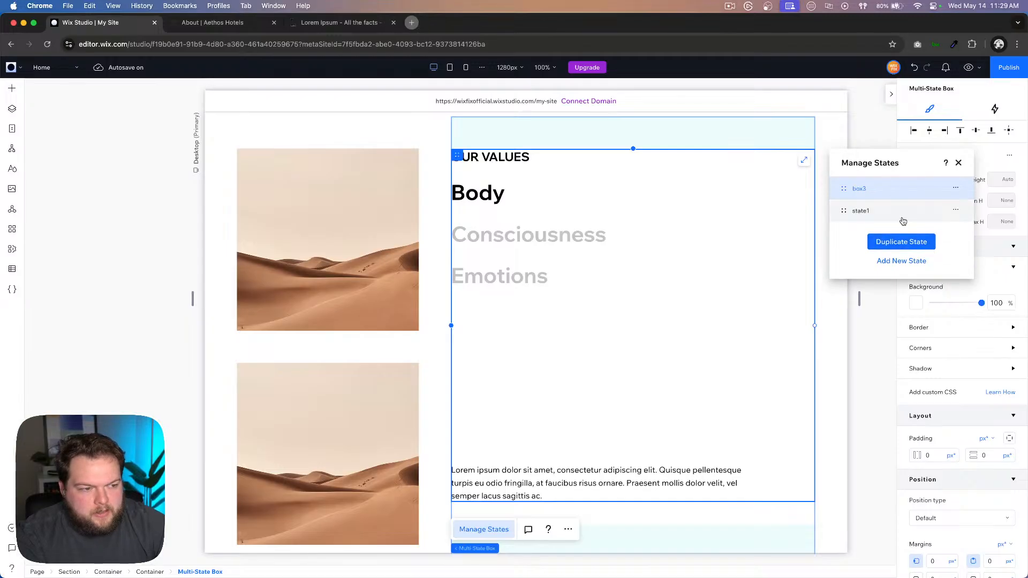
{"action": "left_click", "coordinate": [899, 240]}
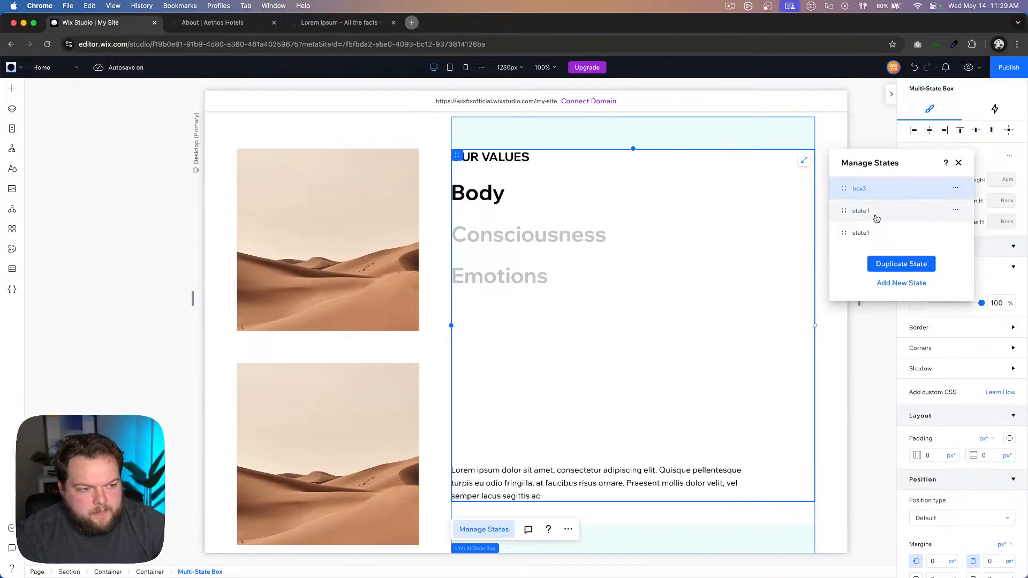
Step: In the first duplicated state, set the Body heading's color to light gray and the Consciousness heading's color to black
{"action": "left_click", "coordinate": [876, 217]}
{"action": "left_click", "coordinate": [484, 198]}
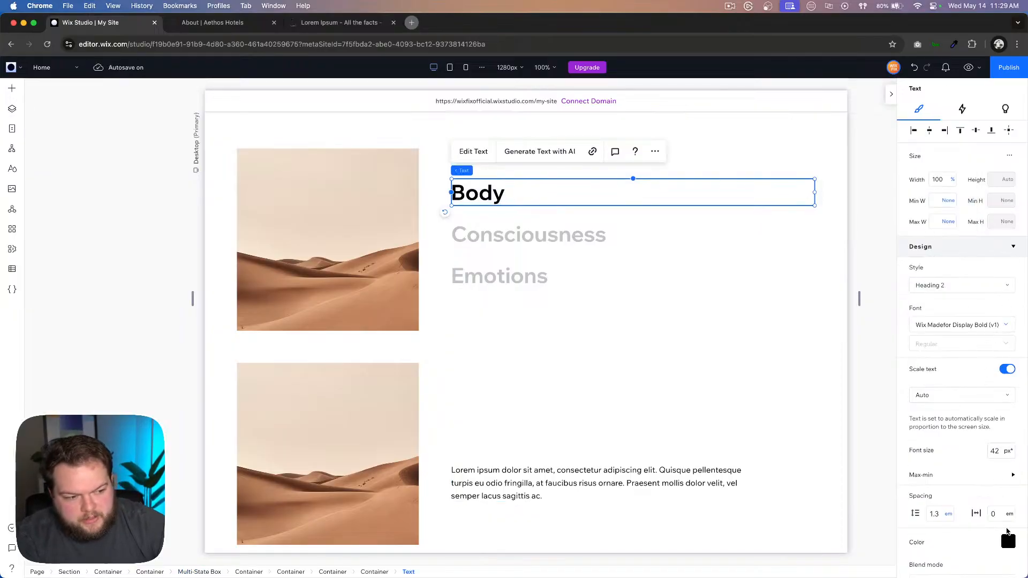
{"action": "left_click", "coordinate": [1008, 542]}
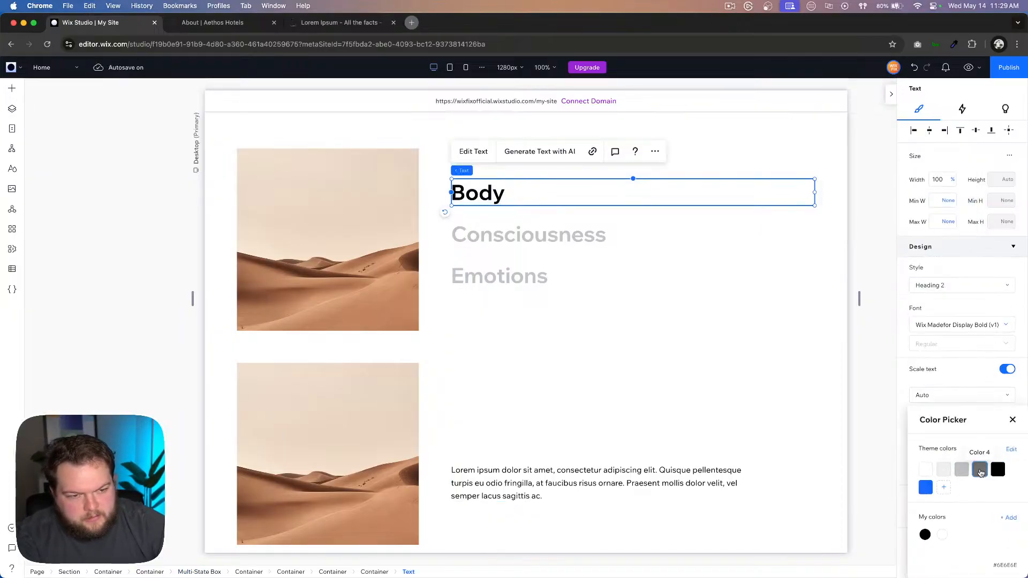
{"action": "left_click", "coordinate": [589, 247]}
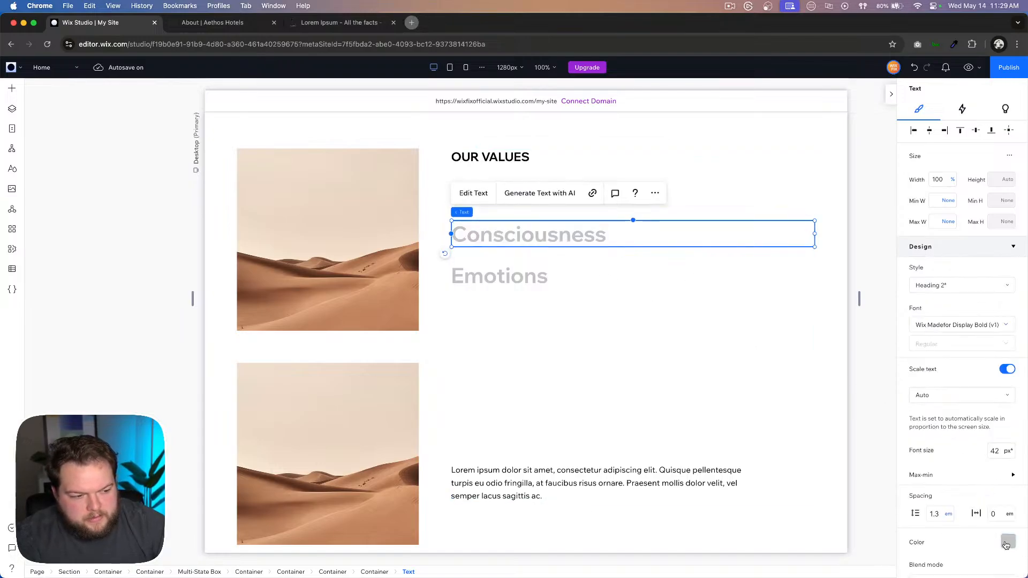
{"action": "left_click", "coordinate": [1006, 543]}
{"action": "left_click", "coordinate": [997, 470]}
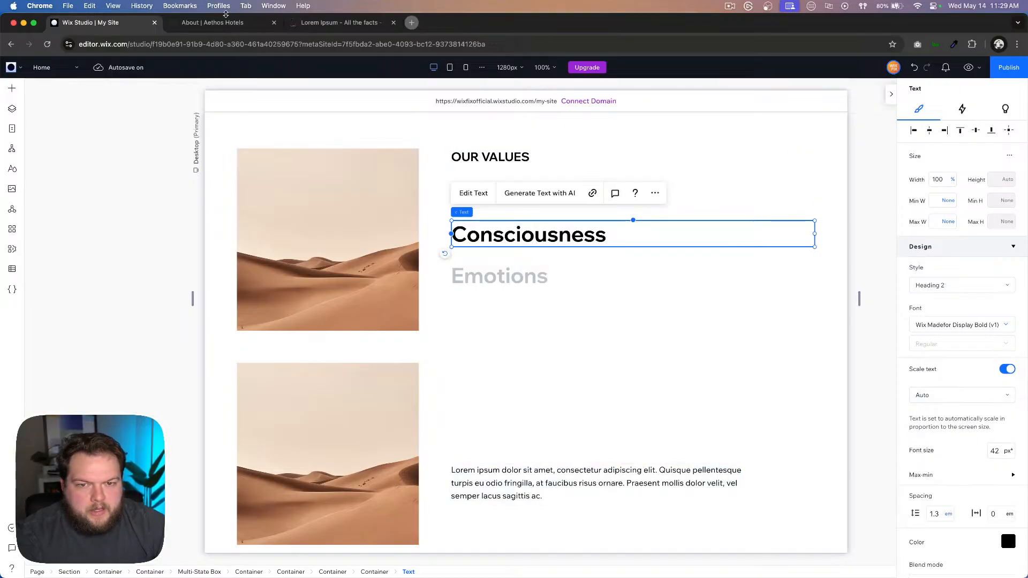
Step: Copy the lipsum.com text from "Pellentesque nec suscipit neque" through "mauris tempus elementum." and return to Wix Studio
{"action": "left_click", "coordinate": [338, 23]}
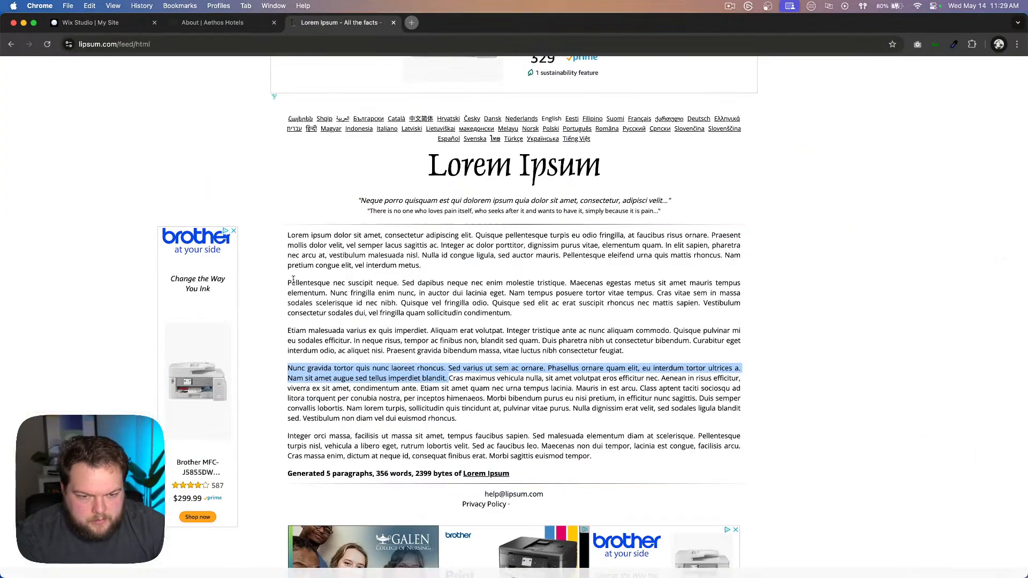
{"action": "left_click_drag", "start_coordinate": [288, 283], "coordinate": [332, 292]}
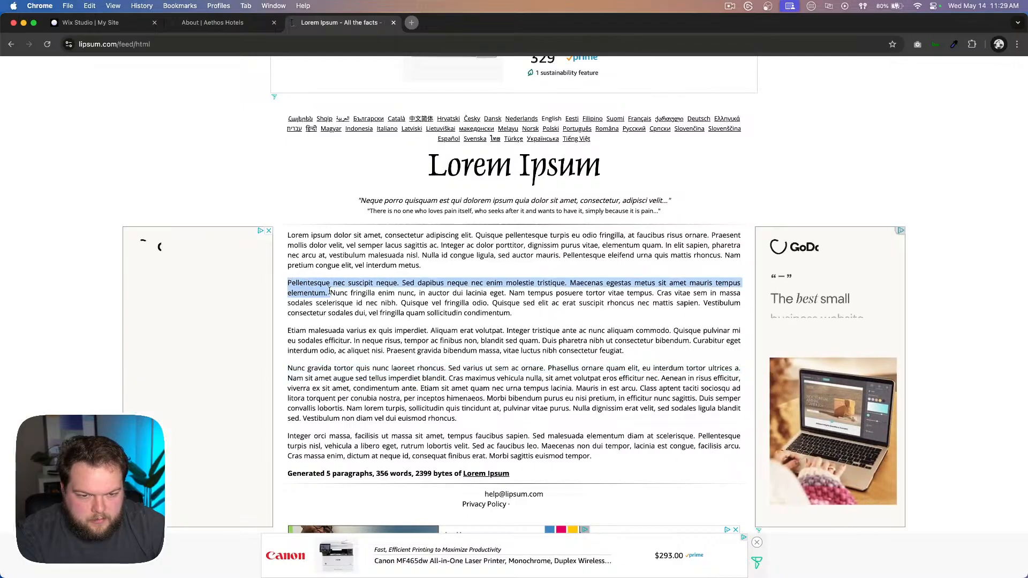
{"action": "key", "text": "super+shift+bracketleft"}
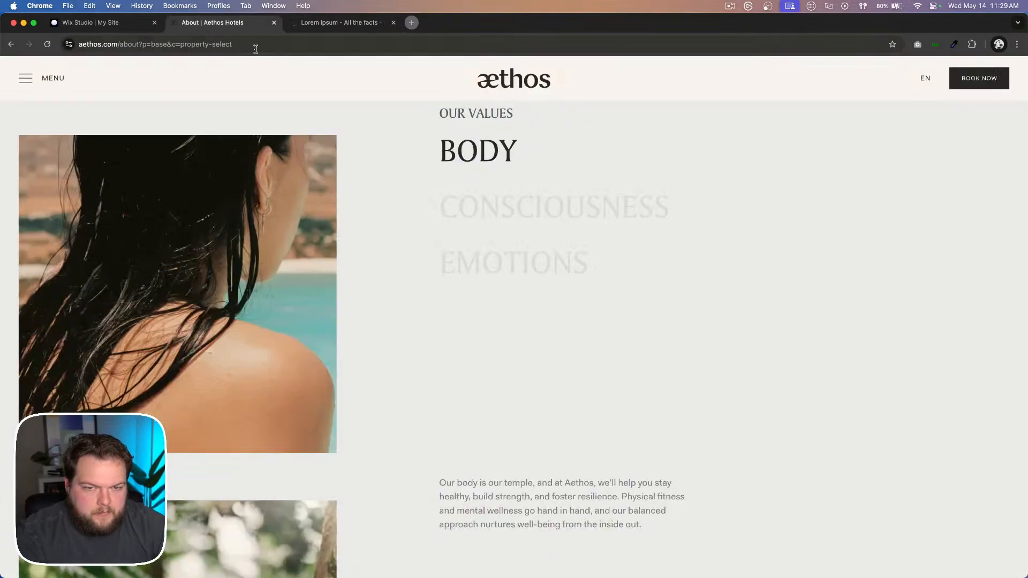
{"action": "left_click", "coordinate": [99, 24]}
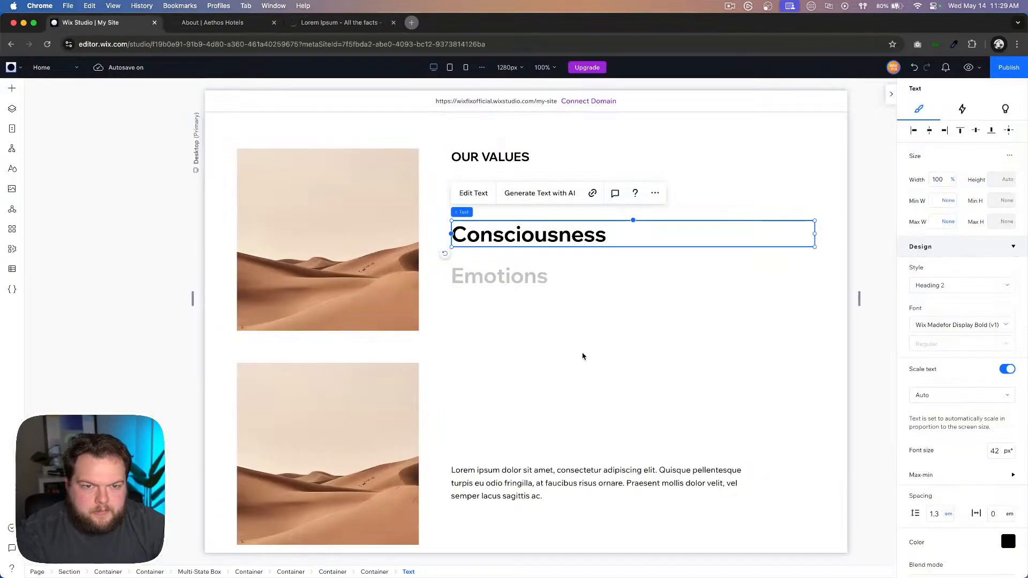
Step: Replace the paragraph in the Consciousness state with one copy of the copied "Pellentesque nec suscipit neque" text
{"action": "double_click", "coordinate": [536, 483]}
{"action": "type", "text": "Pellentesque nec suscipit neque. Sed dapibus neque nec enim molestie tristique. Maecenas egestas metus sit amet mauris tempus elementum."}
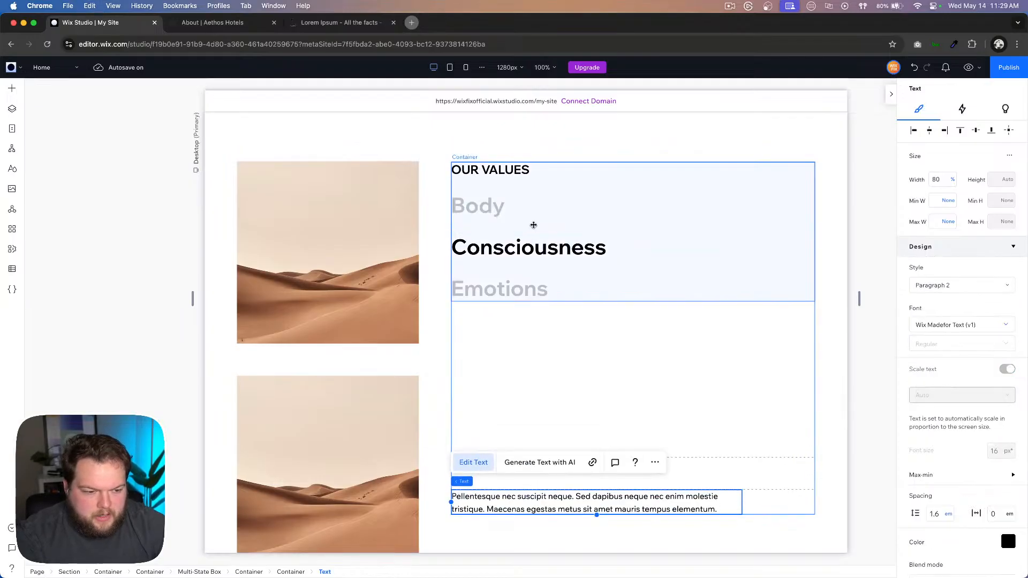
{"action": "type", "text": "Pellentesque nec suscipit neque. Sed dapibus neque nec enim molestie tristique. Maecenas egestas metus sit amet mauris tempus elementum."}
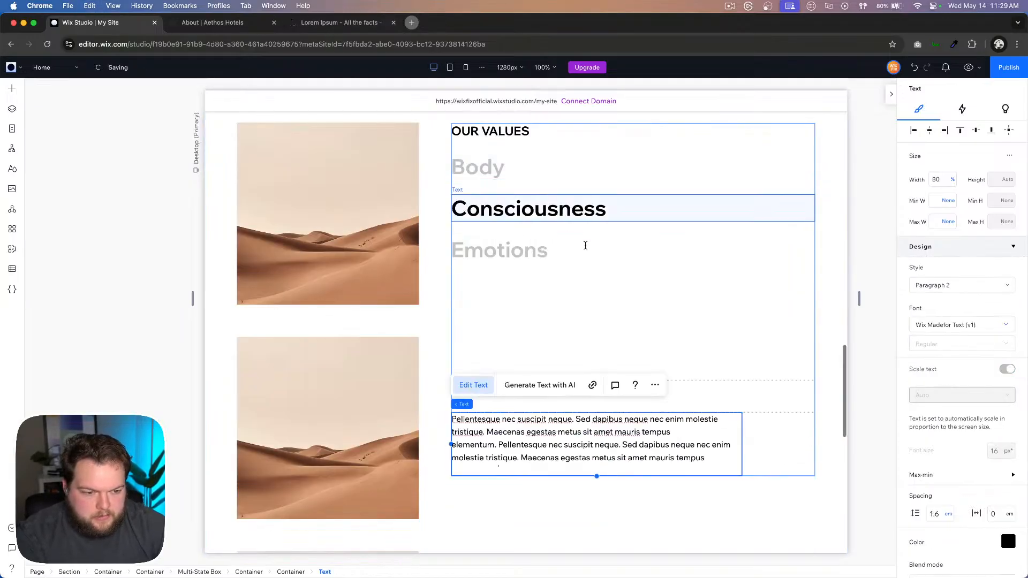
{"action": "left_click_drag", "start_coordinate": [555, 473], "coordinate": [503, 445]}
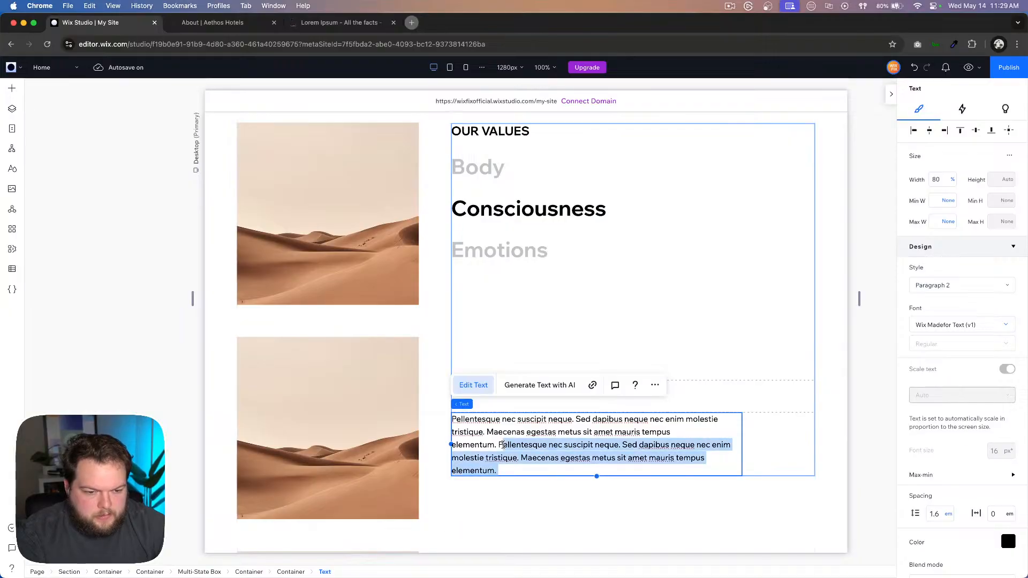
{"action": "key", "text": "BackSpace"}
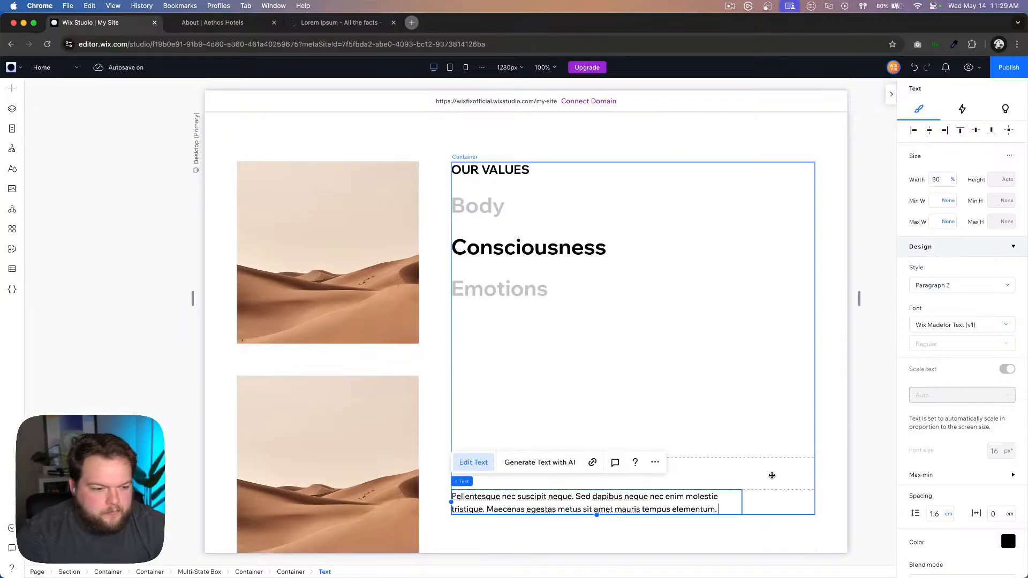
Step: Switch the Multi-State Box to the last duplicated state in its list
{"action": "left_click", "coordinate": [664, 344]}
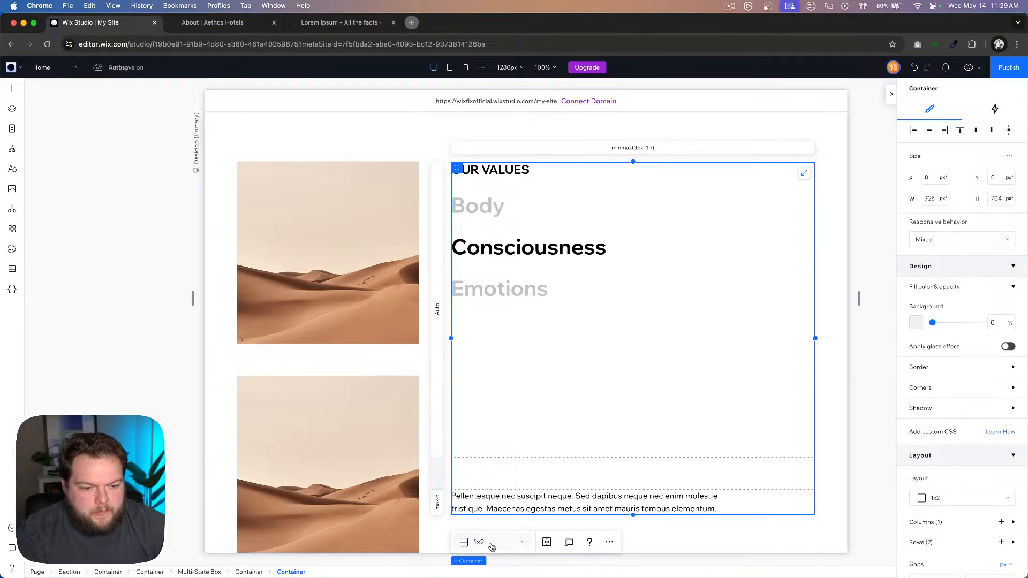
{"action": "left_click", "coordinate": [467, 560]}
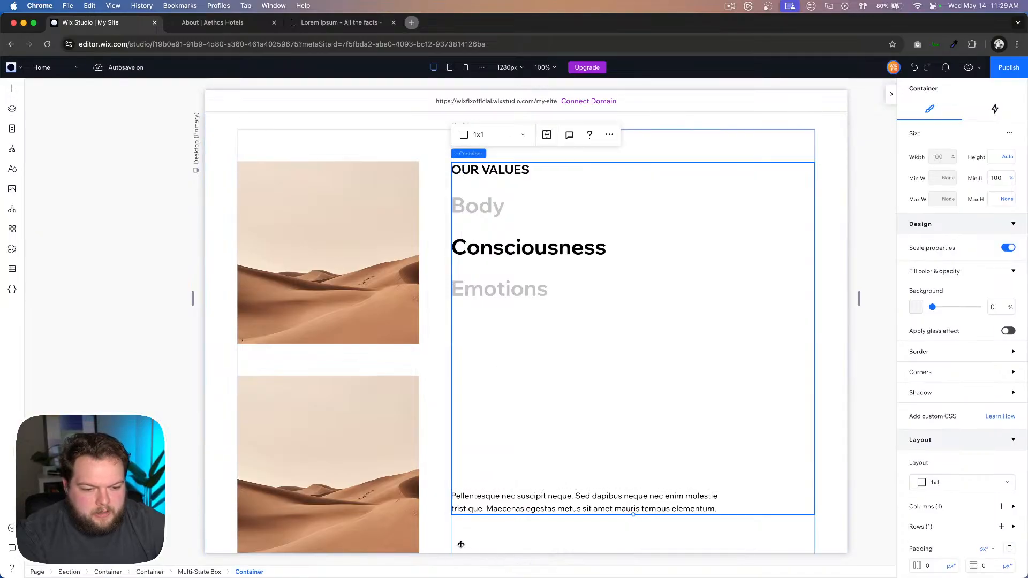
{"action": "left_click", "coordinate": [506, 155]}
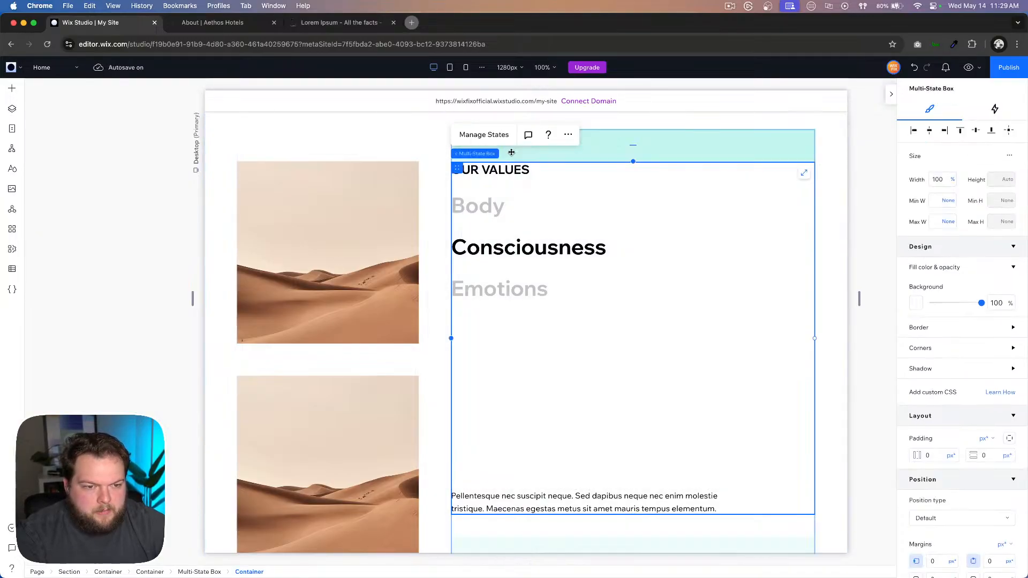
{"action": "left_click", "coordinate": [475, 135]}
{"action": "left_click", "coordinate": [884, 246]}
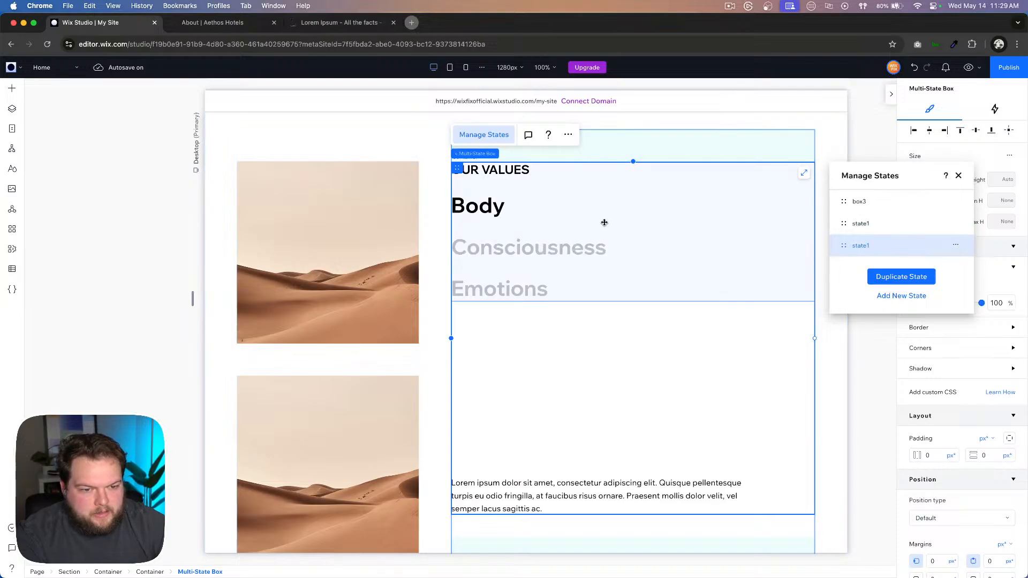
Step: In this state, set the Body heading's color to light gray and the Emotions heading's color to black
{"action": "left_click", "coordinate": [519, 211]}
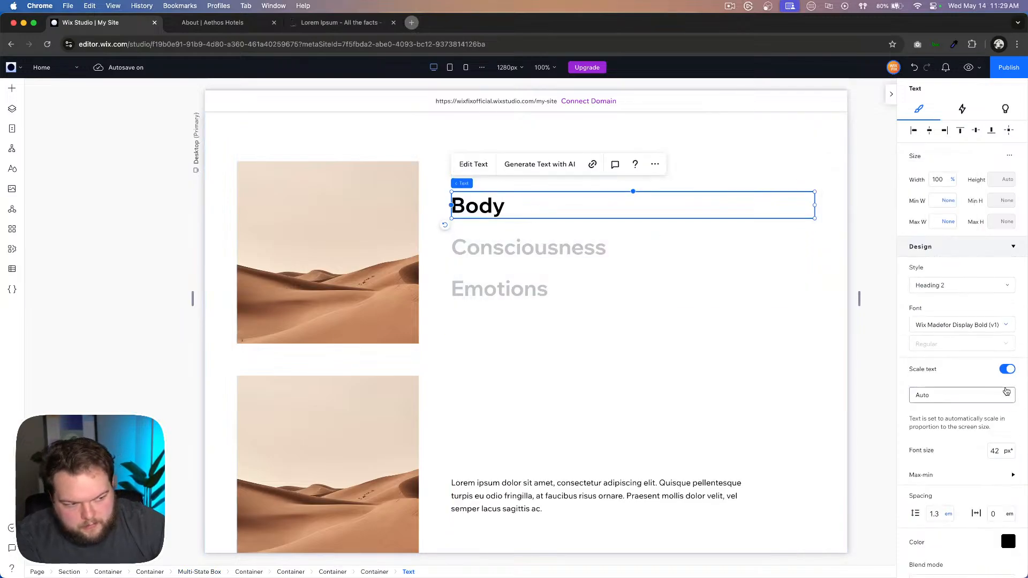
{"action": "left_click", "coordinate": [1009, 542]}
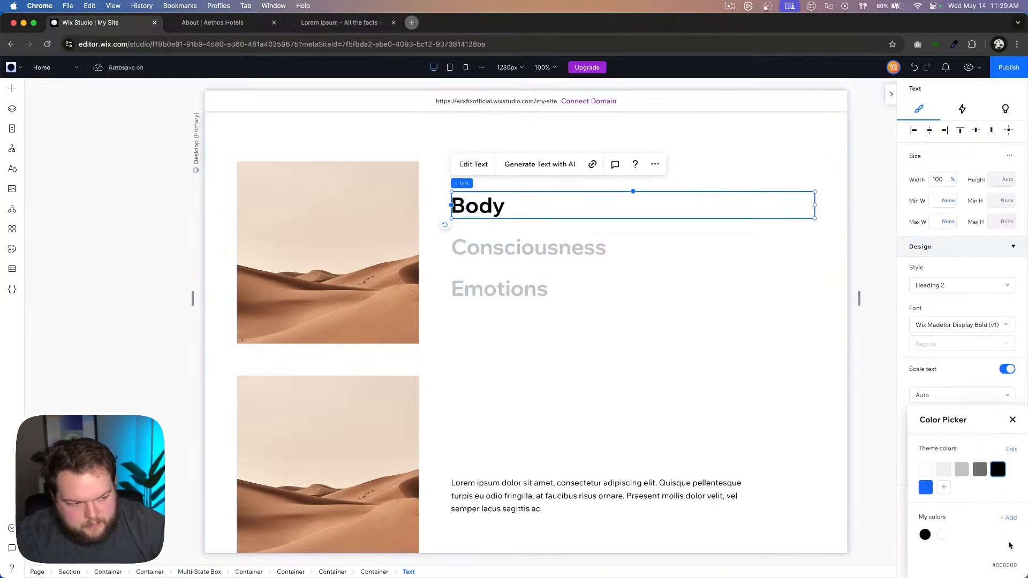
{"action": "left_click", "coordinate": [962, 470]}
{"action": "left_click", "coordinate": [542, 291]}
{"action": "left_click", "coordinate": [542, 291]}
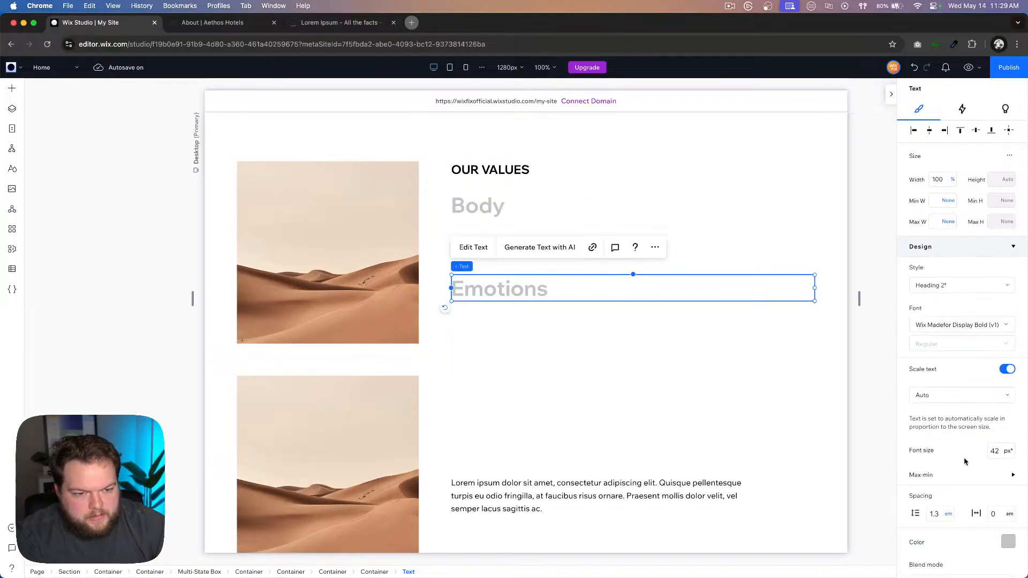
{"action": "left_click", "coordinate": [1008, 542]}
{"action": "left_click", "coordinate": [998, 470]}
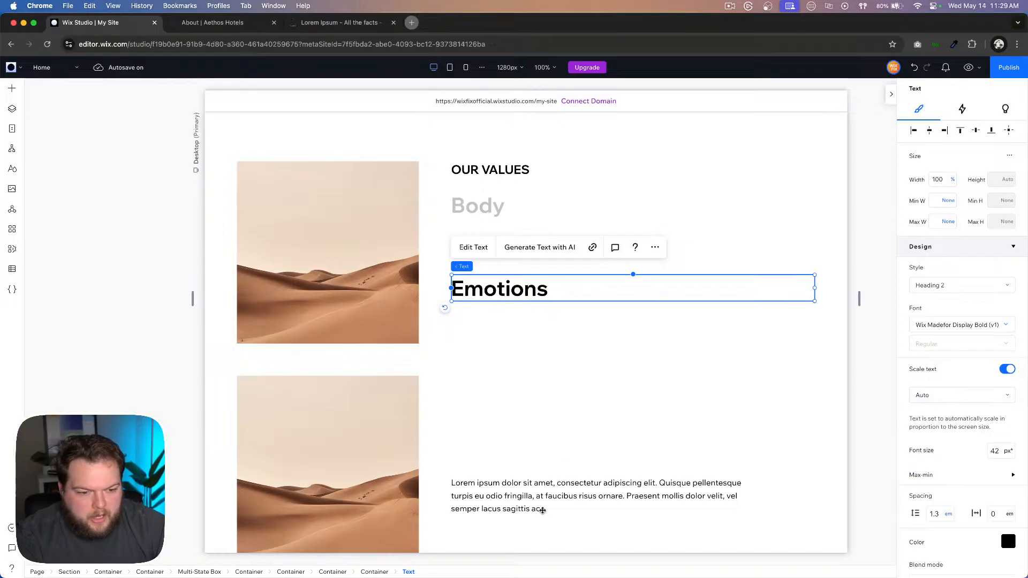
Step: Copy the lipsum.com text from "Nunc gravida tortor" through "imperdiet blandit" and select the Emotions state's paragraph in Wix Studio
{"action": "left_click", "coordinate": [333, 22]}
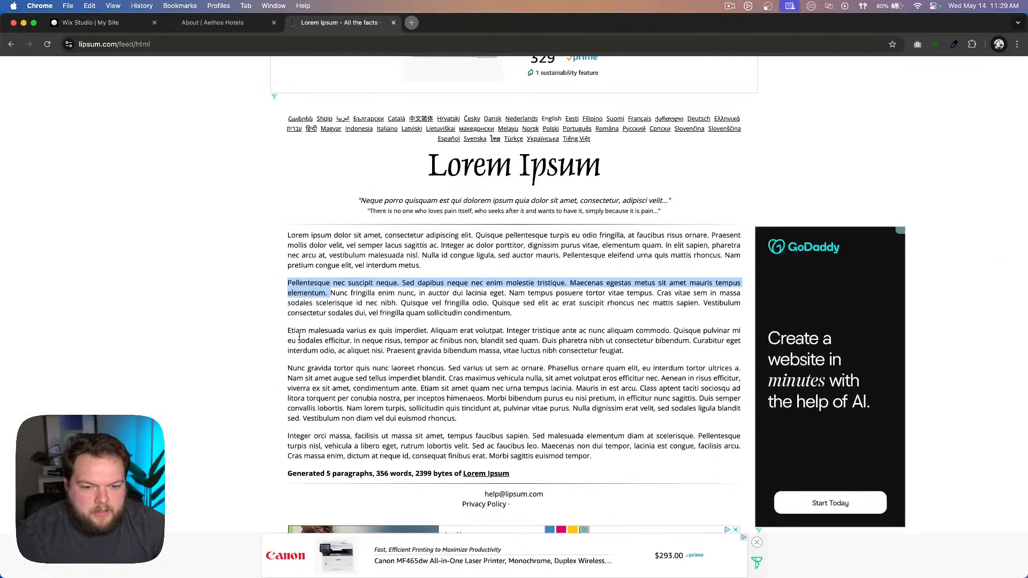
{"action": "left_click_drag", "start_coordinate": [288, 369], "coordinate": [446, 378]}
{"action": "key", "text": "cmd+c"}
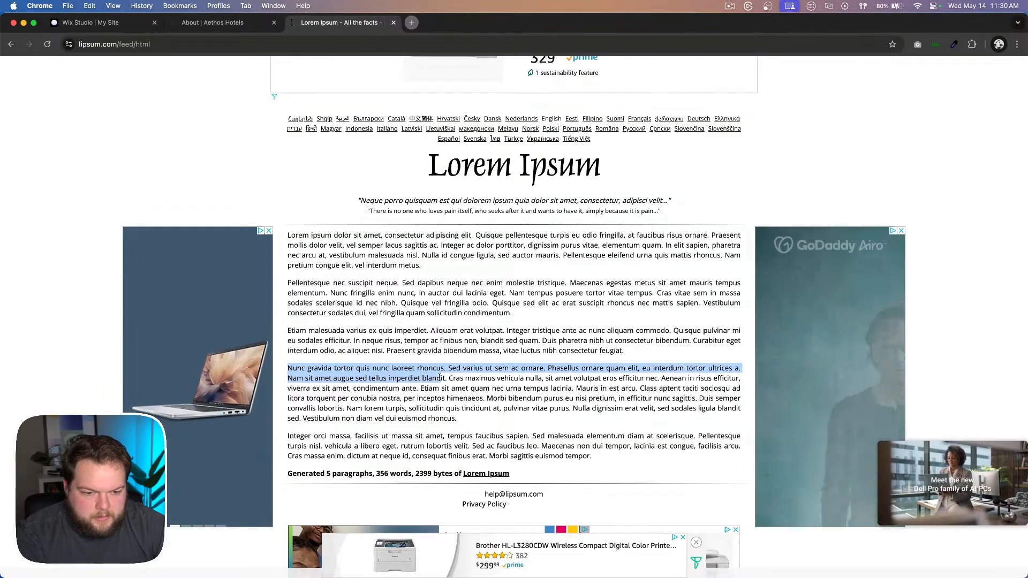
{"action": "left_click", "coordinate": [199, 24]}
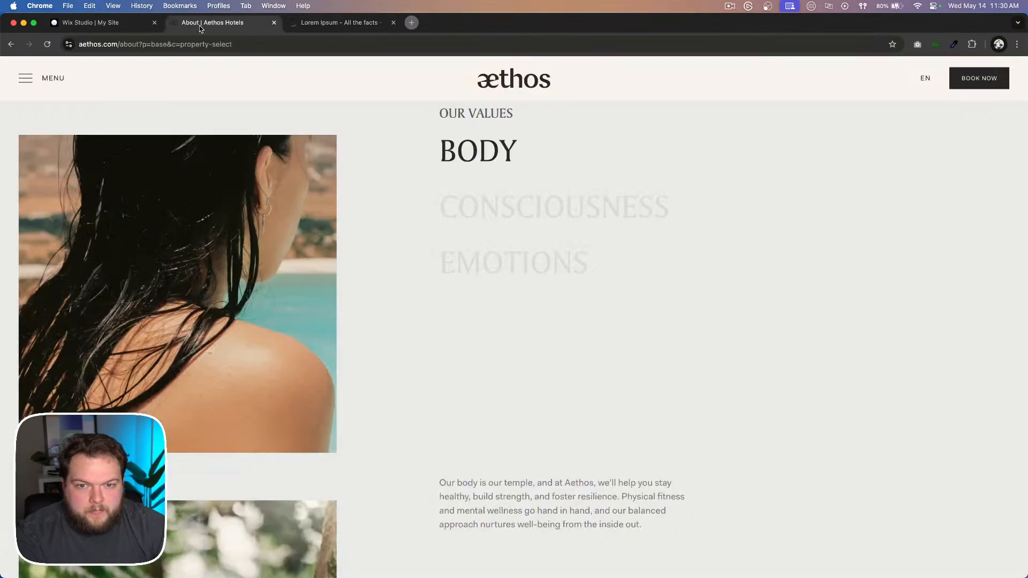
{"action": "left_click", "coordinate": [91, 22]}
{"action": "left_click", "coordinate": [632, 500]}
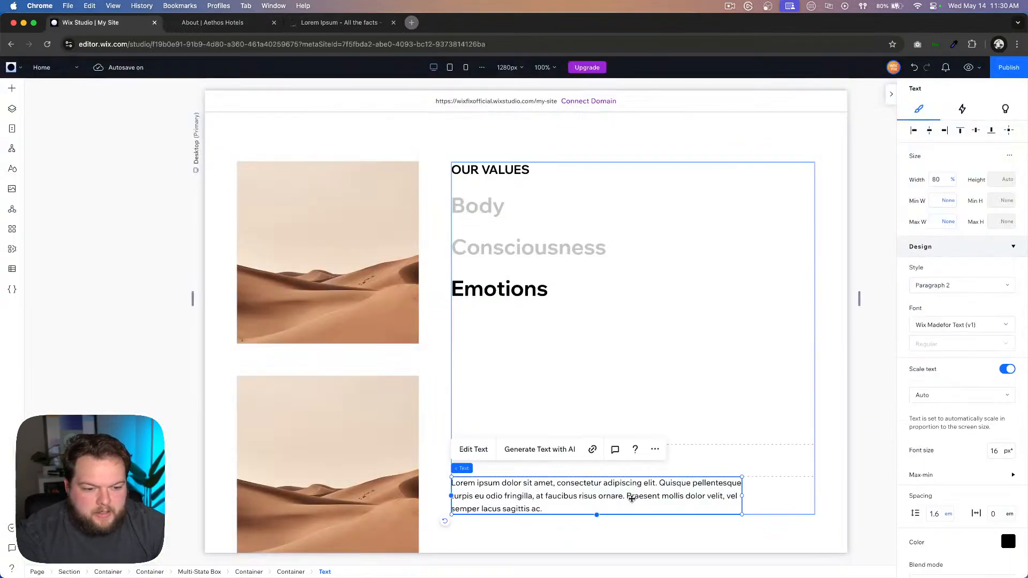
Step: Replace the paragraph in the Emotions state with the copied "Nunc gravida tortor" text
{"action": "double_click", "coordinate": [632, 500]}
{"action": "key", "text": "cmd+v"}
{"action": "left_click", "coordinate": [852, 493]}
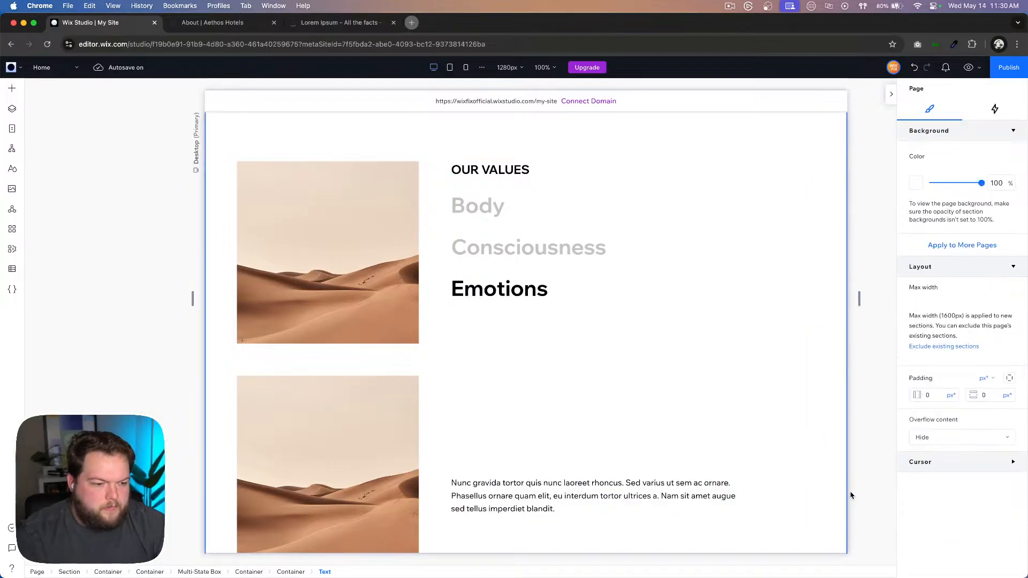
Step: Replace the second desert image in the Our Values column with the Media from Wix photo of loungers beside a courtyard pool
{"action": "scroll", "coordinate": [889, 488], "scroll_direction": "up", "scroll_amount": 4}
{"action": "scroll", "coordinate": [888, 490], "scroll_direction": "down", "scroll_amount": 2}
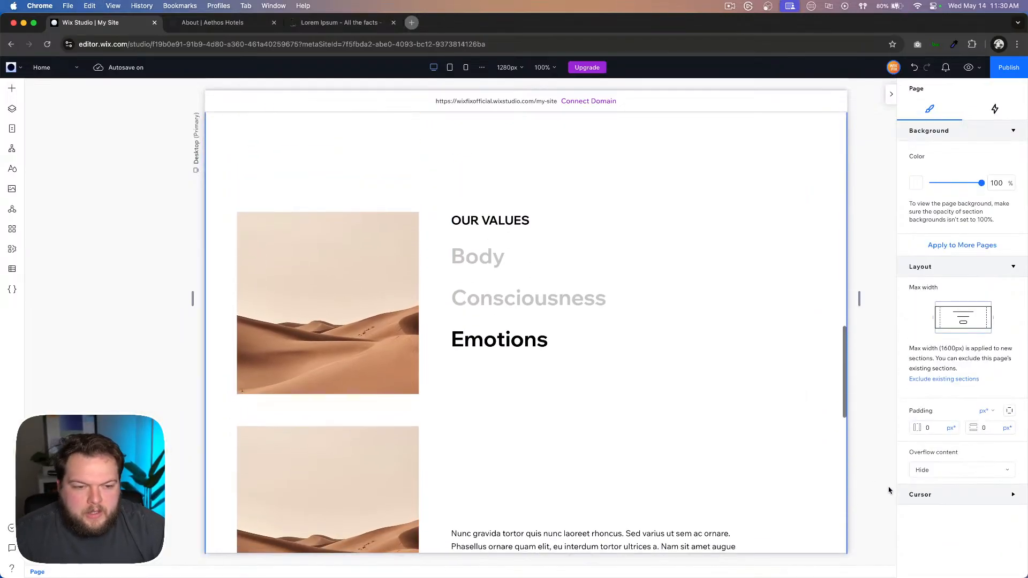
{"action": "left_click", "coordinate": [445, 359]}
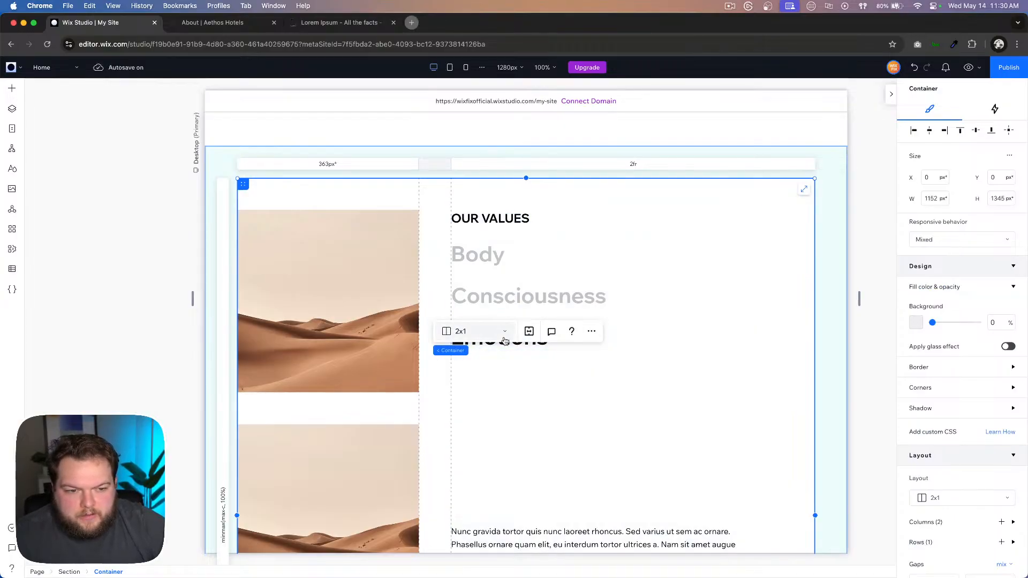
{"action": "scroll", "coordinate": [580, 436], "scroll_direction": "down", "scroll_amount": 8}
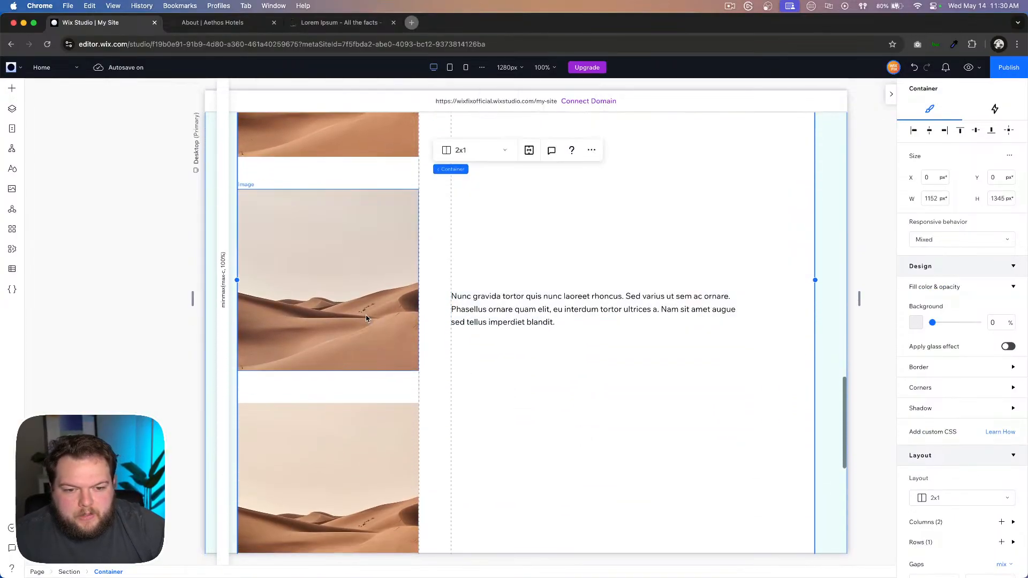
{"action": "scroll", "coordinate": [366, 319], "scroll_direction": "up", "scroll_amount": 4}
{"action": "left_click", "coordinate": [324, 407]}
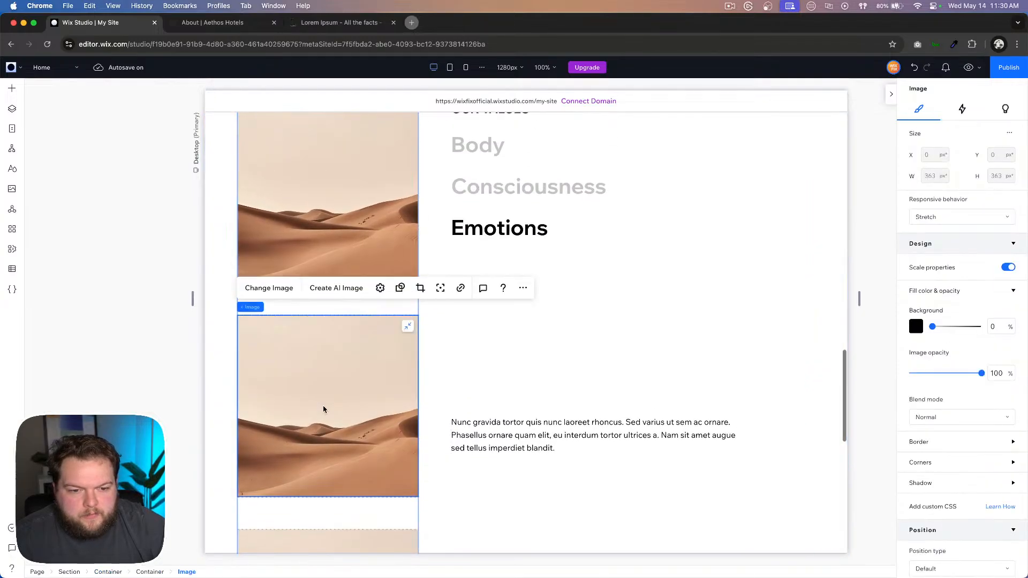
{"action": "left_click", "coordinate": [273, 289]}
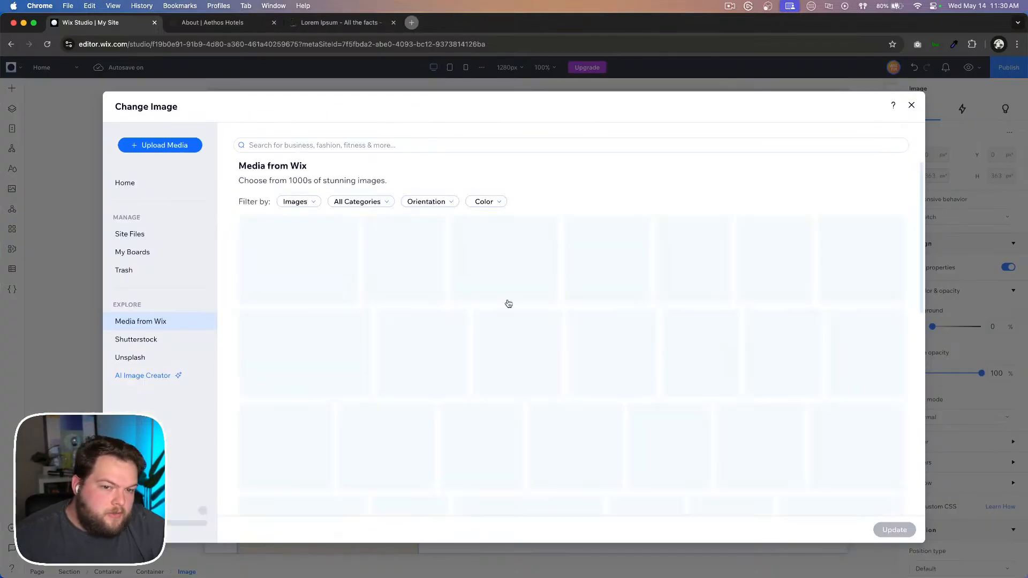
{"action": "double_click", "coordinate": [523, 279]}
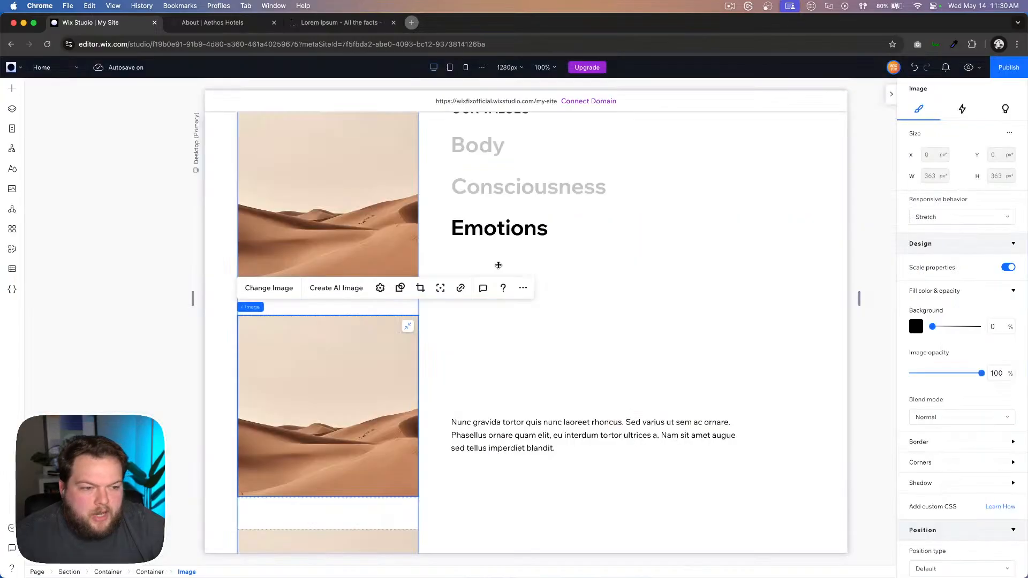
Step: Replace the third desert image in the column with the Media from Wix photo of red rocky desert hills
{"action": "scroll", "coordinate": [314, 462], "scroll_direction": "down", "scroll_amount": 4}
{"action": "left_click", "coordinate": [315, 462]}
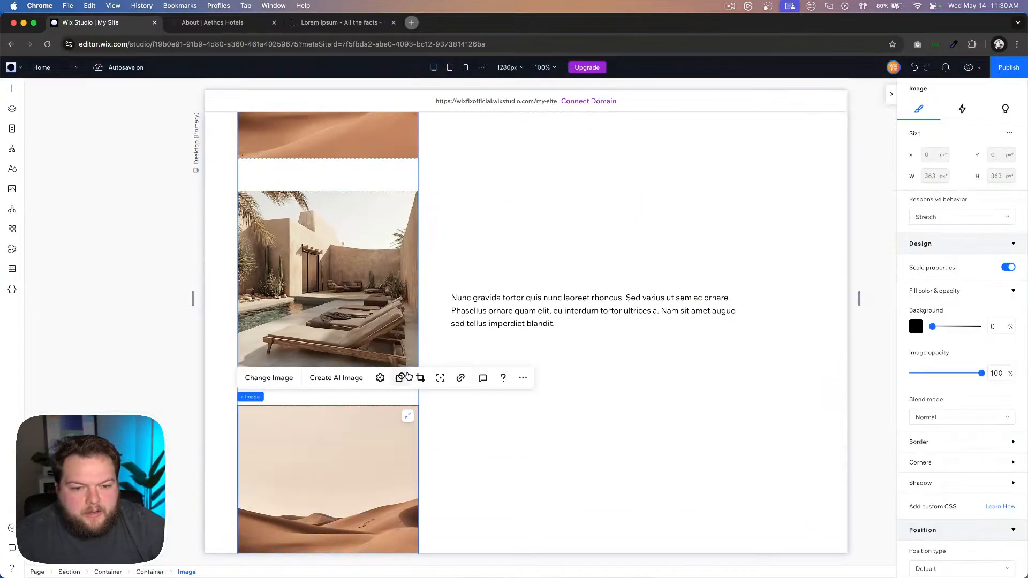
{"action": "left_click", "coordinate": [269, 377]}
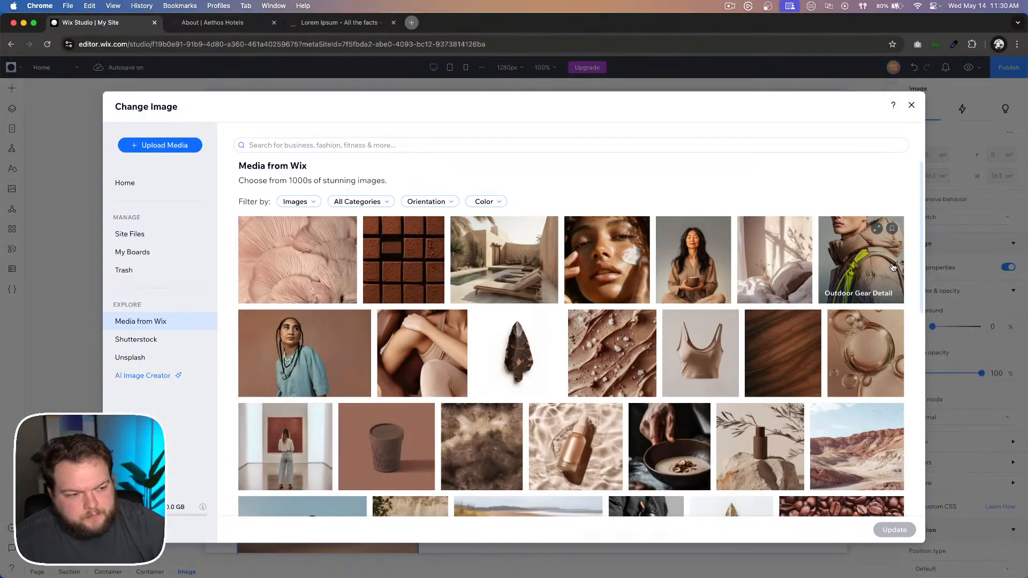
{"action": "double_click", "coordinate": [885, 456]}
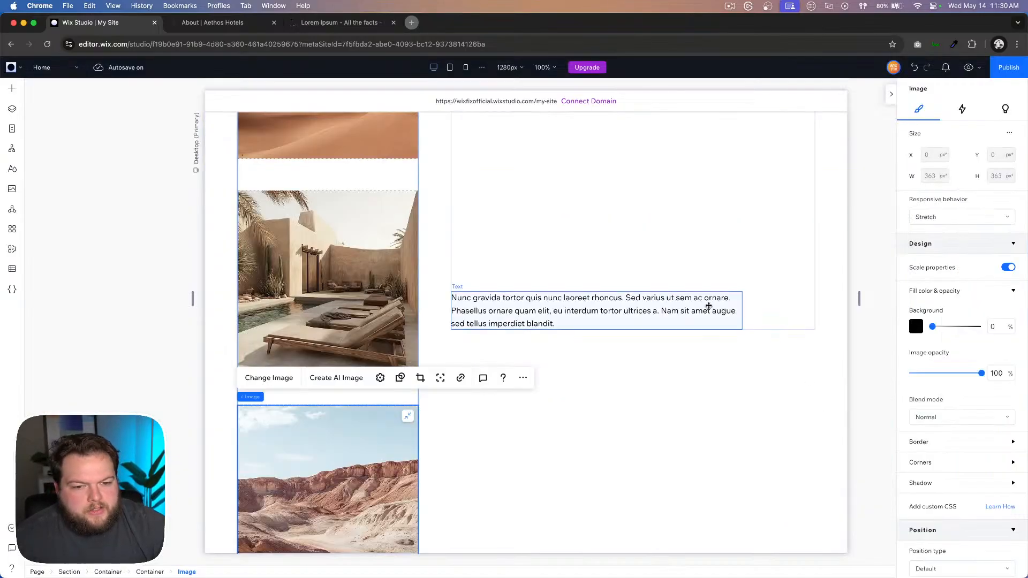
Step: Switch to the Aethos Hotels page and examine how its Our Values headings stick and change highlight during scrolling
{"action": "scroll", "coordinate": [629, 204], "scroll_direction": "up", "scroll_amount": 5}
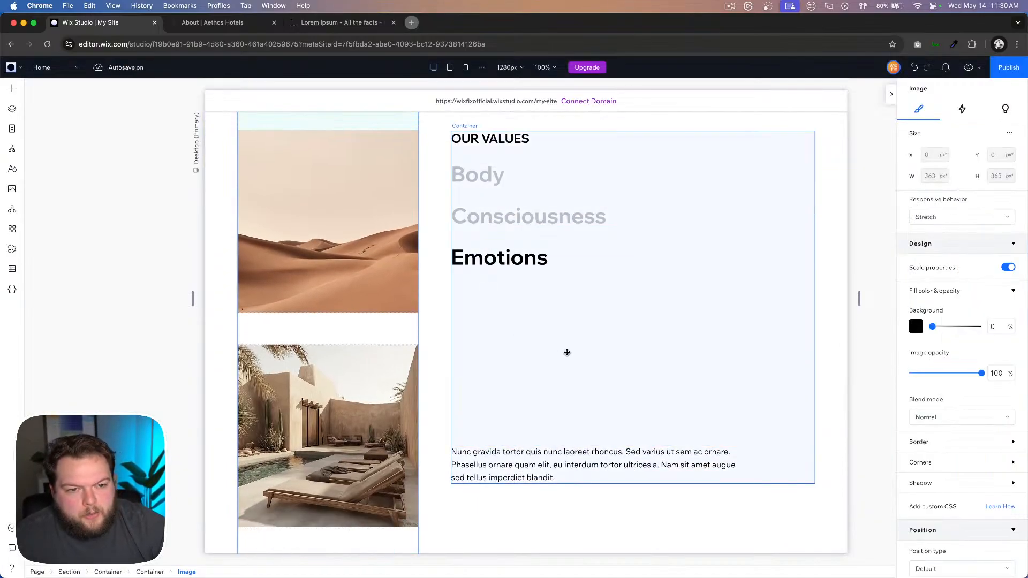
{"action": "scroll", "coordinate": [557, 314], "scroll_direction": "up", "scroll_amount": 3}
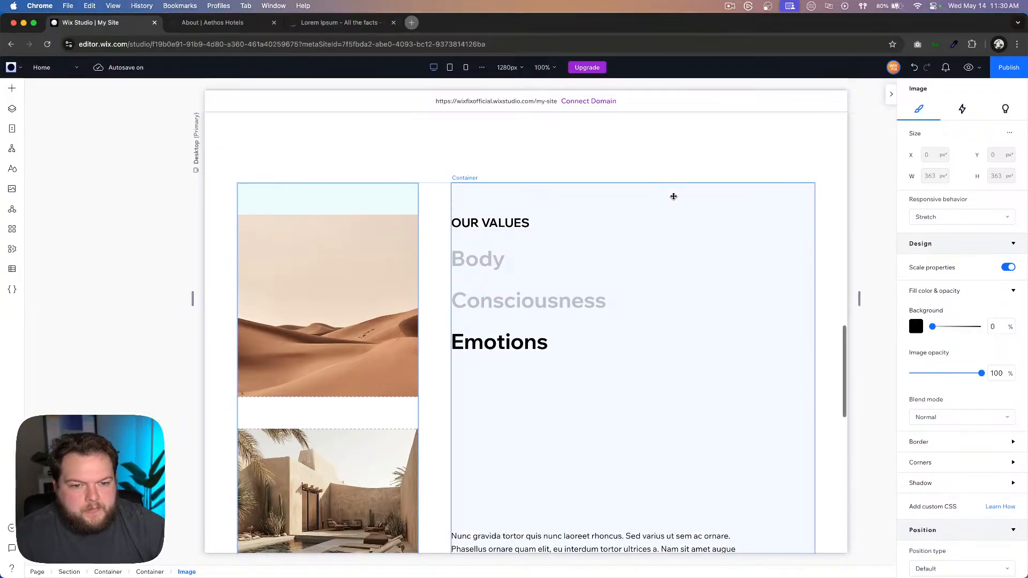
{"action": "scroll", "coordinate": [642, 176], "scroll_direction": "up", "scroll_amount": 5}
{"action": "left_click", "coordinate": [231, 24]}
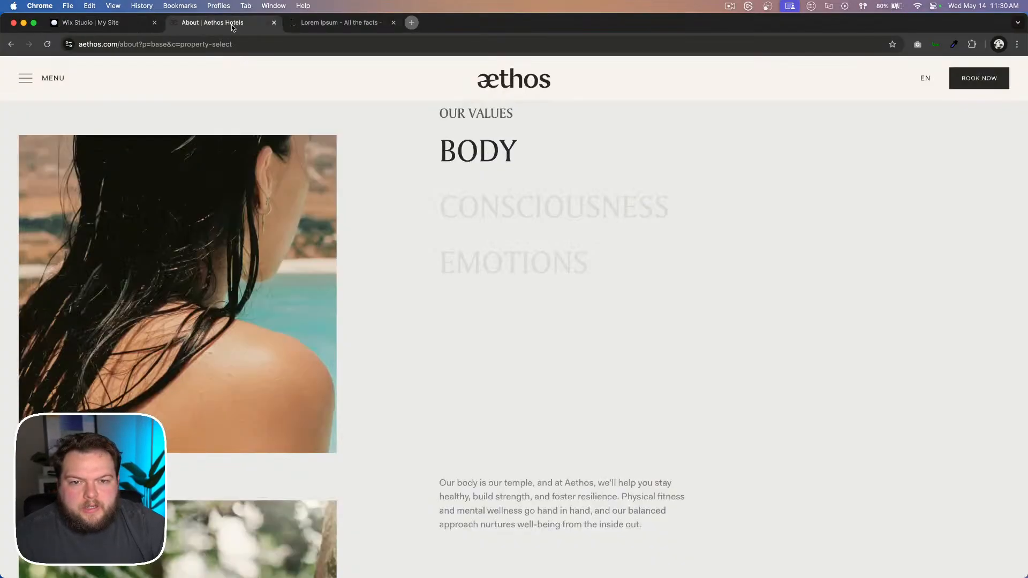
{"action": "scroll", "coordinate": [553, 349], "scroll_direction": "up", "scroll_amount": 2}
{"action": "scroll", "coordinate": [553, 349], "scroll_direction": "down", "scroll_amount": 2}
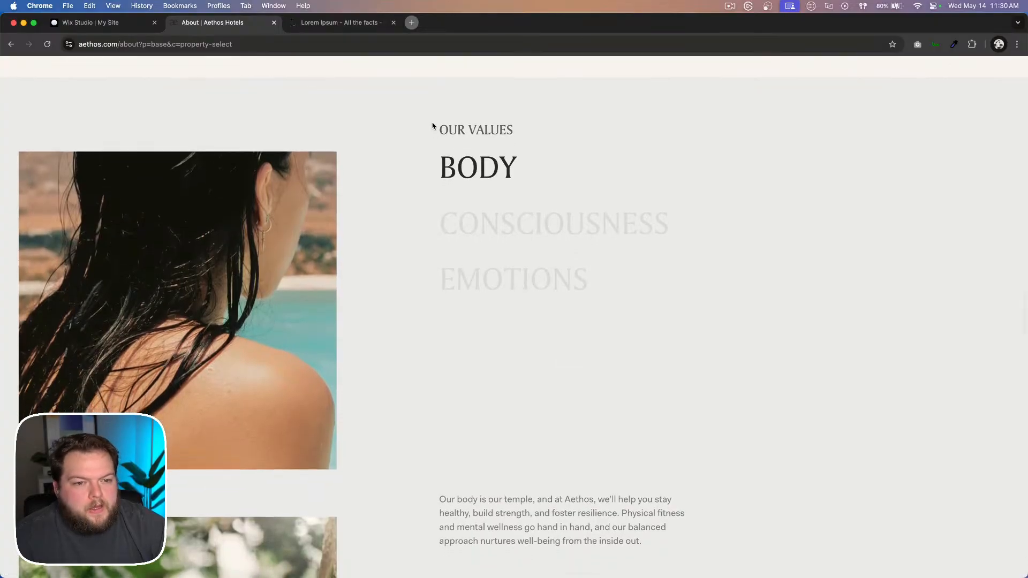
{"action": "left_click_drag", "start_coordinate": [441, 127], "coordinate": [599, 276]}
{"action": "scroll", "coordinate": [599, 279], "scroll_direction": "down", "scroll_amount": 5}
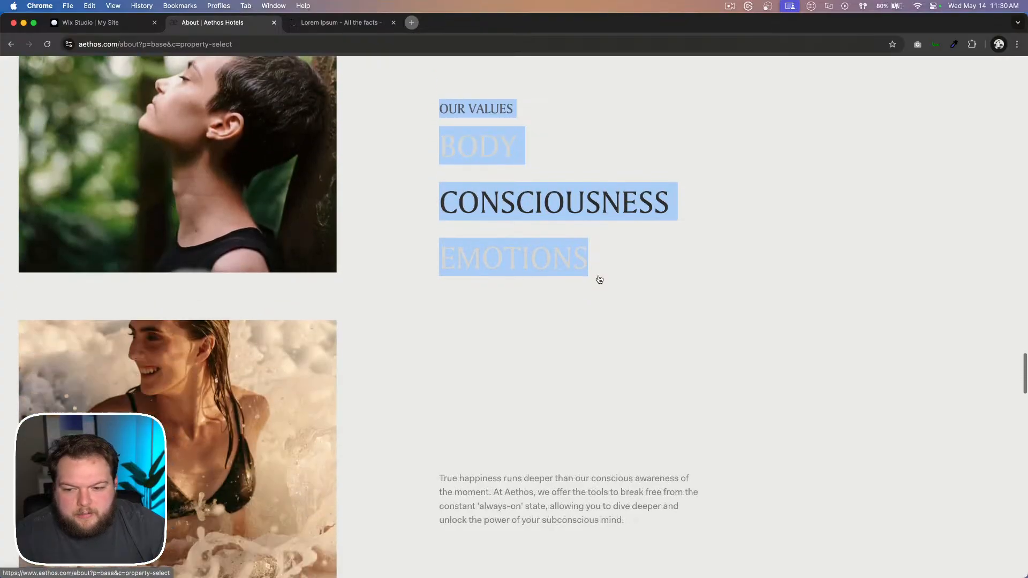
{"action": "scroll", "coordinate": [599, 279], "scroll_direction": "up", "scroll_amount": 4}
{"action": "scroll", "coordinate": [599, 279], "scroll_direction": "up", "scroll_amount": 4}
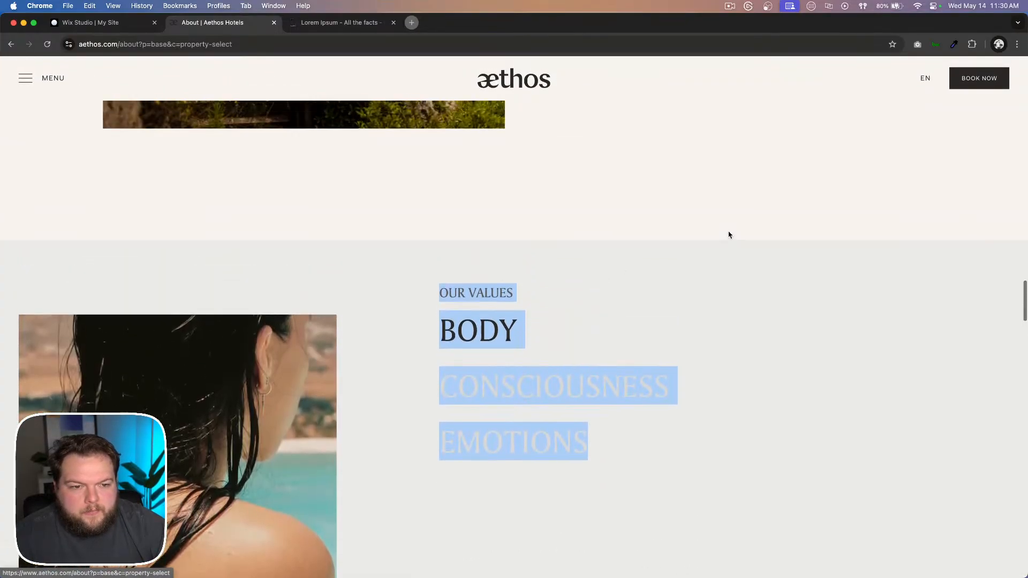
{"action": "left_click", "coordinate": [728, 236]}
{"action": "scroll", "coordinate": [675, 296], "scroll_direction": "down", "scroll_amount": 3}
{"action": "scroll", "coordinate": [674, 296], "scroll_direction": "down", "scroll_amount": 2}
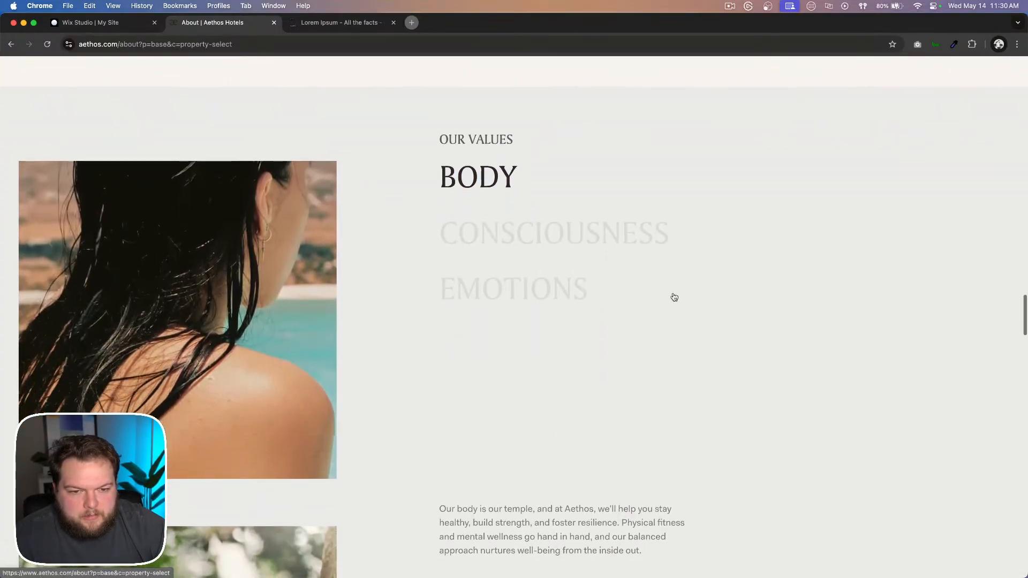
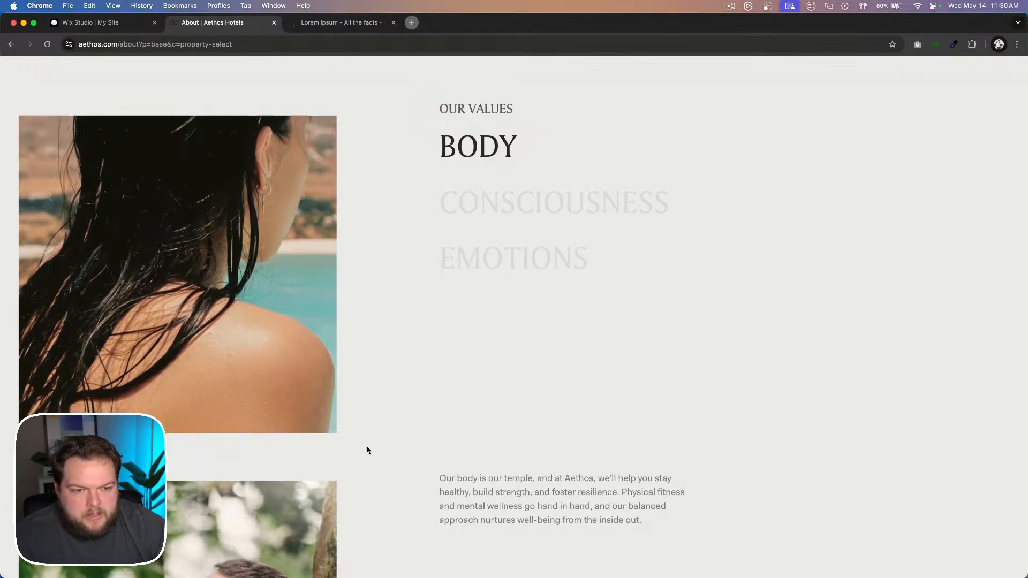
Step: Examine at which image positions the Aethos page switches between the Body, Consciousness and Emotions values in both scroll directions
{"action": "scroll", "coordinate": [367, 450], "scroll_direction": "down", "scroll_amount": 3}
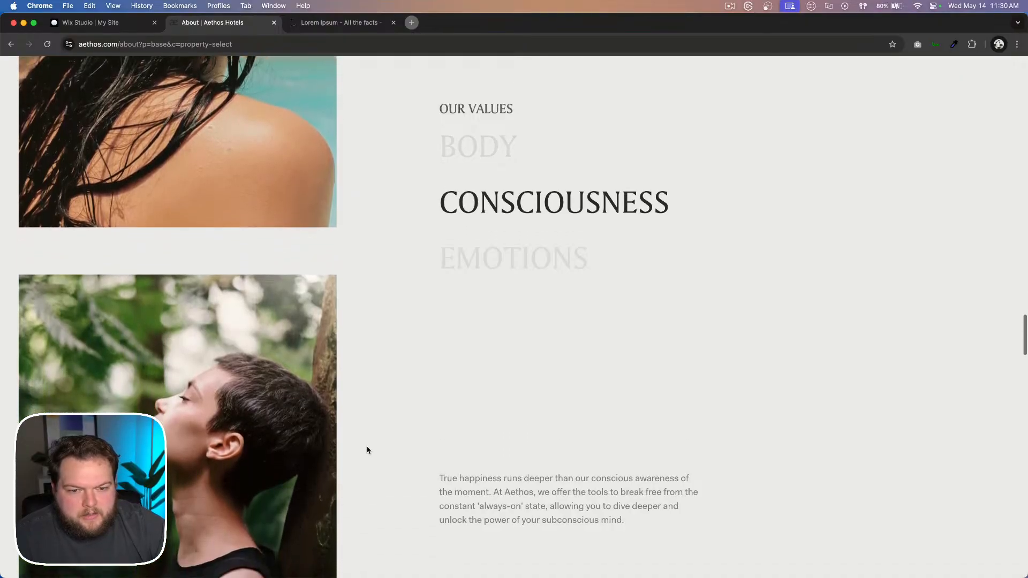
{"action": "scroll", "coordinate": [368, 450], "scroll_direction": "up", "scroll_amount": 3}
{"action": "scroll", "coordinate": [367, 449], "scroll_direction": "down", "scroll_amount": 2}
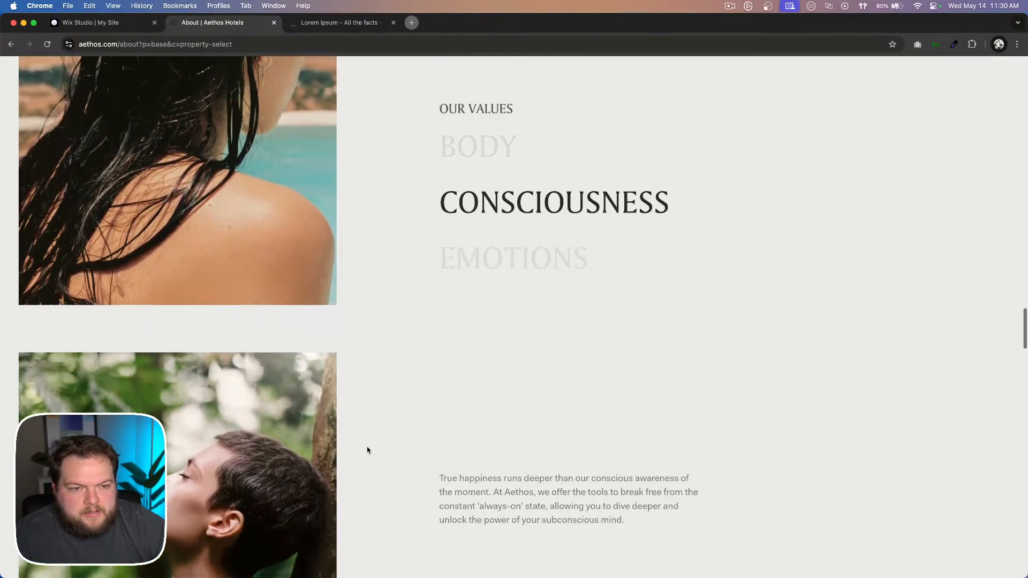
{"action": "scroll", "coordinate": [368, 450], "scroll_direction": "down", "scroll_amount": 2}
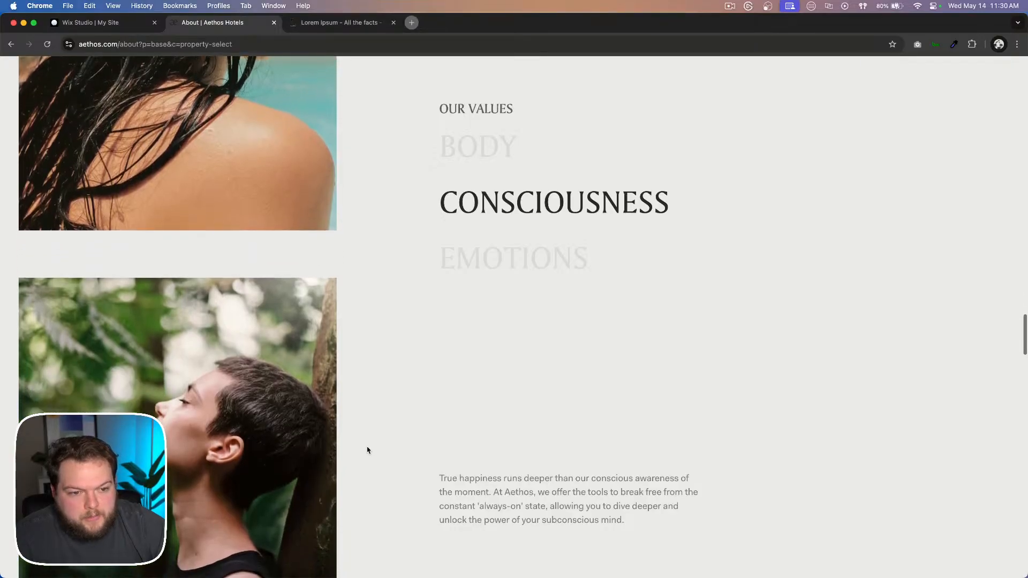
{"action": "scroll", "coordinate": [367, 450], "scroll_direction": "down", "scroll_amount": 5}
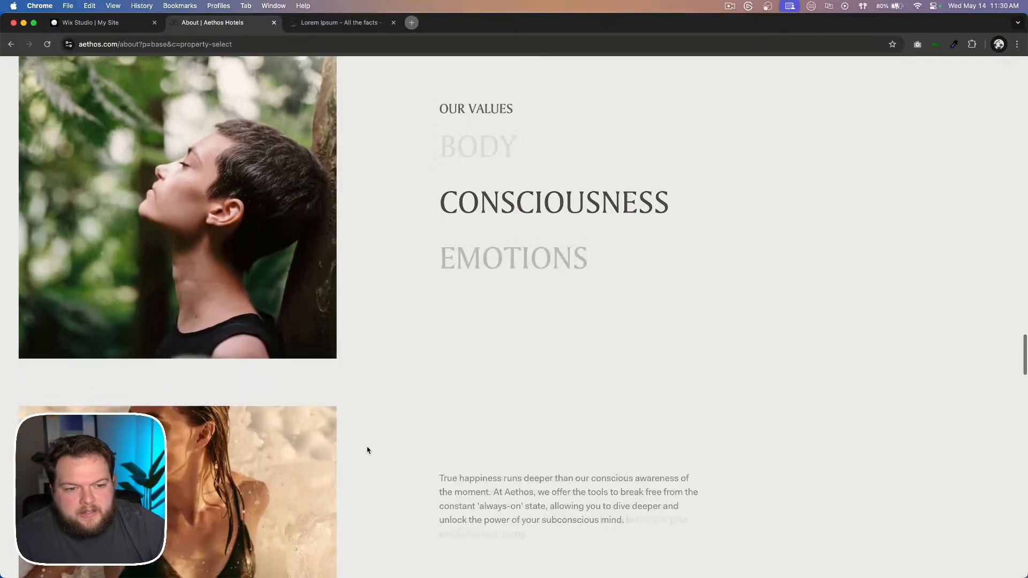
{"action": "scroll", "coordinate": [367, 450], "scroll_direction": "down", "scroll_amount": 2}
{"action": "scroll", "coordinate": [367, 450], "scroll_direction": "up", "scroll_amount": 3}
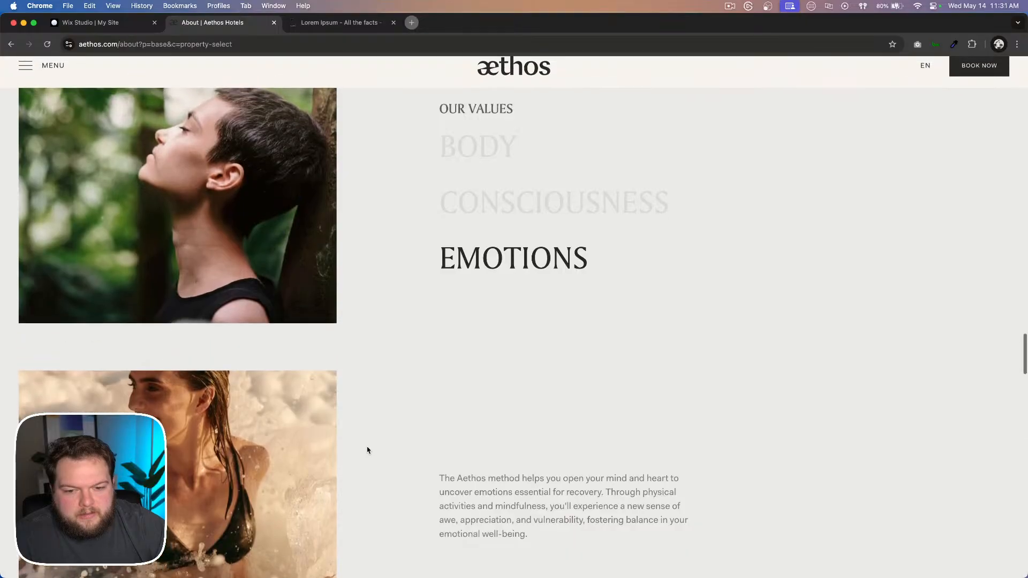
{"action": "scroll", "coordinate": [368, 449], "scroll_direction": "down", "scroll_amount": 2}
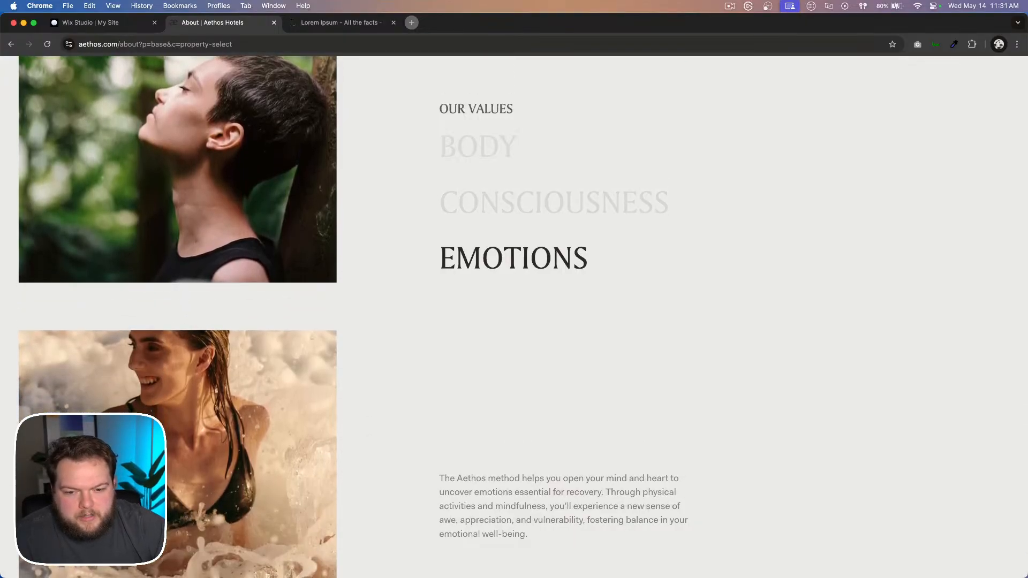
{"action": "scroll", "coordinate": [470, 322], "scroll_direction": "down", "scroll_amount": 8}
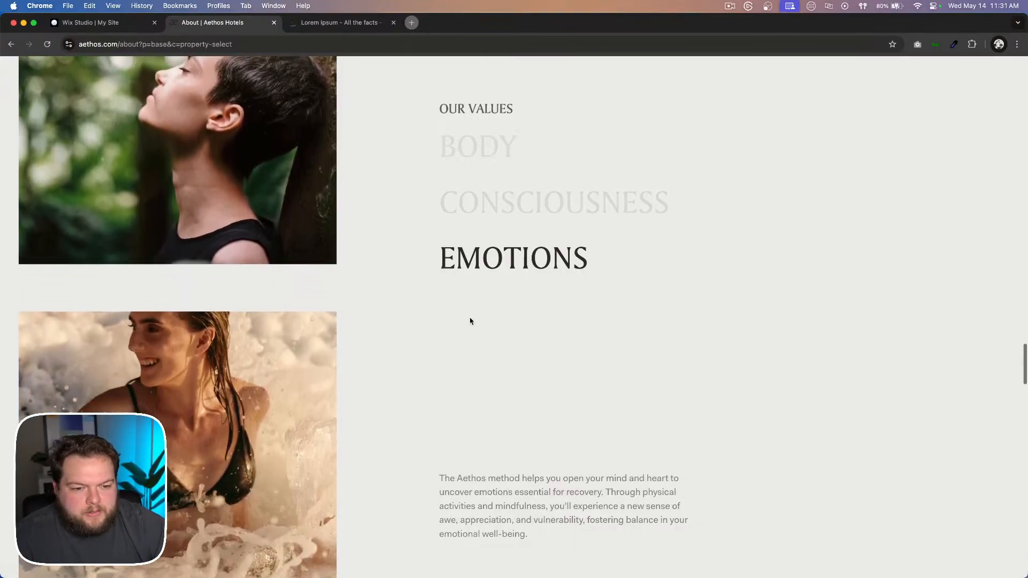
{"action": "scroll", "coordinate": [470, 321], "scroll_direction": "up", "scroll_amount": 10}
{"action": "scroll", "coordinate": [470, 321], "scroll_direction": "up", "scroll_amount": 6}
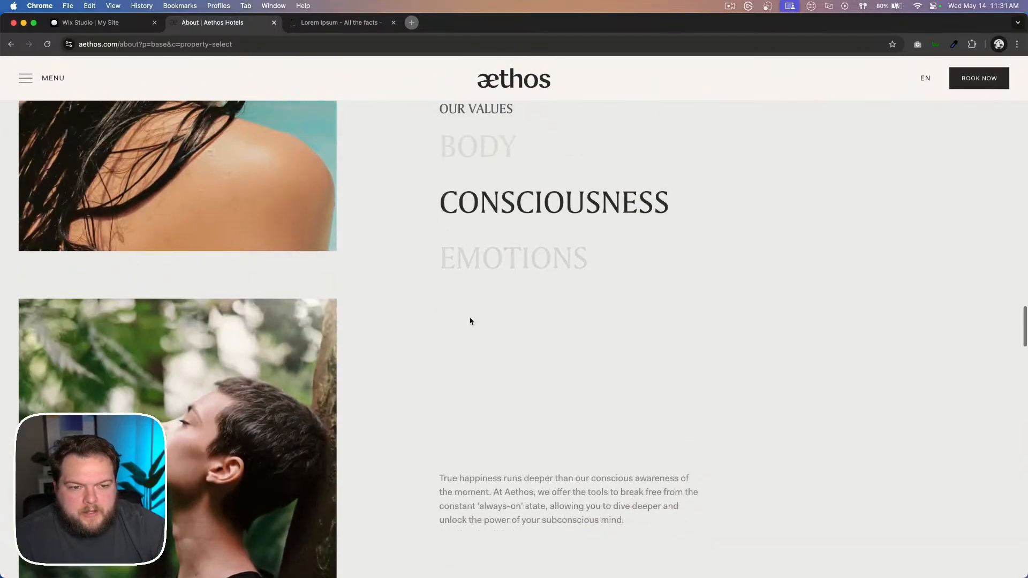
{"action": "scroll", "coordinate": [470, 321], "scroll_direction": "down", "scroll_amount": 2}
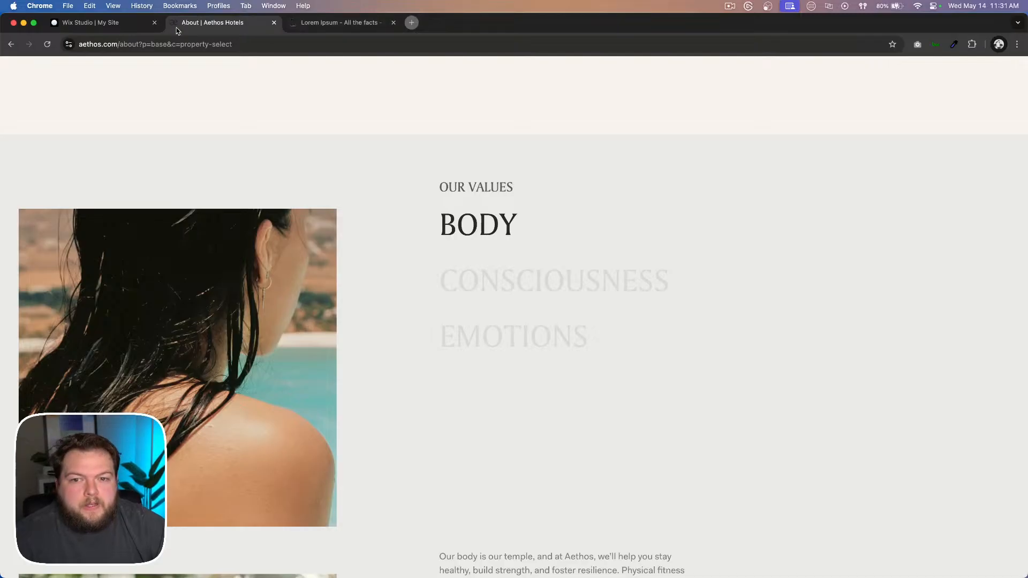
Step: Switch back to the Wix Studio editor and add a blank container directly to the Our Values section
{"action": "left_click", "coordinate": [106, 26]}
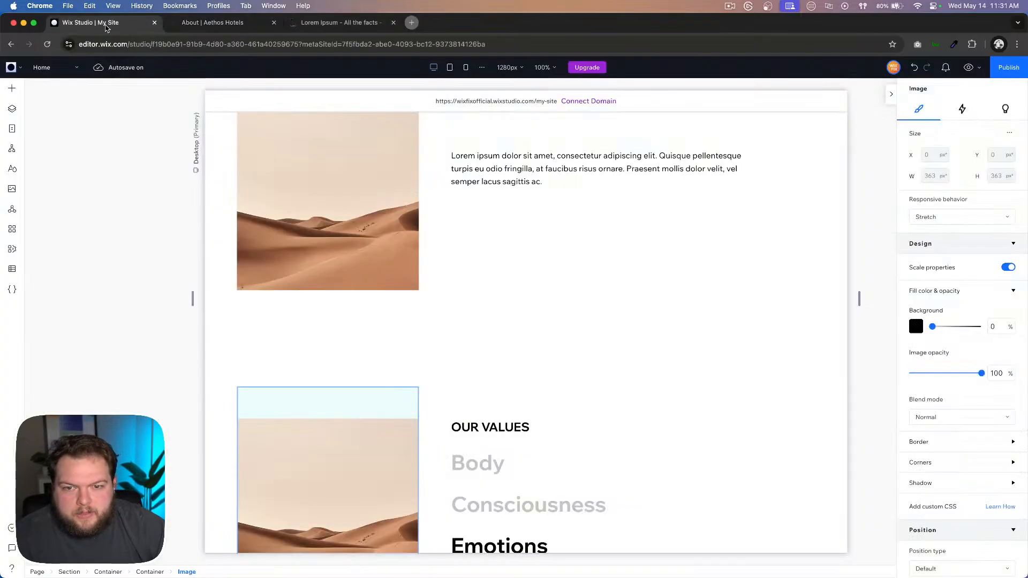
{"action": "scroll", "coordinate": [662, 260], "scroll_direction": "down", "scroll_amount": 3}
{"action": "scroll", "coordinate": [661, 260], "scroll_direction": "down", "scroll_amount": 3}
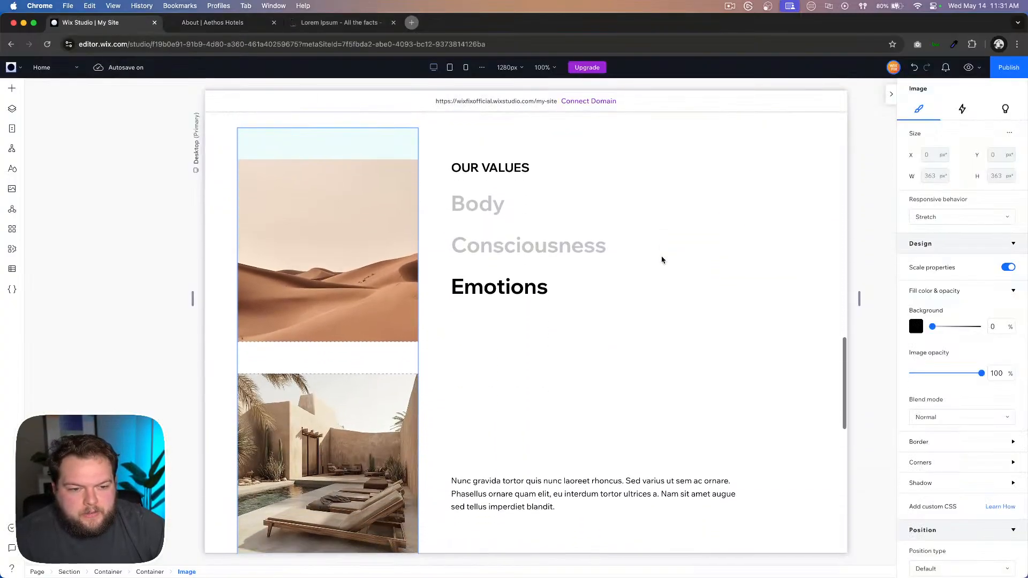
{"action": "left_click", "coordinate": [434, 294]}
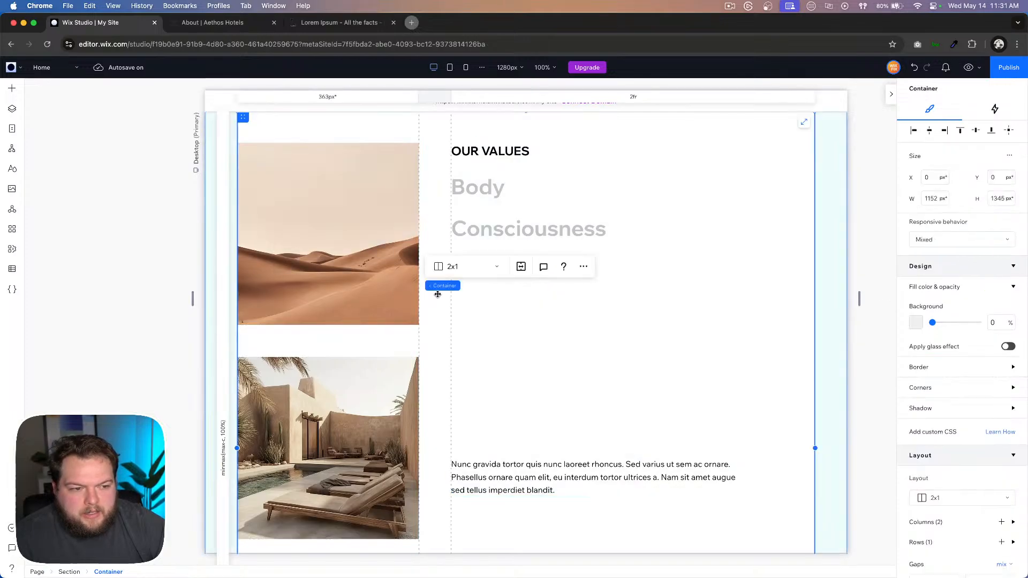
{"action": "left_click", "coordinate": [11, 91]}
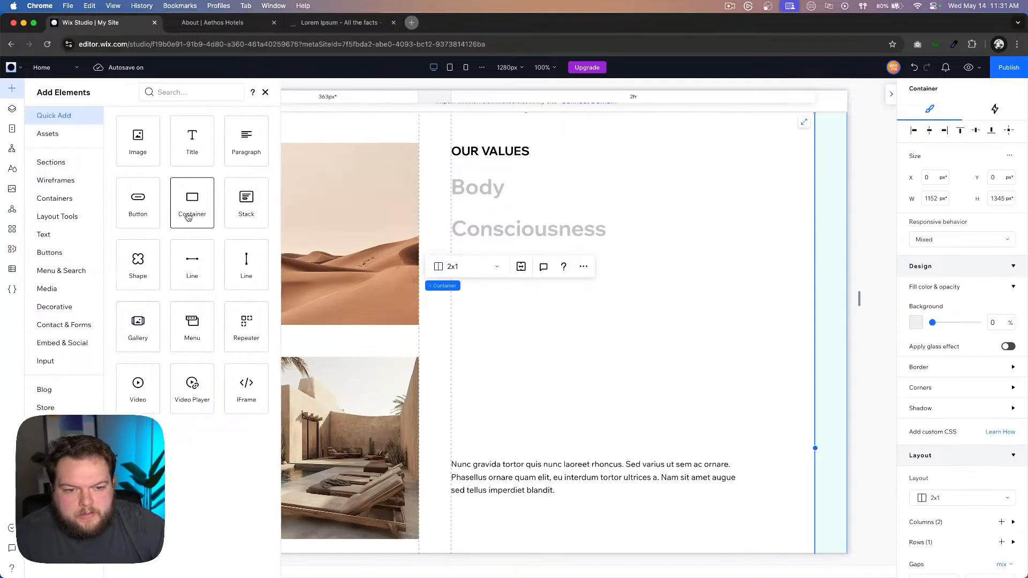
{"action": "left_click", "coordinate": [825, 284]}
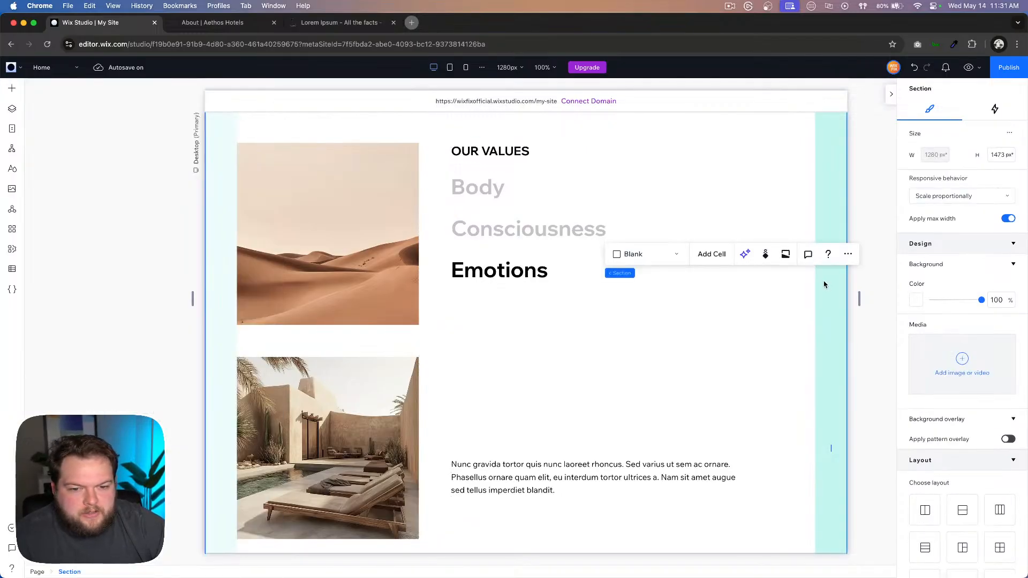
{"action": "left_click", "coordinate": [14, 89]}
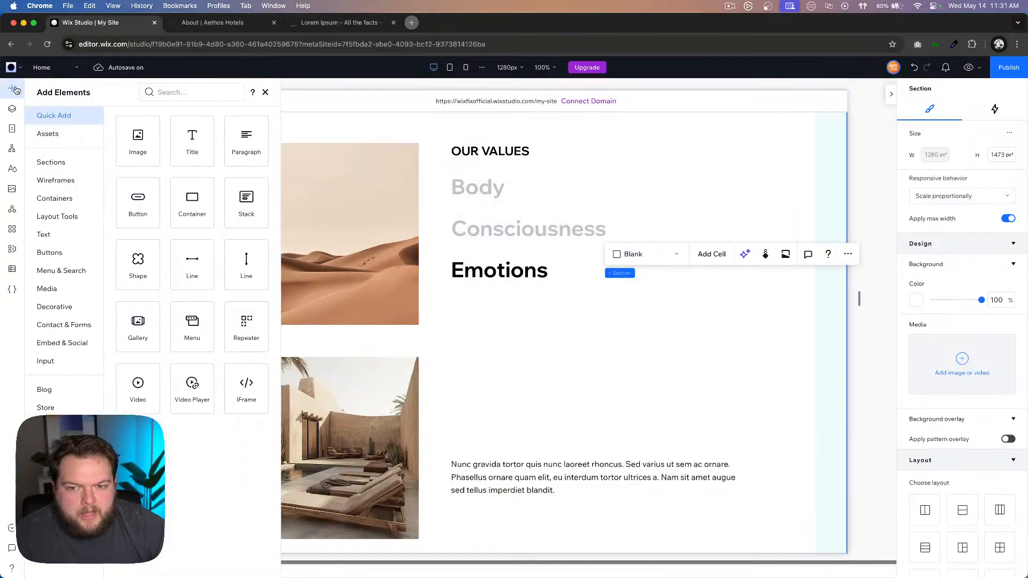
{"action": "left_click", "coordinate": [192, 202]}
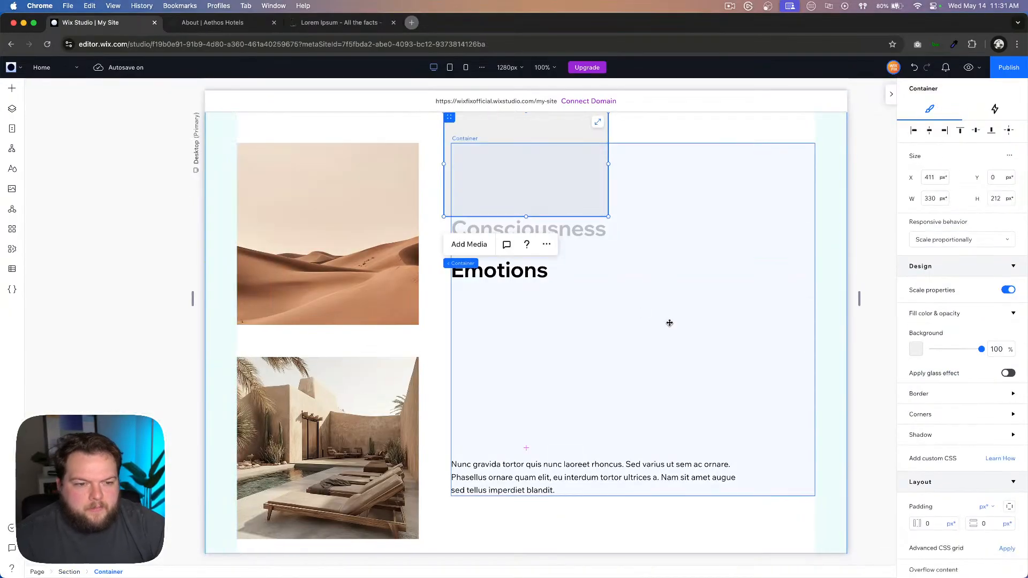
Step: Set the new container's width to 30 px
{"action": "left_click", "coordinate": [937, 201]}
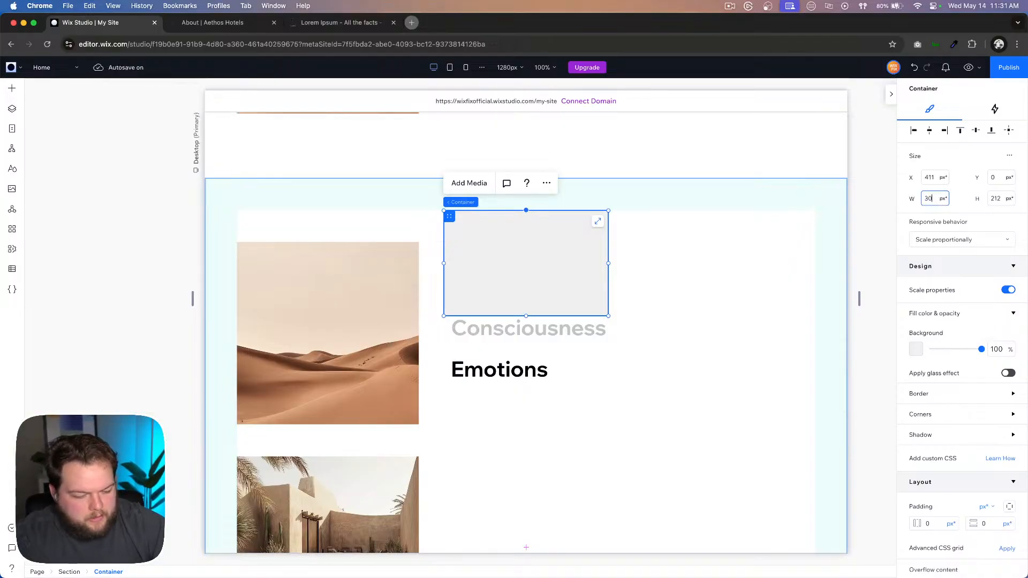
{"action": "type", "text": "30px"}
{"action": "key", "text": "Return"}
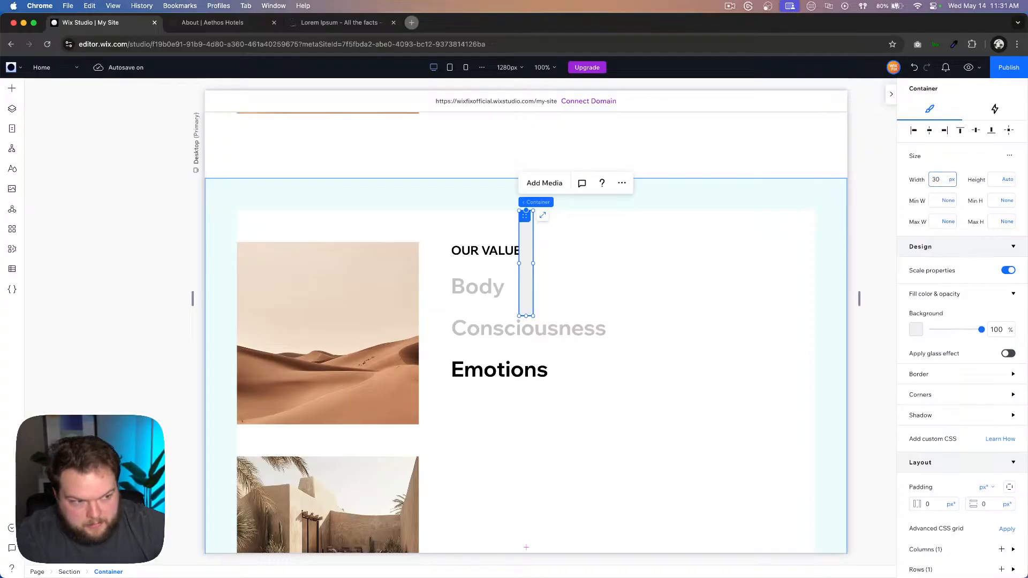
Step: Apply the advanced CSS grid to the narrow container and set its height to 50 vh
{"action": "scroll", "coordinate": [963, 257], "scroll_direction": "down", "scroll_amount": 5}
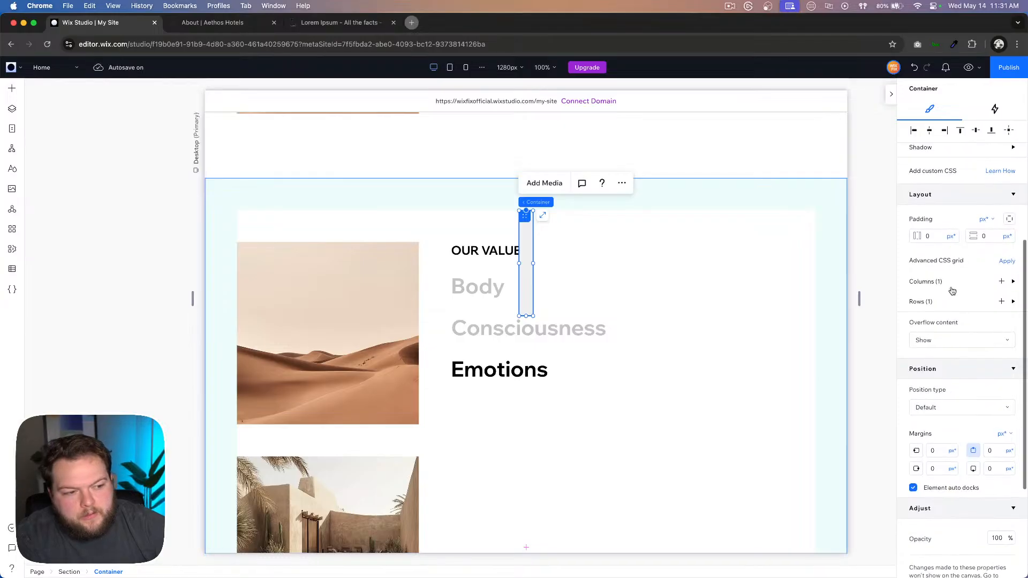
{"action": "left_click", "coordinate": [1012, 262]}
{"action": "scroll", "coordinate": [925, 326], "scroll_direction": "up", "scroll_amount": 5}
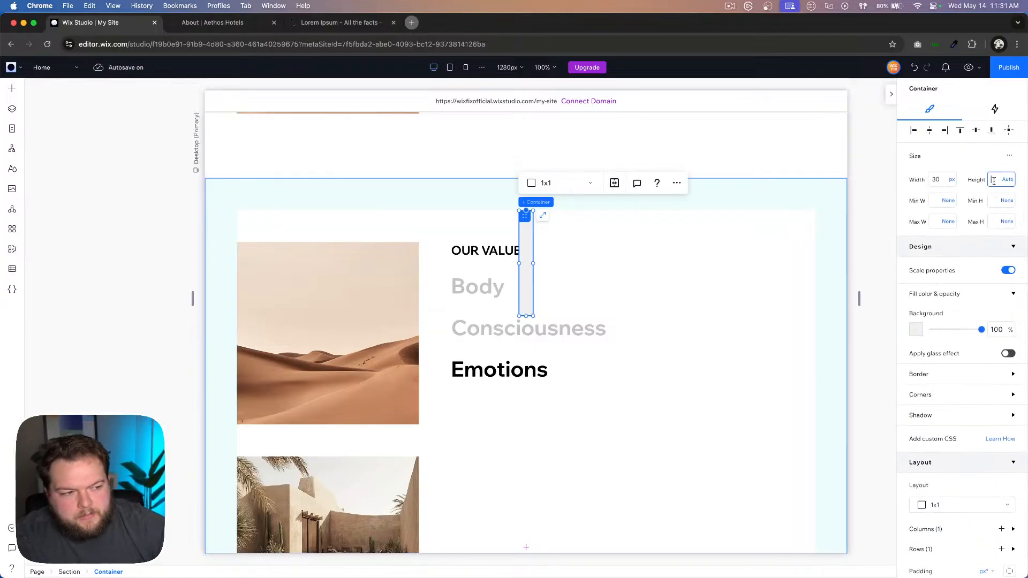
{"action": "type", "text": "h"}
{"action": "key", "text": "Return"}
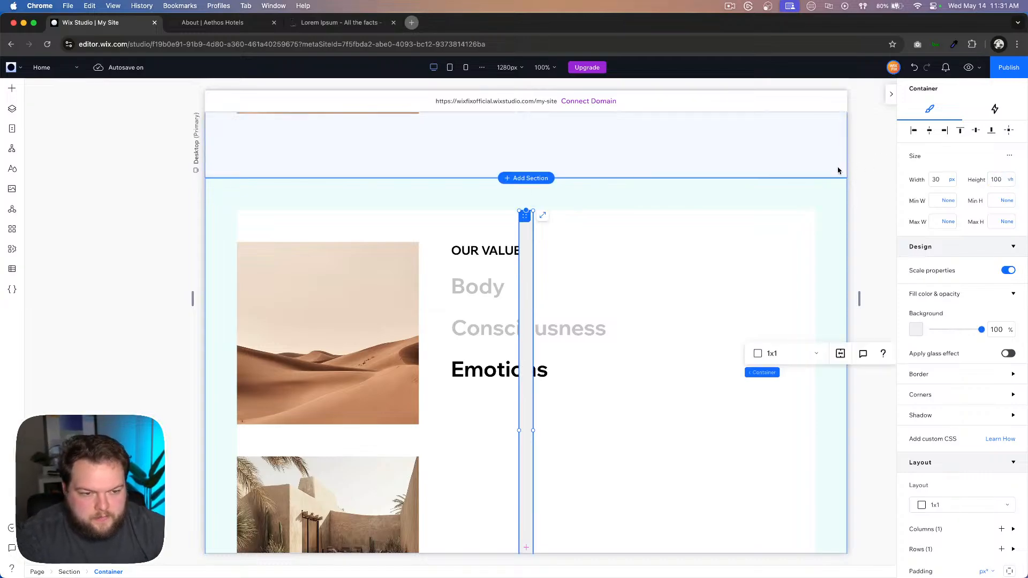
{"action": "left_click", "coordinate": [1004, 181]}
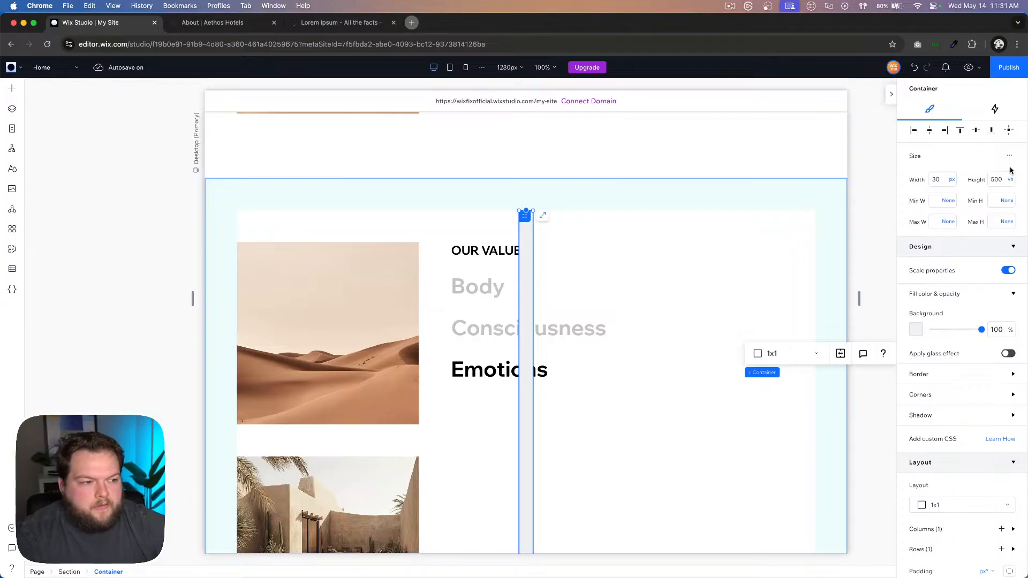
{"action": "key", "text": "Return"}
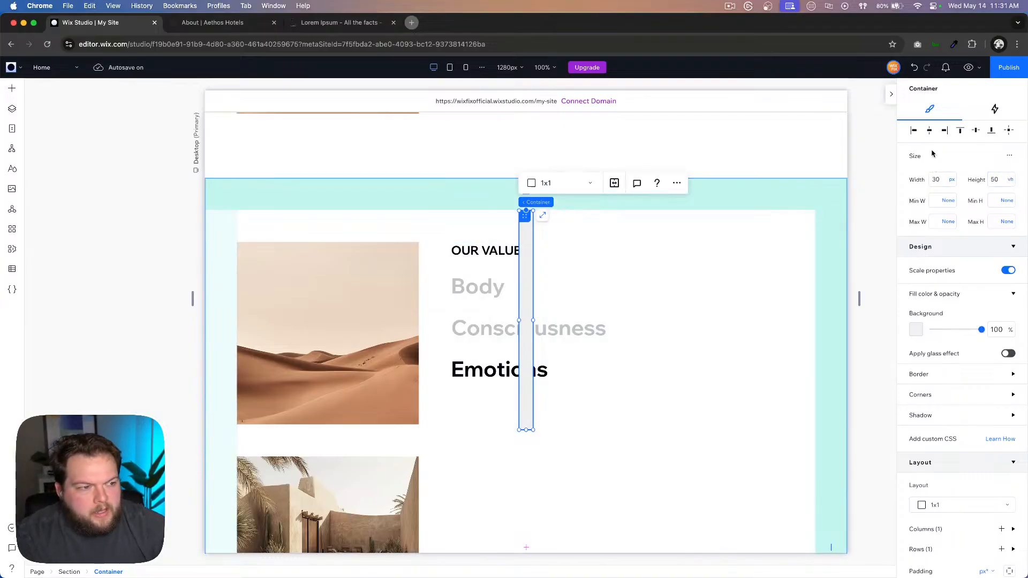
Step: Set the narrow container's top margin to 100 vh
{"action": "scroll", "coordinate": [964, 268], "scroll_direction": "down", "scroll_amount": 7}
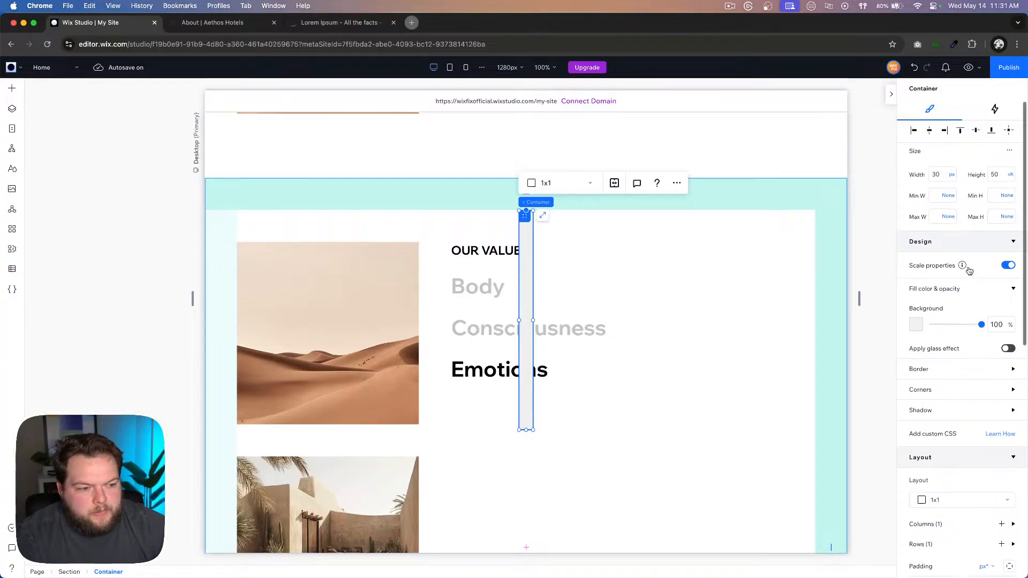
{"action": "left_click", "coordinate": [999, 379]}
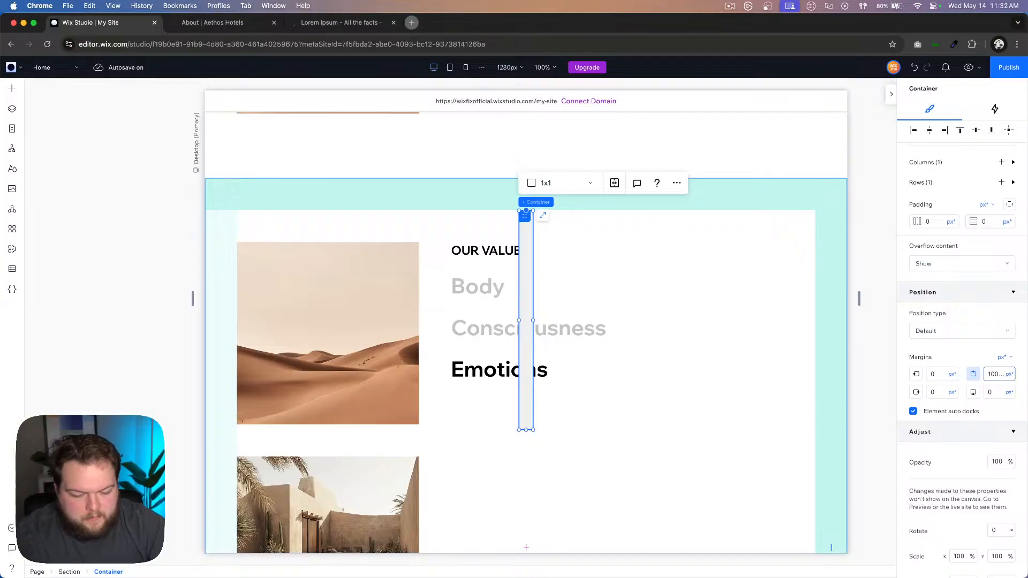
{"action": "key", "text": "Return"}
Step: Preview the site and examine where the narrow container enters the Our Values section during scrolling, returning to the editor at the end
{"action": "scroll", "coordinate": [719, 369], "scroll_direction": "down", "scroll_amount": 3}
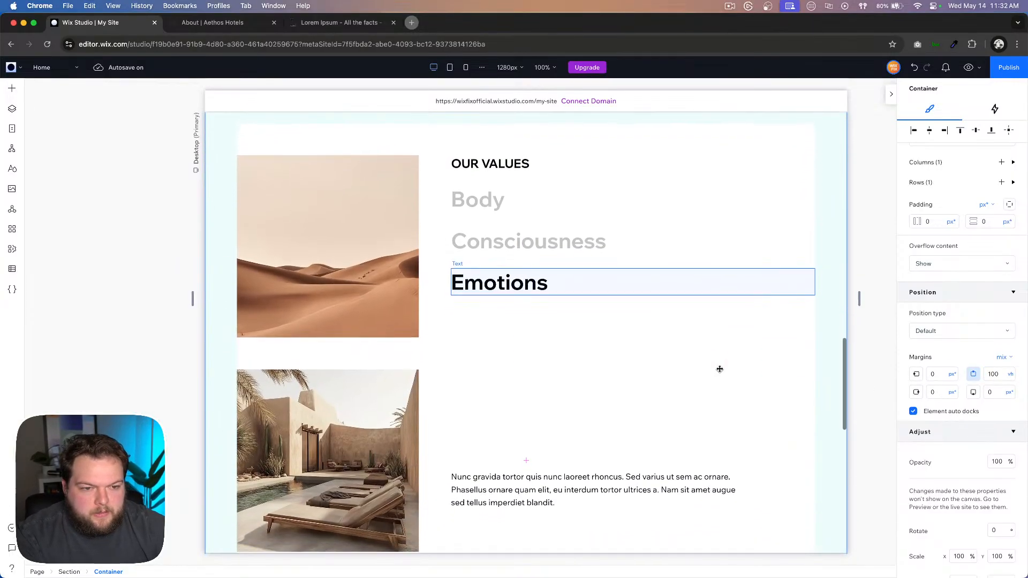
{"action": "scroll", "coordinate": [719, 369], "scroll_direction": "down", "scroll_amount": 2}
{"action": "scroll", "coordinate": [720, 369], "scroll_direction": "up", "scroll_amount": 3}
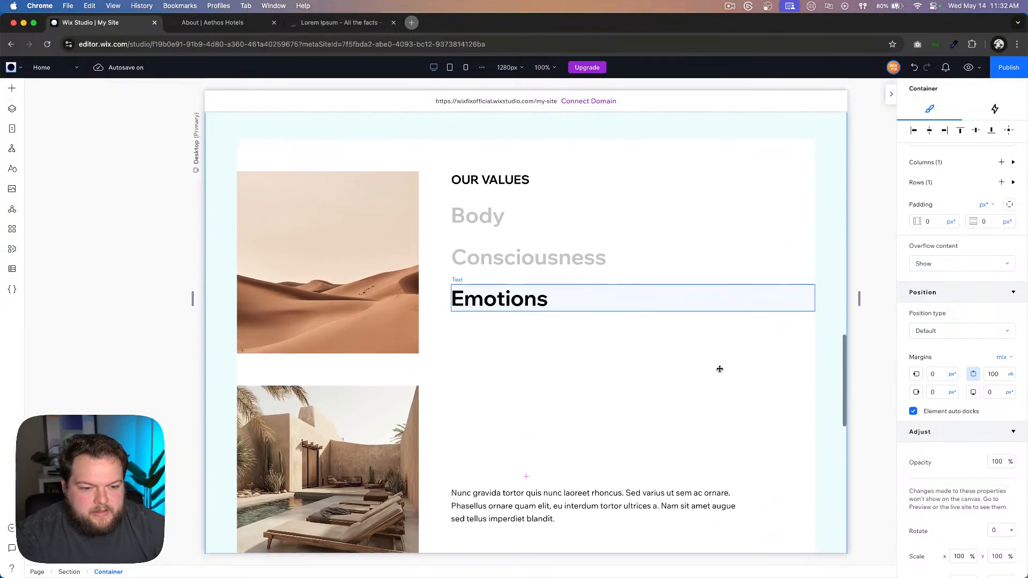
{"action": "scroll", "coordinate": [720, 369], "scroll_direction": "down", "scroll_amount": 1}
{"action": "scroll", "coordinate": [719, 369], "scroll_direction": "up", "scroll_amount": 3}
{"action": "left_click", "coordinate": [970, 69]}
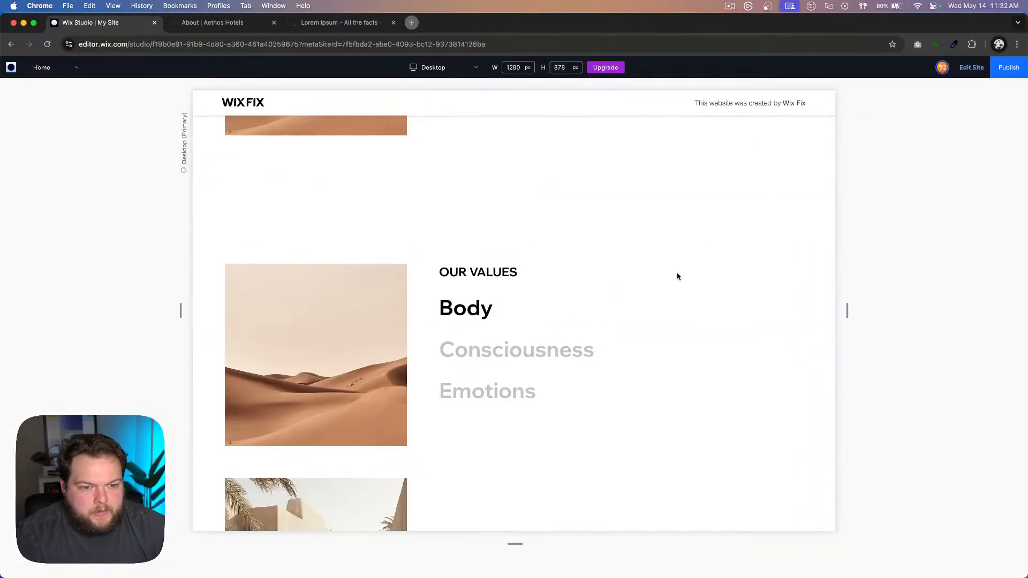
{"action": "scroll", "coordinate": [677, 276], "scroll_direction": "down", "scroll_amount": 3}
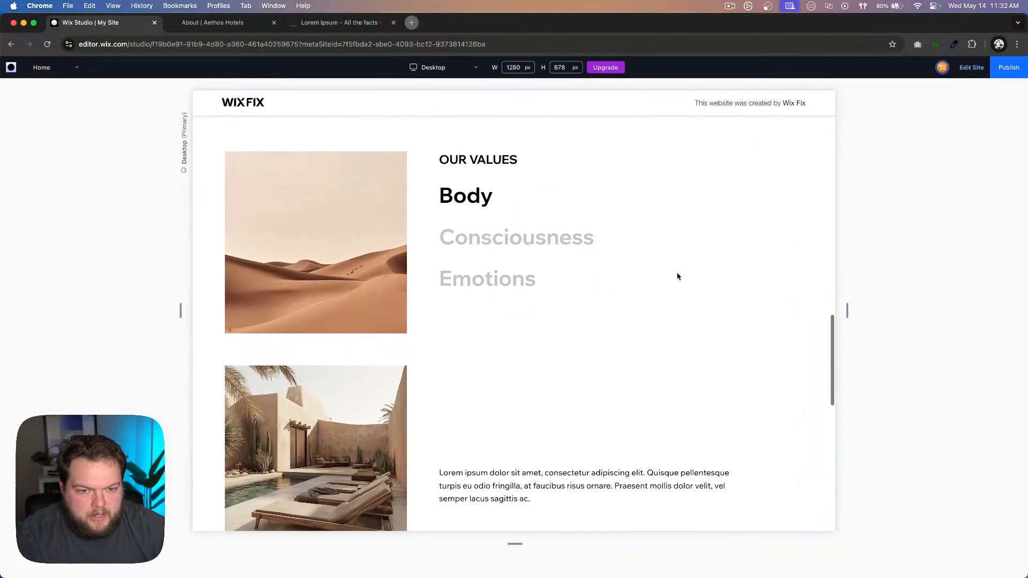
{"action": "scroll", "coordinate": [678, 276], "scroll_direction": "down", "scroll_amount": 2}
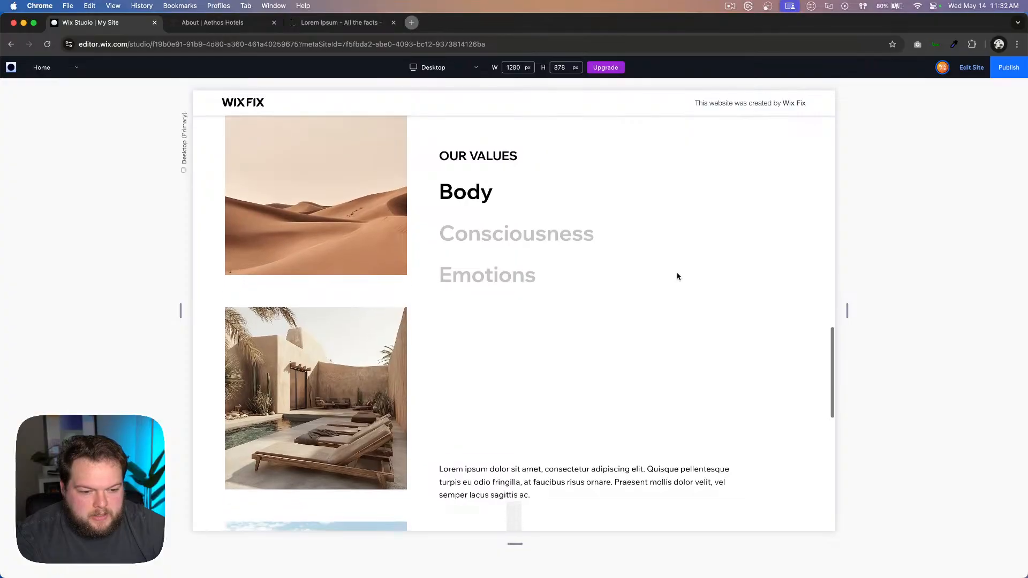
{"action": "scroll", "coordinate": [677, 277], "scroll_direction": "down", "scroll_amount": 1}
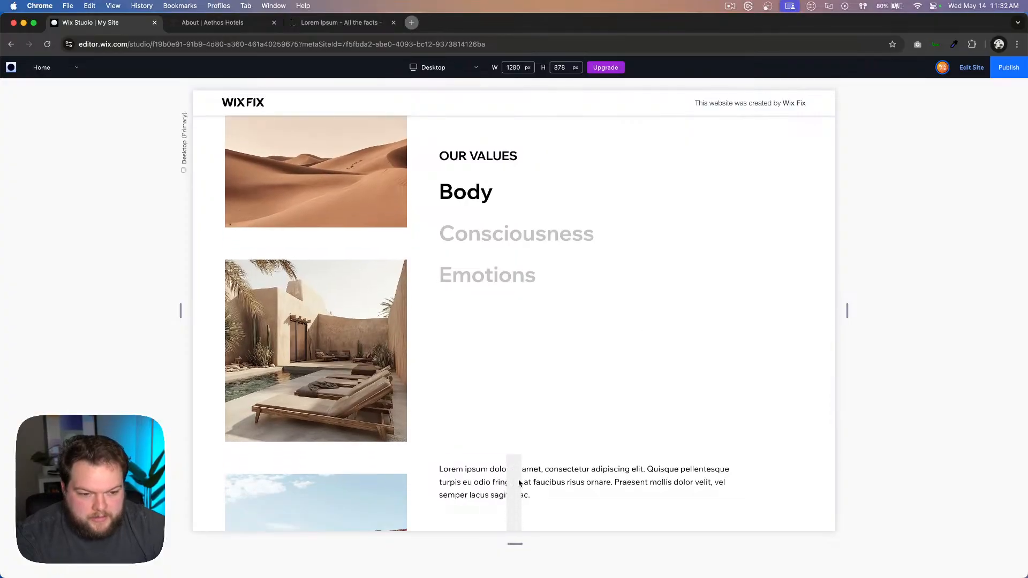
{"action": "scroll", "coordinate": [513, 481], "scroll_direction": "down", "scroll_amount": 4}
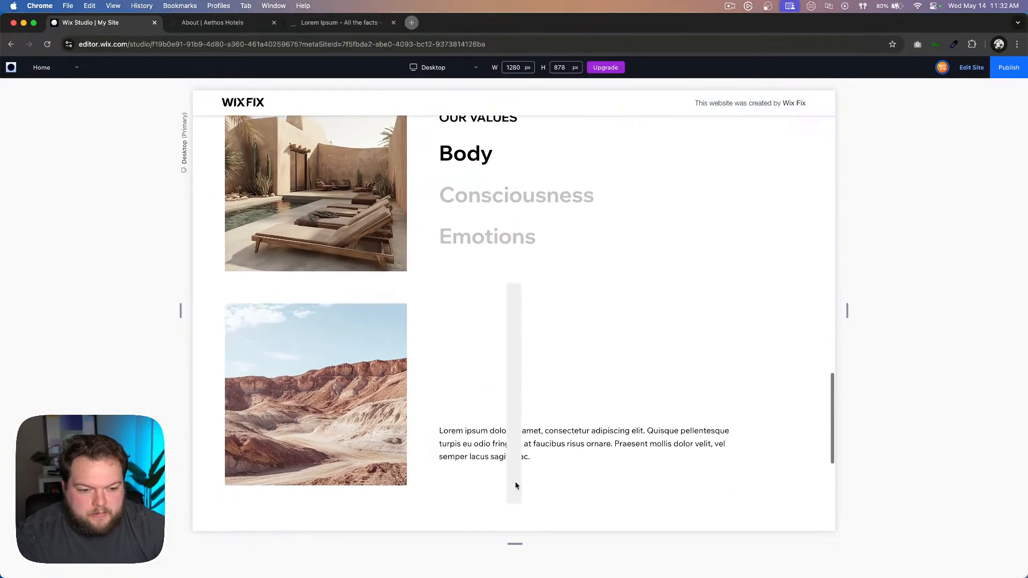
{"action": "scroll", "coordinate": [516, 485], "scroll_direction": "up", "scroll_amount": 4}
{"action": "scroll", "coordinate": [515, 486], "scroll_direction": "down", "scroll_amount": 1}
{"action": "scroll", "coordinate": [515, 485], "scroll_direction": "up", "scroll_amount": 4}
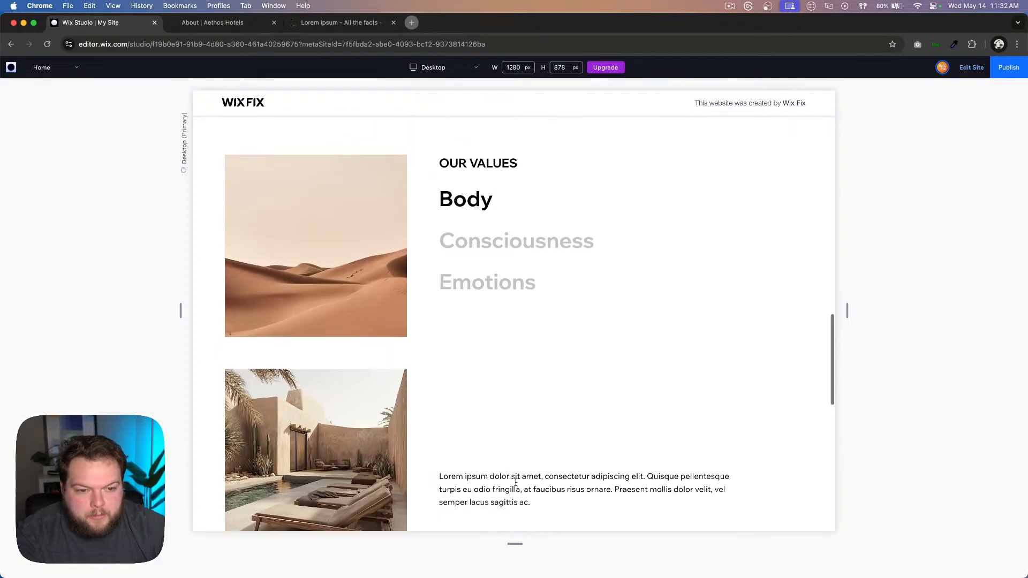
{"action": "left_click", "coordinate": [967, 68]}
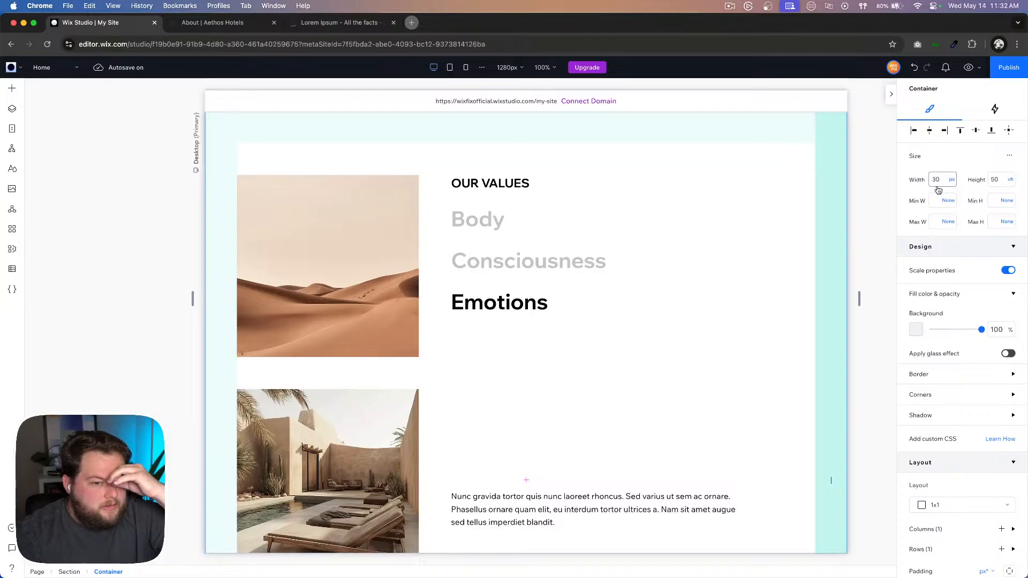
Step: Turn on coding for the site and show the Home page code with the Page Code file list closed
{"action": "scroll", "coordinate": [679, 236], "scroll_direction": "down", "scroll_amount": 4}
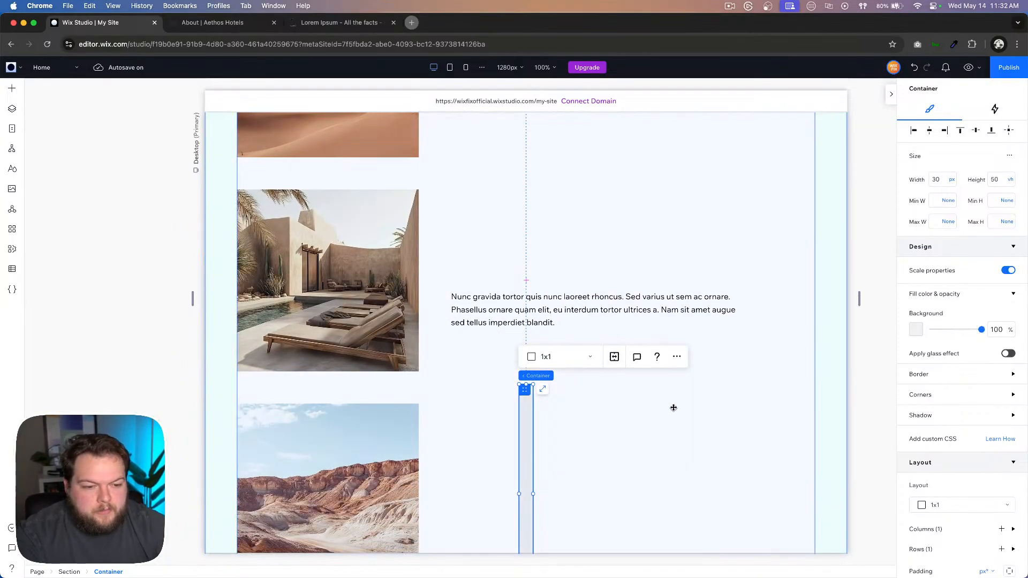
{"action": "scroll", "coordinate": [674, 408], "scroll_direction": "down", "scroll_amount": 1}
{"action": "scroll", "coordinate": [673, 408], "scroll_direction": "down", "scroll_amount": 3}
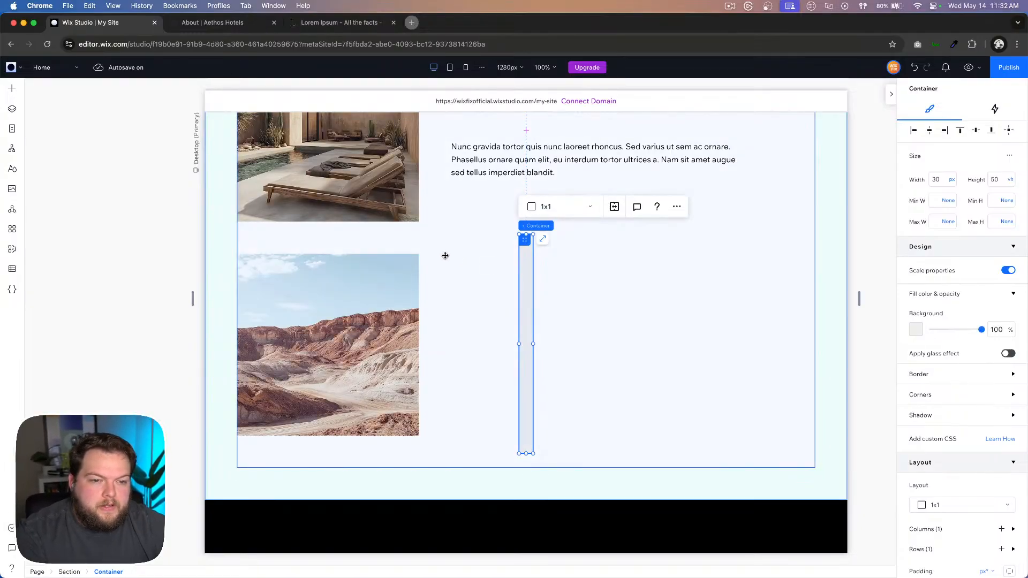
{"action": "scroll", "coordinate": [445, 255], "scroll_direction": "up", "scroll_amount": 5}
{"action": "scroll", "coordinate": [609, 261], "scroll_direction": "down", "scroll_amount": 1}
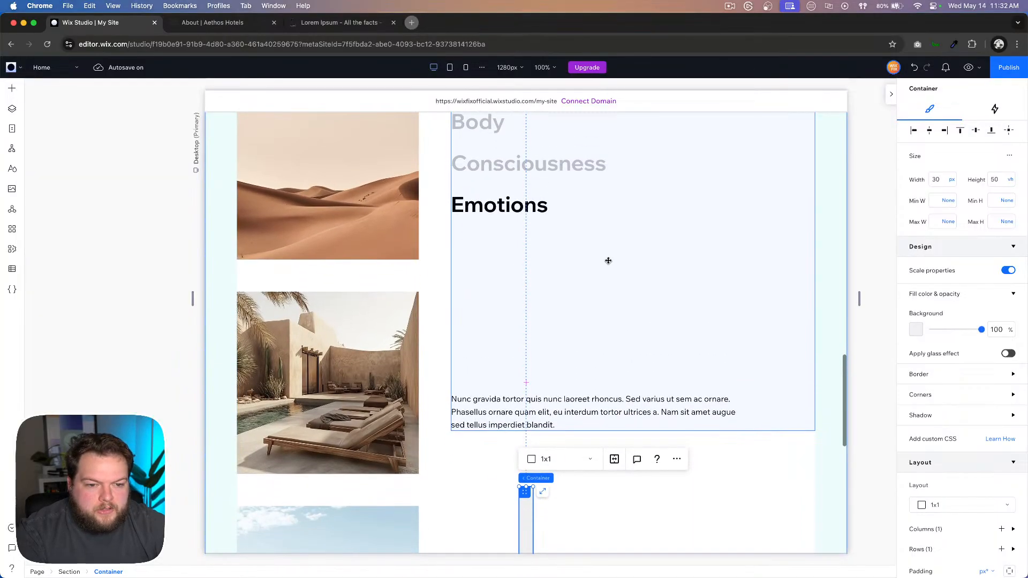
{"action": "left_click", "coordinate": [12, 290]}
{"action": "left_click", "coordinate": [136, 368]}
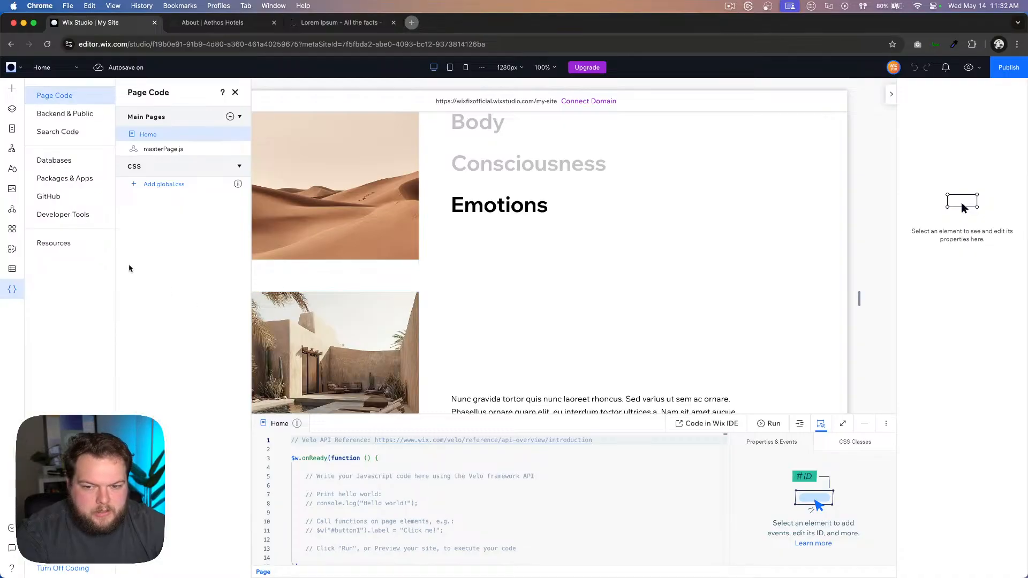
{"action": "left_click", "coordinate": [8, 290]}
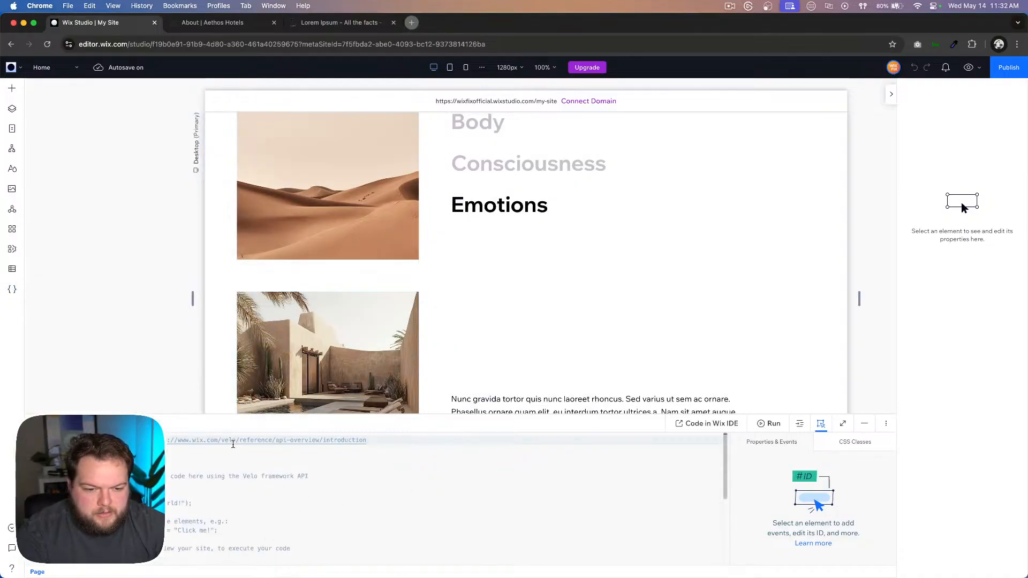
Step: Delete the sample comments from the Home page's onReady function and start an empty line for new code
{"action": "scroll", "coordinate": [233, 444], "scroll_direction": "down", "scroll_amount": 3}
{"action": "scroll", "coordinate": [239, 461], "scroll_direction": "up", "scroll_amount": 2}
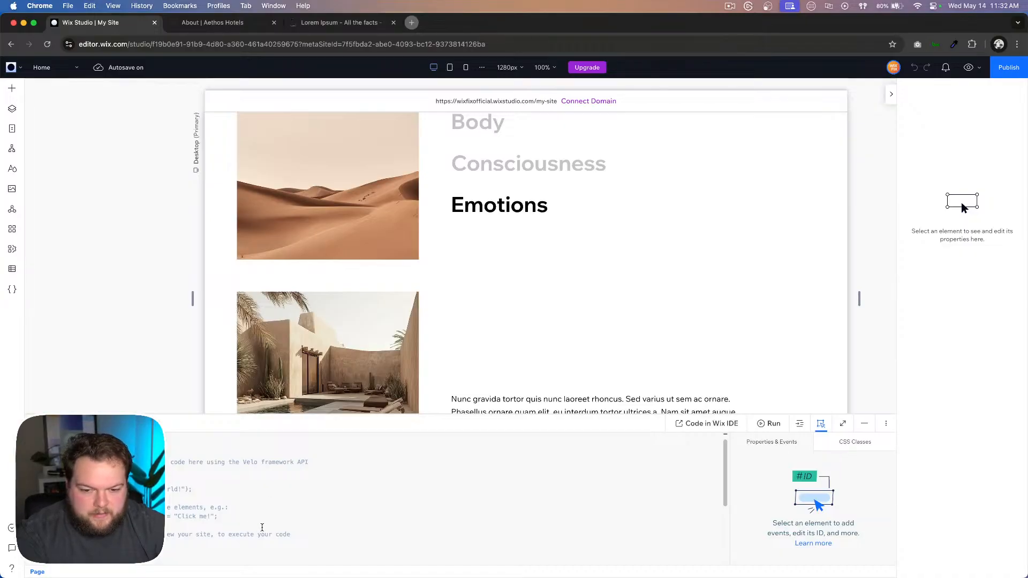
{"action": "left_click_drag", "start_coordinate": [315, 535], "coordinate": [134, 462]}
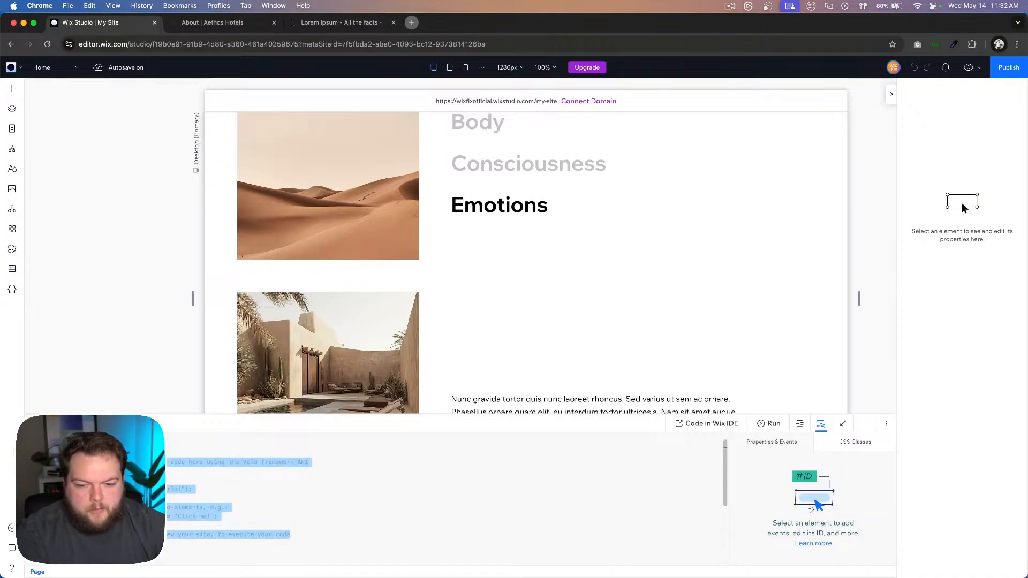
{"action": "key", "text": "BackSpace"}
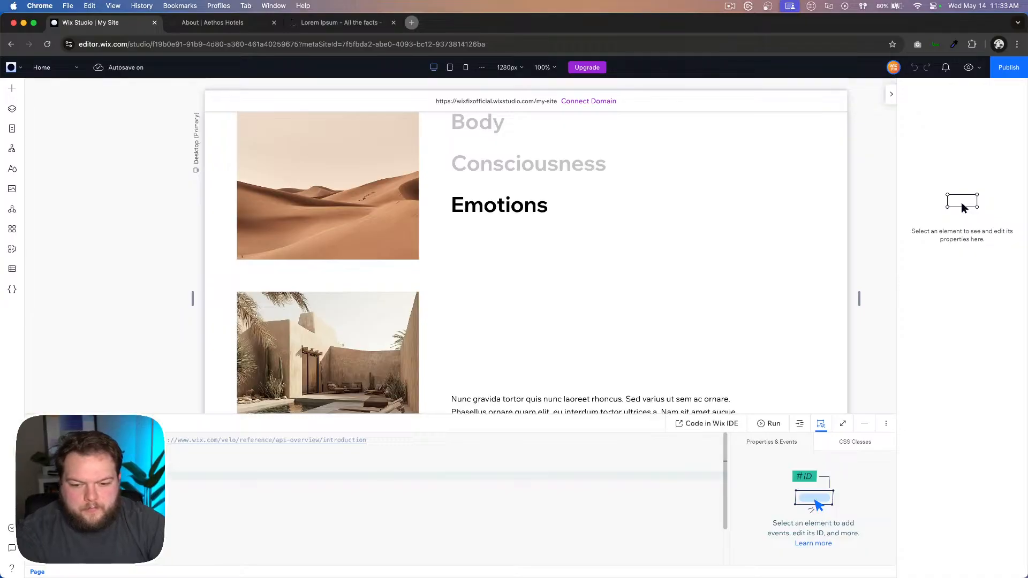
{"action": "key", "text": "BackSpace"}
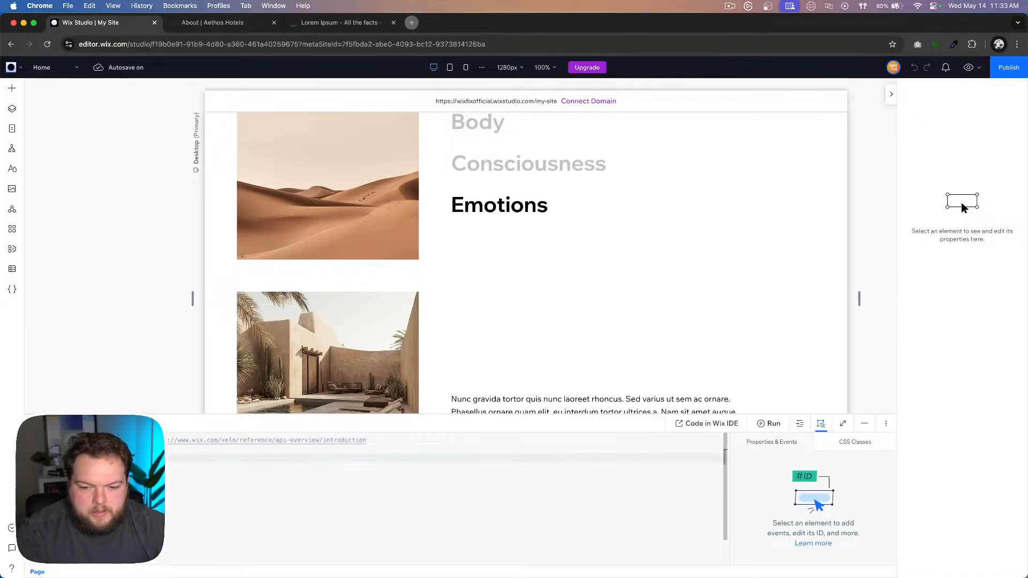
{"action": "key", "text": "Return"}
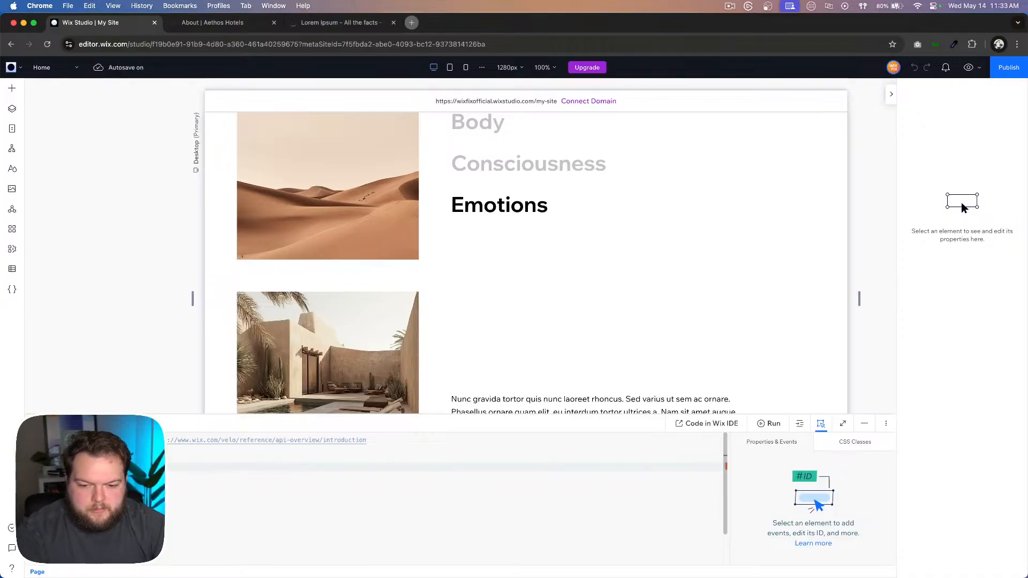
Step: Tidy the leftover line after the onReady function and add an onViewportEnter handler for the narrow container #box1
{"action": "key", "text": "Down"}
{"action": "key", "text": "BackSpace"}
{"action": "key", "text": "BackSpace"}
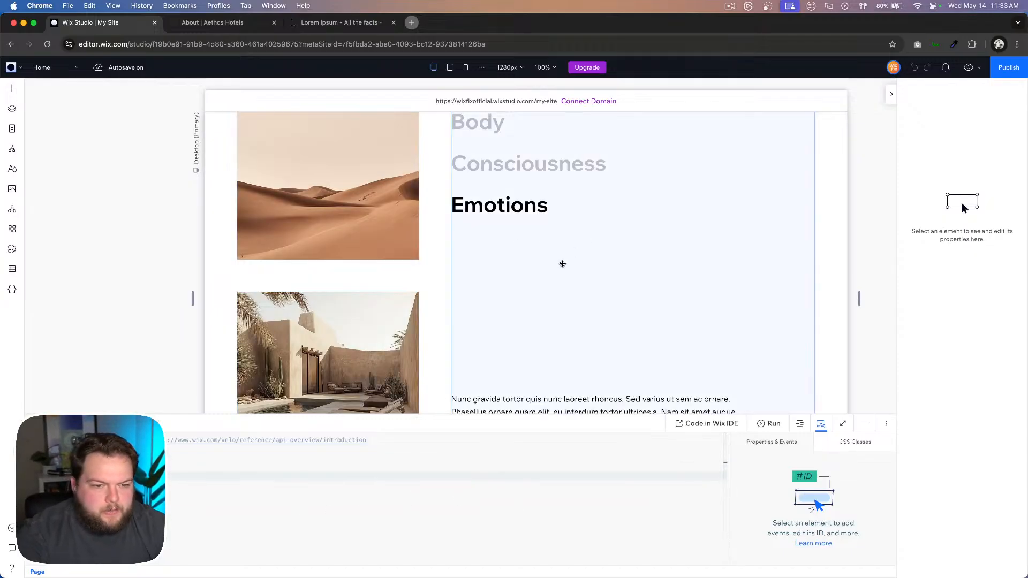
{"action": "left_click", "coordinate": [513, 317]}
{"action": "scroll", "coordinate": [513, 317], "scroll_direction": "down", "scroll_amount": 4}
{"action": "left_click", "coordinate": [525, 321]}
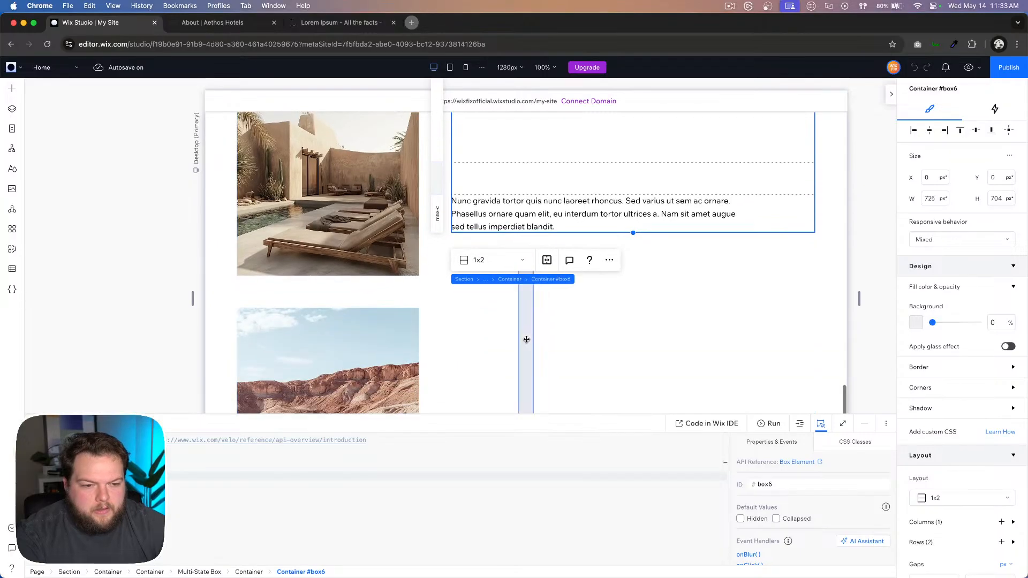
{"action": "scroll", "coordinate": [805, 477], "scroll_direction": "down", "scroll_amount": 3}
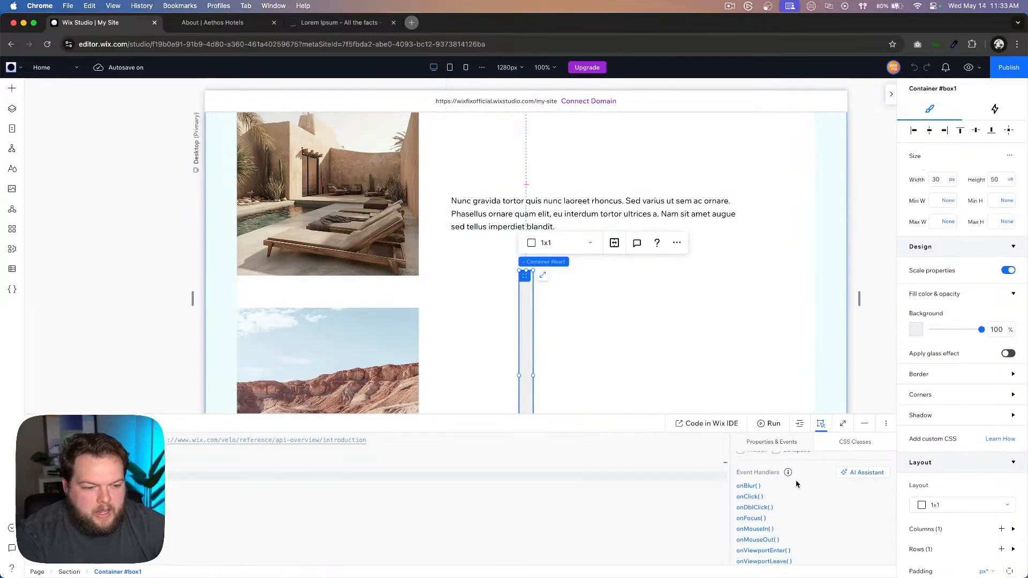
{"action": "left_click", "coordinate": [750, 551]}
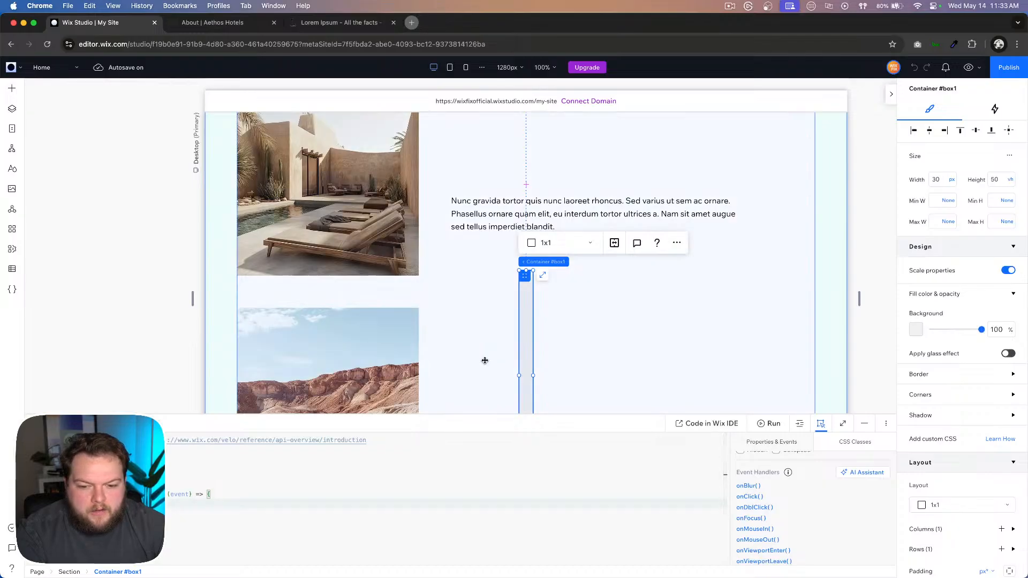
Step: Collapse and hide the spare Our Values section #section6 and rename its ID to OLD
{"action": "scroll", "coordinate": [530, 241], "scroll_direction": "up", "scroll_amount": 3}
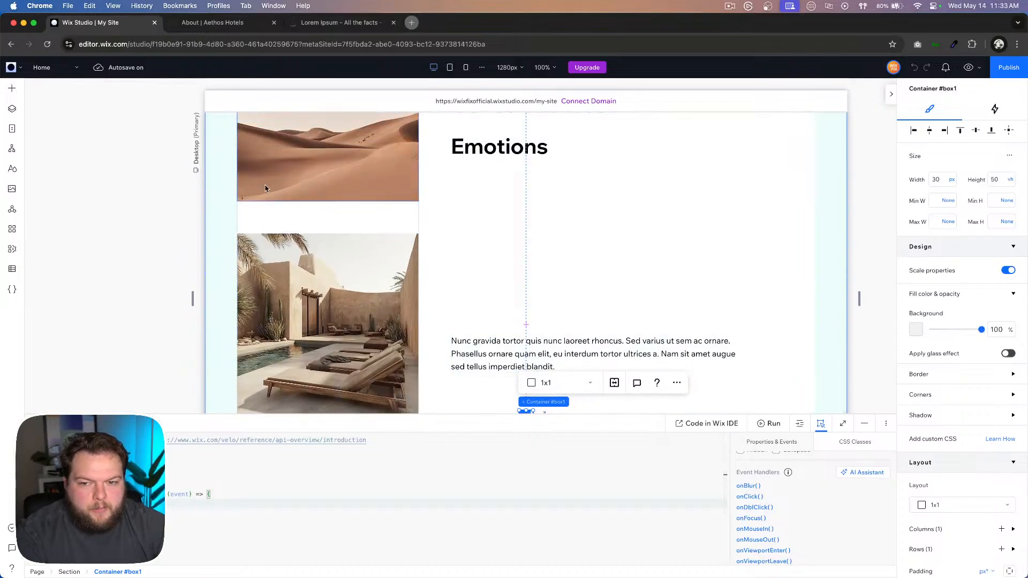
{"action": "left_click", "coordinate": [12, 109]}
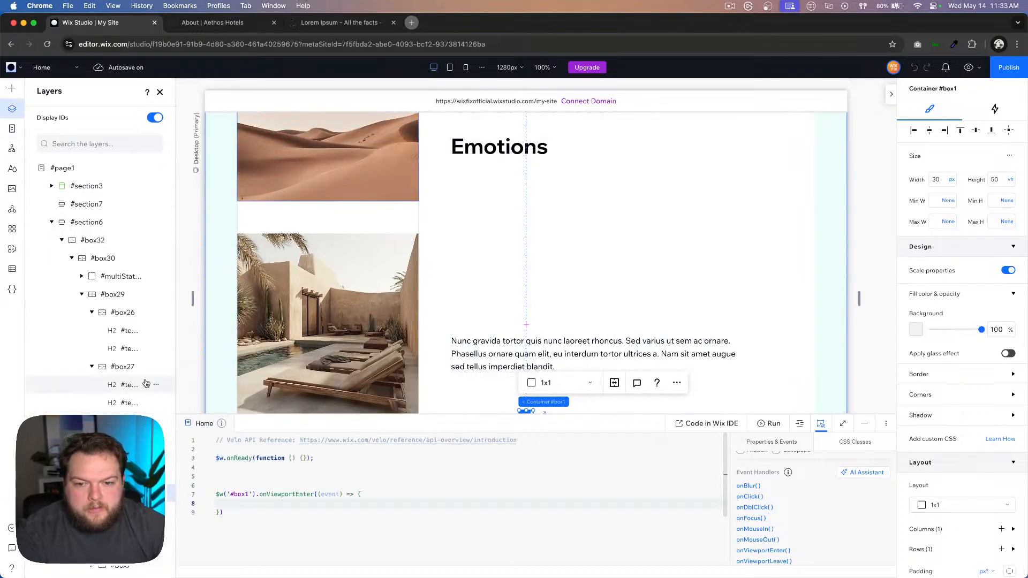
{"action": "left_click", "coordinate": [112, 277]}
{"action": "left_click", "coordinate": [52, 222]}
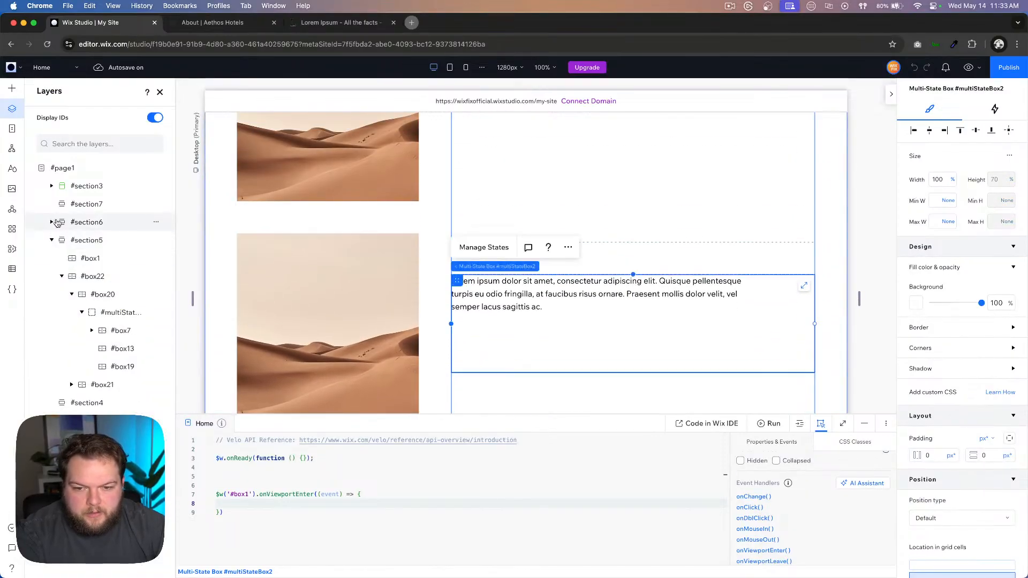
{"action": "right_click", "coordinate": [157, 224]}
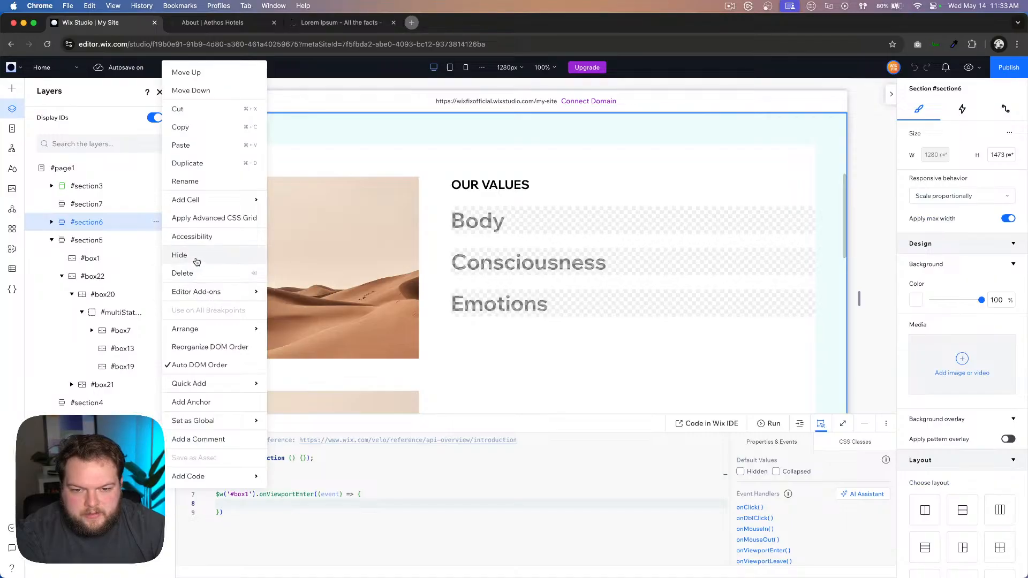
{"action": "key", "text": "Escape"}
{"action": "double_click", "coordinate": [90, 222]}
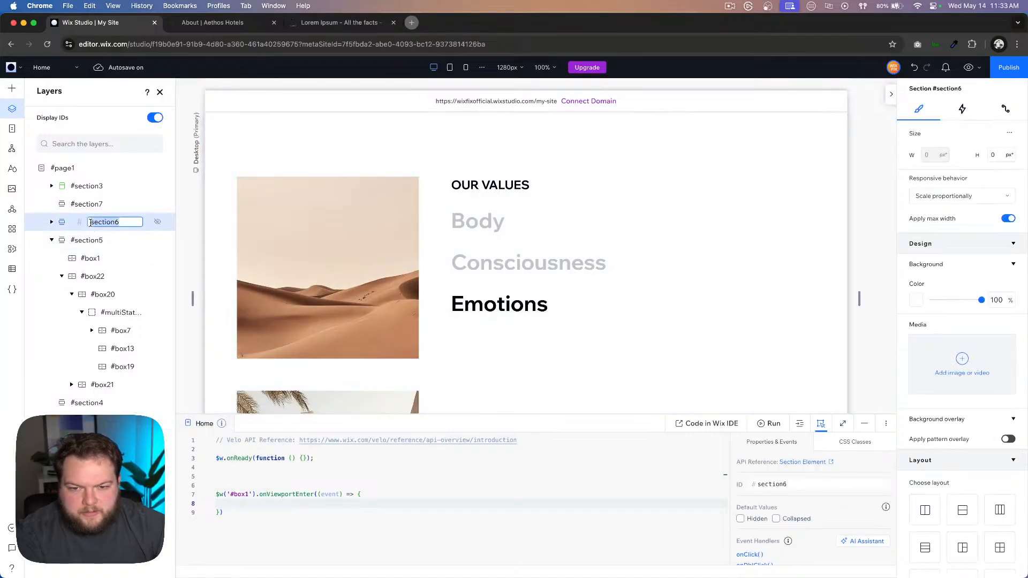
{"action": "type", "text": "OLD"}
{"action": "key", "text": "Return"}
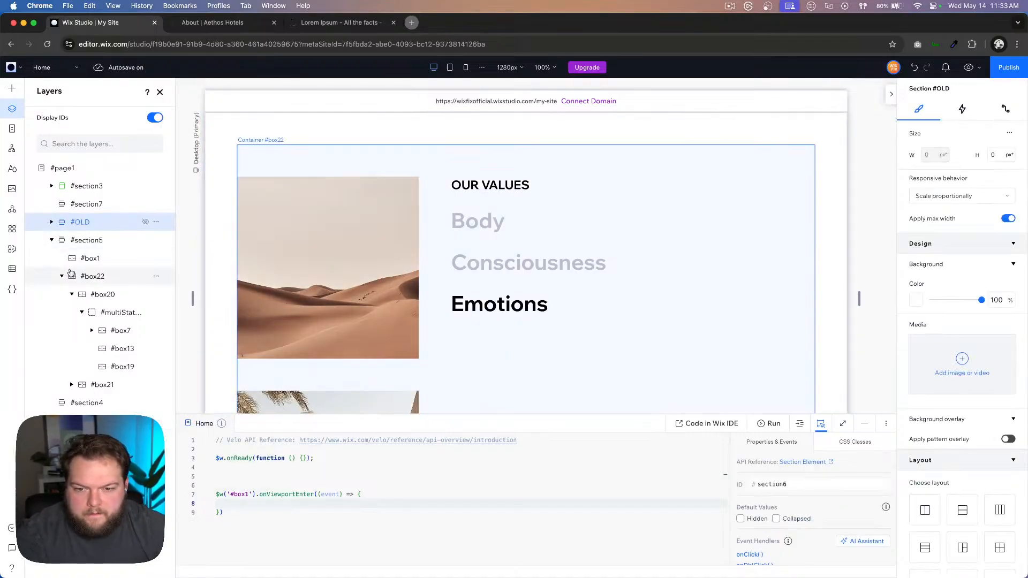
Step: Select the multi-state box #multiStateBox1 in #section5 and set the ID of its Body state to bodyState
{"action": "left_click", "coordinate": [116, 312]}
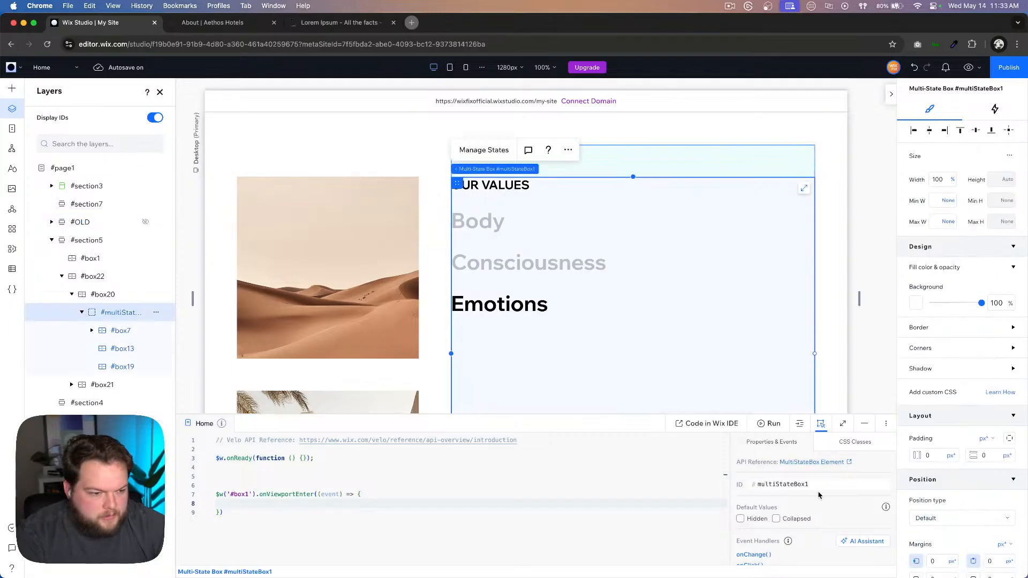
{"action": "left_click", "coordinate": [828, 482]}
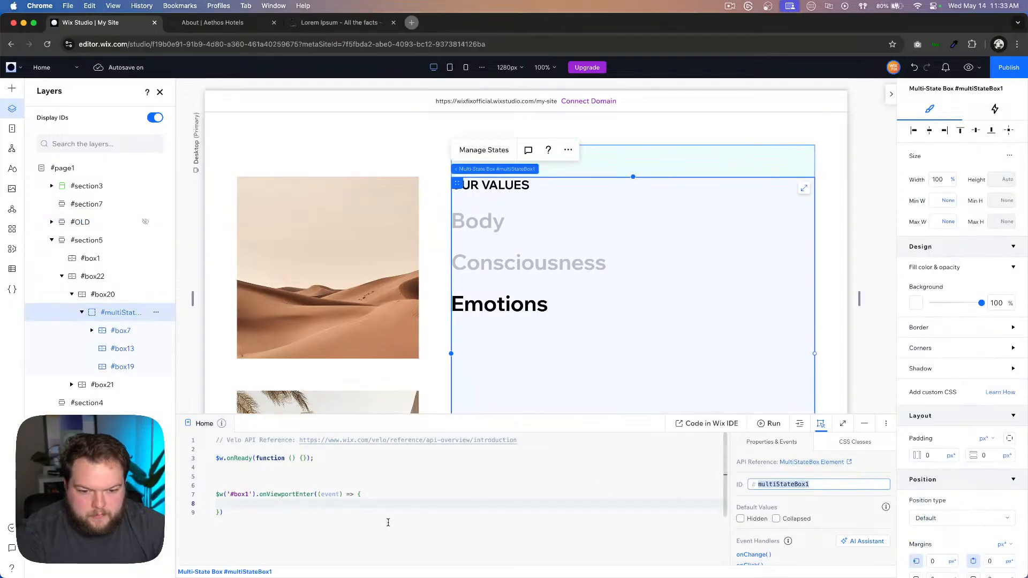
{"action": "left_click", "coordinate": [257, 502]}
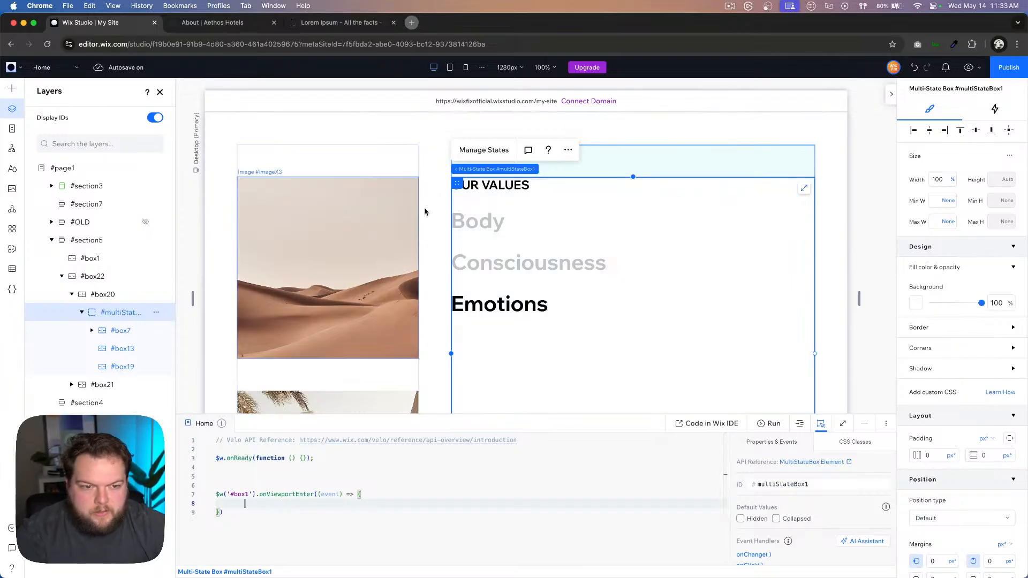
{"action": "left_click", "coordinate": [485, 151]}
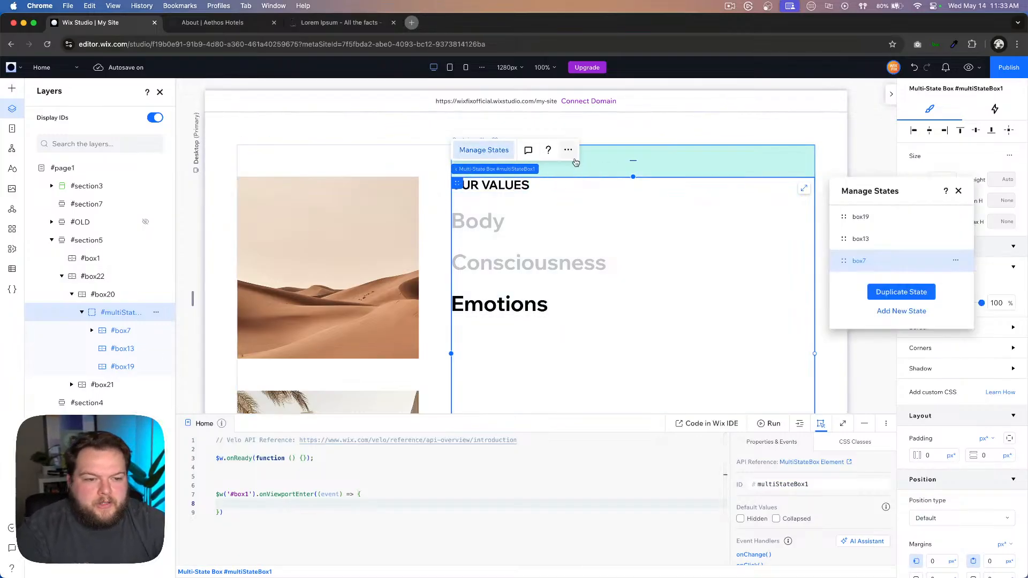
{"action": "left_click", "coordinate": [913, 220]}
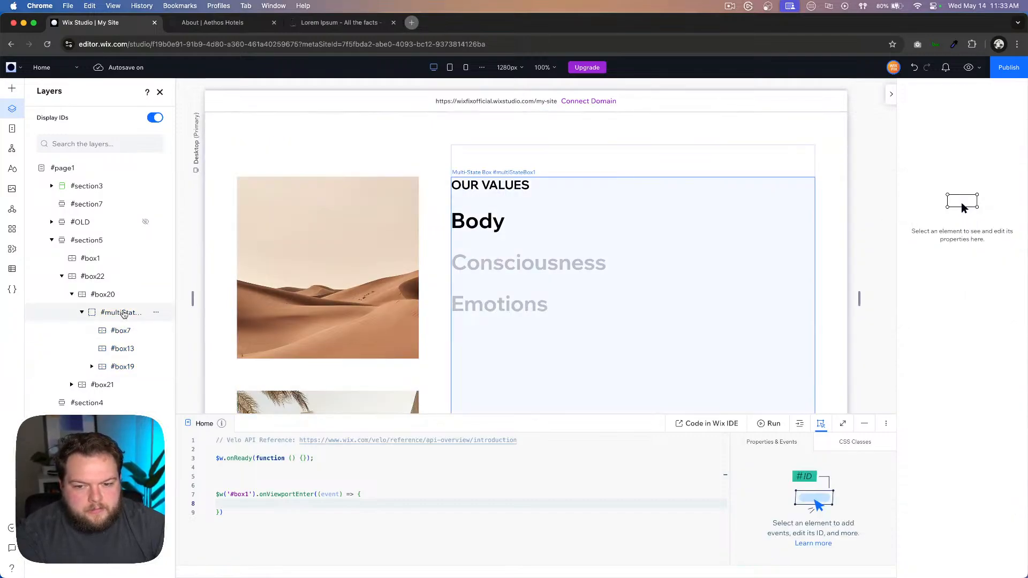
{"action": "left_click", "coordinate": [815, 220]}
{"action": "left_click", "coordinate": [498, 151]}
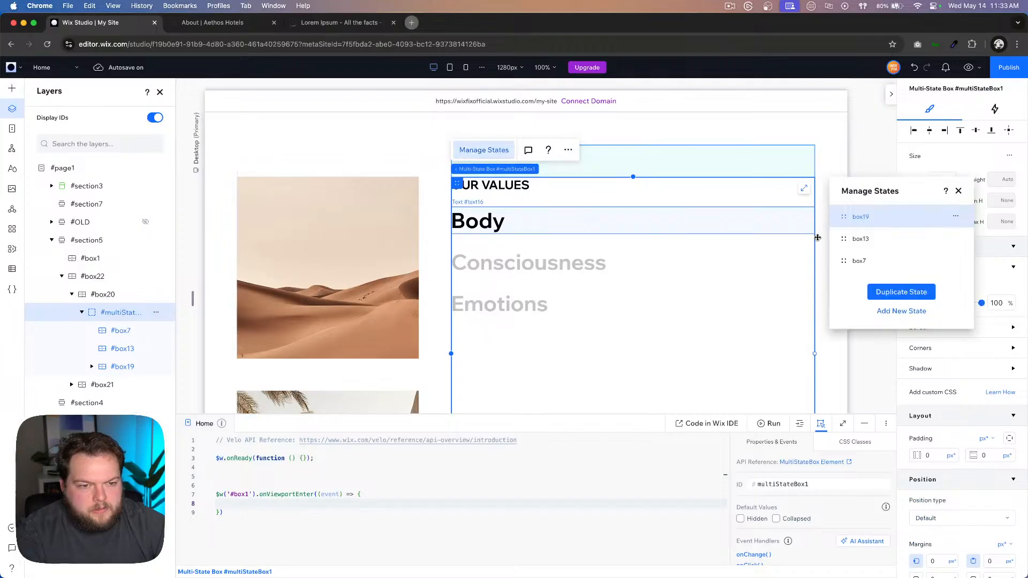
{"action": "left_click", "coordinate": [955, 217]}
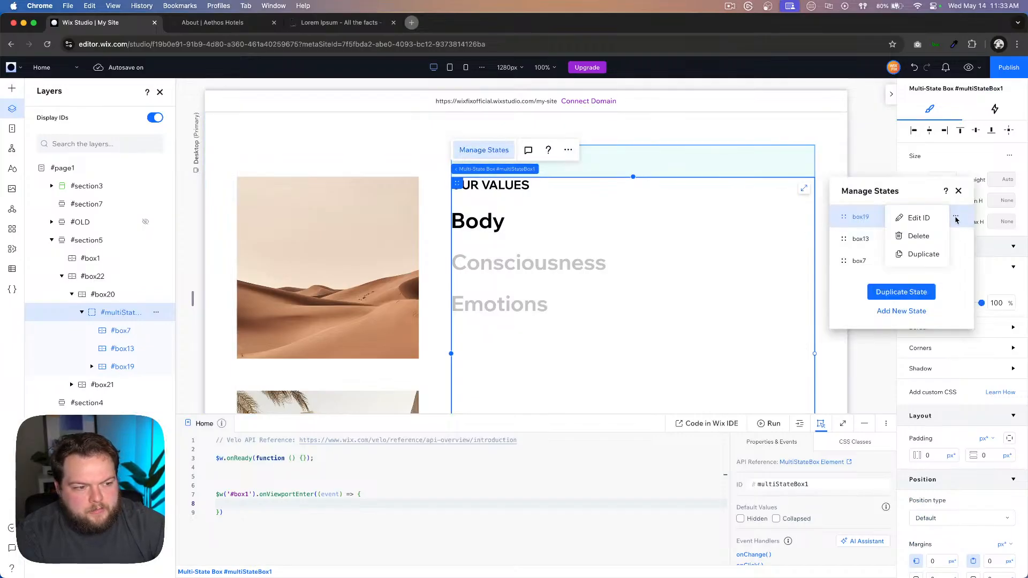
{"action": "left_click", "coordinate": [918, 218]}
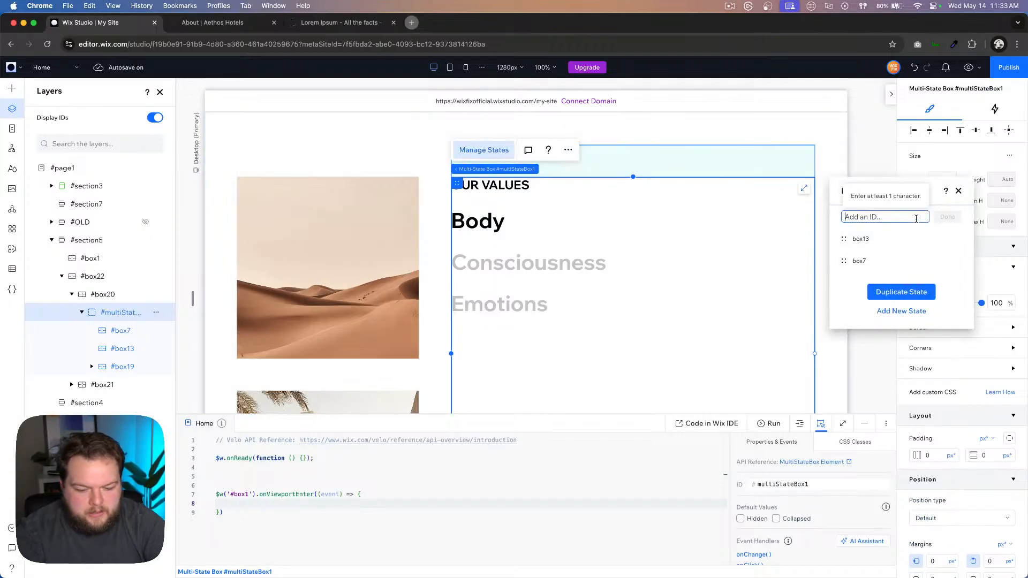
{"action": "type", "text": "body"}
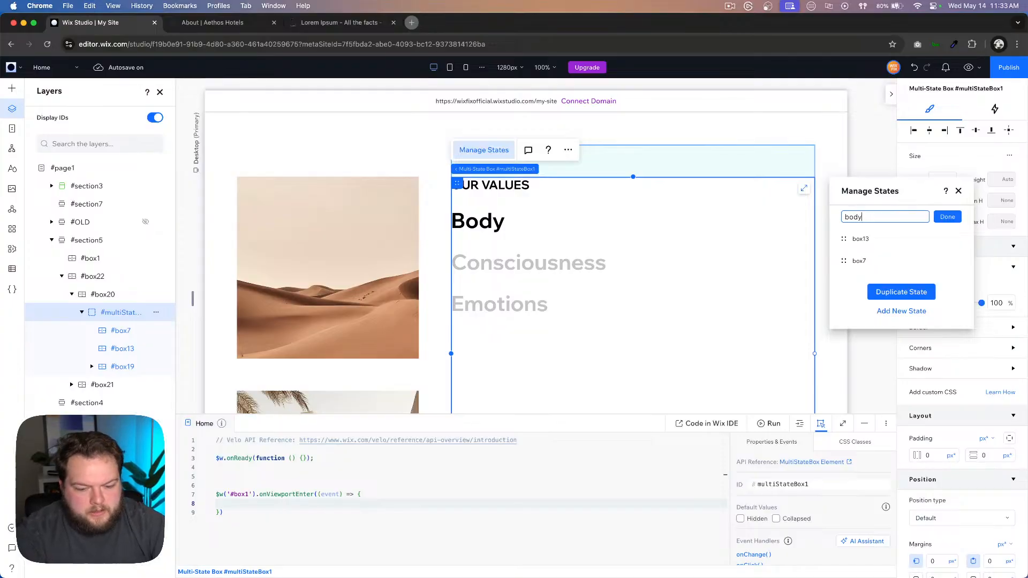
{"action": "type", "text": "State"}
{"action": "key", "text": "Return"}
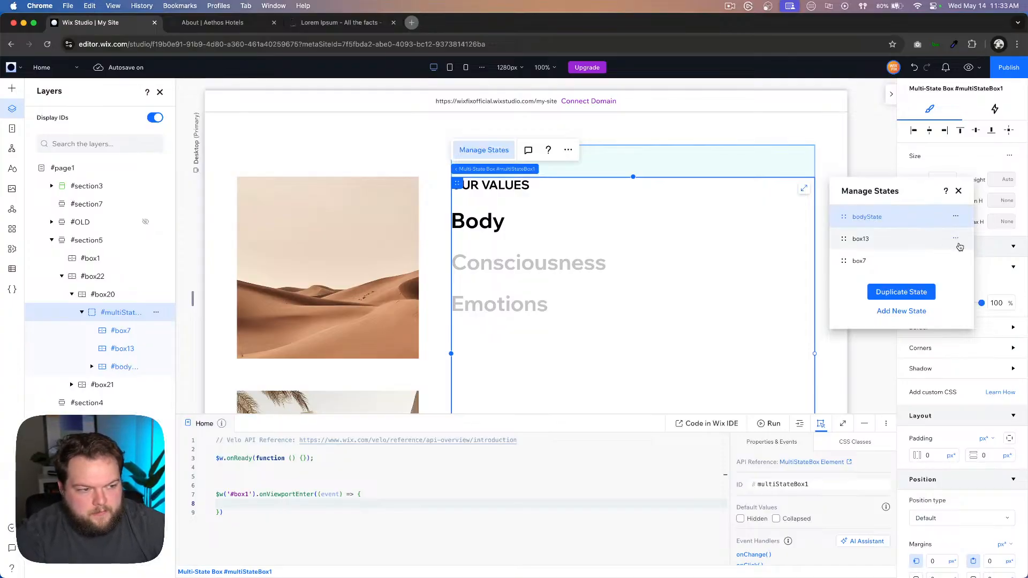
Step: Set the ID of the multi-state box's Consciousness state to consState
{"action": "left_click", "coordinate": [957, 239]}
{"action": "left_click", "coordinate": [918, 240]}
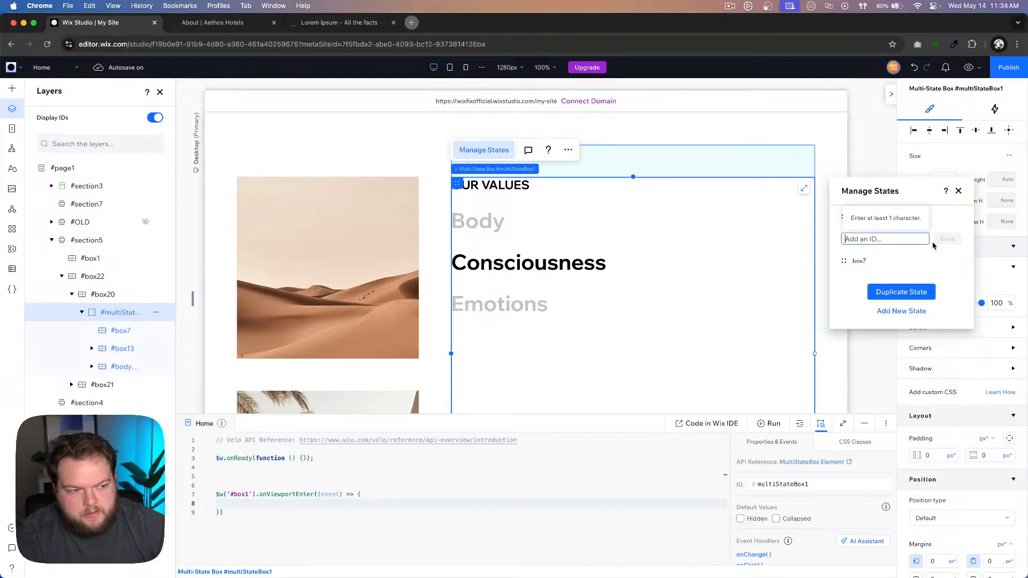
{"action": "type", "text": "cons"}
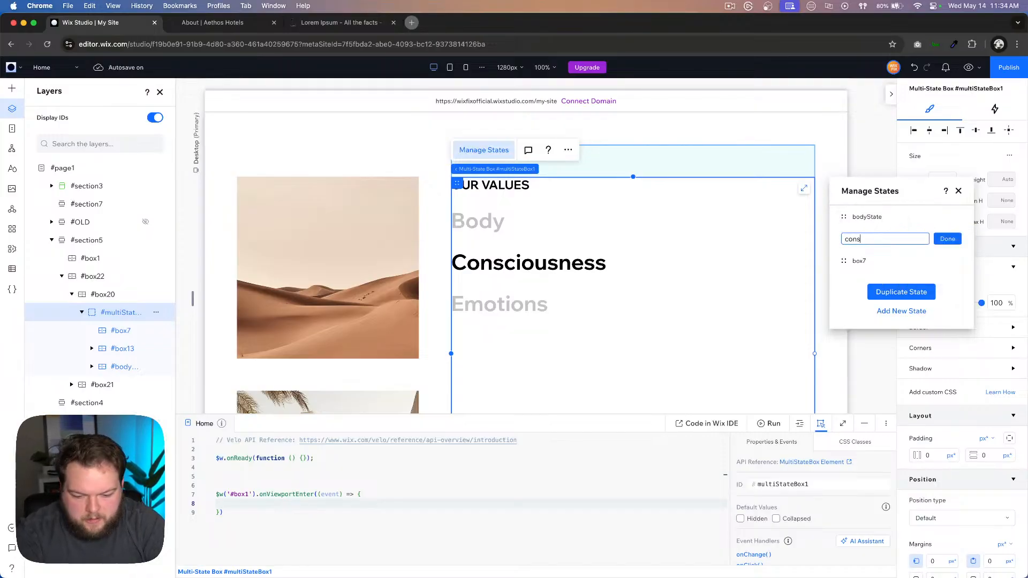
{"action": "type", "text": "State"}
{"action": "key", "text": "Return"}
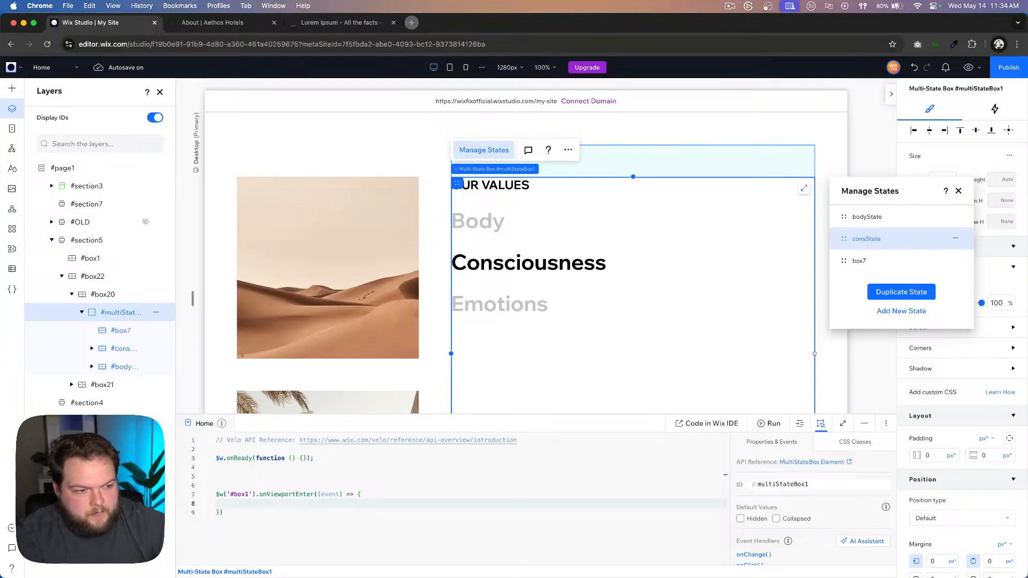
Step: Set the ID of the multi-state box's Emotions state to EmoState
{"action": "left_click", "coordinate": [957, 260]}
{"action": "left_click", "coordinate": [920, 262]}
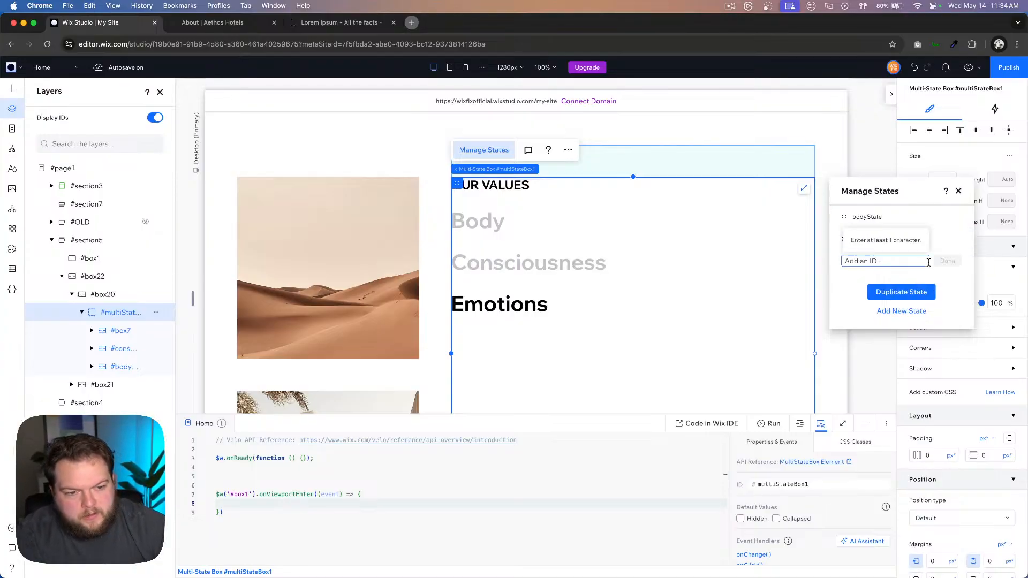
{"action": "type", "text": "Emo"}
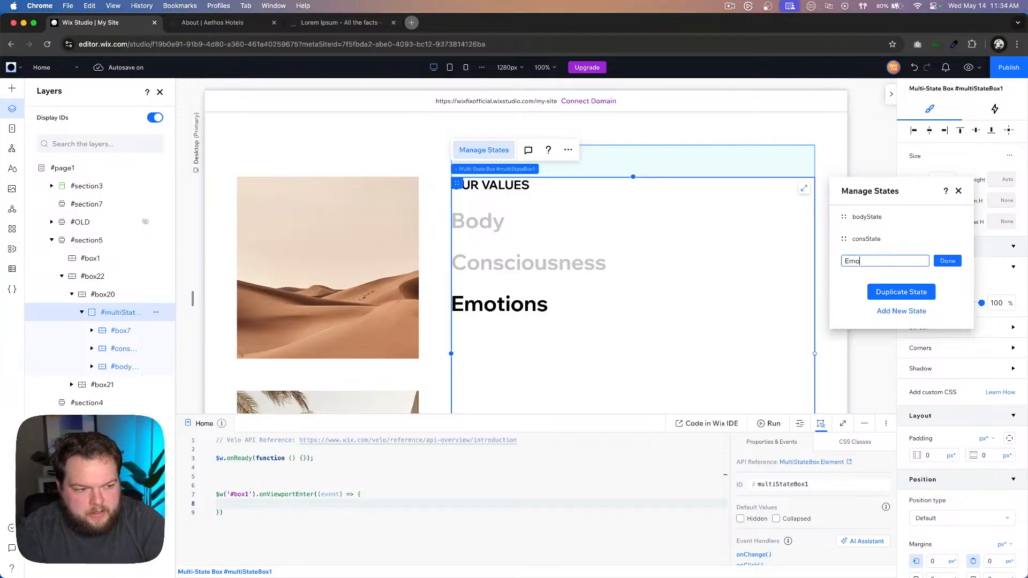
{"action": "type", "text": "State"}
{"action": "key", "text": "Return"}
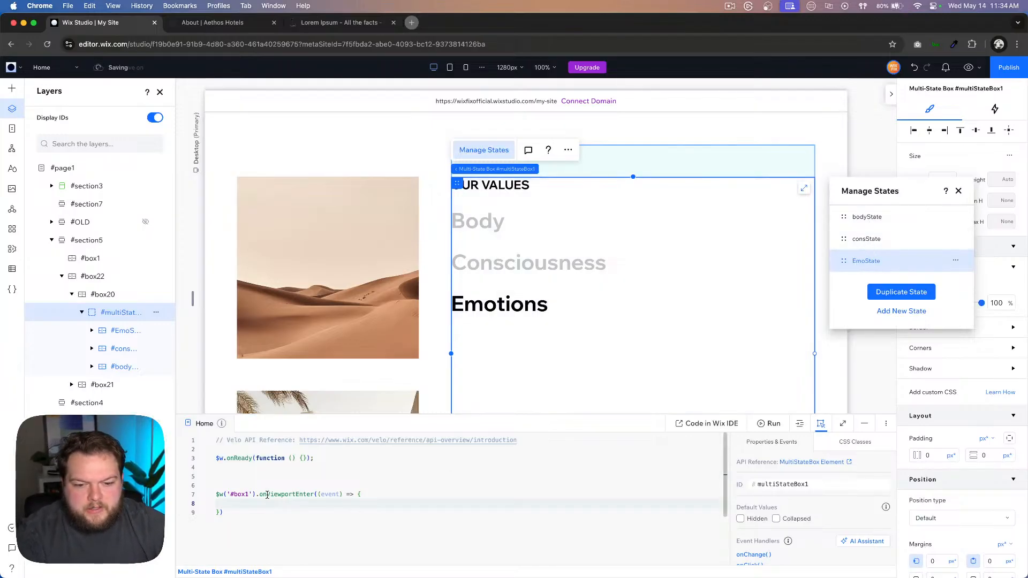
Step: Inside the #box1 onViewportEnter handler, add the line $w('#multiStateBox1').changeState("consState")
{"action": "scroll", "coordinate": [539, 328], "scroll_direction": "down", "scroll_amount": 1}
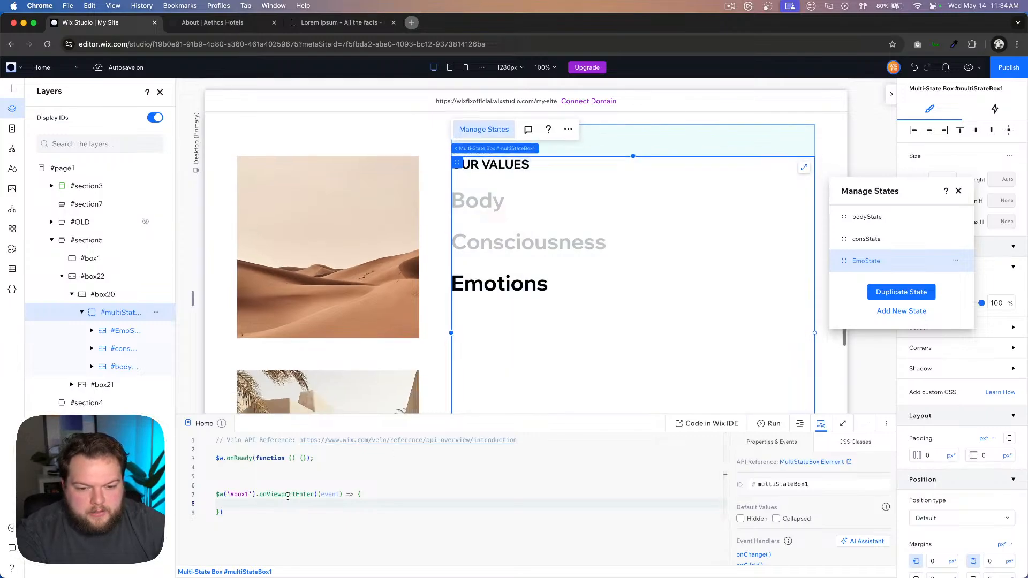
{"action": "left_click", "coordinate": [258, 510]}
{"action": "left_click", "coordinate": [256, 504]}
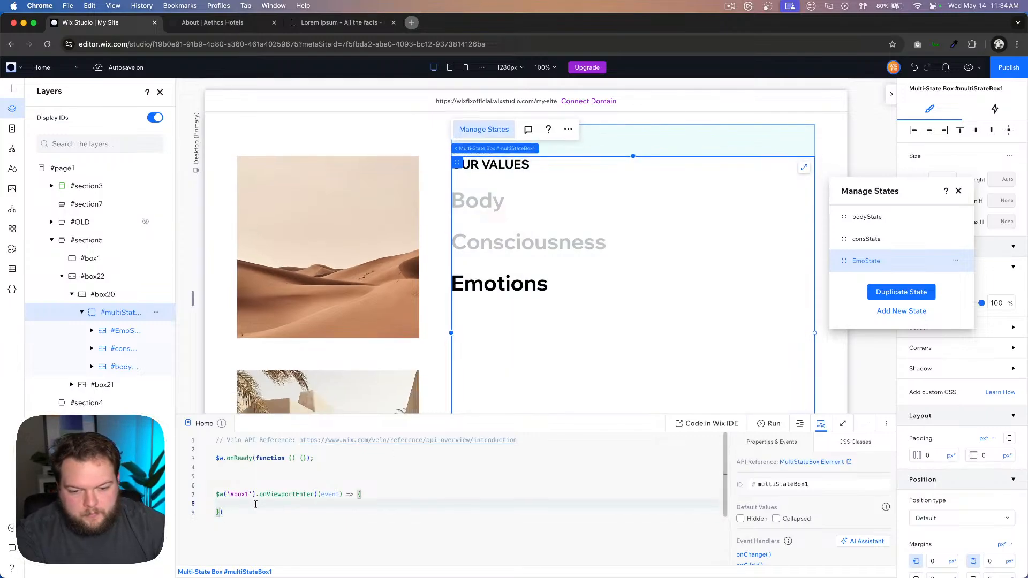
{"action": "type", "text": "$mult"}
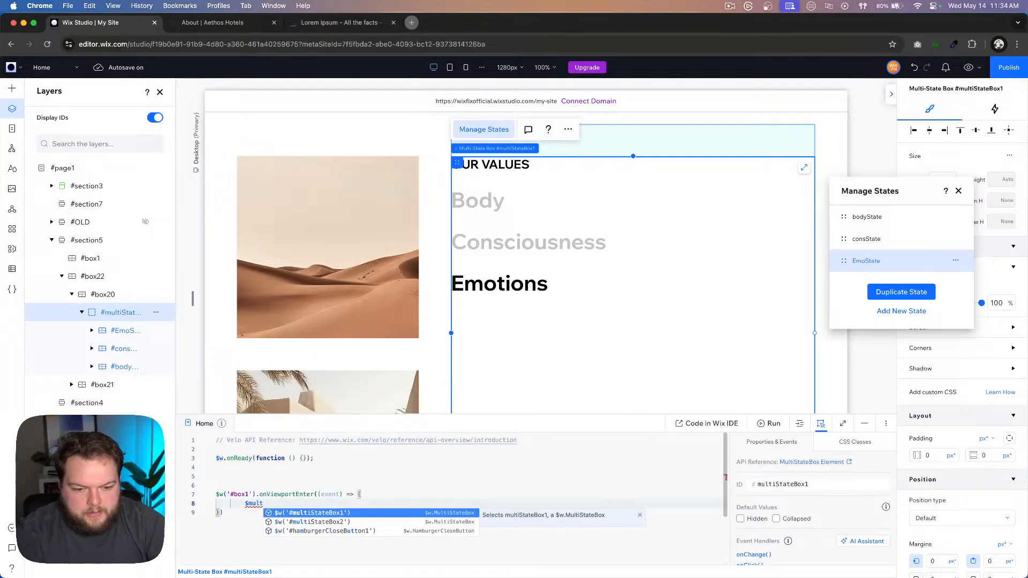
{"action": "key", "text": "Return"}
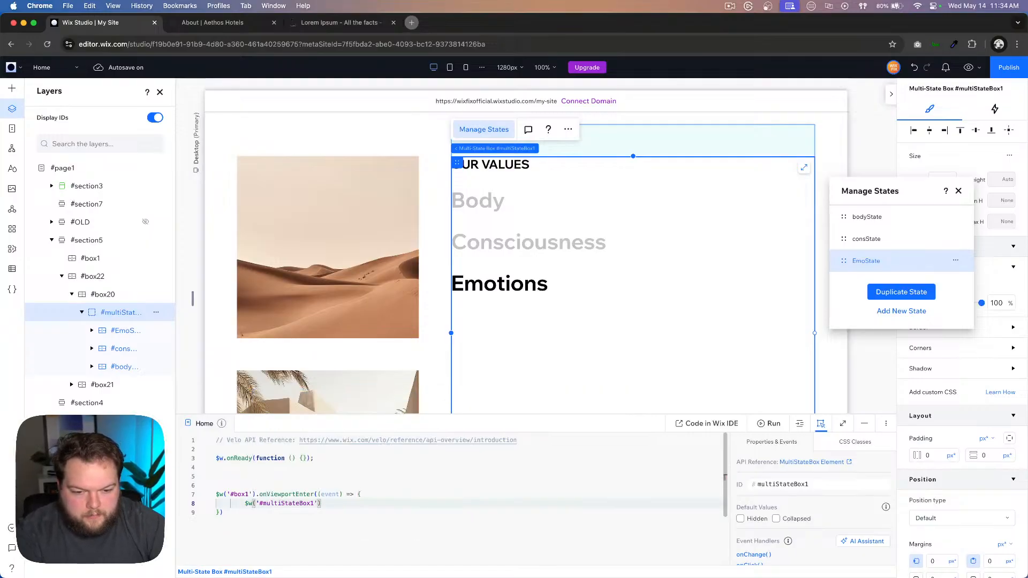
{"action": "type", "text": ".ch"}
{"action": "key", "text": "Return"}
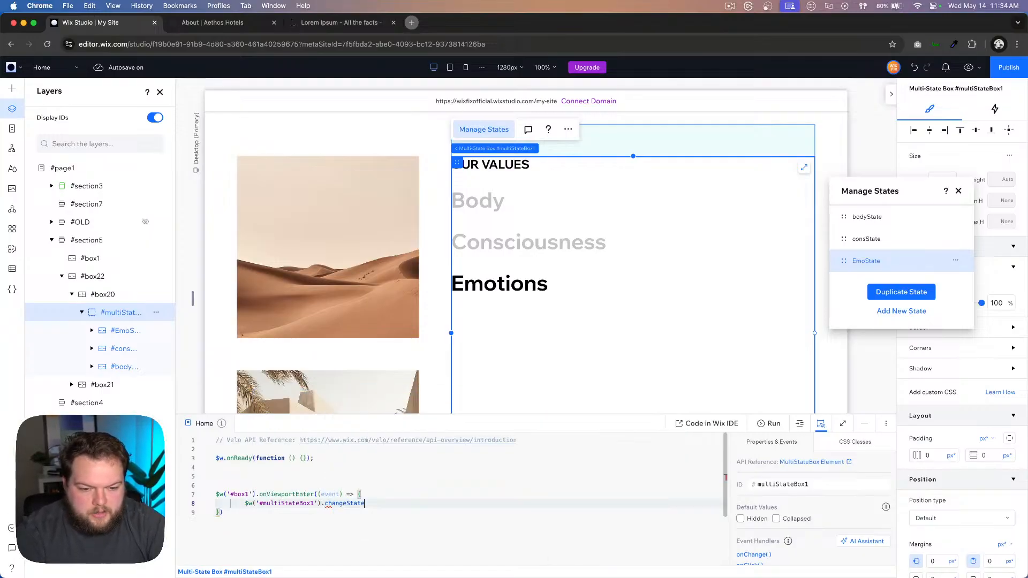
{"action": "type", "text": "(\""}
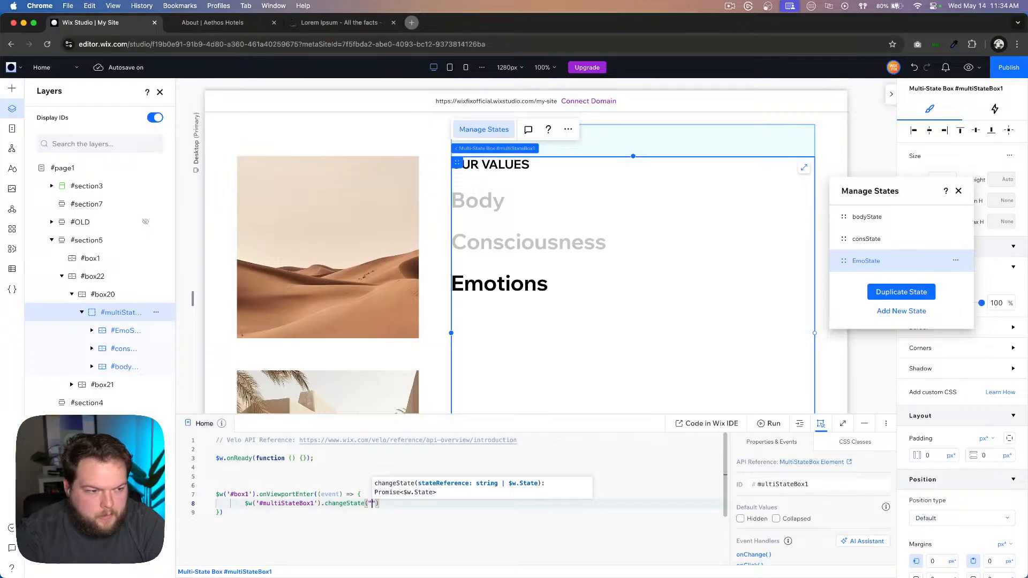
{"action": "type", "text": "cons"}
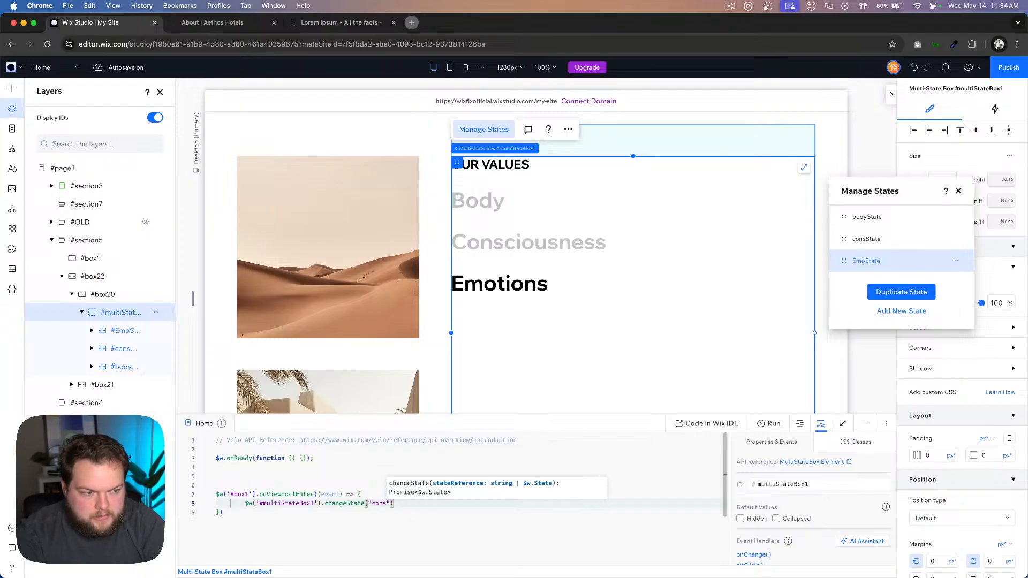
{"action": "type", "text": "State"}
{"action": "left_click", "coordinate": [256, 535]}
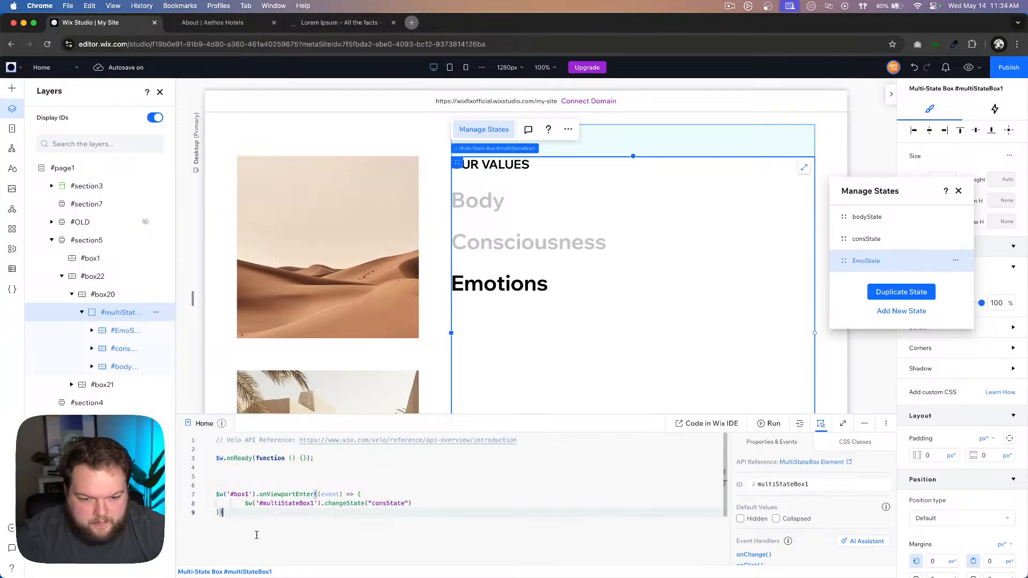
{"action": "scroll", "coordinate": [501, 368], "scroll_direction": "up", "scroll_amount": 15}
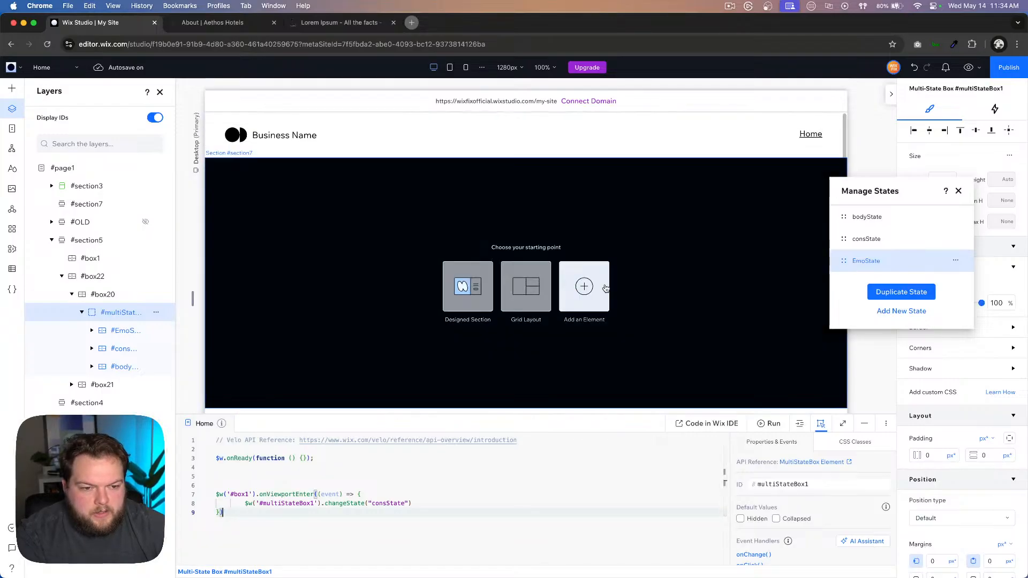
Step: Preview the site and scroll back and forth through the Our Values section to check how the highlighted value changes in both directions
{"action": "left_click", "coordinate": [968, 67]}
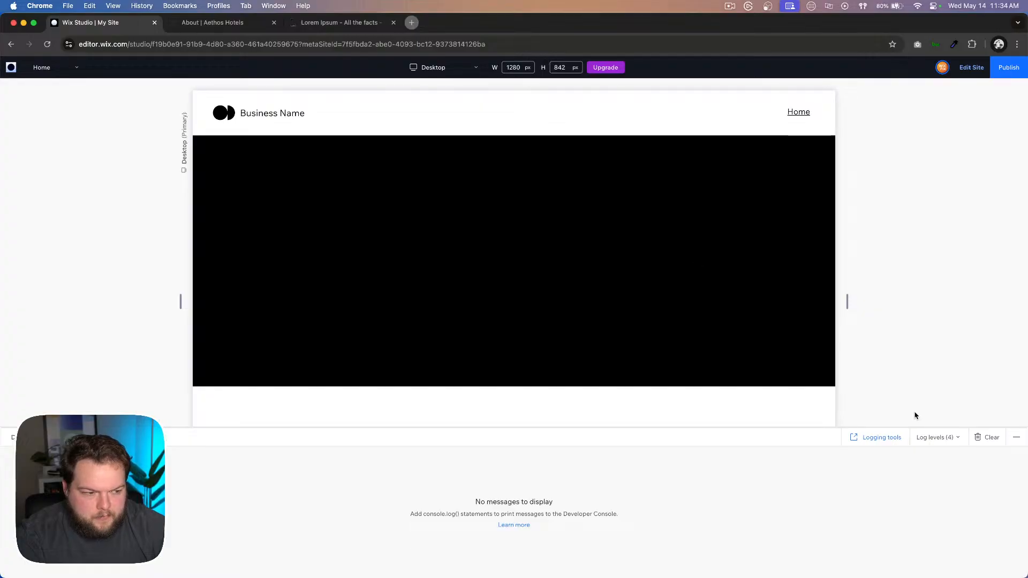
{"action": "left_click", "coordinate": [1016, 439]}
{"action": "scroll", "coordinate": [731, 314], "scroll_direction": "down", "scroll_amount": 10}
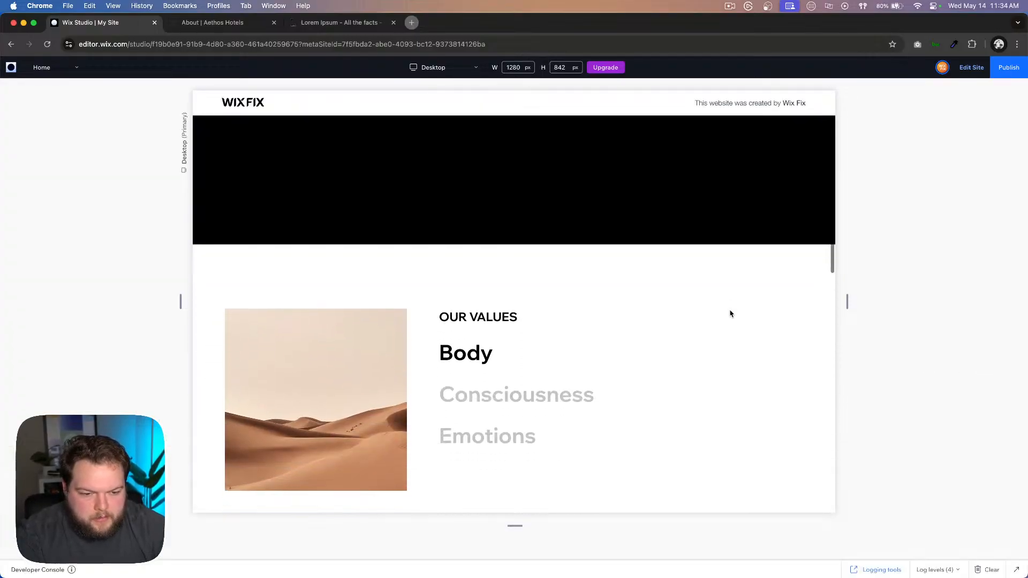
{"action": "scroll", "coordinate": [732, 314], "scroll_direction": "down", "scroll_amount": 5}
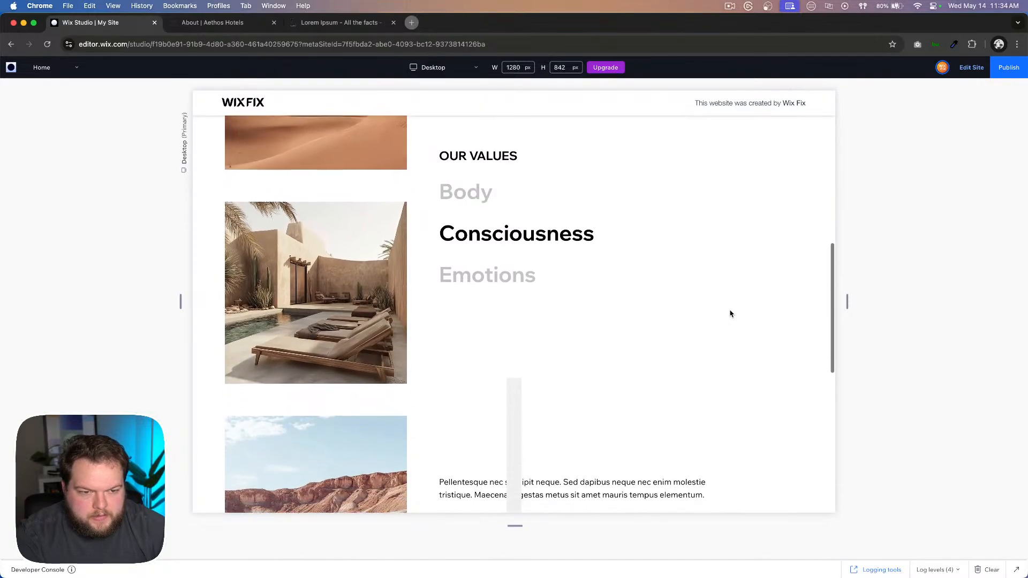
{"action": "scroll", "coordinate": [732, 313], "scroll_direction": "up", "scroll_amount": 10}
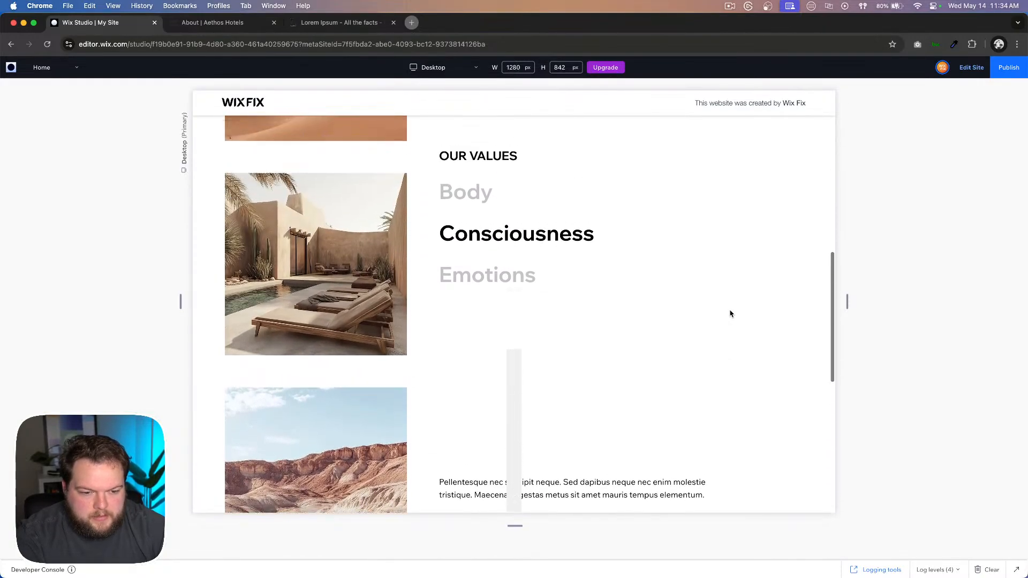
{"action": "scroll", "coordinate": [731, 314], "scroll_direction": "down", "scroll_amount": 6}
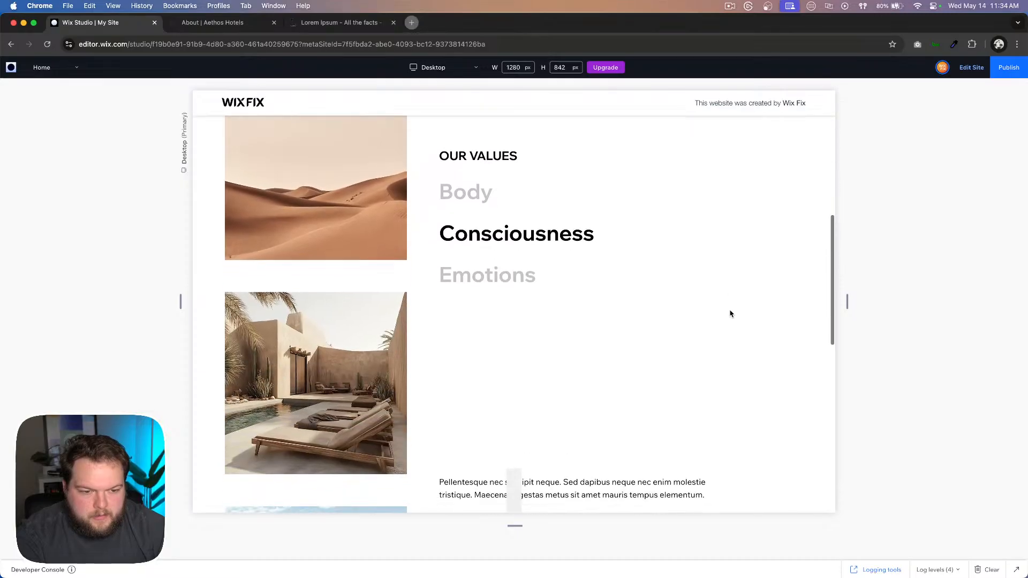
{"action": "scroll", "coordinate": [731, 314], "scroll_direction": "up", "scroll_amount": 4}
{"action": "scroll", "coordinate": [731, 314], "scroll_direction": "up", "scroll_amount": 2}
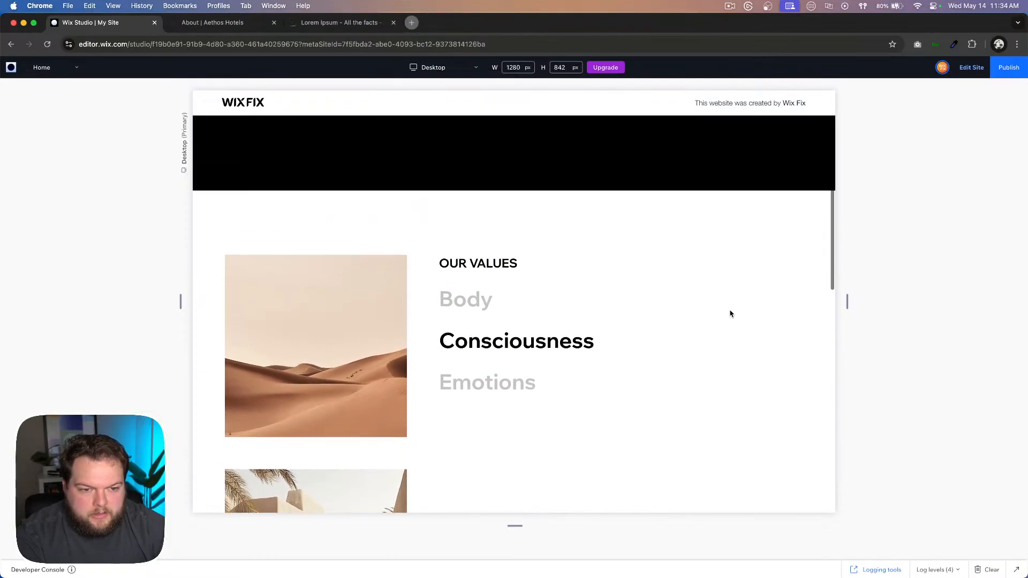
{"action": "scroll", "coordinate": [731, 314], "scroll_direction": "down", "scroll_amount": 5}
{"action": "scroll", "coordinate": [731, 314], "scroll_direction": "down", "scroll_amount": 2}
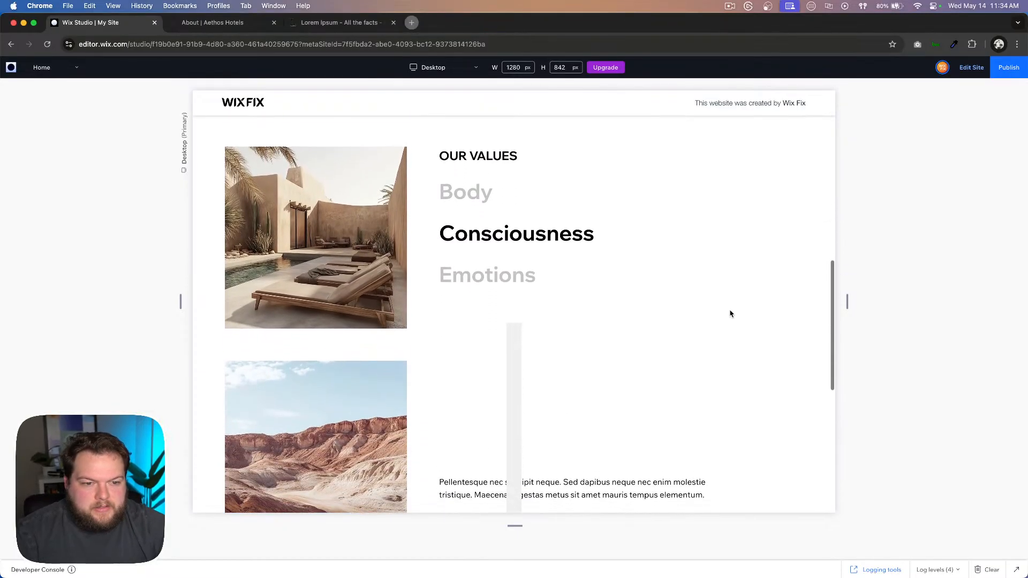
{"action": "scroll", "coordinate": [731, 314], "scroll_direction": "up", "scroll_amount": 5}
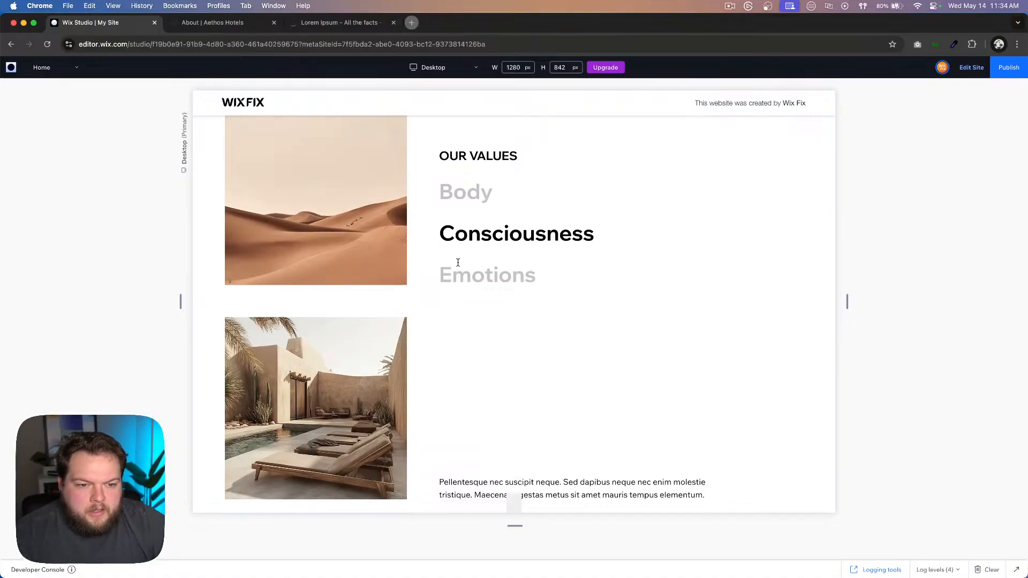
{"action": "scroll", "coordinate": [458, 262], "scroll_direction": "down", "scroll_amount": 1}
{"action": "scroll", "coordinate": [458, 262], "scroll_direction": "up", "scroll_amount": 3}
{"action": "scroll", "coordinate": [458, 266], "scroll_direction": "down", "scroll_amount": 2}
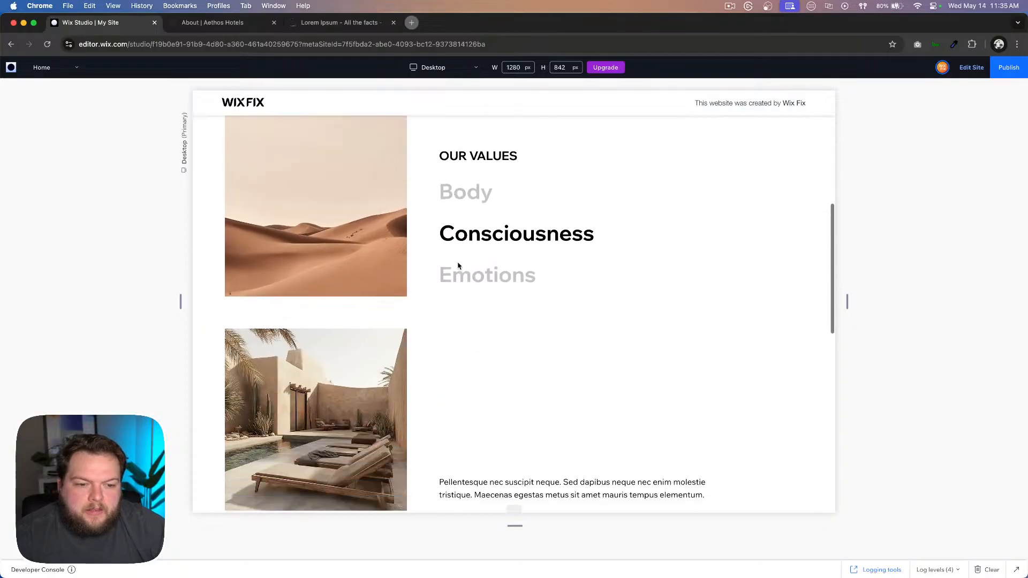
{"action": "scroll", "coordinate": [457, 266], "scroll_direction": "down", "scroll_amount": 3}
{"action": "scroll", "coordinate": [458, 264], "scroll_direction": "up", "scroll_amount": 4}
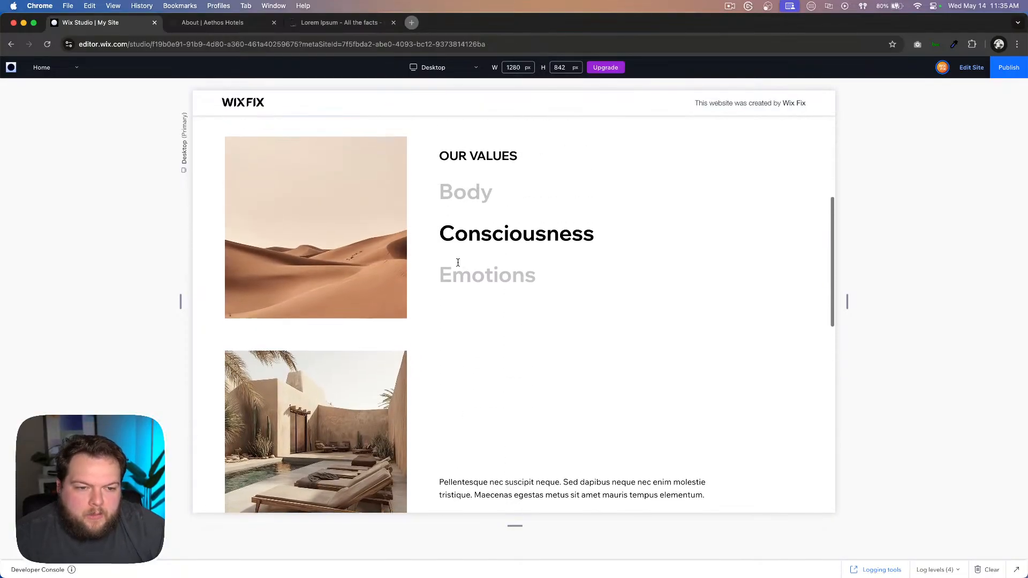
{"action": "scroll", "coordinate": [458, 262], "scroll_direction": "up", "scroll_amount": 3}
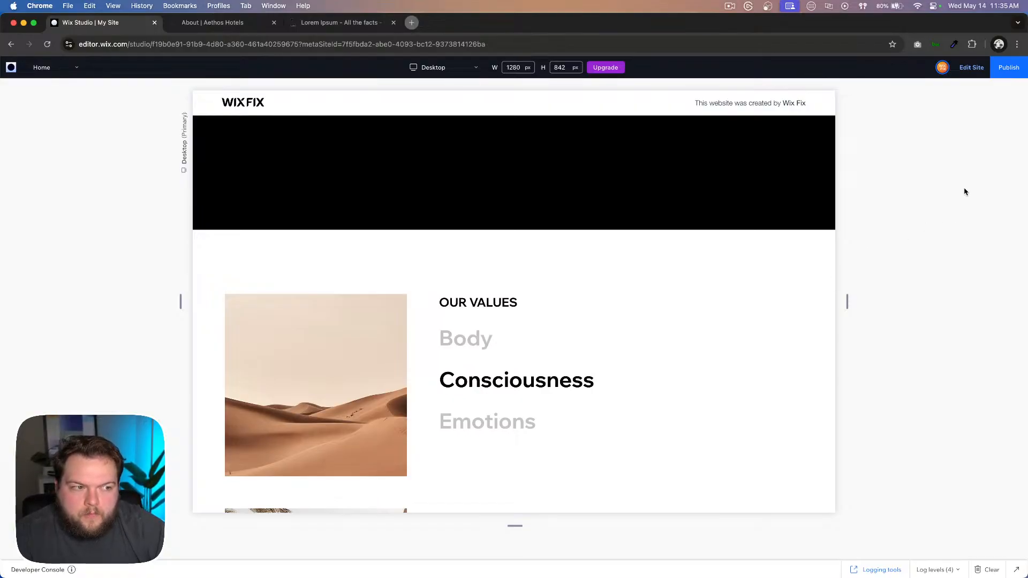
{"action": "left_click", "coordinate": [972, 67]}
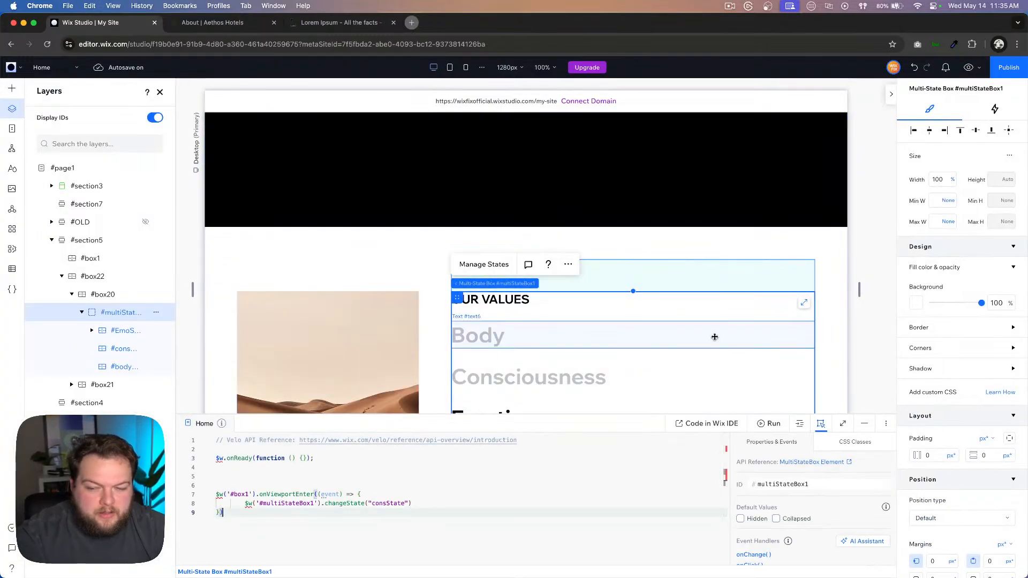
Step: Select the trigger container #box1 and add an onViewportLeave event handler for it below the onViewportEnter code
{"action": "scroll", "coordinate": [604, 363], "scroll_direction": "down", "scroll_amount": 3}
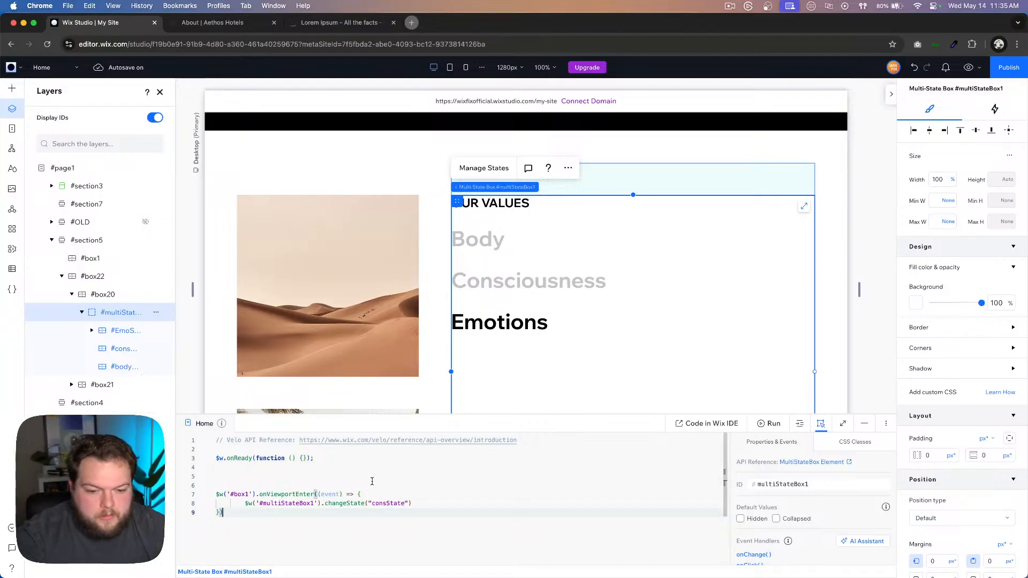
{"action": "key", "text": "Return"}
{"action": "key", "text": "Return"}
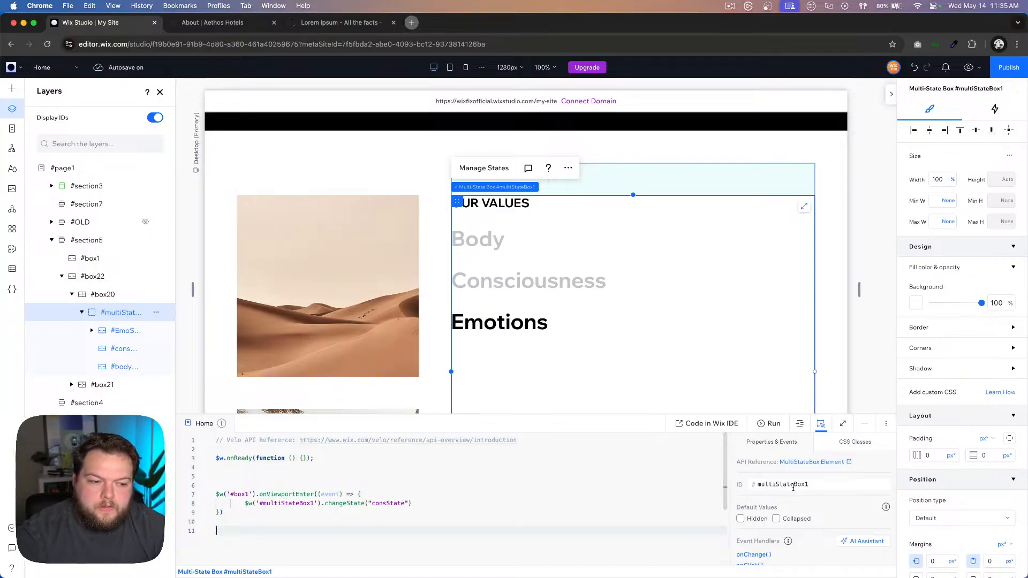
{"action": "scroll", "coordinate": [696, 493], "scroll_direction": "down", "scroll_amount": 5}
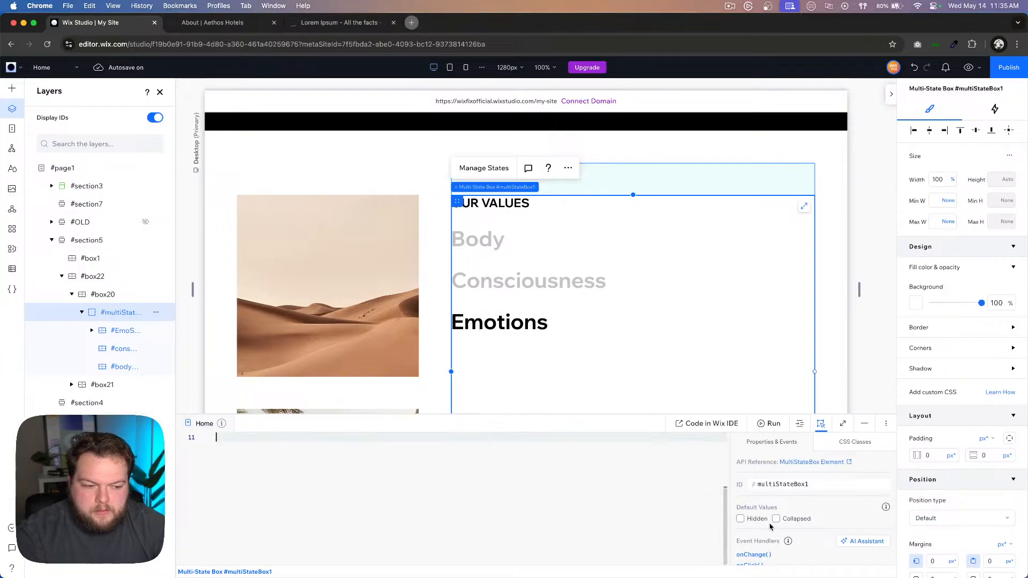
{"action": "scroll", "coordinate": [790, 520], "scroll_direction": "down", "scroll_amount": 2}
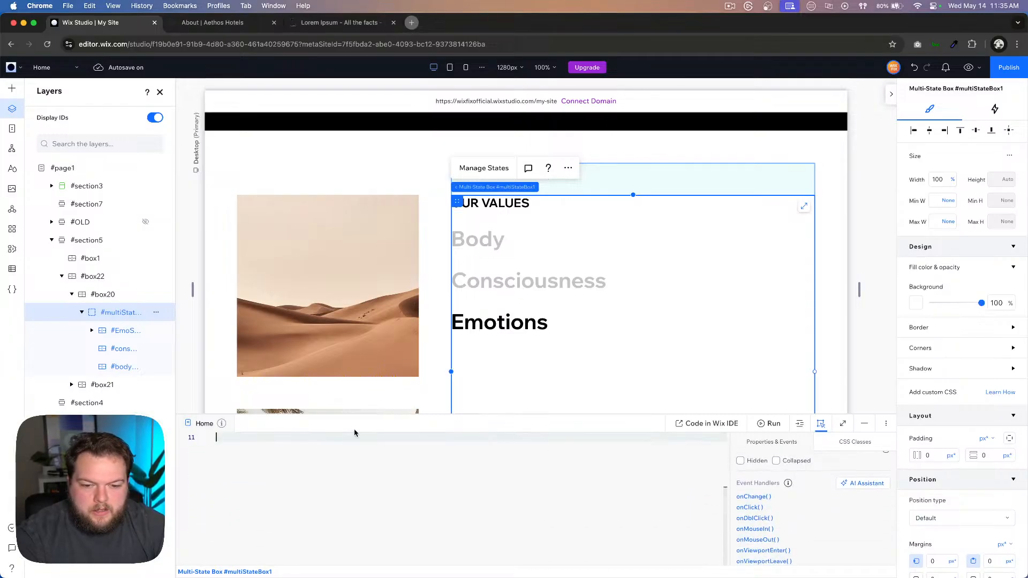
{"action": "scroll", "coordinate": [297, 496], "scroll_direction": "up", "scroll_amount": 5}
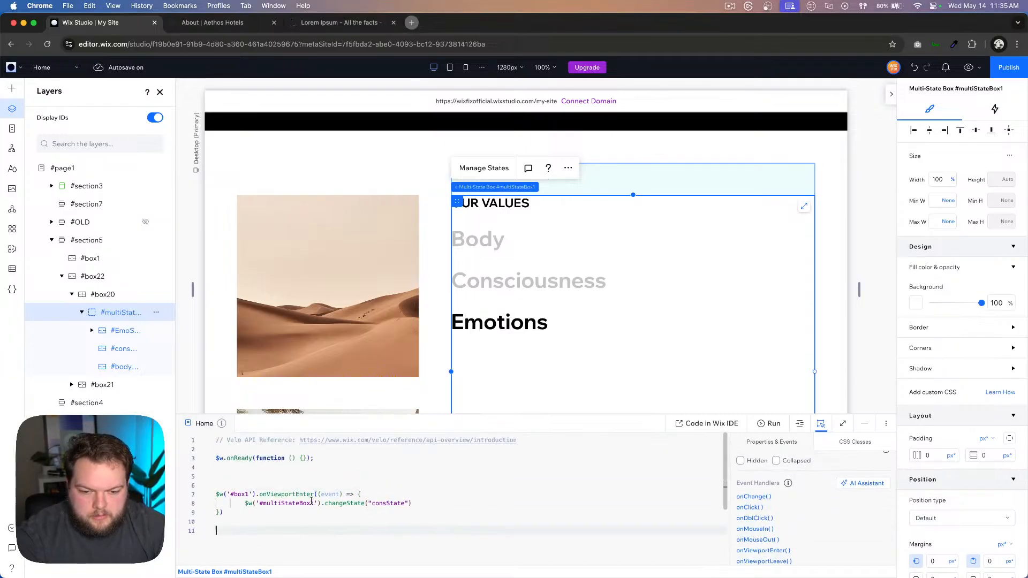
{"action": "scroll", "coordinate": [560, 257], "scroll_direction": "down", "scroll_amount": 6}
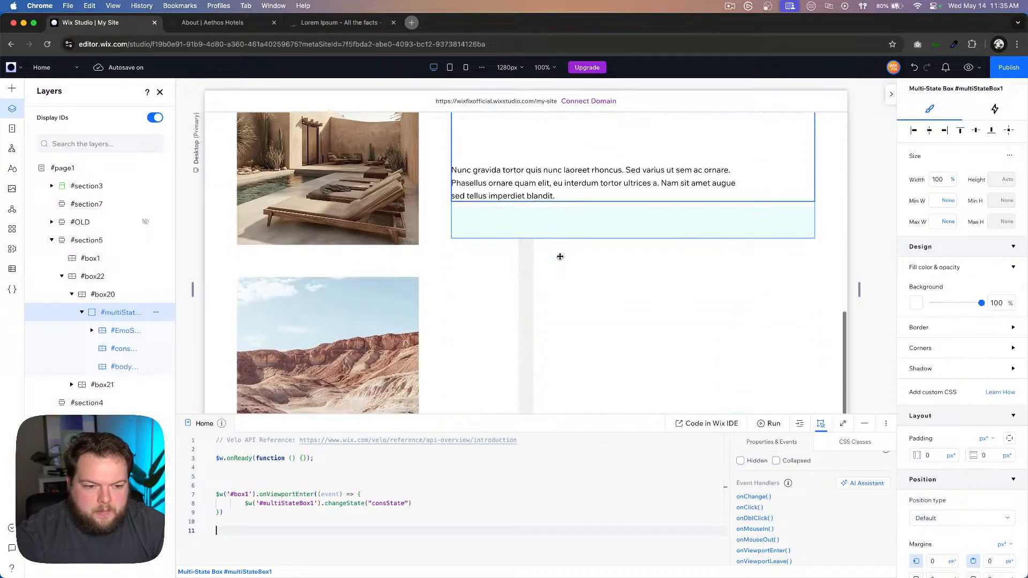
{"action": "left_click", "coordinate": [525, 262]}
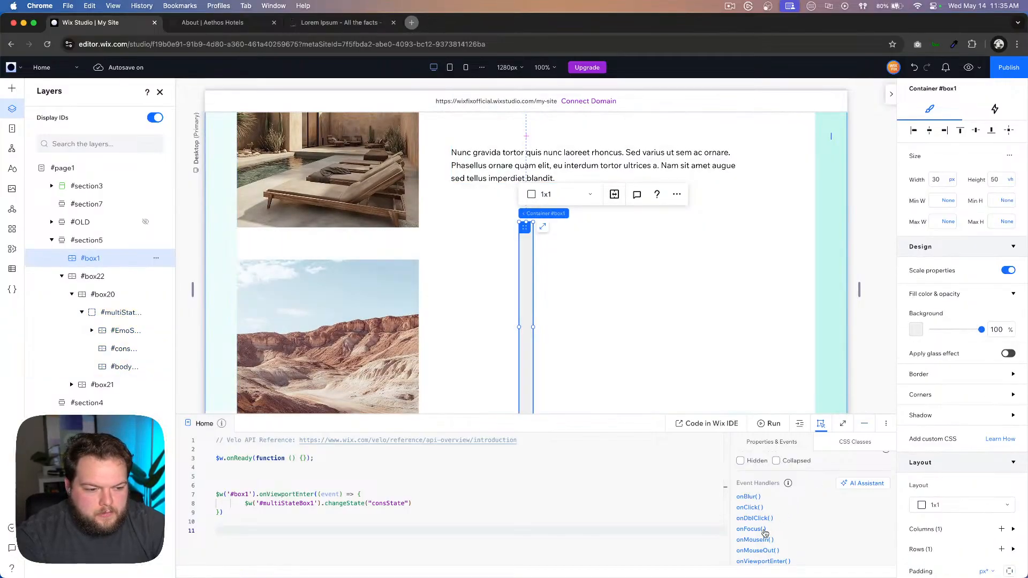
{"action": "scroll", "coordinate": [764, 533], "scroll_direction": "down", "scroll_amount": 1}
{"action": "left_click", "coordinate": [759, 562]}
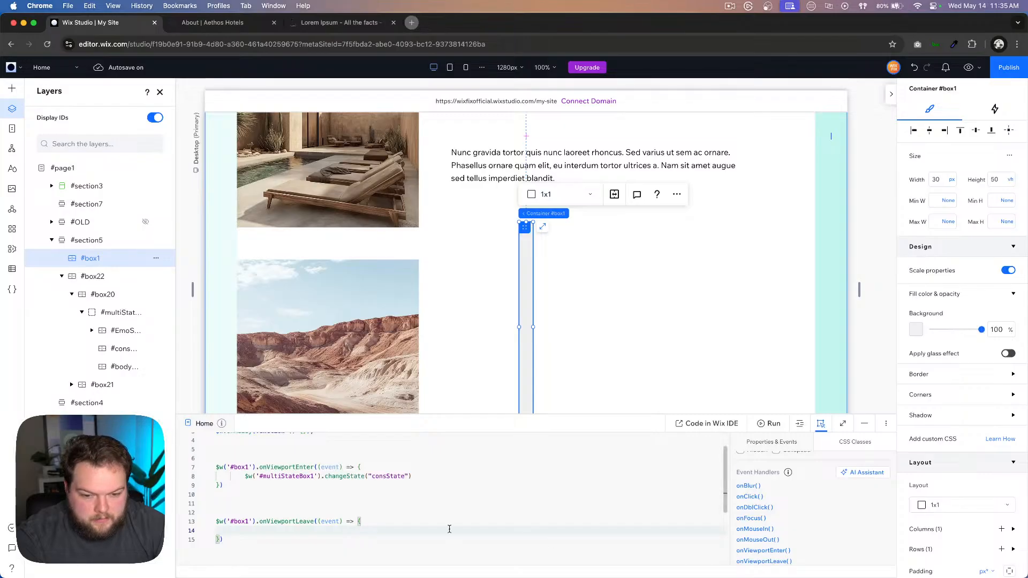
Step: Copy the changeState line from the onViewportEnter handler into the #box1 onViewportLeave handler
{"action": "triple_click", "coordinate": [409, 475]}
{"action": "key", "text": "super+c"}
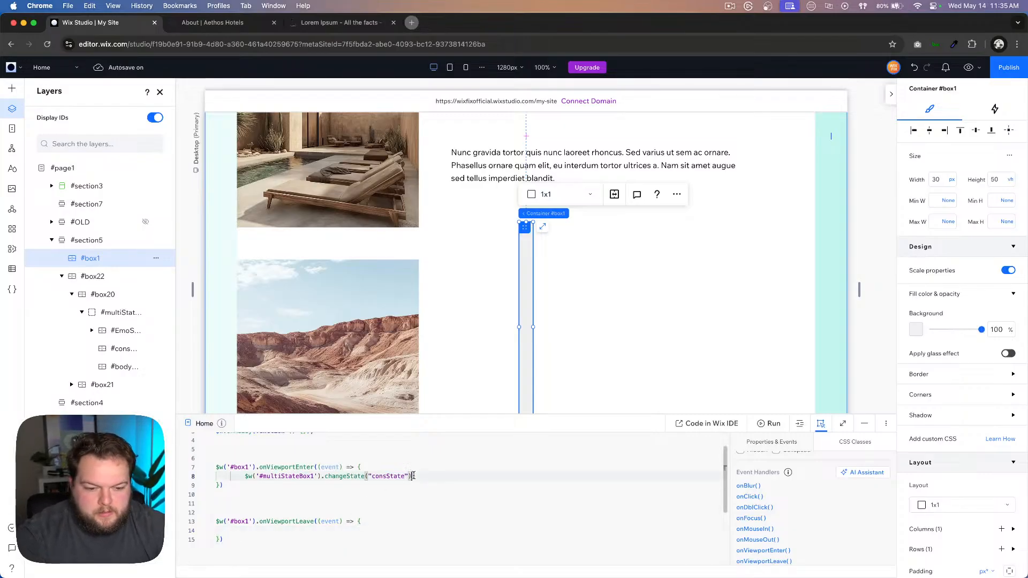
{"action": "left_click", "coordinate": [263, 531]}
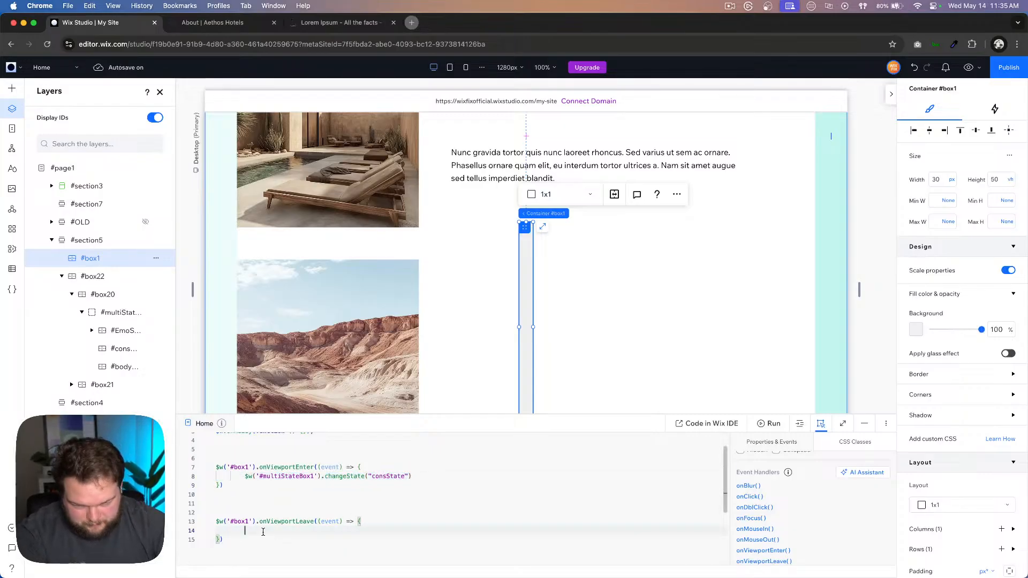
{"action": "key", "text": "super+v"}
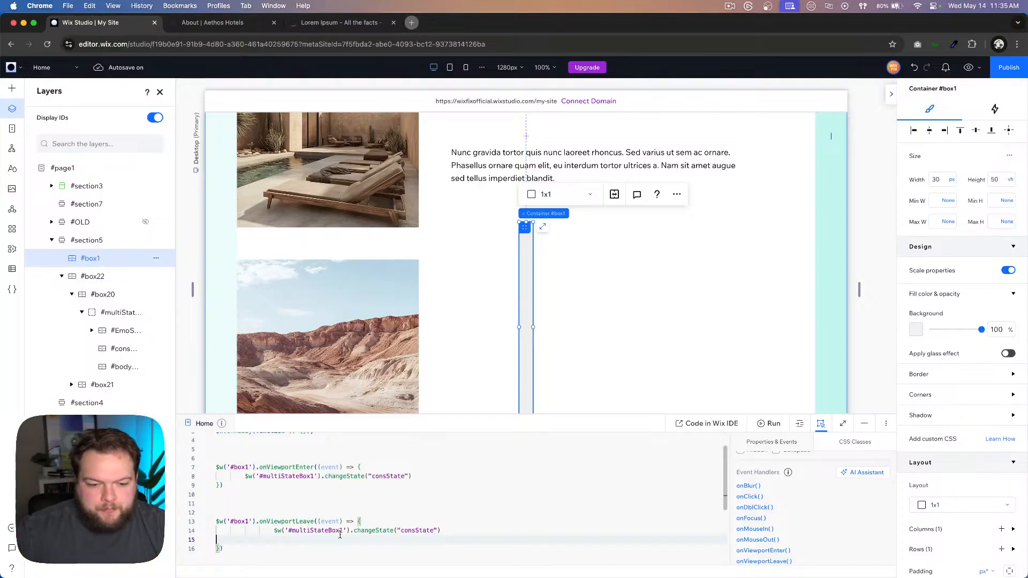
Step: Change the state name in the onViewportLeave handler's changeState call to "bodyState"
{"action": "double_click", "coordinate": [415, 531]}
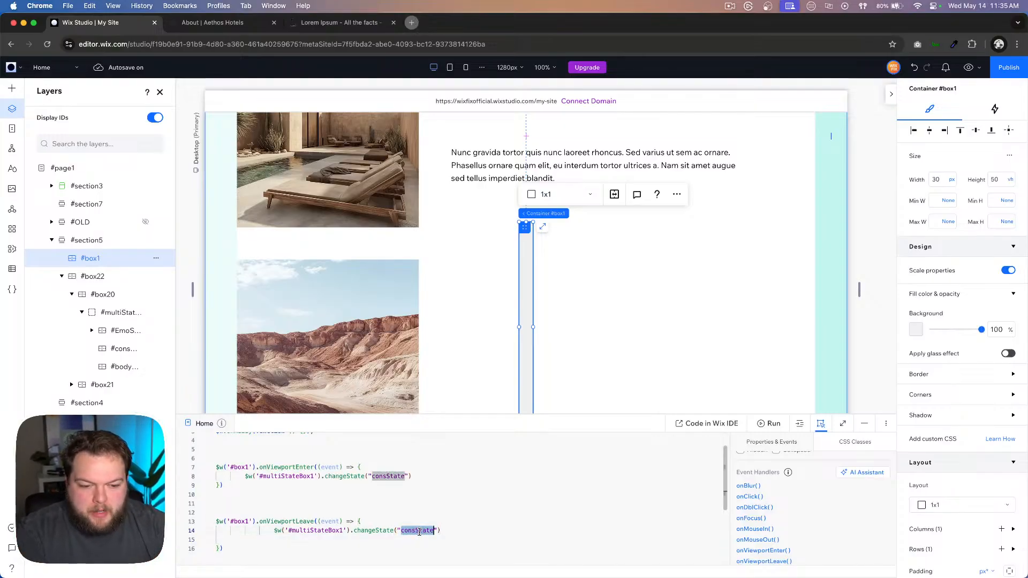
{"action": "left_click", "coordinate": [397, 529]}
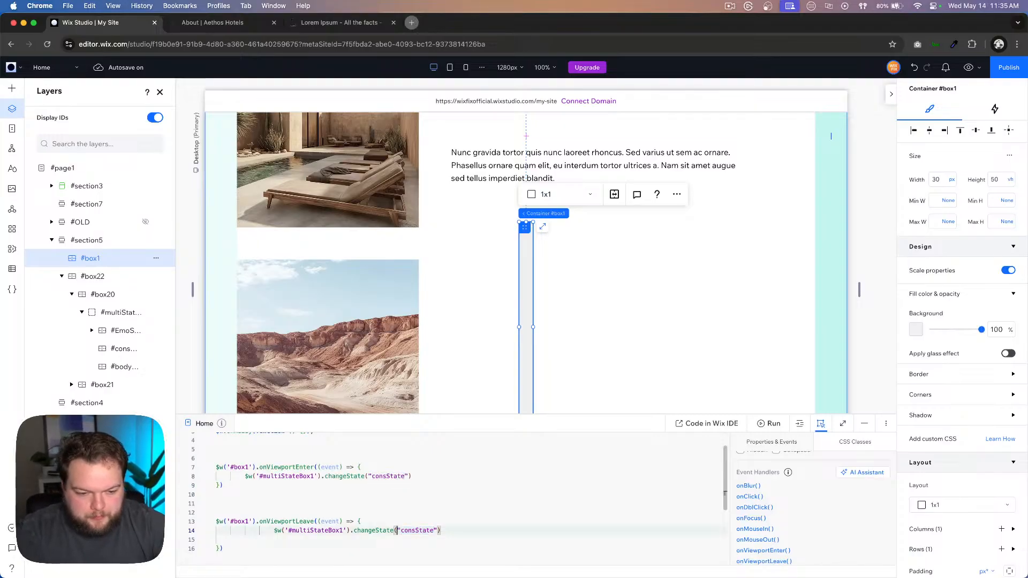
{"action": "left_click", "coordinate": [412, 530]}
{"action": "key", "text": "BackSpace"}
{"action": "key", "text": "BackSpace"}
{"action": "key", "text": "BackSpace"}
{"action": "key", "text": "BackSpace"}
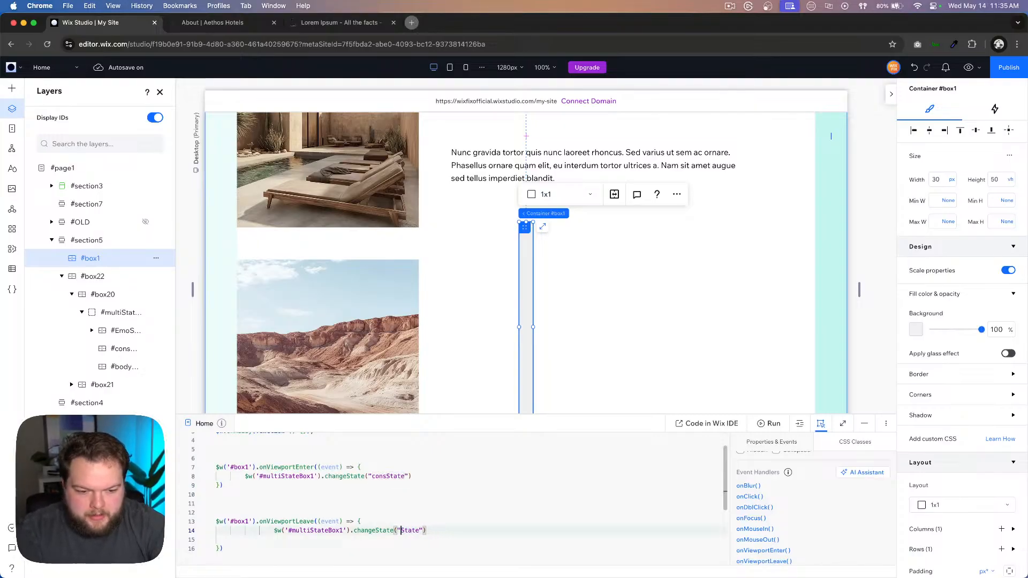
{"action": "type", "text": "body"}
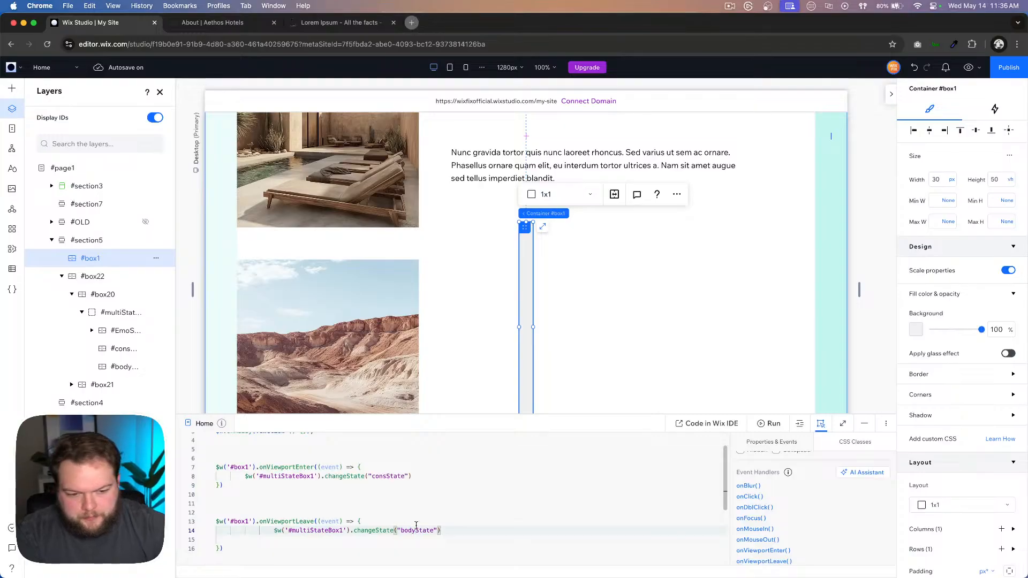
Step: Remove the extra indentation before the changeState line in the onViewportLeave handler
{"action": "scroll", "coordinate": [578, 281], "scroll_direction": "down", "scroll_amount": 5}
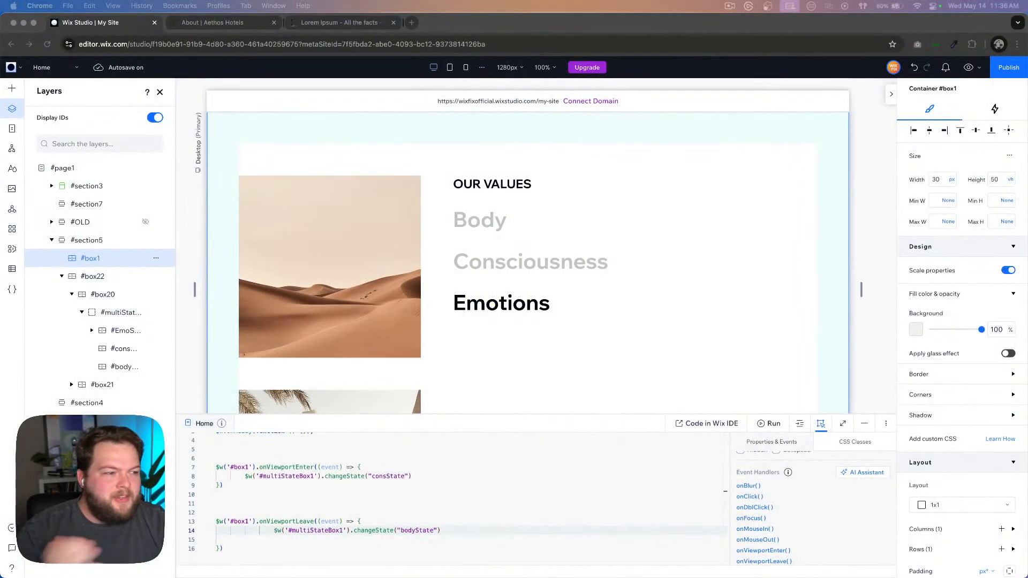
{"action": "left_click", "coordinate": [273, 534]}
{"action": "left_click", "coordinate": [263, 532]}
{"action": "key", "text": "BackSpace"}
{"action": "key", "text": "BackSpace"}
{"action": "key", "text": "BackSpace"}
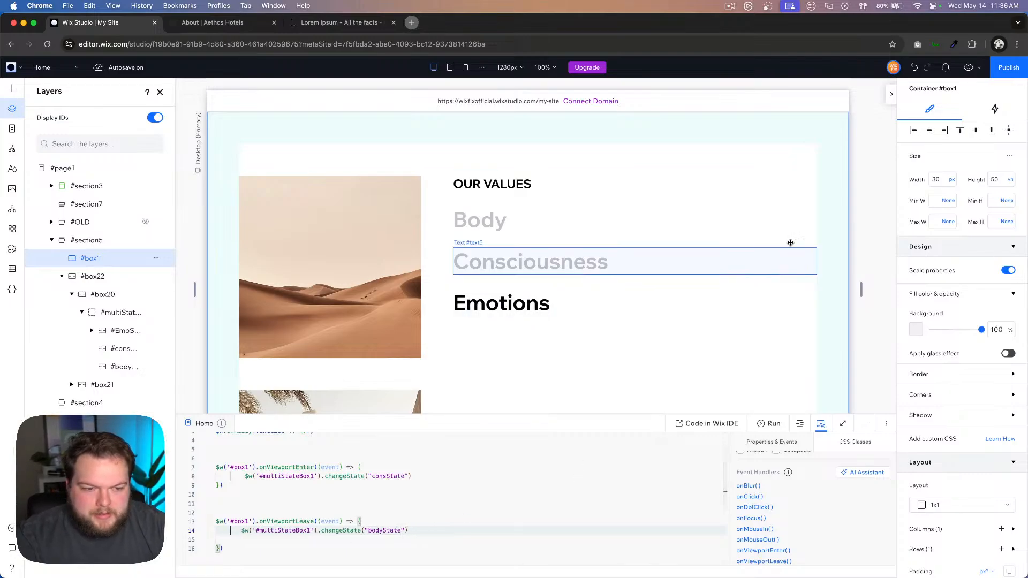
Step: Preview the site again and scroll down and up past #box1 to test the switch between the Body and Consciousness states
{"action": "left_click", "coordinate": [969, 67]}
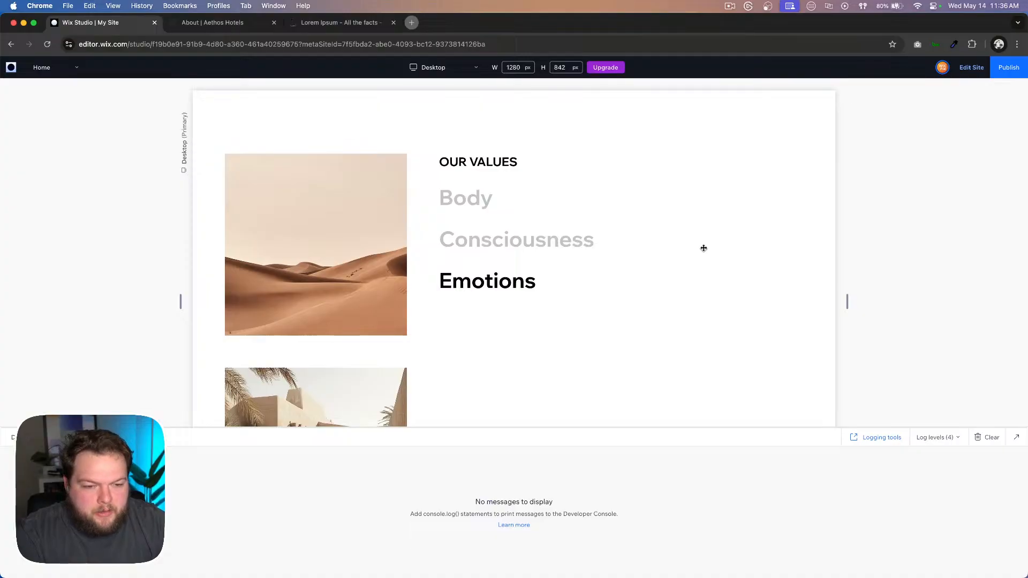
{"action": "scroll", "coordinate": [703, 250], "scroll_direction": "down", "scroll_amount": 10}
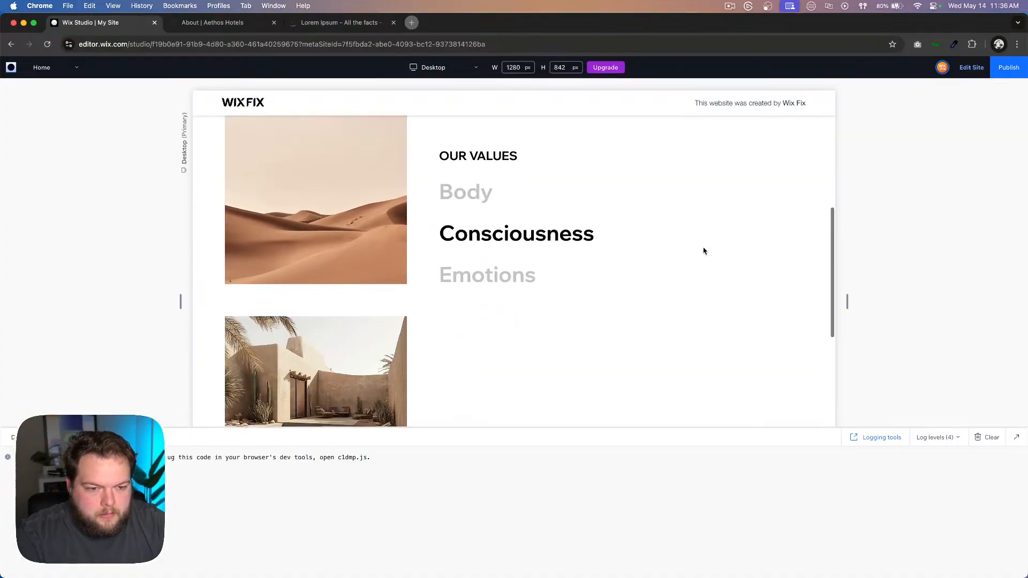
{"action": "scroll", "coordinate": [704, 251], "scroll_direction": "down", "scroll_amount": 5}
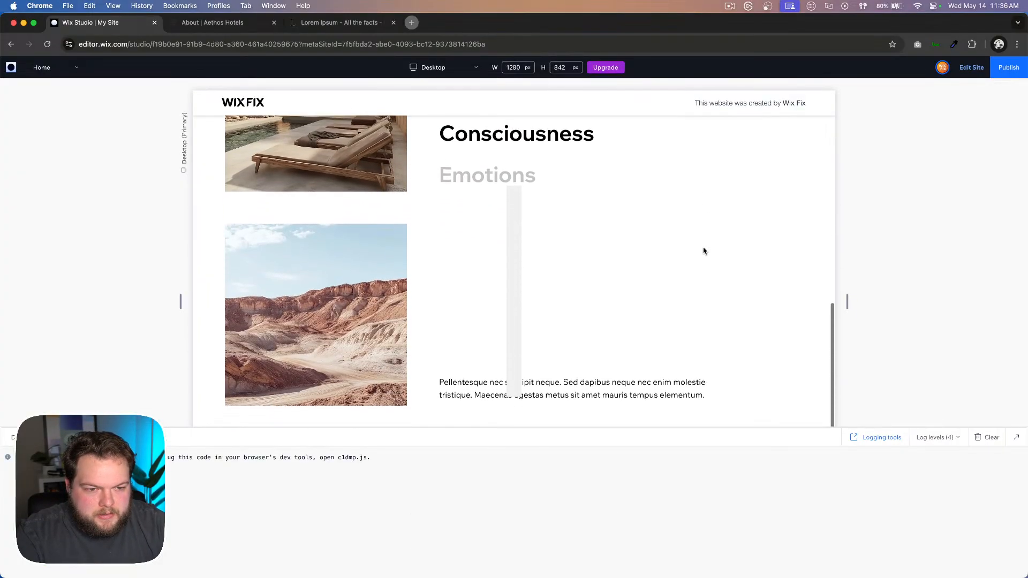
{"action": "scroll", "coordinate": [703, 250], "scroll_direction": "up", "scroll_amount": 7}
{"action": "scroll", "coordinate": [704, 251], "scroll_direction": "up", "scroll_amount": 5}
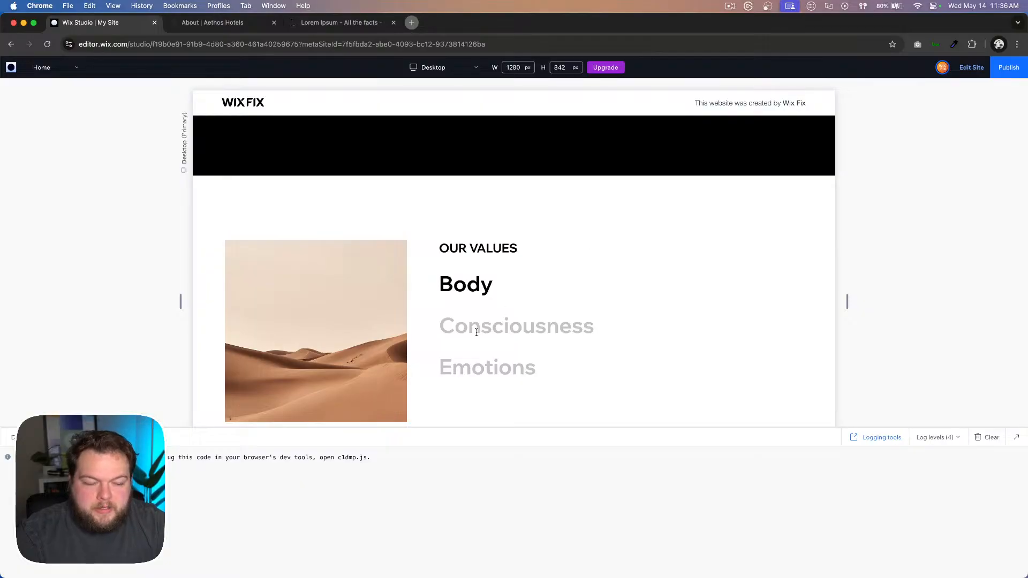
{"action": "left_click_drag", "start_coordinate": [457, 365], "coordinate": [544, 372]}
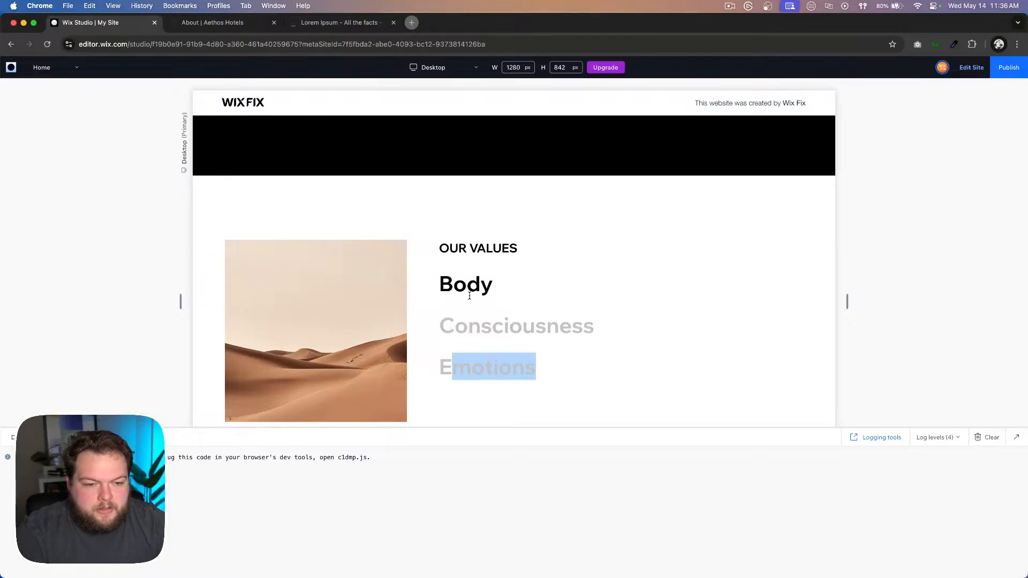
{"action": "scroll", "coordinate": [484, 367], "scroll_direction": "down", "scroll_amount": 3}
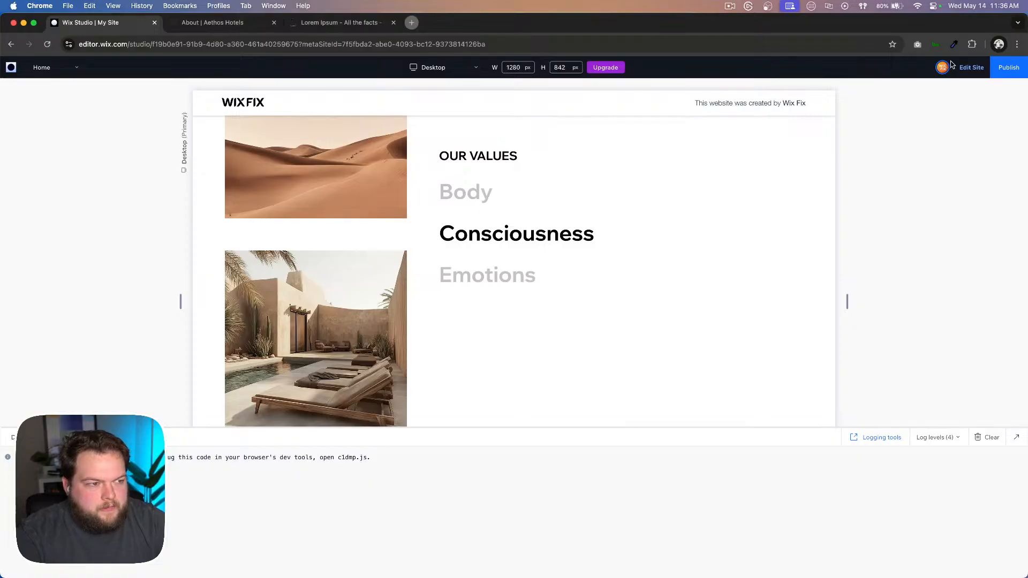
Step: Return from preview to editing and give the #box1 container a 1x2 layout
{"action": "left_click", "coordinate": [971, 67]}
{"action": "scroll", "coordinate": [553, 277], "scroll_direction": "down", "scroll_amount": 5}
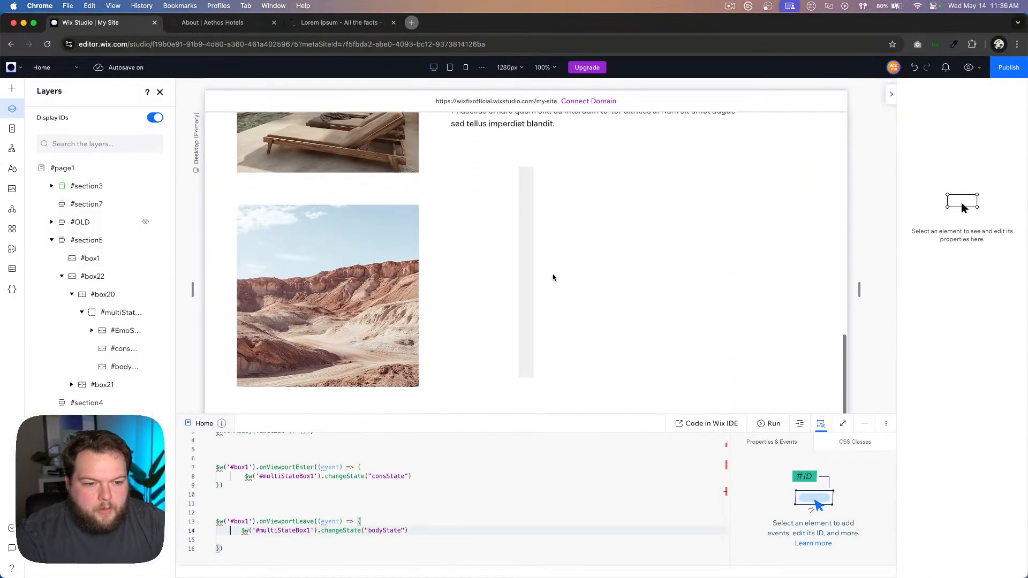
{"action": "left_click", "coordinate": [522, 242]}
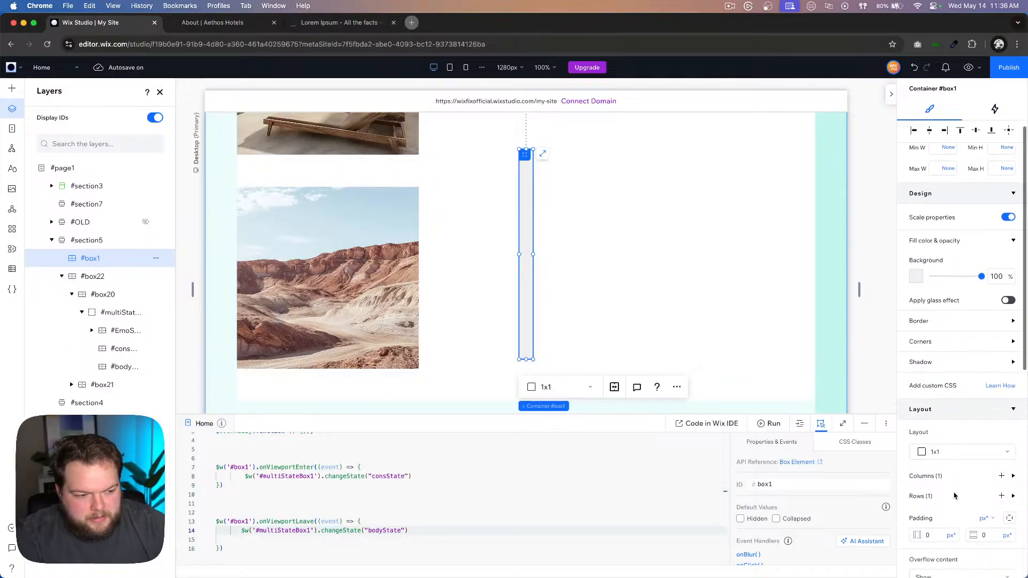
{"action": "scroll", "coordinate": [996, 450], "scroll_direction": "down", "scroll_amount": 3}
{"action": "left_click", "coordinate": [947, 389]}
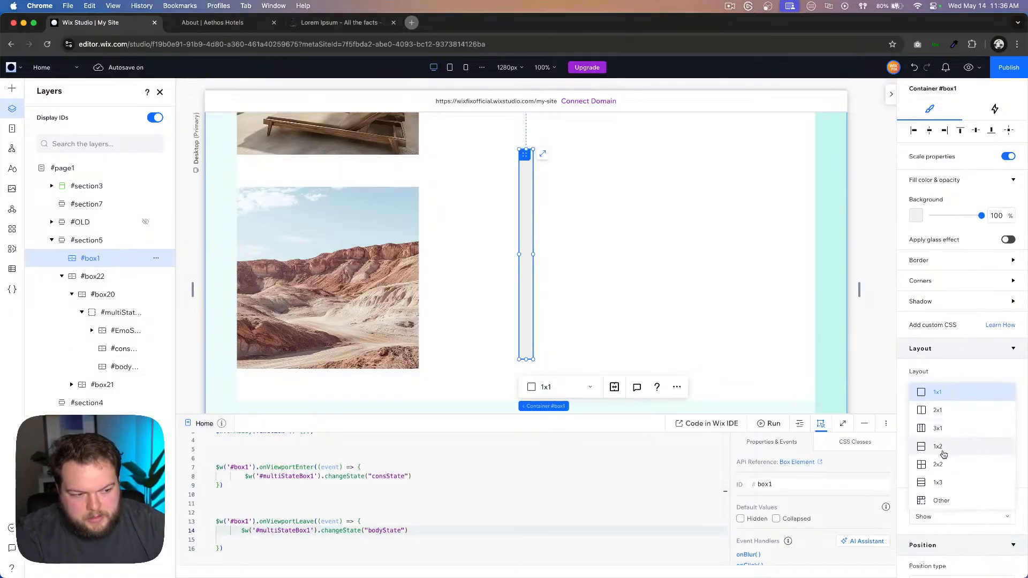
{"action": "left_click", "coordinate": [943, 453]}
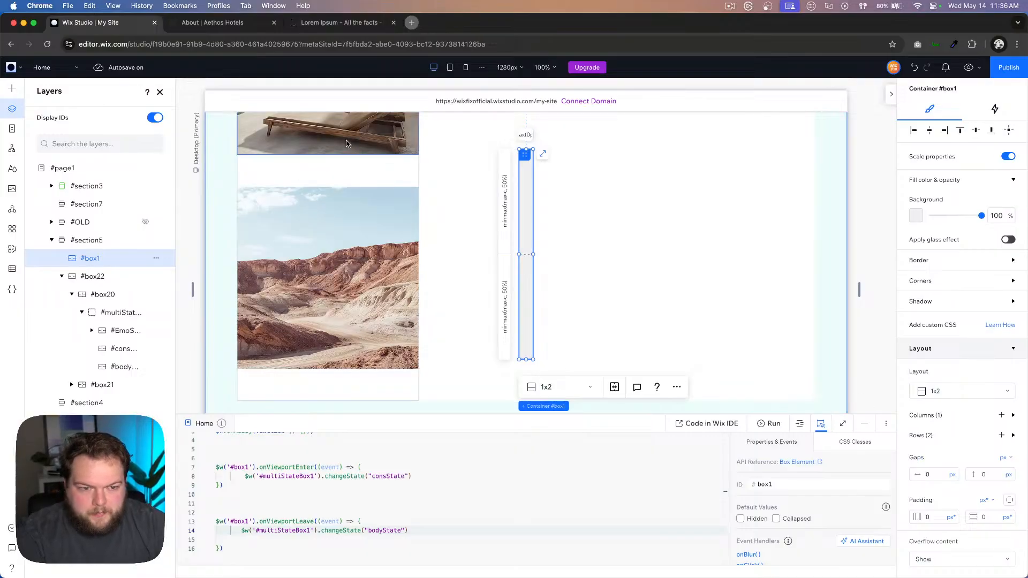
Step: Add a container to the lower row of #box1, stretch it to fill the cell and color it dark grey
{"action": "left_click", "coordinate": [12, 88]}
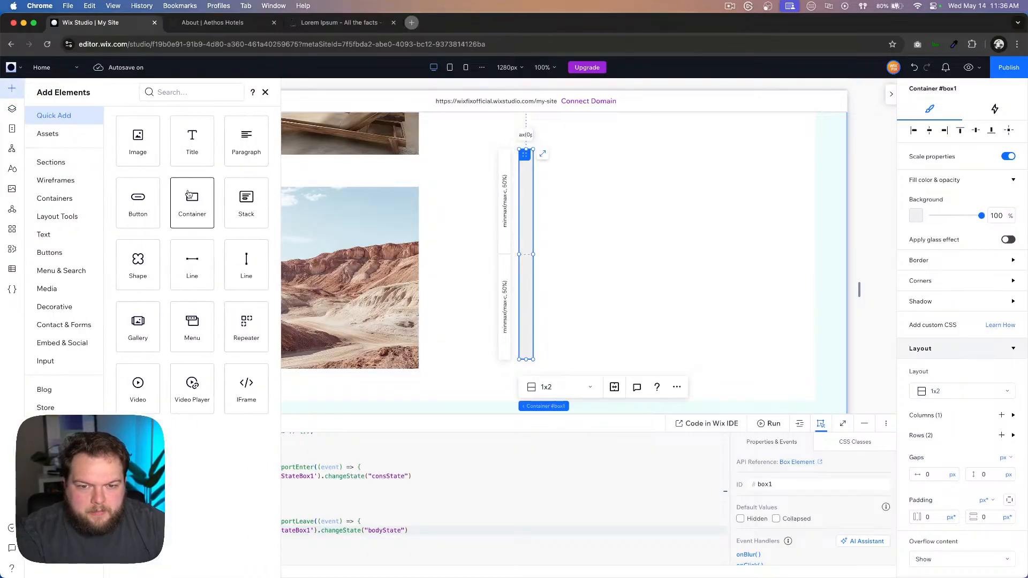
{"action": "left_click_drag", "start_coordinate": [188, 198], "coordinate": [525, 294]}
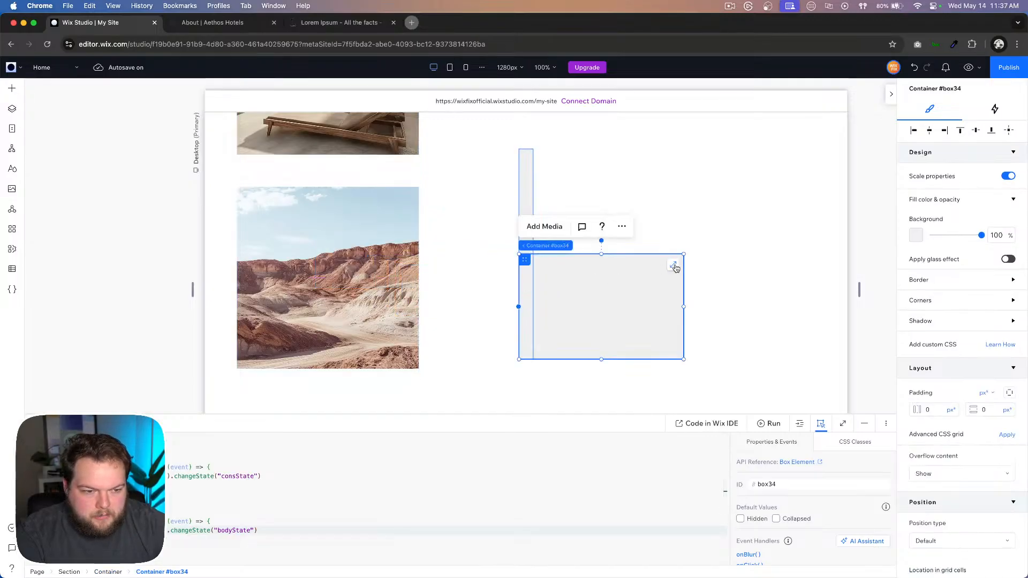
{"action": "left_click", "coordinate": [916, 235]}
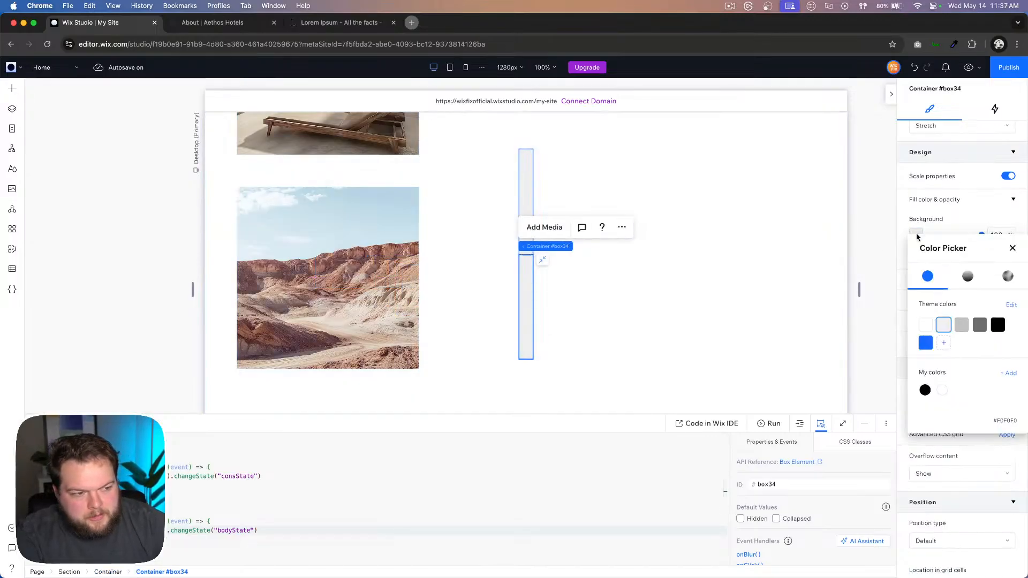
{"action": "left_click", "coordinate": [976, 328]}
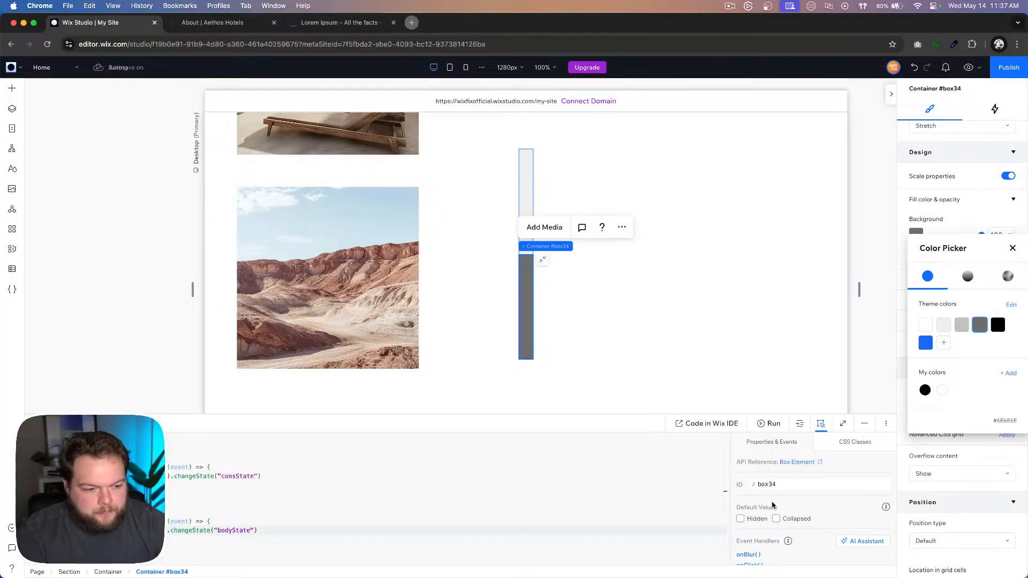
Step: Add an onViewportEnter handler for the lower grey container that changes #multiStateBox1 to "emoState"
{"action": "left_click", "coordinate": [791, 507]}
{"action": "scroll", "coordinate": [786, 494], "scroll_direction": "down", "scroll_amount": 1}
{"action": "scroll", "coordinate": [786, 494], "scroll_direction": "down", "scroll_amount": 1}
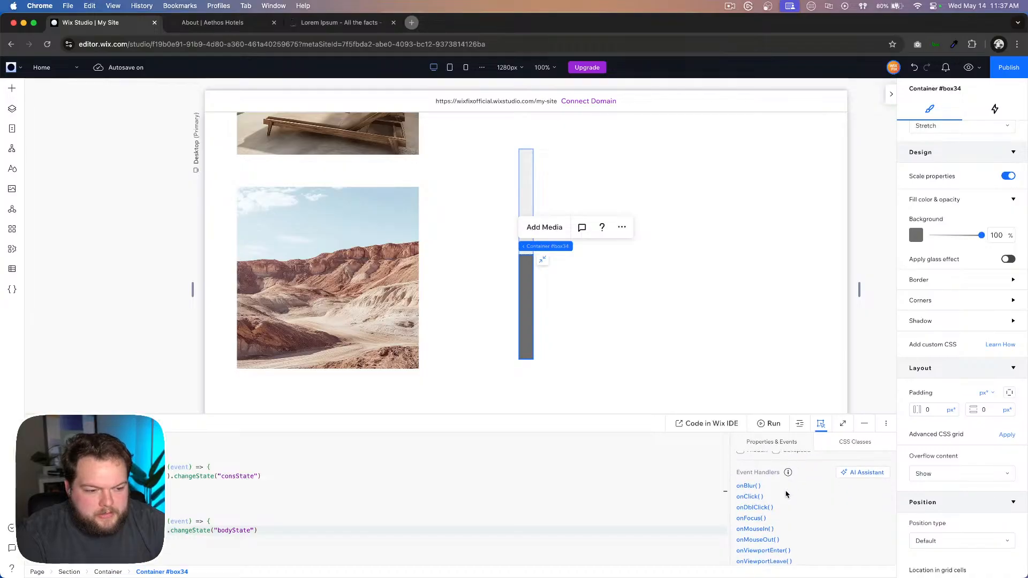
{"action": "scroll", "coordinate": [785, 493], "scroll_direction": "up", "scroll_amount": 1}
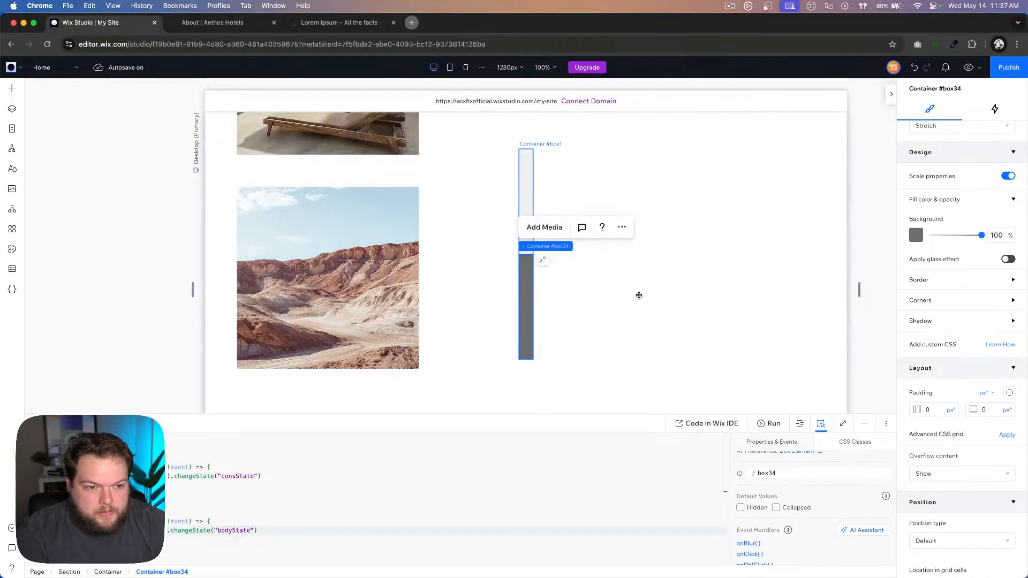
{"action": "scroll", "coordinate": [799, 511], "scroll_direction": "down", "scroll_amount": 2}
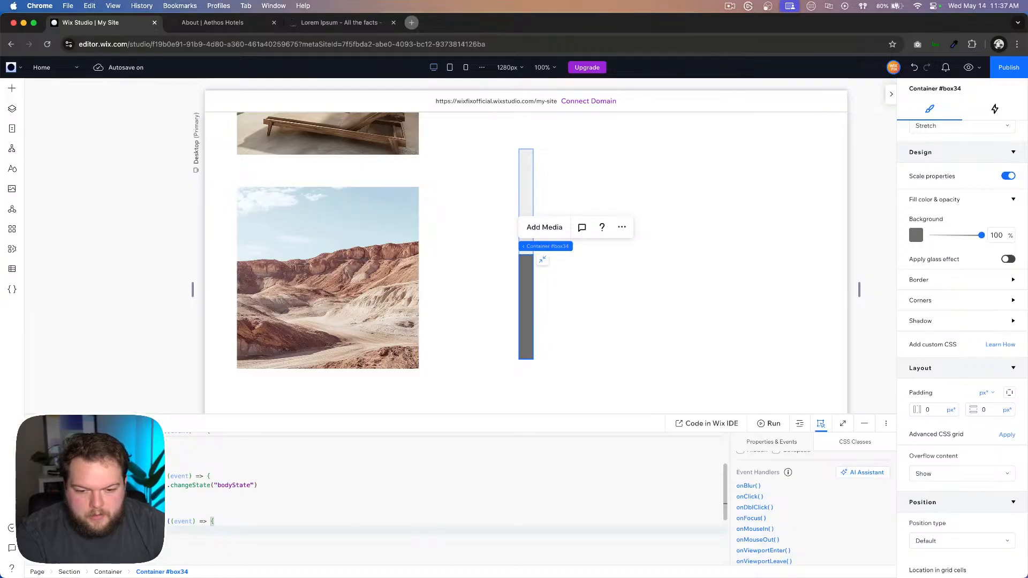
{"action": "key", "text": "super+v"}
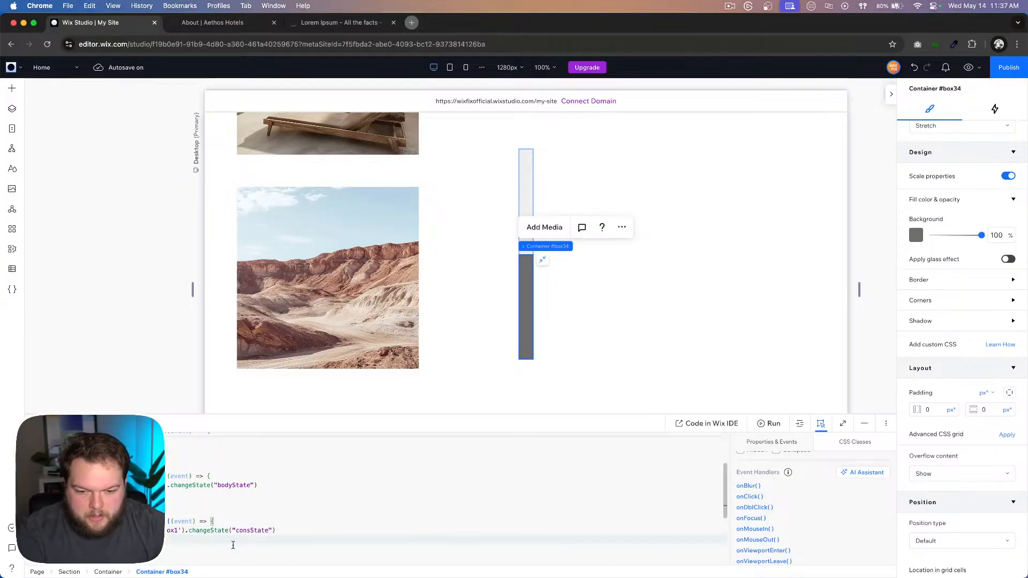
{"action": "double_click", "coordinate": [251, 531]}
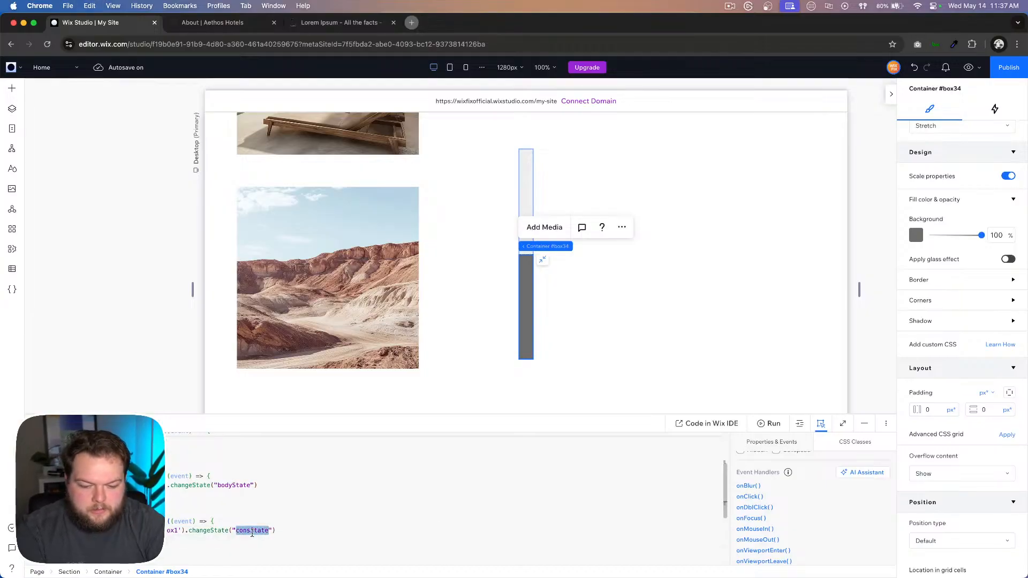
{"action": "type", "text": "emo"}
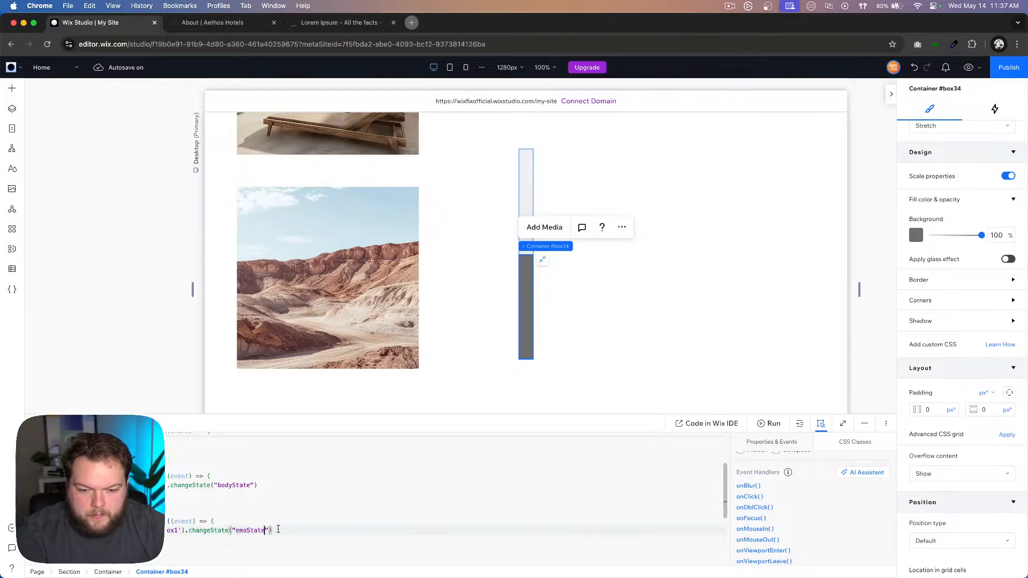
{"action": "key", "text": "Down"}
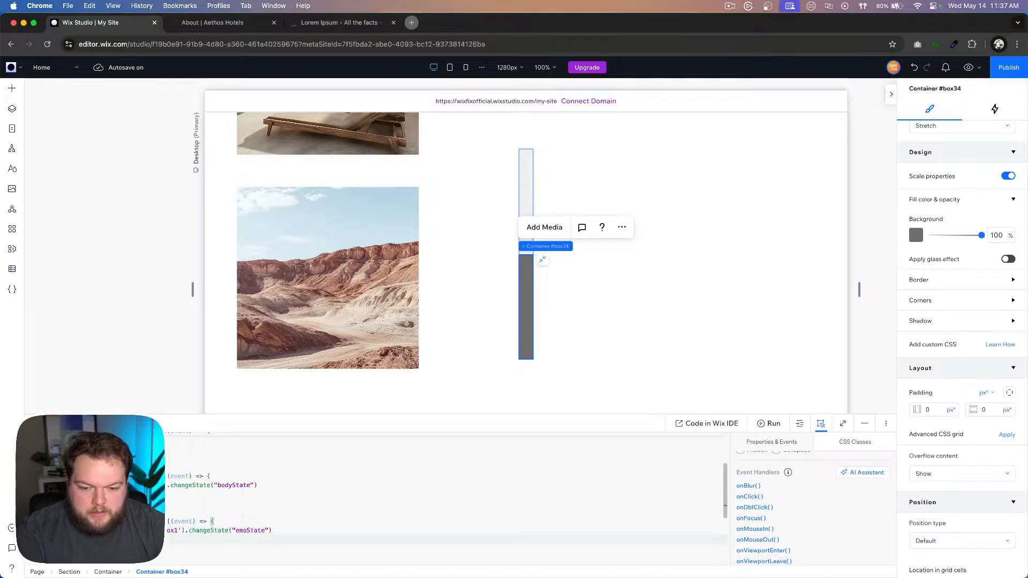
{"action": "key", "text": "BackSpace"}
{"action": "key", "text": "Down"}
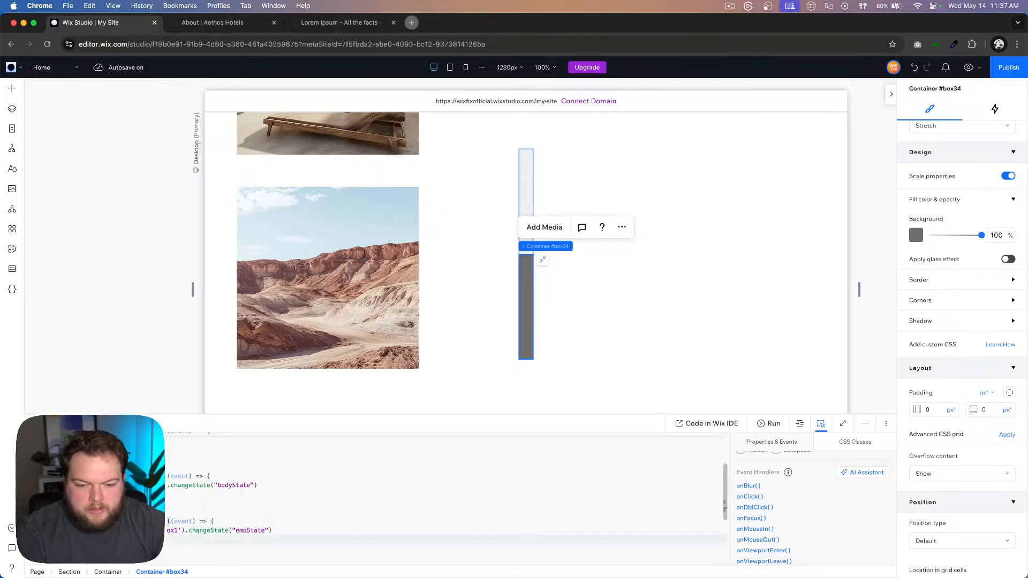
Step: Add an onViewportLeave handler for the lower grey container that changes #multiStateBox1 to "consState"
{"action": "left_click", "coordinate": [779, 562]}
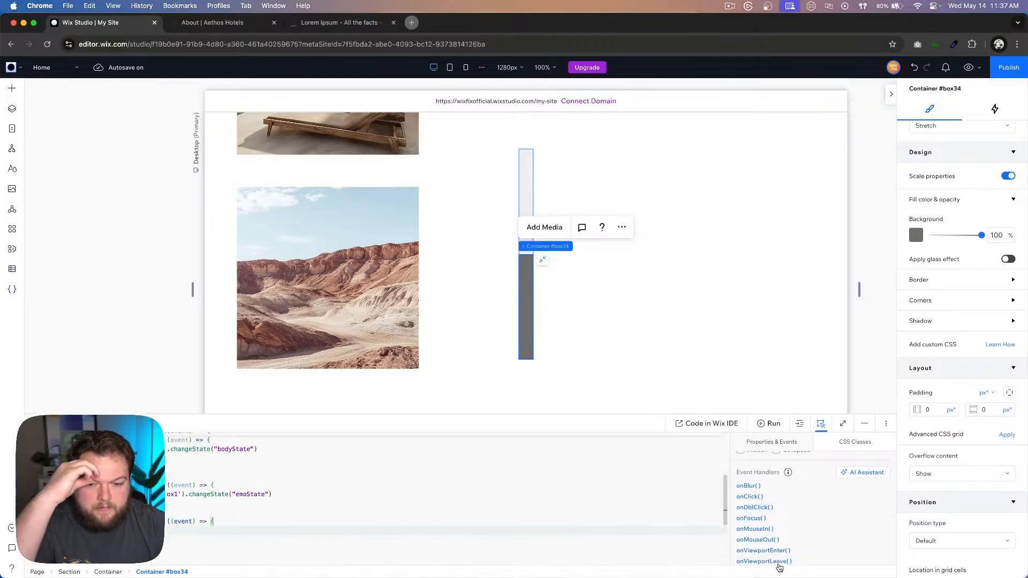
{"action": "type", "text": "ox1').changeState(\"consState\")"}
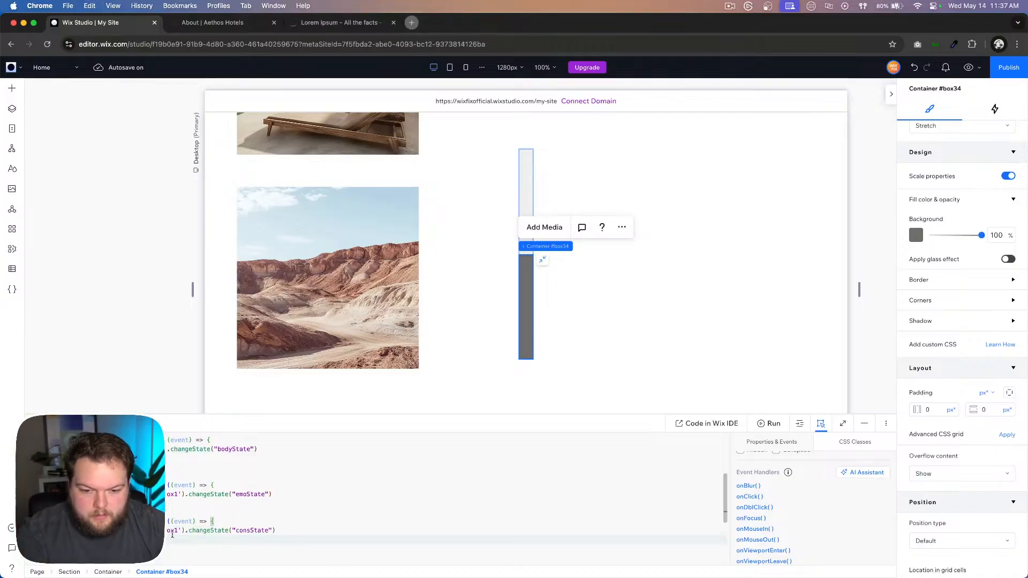
{"action": "double_click", "coordinate": [250, 531]}
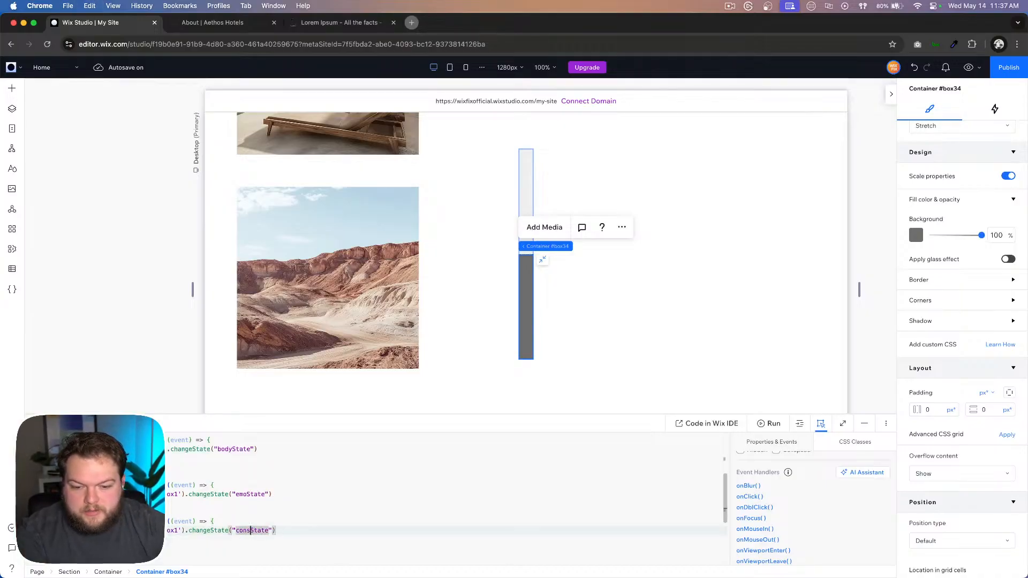
{"action": "left_click", "coordinate": [257, 539]}
{"action": "key", "text": "BackSpace"}
{"action": "key", "text": "BackSpace"}
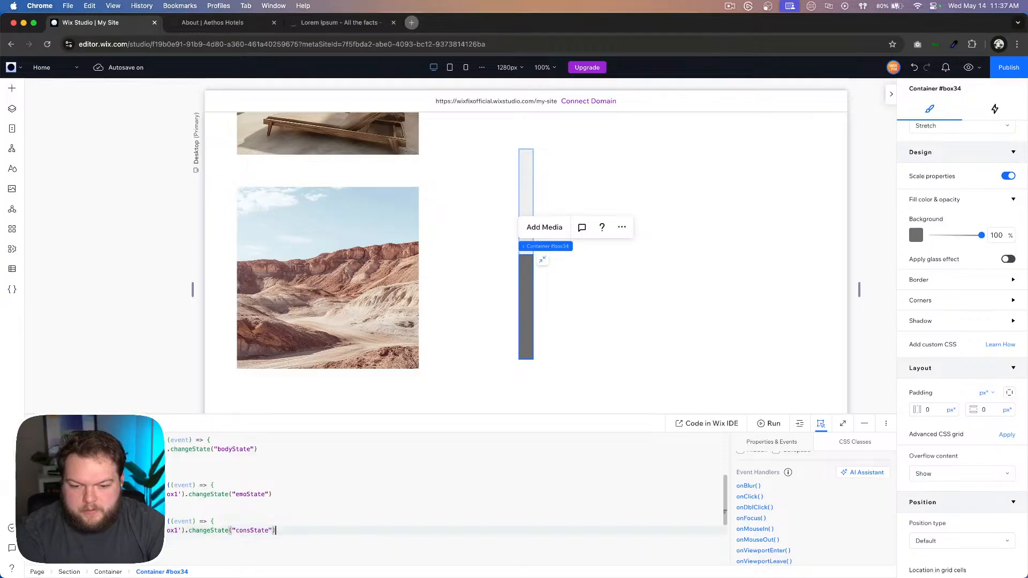
Step: Add a container to the upper row of #box1, stretch it to fill the cell and color it blue (#1A6AFF)
{"action": "left_click", "coordinate": [527, 186]}
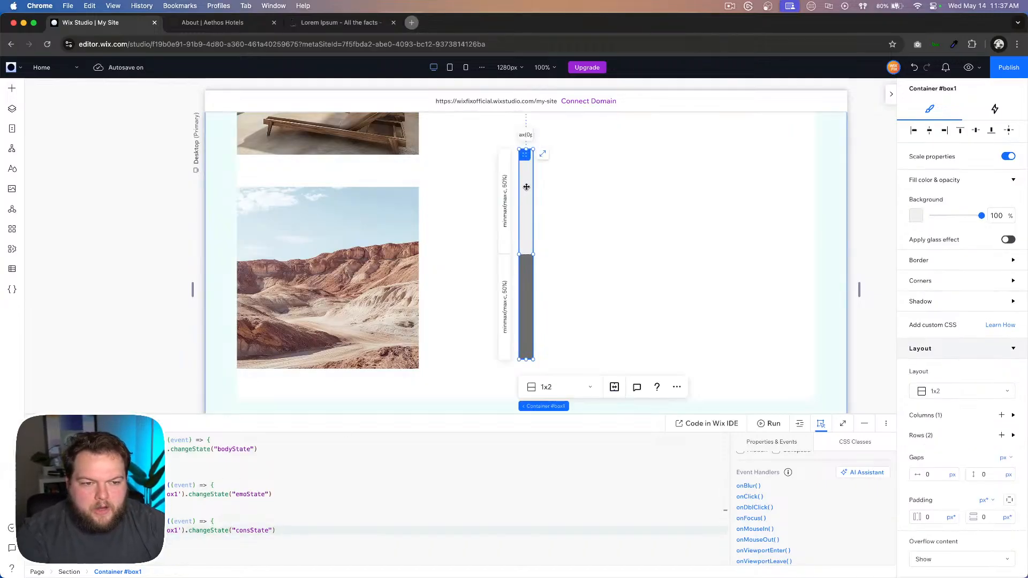
{"action": "left_click", "coordinate": [12, 88]}
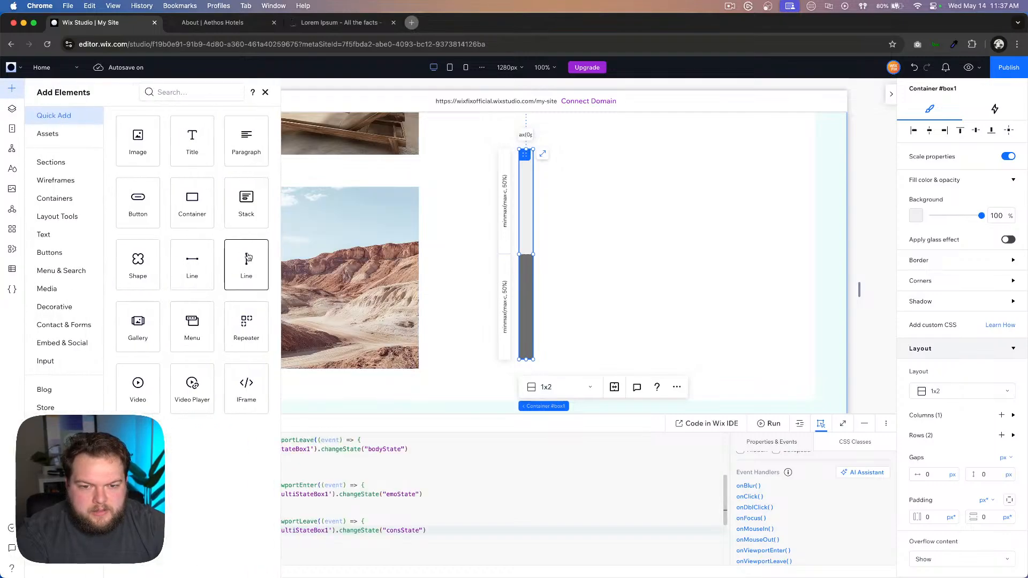
{"action": "left_click_drag", "start_coordinate": [194, 203], "coordinate": [524, 210]}
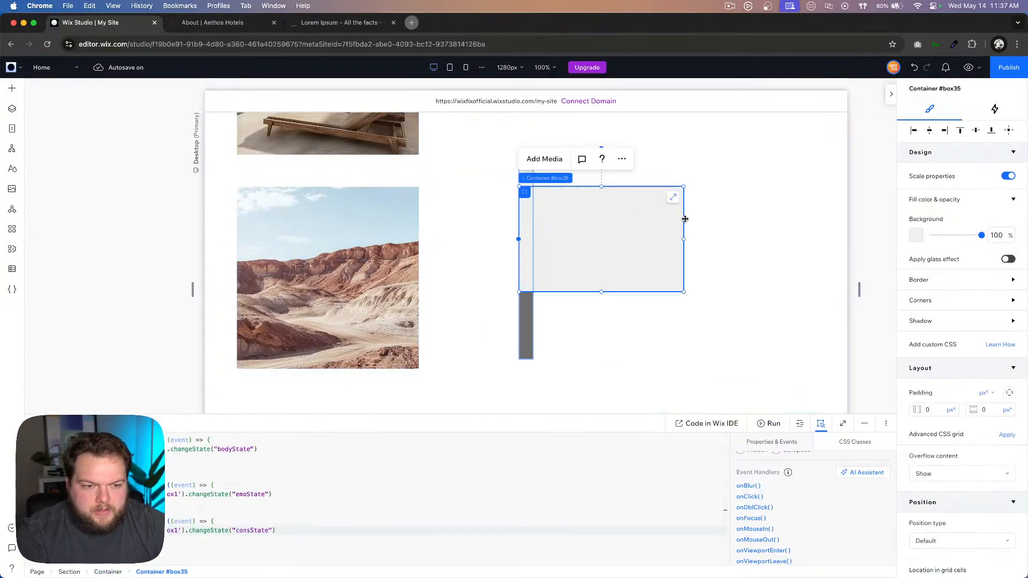
{"action": "left_click", "coordinate": [671, 199]}
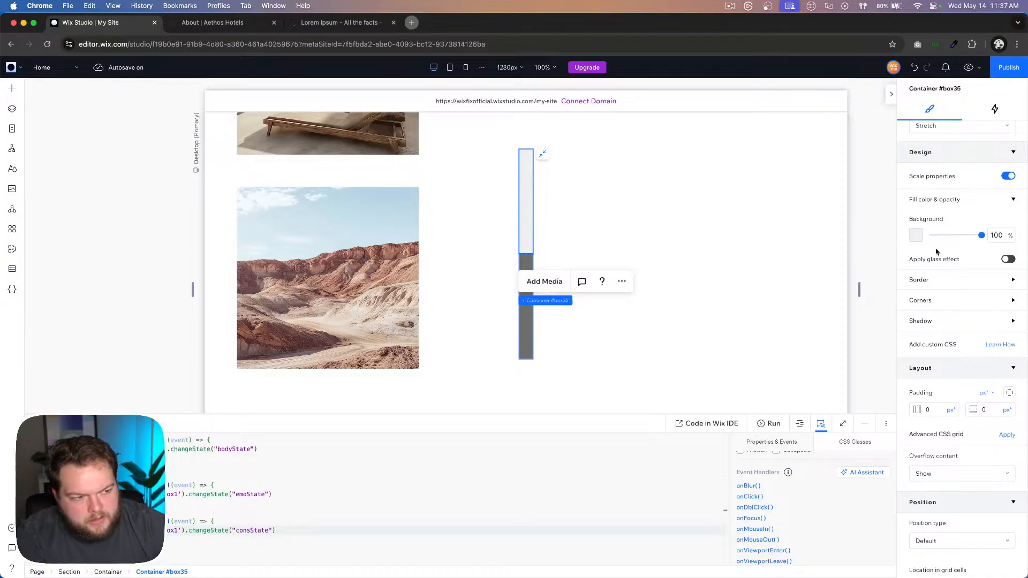
{"action": "left_click", "coordinate": [915, 239]}
{"action": "left_click", "coordinate": [925, 345]}
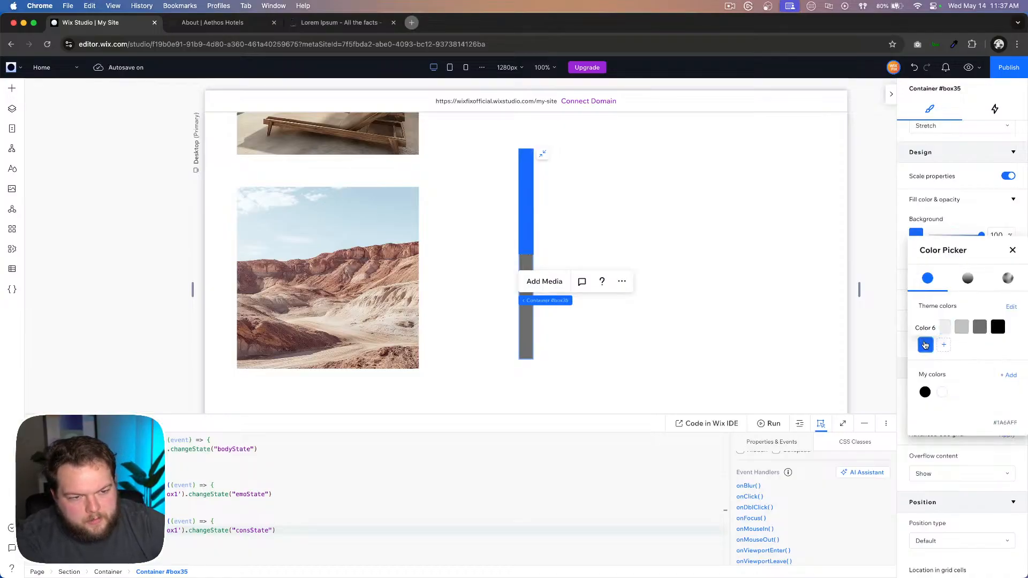
{"action": "left_click", "coordinate": [169, 493]}
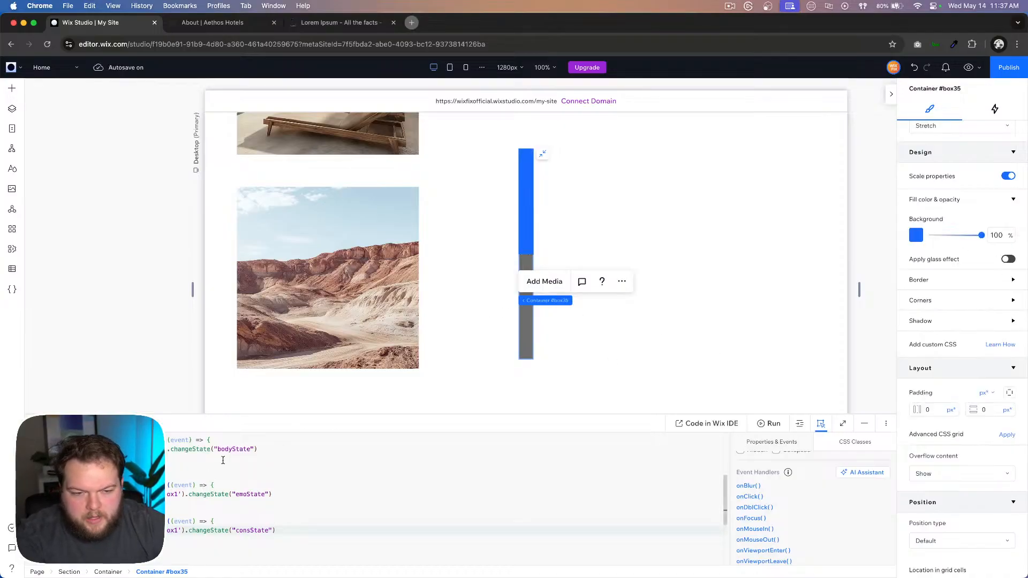
Step: Retarget the consState enter handler and the bodyState leave handler from #box1 to #box35
{"action": "scroll", "coordinate": [826, 511], "scroll_direction": "up", "scroll_amount": 2}
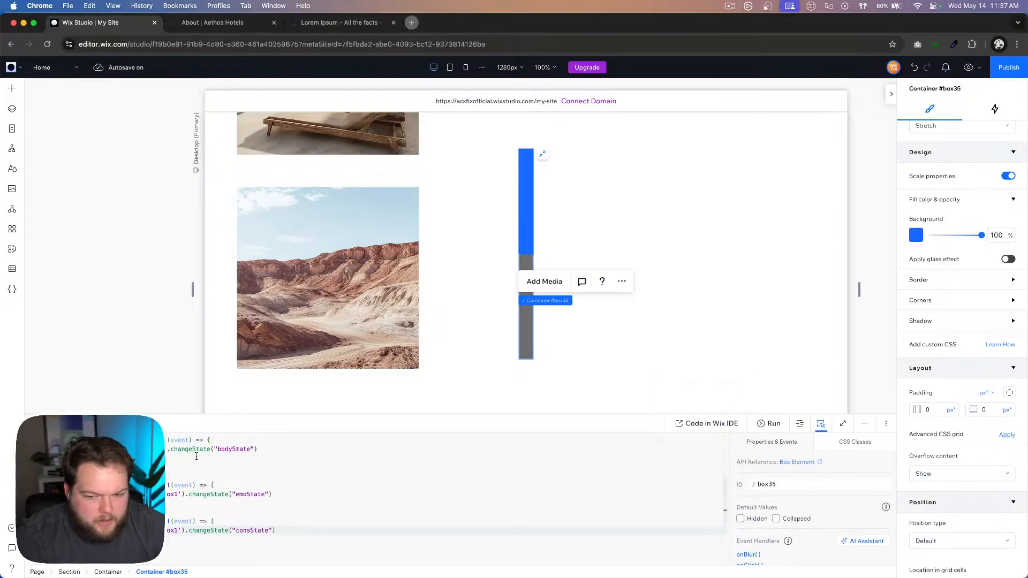
{"action": "scroll", "coordinate": [445, 493], "scroll_direction": "up", "scroll_amount": 3}
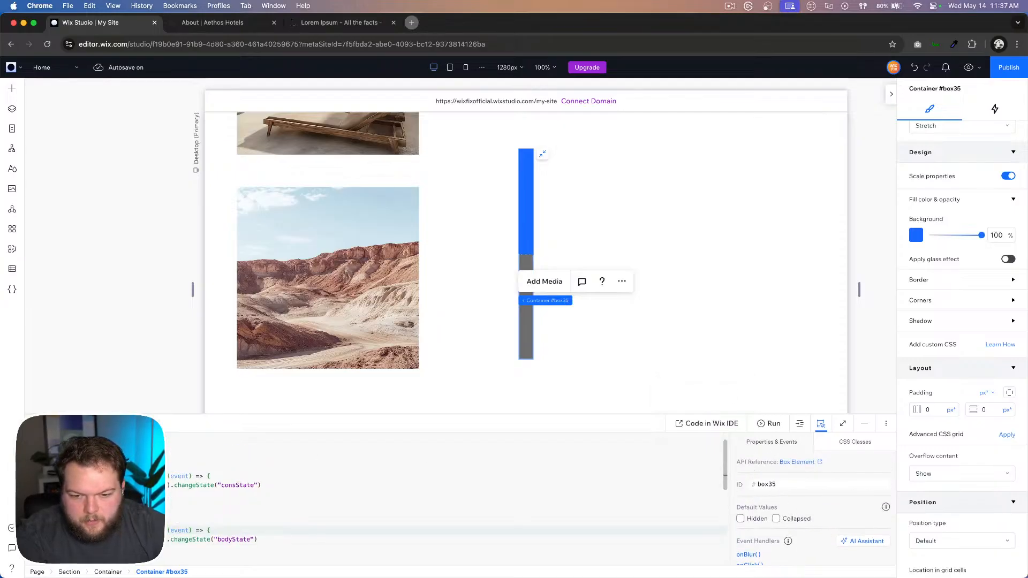
{"action": "left_click", "coordinate": [150, 476]}
{"action": "key", "text": "BackSpace"}
{"action": "type", "text": "3"}
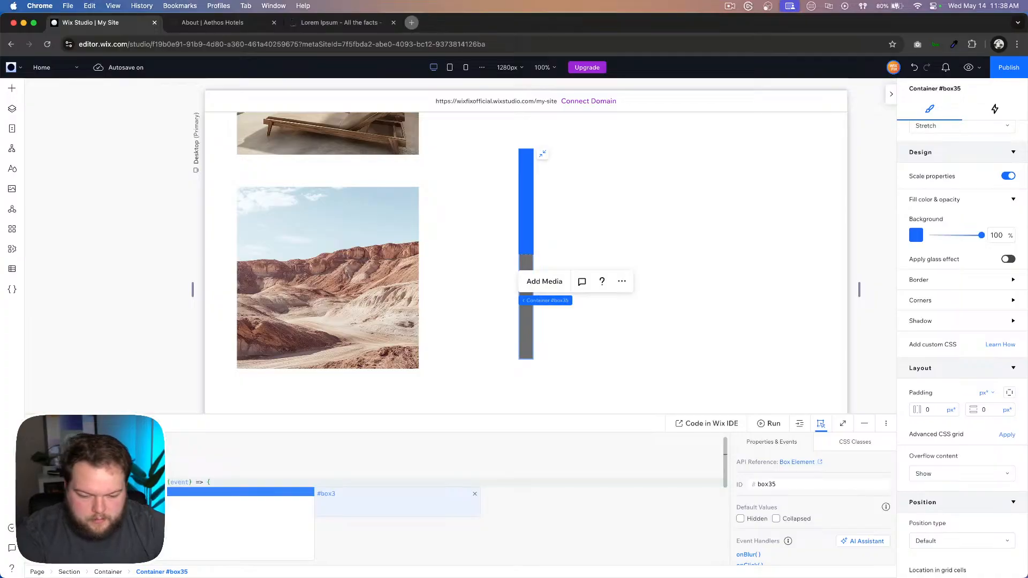
{"action": "type", "text": "5"}
{"action": "left_click", "coordinate": [150, 536]}
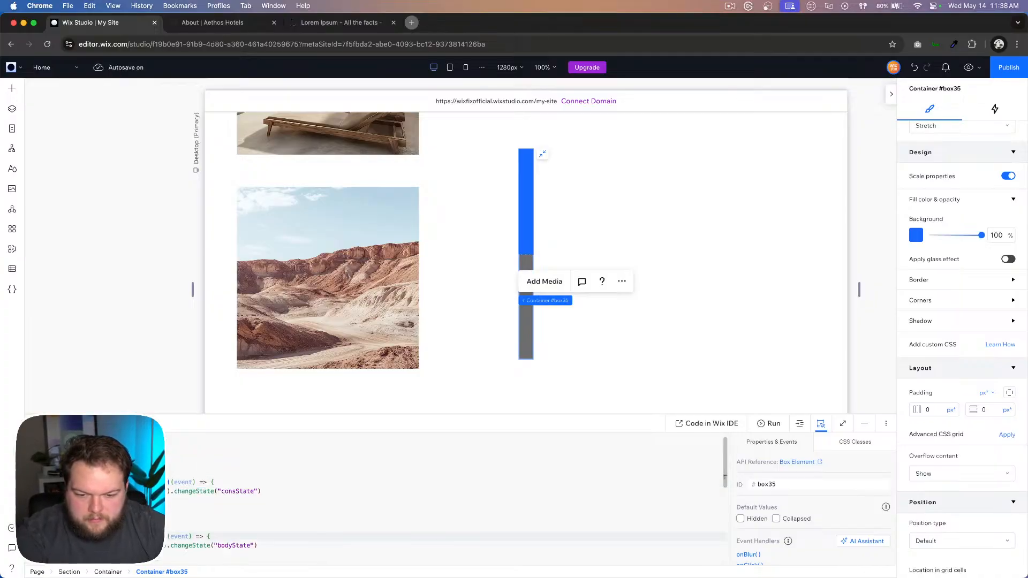
{"action": "type", "text": "35"}
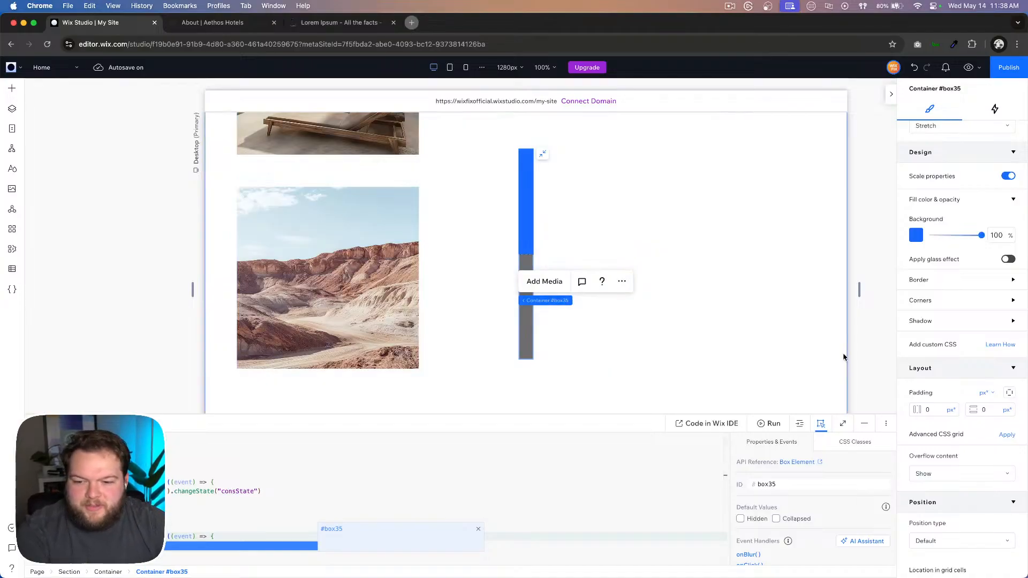
Step: Rename the upper blue container's ID to boxConState
{"action": "left_click", "coordinate": [783, 485]}
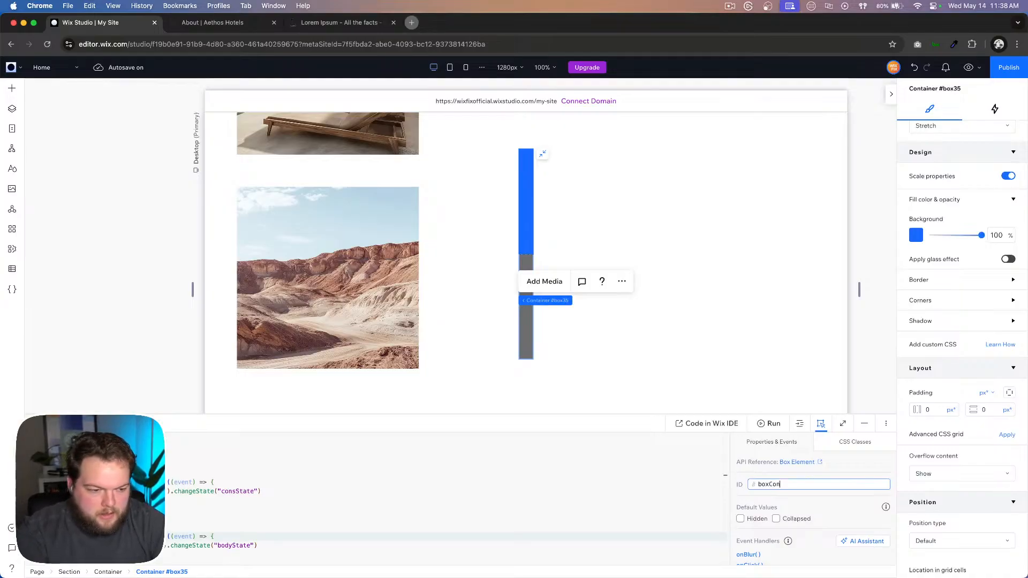
{"action": "type", "text": "boxConState"}
{"action": "key", "text": "Return"}
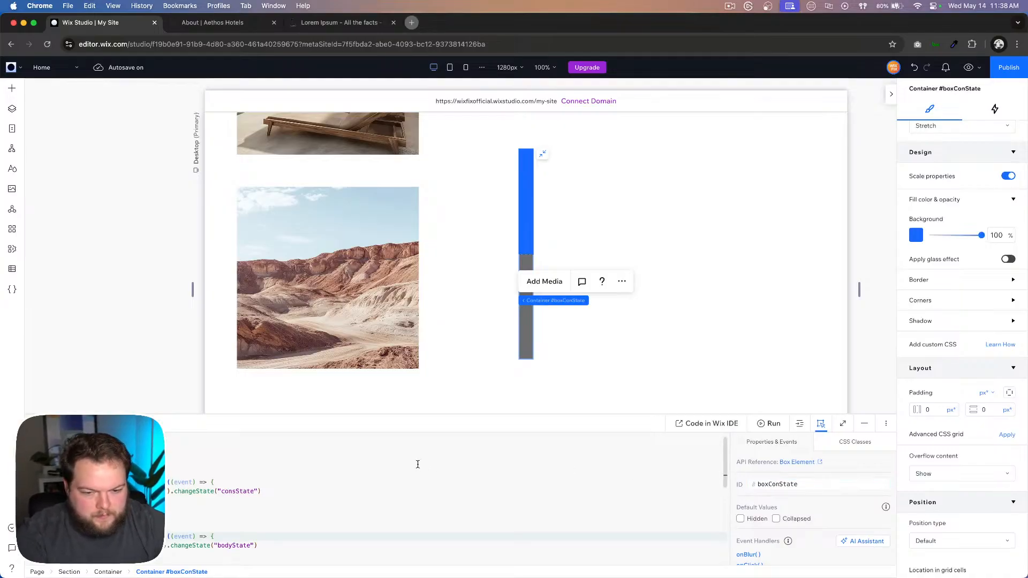
{"action": "left_click", "coordinate": [782, 484]}
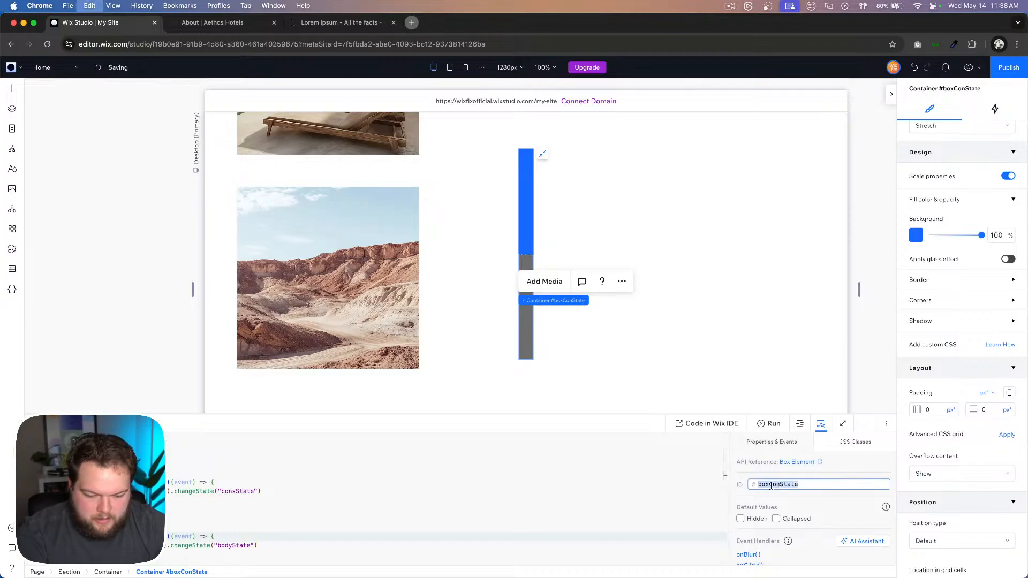
{"action": "scroll", "coordinate": [375, 498], "scroll_direction": "up", "scroll_amount": 1}
{"action": "left_click", "coordinate": [144, 485]}
{"action": "left_click", "coordinate": [145, 504]}
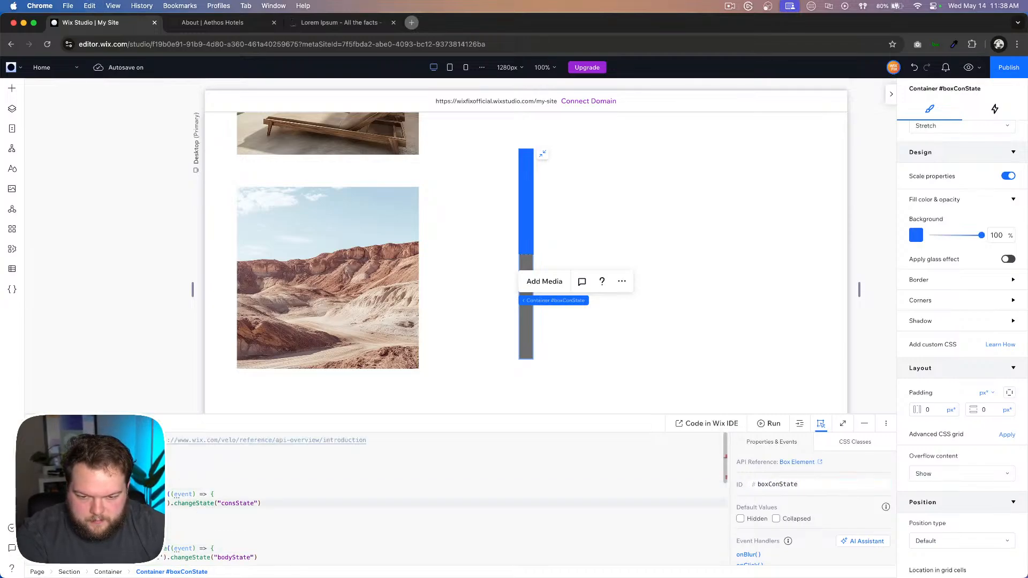
{"action": "left_click", "coordinate": [144, 494]}
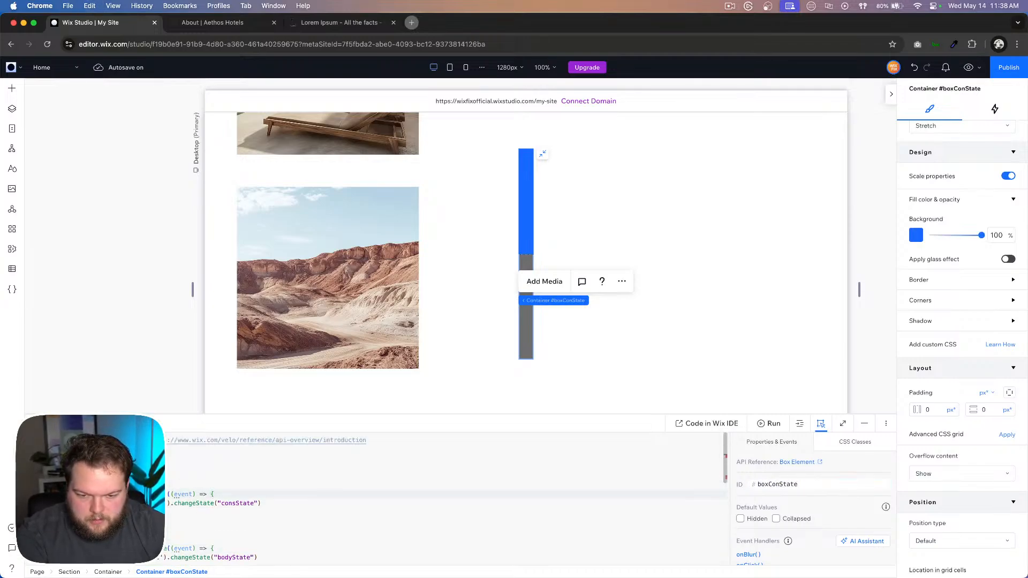
Step: Rename the upper blue container's ID to conStateTrigger and retarget the consState enter and bodyState leave handlers to it
{"action": "left_click", "coordinate": [805, 484]}
{"action": "left_click", "coordinate": [806, 484]}
{"action": "double_click", "coordinate": [808, 486]}
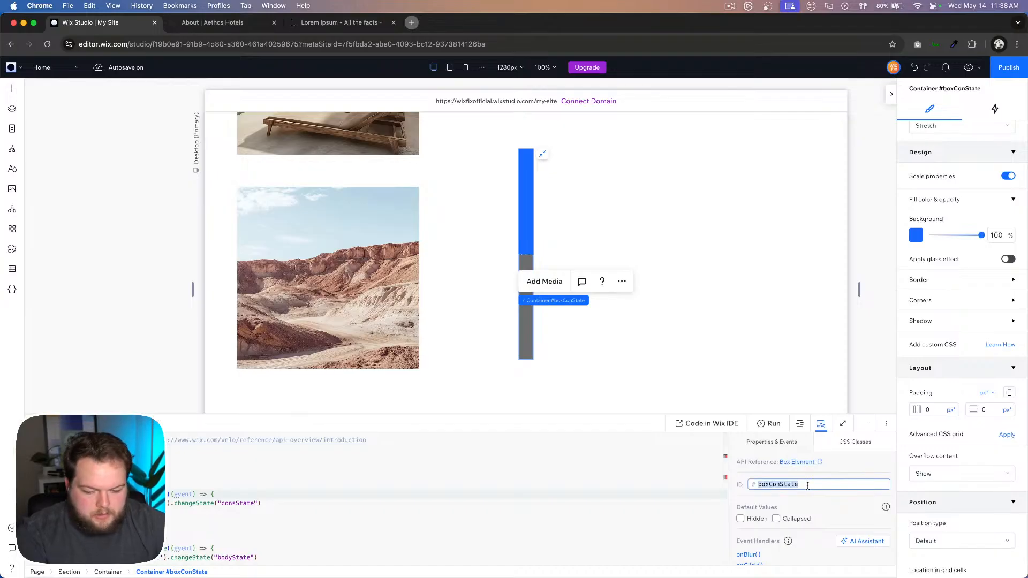
{"action": "type", "text": "con"}
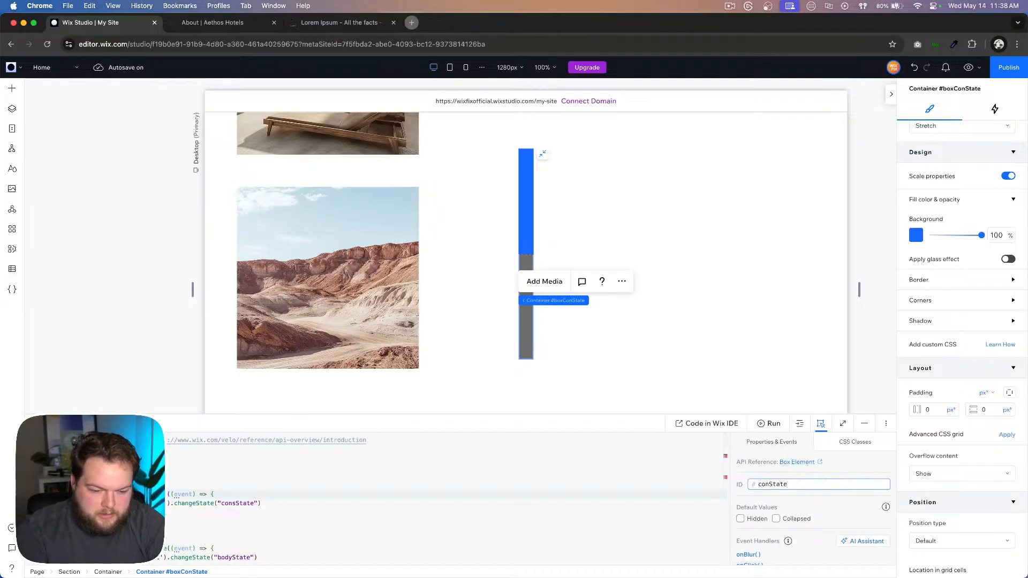
{"action": "type", "text": "StateTrigger"}
{"action": "key", "text": "super+a"}
{"action": "key", "text": "super+c"}
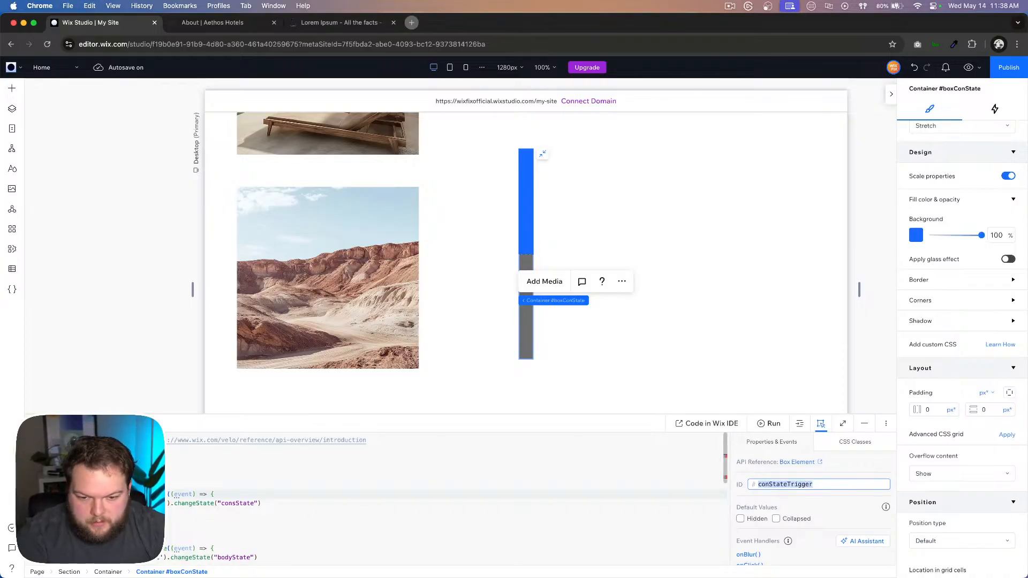
{"action": "key", "text": "Return"}
{"action": "key", "text": "super+v"}
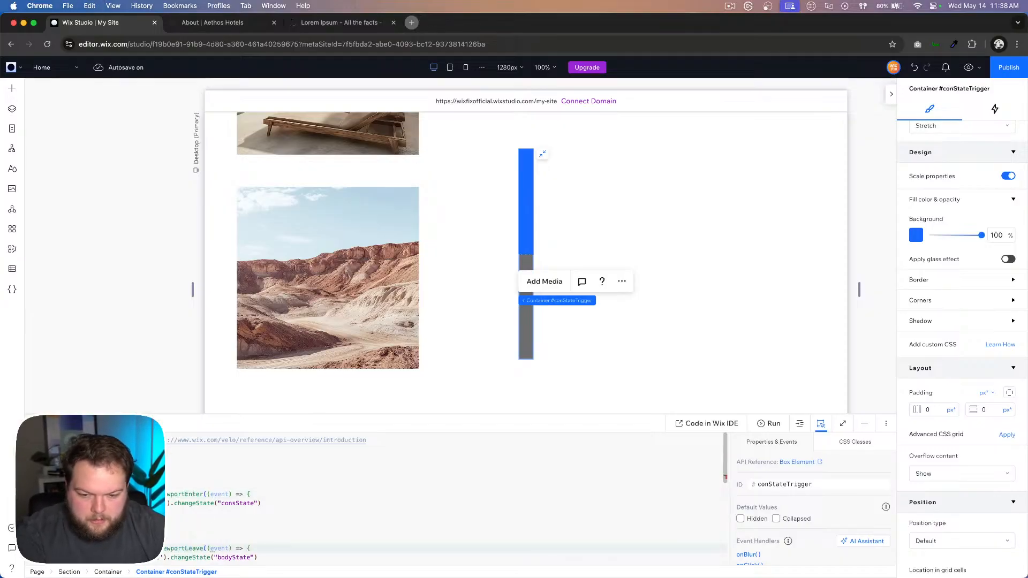
Step: Rename the lower grey container's ID to emoStateTrigger and retarget the emoState enter and consState leave handlers to it
{"action": "scroll", "coordinate": [428, 493], "scroll_direction": "down", "scroll_amount": 3}
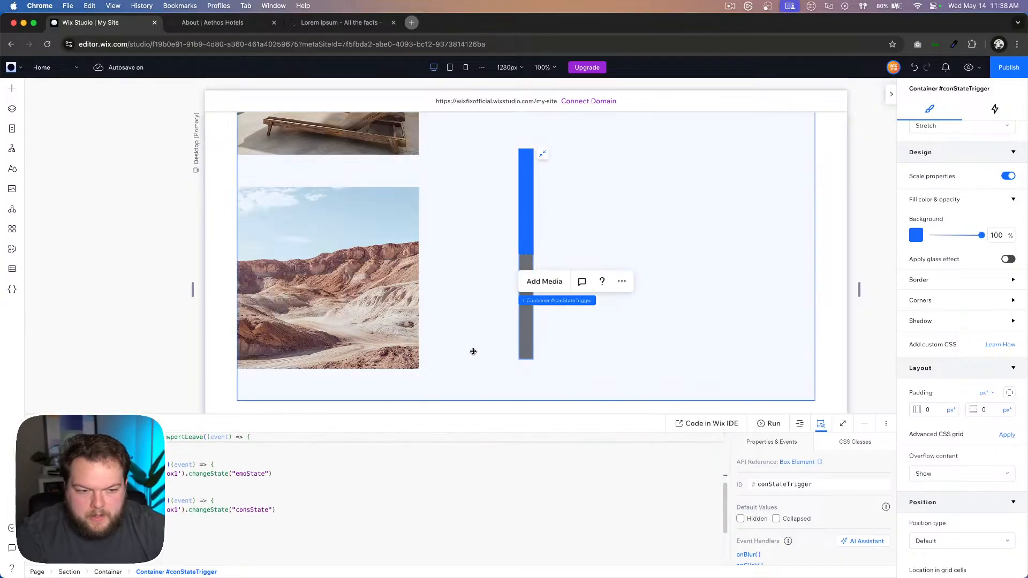
{"action": "left_click", "coordinate": [527, 335]}
{"action": "double_click", "coordinate": [811, 481]}
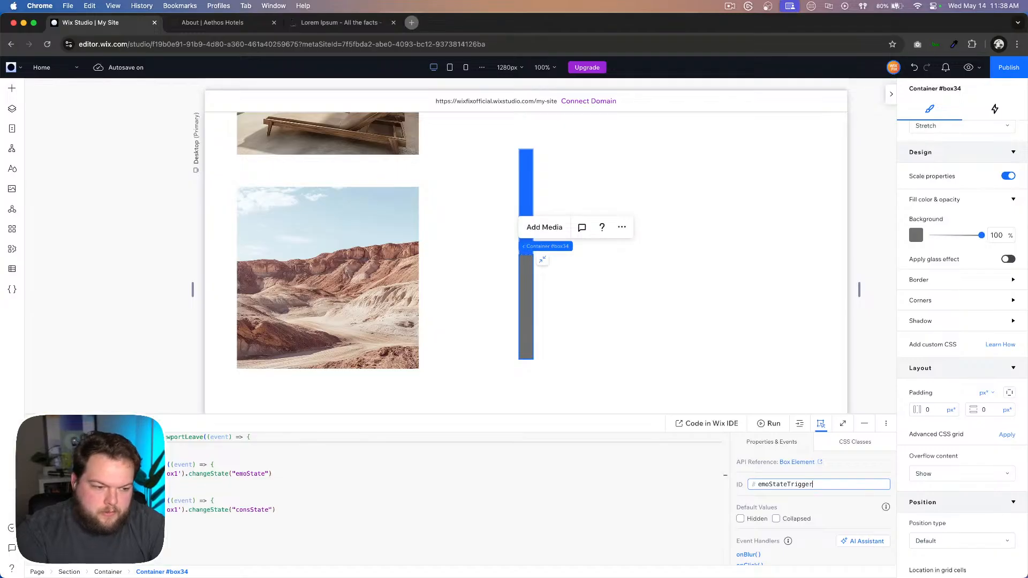
{"action": "key", "text": "super+a"}
{"action": "key", "text": "super+c"}
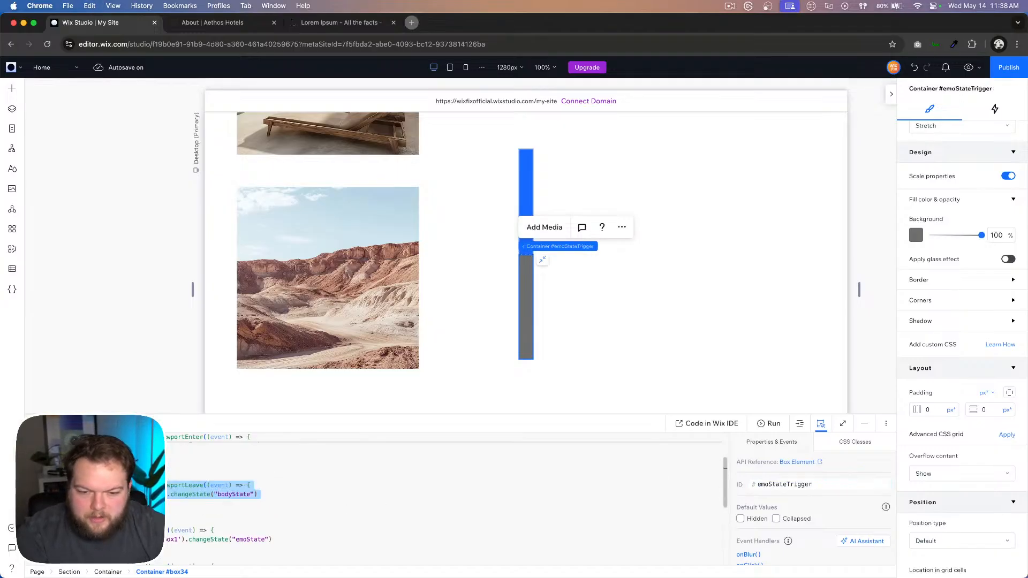
{"action": "left_click", "coordinate": [220, 467]}
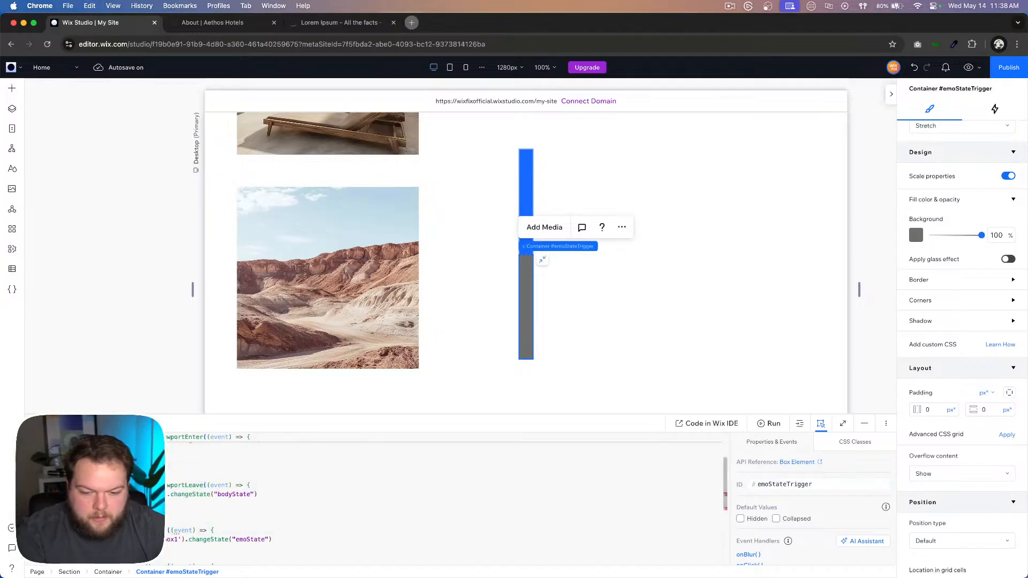
{"action": "scroll", "coordinate": [445, 488], "scroll_direction": "down", "scroll_amount": 5}
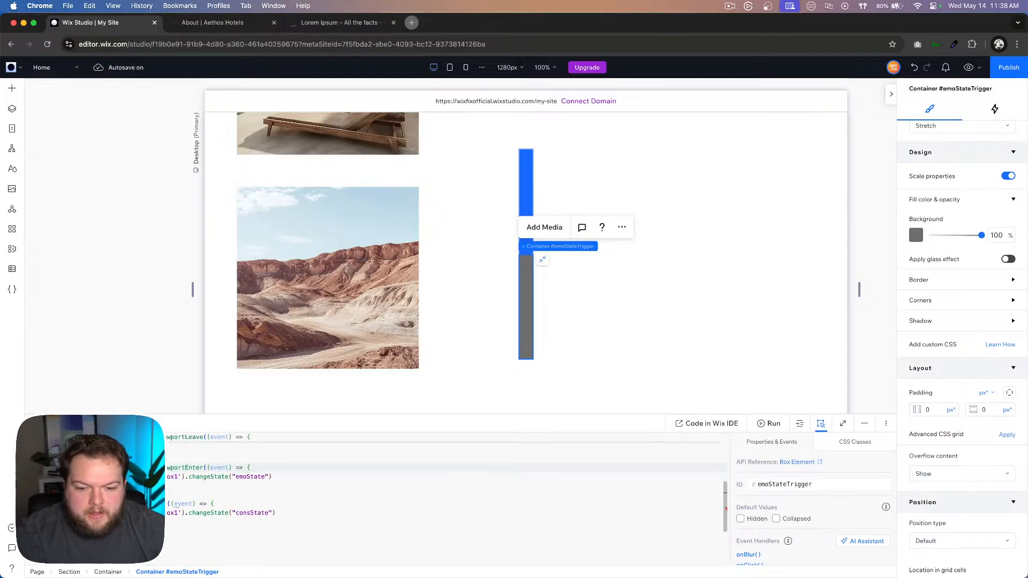
{"action": "key", "text": "super+v"}
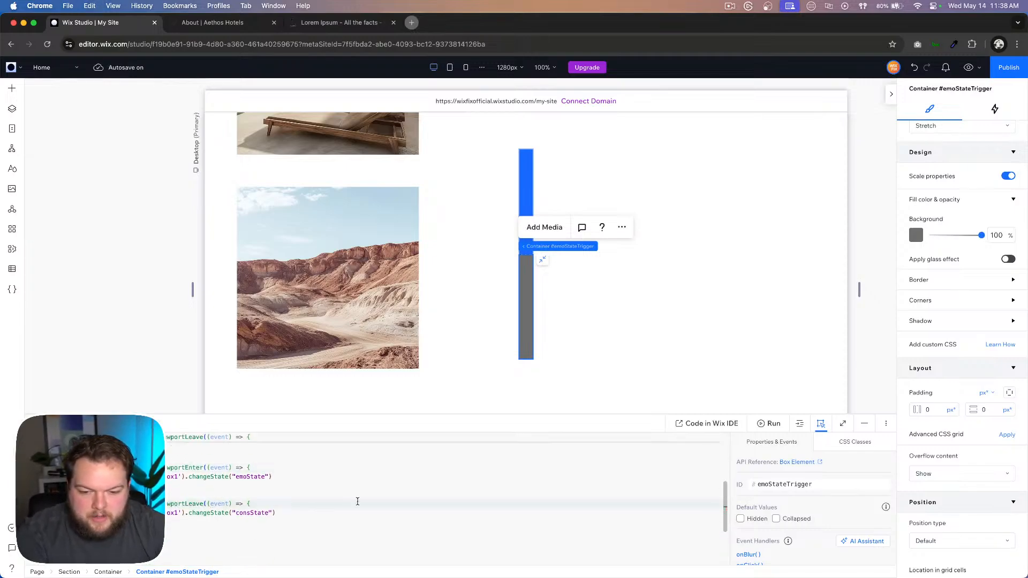
Step: Preview the page and check how the highlighted value in the Our Values section changes while scrolling down and back up
{"action": "scroll", "coordinate": [358, 501], "scroll_direction": "up", "scroll_amount": 1}
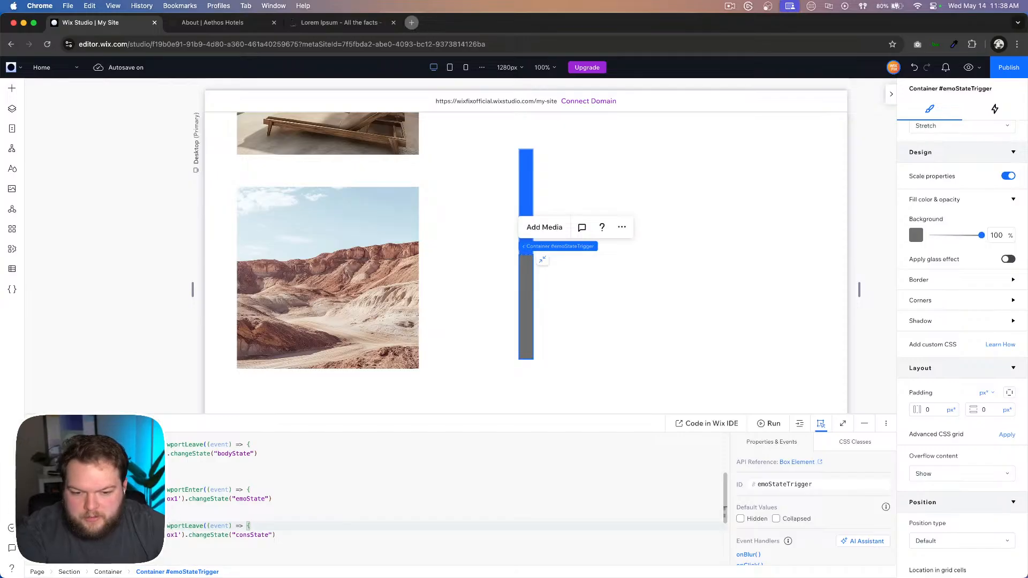
{"action": "scroll", "coordinate": [325, 534], "scroll_direction": "up", "scroll_amount": 5}
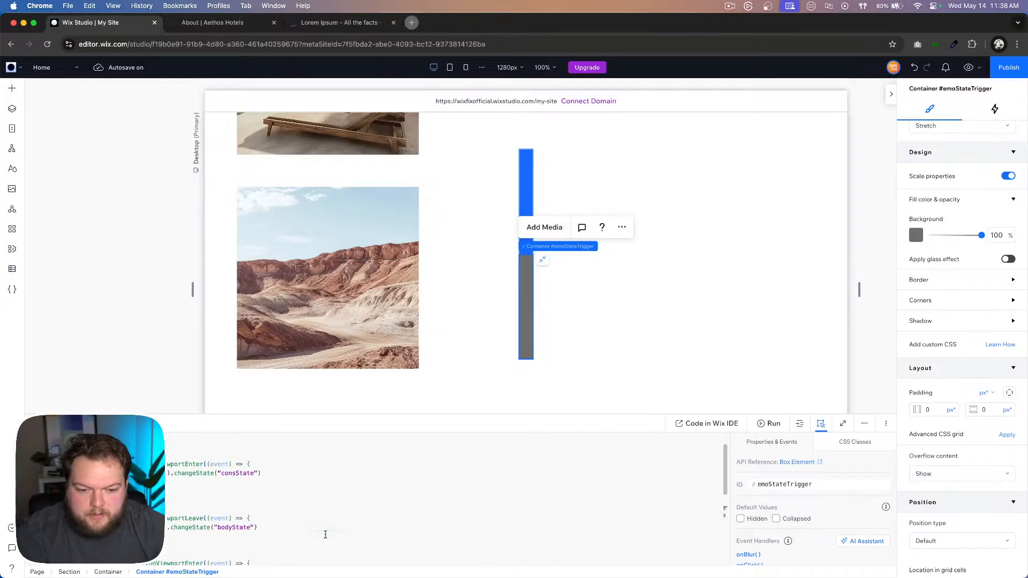
{"action": "scroll", "coordinate": [719, 225], "scroll_direction": "up", "scroll_amount": 6}
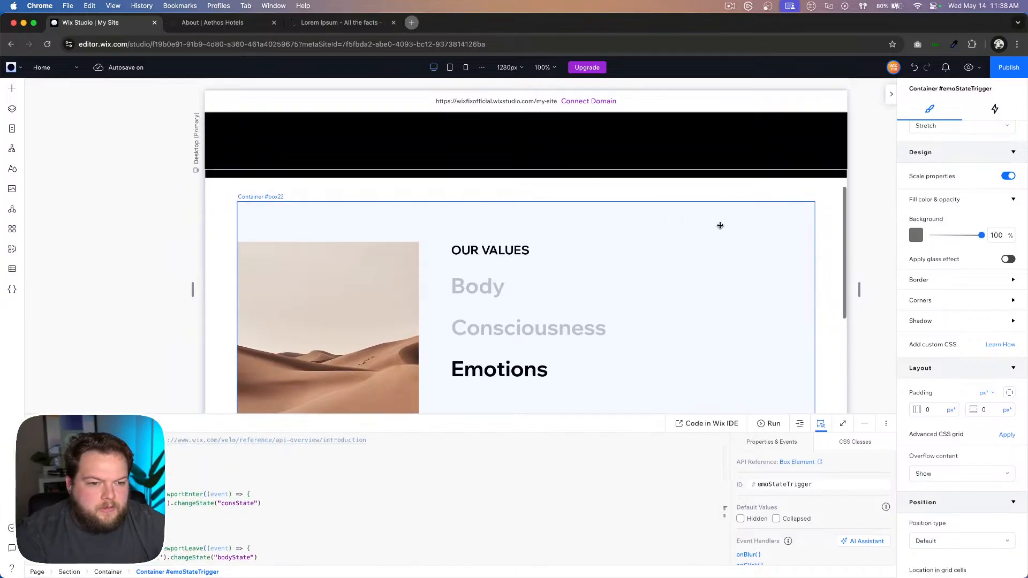
{"action": "left_click", "coordinate": [968, 67]}
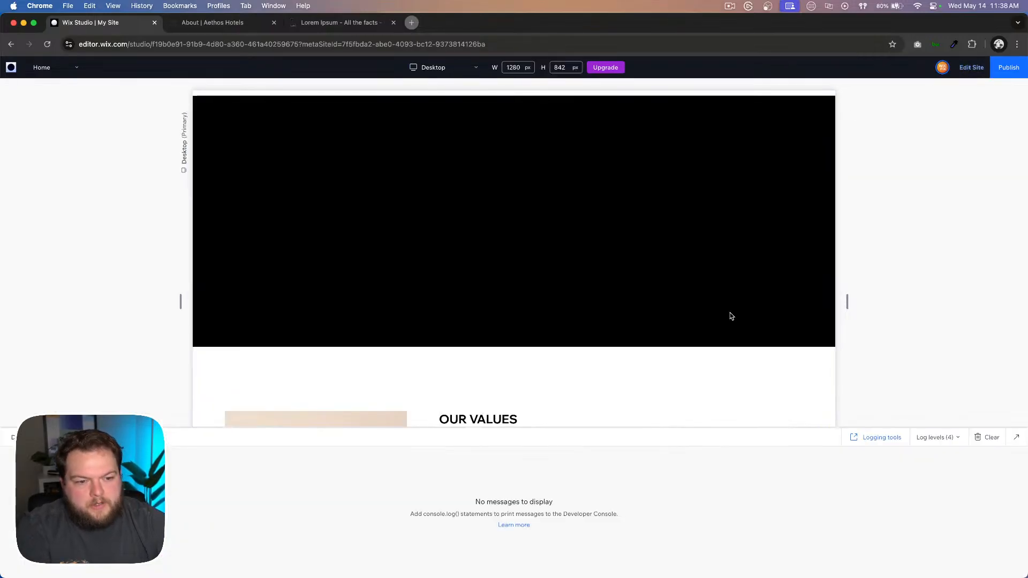
{"action": "scroll", "coordinate": [808, 302], "scroll_direction": "down", "scroll_amount": 2}
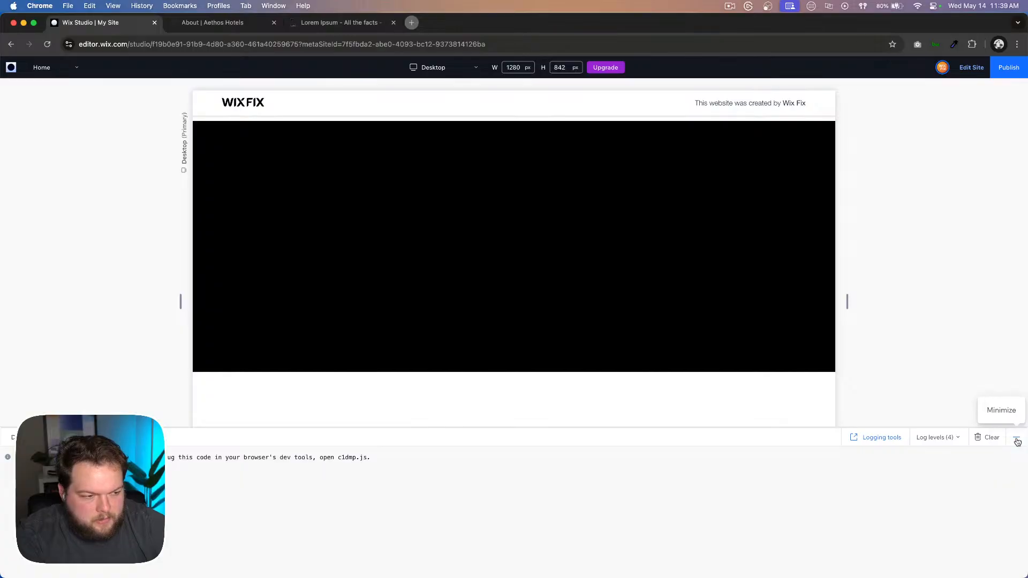
{"action": "left_click", "coordinate": [1018, 438]}
{"action": "scroll", "coordinate": [886, 309], "scroll_direction": "down", "scroll_amount": 5}
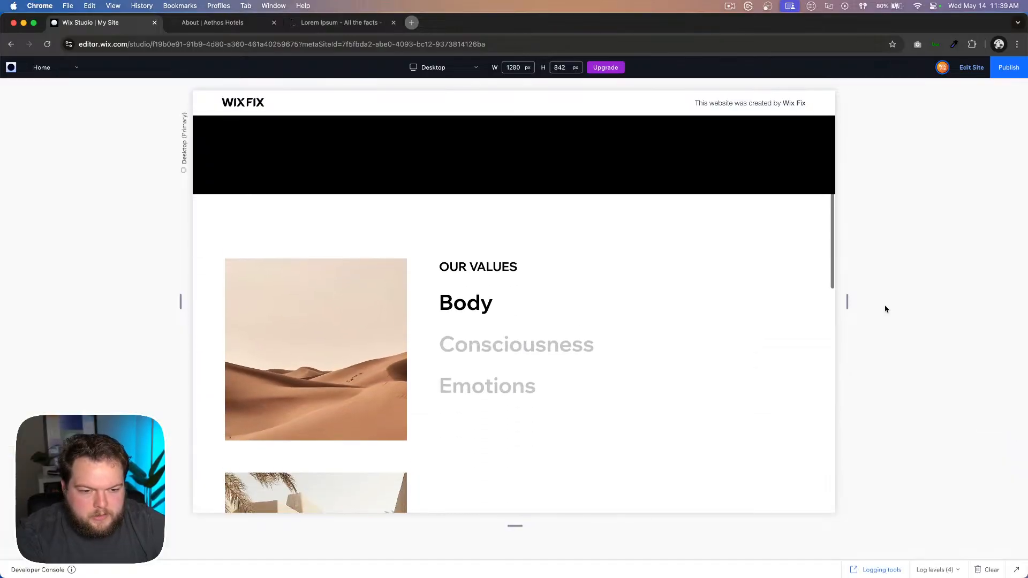
{"action": "scroll", "coordinate": [885, 309], "scroll_direction": "down", "scroll_amount": 5}
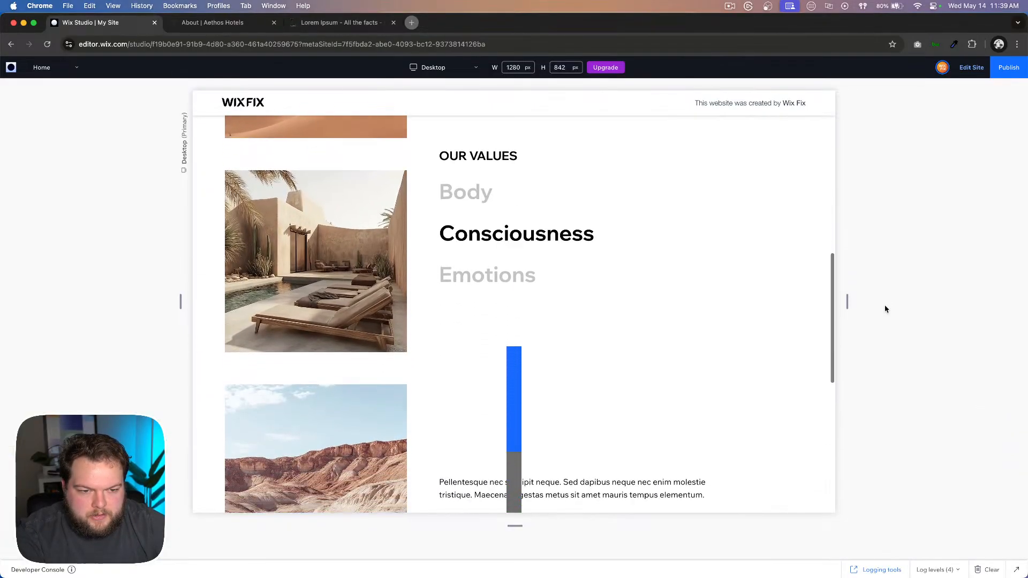
{"action": "scroll", "coordinate": [886, 308], "scroll_direction": "down", "scroll_amount": 5}
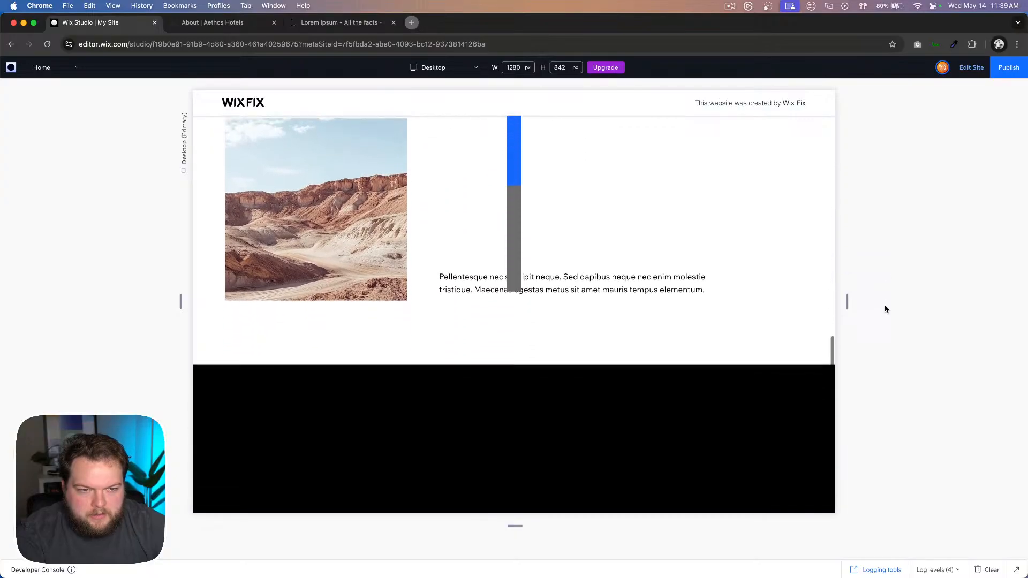
{"action": "scroll", "coordinate": [886, 309], "scroll_direction": "down", "scroll_amount": 1}
{"action": "scroll", "coordinate": [886, 309], "scroll_direction": "up", "scroll_amount": 5}
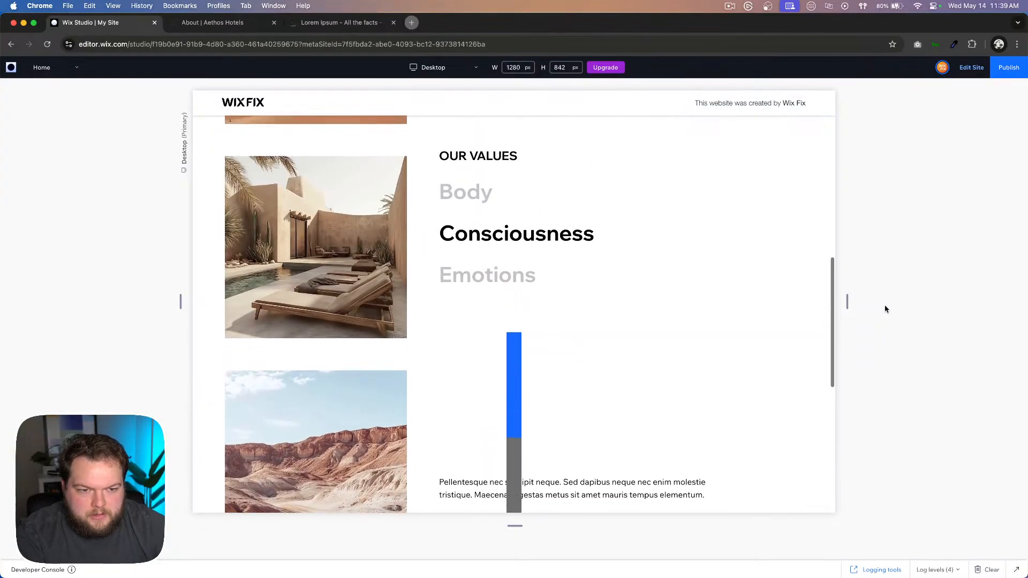
{"action": "scroll", "coordinate": [886, 309], "scroll_direction": "down", "scroll_amount": 1}
{"action": "scroll", "coordinate": [886, 309], "scroll_direction": "down", "scroll_amount": 1}
{"action": "scroll", "coordinate": [885, 309], "scroll_direction": "up", "scroll_amount": 1}
{"action": "scroll", "coordinate": [886, 309], "scroll_direction": "down", "scroll_amount": 5}
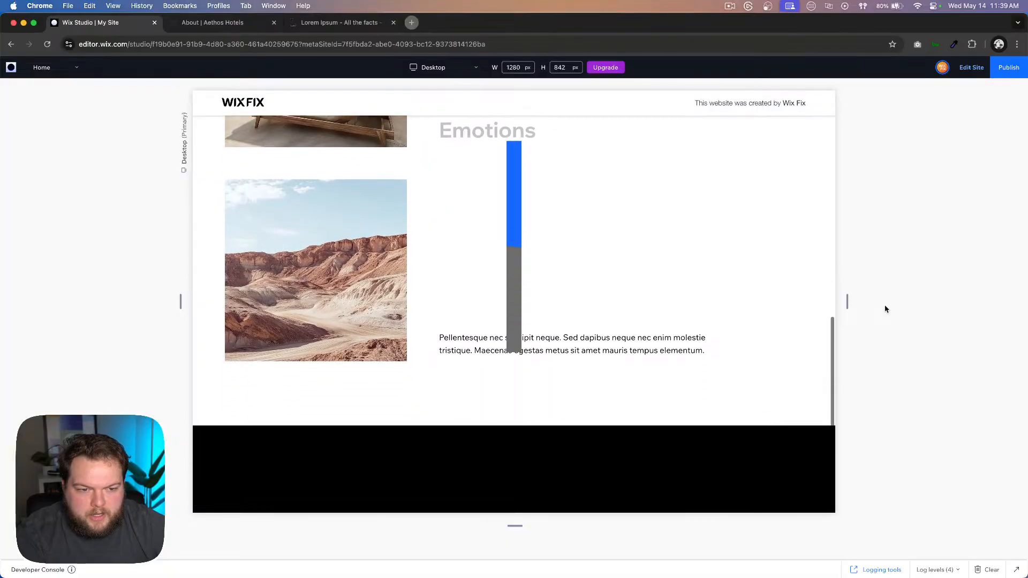
{"action": "scroll", "coordinate": [885, 309], "scroll_direction": "up", "scroll_amount": 5}
{"action": "scroll", "coordinate": [886, 309], "scroll_direction": "down", "scroll_amount": 2}
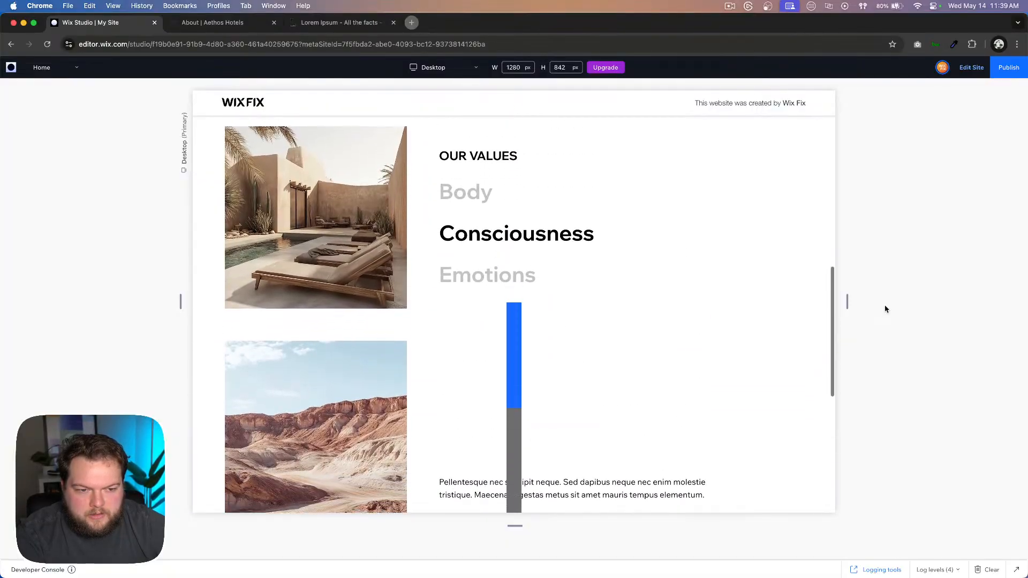
{"action": "scroll", "coordinate": [885, 307], "scroll_direction": "up", "scroll_amount": 2}
{"action": "scroll", "coordinate": [885, 307], "scroll_direction": "down", "scroll_amount": 2}
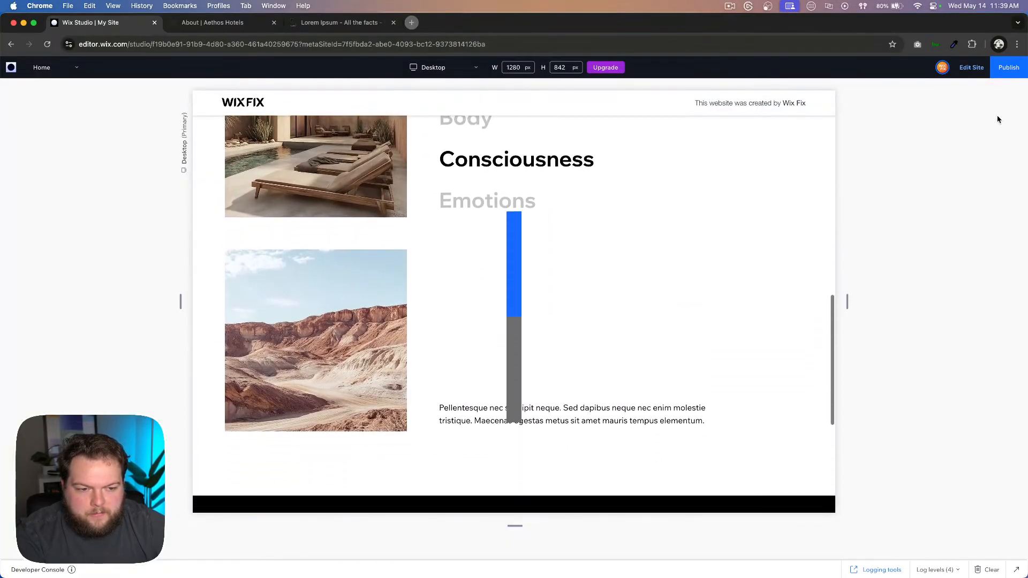
{"action": "left_click", "coordinate": [973, 67]}
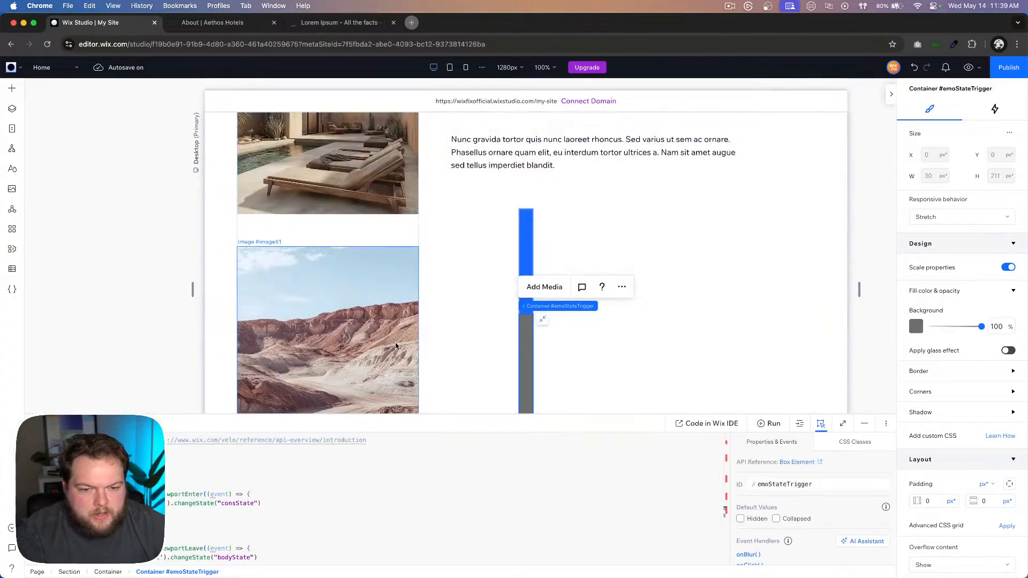
Step: Set the bottom margin of the parent trigger container #box1 to 100 vh
{"action": "scroll", "coordinate": [395, 345], "scroll_direction": "down", "scroll_amount": 2}
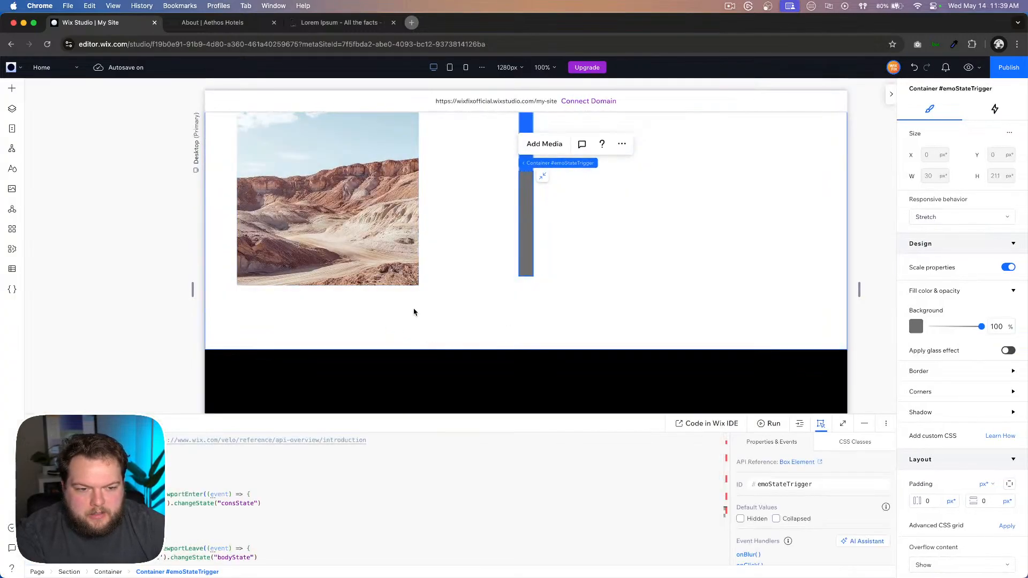
{"action": "mouse_move", "coordinate": [583, 165]}
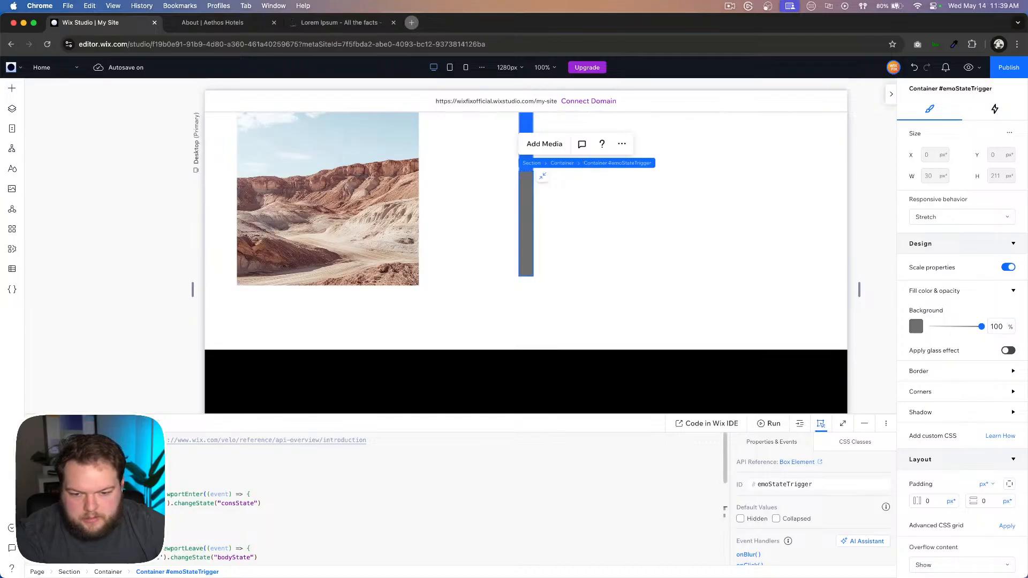
{"action": "left_click", "coordinate": [562, 164]}
{"action": "scroll", "coordinate": [930, 446], "scroll_direction": "down", "scroll_amount": 5}
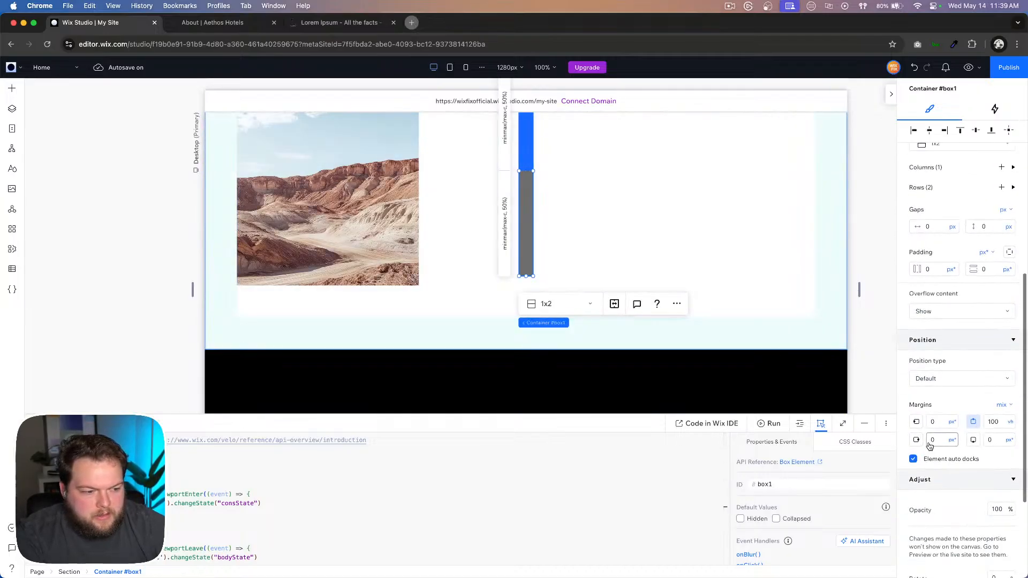
{"action": "left_click", "coordinate": [994, 440]}
{"action": "type", "text": "100 vh"}
{"action": "key", "text": "Return"}
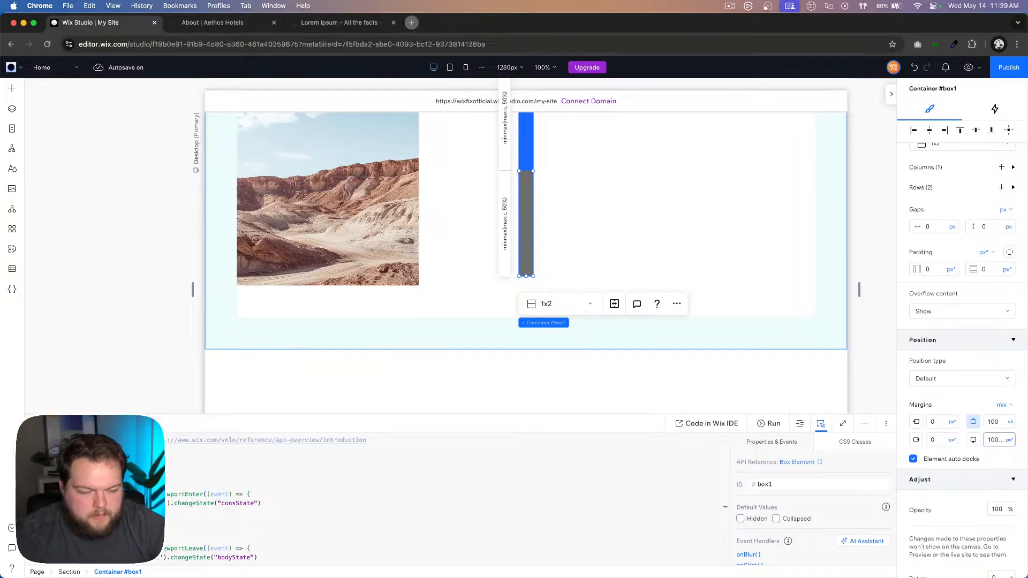
Step: Preview the page and check how the highlighted value responds to the blue and grey triggers when scrolling down and back up
{"action": "scroll", "coordinate": [671, 263], "scroll_direction": "up", "scroll_amount": 4}
{"action": "scroll", "coordinate": [671, 263], "scroll_direction": "up", "scroll_amount": 3}
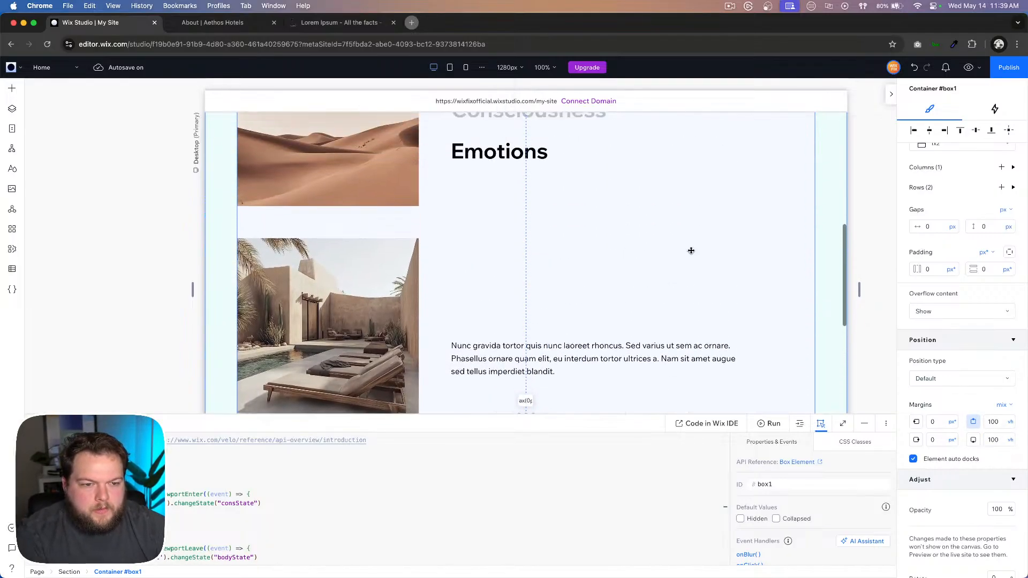
{"action": "left_click", "coordinate": [968, 67]}
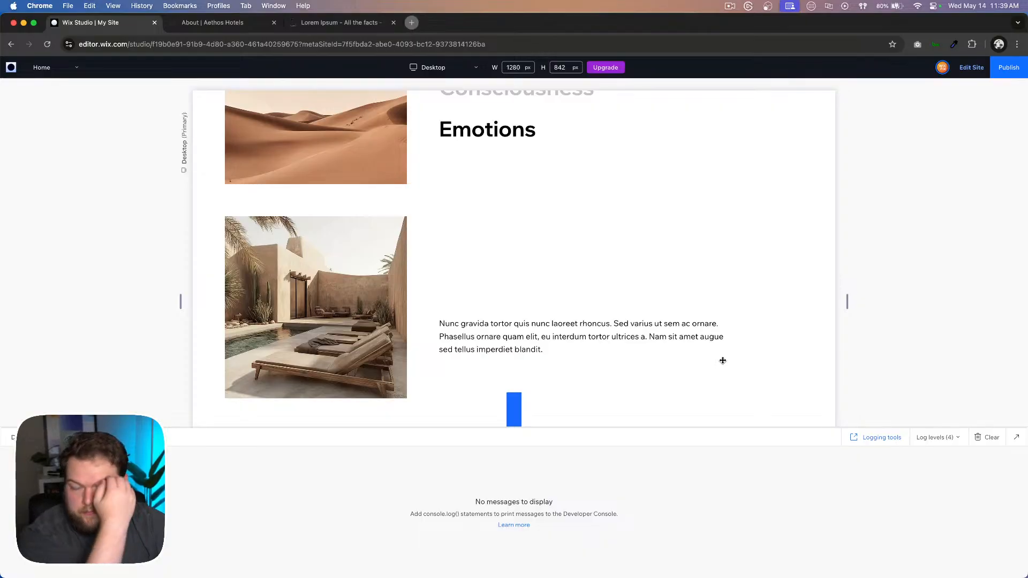
{"action": "scroll", "coordinate": [722, 363], "scroll_direction": "down", "scroll_amount": 10}
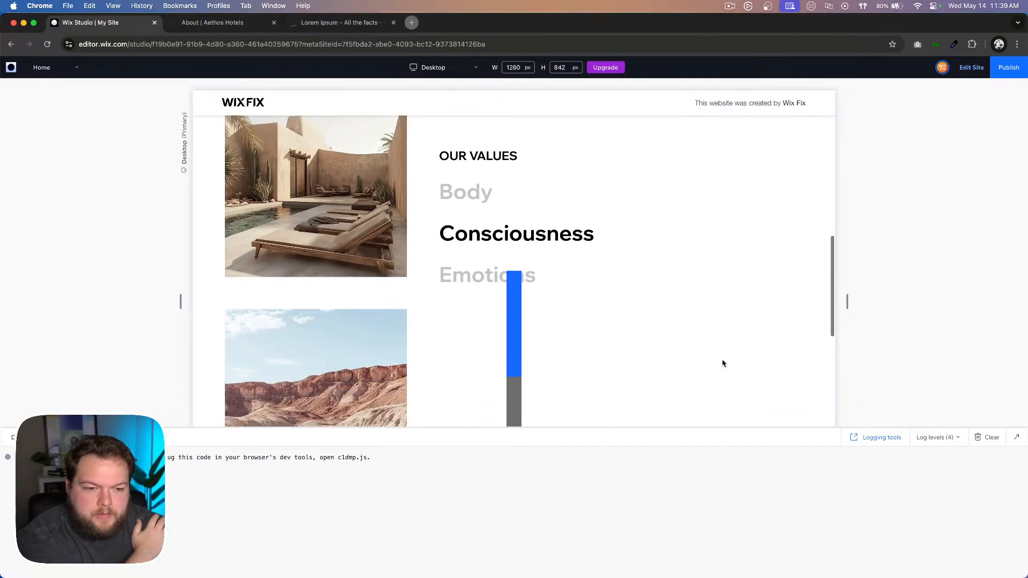
{"action": "scroll", "coordinate": [722, 364], "scroll_direction": "down", "scroll_amount": 5}
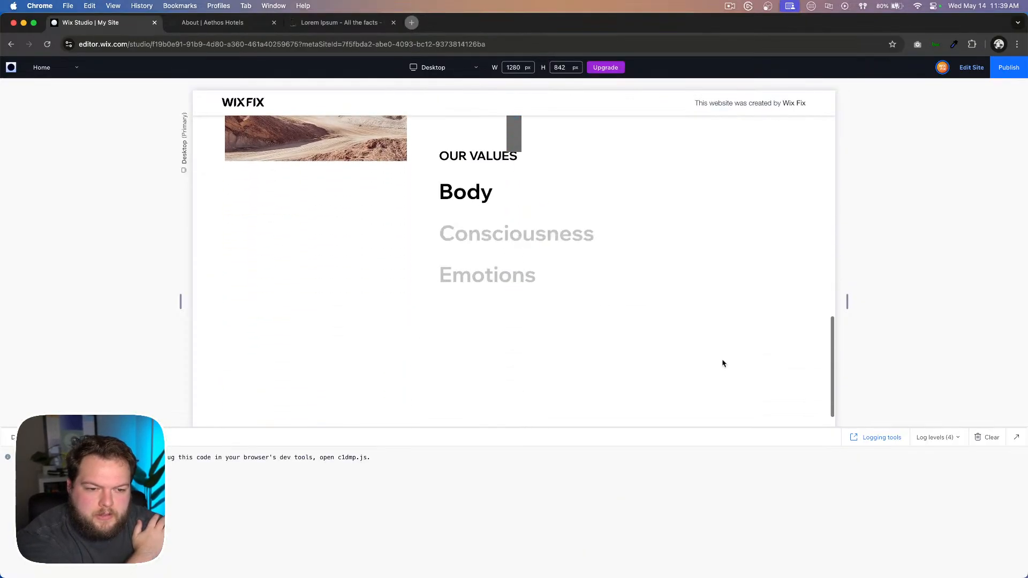
{"action": "scroll", "coordinate": [722, 364], "scroll_direction": "up", "scroll_amount": 5}
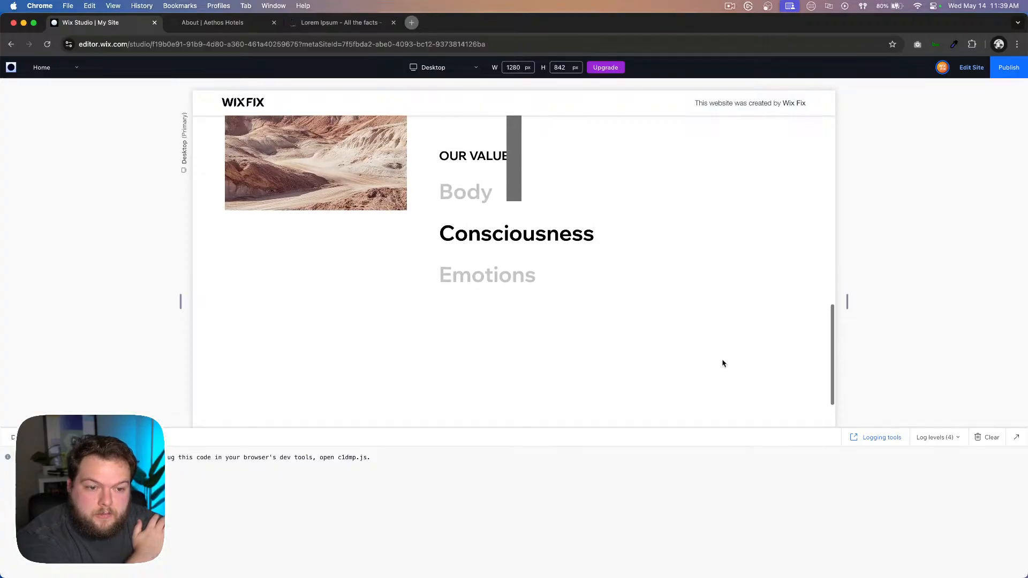
{"action": "scroll", "coordinate": [723, 364], "scroll_direction": "down", "scroll_amount": 5}
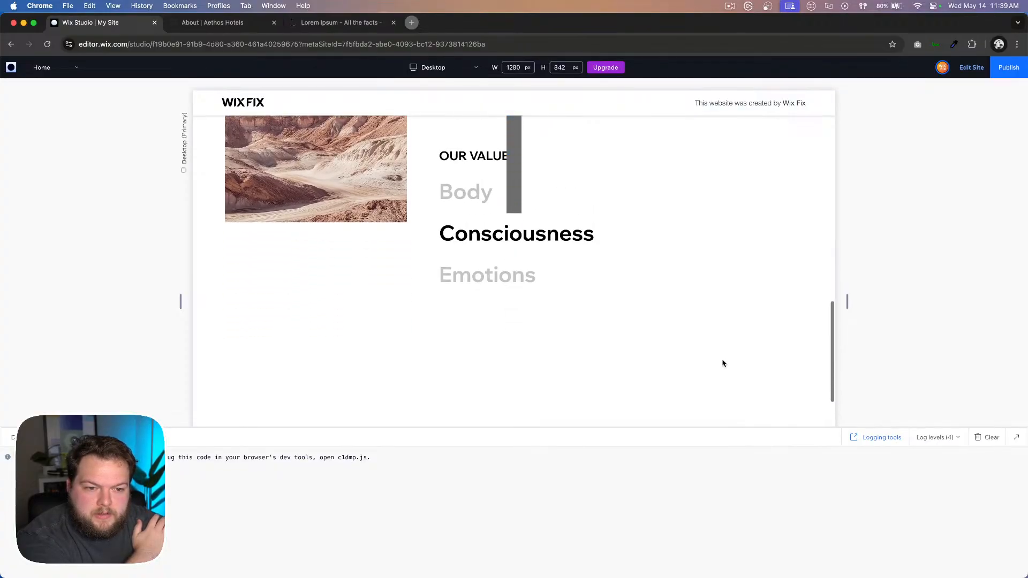
{"action": "scroll", "coordinate": [722, 364], "scroll_direction": "up", "scroll_amount": 2}
{"action": "scroll", "coordinate": [722, 364], "scroll_direction": "down", "scroll_amount": 4}
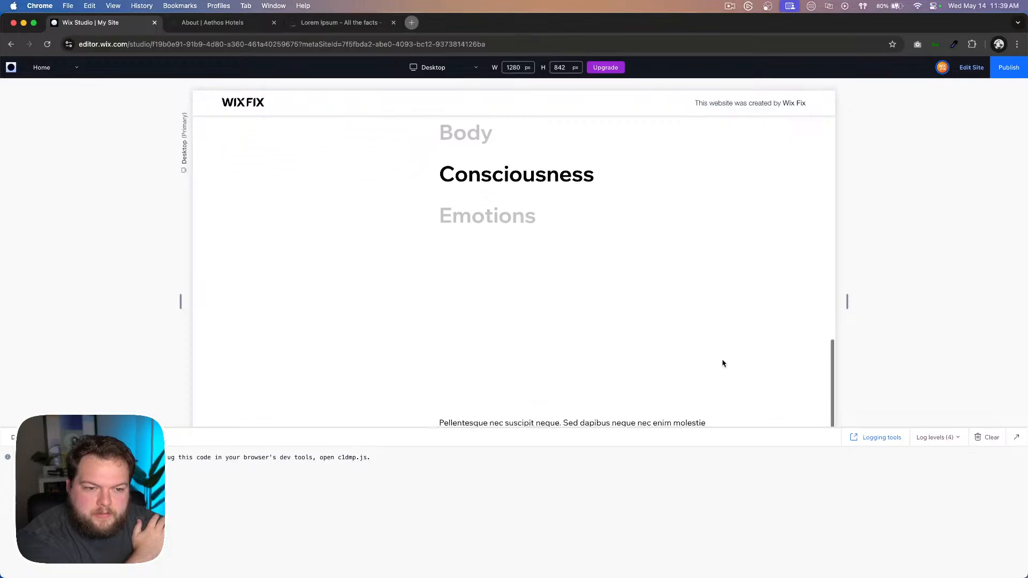
{"action": "scroll", "coordinate": [722, 364], "scroll_direction": "up", "scroll_amount": 3}
{"action": "scroll", "coordinate": [722, 364], "scroll_direction": "up", "scroll_amount": 5}
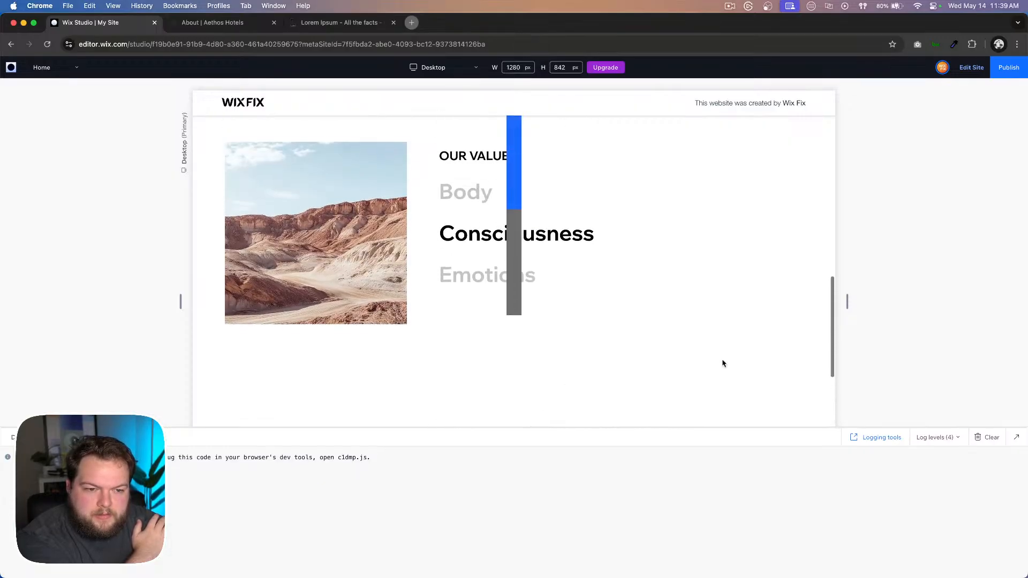
{"action": "scroll", "coordinate": [722, 363], "scroll_direction": "down", "scroll_amount": 6}
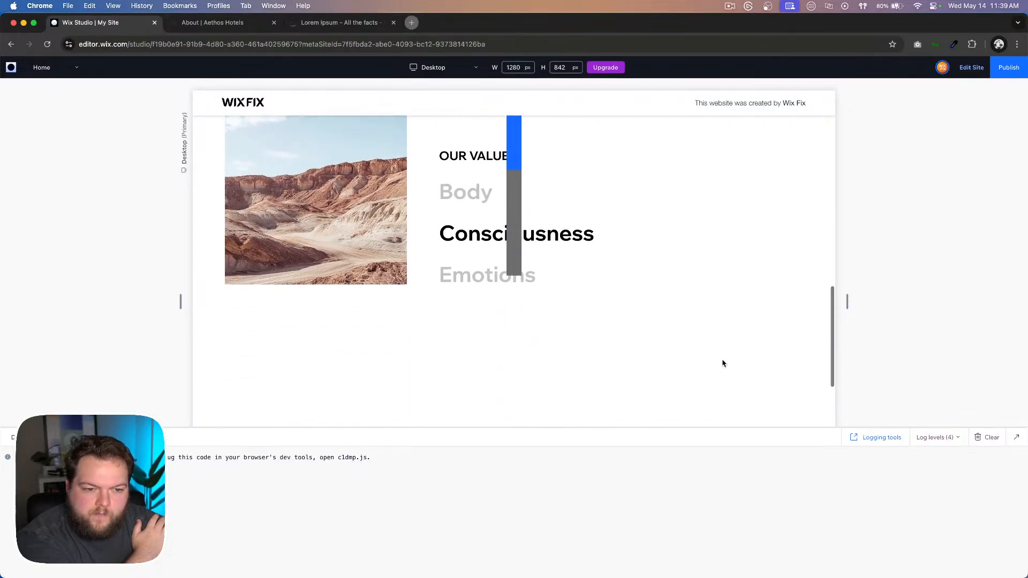
{"action": "scroll", "coordinate": [722, 363], "scroll_direction": "down", "scroll_amount": 5}
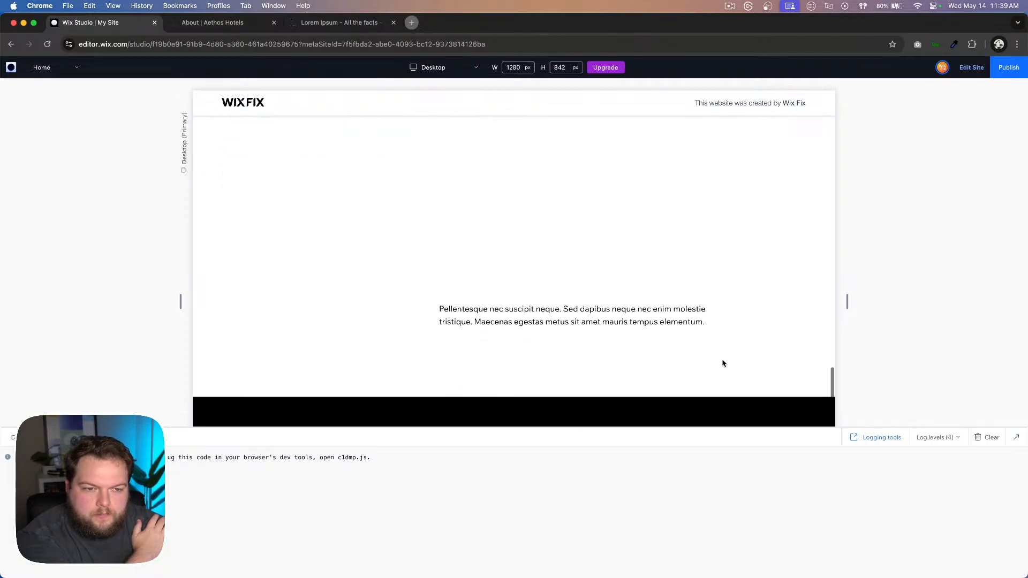
{"action": "scroll", "coordinate": [722, 364], "scroll_direction": "up", "scroll_amount": 4}
{"action": "scroll", "coordinate": [723, 364], "scroll_direction": "up", "scroll_amount": 6}
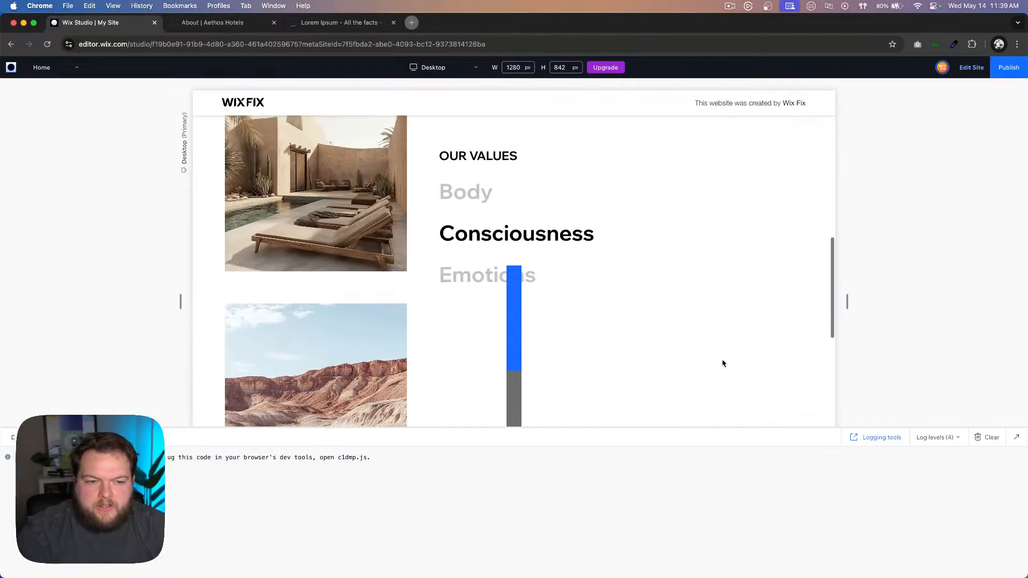
{"action": "scroll", "coordinate": [722, 363], "scroll_direction": "up", "scroll_amount": 2}
{"action": "scroll", "coordinate": [723, 364], "scroll_direction": "down", "scroll_amount": 3}
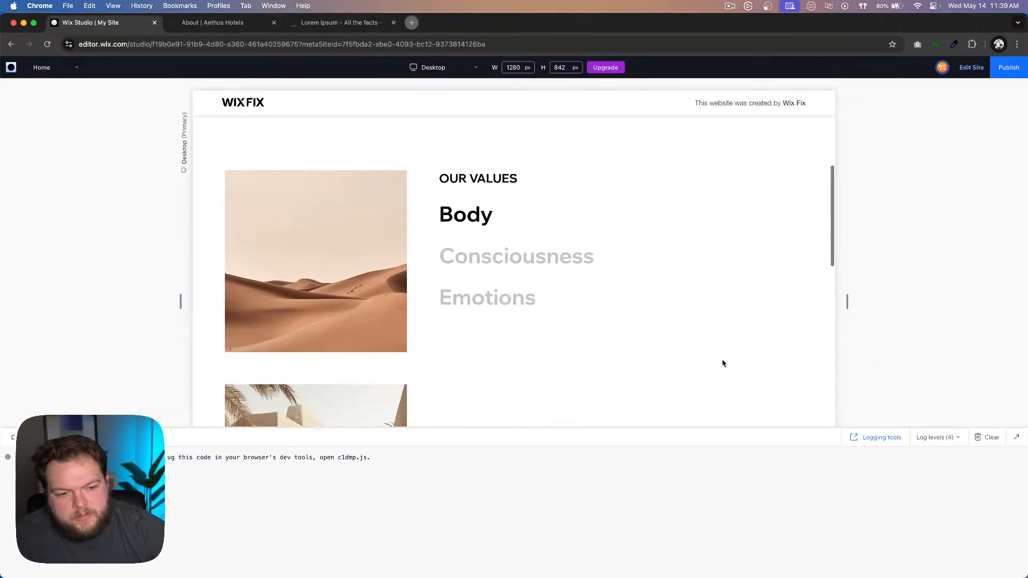
{"action": "scroll", "coordinate": [722, 363], "scroll_direction": "up", "scroll_amount": 2}
{"action": "scroll", "coordinate": [723, 363], "scroll_direction": "down", "scroll_amount": 3}
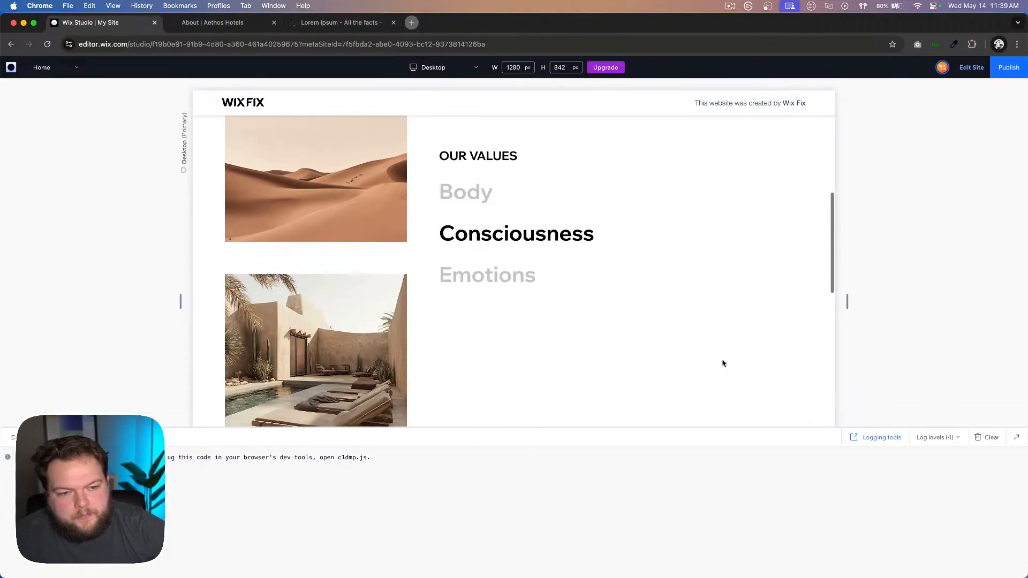
{"action": "scroll", "coordinate": [722, 364], "scroll_direction": "down", "scroll_amount": 5}
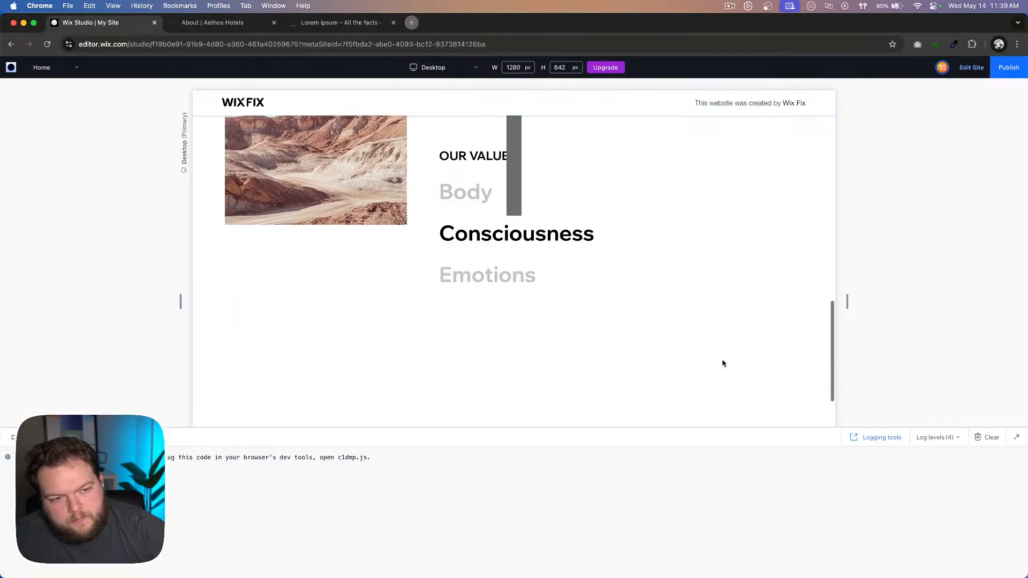
{"action": "scroll", "coordinate": [722, 360], "scroll_direction": "up", "scroll_amount": 5}
{"action": "scroll", "coordinate": [763, 313], "scroll_direction": "up", "scroll_amount": 3}
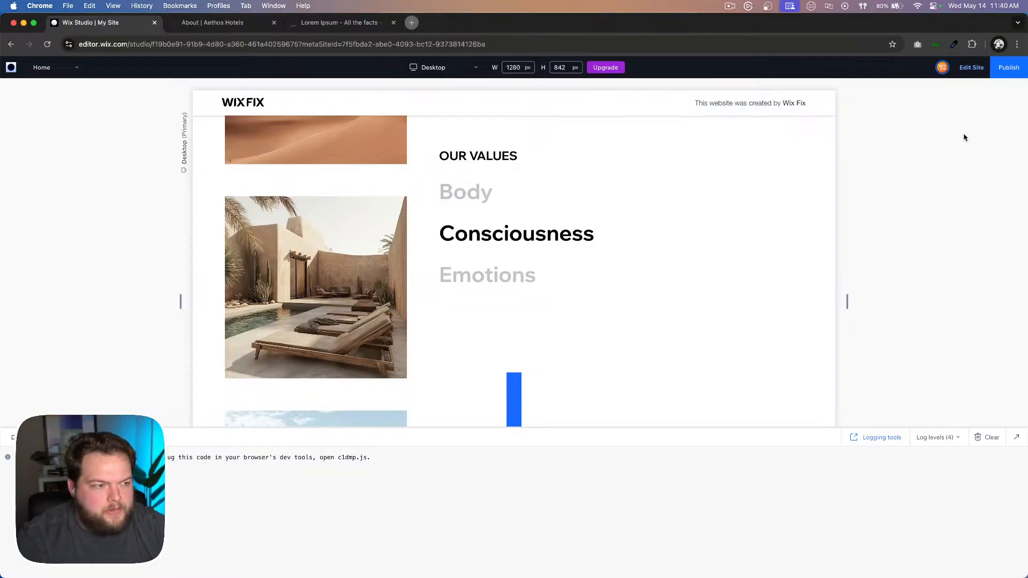
{"action": "left_click", "coordinate": [971, 67]}
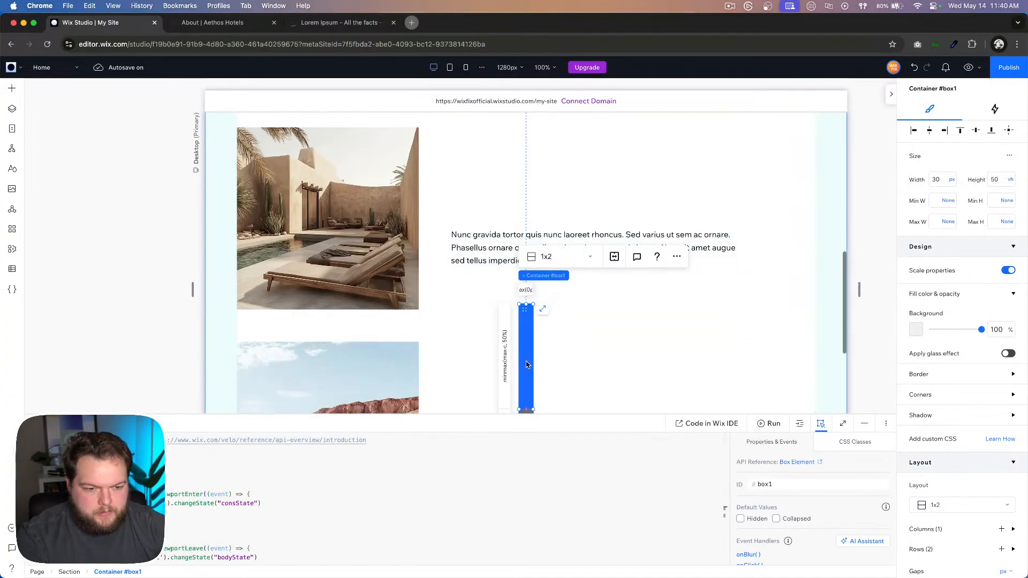
Step: Change the parent trigger container #box1 to a custom layout of 1 column and 3 rows
{"action": "scroll", "coordinate": [525, 364], "scroll_direction": "down", "scroll_amount": 2}
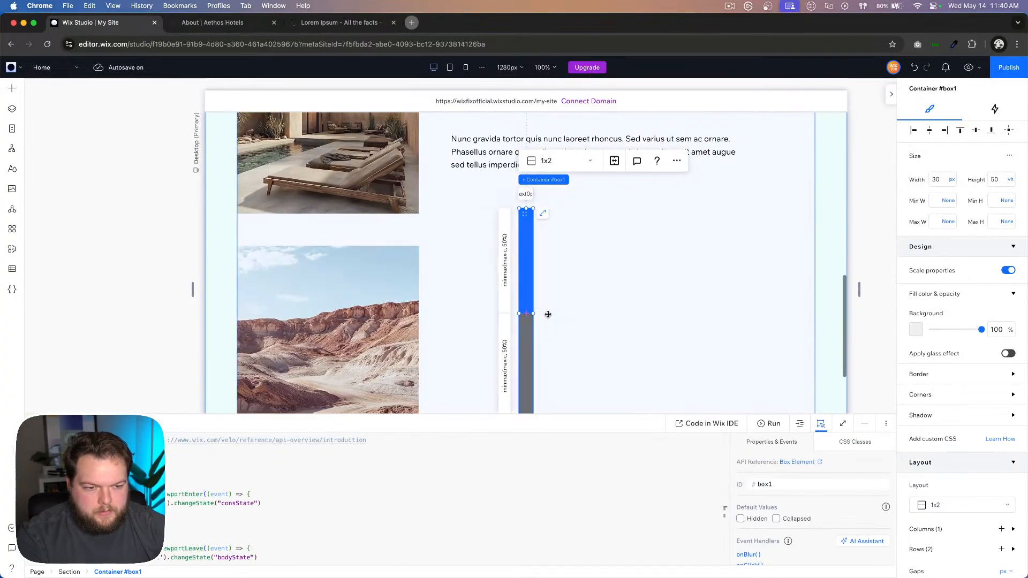
{"action": "left_click", "coordinate": [564, 161]}
{"action": "left_click", "coordinate": [560, 198]}
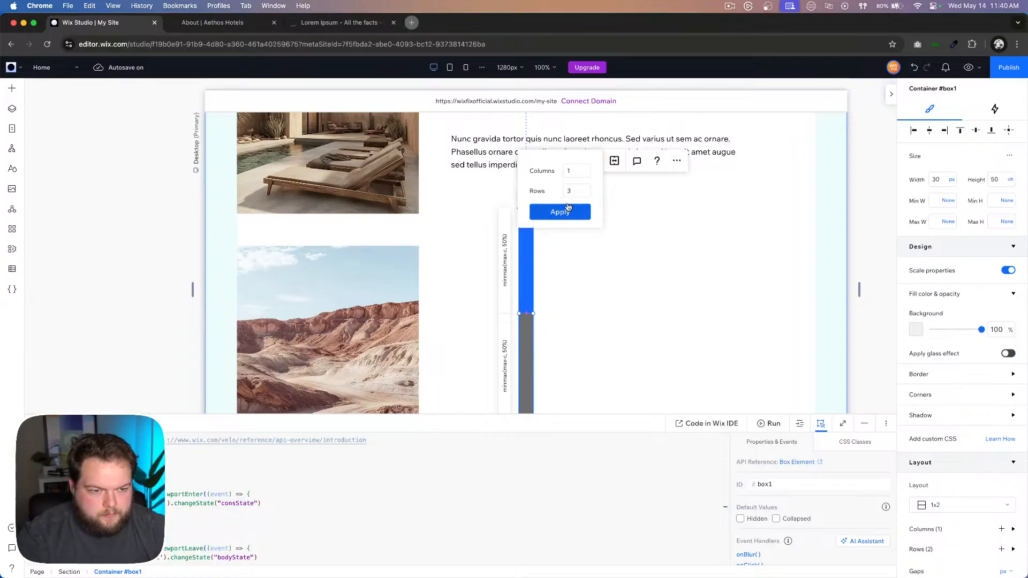
{"action": "left_click", "coordinate": [551, 214]}
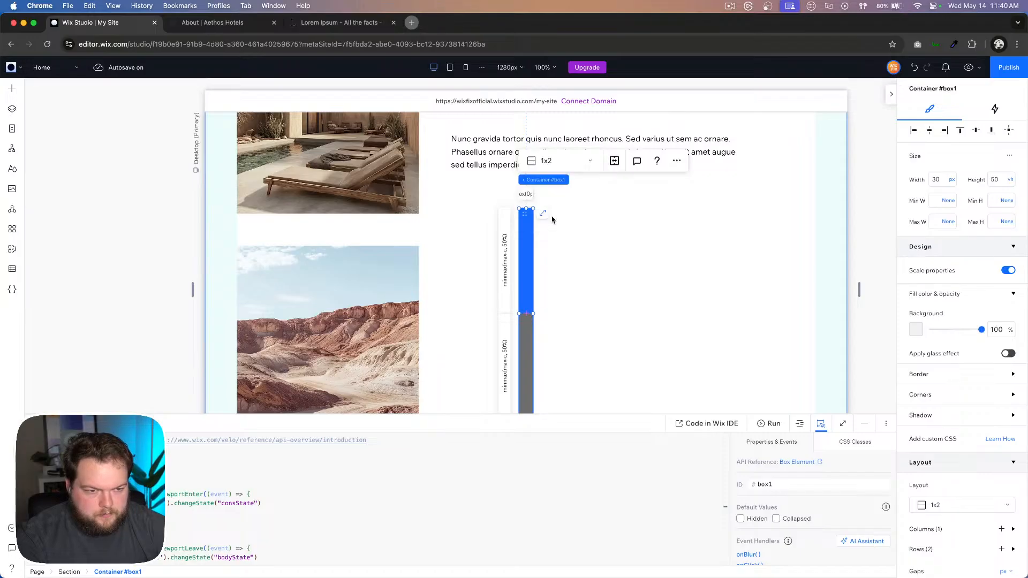
{"action": "scroll", "coordinate": [634, 267], "scroll_direction": "down", "scroll_amount": 2}
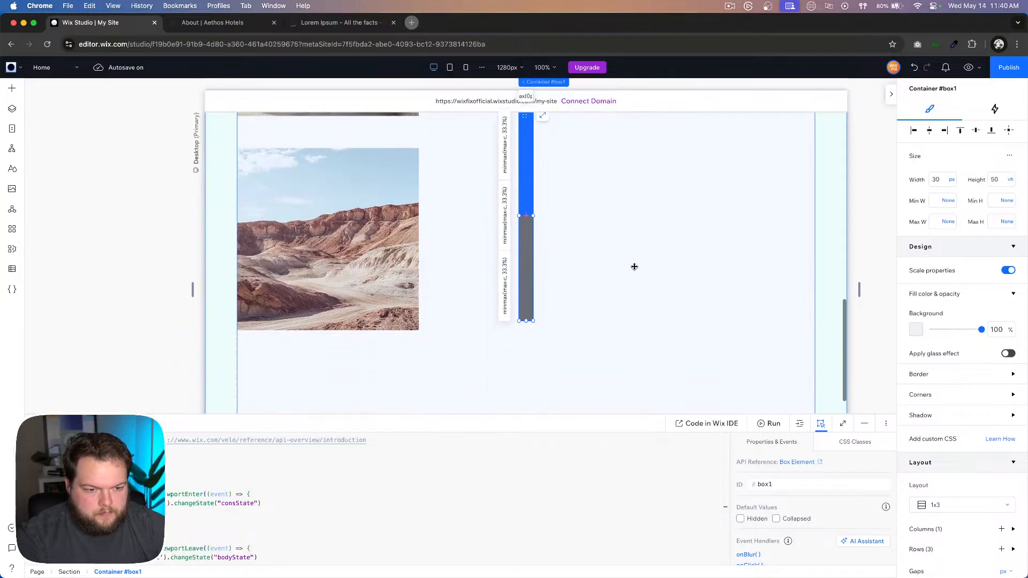
Step: Place the grey emoStateTrigger container in the third grid row and the blue conStateTrigger container in the second
{"action": "left_click", "coordinate": [526, 257]}
{"action": "scroll", "coordinate": [950, 429], "scroll_direction": "down", "scroll_amount": 5}
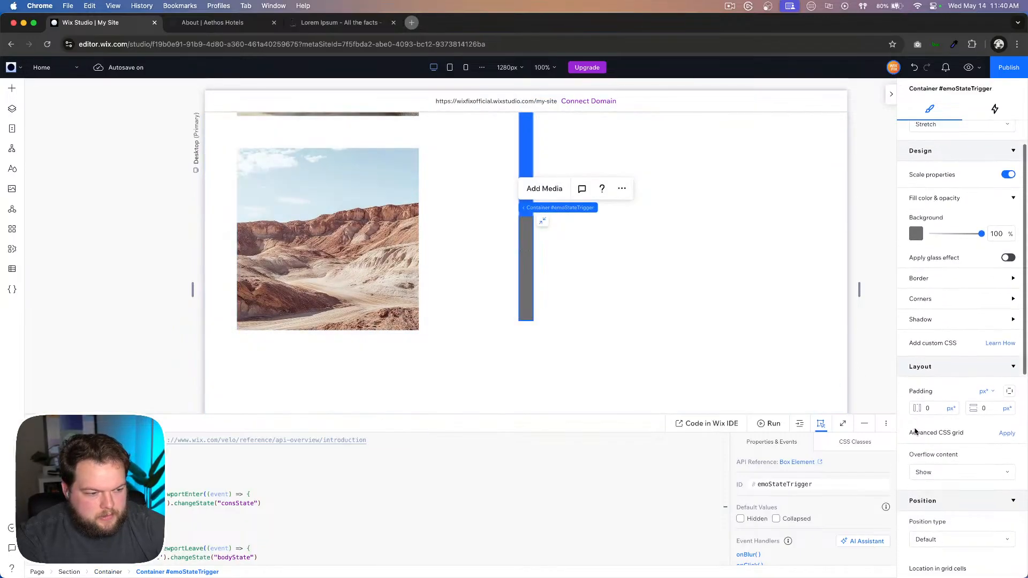
{"action": "left_click", "coordinate": [951, 481]}
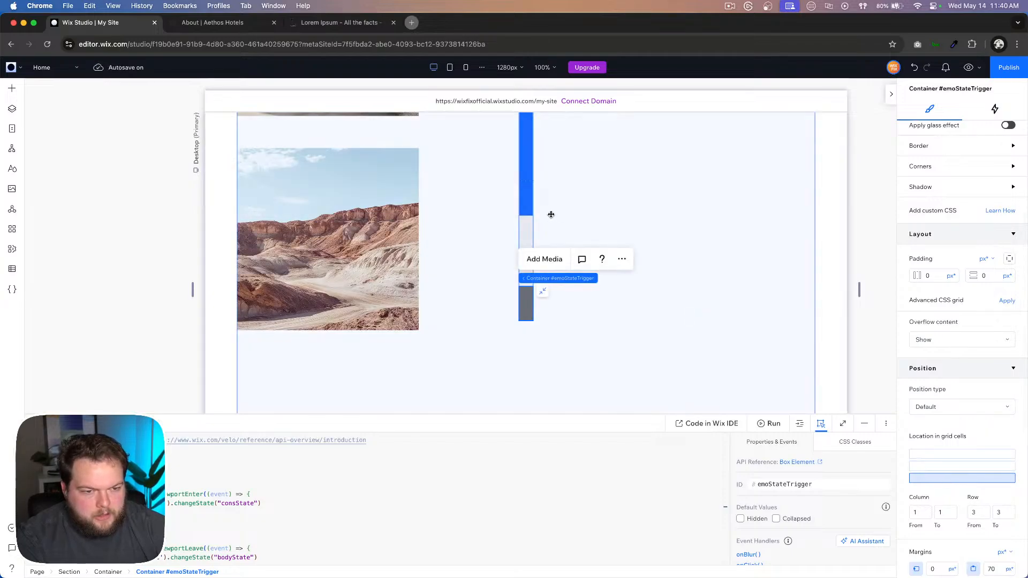
{"action": "left_click", "coordinate": [527, 196]}
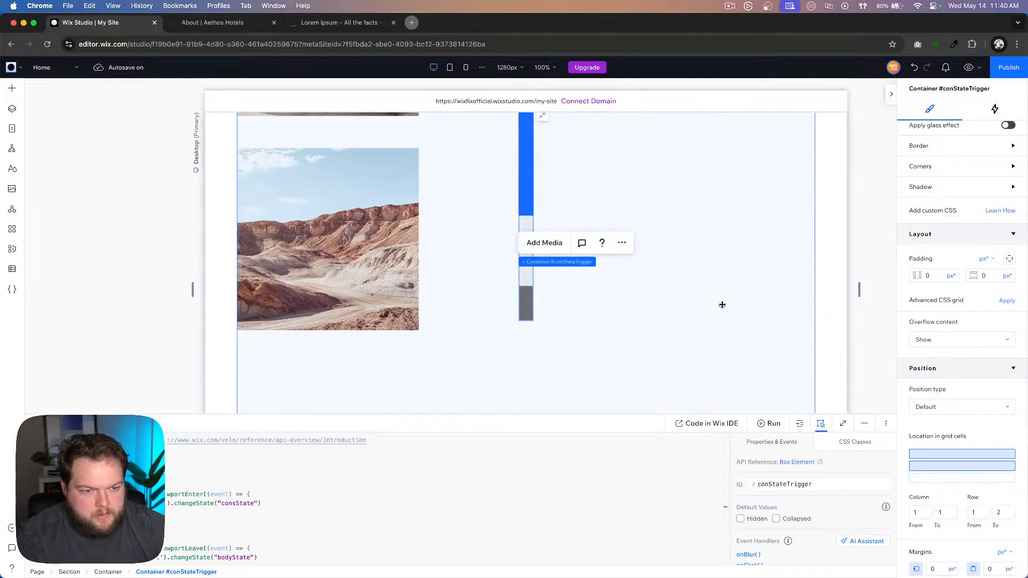
{"action": "left_click", "coordinate": [923, 467]}
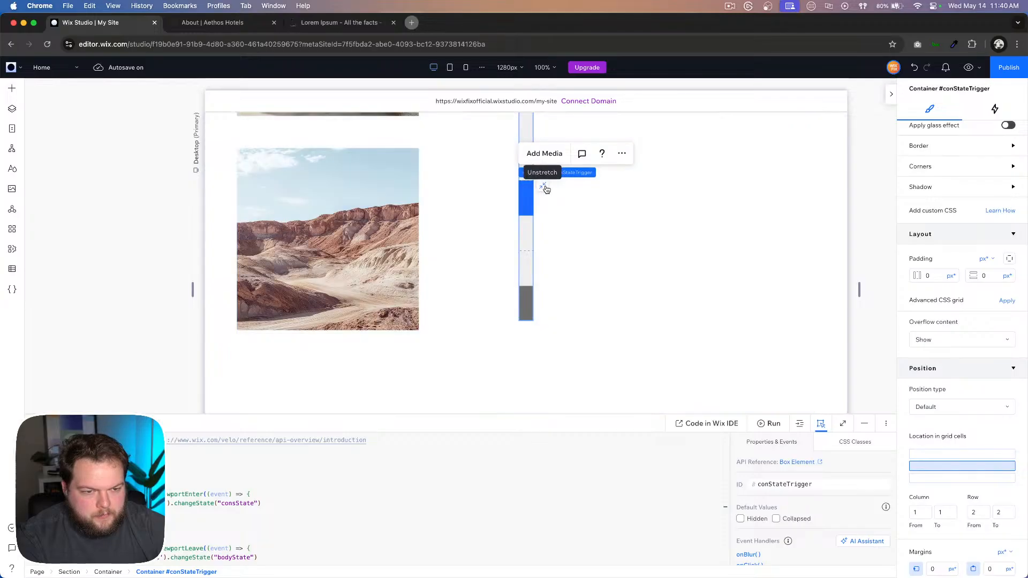
Step: Re-stretch the conStateTrigger and emoStateTrigger containers so each fills its own grid cell
{"action": "left_click", "coordinate": [542, 186]}
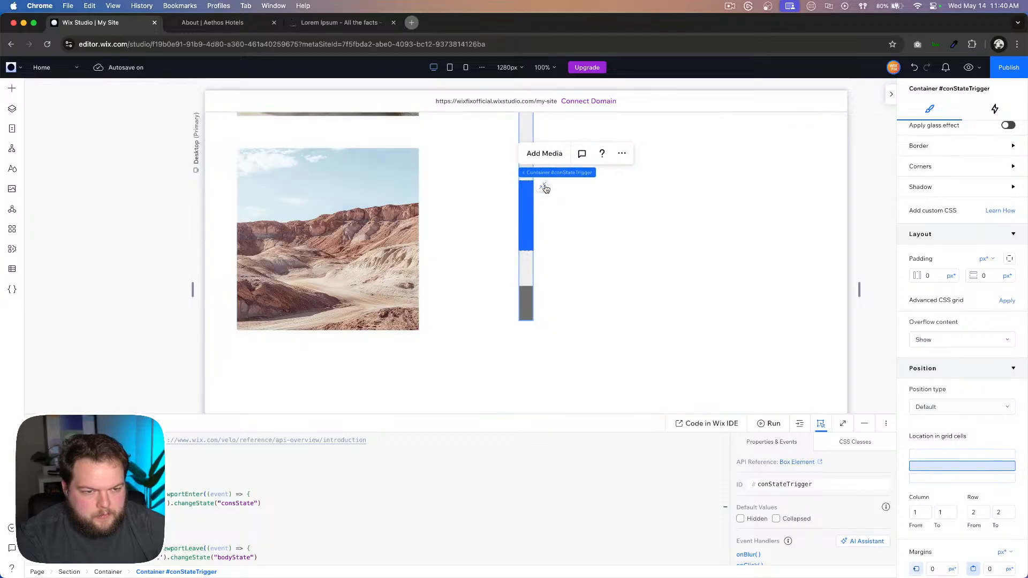
{"action": "left_click", "coordinate": [527, 297]}
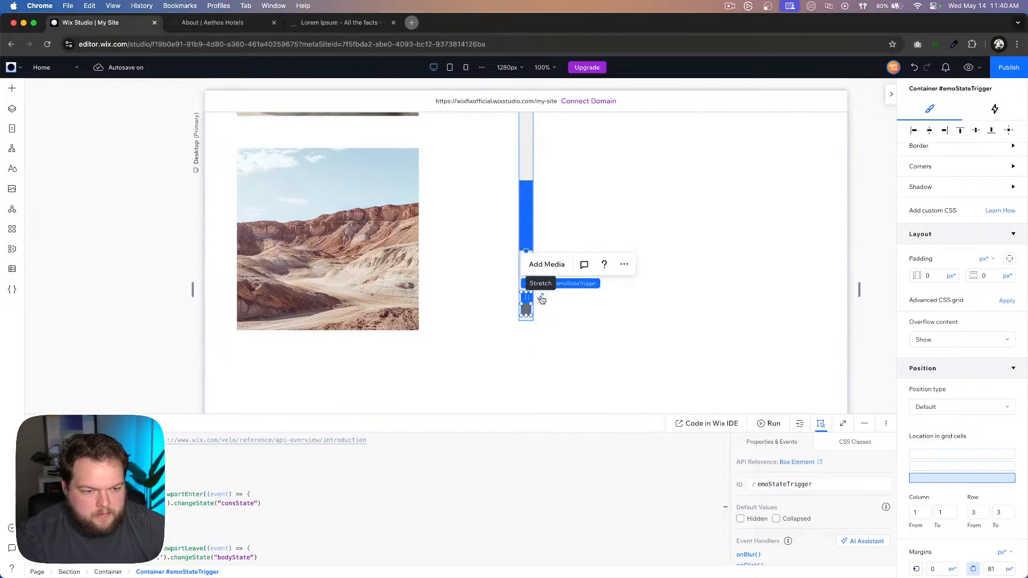
{"action": "left_click", "coordinate": [542, 295]}
Step: Add a new container to the empty first row of the trigger grid and stretch it to fill the cell
{"action": "scroll", "coordinate": [610, 241], "scroll_direction": "up", "scroll_amount": 3}
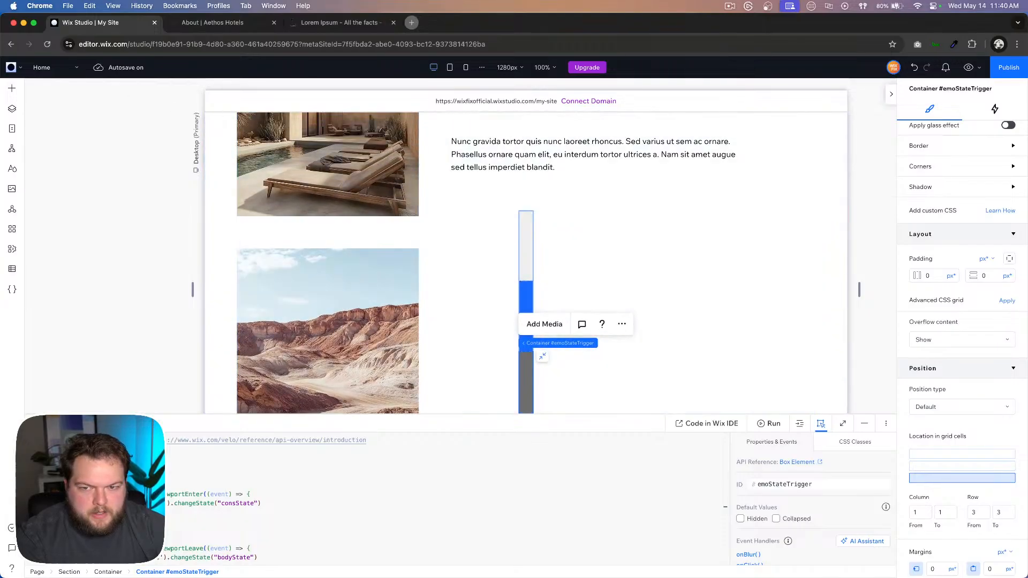
{"action": "left_click", "coordinate": [11, 88]}
{"action": "left_click_drag", "start_coordinate": [206, 212], "coordinate": [526, 244]}
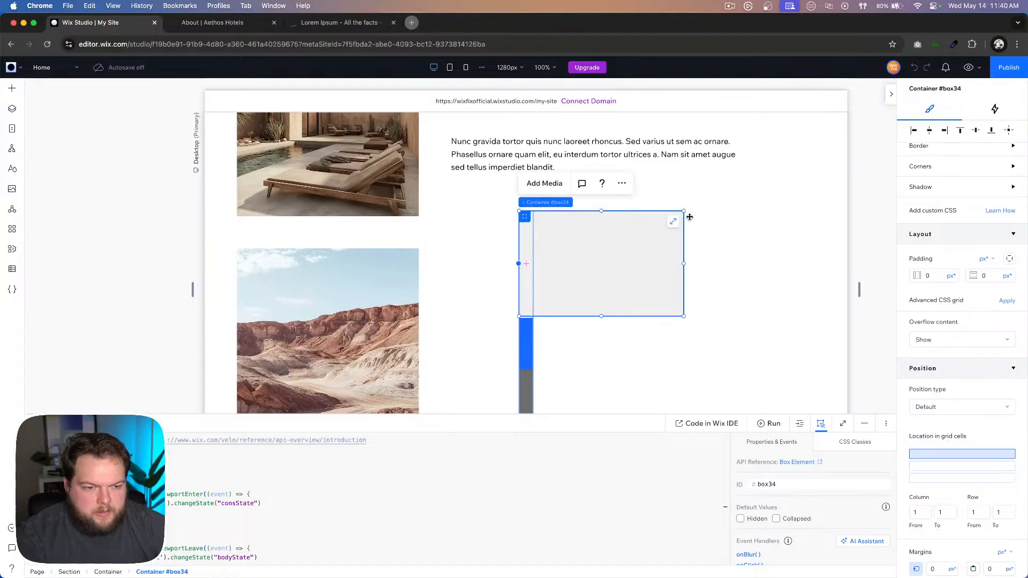
{"action": "left_click", "coordinate": [674, 223]}
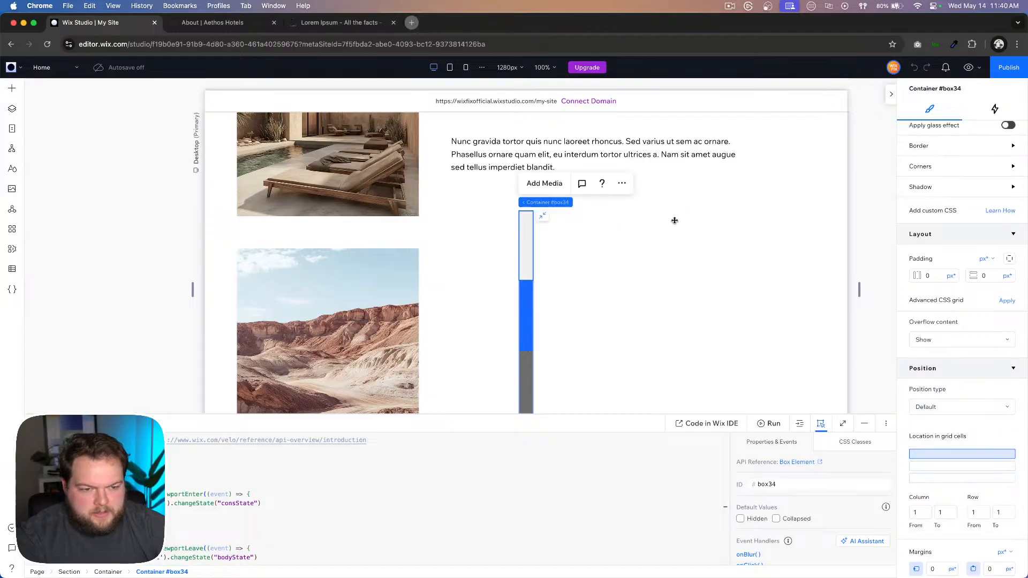
Step: Set the new first-row container's ID to bodyStateTrigger
{"action": "left_click", "coordinate": [783, 486]}
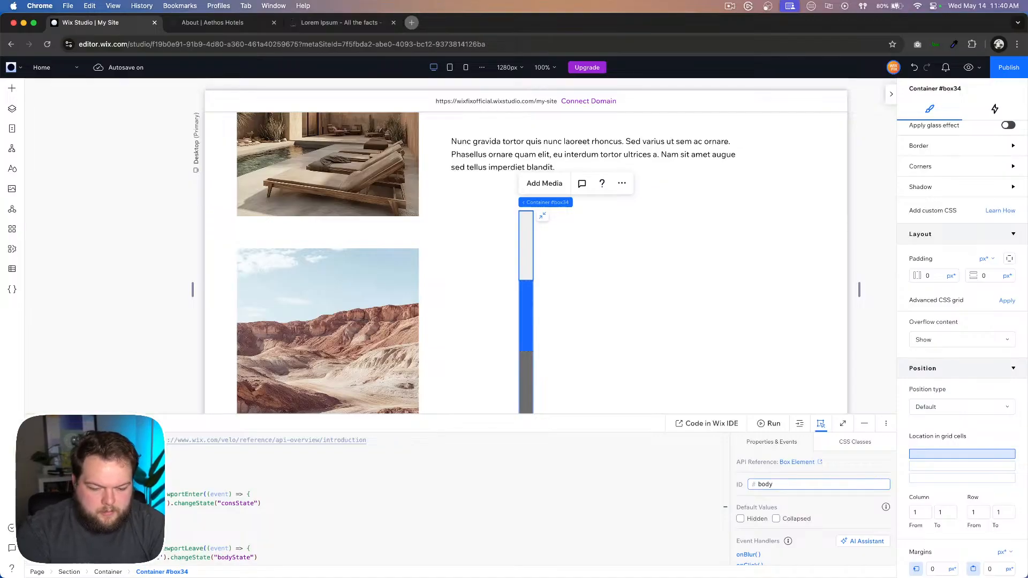
{"action": "type", "text": "bodyState"}
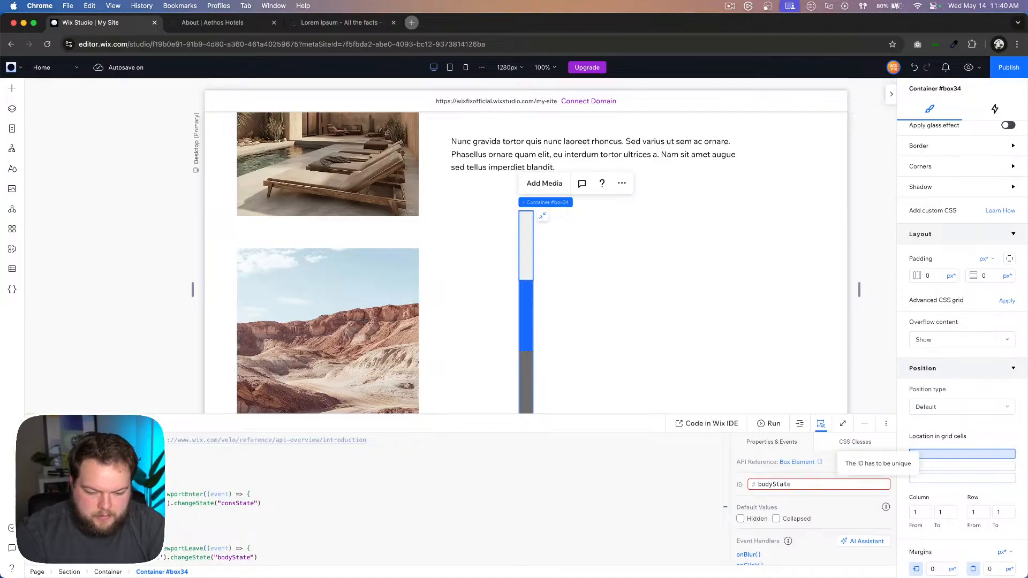
{"action": "type", "text": "Trigger"}
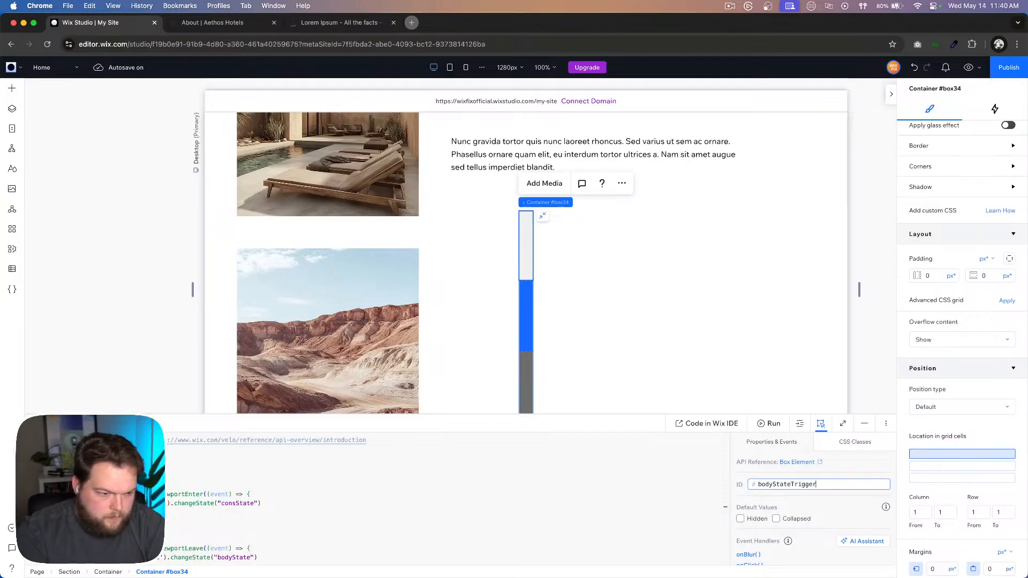
{"action": "key", "text": "Return"}
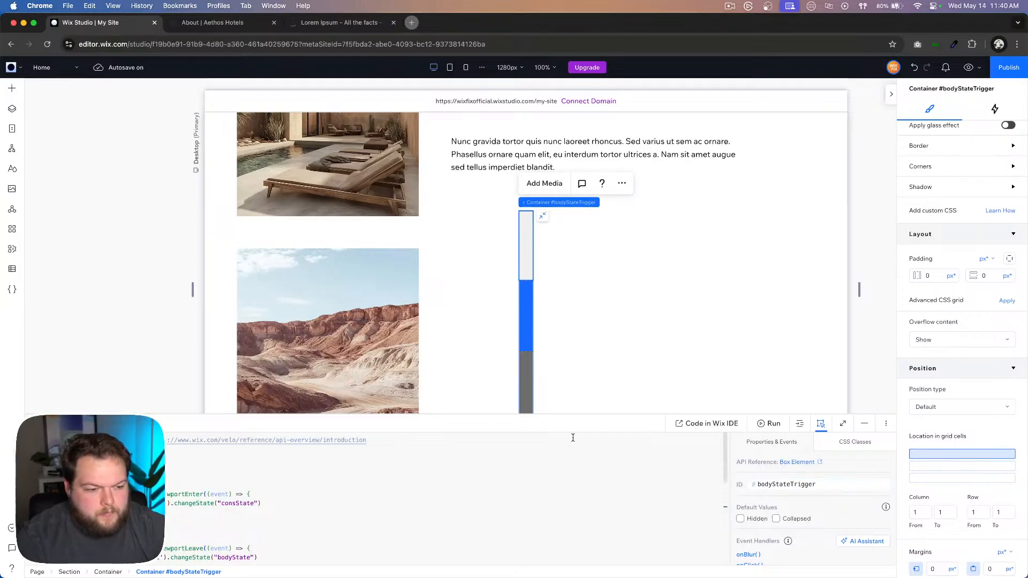
Step: Delete the viewport-leave handler that changes the state to bodyState from the page code, along with its leftover blank lines
{"action": "scroll", "coordinate": [334, 506], "scroll_direction": "down", "scroll_amount": 2}
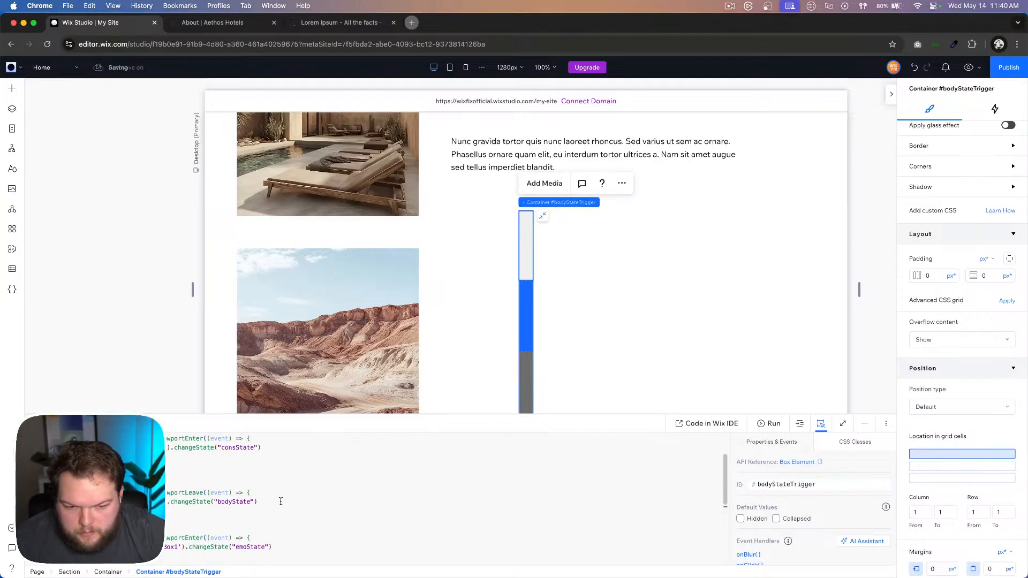
{"action": "scroll", "coordinate": [107, 514], "scroll_direction": "up", "scroll_amount": 1}
{"action": "left_click_drag", "start_coordinate": [72, 521], "coordinate": [63, 504]}
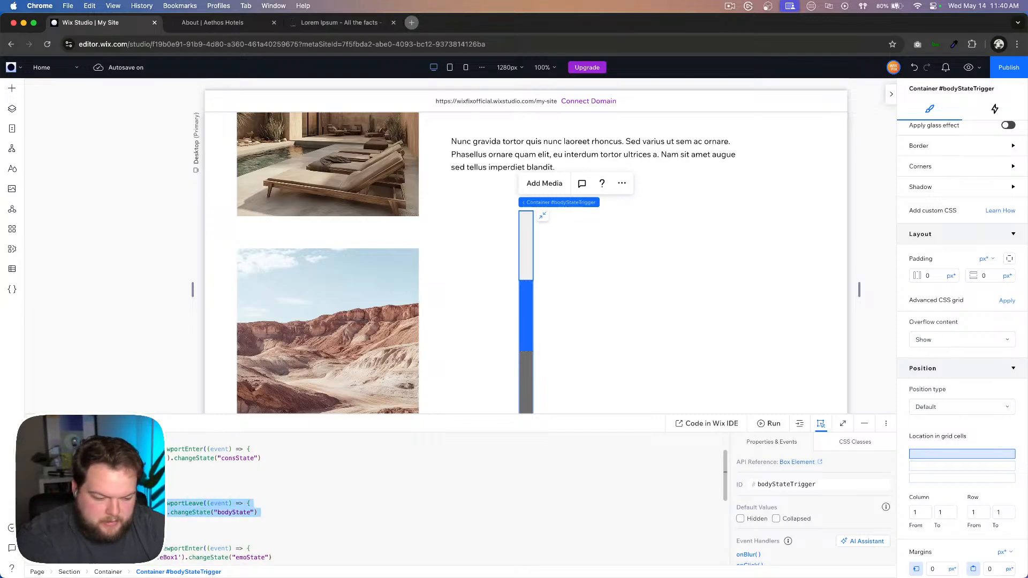
{"action": "key", "text": "BackSpace"}
{"action": "key", "text": "BackSpace"}
{"action": "key", "text": "BackSpace"}
{"action": "key", "text": "BackSpace"}
Step: Delete the viewport-leave handler that changes the state to consState at the end of the page code
{"action": "scroll", "coordinate": [334, 504], "scroll_direction": "down", "scroll_amount": 3}
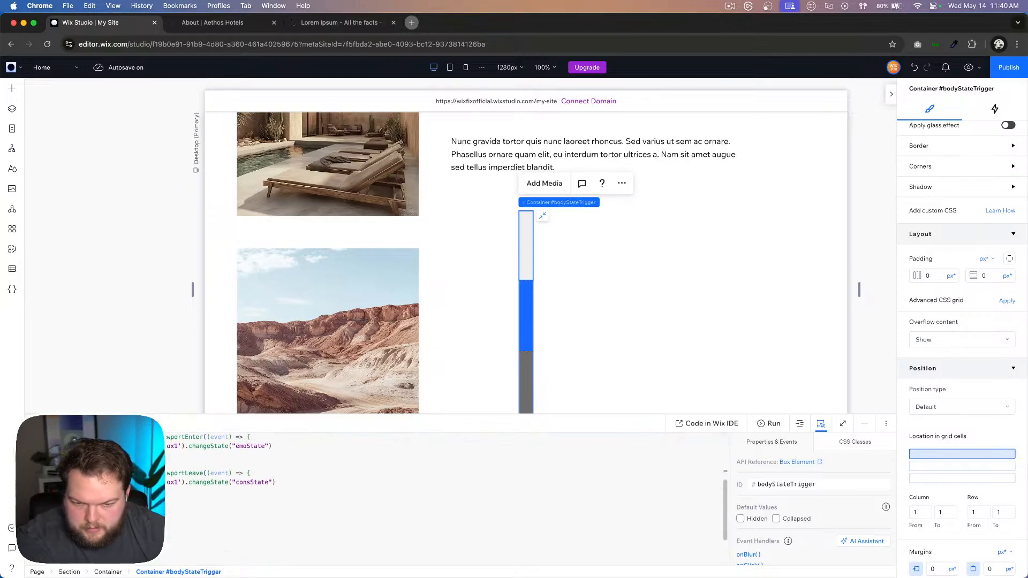
{"action": "left_click_drag", "start_coordinate": [72, 491], "coordinate": [62, 473]}
{"action": "key", "text": "BackSpace"}
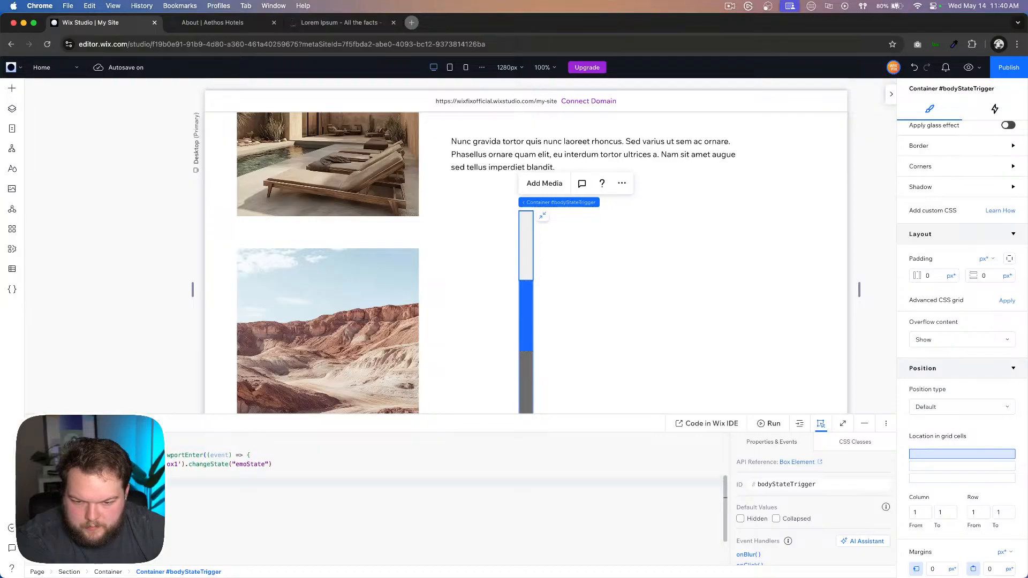
Step: Review the remaining viewport-enter handlers that change the state to consState and emoState
{"action": "scroll", "coordinate": [180, 509], "scroll_direction": "up", "scroll_amount": 3}
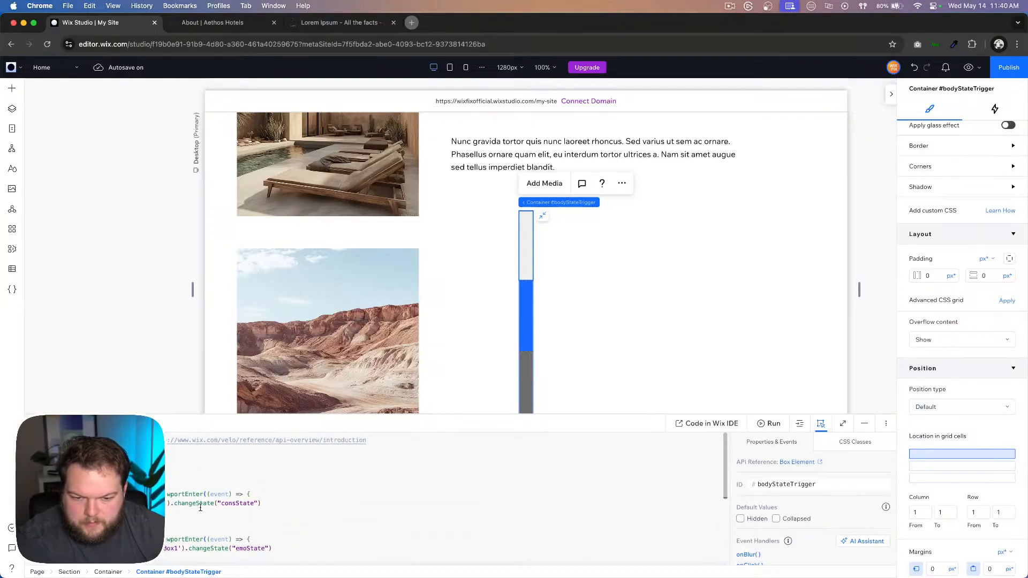
{"action": "left_click", "coordinate": [119, 494]}
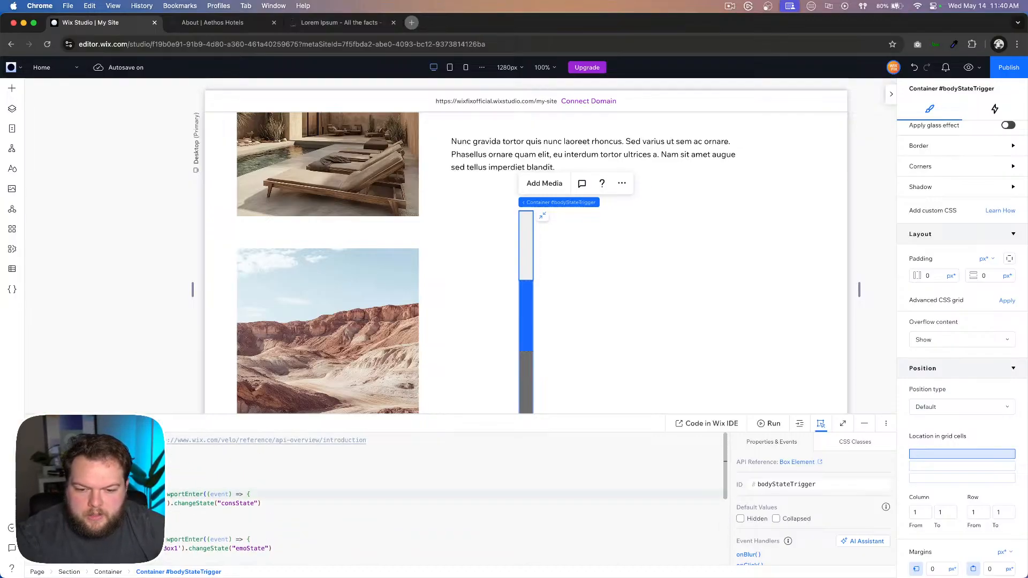
{"action": "left_click", "coordinate": [177, 504]}
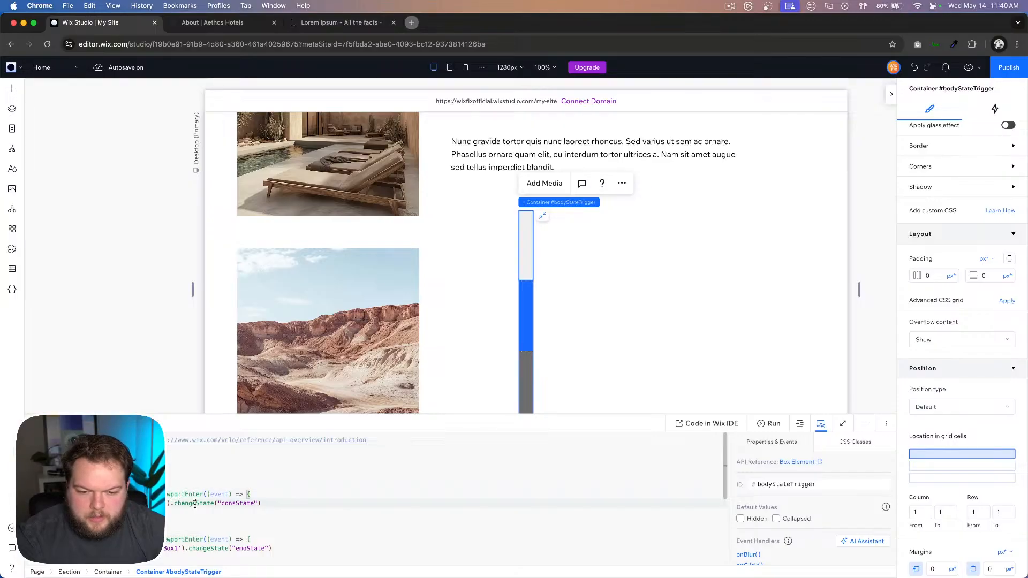
{"action": "scroll", "coordinate": [196, 444], "scroll_direction": "down", "scroll_amount": 2}
{"action": "left_click", "coordinate": [170, 480]}
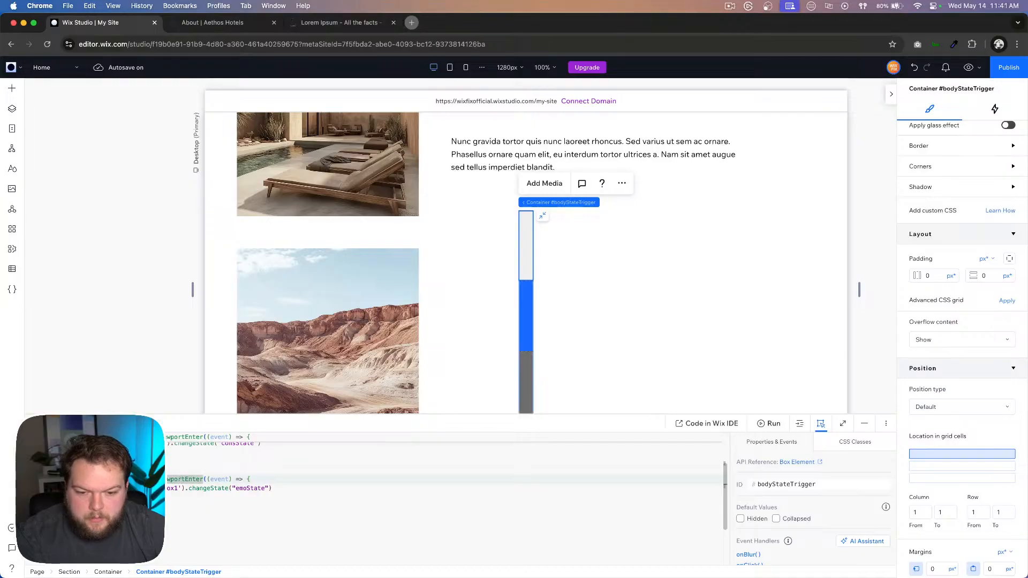
Step: Add an onViewportEnter event handler for the bodyStateTrigger container to the page code
{"action": "left_click", "coordinate": [182, 488]}
{"action": "left_click", "coordinate": [260, 489]}
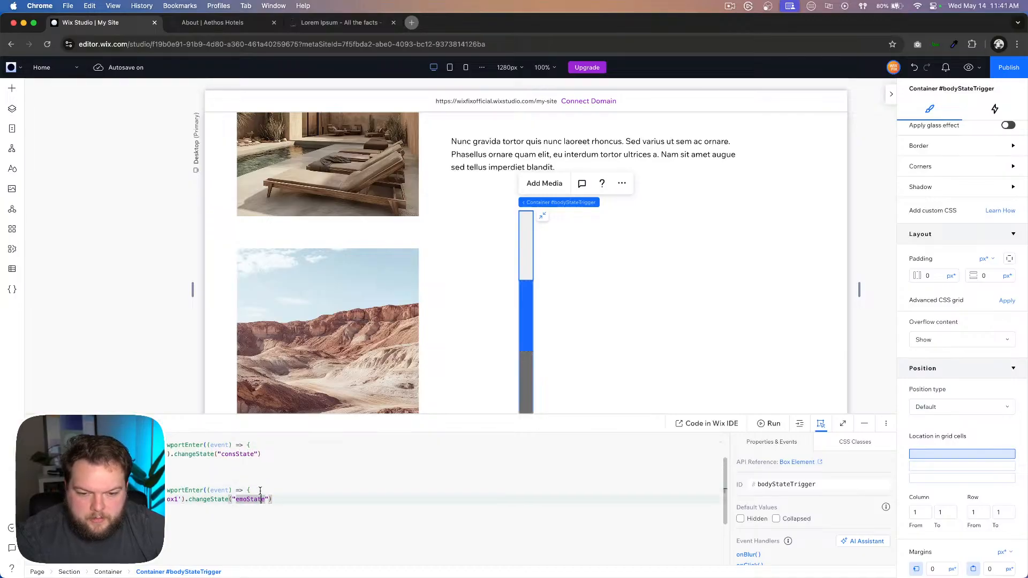
{"action": "scroll", "coordinate": [260, 491], "scroll_direction": "up", "scroll_amount": 2}
{"action": "left_click", "coordinate": [194, 463]}
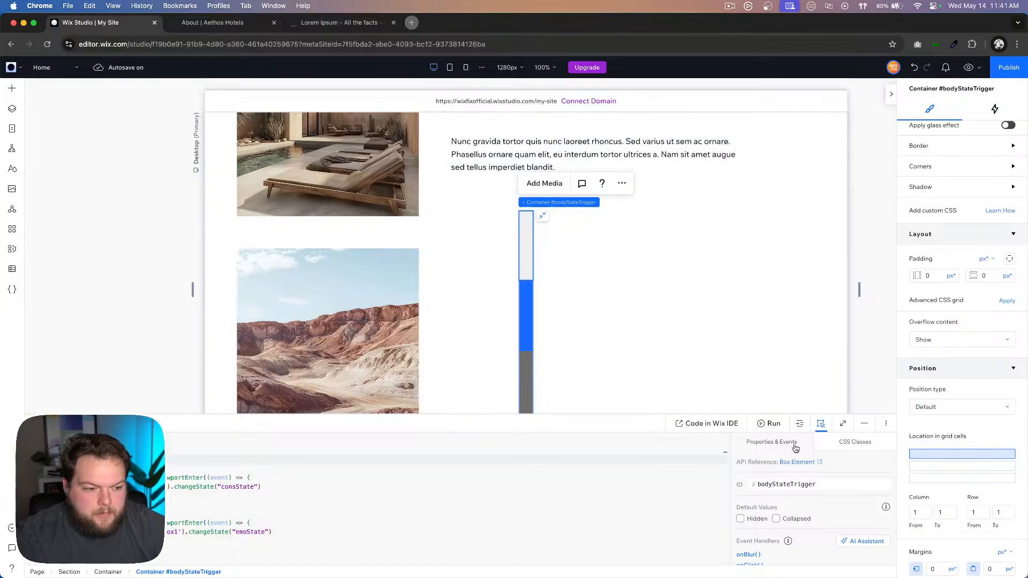
{"action": "scroll", "coordinate": [797, 504], "scroll_direction": "down", "scroll_amount": 3}
{"action": "left_click", "coordinate": [760, 552]}
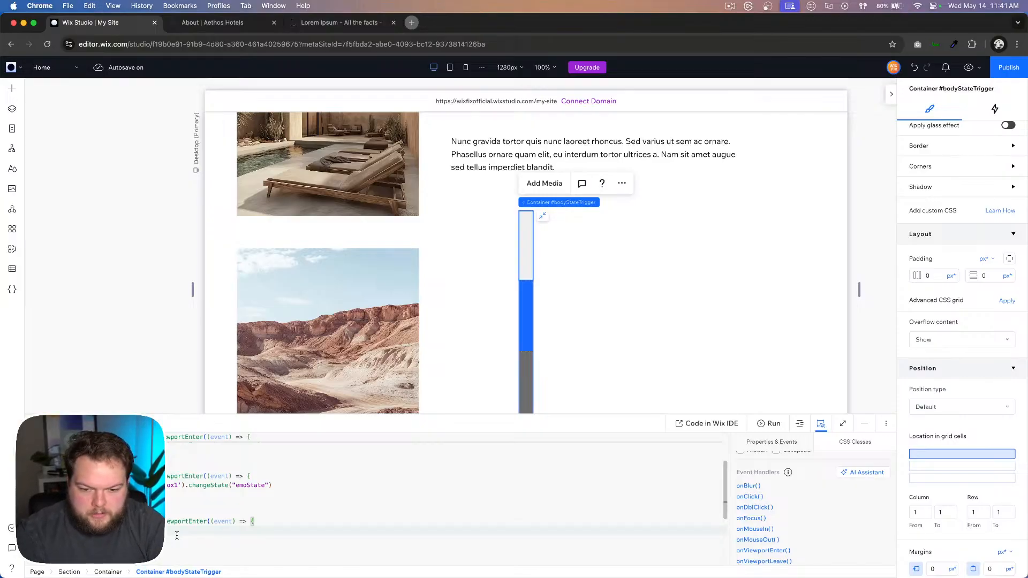
Step: Make the new viewport-enter handler call changeState("bodyState") on the multi-state box
{"action": "type", "text": "$wm"}
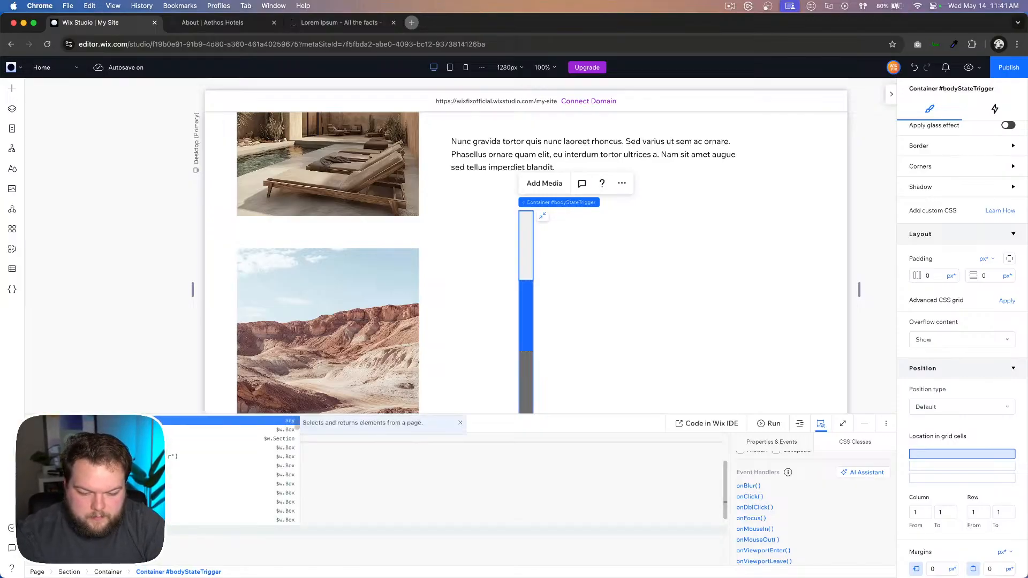
{"action": "key", "text": "Down"}
{"action": "key", "text": "Down"}
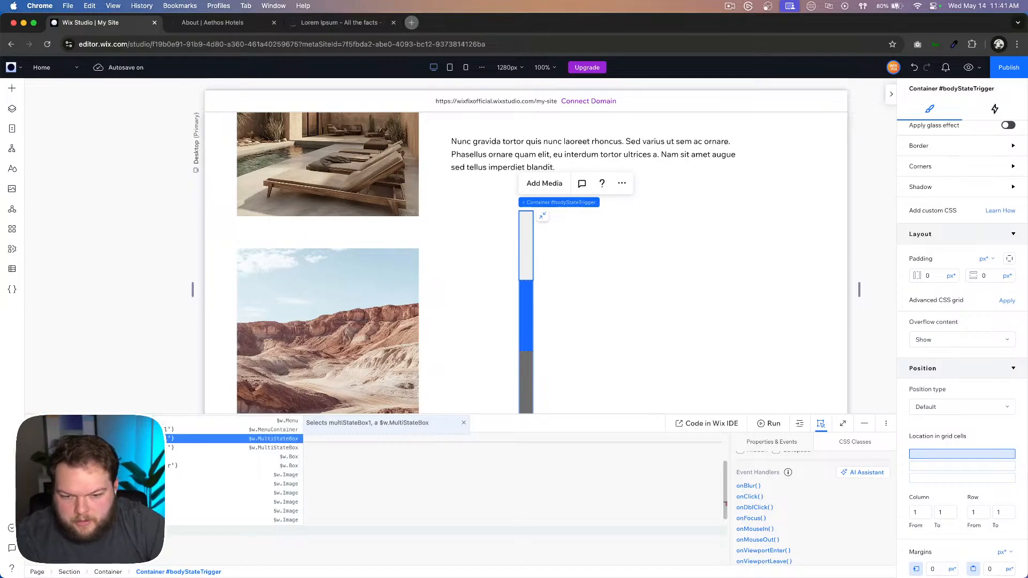
{"action": "key", "text": "Return"}
{"action": "type", "text": ".changeState(\"emoState"}
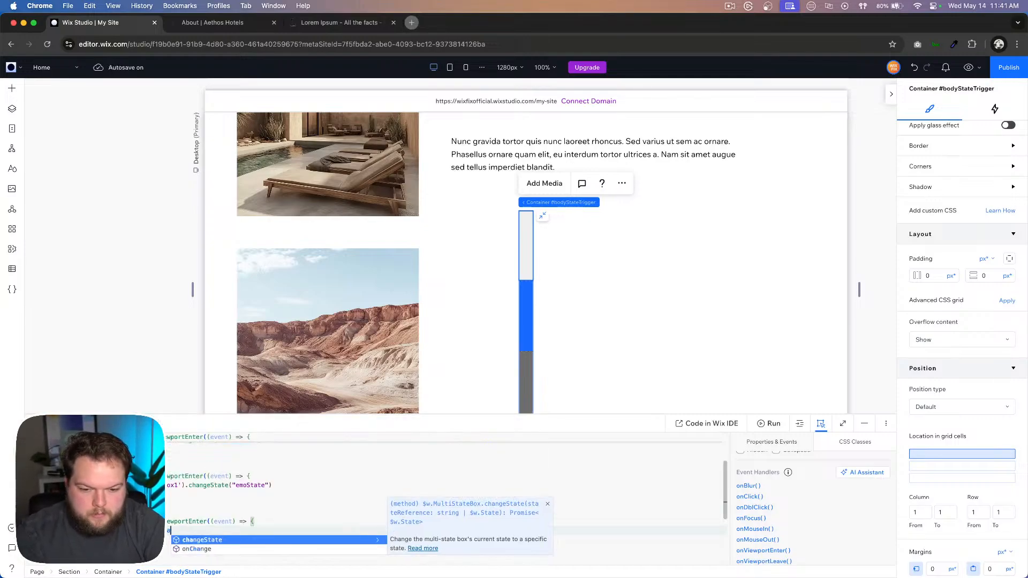
{"action": "key", "text": "Return"}
{"action": "type", "text": "(\""}
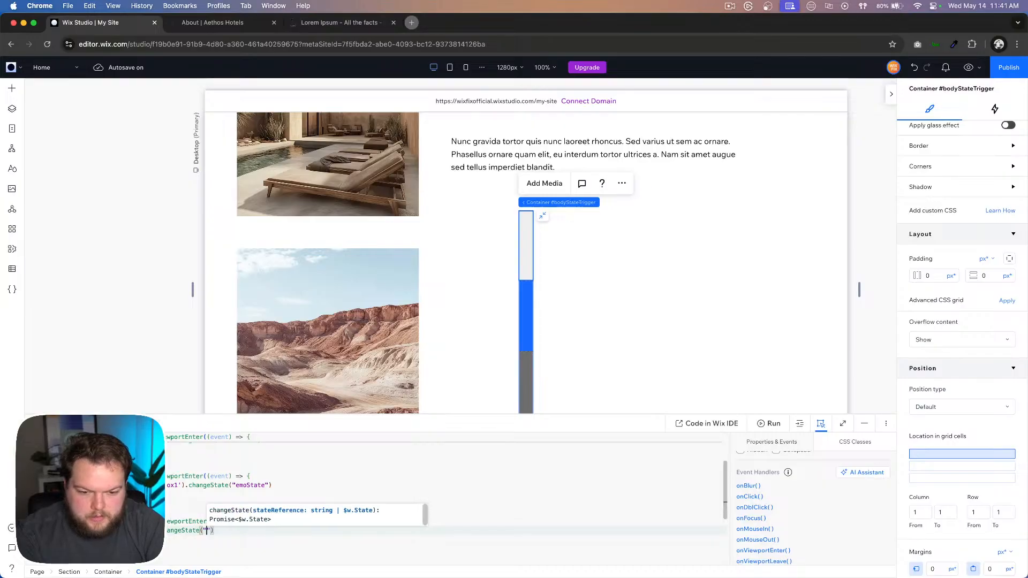
{"action": "type", "text": "bosy"}
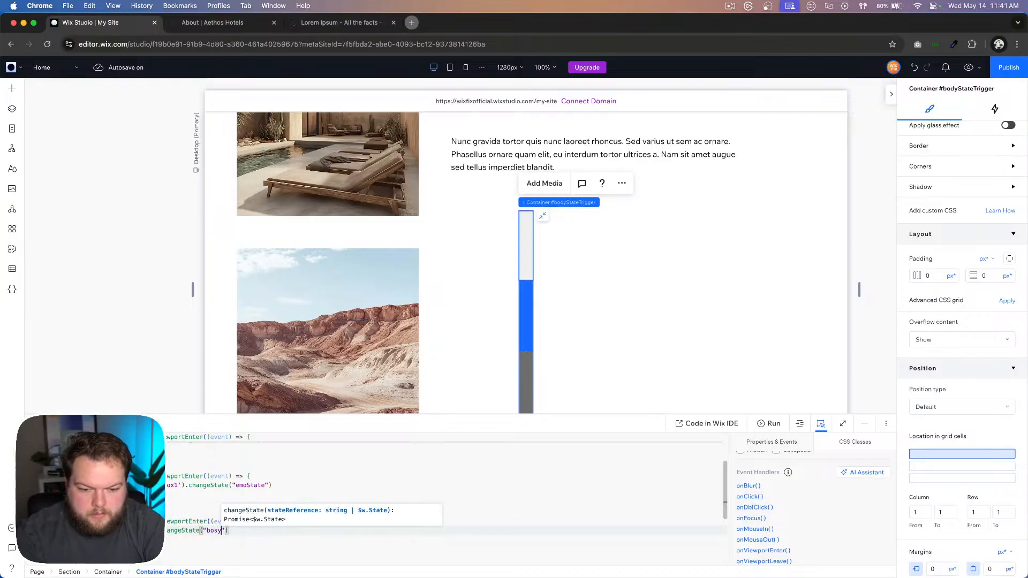
{"action": "key", "text": "BackSpace"}
{"action": "key", "text": "BackSpace"}
{"action": "type", "text": "dySt"}
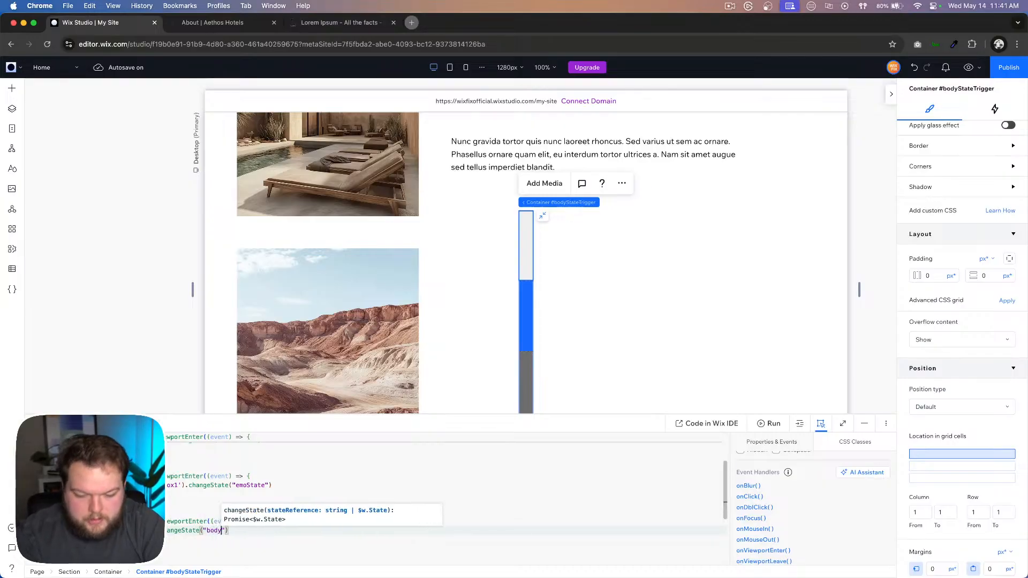
{"action": "type", "text": "ate"}
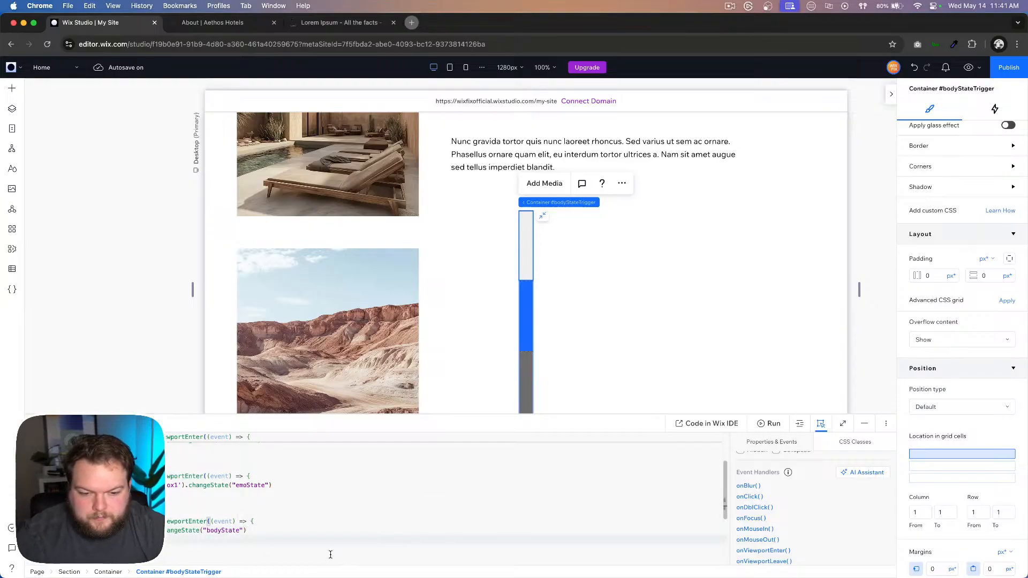
{"action": "scroll", "coordinate": [406, 493], "scroll_direction": "up", "scroll_amount": 2}
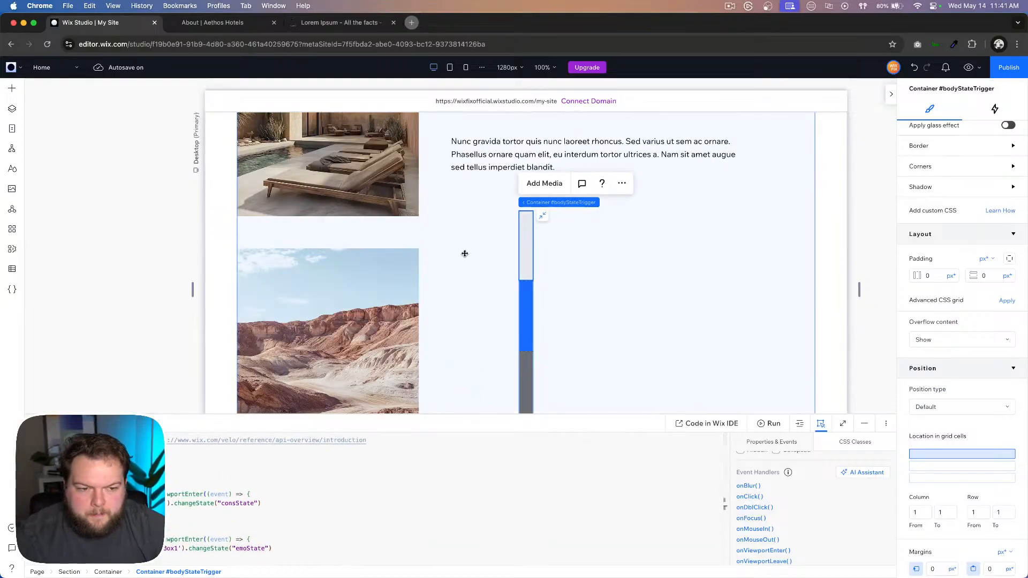
Step: Switch all three row heights of the parent container box1 from min/max to viewport height units
{"action": "left_click", "coordinate": [573, 203]}
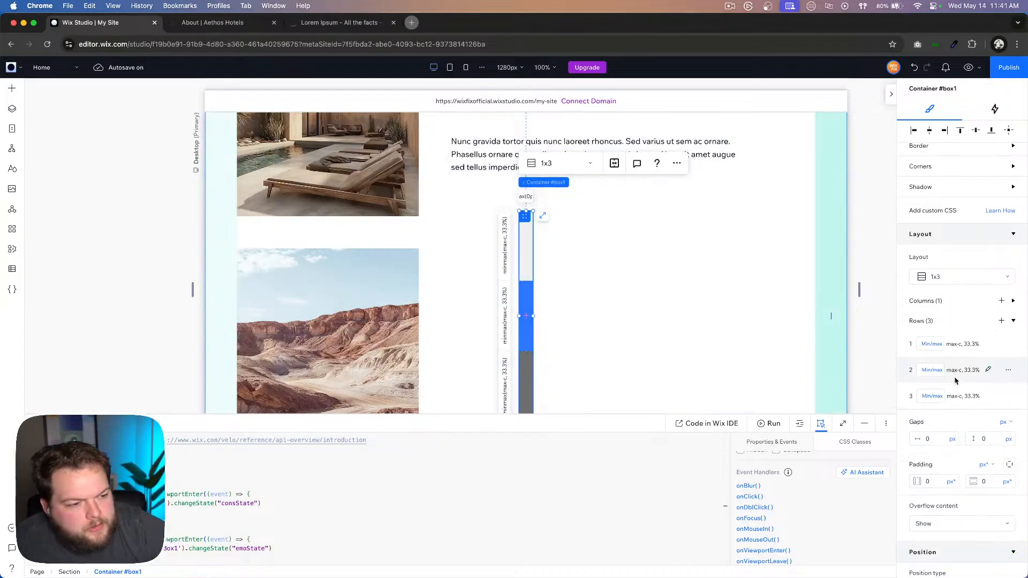
{"action": "left_click", "coordinate": [933, 348]}
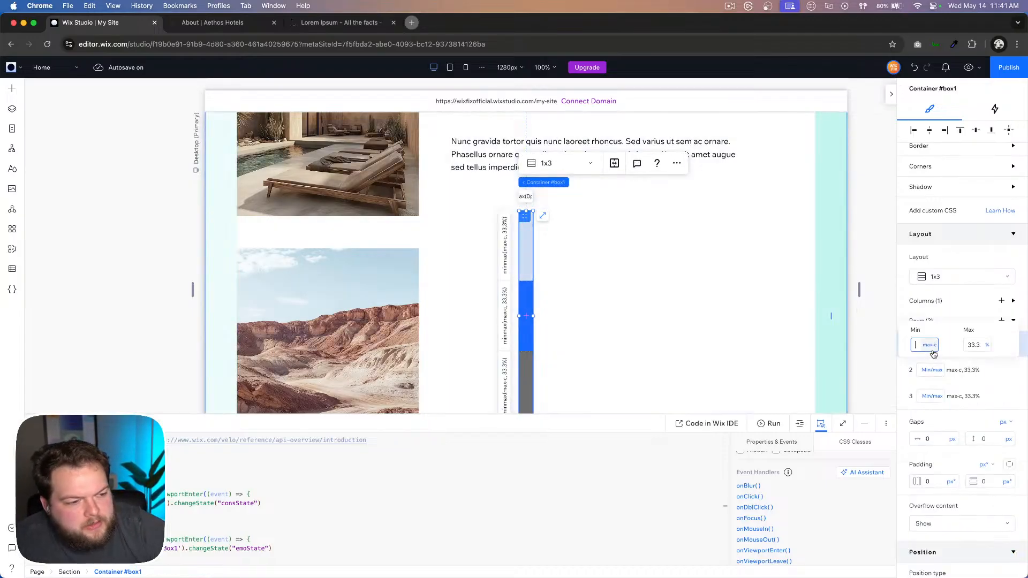
{"action": "left_click", "coordinate": [938, 319]}
{"action": "left_click", "coordinate": [929, 321]}
{"action": "left_click", "coordinate": [932, 344]}
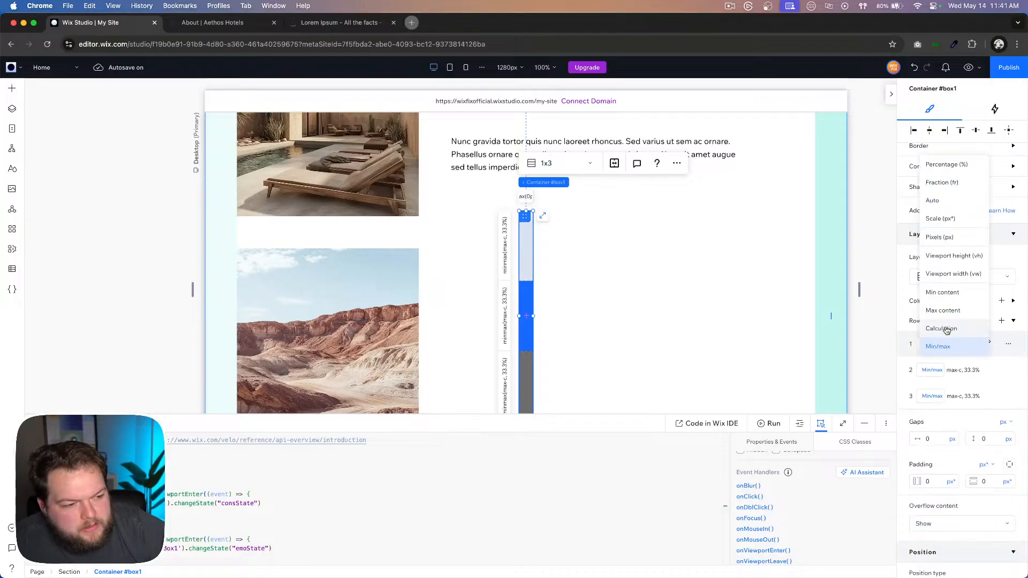
{"action": "left_click", "coordinate": [954, 256]}
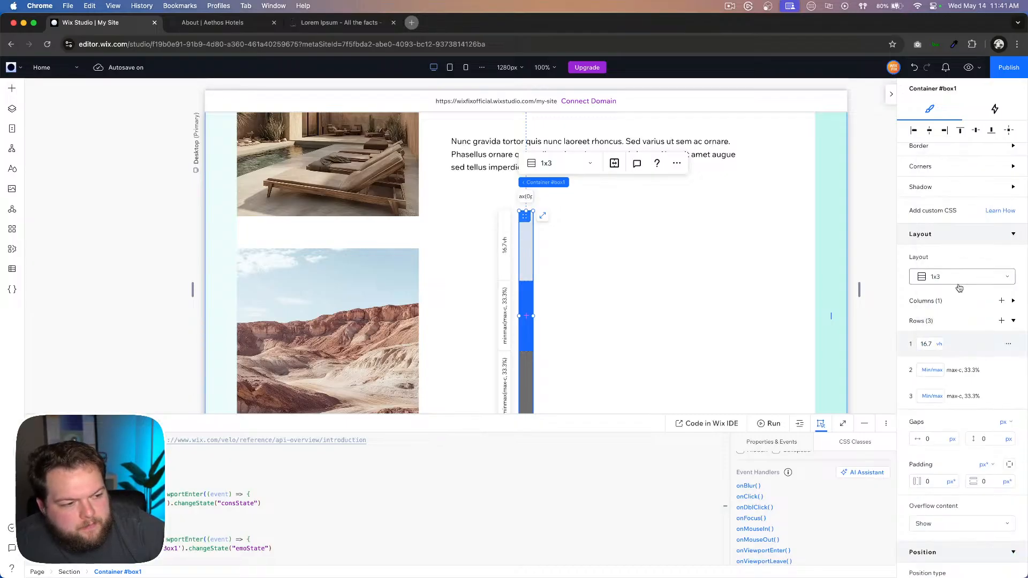
{"action": "left_click", "coordinate": [932, 370]}
{"action": "left_click", "coordinate": [946, 283]}
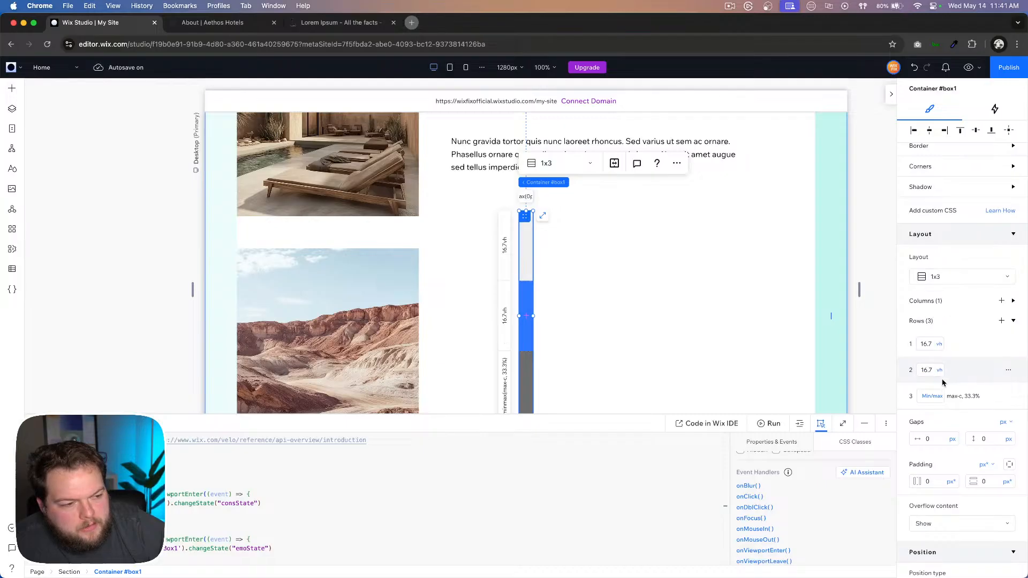
{"action": "left_click", "coordinate": [934, 396]}
{"action": "left_click", "coordinate": [948, 308]}
Step: Set the height of each of box1's three rows to 50 vh
{"action": "left_click", "coordinate": [932, 346]}
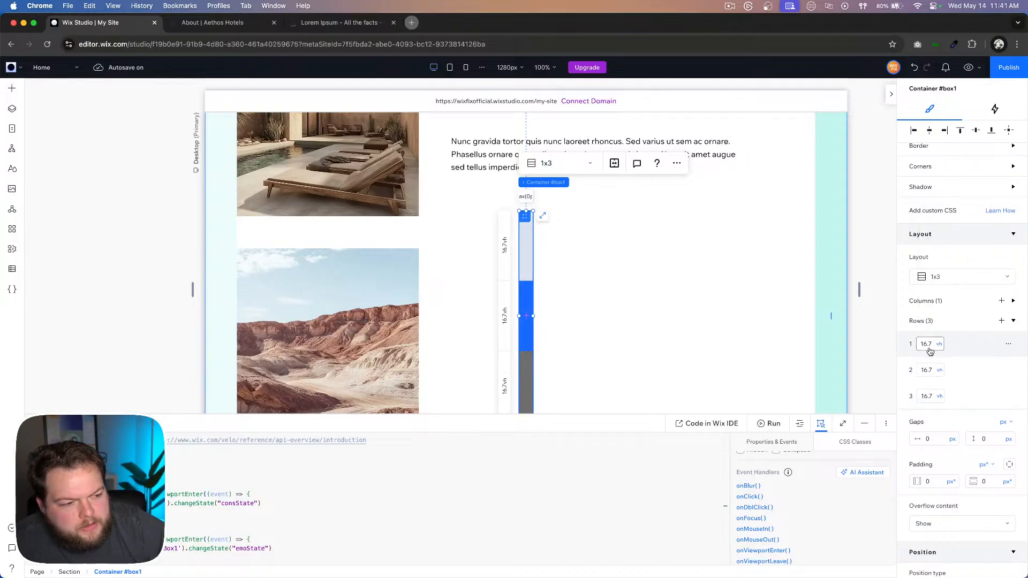
{"action": "type", "text": "50"}
{"action": "key", "text": "Tab"}
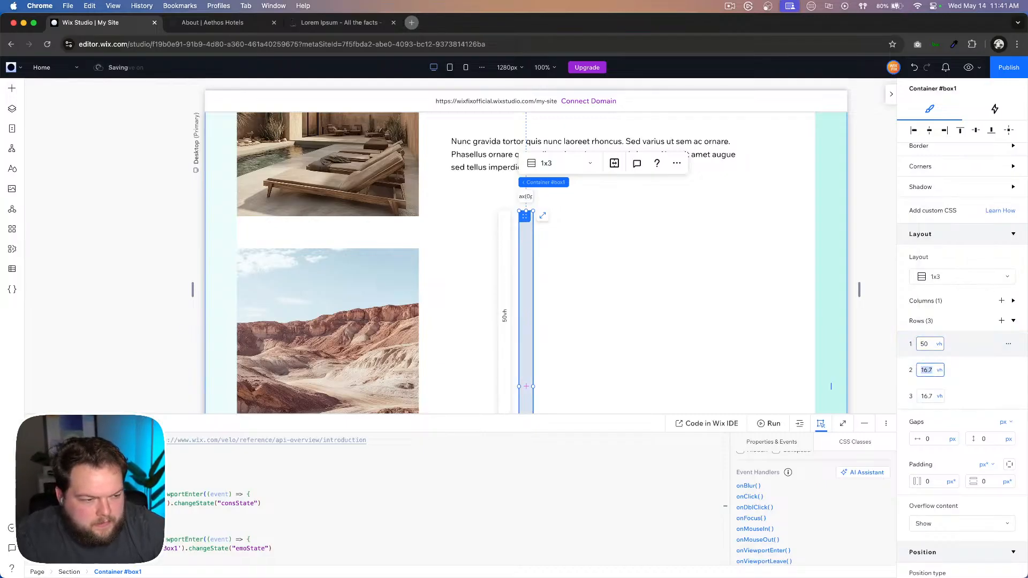
{"action": "type", "text": "50"}
{"action": "key", "text": "Tab"}
{"action": "type", "text": "50"}
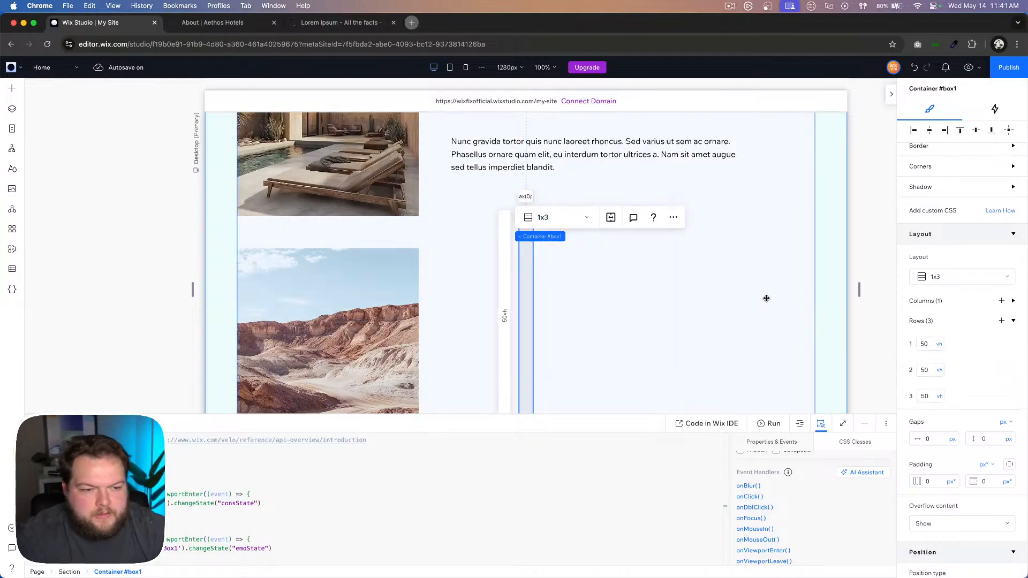
Step: Preview the page and check how the highlighted value changes while scrolling up and down past the trigger strip
{"action": "scroll", "coordinate": [766, 298], "scroll_direction": "up", "scroll_amount": 7}
{"action": "left_click", "coordinate": [968, 68]}
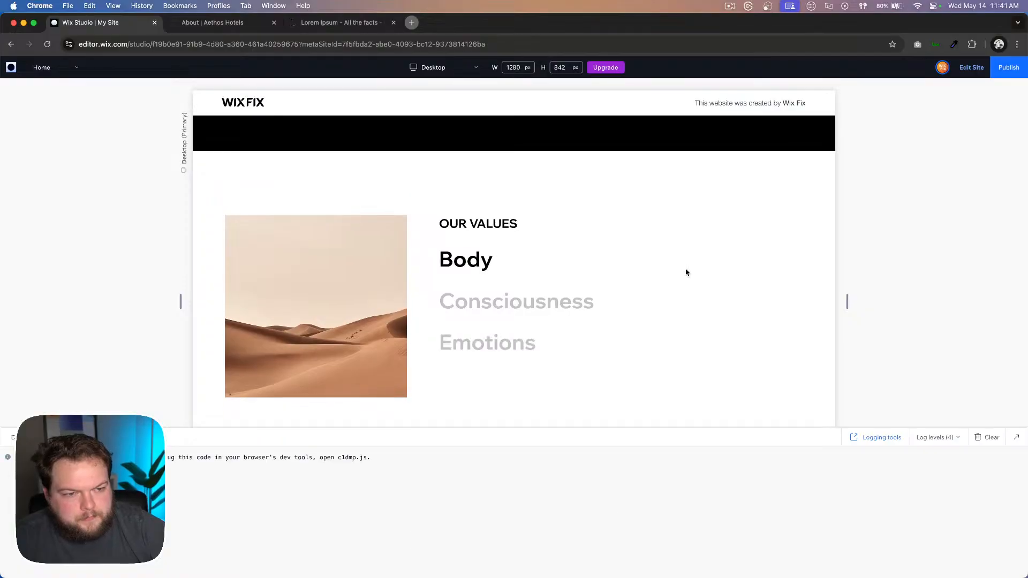
{"action": "scroll", "coordinate": [686, 272], "scroll_direction": "down", "scroll_amount": 5}
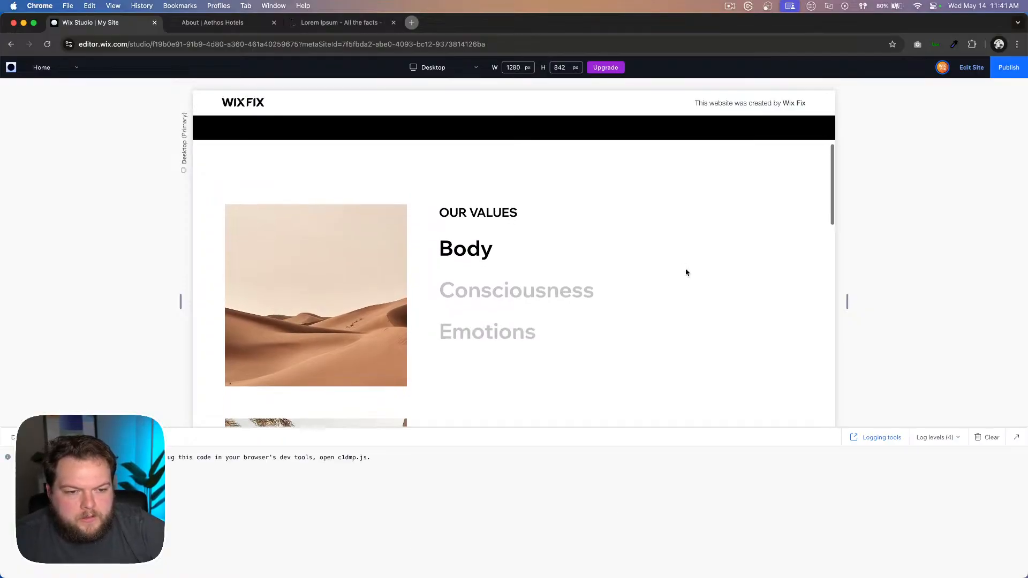
{"action": "scroll", "coordinate": [686, 272], "scroll_direction": "down", "scroll_amount": 6}
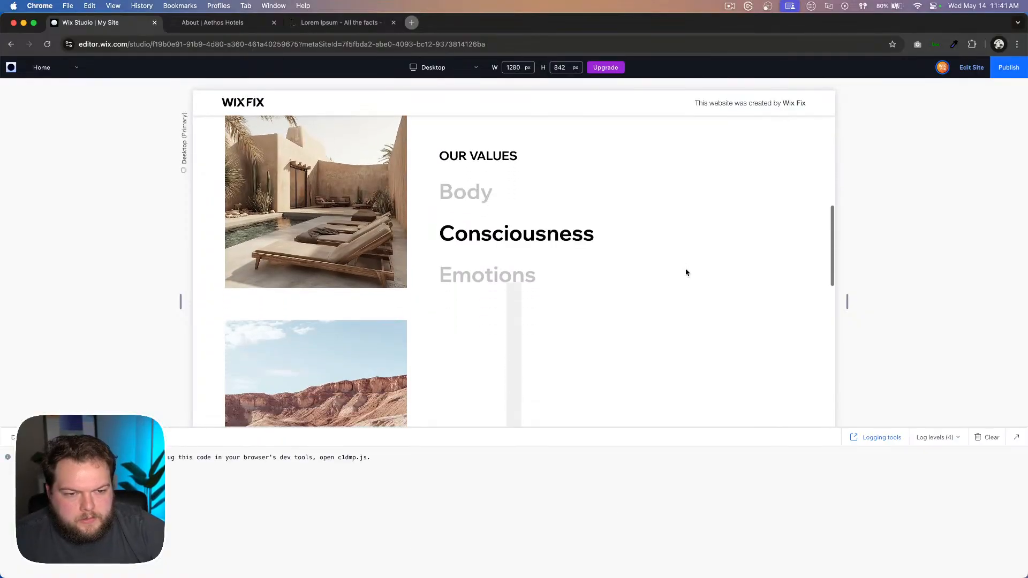
{"action": "scroll", "coordinate": [686, 273], "scroll_direction": "down", "scroll_amount": 5}
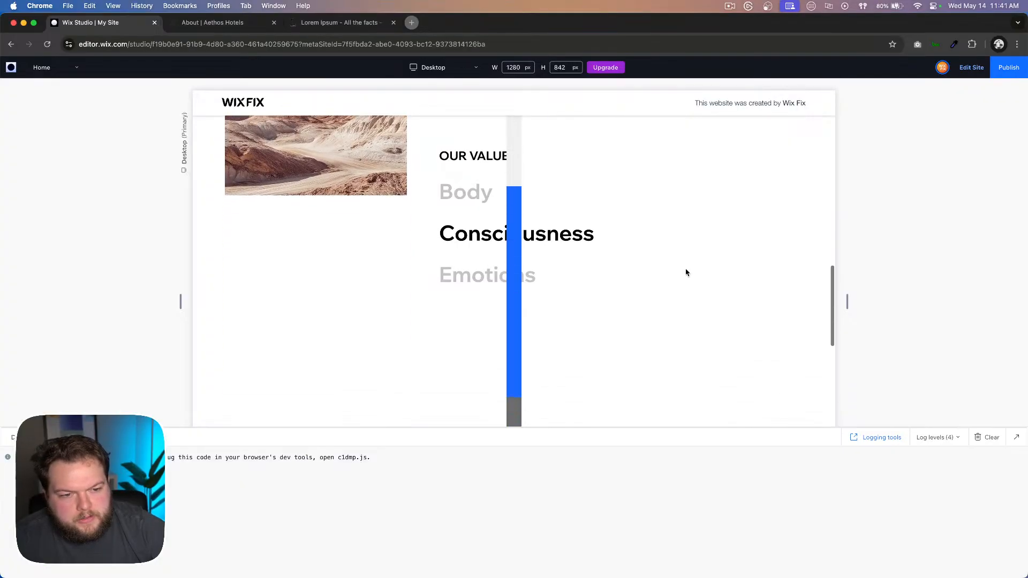
{"action": "scroll", "coordinate": [685, 273], "scroll_direction": "down", "scroll_amount": 5}
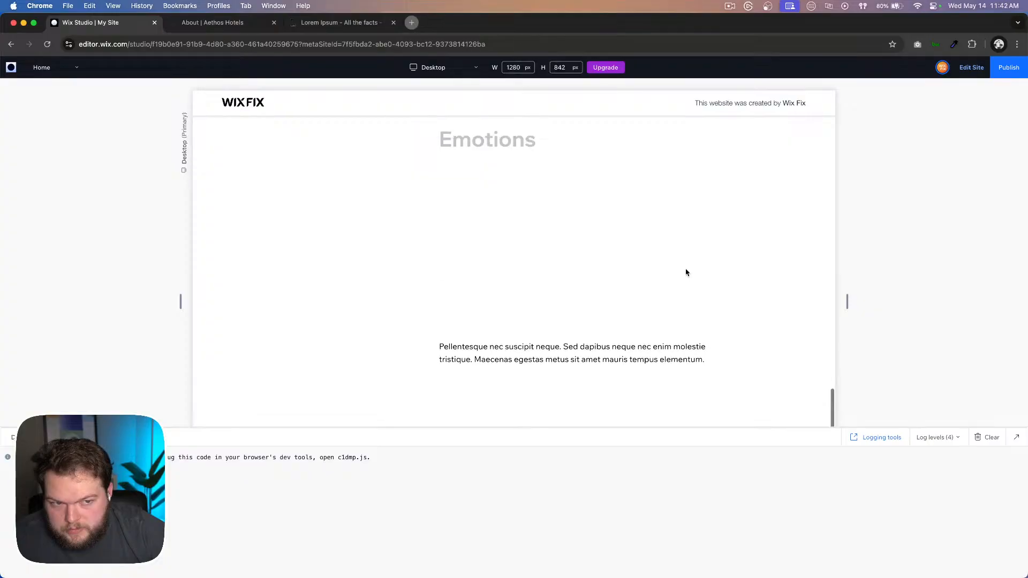
{"action": "scroll", "coordinate": [686, 272], "scroll_direction": "up", "scroll_amount": 8}
{"action": "scroll", "coordinate": [686, 272], "scroll_direction": "up", "scroll_amount": 3}
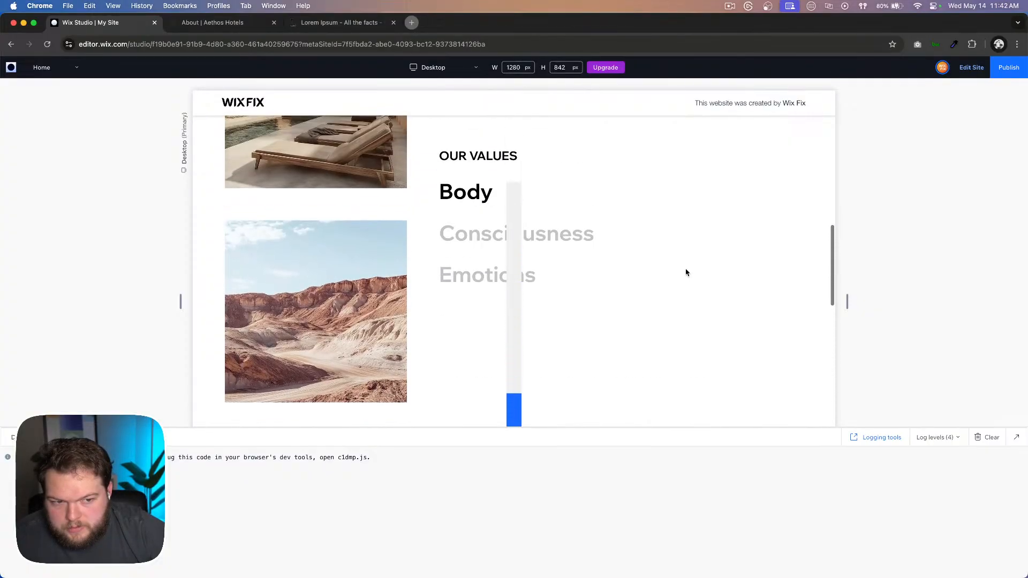
{"action": "scroll", "coordinate": [686, 273], "scroll_direction": "down", "scroll_amount": 5}
{"action": "scroll", "coordinate": [686, 272], "scroll_direction": "up", "scroll_amount": 4}
{"action": "scroll", "coordinate": [686, 273], "scroll_direction": "up", "scroll_amount": 5}
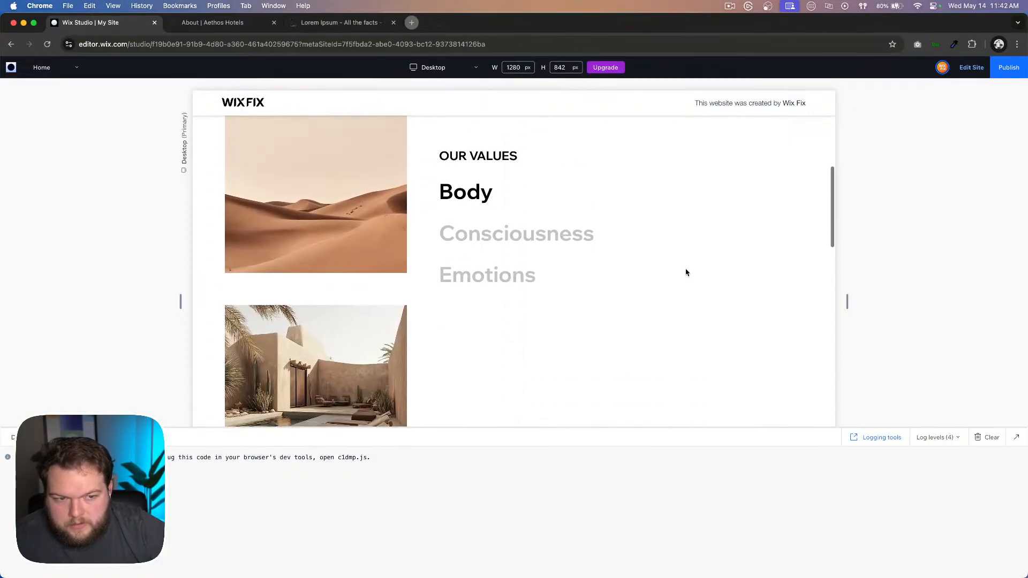
{"action": "scroll", "coordinate": [686, 273], "scroll_direction": "down", "scroll_amount": 2}
{"action": "scroll", "coordinate": [686, 273], "scroll_direction": "down", "scroll_amount": 4}
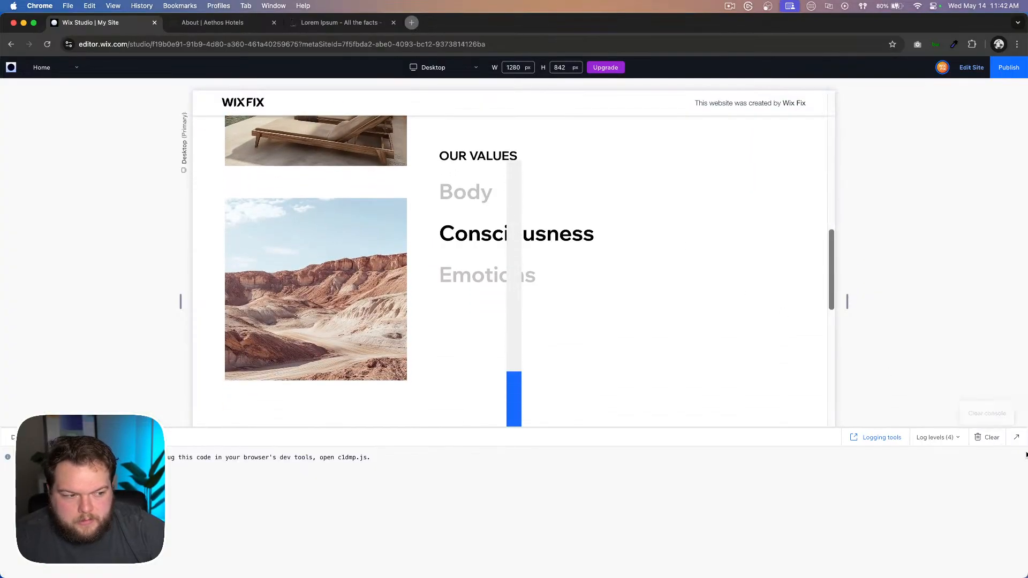
Step: Collapse the developer console, check the state changes along the blue and grey triggers, and return to editing the site
{"action": "left_click", "coordinate": [1016, 437]}
{"action": "scroll", "coordinate": [710, 259], "scroll_direction": "down", "scroll_amount": 5}
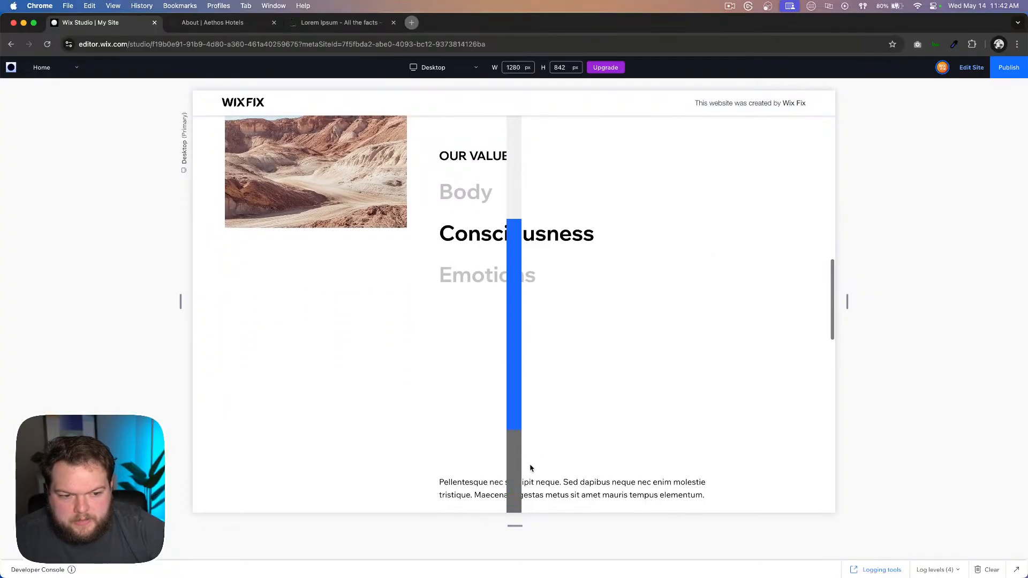
{"action": "scroll", "coordinate": [648, 395], "scroll_direction": "down", "scroll_amount": 3}
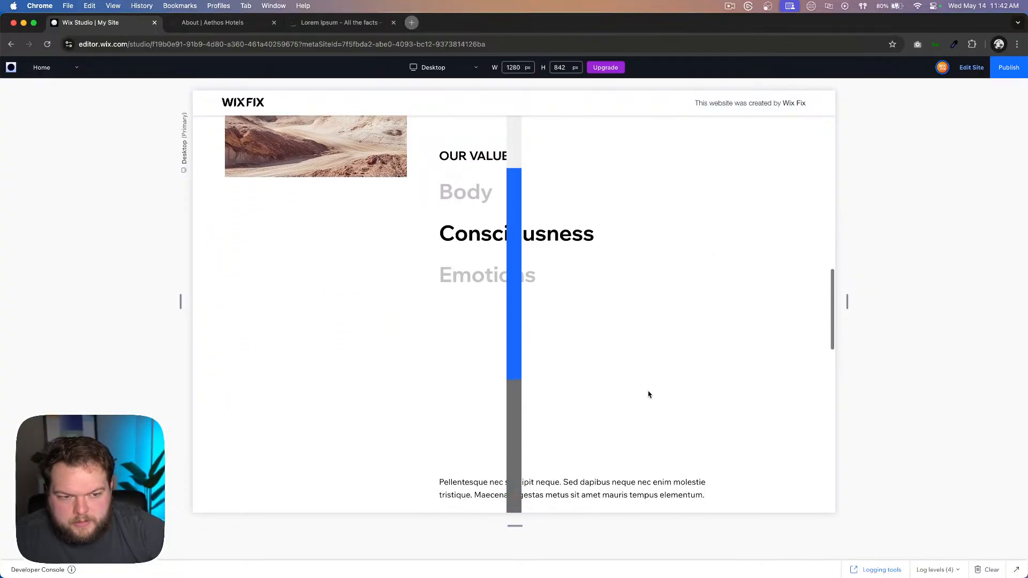
{"action": "scroll", "coordinate": [648, 395], "scroll_direction": "down", "scroll_amount": 2}
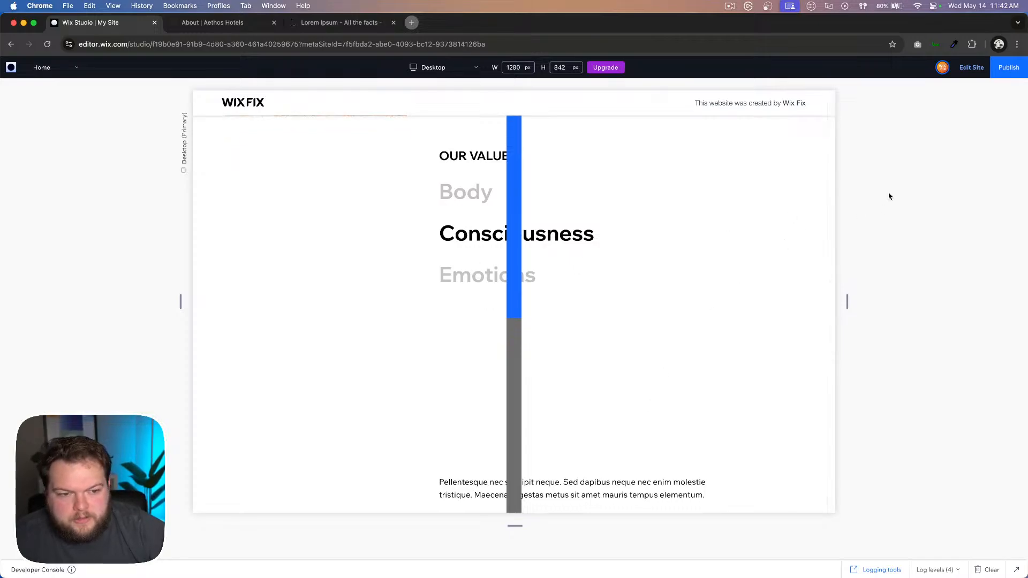
{"action": "left_click", "coordinate": [971, 67]}
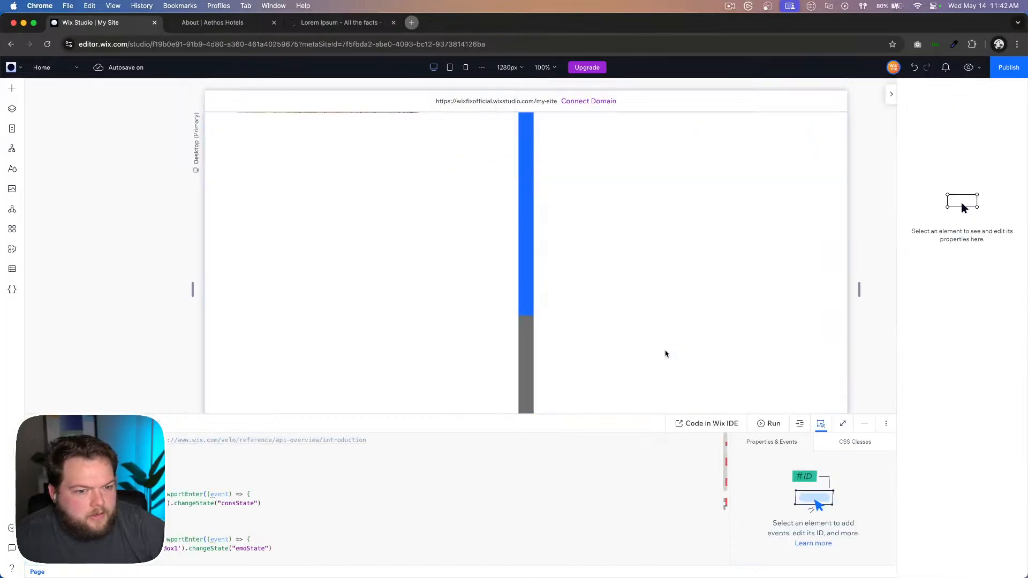
Step: Select the blue and grey trigger containers in turn and compare their element IDs with the page code
{"action": "left_click", "coordinate": [526, 278]}
{"action": "scroll", "coordinate": [526, 277], "scroll_direction": "up", "scroll_amount": 3}
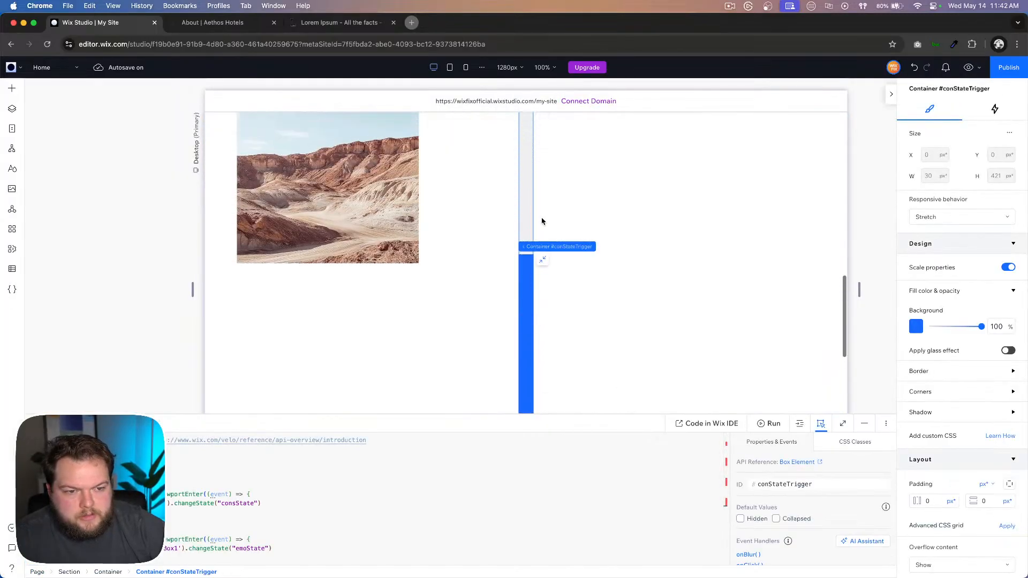
{"action": "scroll", "coordinate": [267, 507], "scroll_direction": "down", "scroll_amount": 5}
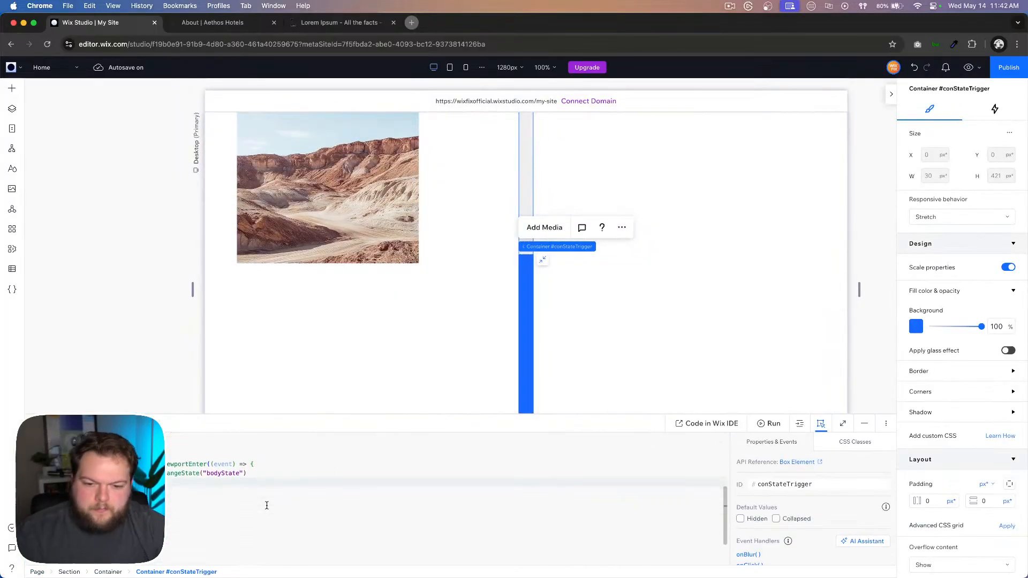
{"action": "scroll", "coordinate": [269, 484], "scroll_direction": "up", "scroll_amount": 5}
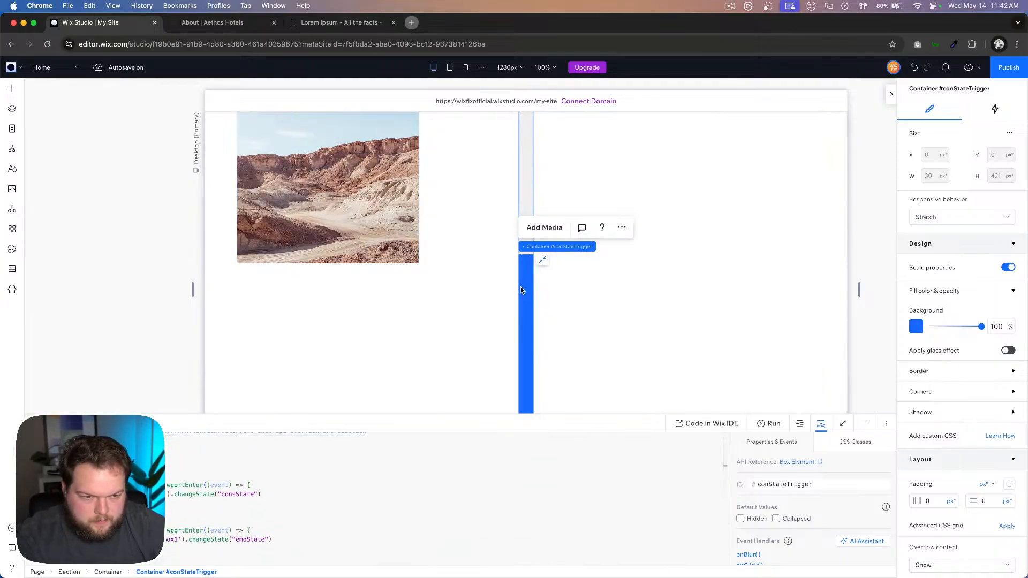
{"action": "scroll", "coordinate": [523, 292], "scroll_direction": "down", "scroll_amount": 3}
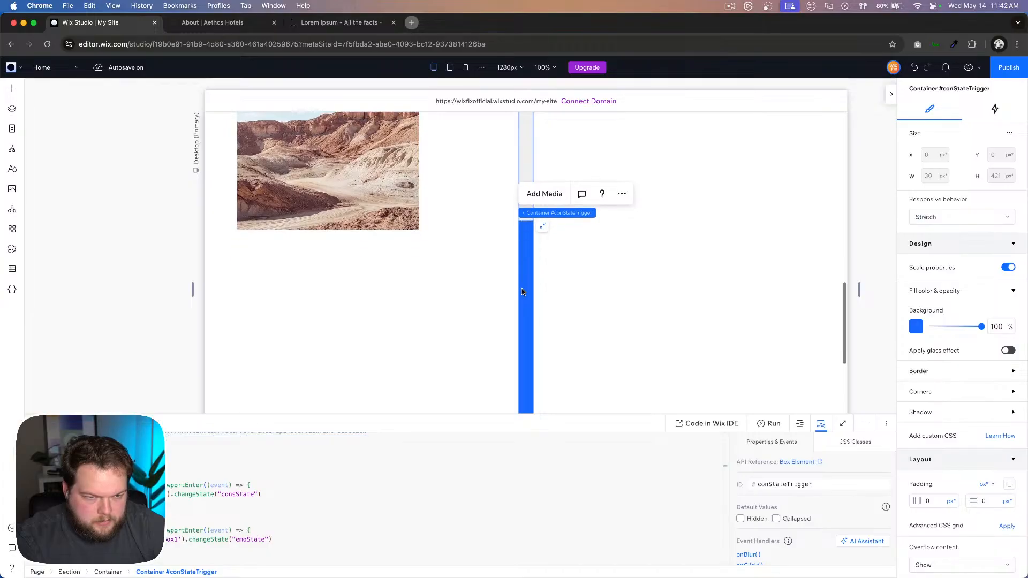
{"action": "left_click", "coordinate": [528, 345]}
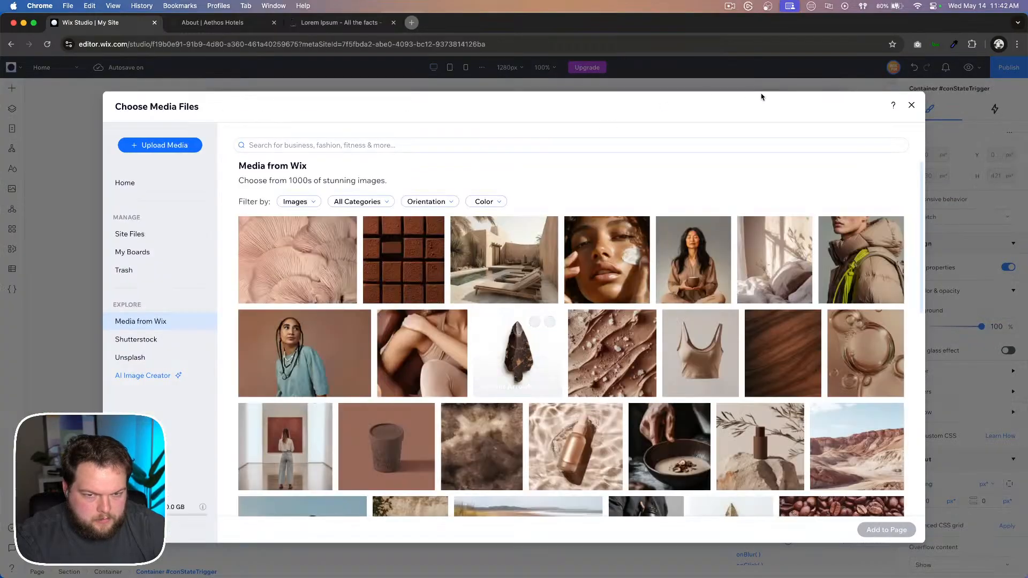
{"action": "left_click", "coordinate": [912, 105]}
{"action": "left_click", "coordinate": [526, 395]}
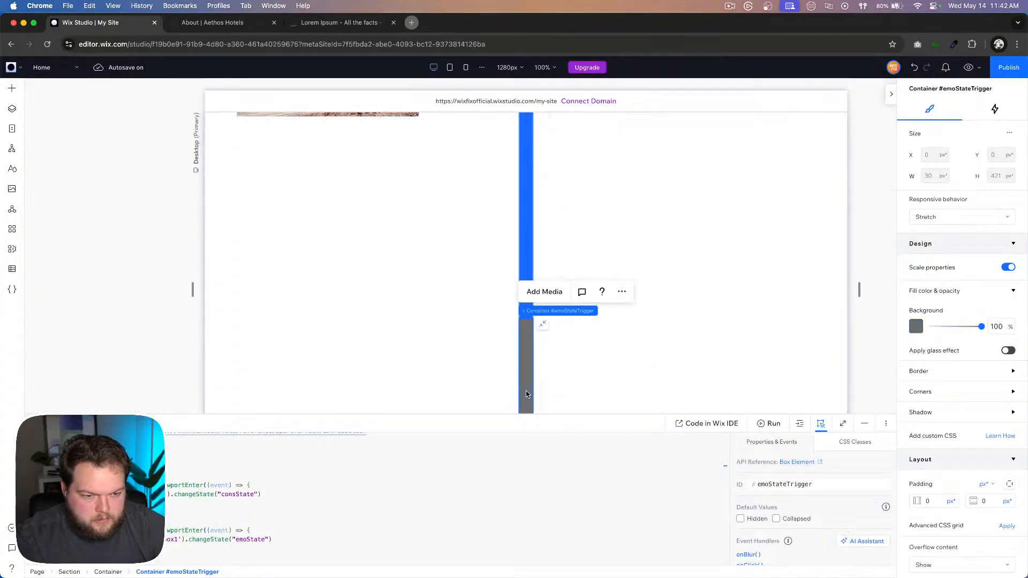
{"action": "scroll", "coordinate": [698, 345], "scroll_direction": "down", "scroll_amount": 3}
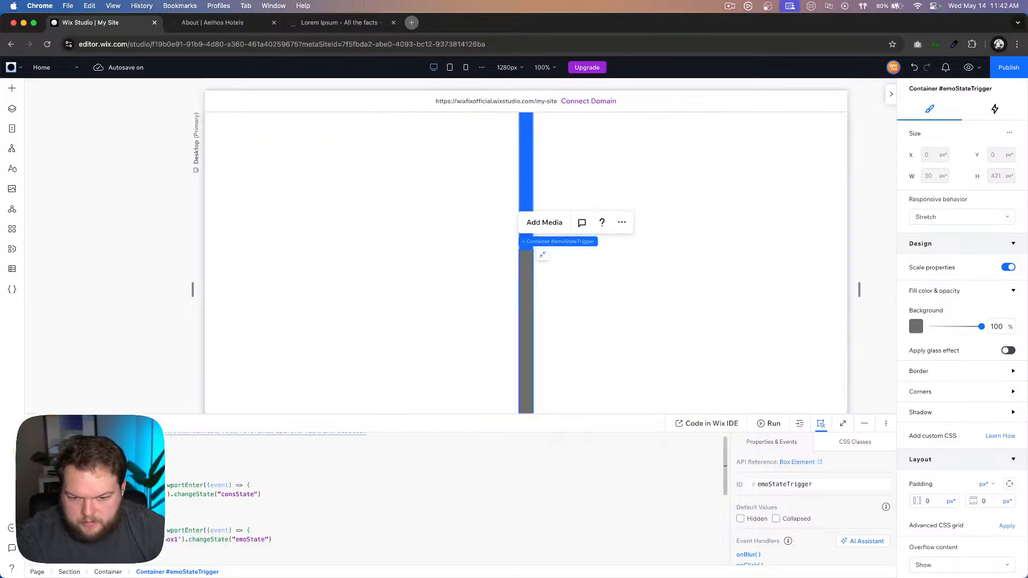
{"action": "scroll", "coordinate": [274, 529], "scroll_direction": "down", "scroll_amount": 2}
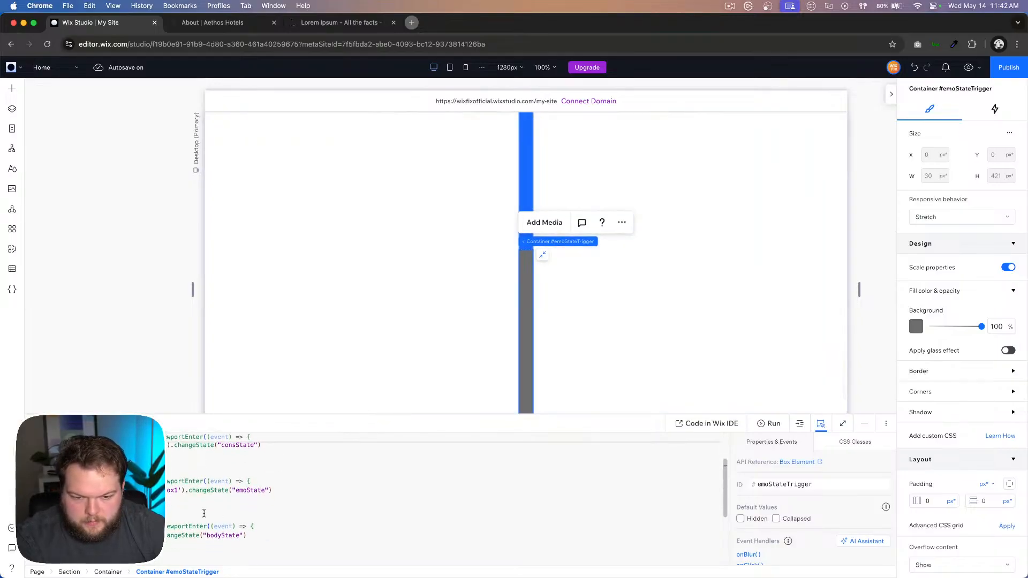
Step: Review the viewport-enter handlers for the consState, emoState and bodyState changes in the page code
{"action": "left_click", "coordinate": [280, 489]}
{"action": "scroll", "coordinate": [280, 490], "scroll_direction": "up", "scroll_amount": 2}
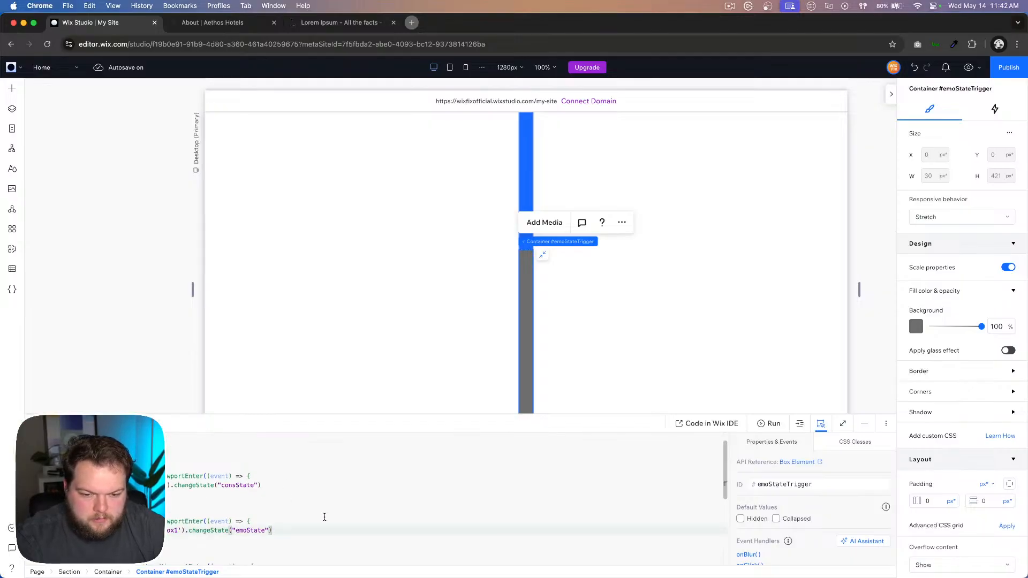
{"action": "scroll", "coordinate": [324, 517], "scroll_direction": "down", "scroll_amount": 2}
{"action": "scroll", "coordinate": [578, 345], "scroll_direction": "up", "scroll_amount": 3}
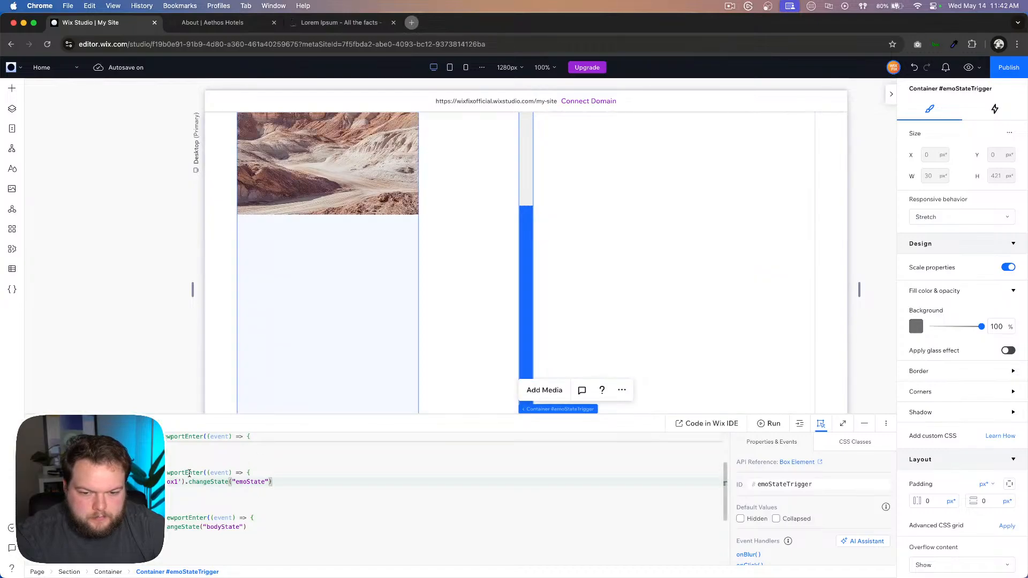
{"action": "scroll", "coordinate": [174, 472], "scroll_direction": "up", "scroll_amount": 1}
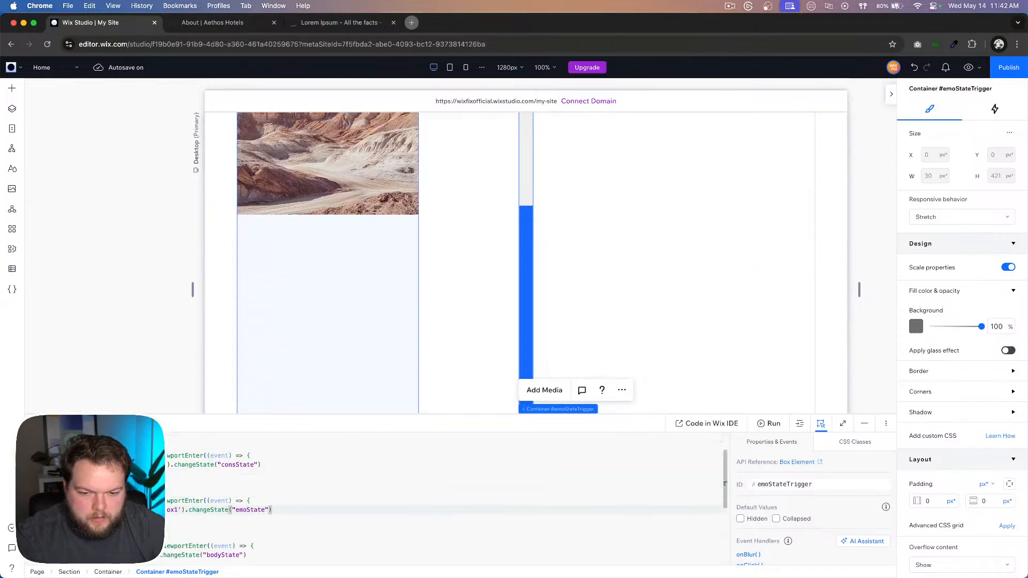
{"action": "left_click", "coordinate": [152, 455]}
{"action": "left_click", "coordinate": [290, 462]}
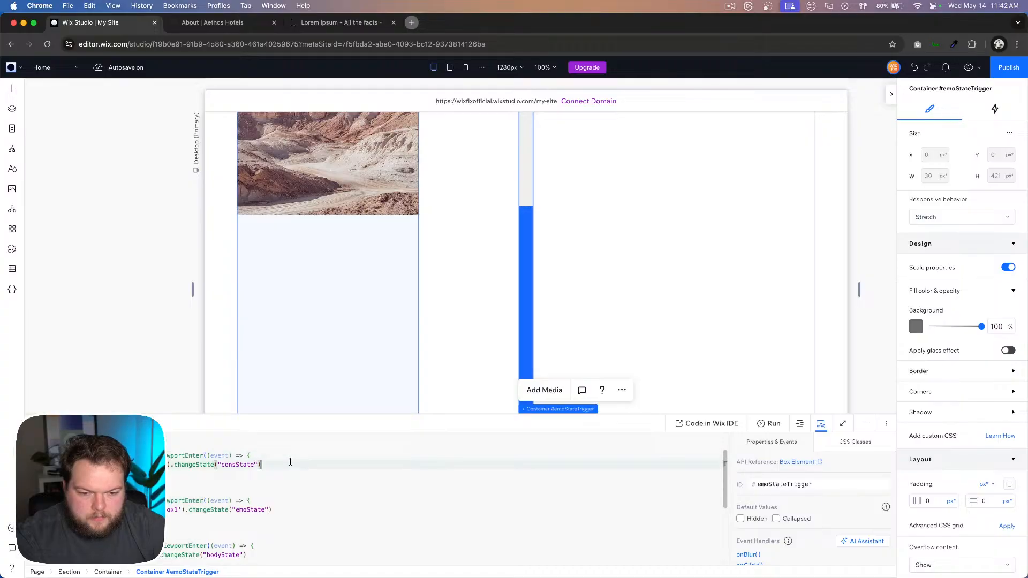
{"action": "scroll", "coordinate": [291, 462], "scroll_direction": "down", "scroll_amount": 2}
{"action": "scroll", "coordinate": [290, 462], "scroll_direction": "up", "scroll_amount": 1}
{"action": "scroll", "coordinate": [290, 461], "scroll_direction": "up", "scroll_amount": 1}
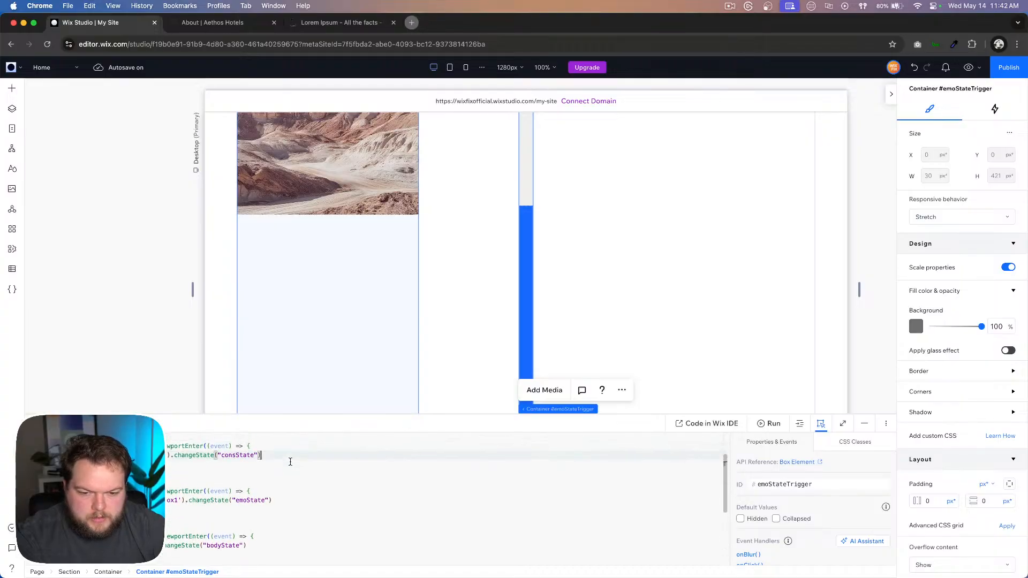
Step: Preview the page from its beginning, check the highlighted value along all three triggers, and return to editing the site
{"action": "scroll", "coordinate": [725, 222], "scroll_direction": "up", "scroll_amount": 10}
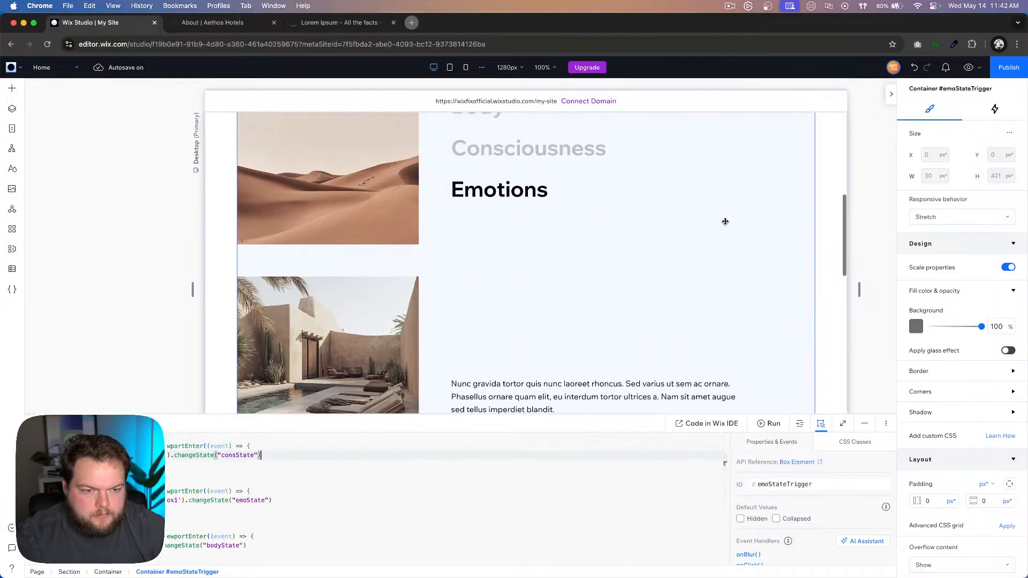
{"action": "scroll", "coordinate": [725, 222], "scroll_direction": "up", "scroll_amount": 10}
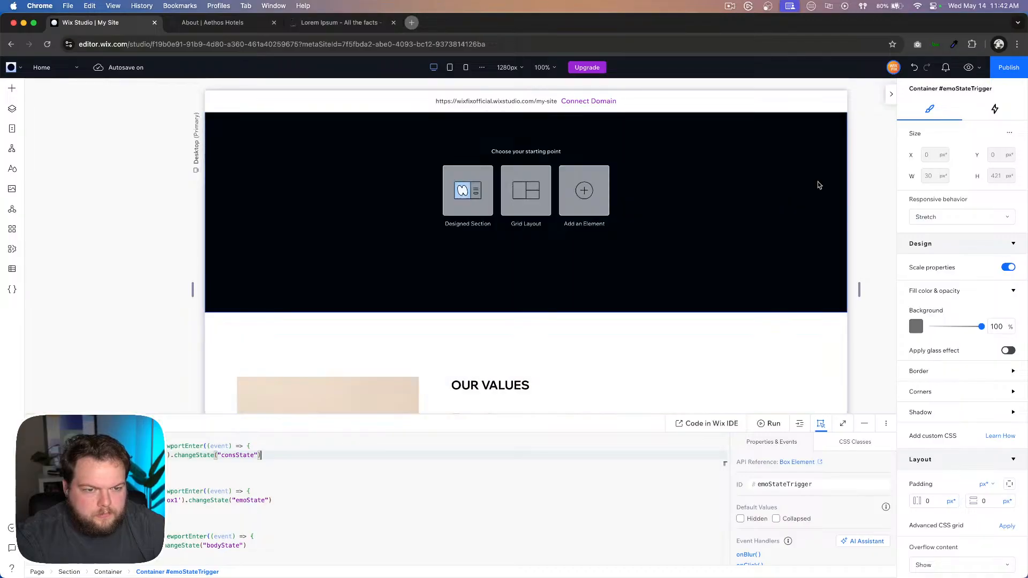
{"action": "left_click", "coordinate": [968, 66]}
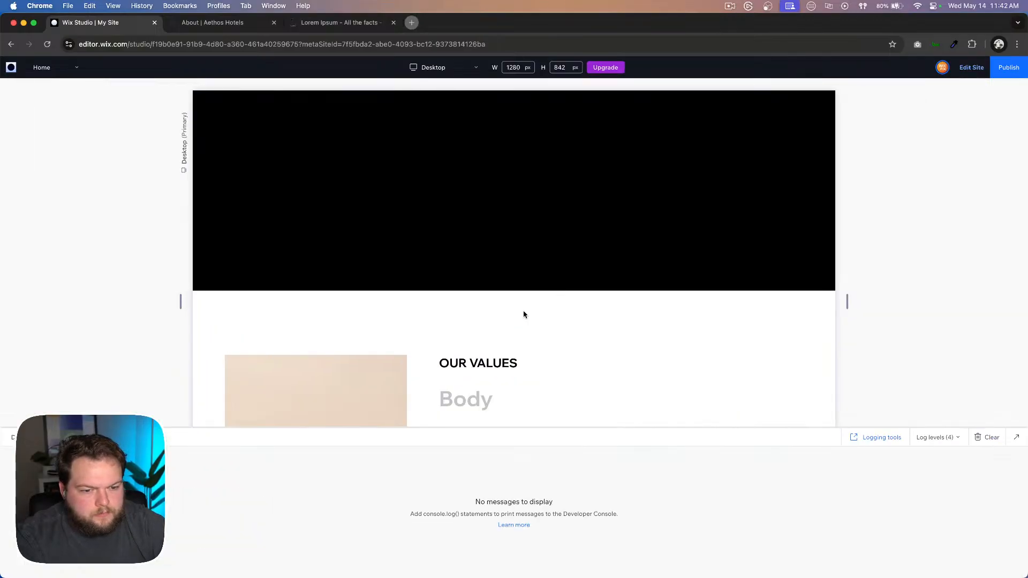
{"action": "left_click", "coordinate": [1016, 438]}
{"action": "scroll", "coordinate": [718, 232], "scroll_direction": "down", "scroll_amount": 7}
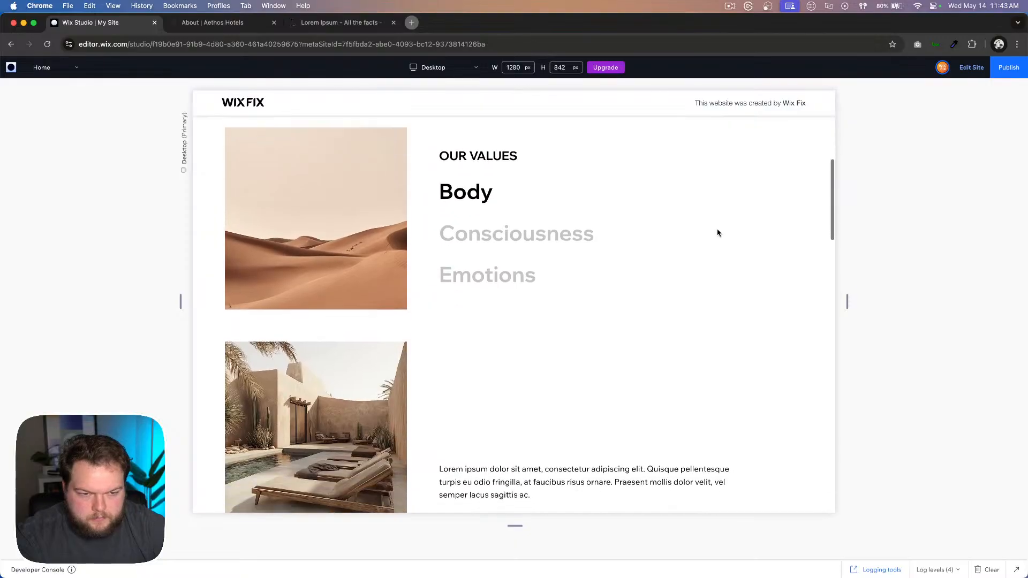
{"action": "scroll", "coordinate": [718, 233], "scroll_direction": "down", "scroll_amount": 5}
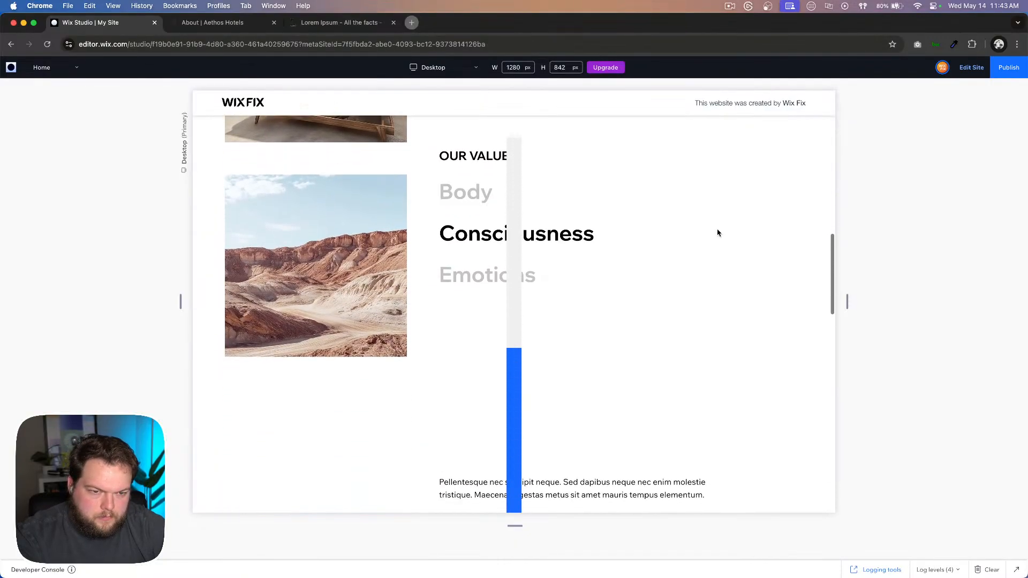
{"action": "scroll", "coordinate": [718, 233], "scroll_direction": "down", "scroll_amount": 2}
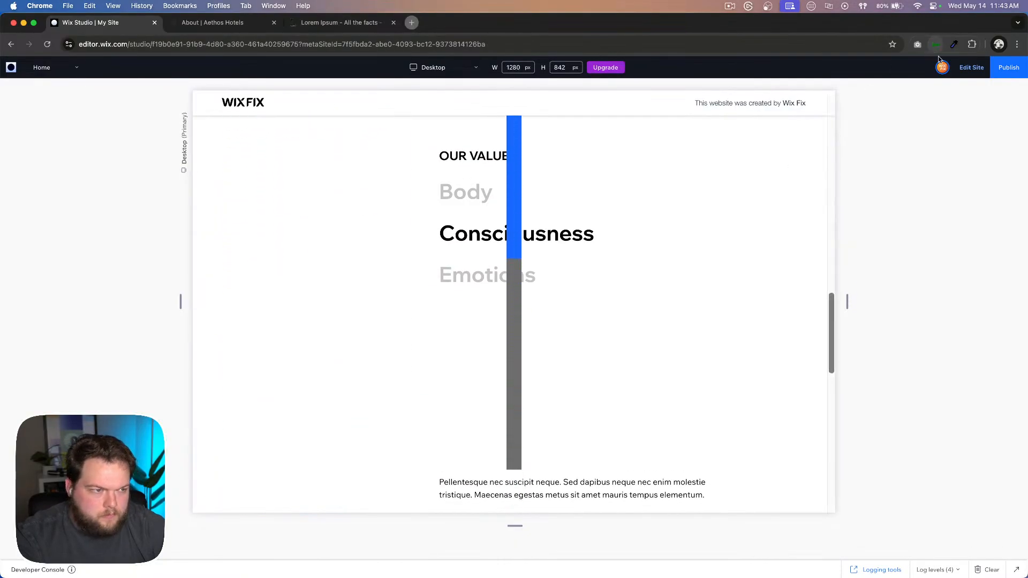
{"action": "left_click", "coordinate": [971, 68]}
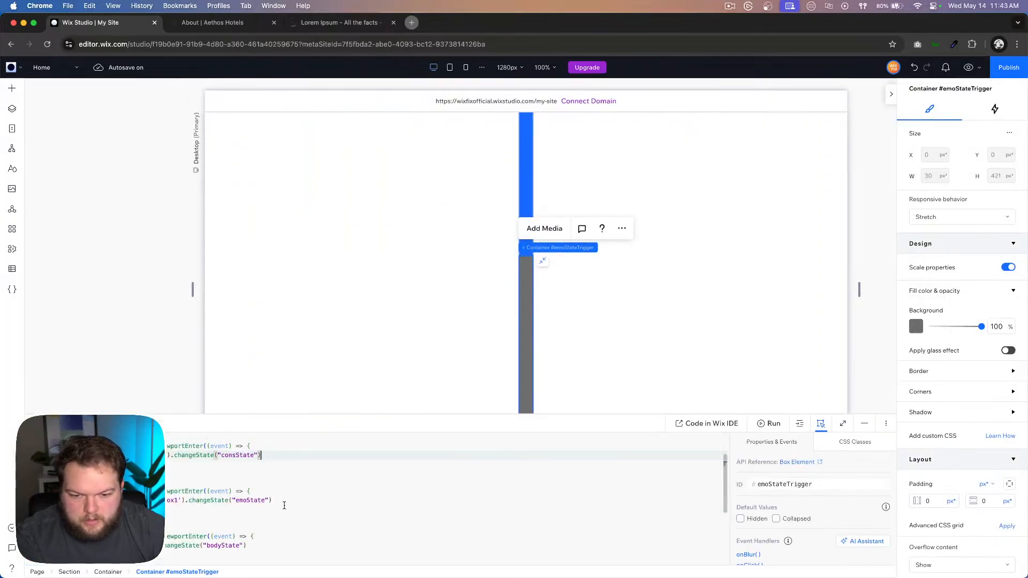
Step: Delete the existing emoState handler from the page code and add a new onViewportEnter event handler for emoStateTrigger
{"action": "left_click_drag", "start_coordinate": [258, 515], "coordinate": [182, 488]}
{"action": "key", "text": "BackSpace"}
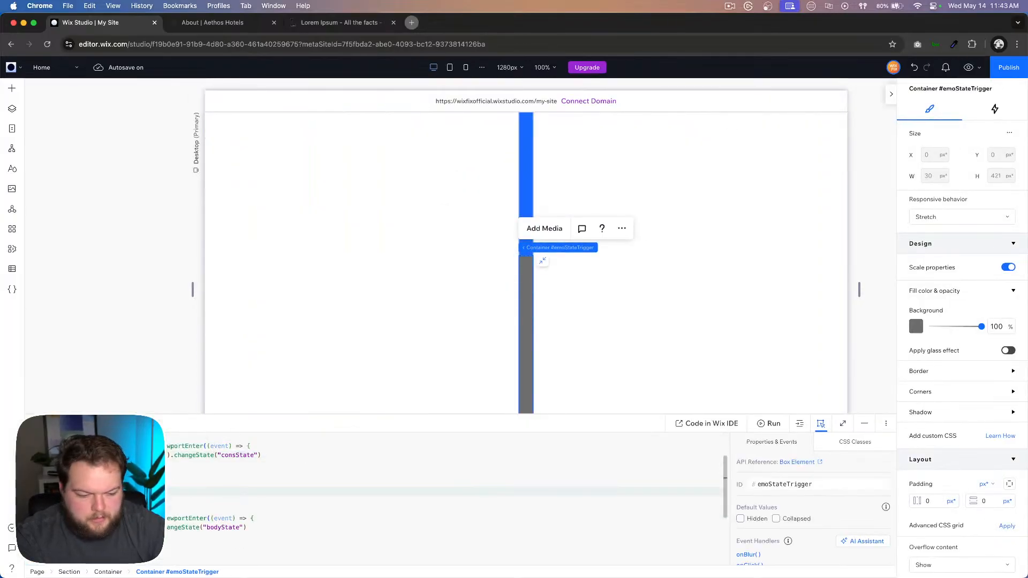
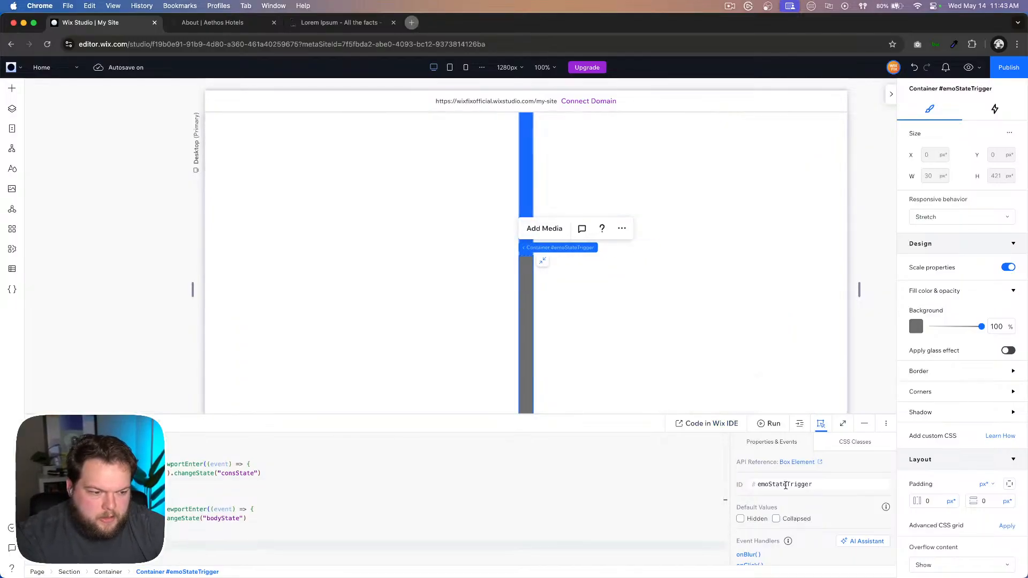
{"action": "scroll", "coordinate": [760, 523], "scroll_direction": "down", "scroll_amount": 3}
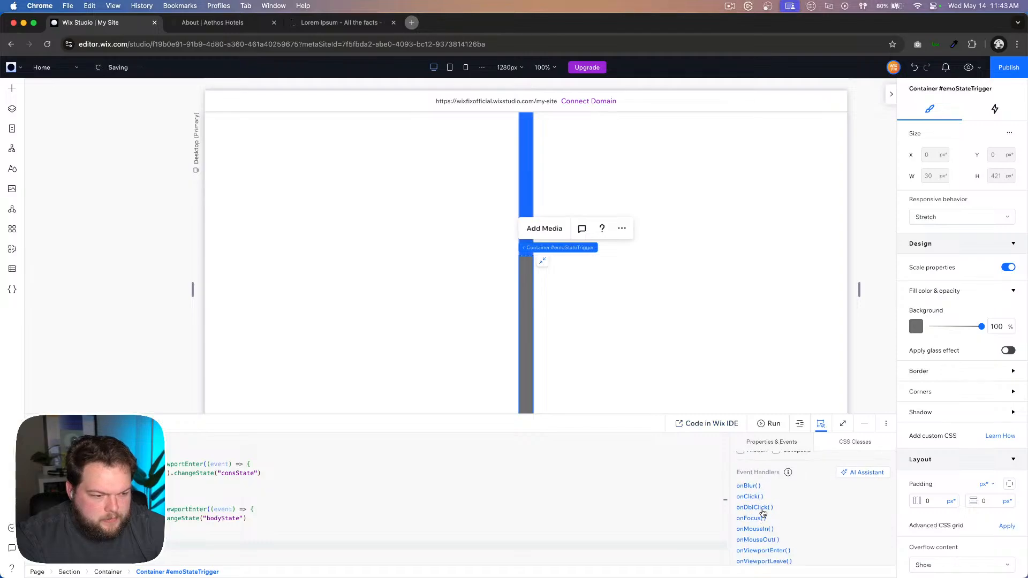
{"action": "left_click", "coordinate": [752, 552]}
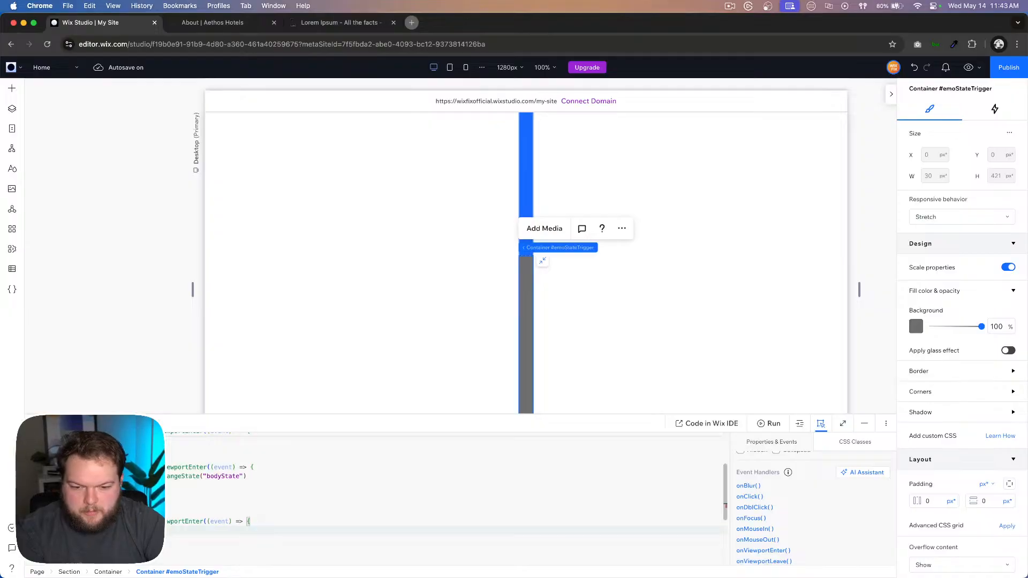
Step: Make the new viewport-enter handler call changeState("emoState") on multiStateBox1
{"action": "type", "text": "$wmu"}
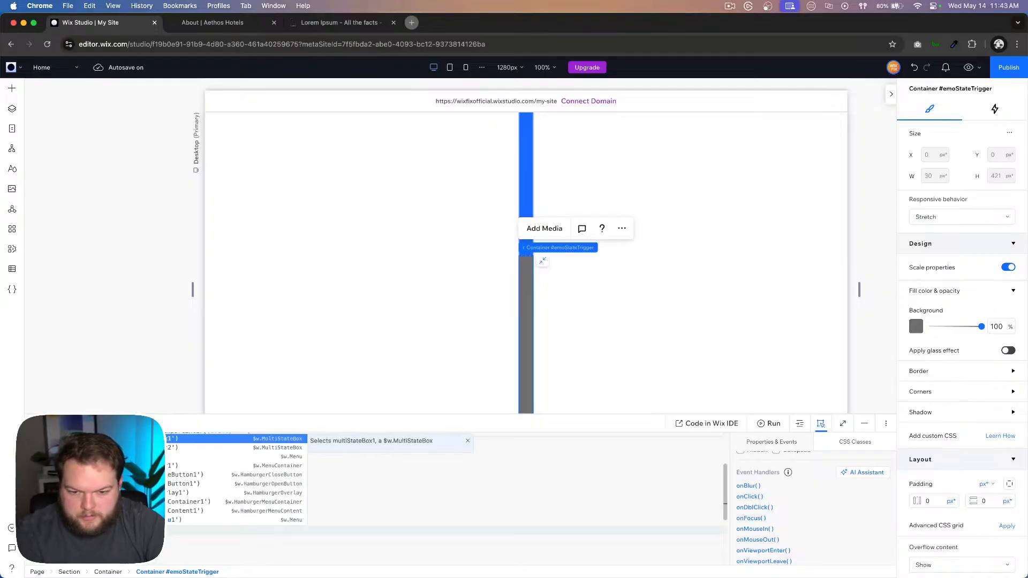
{"action": "key", "text": "Escape"}
{"action": "type", "text": ".changeState"}
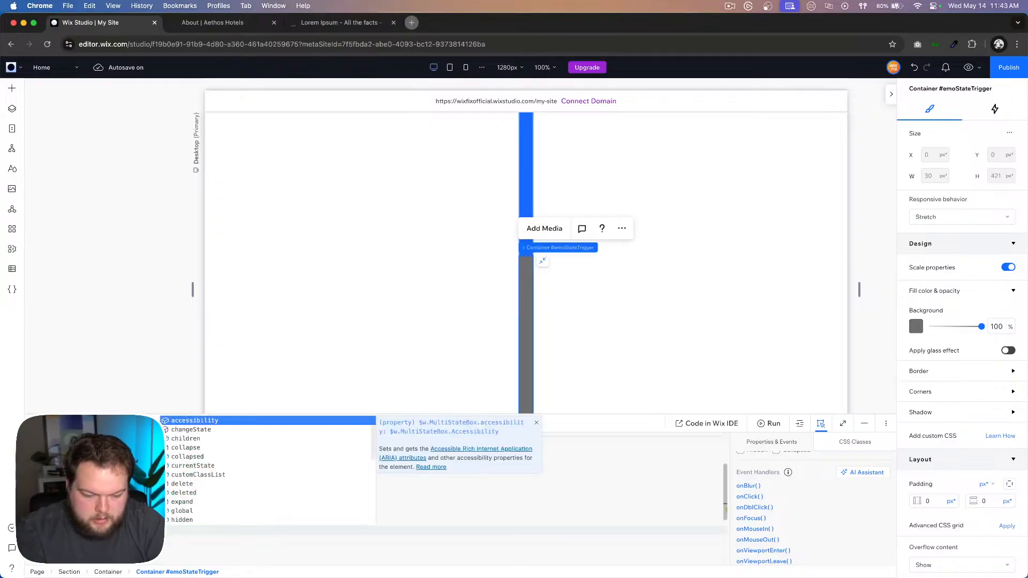
{"action": "type", "text": "("}
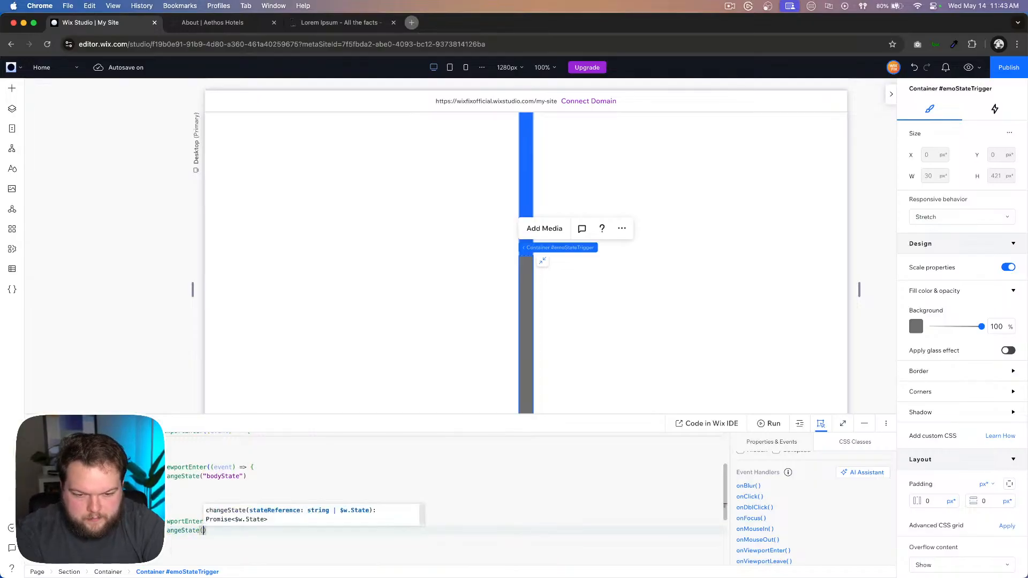
{"action": "type", "text": "\"emo"}
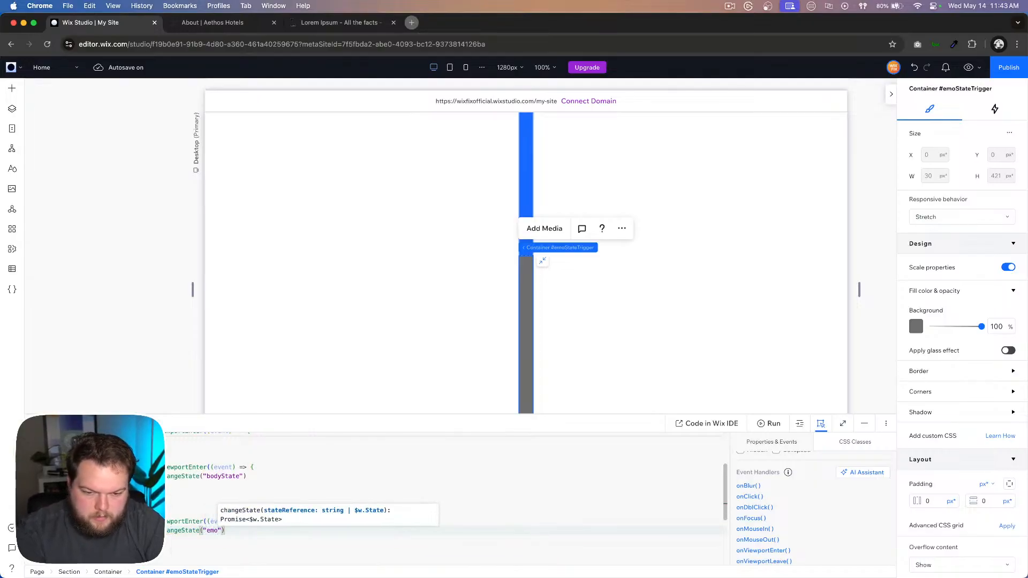
{"action": "type", "text": "State"}
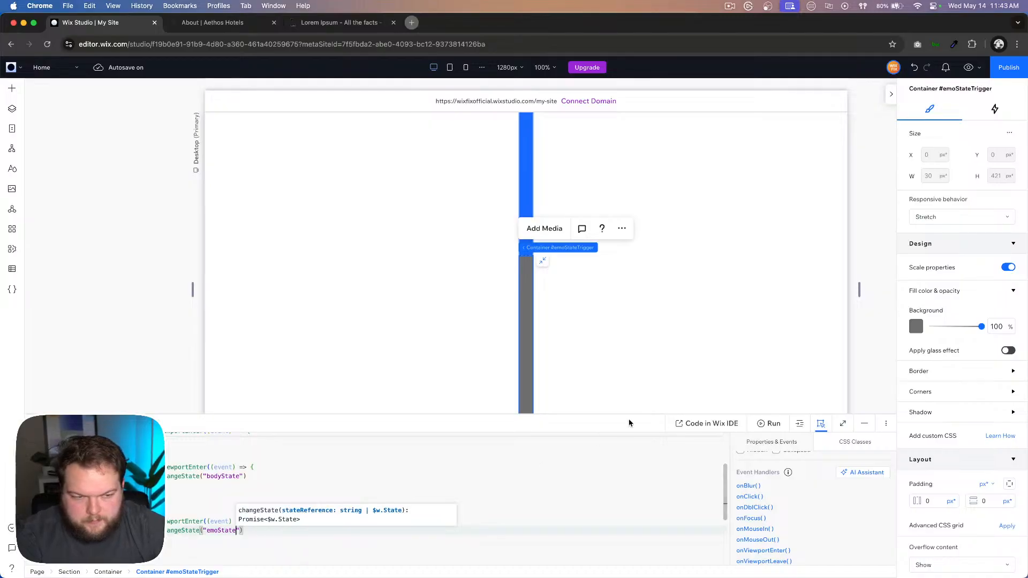
Step: Preview the page with the developer console collapsed and check the highlighted value while scrolling past the grey emotions trigger
{"action": "scroll", "coordinate": [686, 243], "scroll_direction": "up", "scroll_amount": 5}
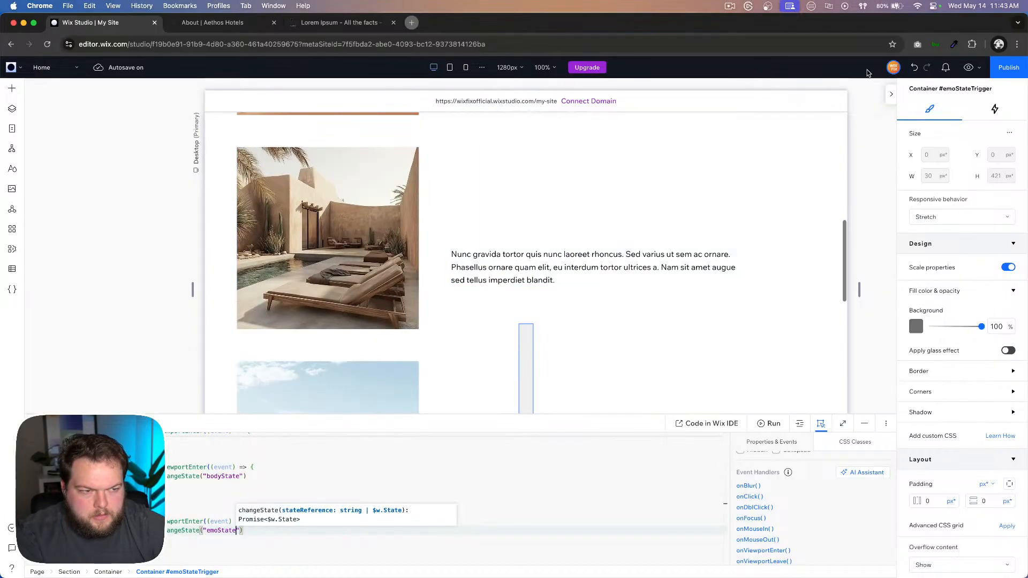
{"action": "left_click", "coordinate": [968, 67]}
{"action": "scroll", "coordinate": [724, 300], "scroll_direction": "up", "scroll_amount": 2}
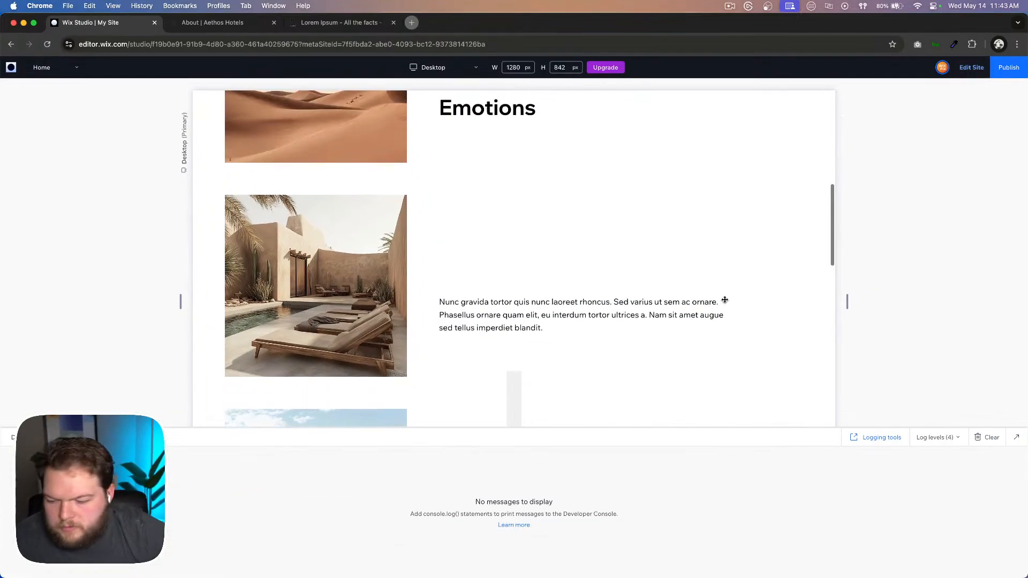
{"action": "scroll", "coordinate": [725, 300], "scroll_direction": "up", "scroll_amount": 5}
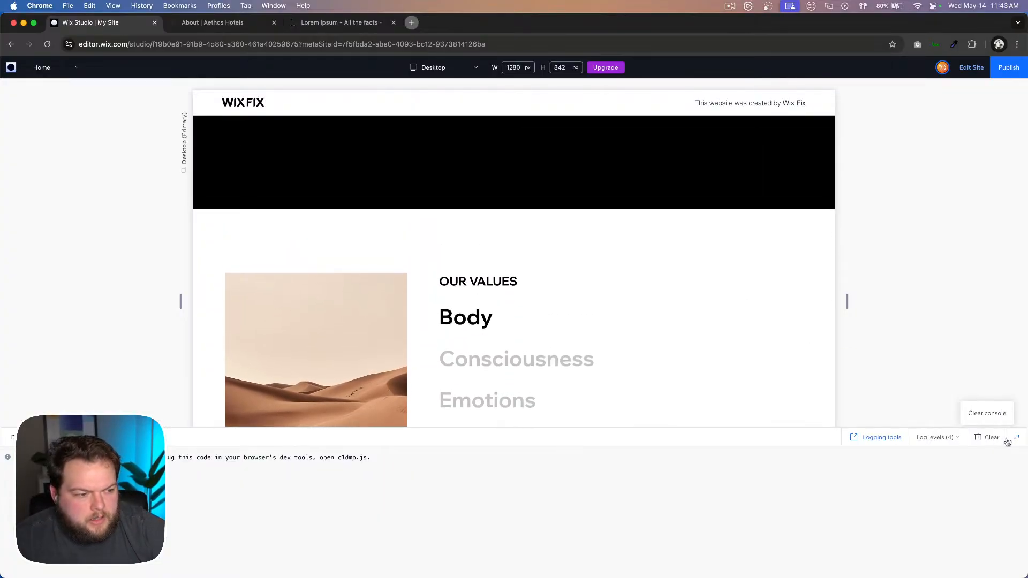
{"action": "left_click", "coordinate": [1013, 439]}
{"action": "scroll", "coordinate": [757, 261], "scroll_direction": "down", "scroll_amount": 3}
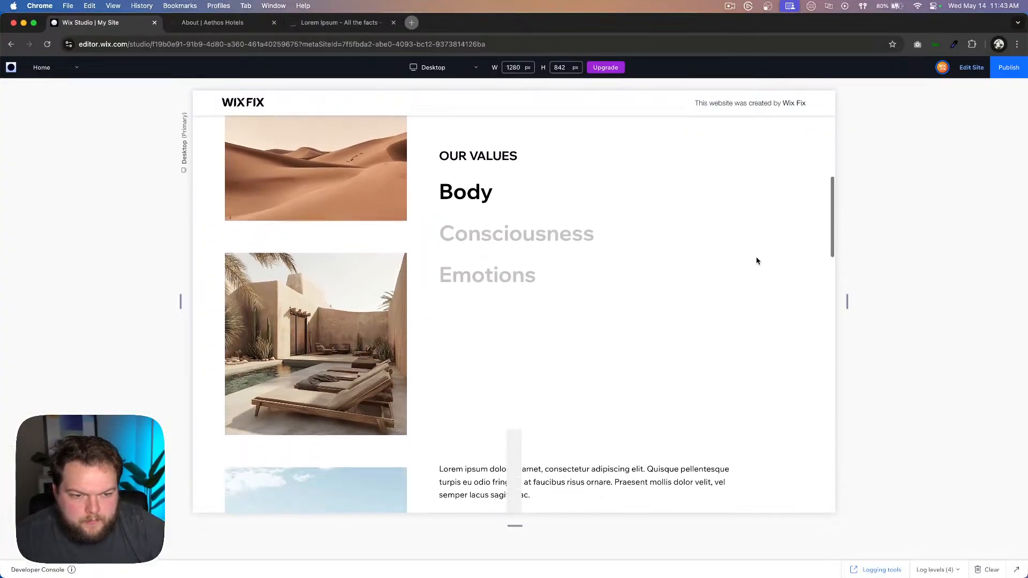
{"action": "scroll", "coordinate": [757, 261], "scroll_direction": "down", "scroll_amount": 5}
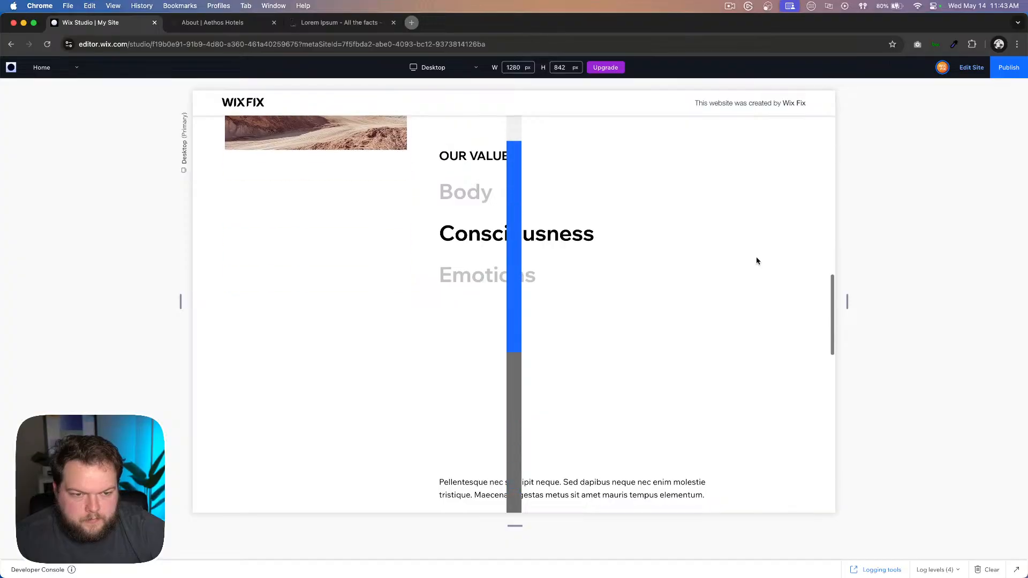
{"action": "scroll", "coordinate": [757, 261], "scroll_direction": "down", "scroll_amount": 5}
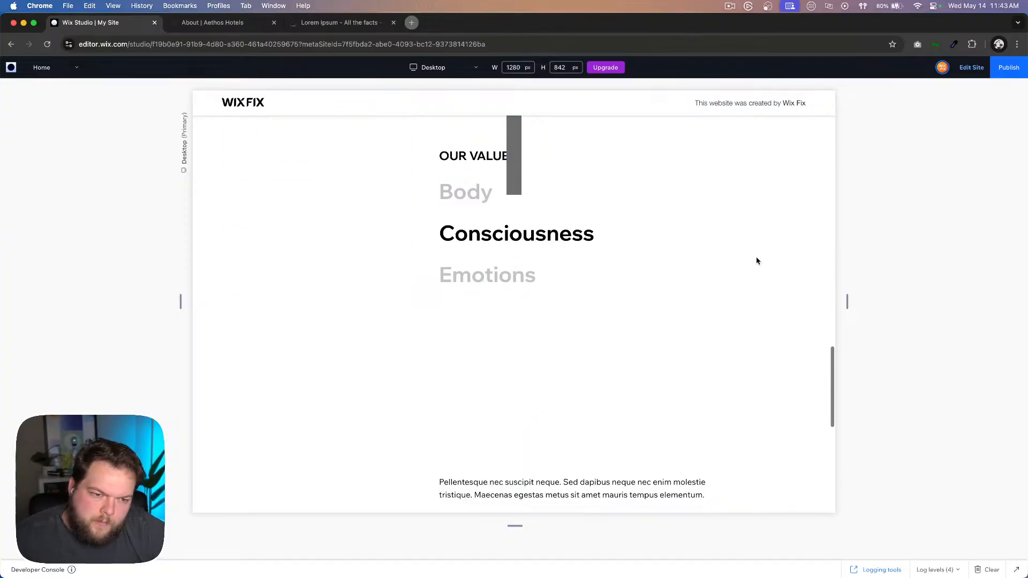
Step: Check the highlighted value while moving back and forth across the three triggers in the preview, and return to editing the site
{"action": "scroll", "coordinate": [757, 260], "scroll_direction": "up", "scroll_amount": 5}
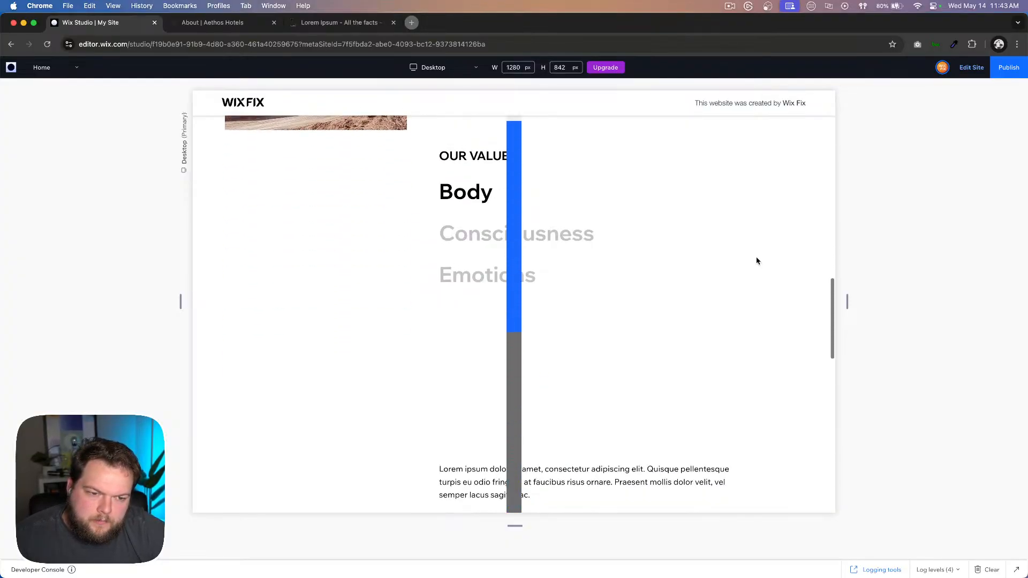
{"action": "scroll", "coordinate": [757, 261], "scroll_direction": "up", "scroll_amount": 3}
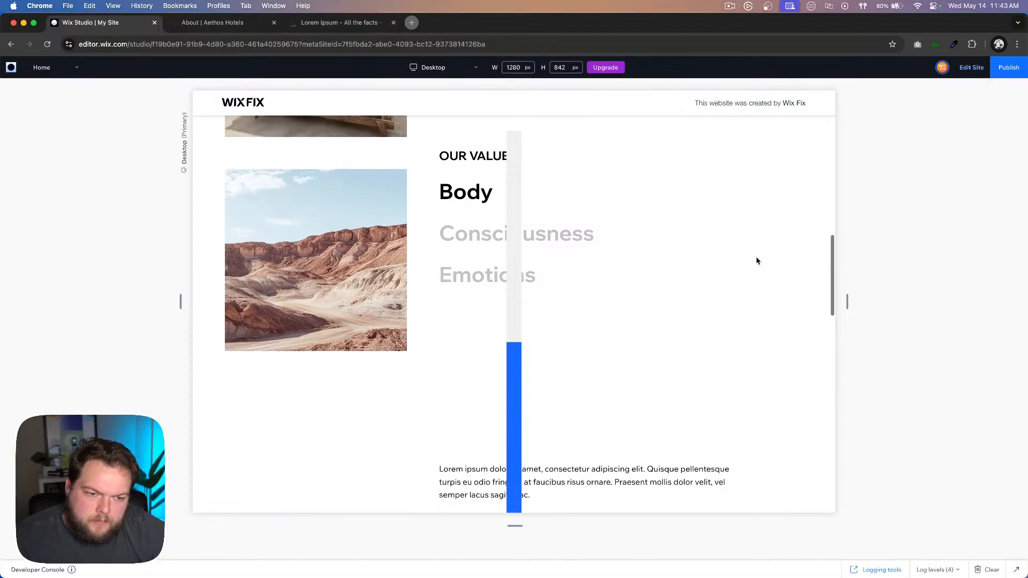
{"action": "scroll", "coordinate": [757, 261], "scroll_direction": "up", "scroll_amount": 6}
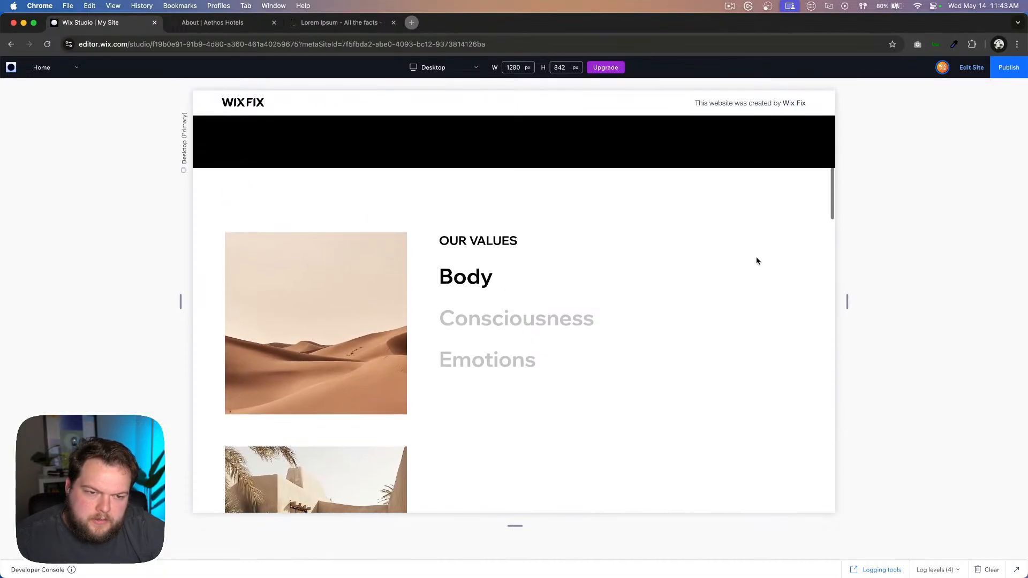
{"action": "scroll", "coordinate": [756, 261], "scroll_direction": "down", "scroll_amount": 10}
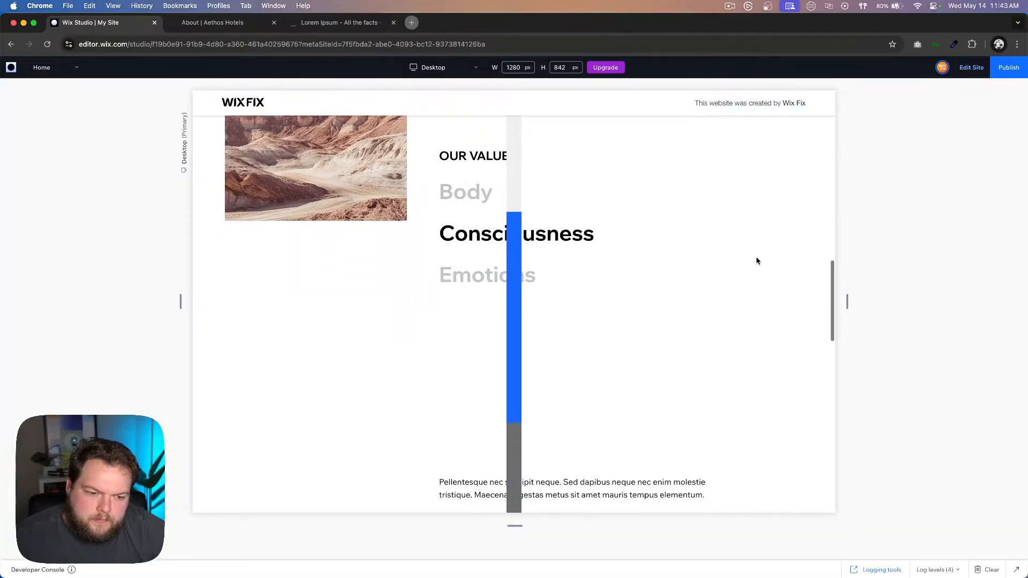
{"action": "scroll", "coordinate": [757, 260], "scroll_direction": "down", "scroll_amount": 2}
{"action": "scroll", "coordinate": [757, 261], "scroll_direction": "up", "scroll_amount": 5}
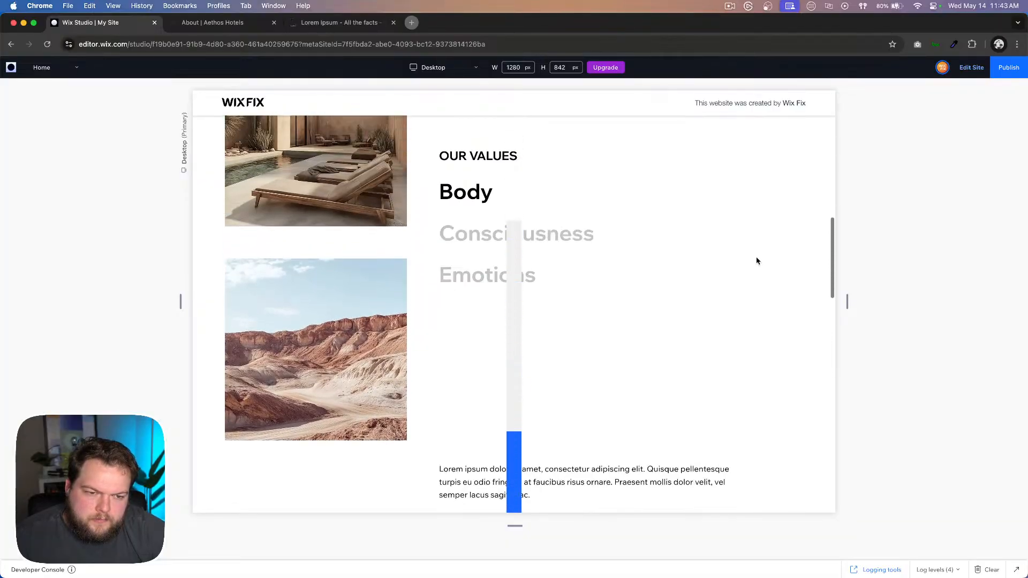
{"action": "scroll", "coordinate": [756, 261], "scroll_direction": "down", "scroll_amount": 5}
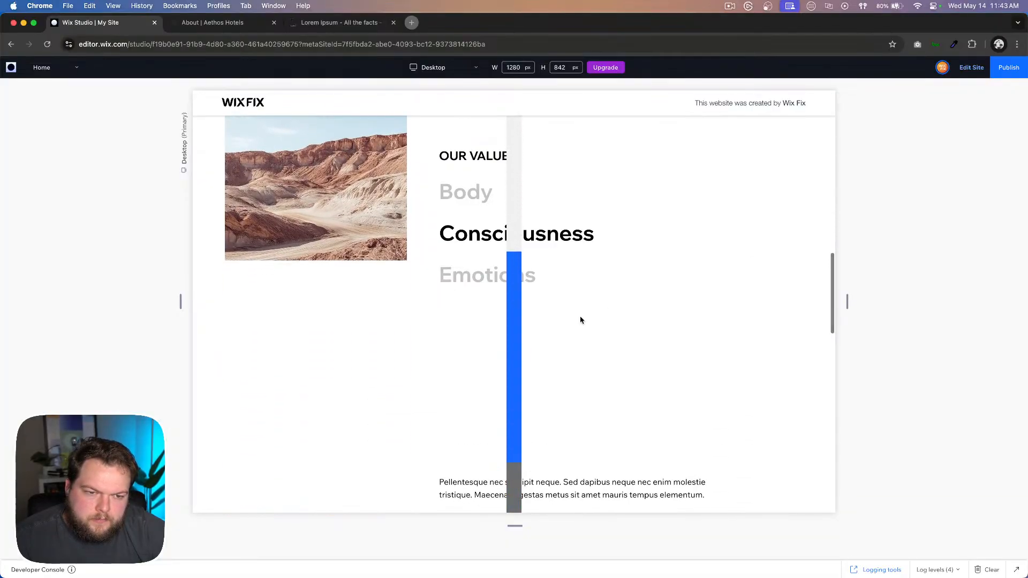
{"action": "scroll", "coordinate": [581, 320], "scroll_direction": "up", "scroll_amount": 3}
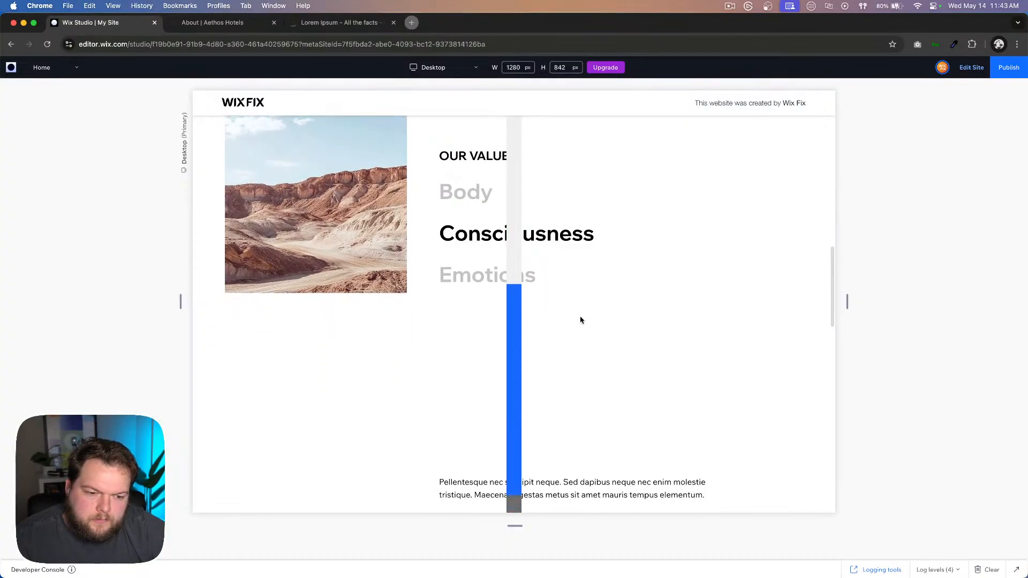
{"action": "scroll", "coordinate": [581, 320], "scroll_direction": "up", "scroll_amount": 1}
{"action": "left_click", "coordinate": [972, 67]}
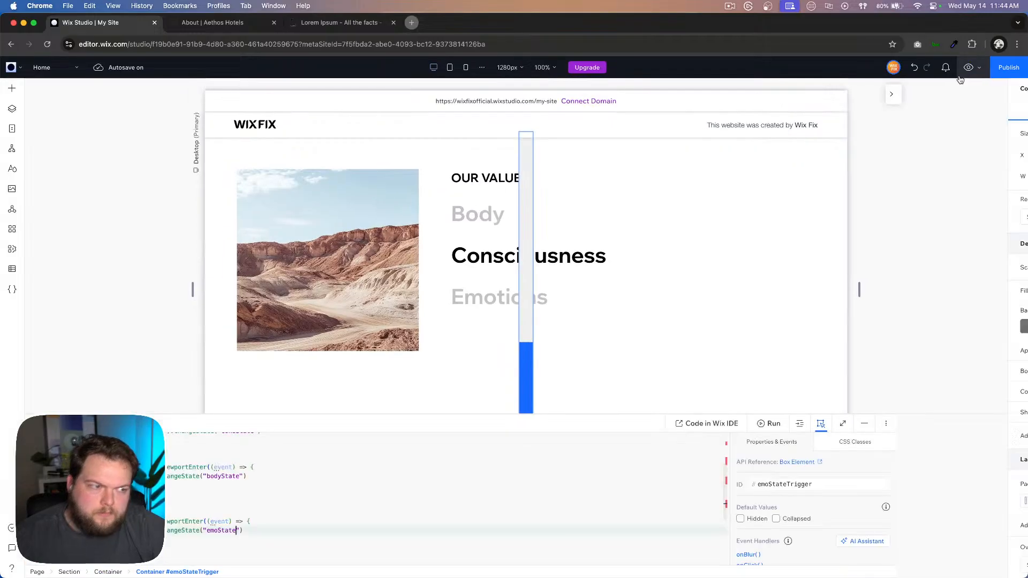
Step: Try a bottom margin on the blue conStateTrigger container, first 50%, and settle on 64 px
{"action": "scroll", "coordinate": [553, 294], "scroll_direction": "down", "scroll_amount": 4}
{"action": "left_click", "coordinate": [528, 240]}
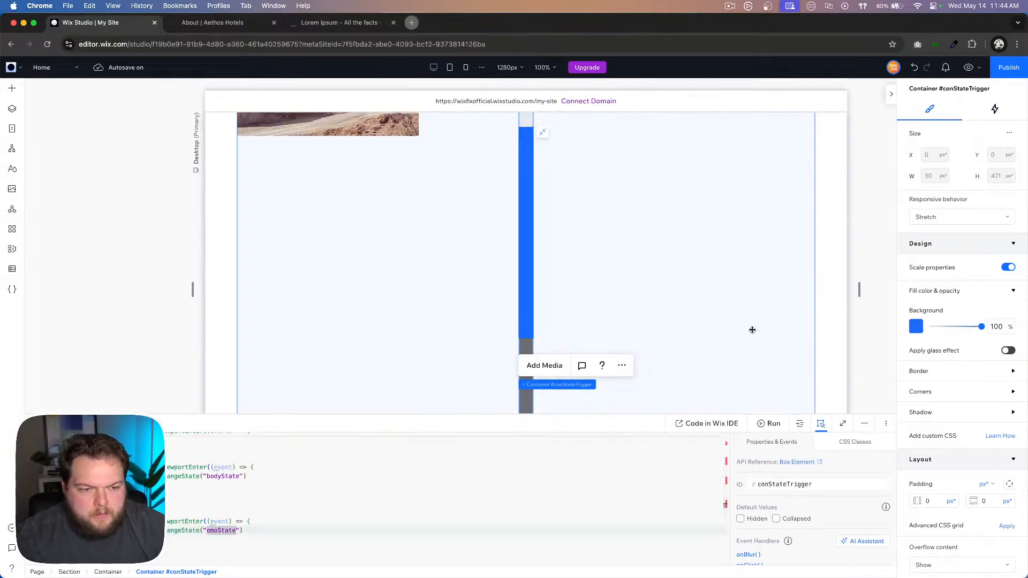
{"action": "scroll", "coordinate": [979, 498], "scroll_direction": "down", "scroll_amount": 5}
{"action": "left_click", "coordinate": [996, 530]}
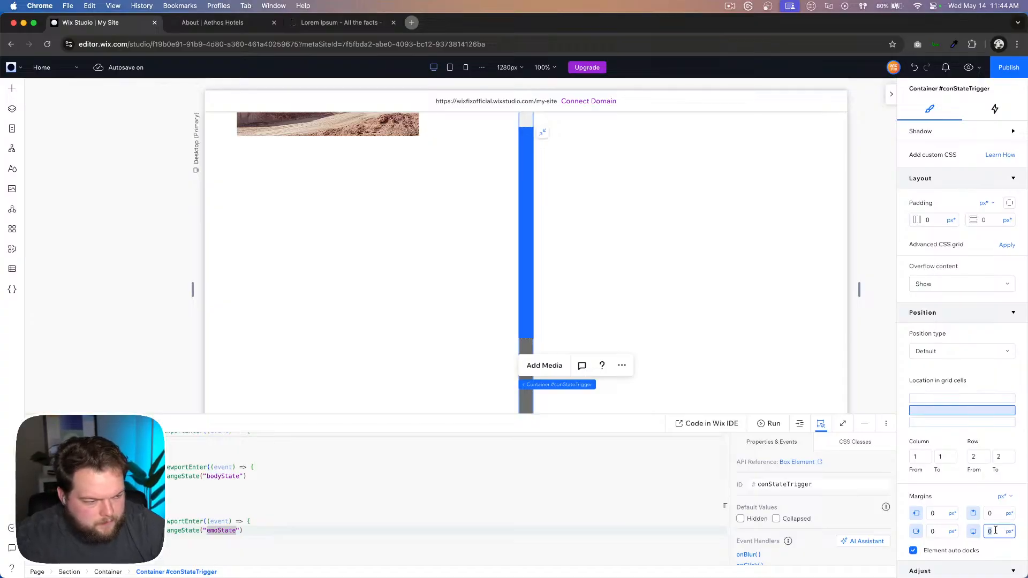
{"action": "type", "text": "50%"}
{"action": "key", "text": "Return"}
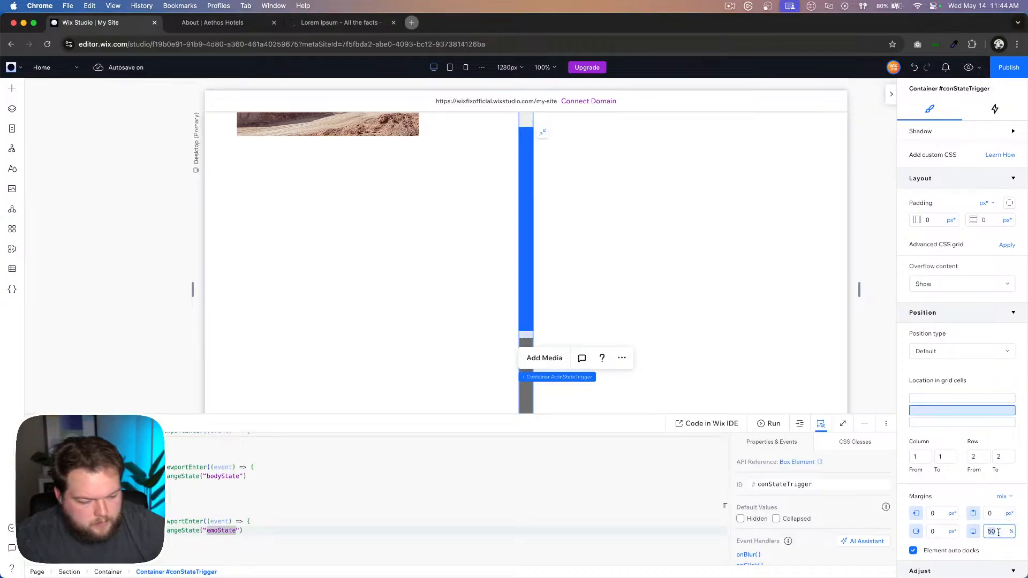
{"action": "type", "text": "64px"}
{"action": "key", "text": "Return"}
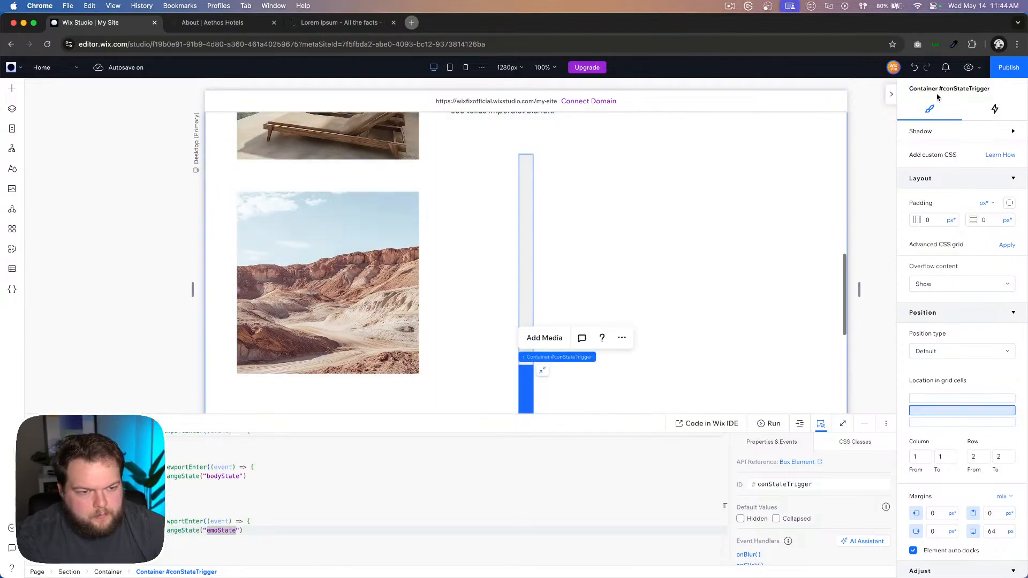
Step: Preview the page, check the highlighted value around the gap between the blue and grey triggers, and return to editing the site
{"action": "left_click", "coordinate": [968, 67]}
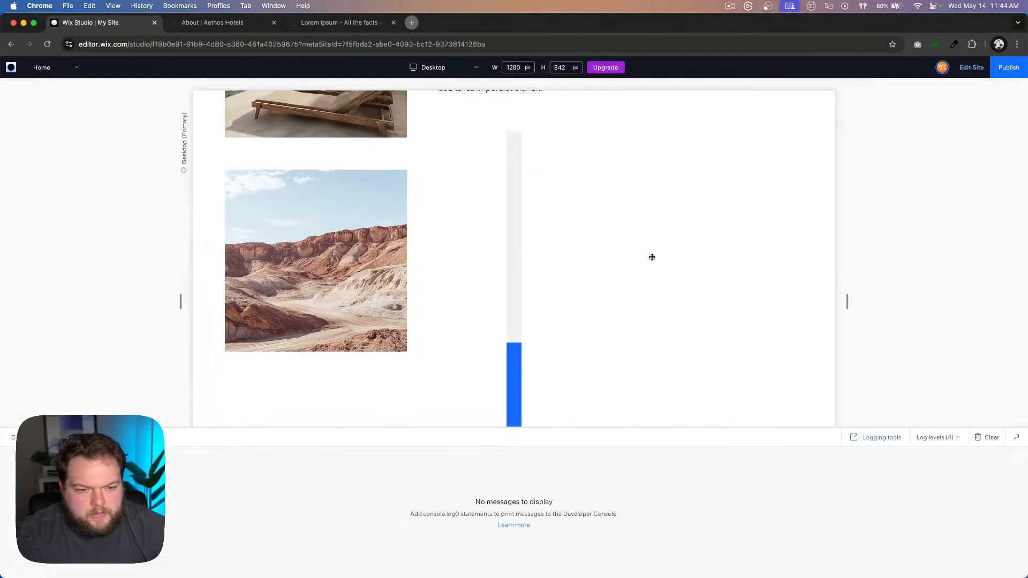
{"action": "scroll", "coordinate": [652, 257], "scroll_direction": "up", "scroll_amount": 3}
{"action": "scroll", "coordinate": [652, 257], "scroll_direction": "down", "scroll_amount": 5}
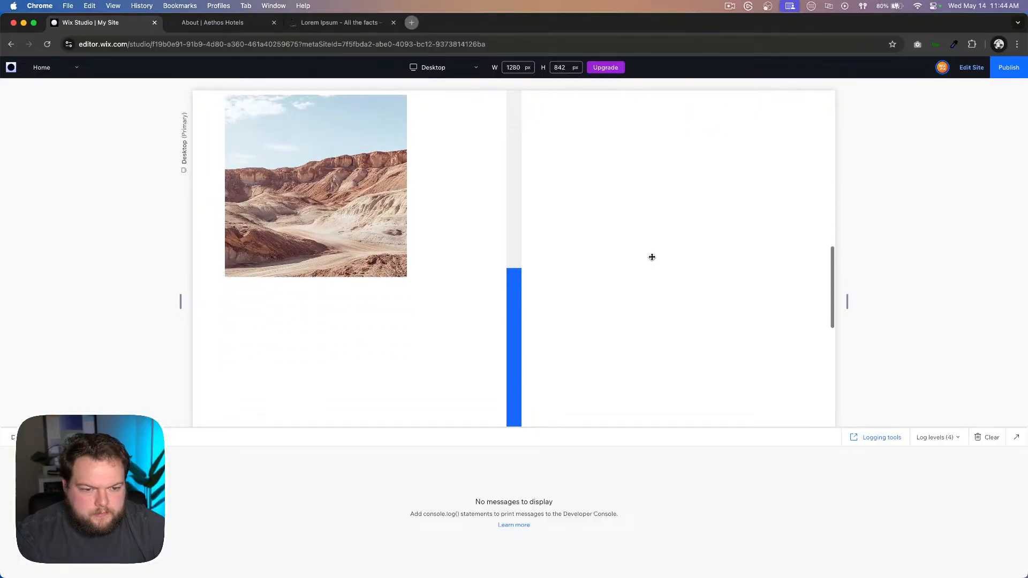
{"action": "scroll", "coordinate": [652, 257], "scroll_direction": "down", "scroll_amount": 5}
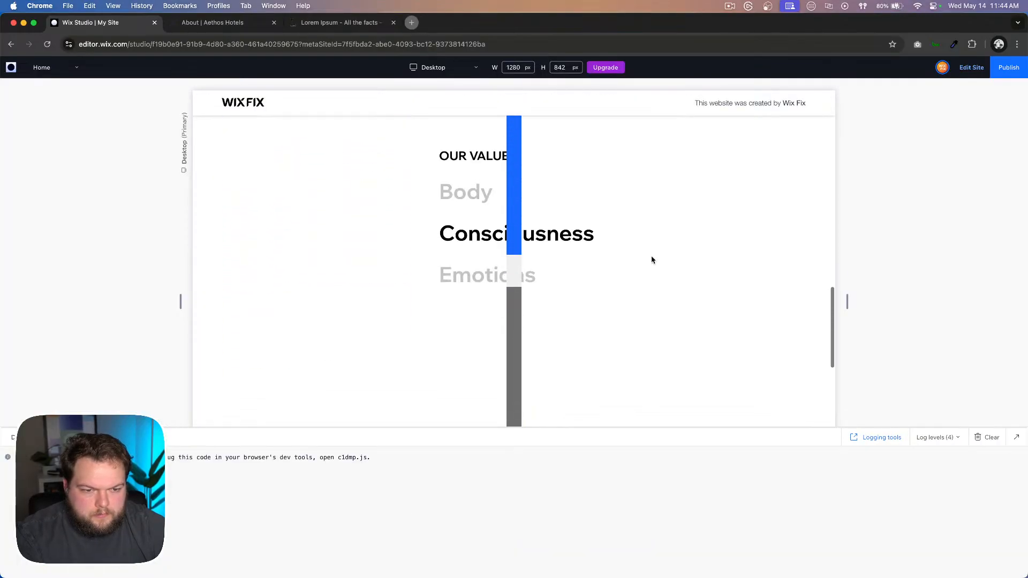
{"action": "scroll", "coordinate": [653, 260], "scroll_direction": "down", "scroll_amount": 5}
{"action": "scroll", "coordinate": [652, 260], "scroll_direction": "up", "scroll_amount": 8}
{"action": "scroll", "coordinate": [652, 260], "scroll_direction": "down", "scroll_amount": 4}
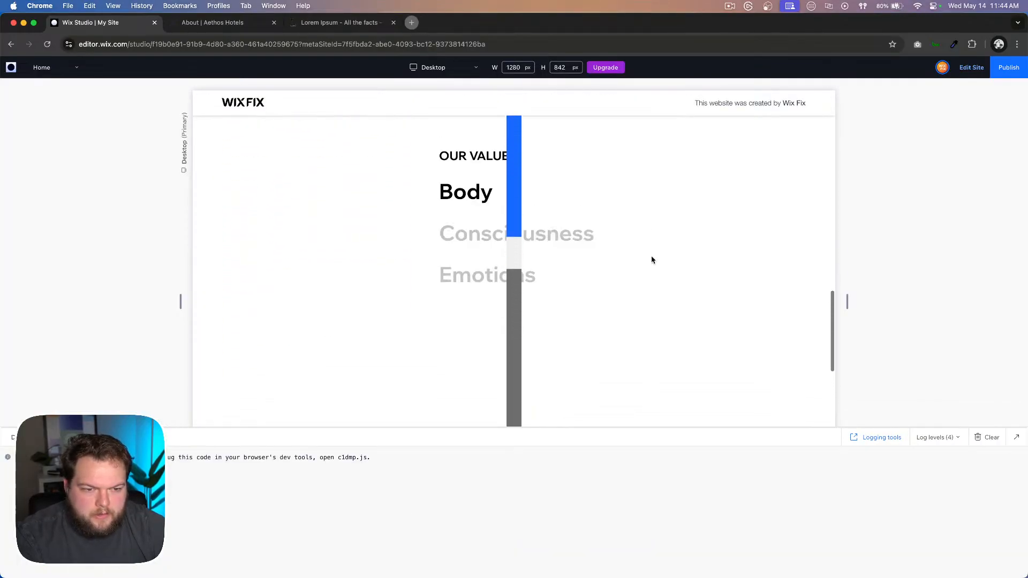
{"action": "scroll", "coordinate": [652, 260], "scroll_direction": "up", "scroll_amount": 4}
{"action": "scroll", "coordinate": [653, 260], "scroll_direction": "down", "scroll_amount": 4}
{"action": "scroll", "coordinate": [652, 260], "scroll_direction": "up", "scroll_amount": 4}
{"action": "scroll", "coordinate": [652, 260], "scroll_direction": "down", "scroll_amount": 5}
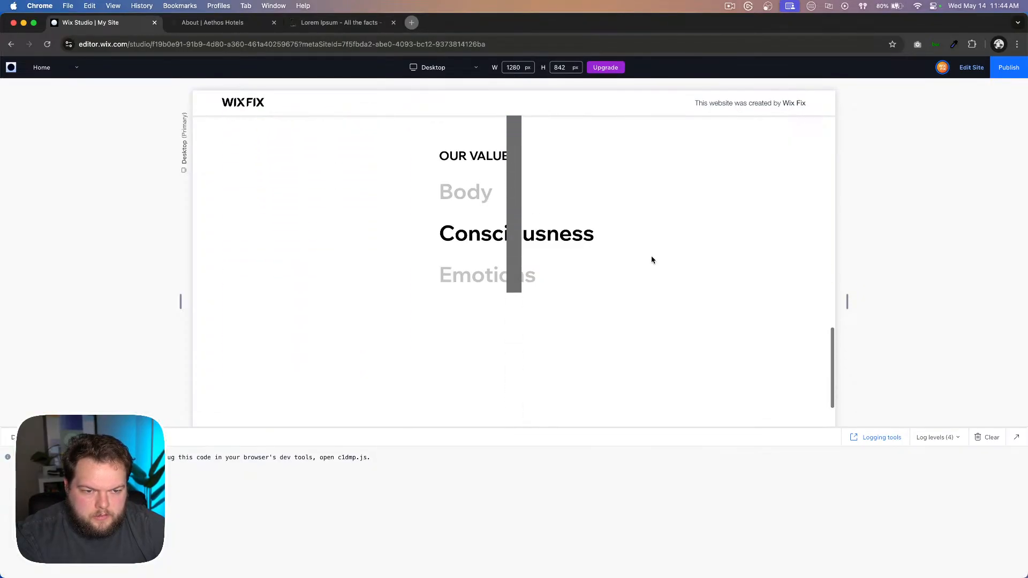
{"action": "scroll", "coordinate": [652, 260], "scroll_direction": "up", "scroll_amount": 5}
{"action": "scroll", "coordinate": [652, 260], "scroll_direction": "down", "scroll_amount": 2}
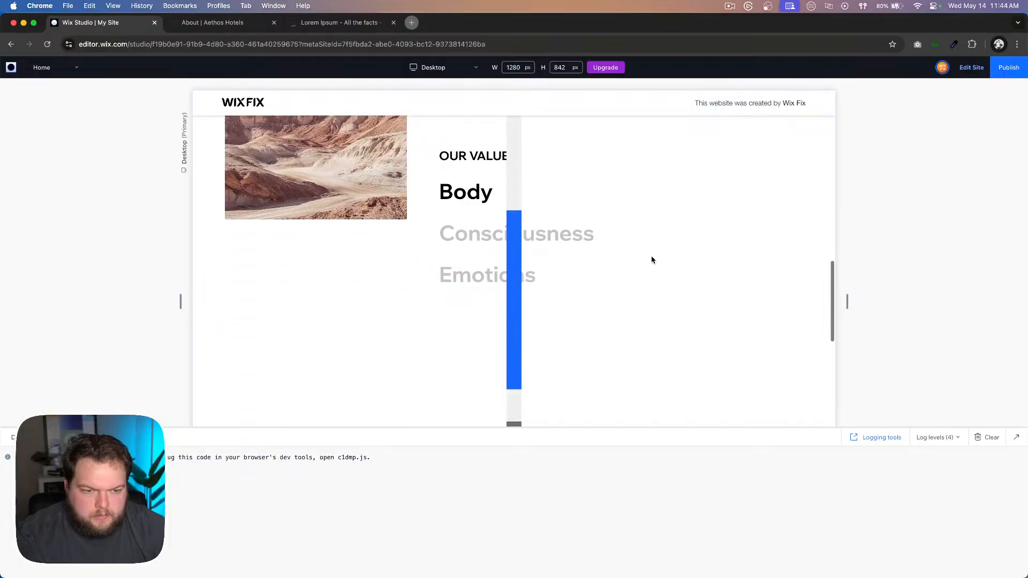
{"action": "scroll", "coordinate": [652, 260], "scroll_direction": "down", "scroll_amount": 2}
{"action": "left_click", "coordinate": [971, 66]}
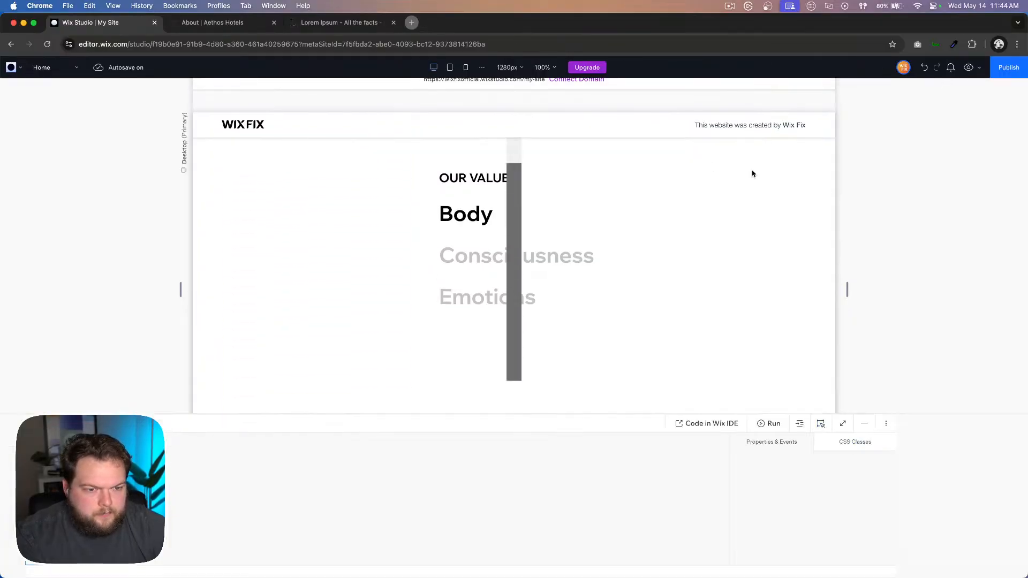
Step: Reset the blue conStateTrigger container's bottom margin to 0
{"action": "left_click", "coordinate": [528, 203]}
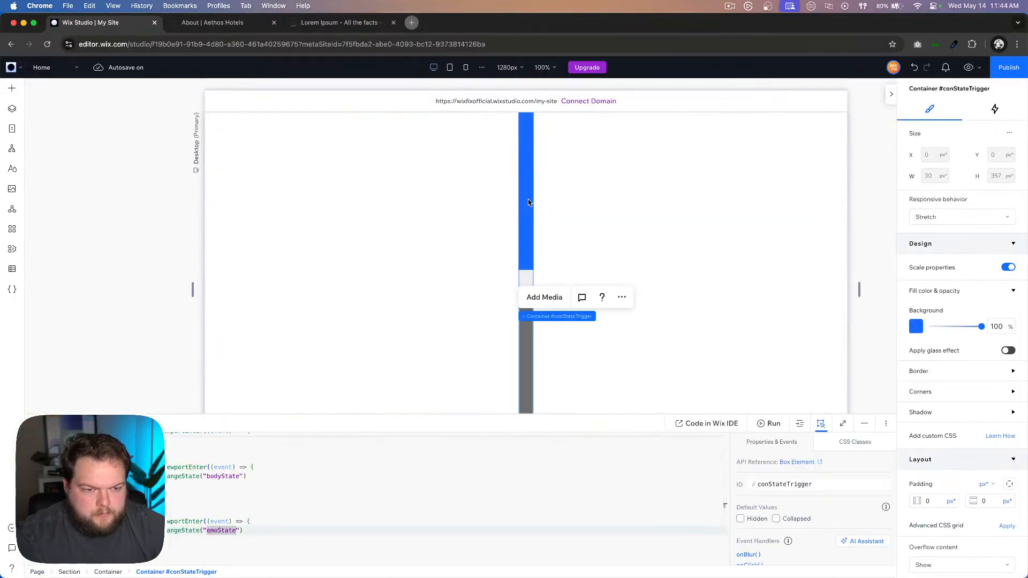
{"action": "scroll", "coordinate": [960, 487], "scroll_direction": "down", "scroll_amount": 5}
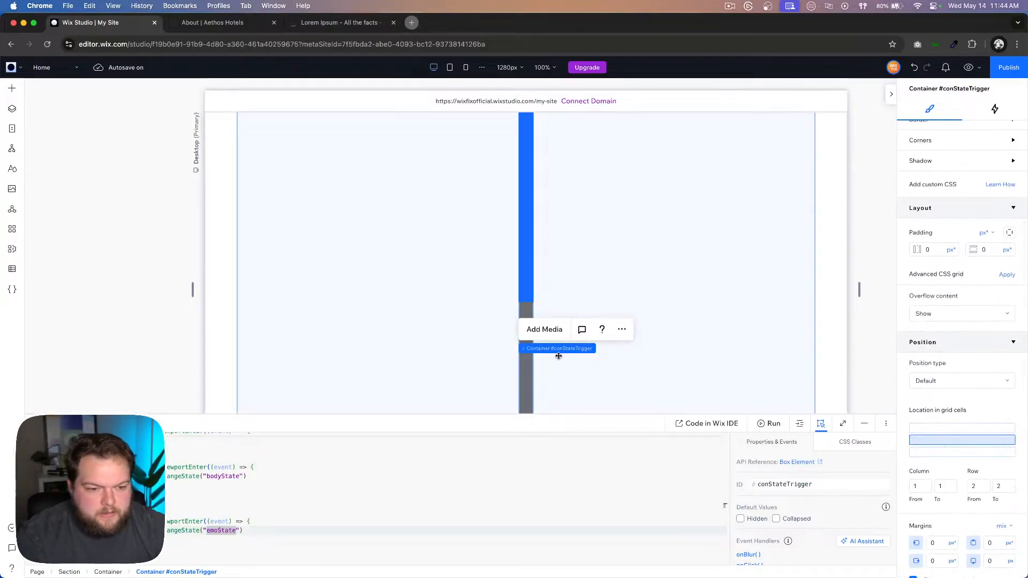
Step: Inspect the grey emotions trigger's ID and compare the state names of multiStateBox1 with the name used in the code
{"action": "left_click", "coordinate": [531, 364]}
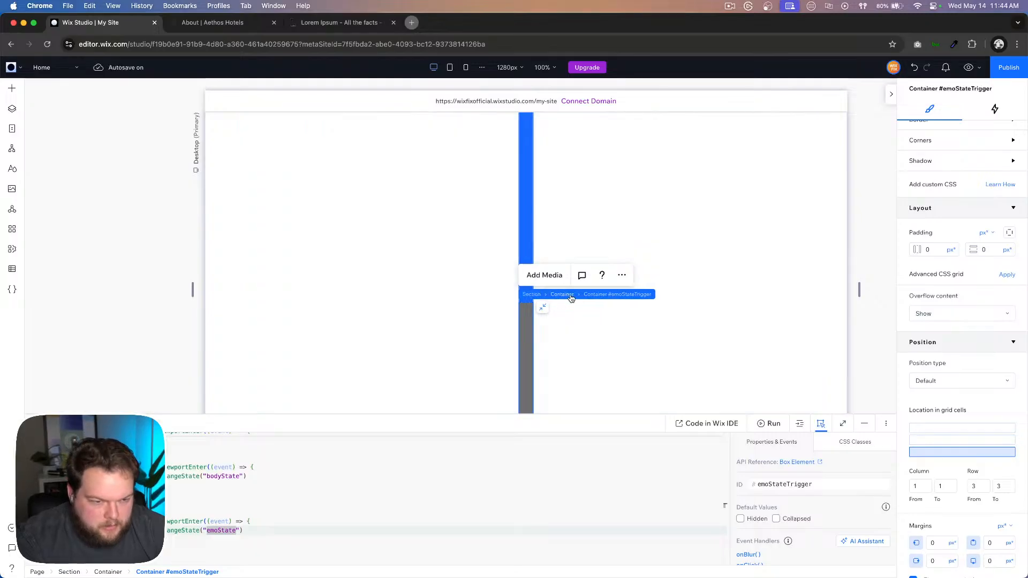
{"action": "scroll", "coordinate": [245, 499], "scroll_direction": "down", "scroll_amount": 2}
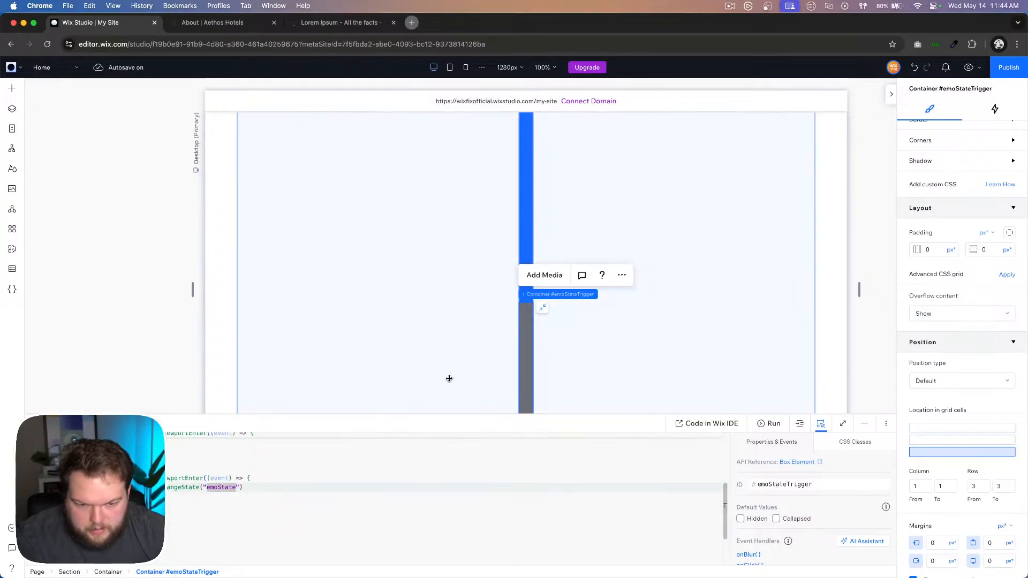
{"action": "scroll", "coordinate": [482, 364], "scroll_direction": "up", "scroll_amount": 8}
{"action": "left_click", "coordinate": [485, 228]}
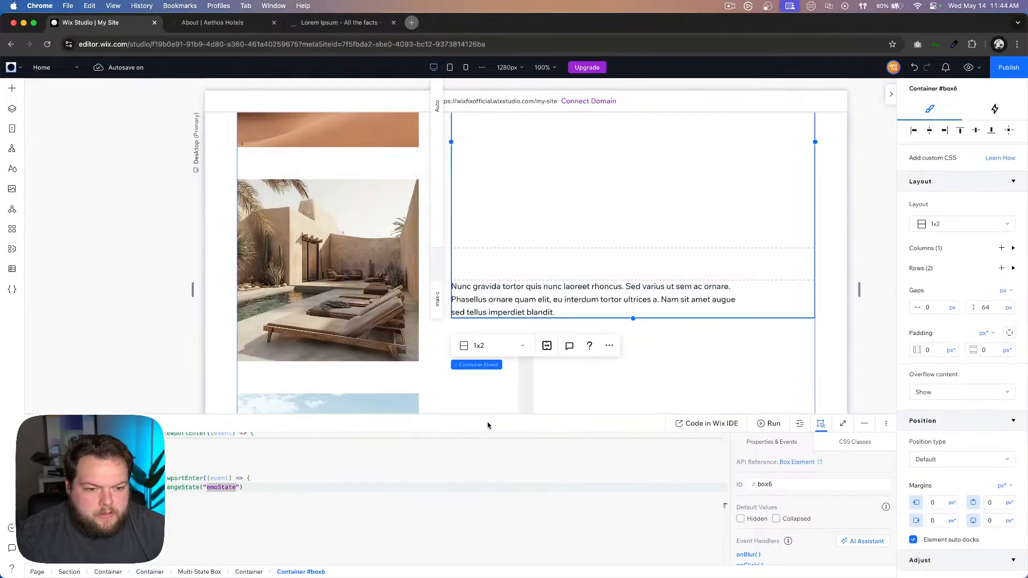
{"action": "left_click", "coordinate": [513, 365]}
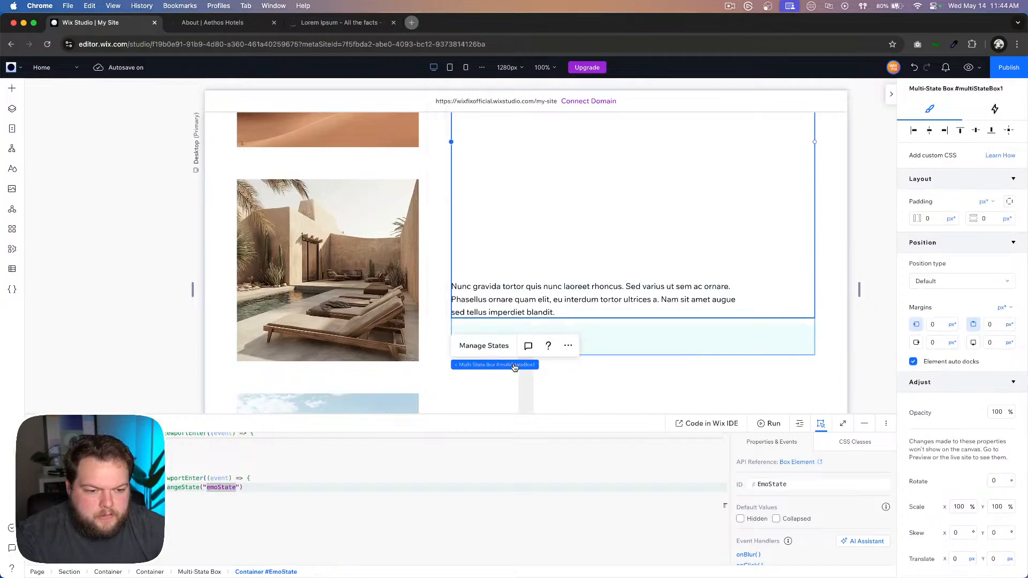
{"action": "left_click", "coordinate": [487, 345]}
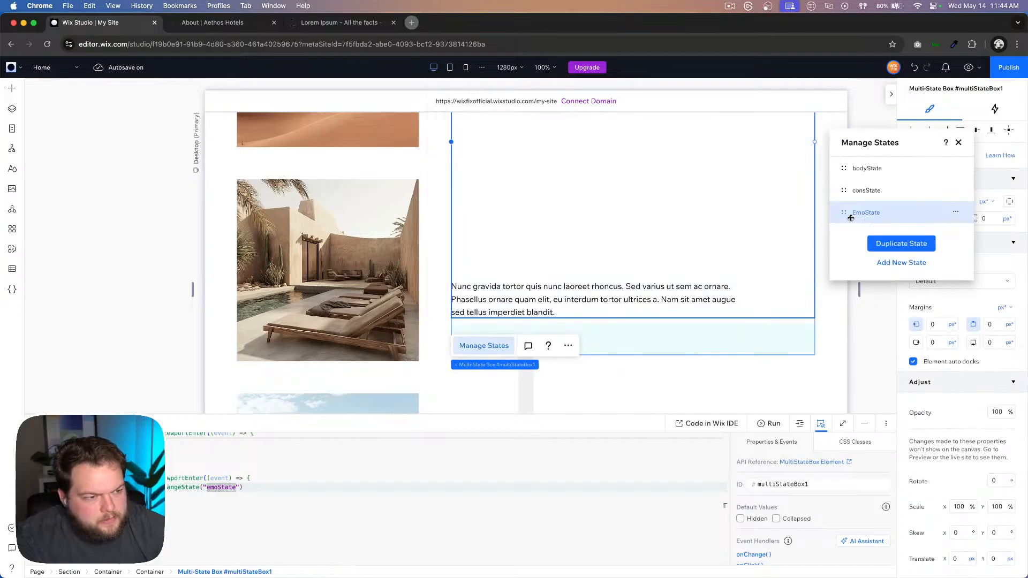
Step: Correct the state name in the emotions trigger's changeState call to "EmoState" and review the other handlers
{"action": "left_click", "coordinate": [209, 487]}
{"action": "scroll", "coordinate": [210, 488], "scroll_direction": "up", "scroll_amount": 2}
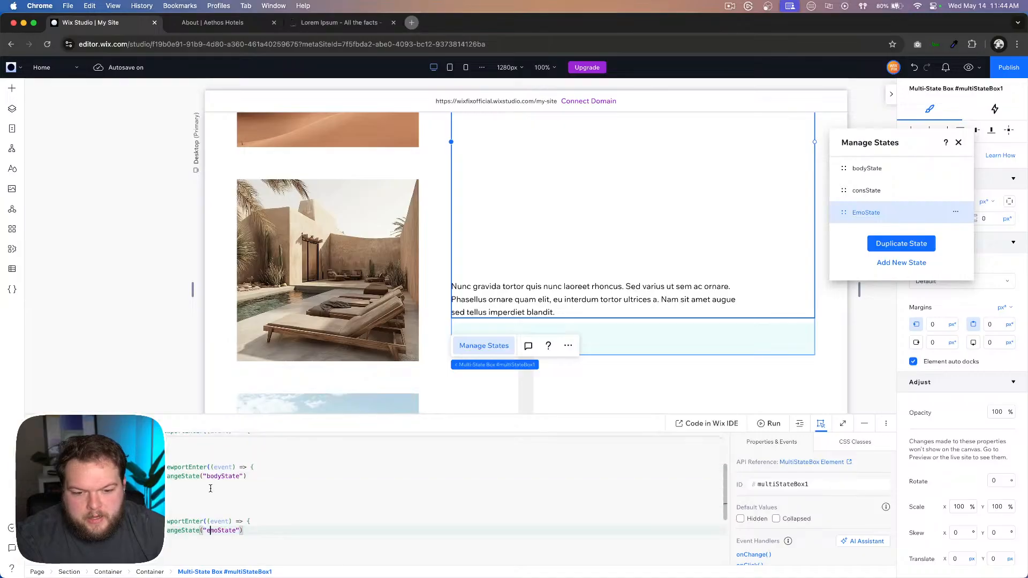
{"action": "key", "text": "BackSpace"}
{"action": "type", "text": "E"}
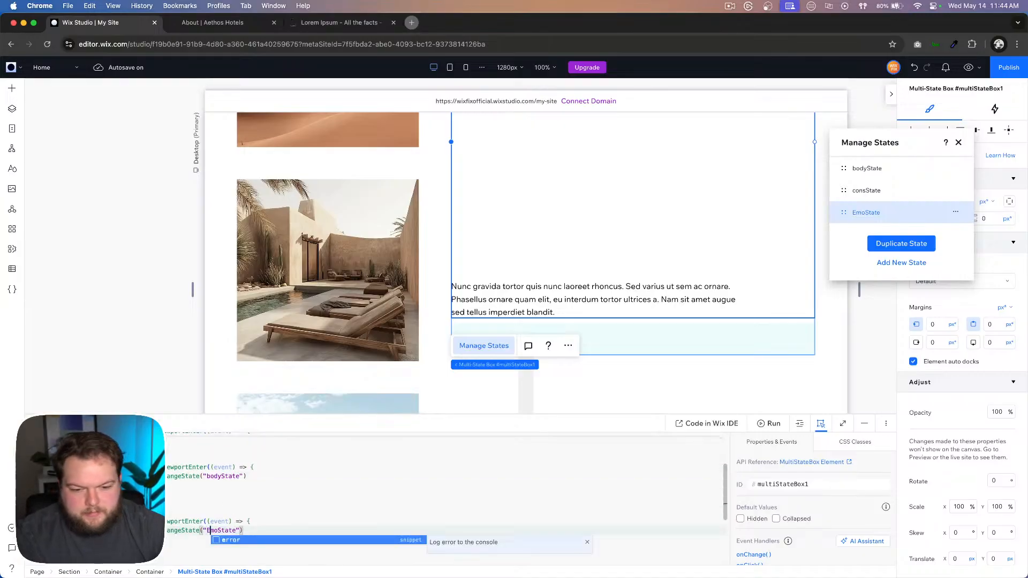
{"action": "left_click", "coordinate": [290, 521]}
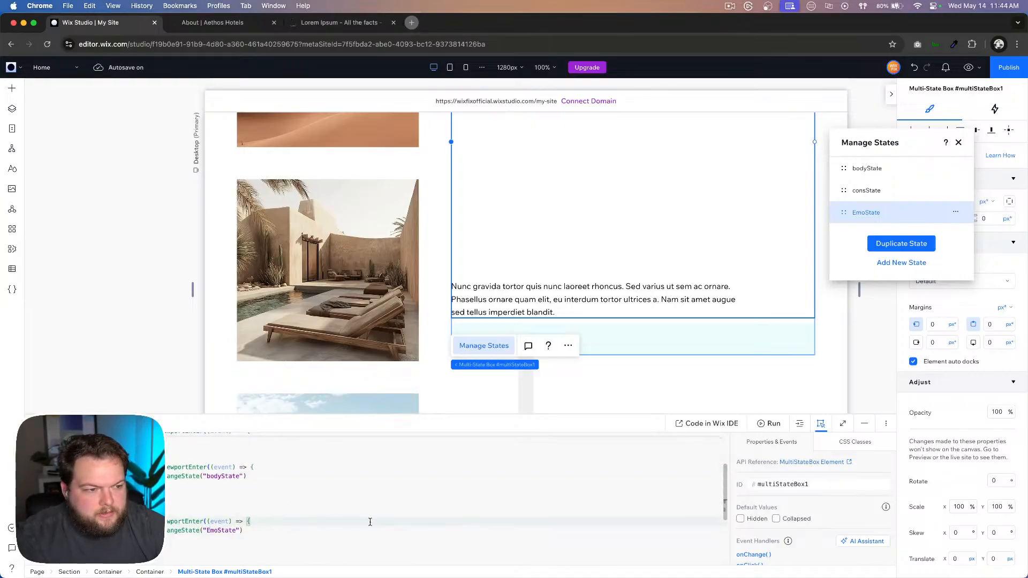
{"action": "scroll", "coordinate": [473, 503], "scroll_direction": "up", "scroll_amount": 3}
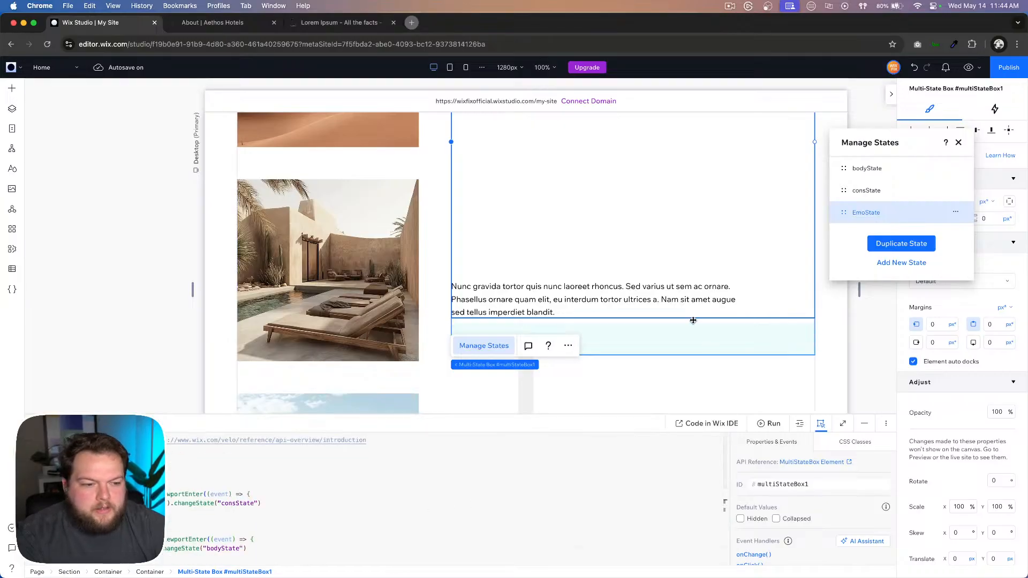
Step: Preview the page, check which value is highlighted as each trigger container scrolls into view, and return to editing the site
{"action": "left_click", "coordinate": [729, 383]}
{"action": "scroll", "coordinate": [728, 384], "scroll_direction": "up", "scroll_amount": 5}
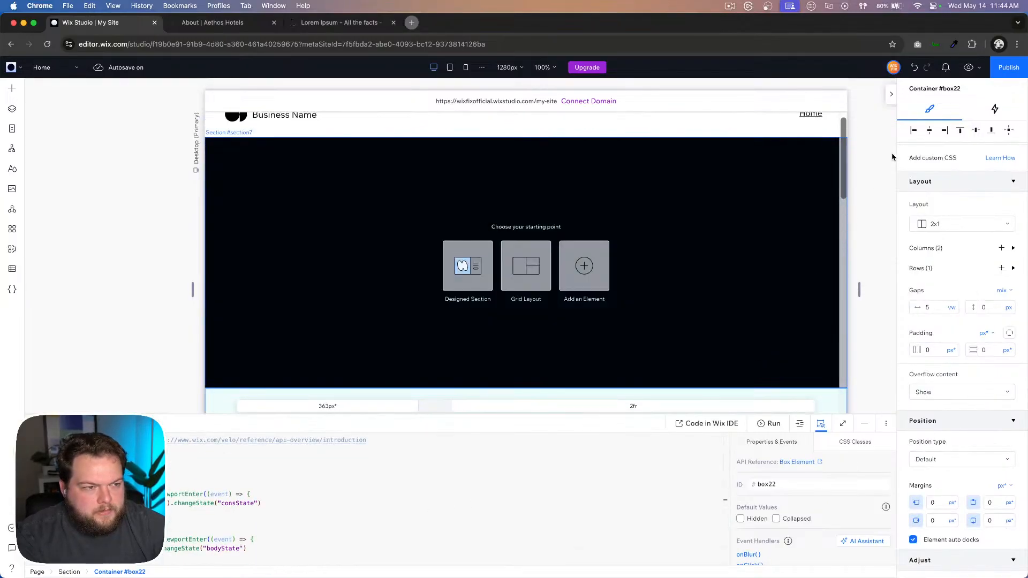
{"action": "left_click", "coordinate": [969, 68]}
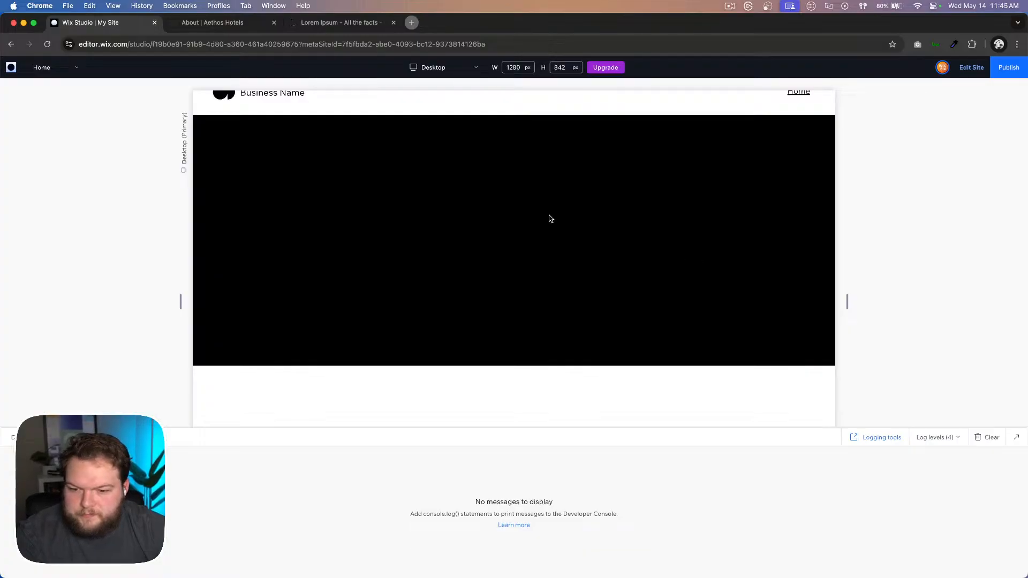
{"action": "scroll", "coordinate": [530, 207], "scroll_direction": "down", "scroll_amount": 6}
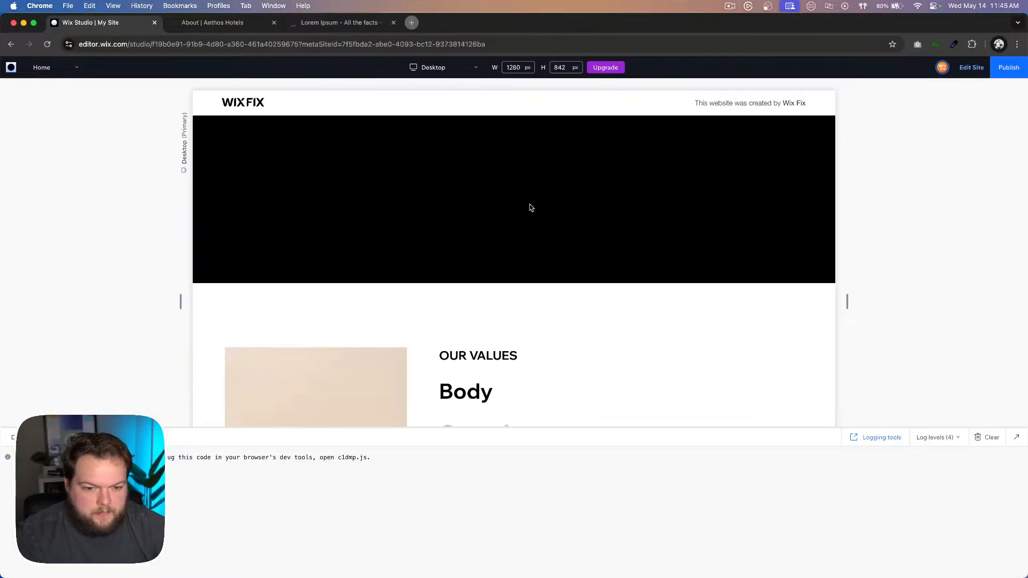
{"action": "scroll", "coordinate": [530, 208], "scroll_direction": "down", "scroll_amount": 8}
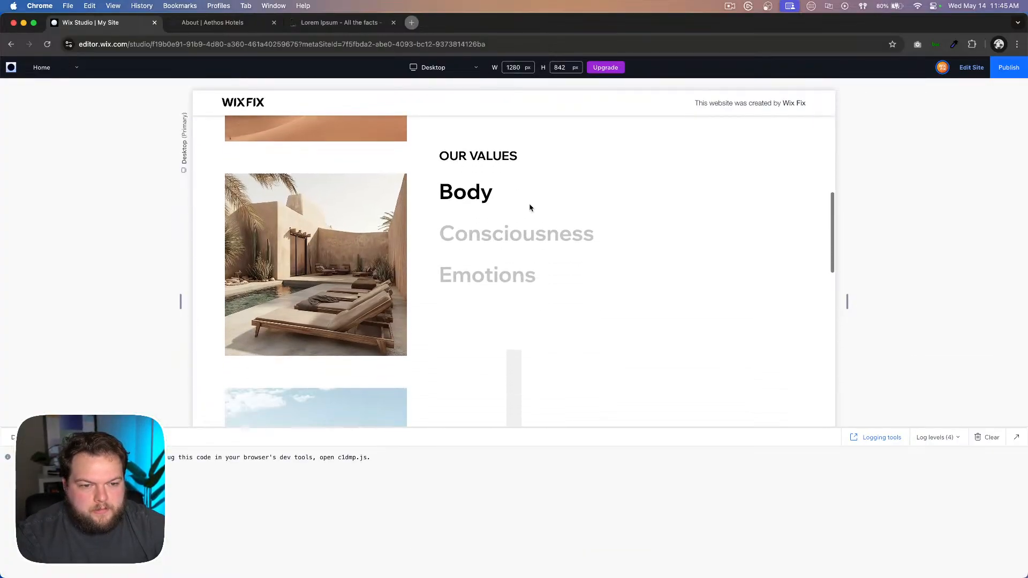
{"action": "scroll", "coordinate": [530, 208], "scroll_direction": "down", "scroll_amount": 6}
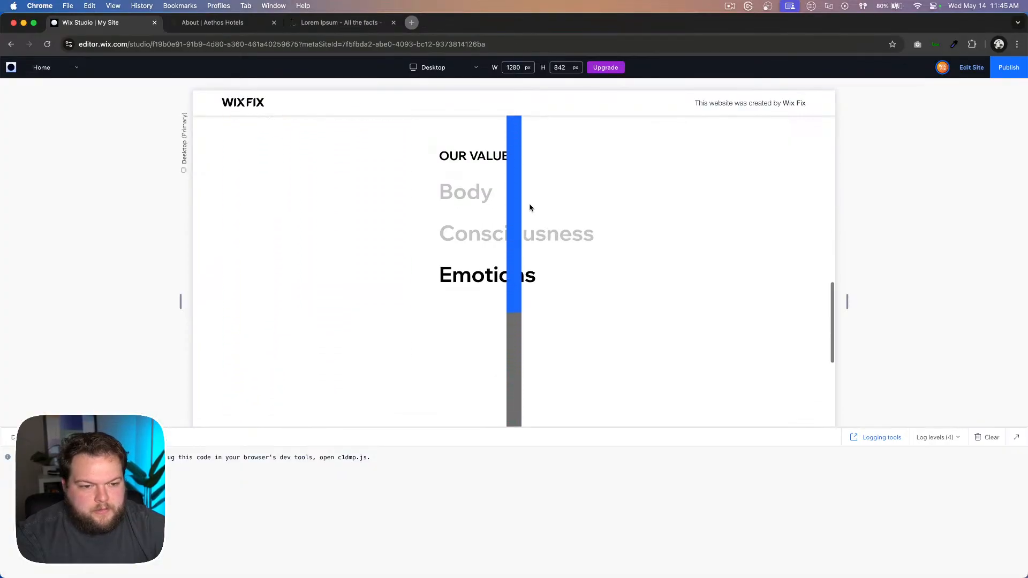
{"action": "scroll", "coordinate": [530, 208], "scroll_direction": "down", "scroll_amount": 3}
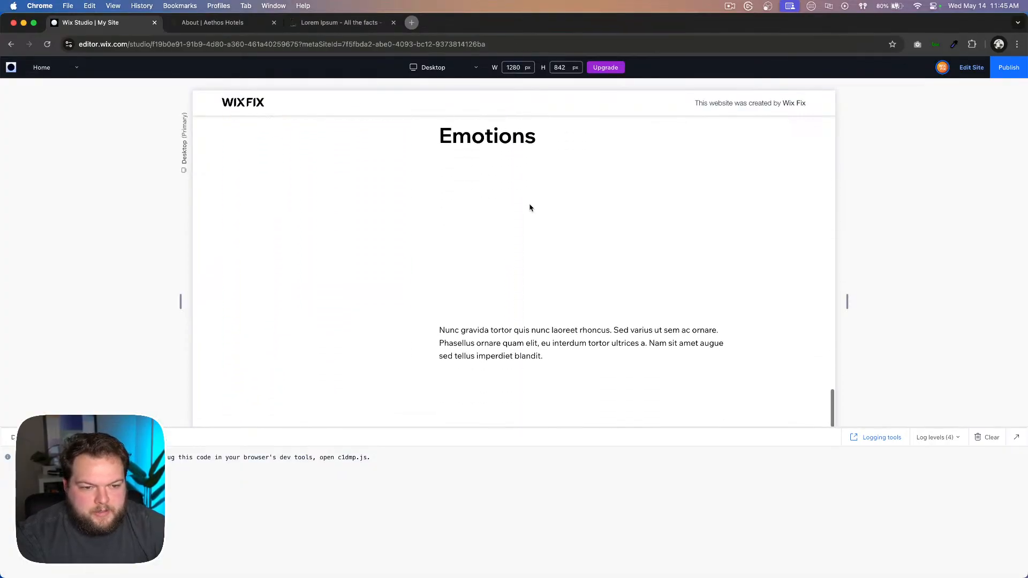
{"action": "scroll", "coordinate": [530, 208], "scroll_direction": "up", "scroll_amount": 5}
{"action": "scroll", "coordinate": [530, 207], "scroll_direction": "up", "scroll_amount": 5}
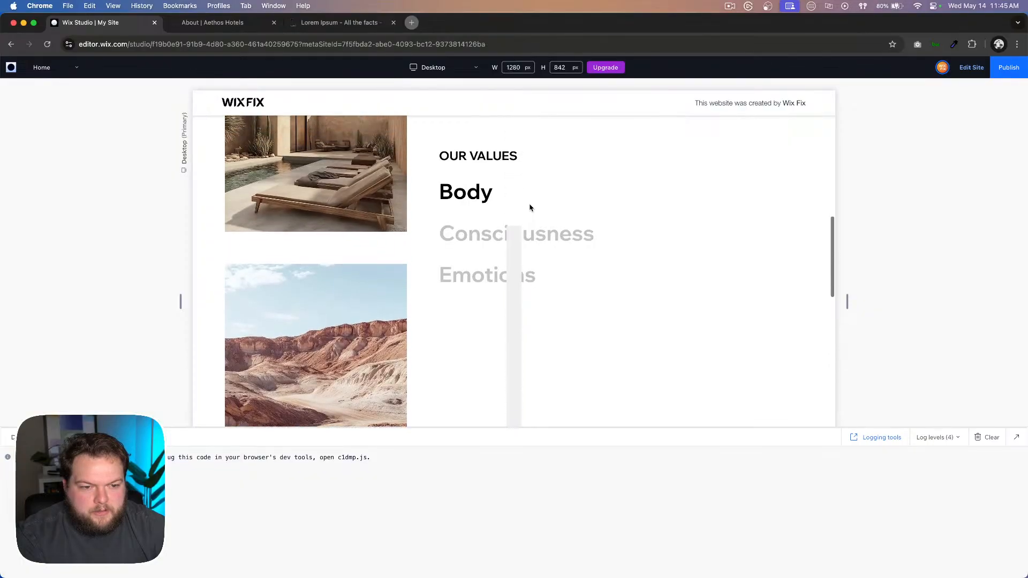
{"action": "scroll", "coordinate": [621, 177], "scroll_direction": "up", "scroll_amount": 3}
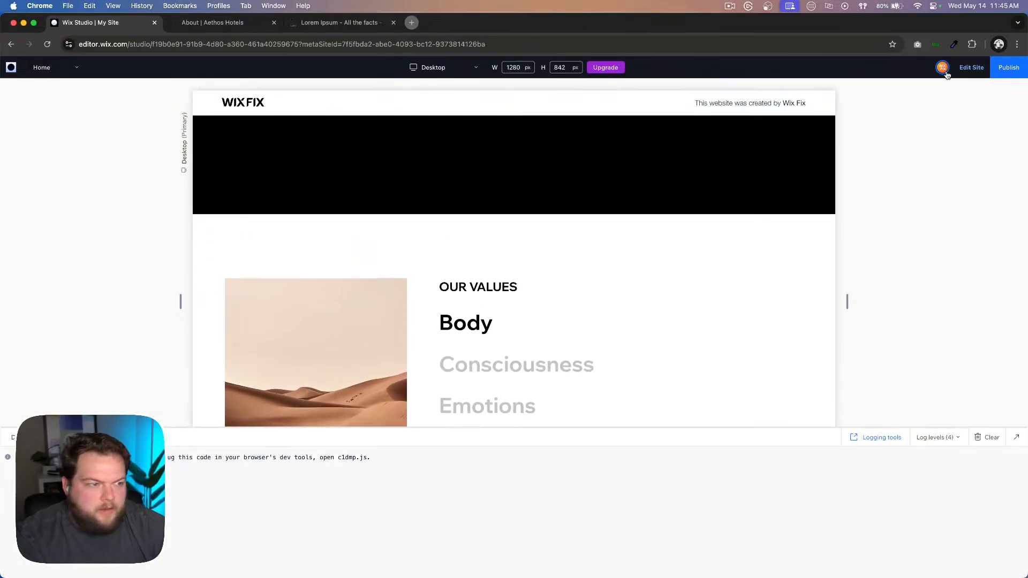
{"action": "left_click", "coordinate": [971, 67]}
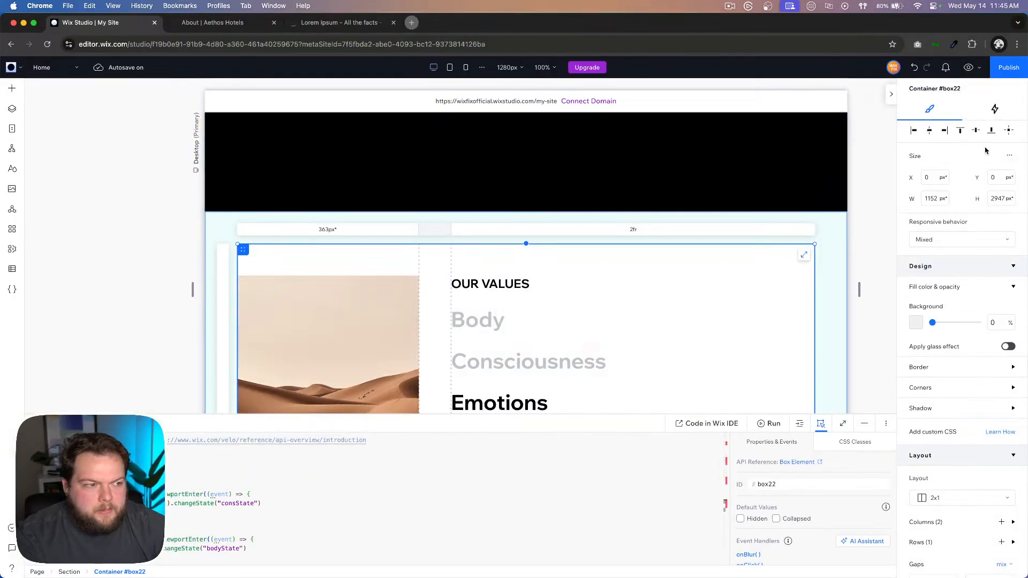
Step: Preview the page again, scroll back and forth over the white, blue and grey triggers to check the state changes, and return to editing
{"action": "left_click", "coordinate": [968, 67]}
{"action": "scroll", "coordinate": [583, 375], "scroll_direction": "down", "scroll_amount": 5}
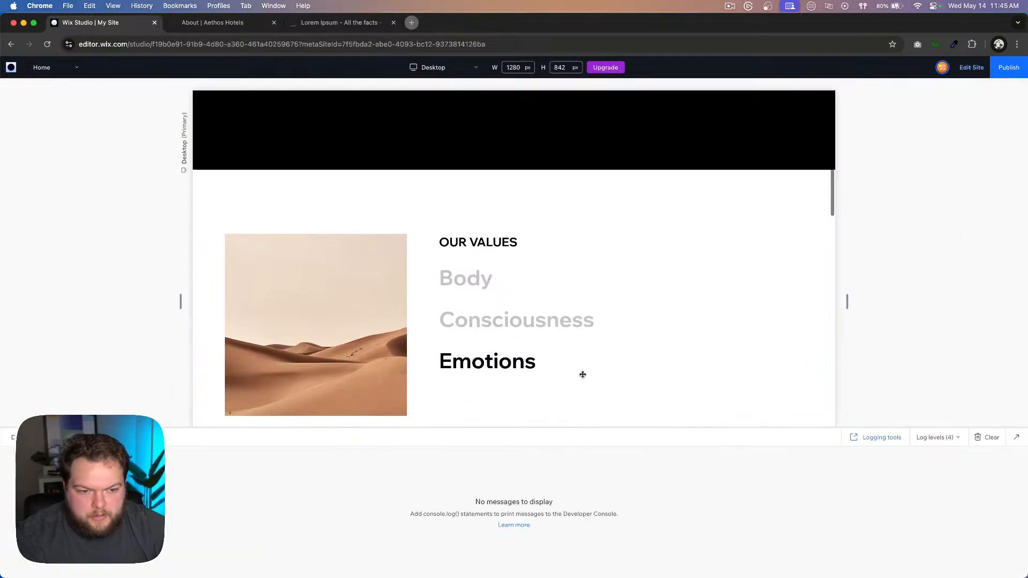
{"action": "scroll", "coordinate": [679, 250], "scroll_direction": "down", "scroll_amount": 3}
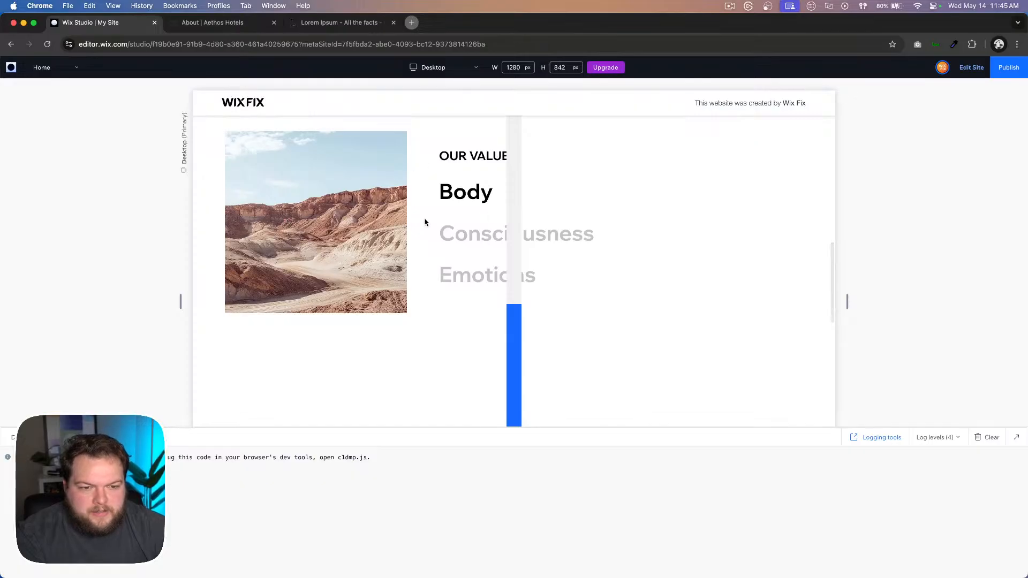
{"action": "scroll", "coordinate": [436, 195], "scroll_direction": "down", "scroll_amount": 6}
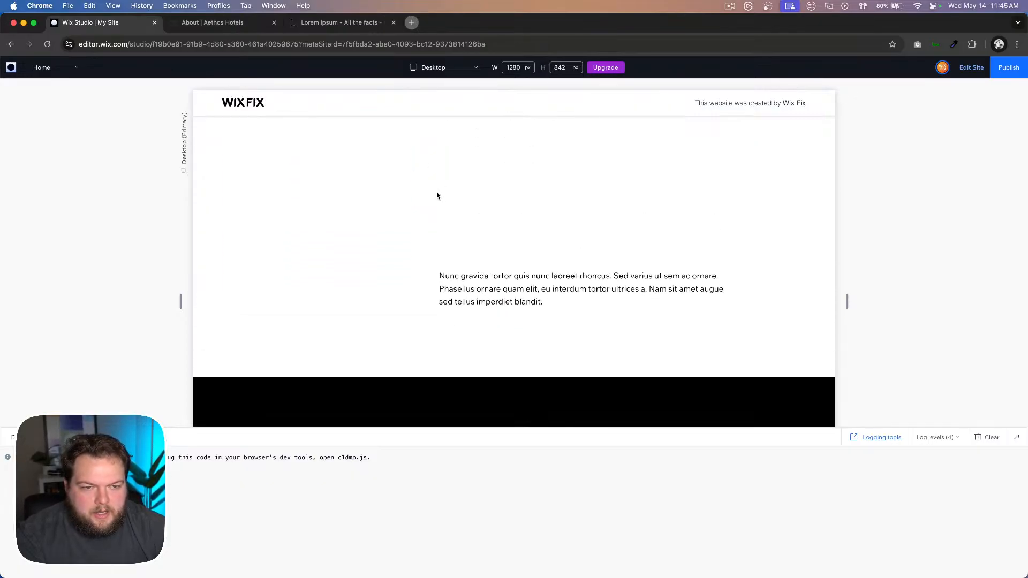
{"action": "scroll", "coordinate": [437, 196], "scroll_direction": "up", "scroll_amount": 6}
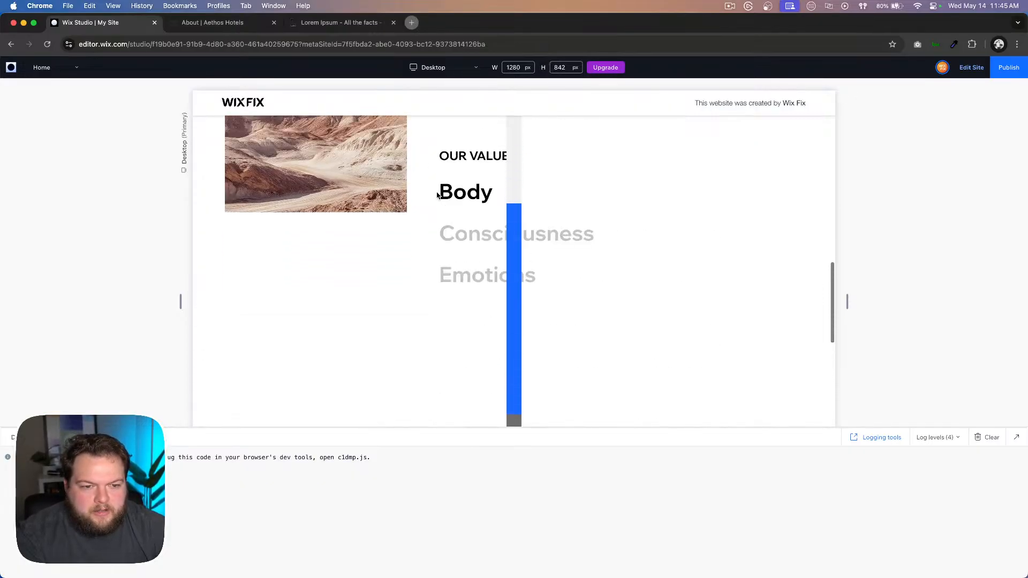
{"action": "scroll", "coordinate": [437, 196], "scroll_direction": "down", "scroll_amount": 3}
{"action": "scroll", "coordinate": [437, 196], "scroll_direction": "up", "scroll_amount": 5}
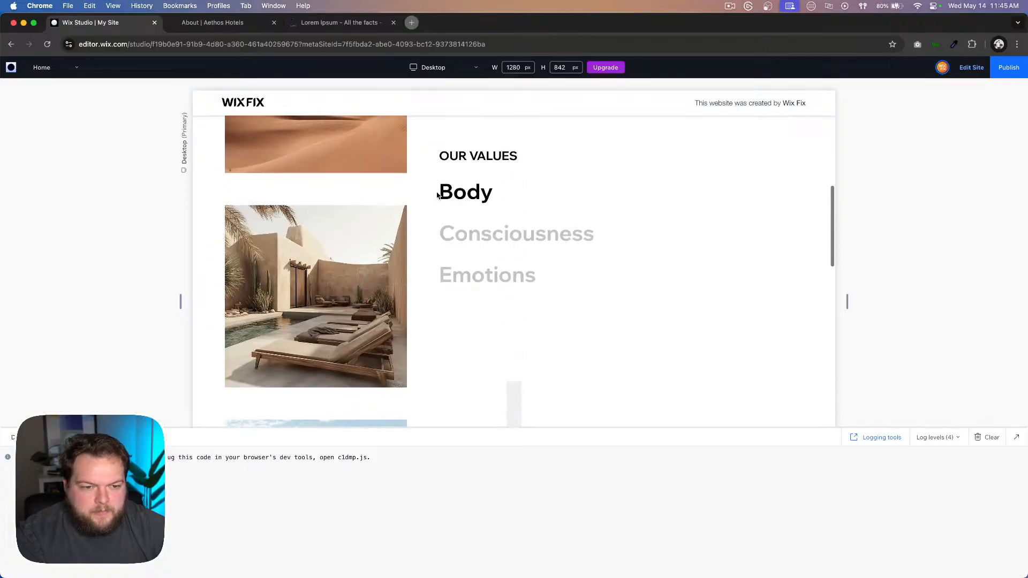
{"action": "scroll", "coordinate": [437, 195], "scroll_direction": "up", "scroll_amount": 5}
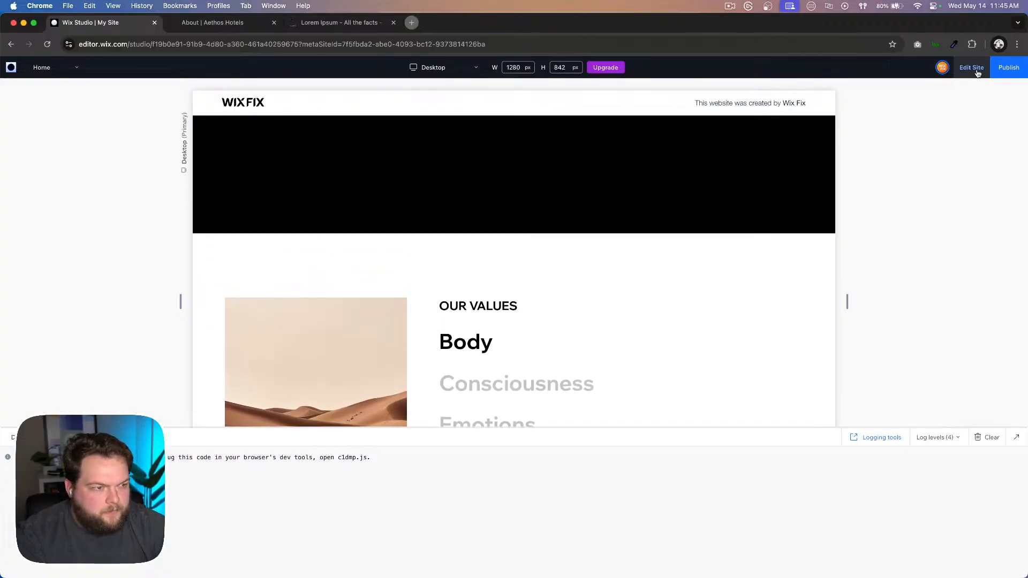
{"action": "left_click", "coordinate": [976, 71]}
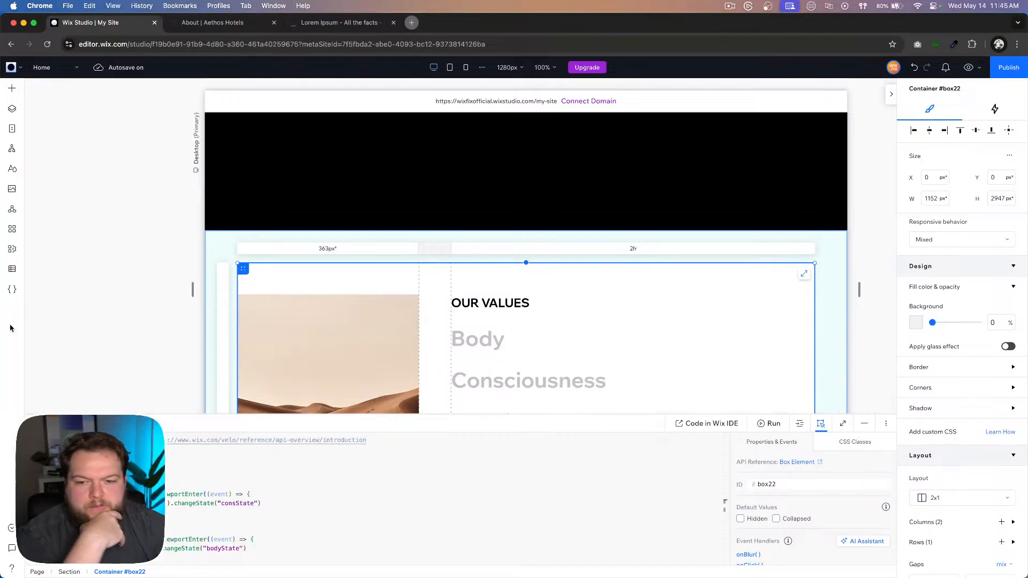
Step: Turn off coding for the site and close the code options
{"action": "left_click", "coordinate": [12, 289]}
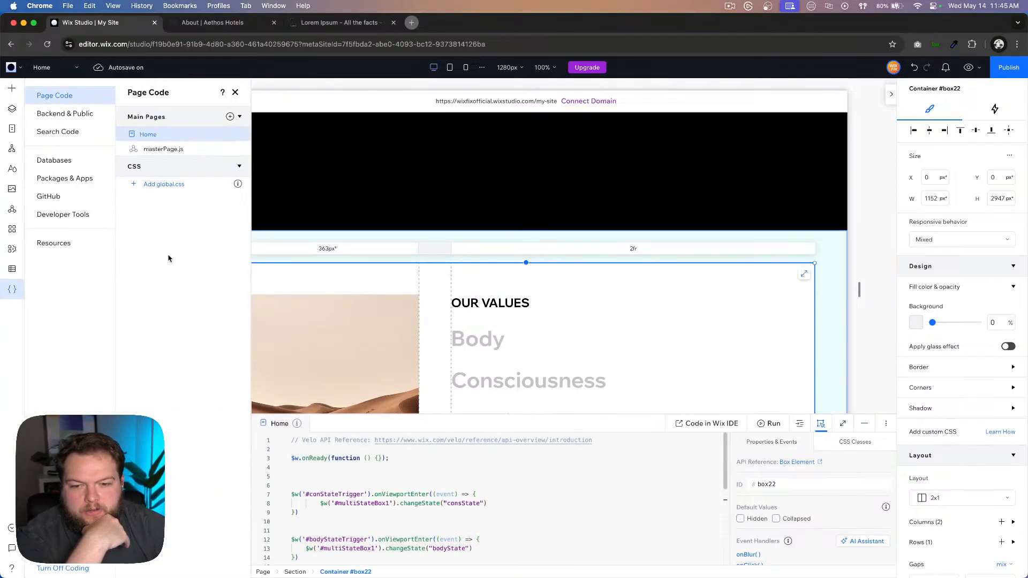
{"action": "left_click", "coordinate": [54, 570]}
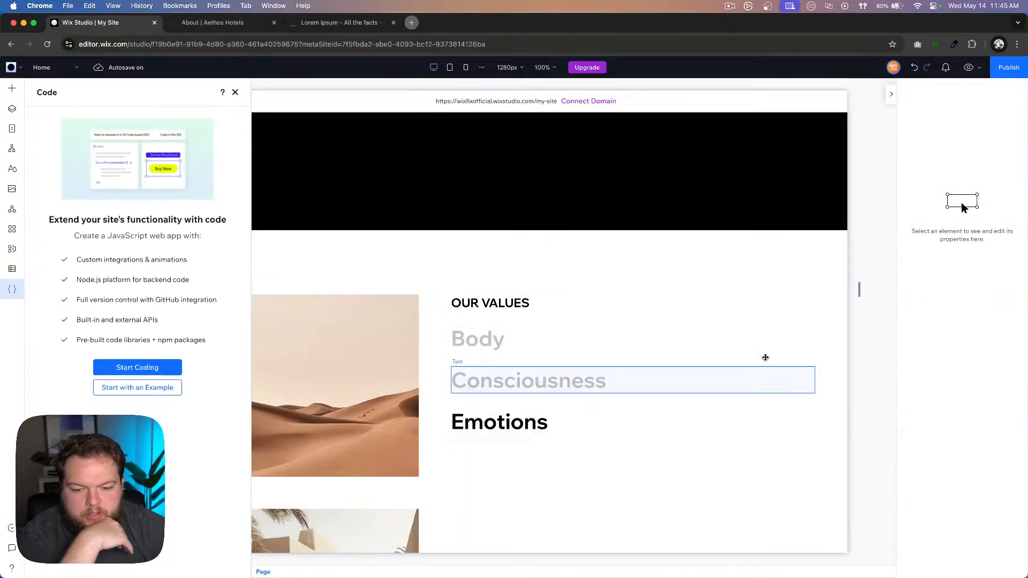
{"action": "left_click", "coordinate": [235, 92]}
Step: Preview the values section at full height, compare the body, consciousness and emotions switches in both scroll directions, and return to the editor
{"action": "scroll", "coordinate": [582, 445], "scroll_direction": "down", "scroll_amount": 1}
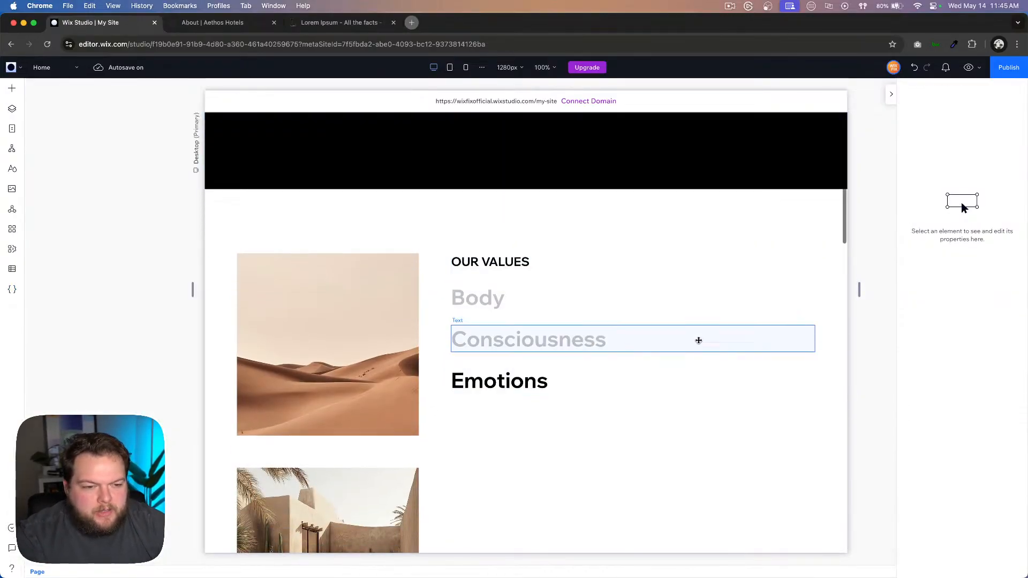
{"action": "left_click", "coordinate": [968, 68]}
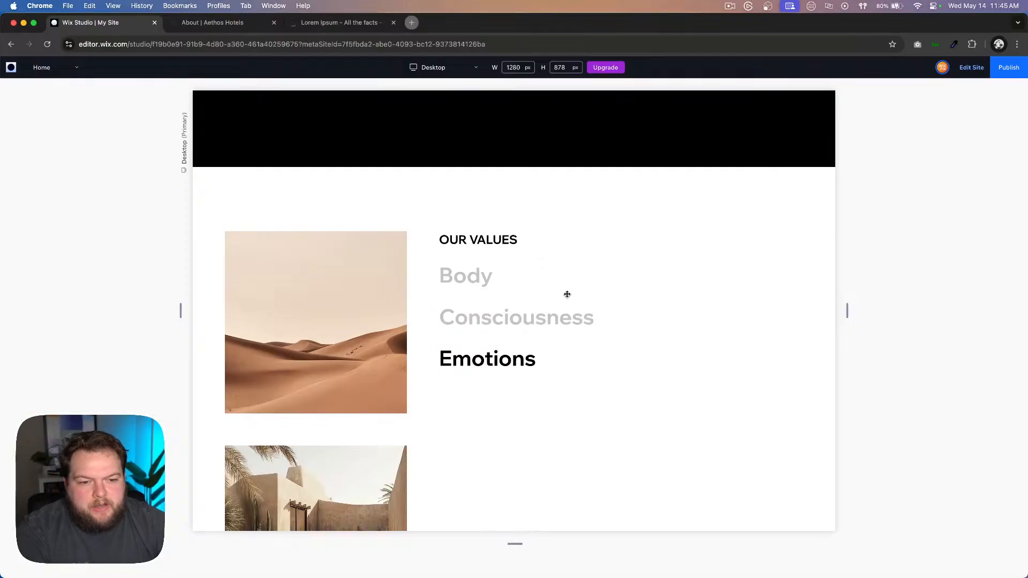
{"action": "scroll", "coordinate": [567, 295], "scroll_direction": "up", "scroll_amount": 2}
{"action": "scroll", "coordinate": [568, 298], "scroll_direction": "down", "scroll_amount": 10}
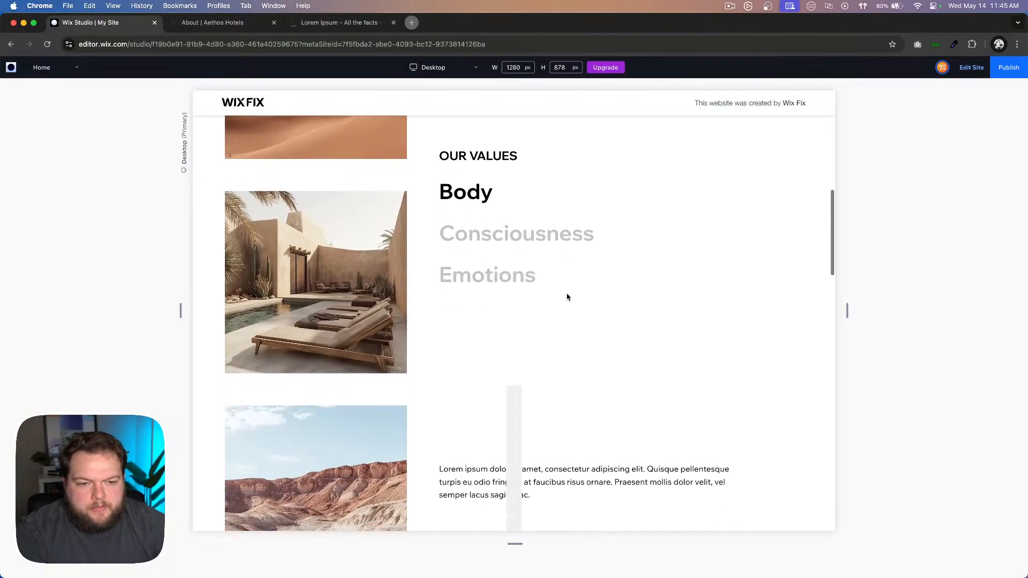
{"action": "scroll", "coordinate": [567, 297], "scroll_direction": "down", "scroll_amount": 10}
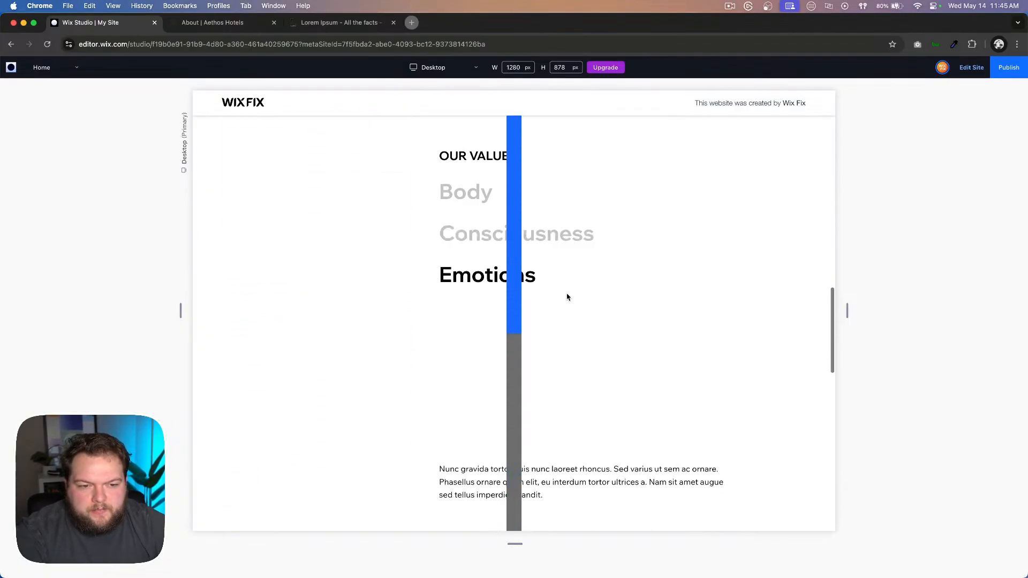
{"action": "scroll", "coordinate": [568, 297], "scroll_direction": "up", "scroll_amount": 15}
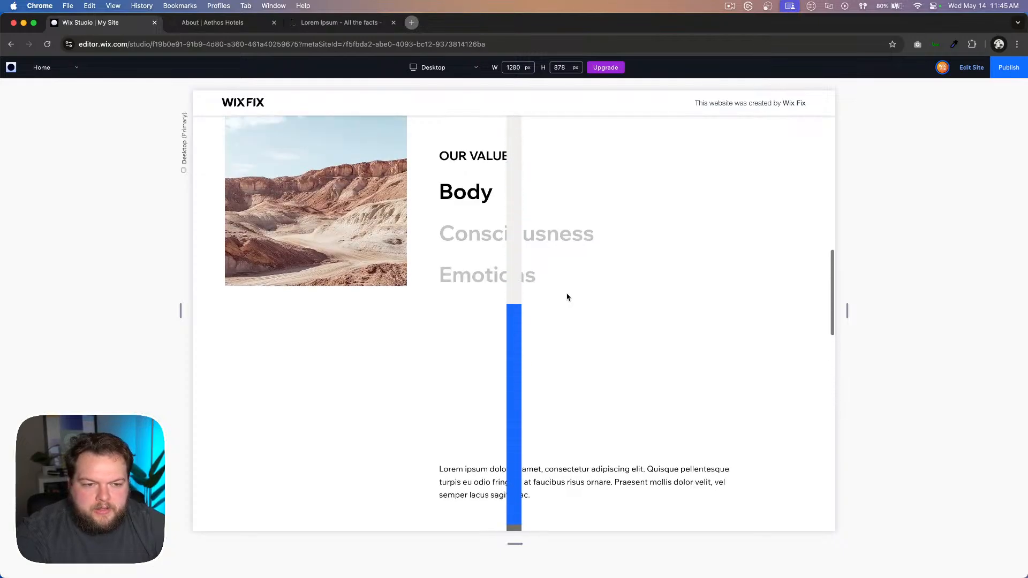
{"action": "scroll", "coordinate": [567, 297], "scroll_direction": "down", "scroll_amount": 10}
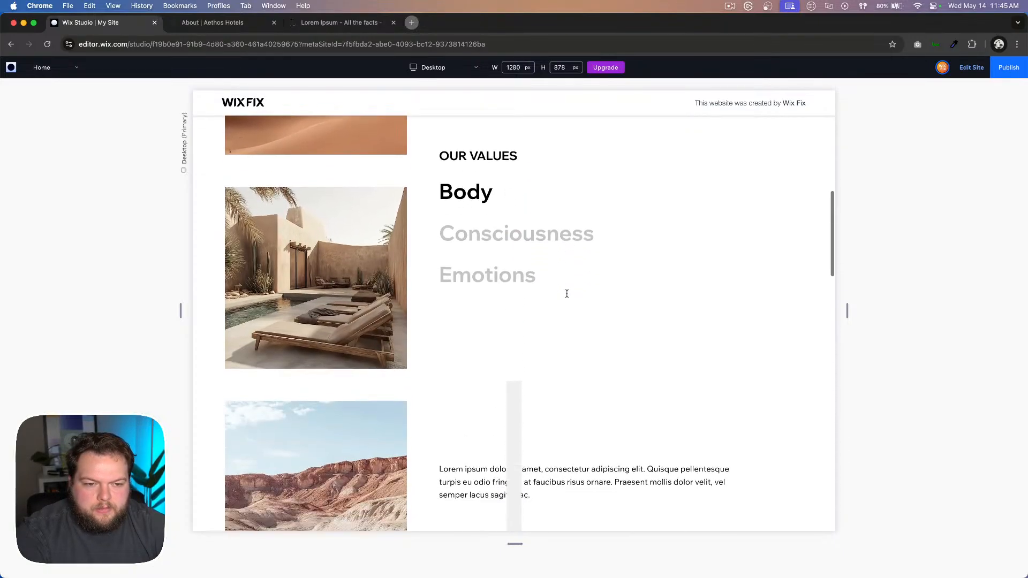
{"action": "scroll", "coordinate": [567, 297], "scroll_direction": "down", "scroll_amount": 10}
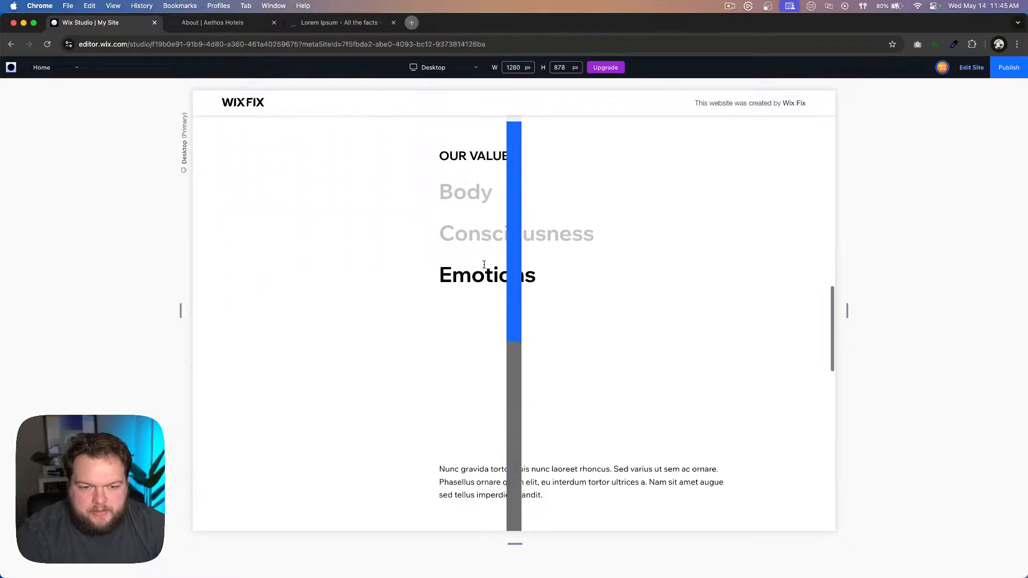
{"action": "scroll", "coordinate": [484, 264], "scroll_direction": "up", "scroll_amount": 15}
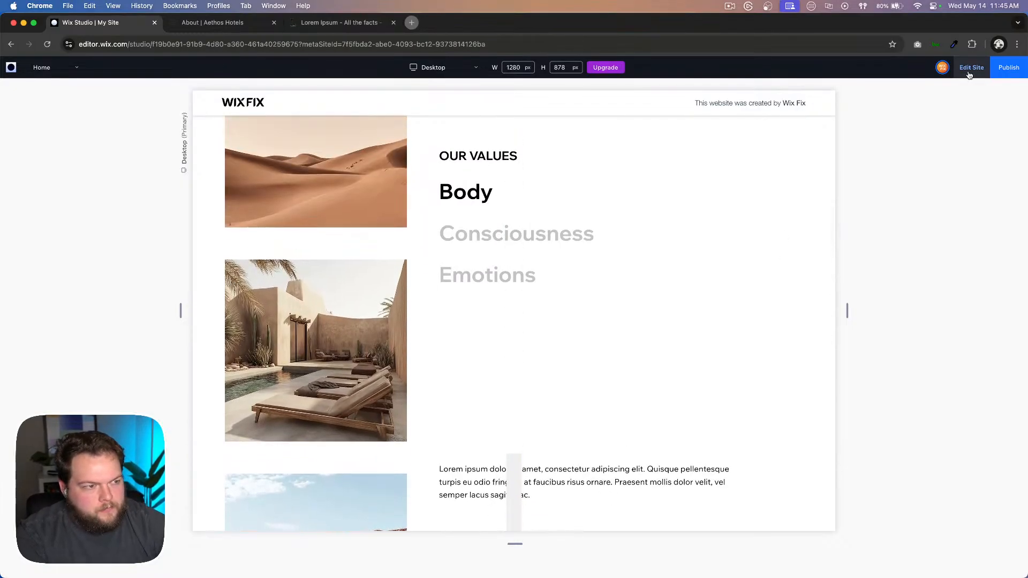
{"action": "left_click", "coordinate": [972, 67]}
Step: Set the position type of the 1x3 container holding the three images to Sticky
{"action": "left_click", "coordinate": [321, 242]}
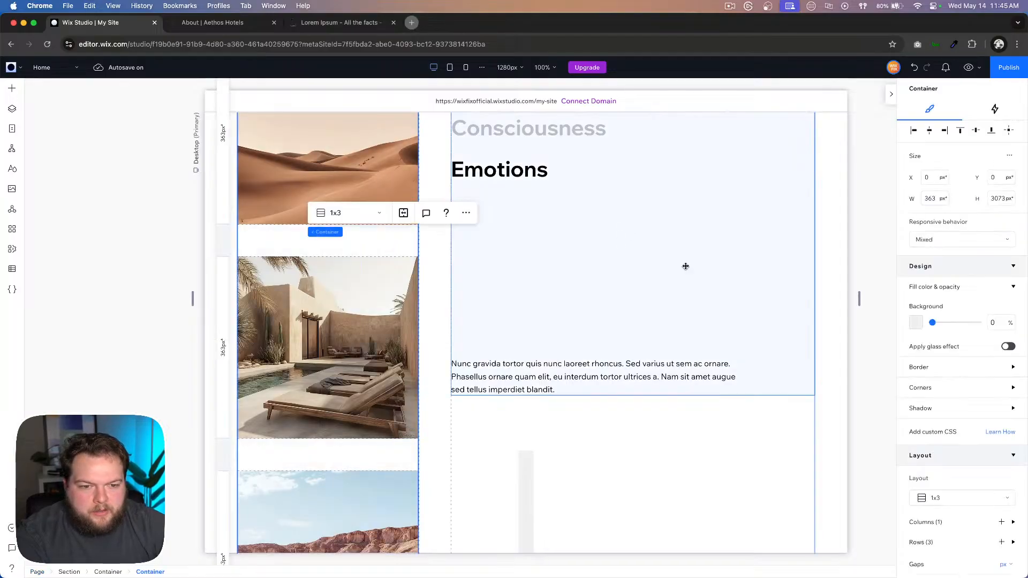
{"action": "scroll", "coordinate": [683, 264], "scroll_direction": "up", "scroll_amount": 3}
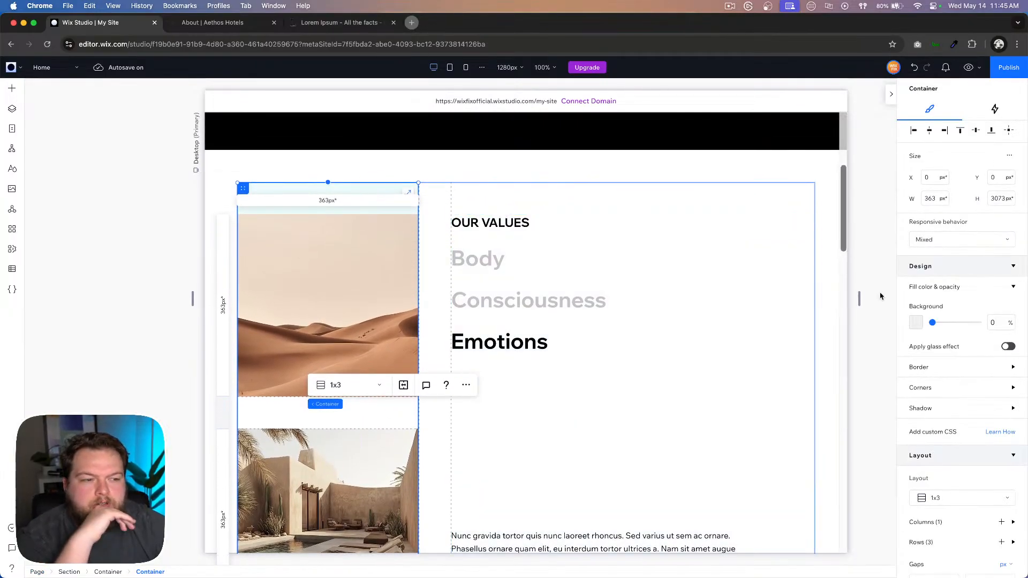
{"action": "scroll", "coordinate": [947, 313], "scroll_direction": "down", "scroll_amount": 5}
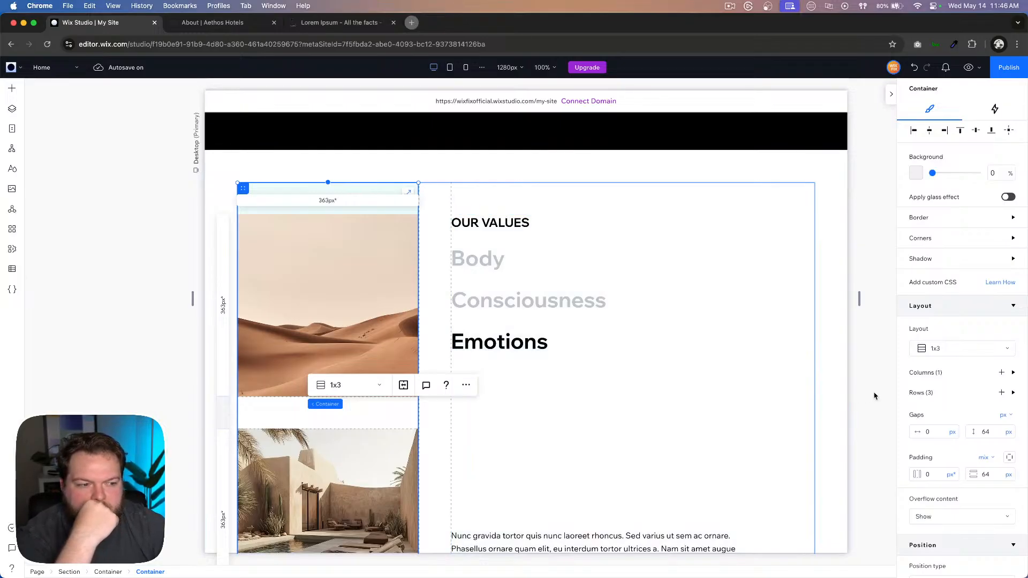
{"action": "scroll", "coordinate": [990, 419], "scroll_direction": "down", "scroll_amount": 5}
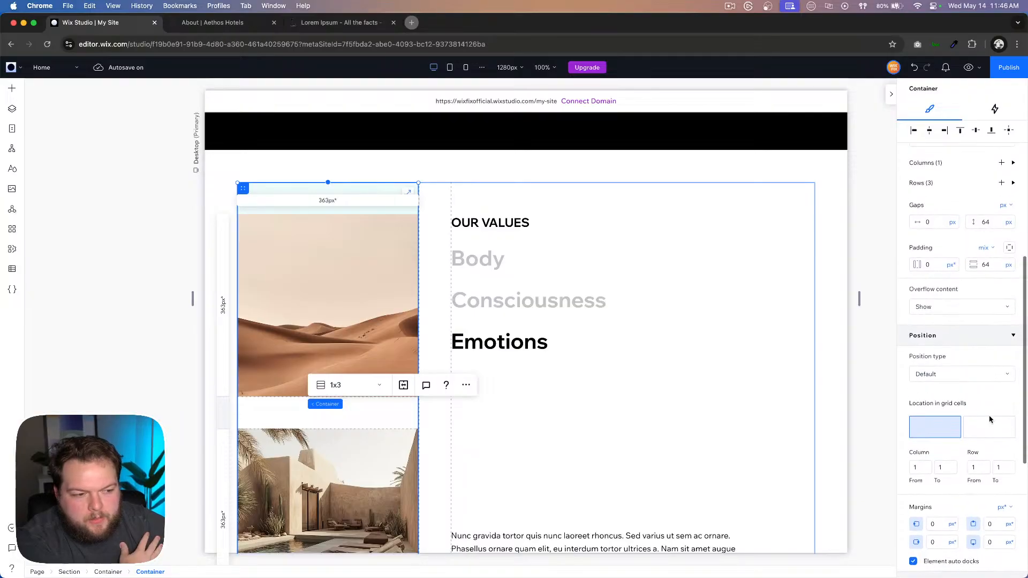
{"action": "left_click", "coordinate": [945, 382]}
{"action": "left_click", "coordinate": [944, 394]}
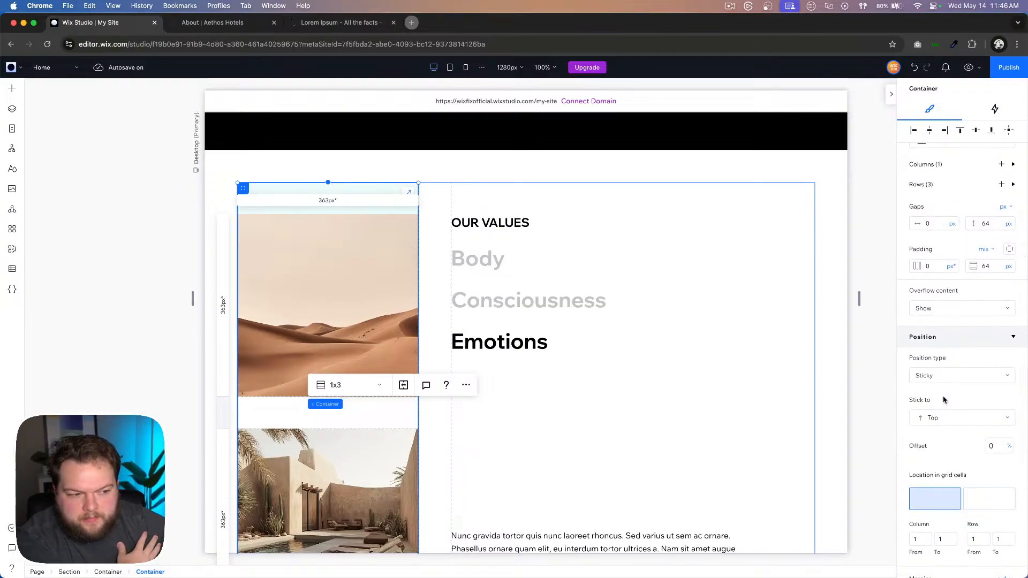
Step: Rename the 1x3 container holding the white, blue and grey triggers to Scroll Container
{"action": "scroll", "coordinate": [705, 375], "scroll_direction": "down", "scroll_amount": 6}
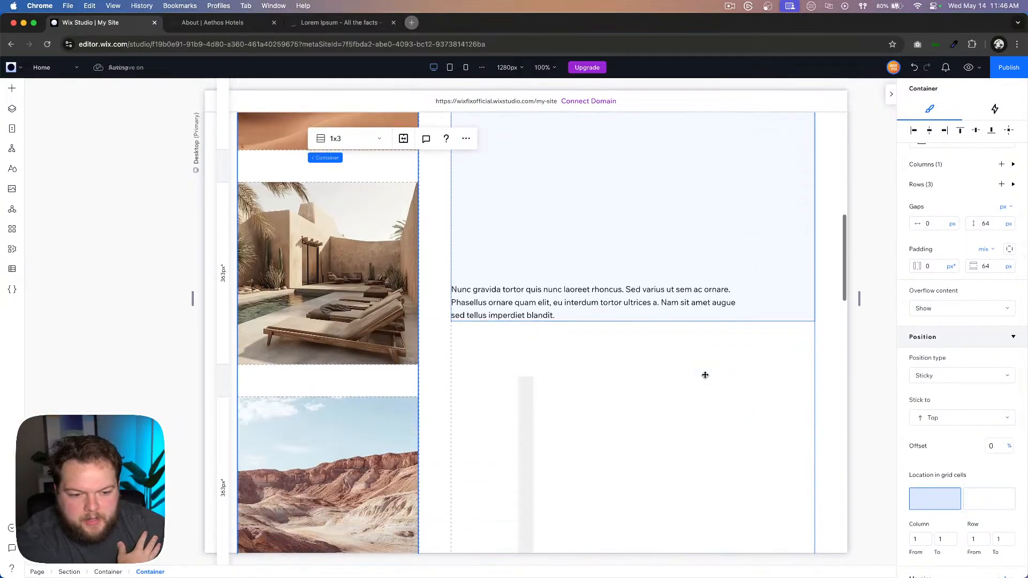
{"action": "left_click", "coordinate": [529, 382]}
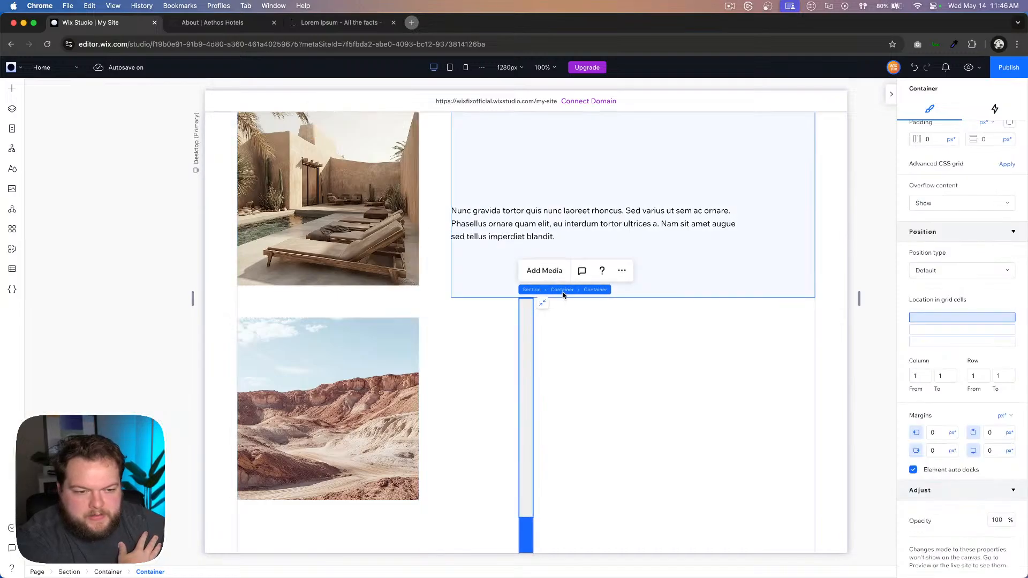
{"action": "left_click", "coordinate": [568, 289]}
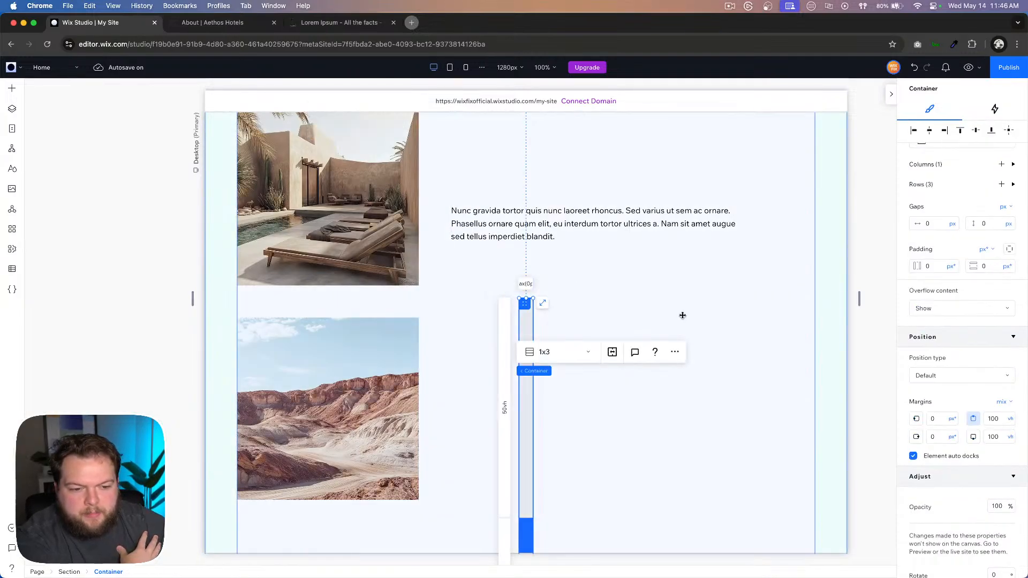
{"action": "scroll", "coordinate": [681, 314], "scroll_direction": "down", "scroll_amount": 10}
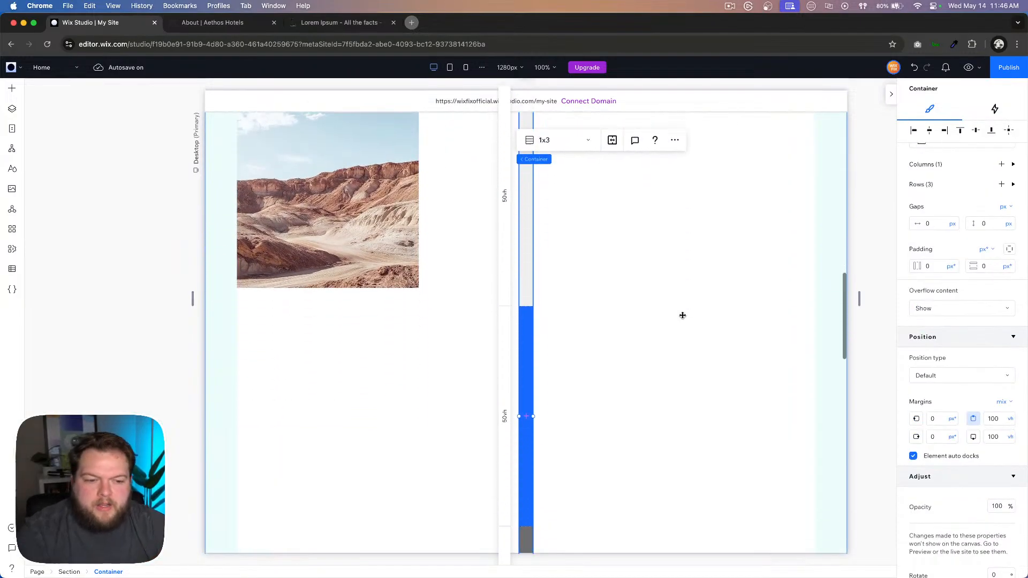
{"action": "left_click", "coordinate": [12, 109]}
{"action": "double_click", "coordinate": [88, 238]}
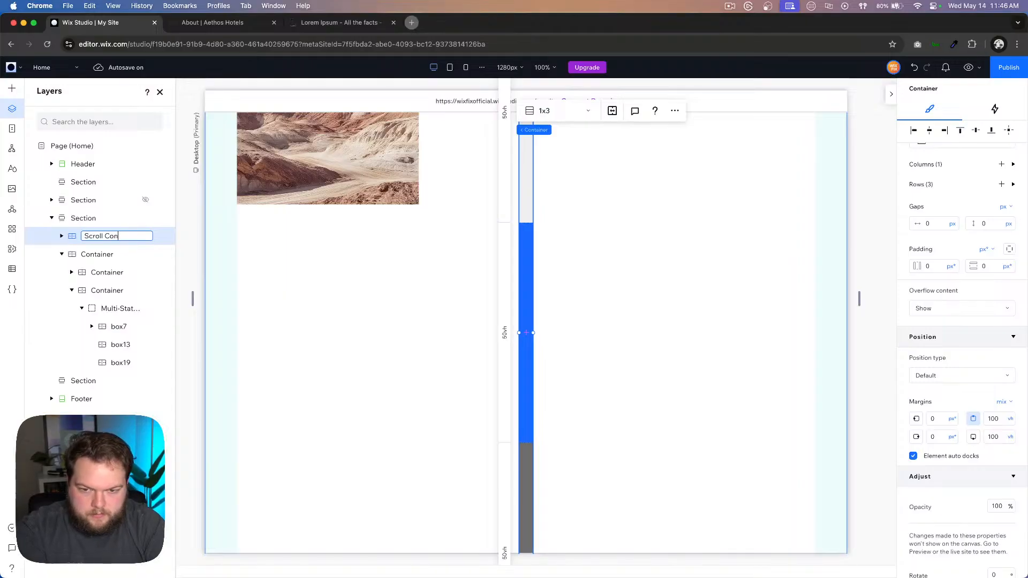
{"action": "type", "text": "Scroll Container"}
{"action": "key", "text": "Return"}
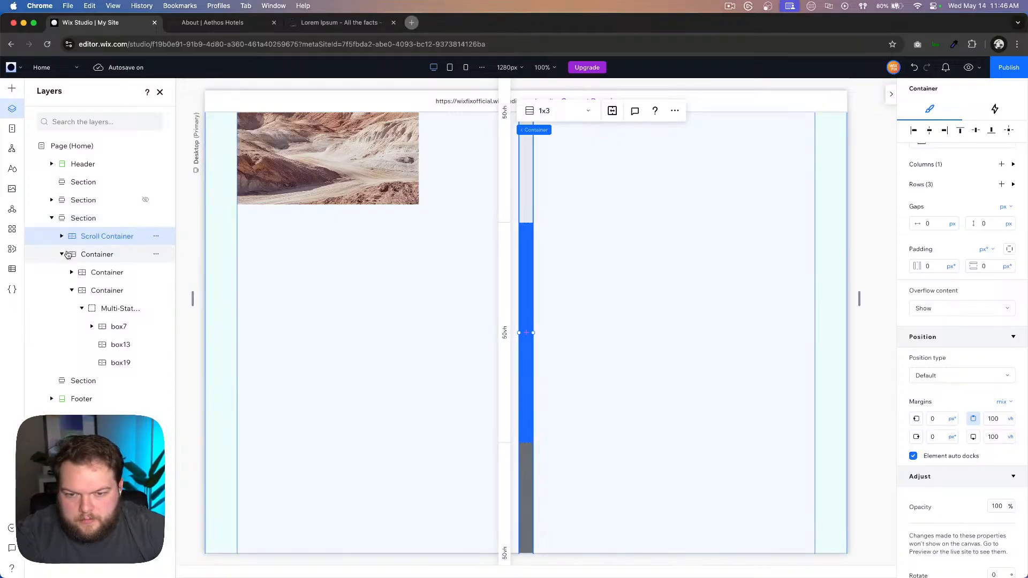
Step: Rename the sticky container holding the three images to Images
{"action": "left_click", "coordinate": [92, 258]}
{"action": "left_click", "coordinate": [103, 276]}
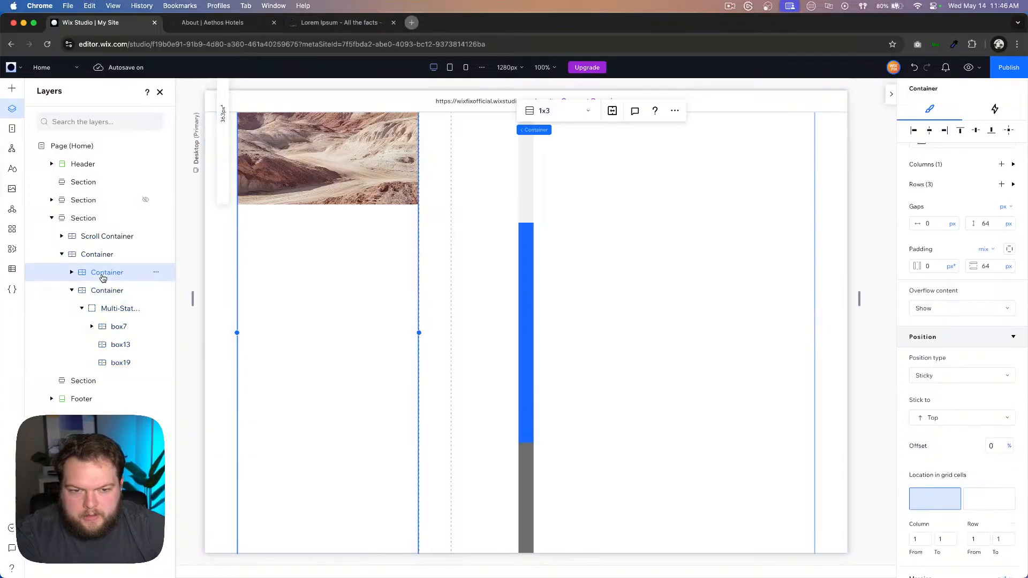
{"action": "double_click", "coordinate": [102, 278]}
{"action": "scroll", "coordinate": [321, 271], "scroll_direction": "up", "scroll_amount": 5}
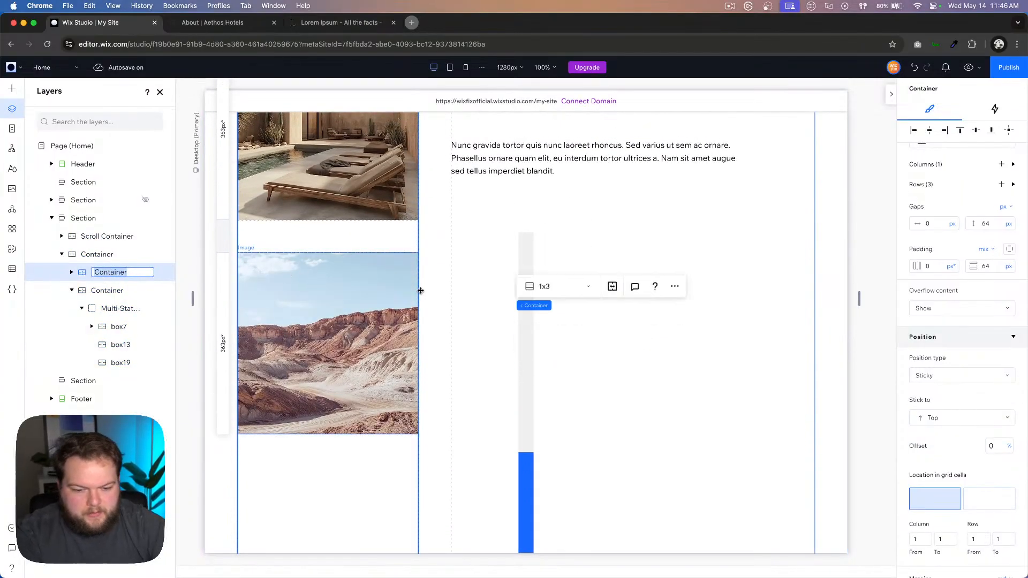
{"action": "key", "text": "Return"}
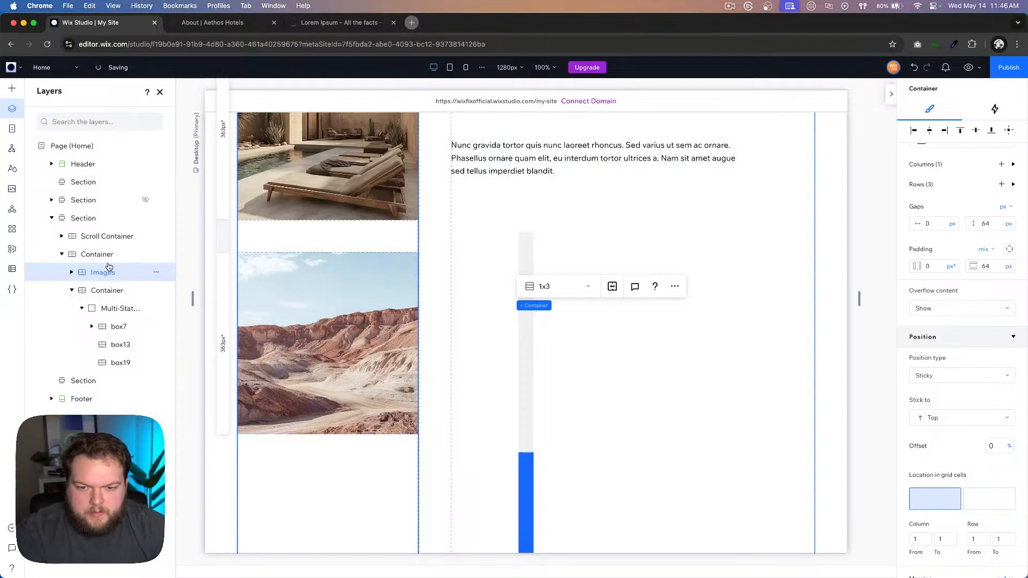
Step: Add a scroll animation to the Scroll Container with animation type Out and the Move effect
{"action": "left_click", "coordinate": [99, 236]}
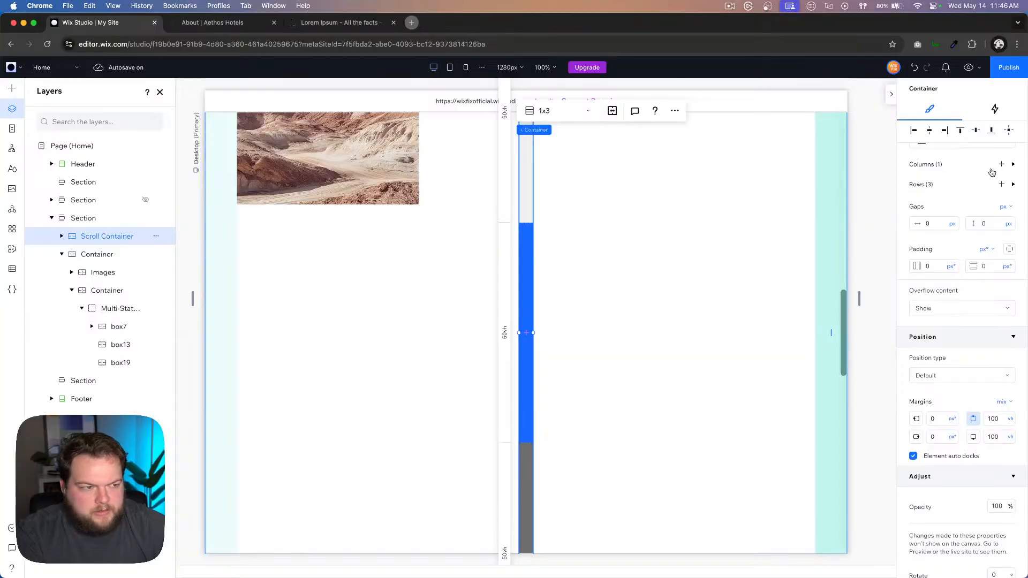
{"action": "left_click", "coordinate": [995, 110]}
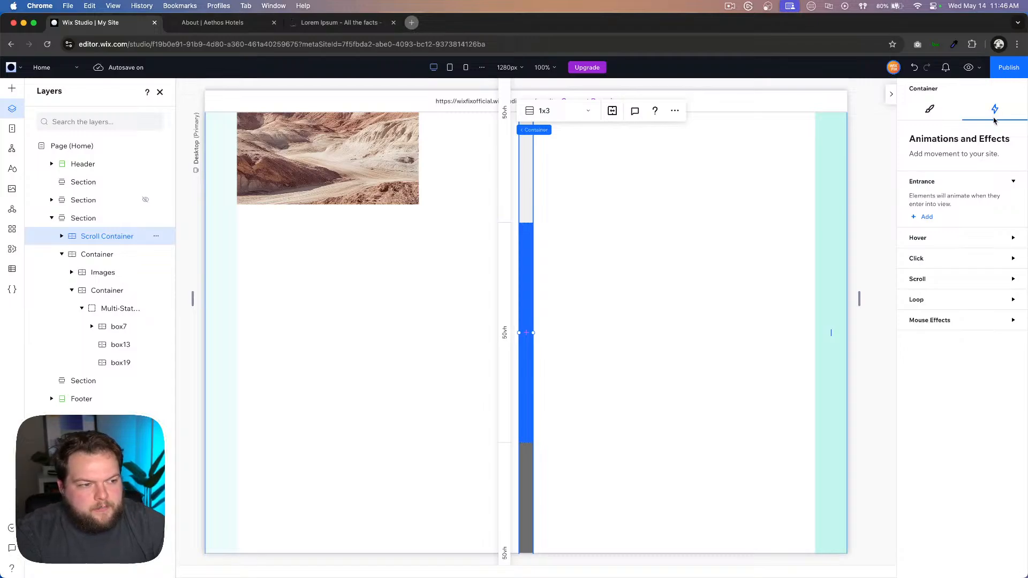
{"action": "left_click", "coordinate": [925, 283]}
{"action": "left_click", "coordinate": [926, 308]}
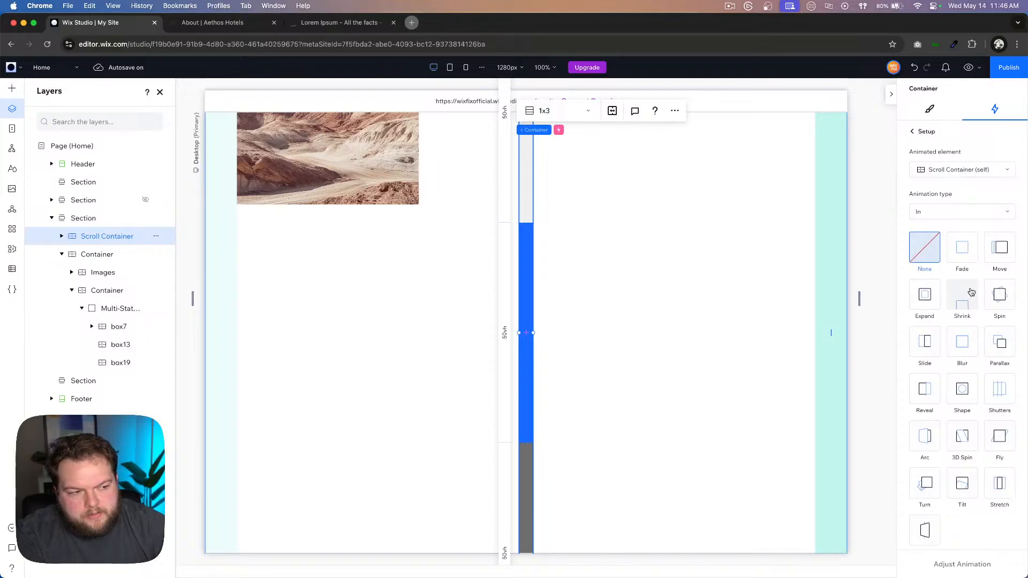
{"action": "left_click", "coordinate": [946, 213]}
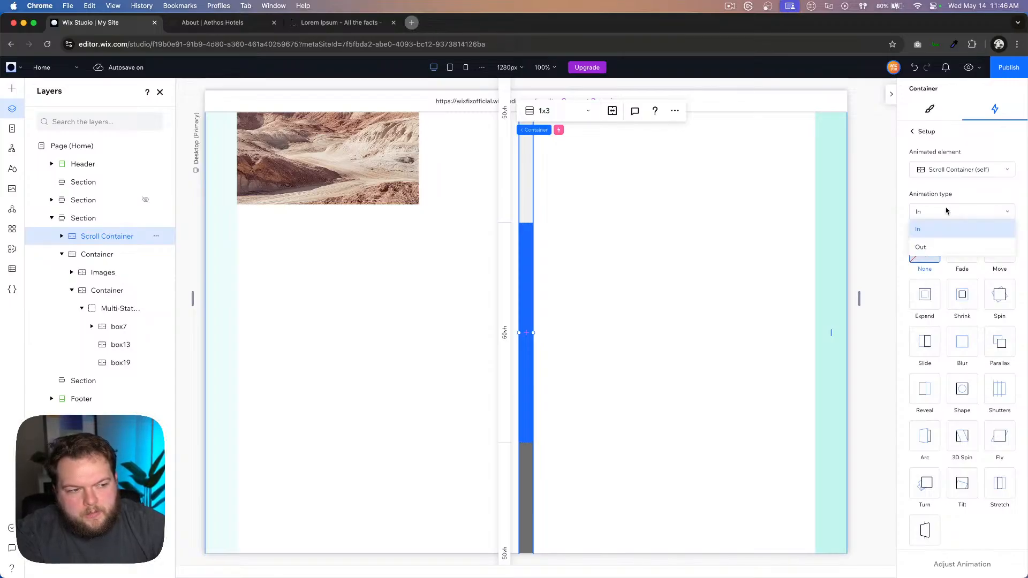
{"action": "left_click", "coordinate": [943, 248]}
{"action": "left_click", "coordinate": [1000, 251]}
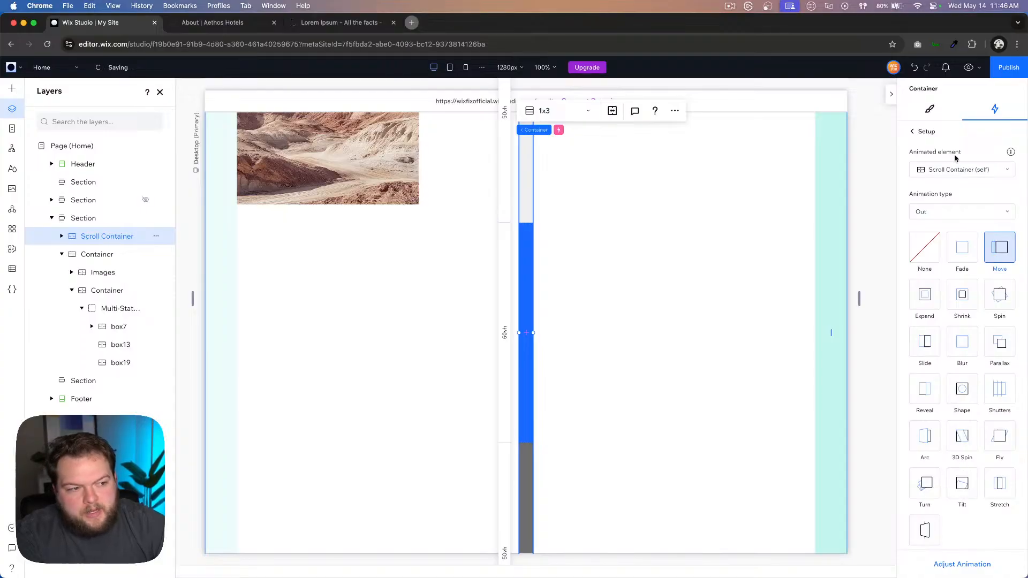
Step: Make Images the animated element of the Scroll Container's scroll animation and apply the Move effect
{"action": "left_click", "coordinate": [949, 176]}
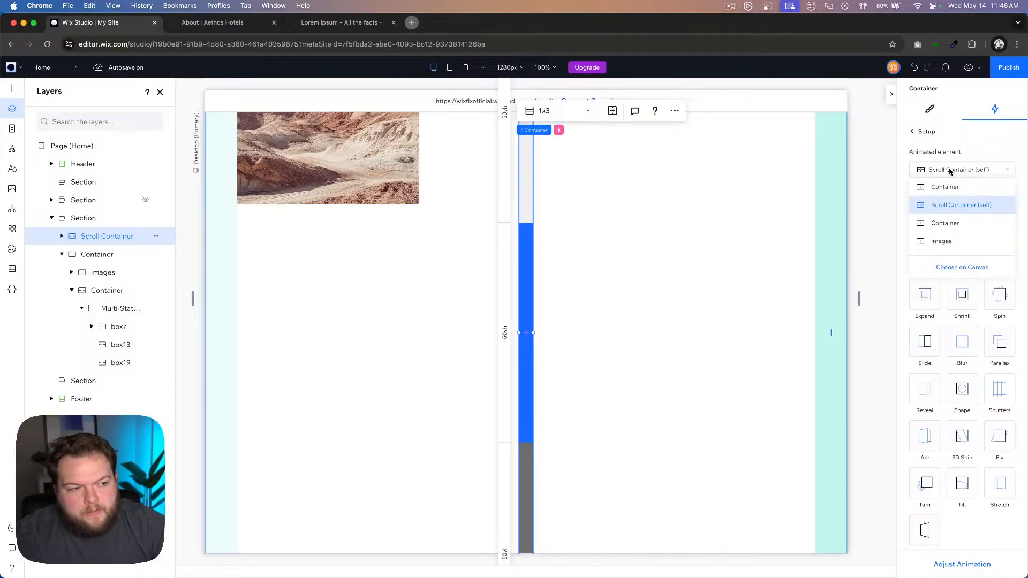
{"action": "left_click", "coordinate": [948, 245]}
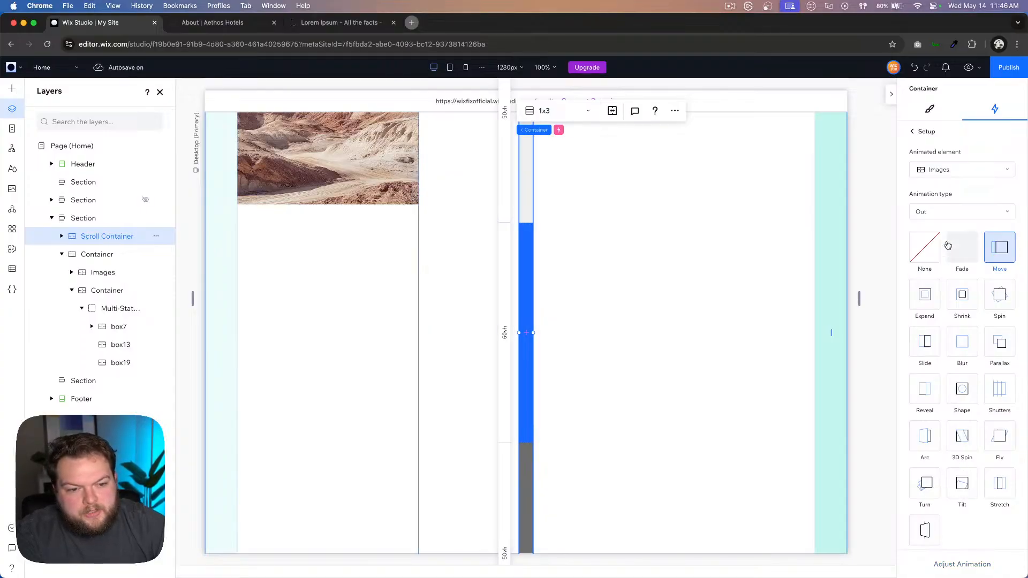
{"action": "left_click", "coordinate": [1000, 248]}
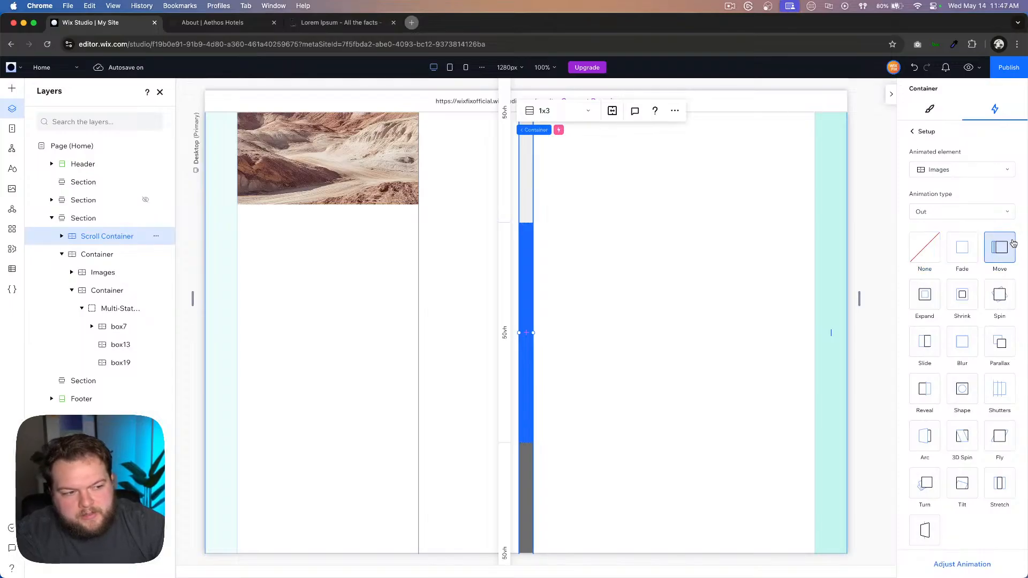
Step: Set the Move animation's distance to 100 vh and start its animation area at 0%
{"action": "left_click", "coordinate": [947, 565]}
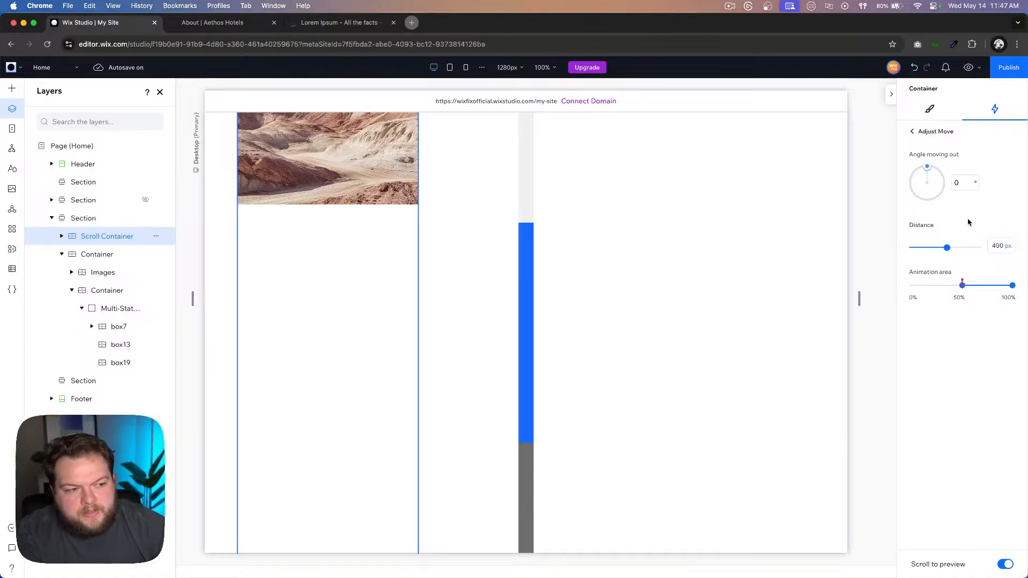
{"action": "left_click", "coordinate": [1008, 247]}
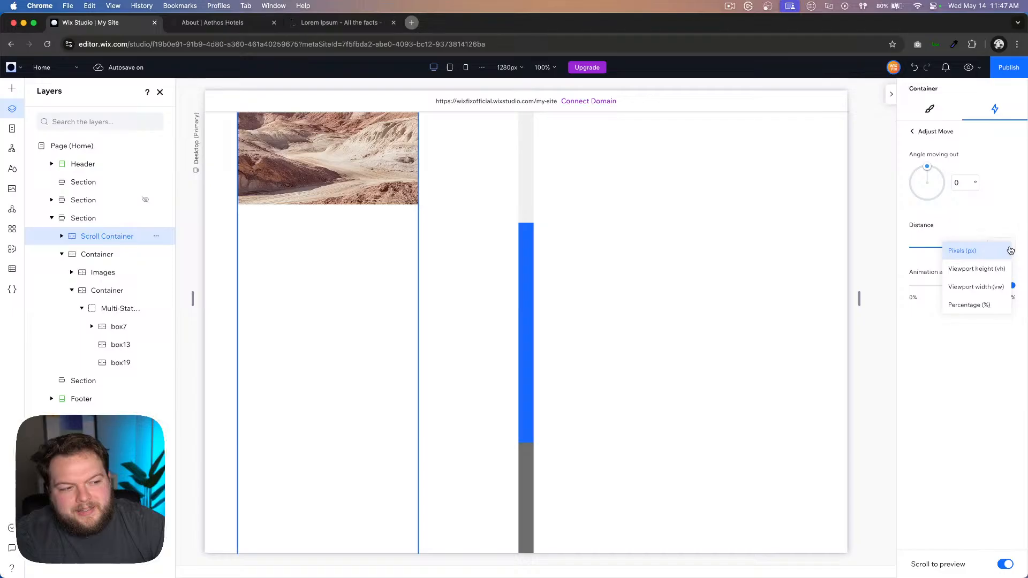
{"action": "left_click", "coordinate": [988, 287]}
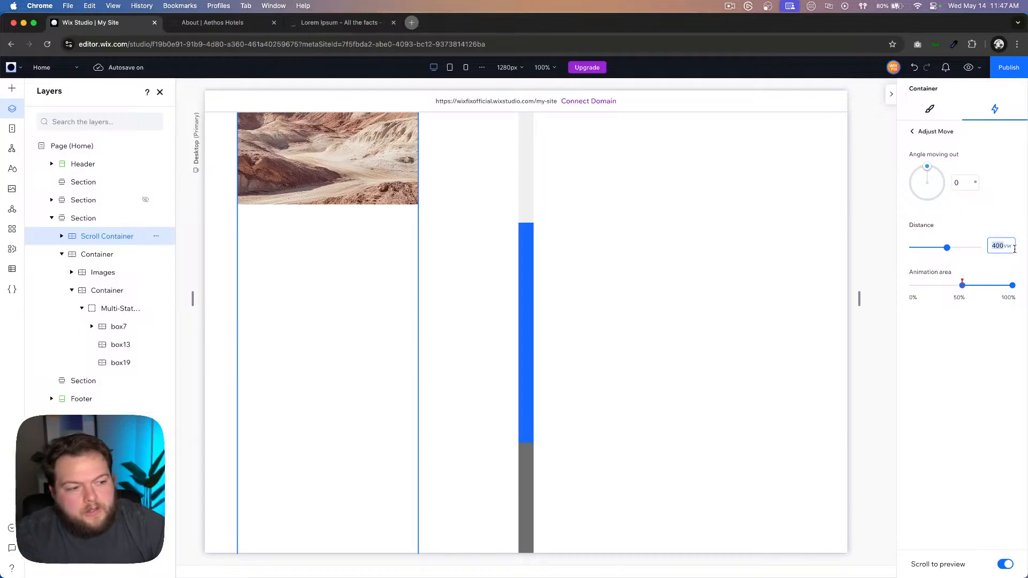
{"action": "left_click", "coordinate": [1007, 247]}
{"action": "left_click", "coordinate": [997, 233]}
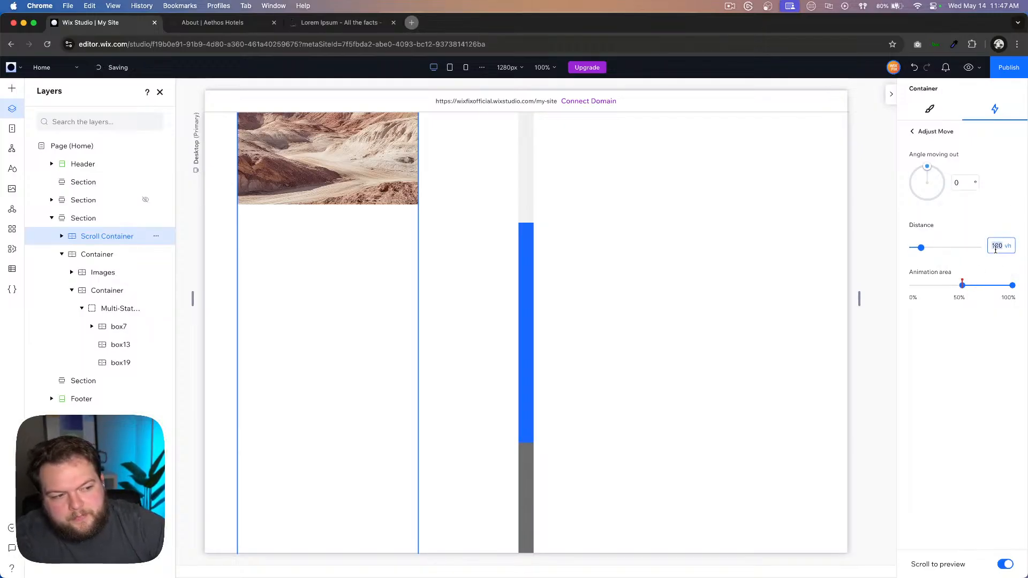
{"action": "left_click", "coordinate": [962, 285]}
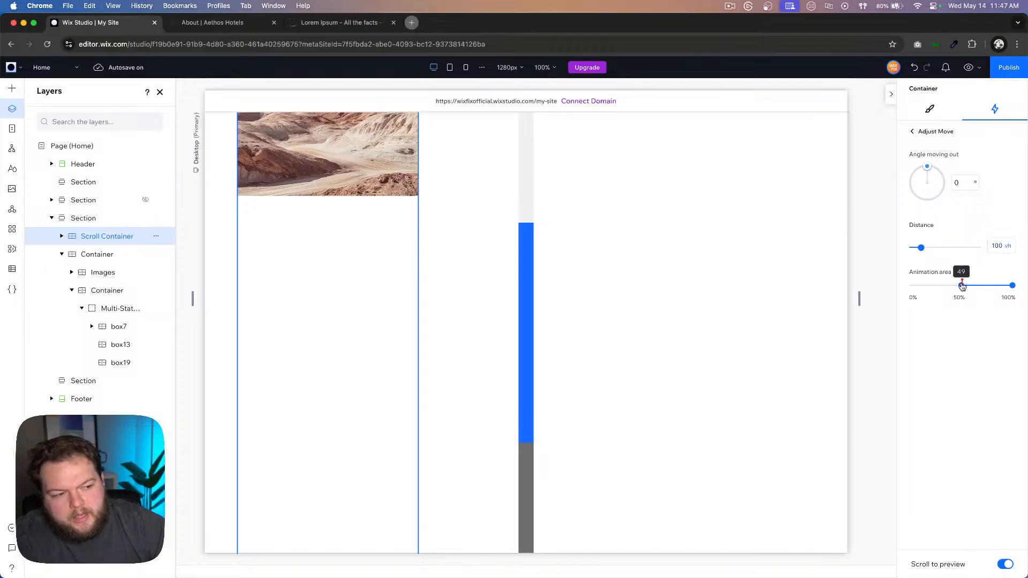
{"action": "left_click_drag", "start_coordinate": [894, 286], "coordinate": [895, 286]}
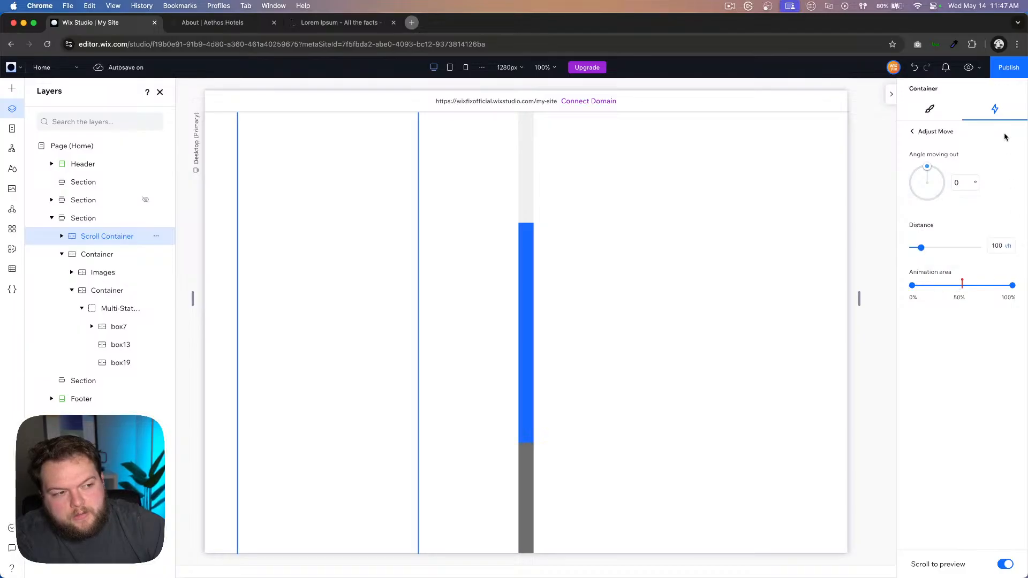
Step: Preview the page, scroll back and forth through the values section to check the image column's movement against the state switches, and return to editing
{"action": "scroll", "coordinate": [716, 265], "scroll_direction": "up", "scroll_amount": 5}
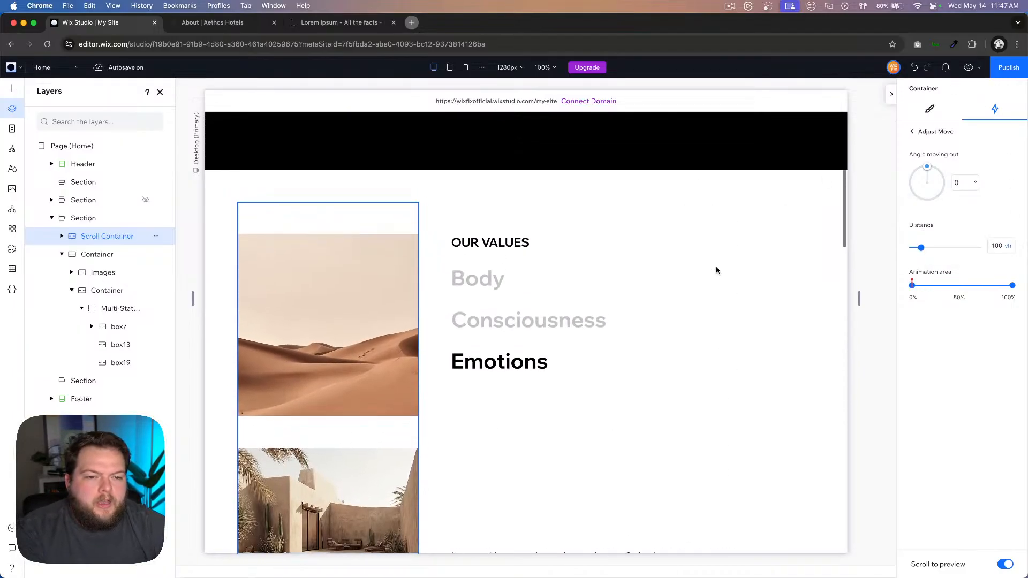
{"action": "left_click", "coordinate": [969, 70]}
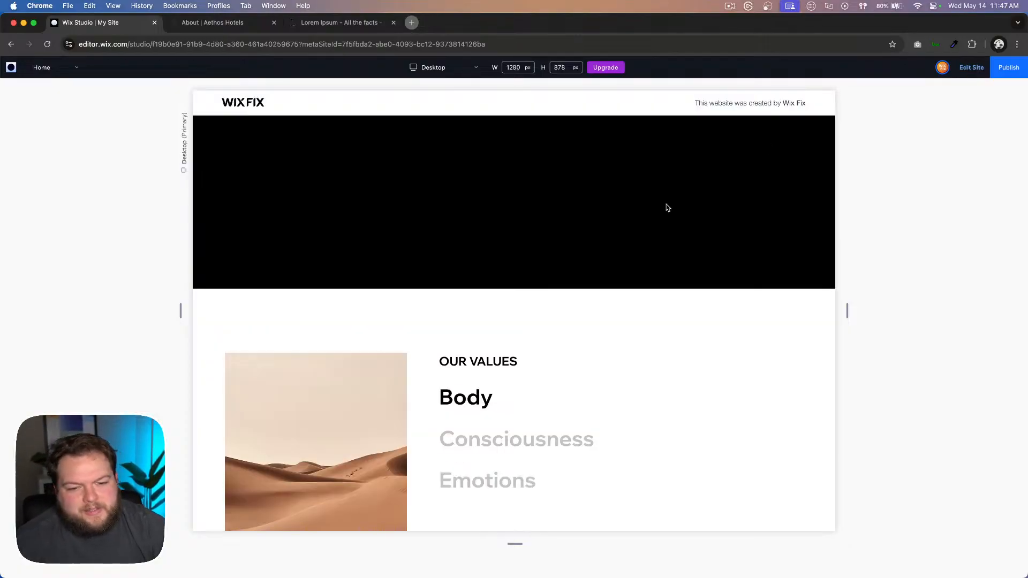
{"action": "scroll", "coordinate": [666, 206], "scroll_direction": "down", "scroll_amount": 5}
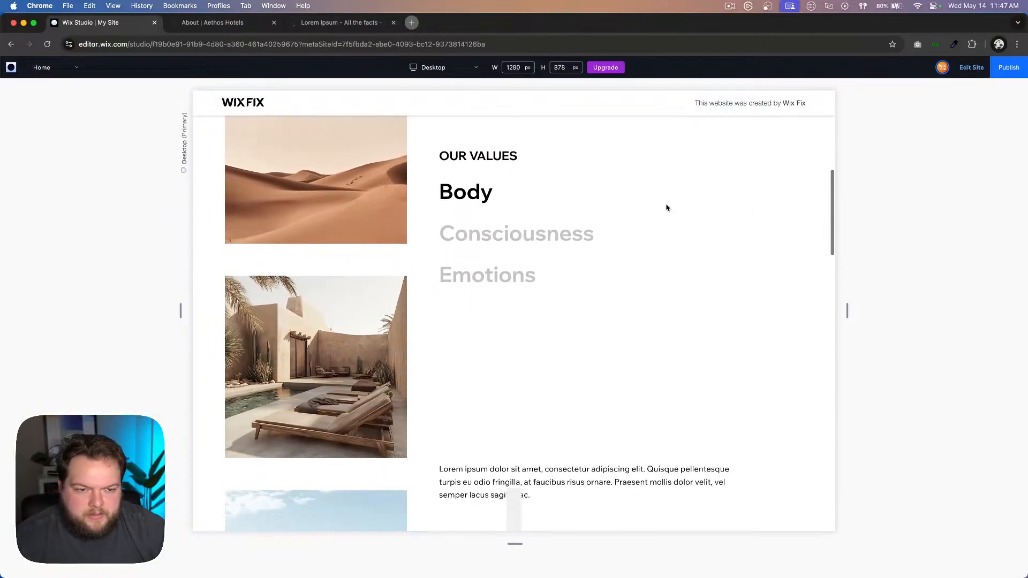
{"action": "scroll", "coordinate": [667, 208], "scroll_direction": "down", "scroll_amount": 10}
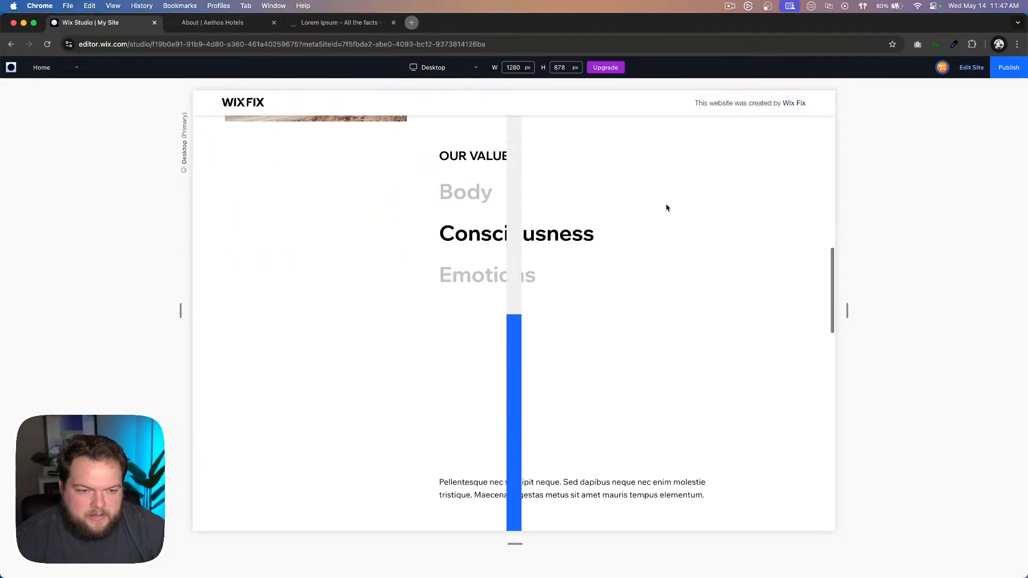
{"action": "scroll", "coordinate": [667, 208], "scroll_direction": "down", "scroll_amount": 10}
{"action": "scroll", "coordinate": [667, 207], "scroll_direction": "up", "scroll_amount": 8}
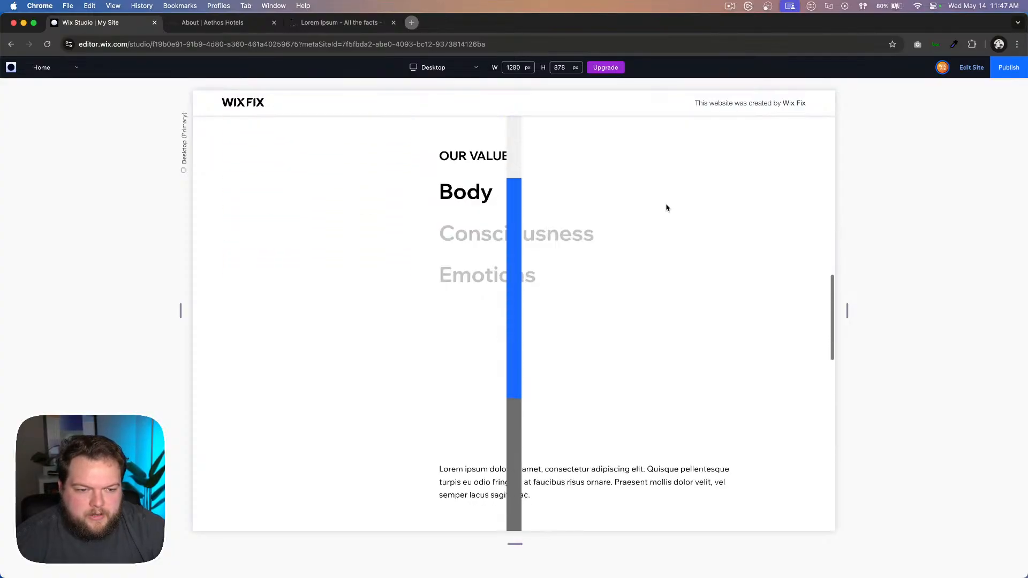
{"action": "scroll", "coordinate": [667, 207], "scroll_direction": "up", "scroll_amount": 8}
{"action": "scroll", "coordinate": [666, 208], "scroll_direction": "down", "scroll_amount": 3}
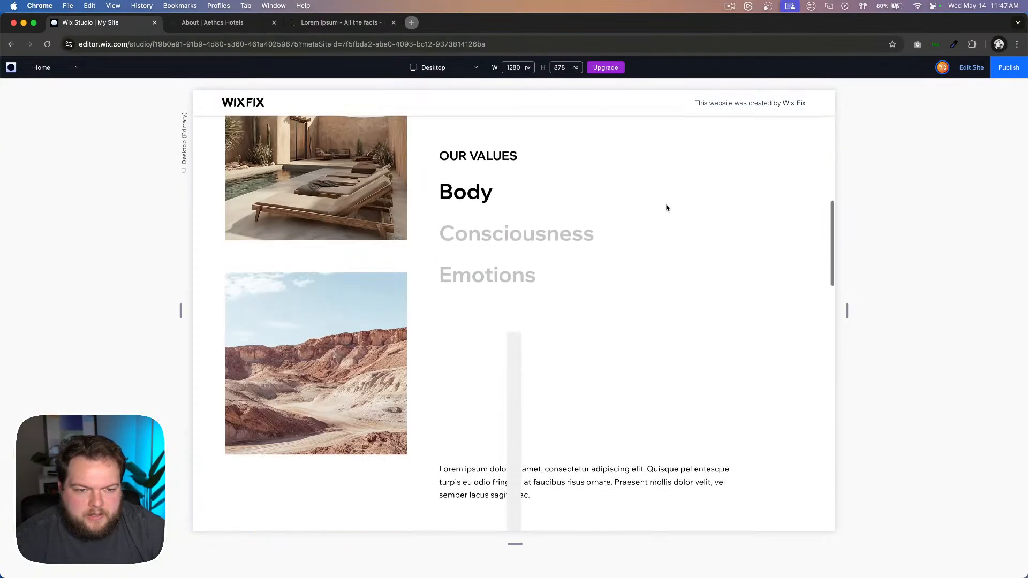
{"action": "scroll", "coordinate": [667, 208], "scroll_direction": "down", "scroll_amount": 6}
{"action": "scroll", "coordinate": [667, 208], "scroll_direction": "up", "scroll_amount": 6}
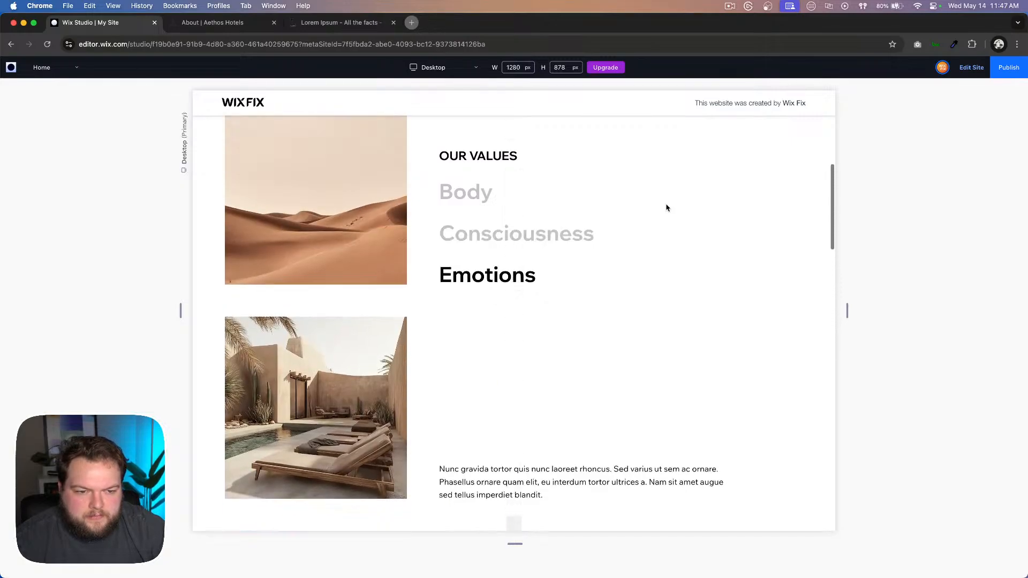
{"action": "scroll", "coordinate": [666, 208], "scroll_direction": "up", "scroll_amount": 3}
{"action": "scroll", "coordinate": [634, 340], "scroll_direction": "down", "scroll_amount": 10}
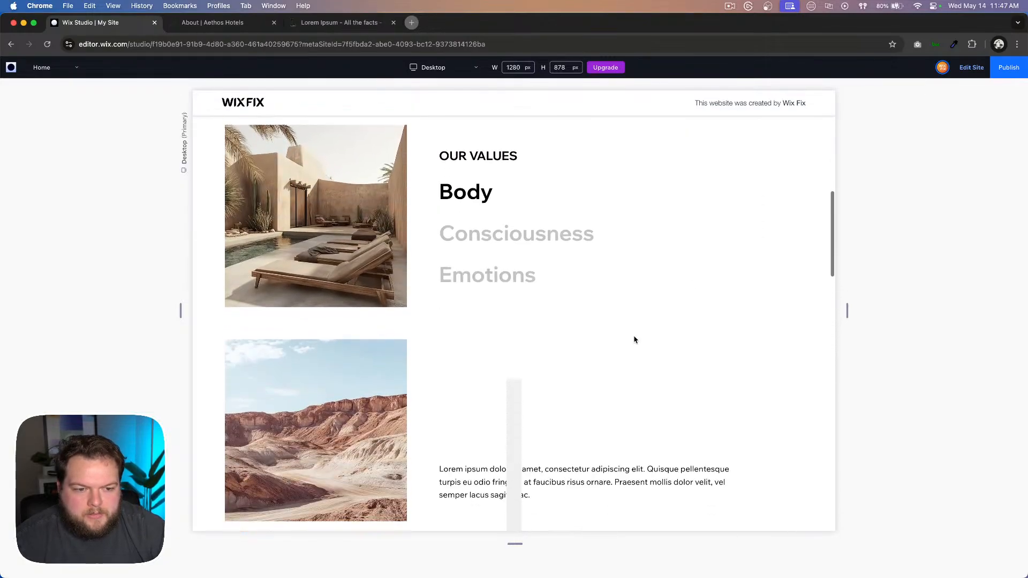
{"action": "scroll", "coordinate": [634, 340], "scroll_direction": "up", "scroll_amount": 5}
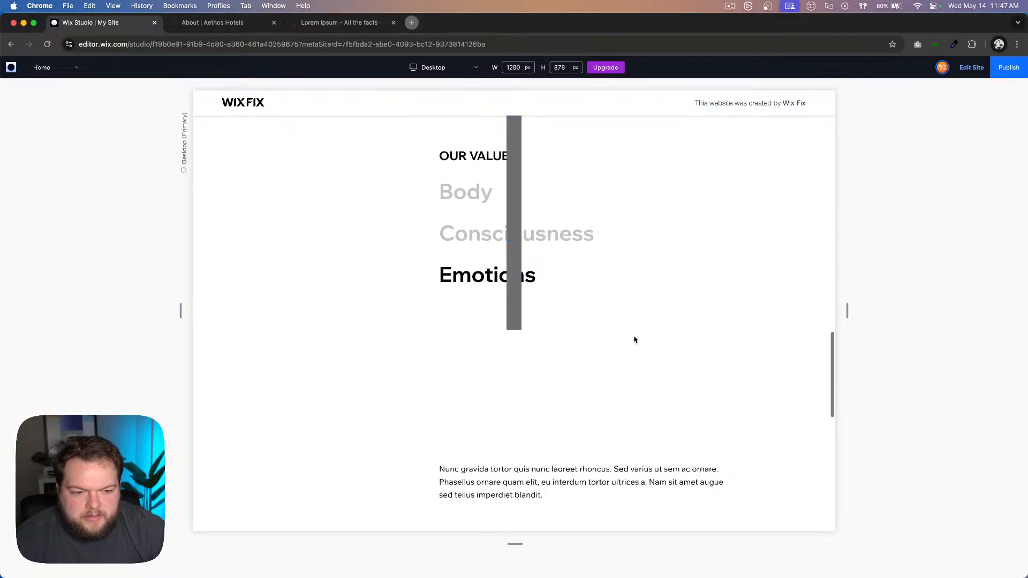
{"action": "left_click", "coordinate": [970, 68]}
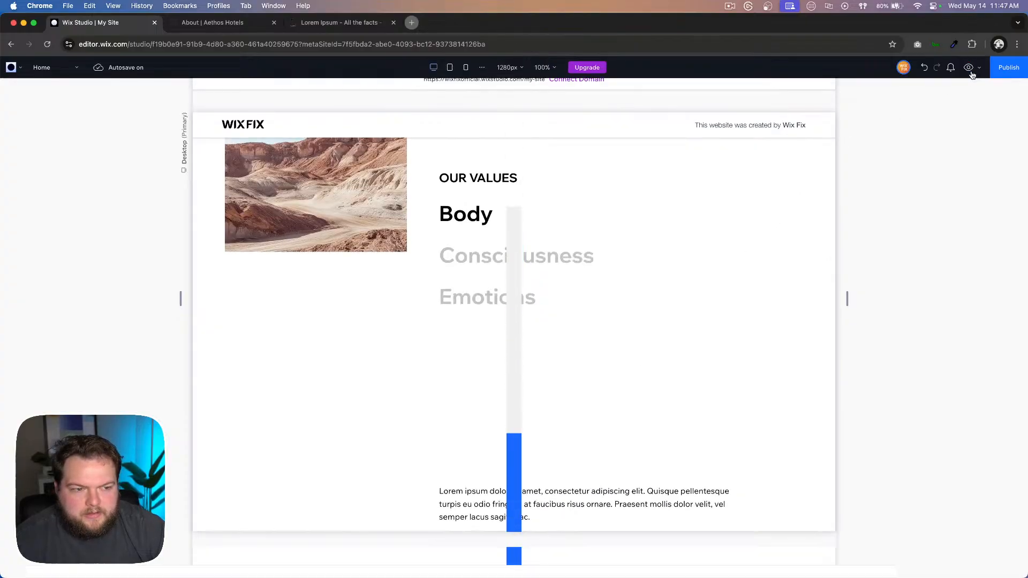
Step: Select the Images container and examine its layout, padding and sticky position settings
{"action": "left_click", "coordinate": [936, 260]}
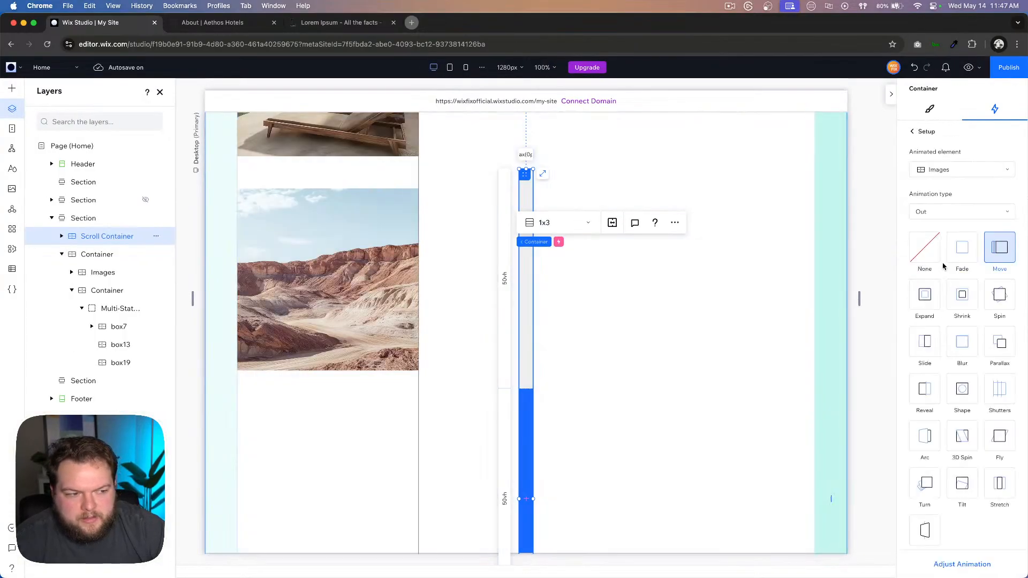
{"action": "left_click", "coordinate": [308, 442]}
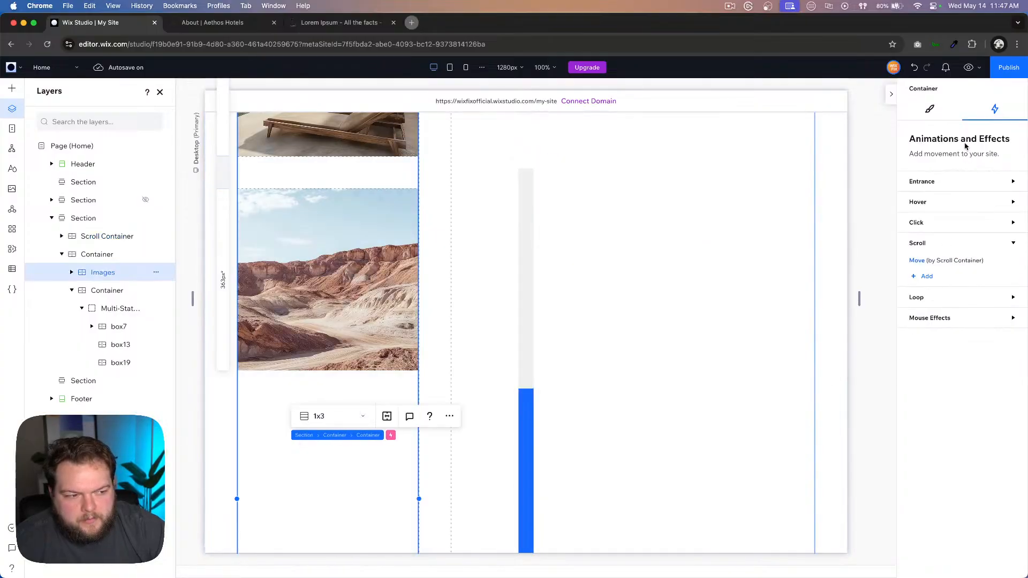
{"action": "left_click", "coordinate": [929, 109]}
{"action": "scroll", "coordinate": [949, 447], "scroll_direction": "down", "scroll_amount": 10}
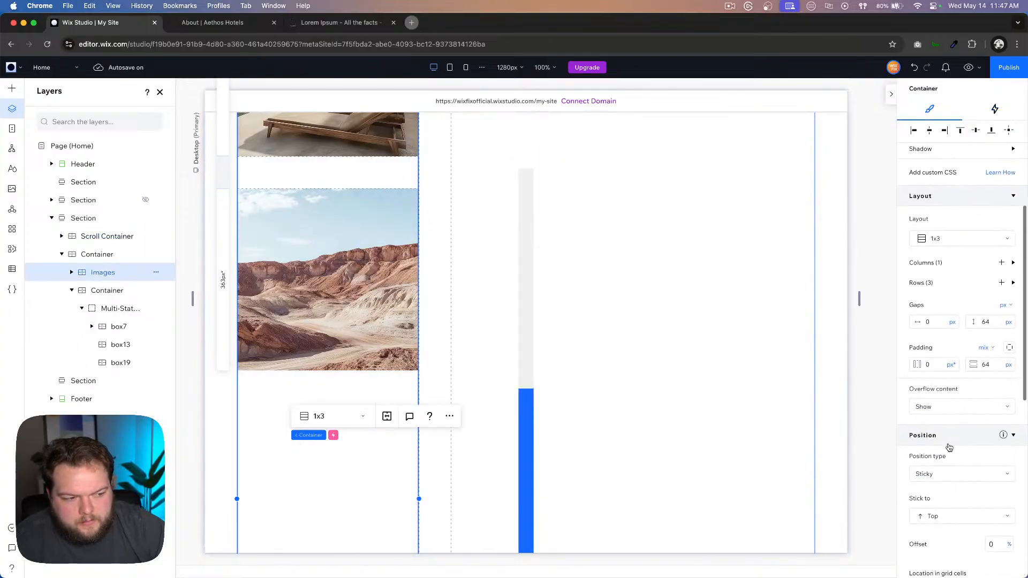
{"action": "scroll", "coordinate": [953, 519], "scroll_direction": "down", "scroll_amount": 3}
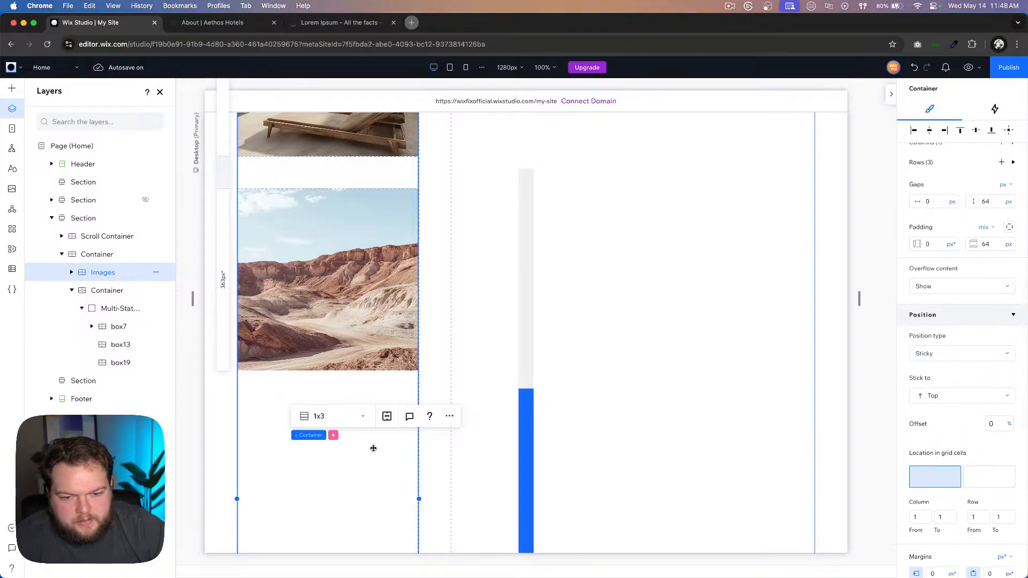
{"action": "scroll", "coordinate": [373, 448], "scroll_direction": "up", "scroll_amount": 5}
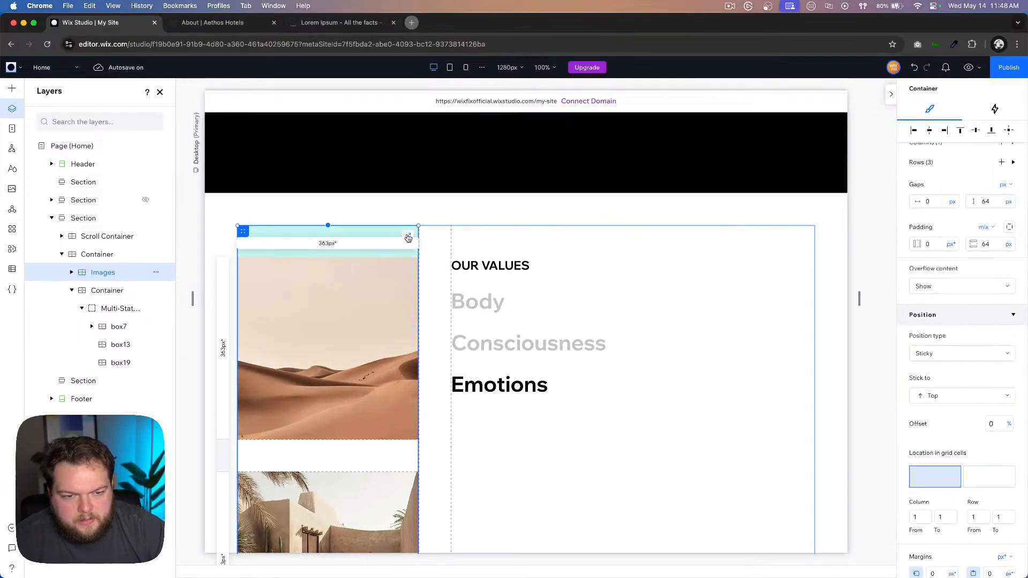
{"action": "scroll", "coordinate": [910, 345], "scroll_direction": "up", "scroll_amount": 6}
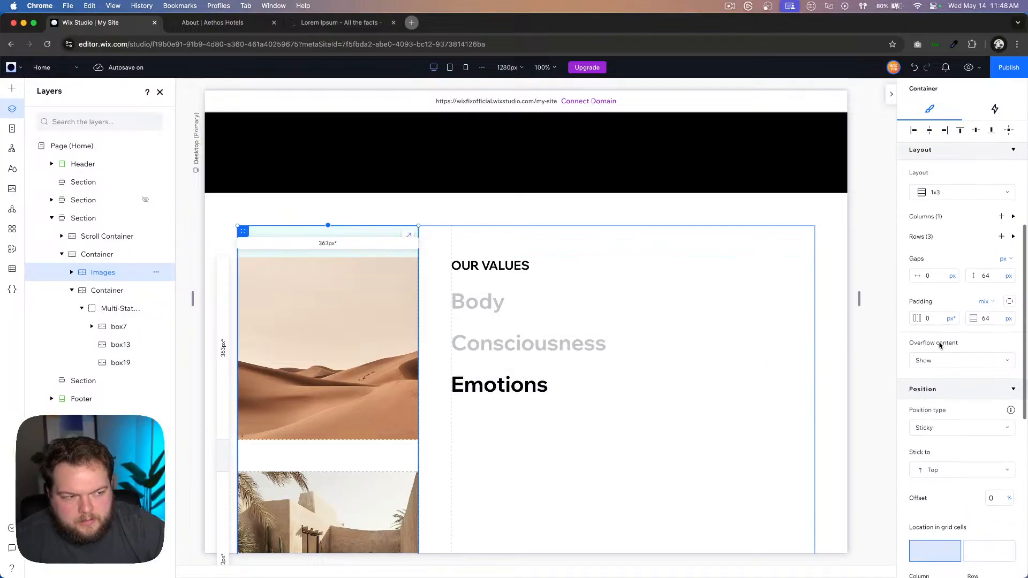
{"action": "scroll", "coordinate": [939, 345], "scroll_direction": "up", "scroll_amount": 2}
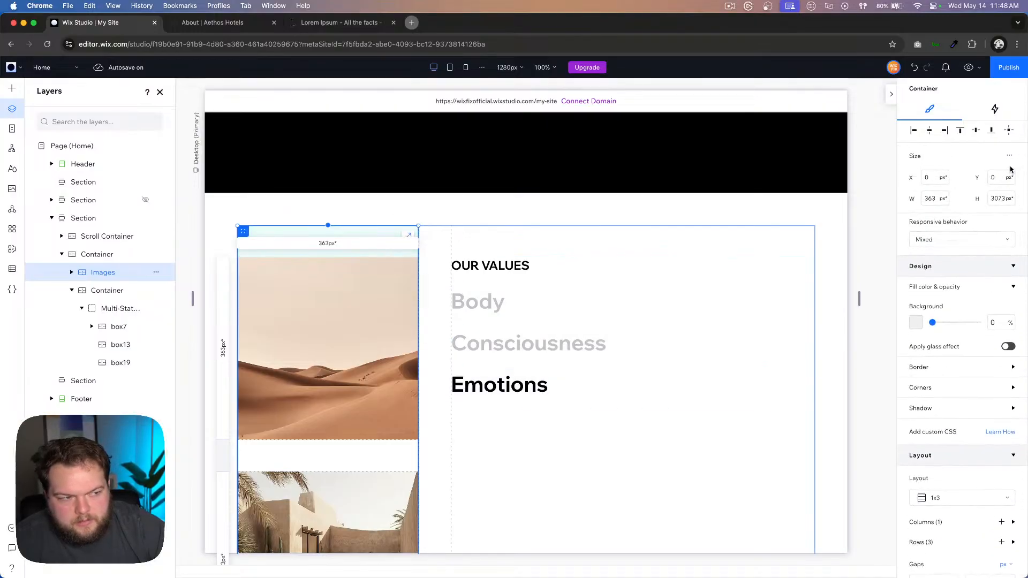
Step: Show the Images container's detailed width, height and min/max size settings and expand its list of row sizes
{"action": "left_click", "coordinate": [1012, 159]}
{"action": "left_click", "coordinate": [983, 163]}
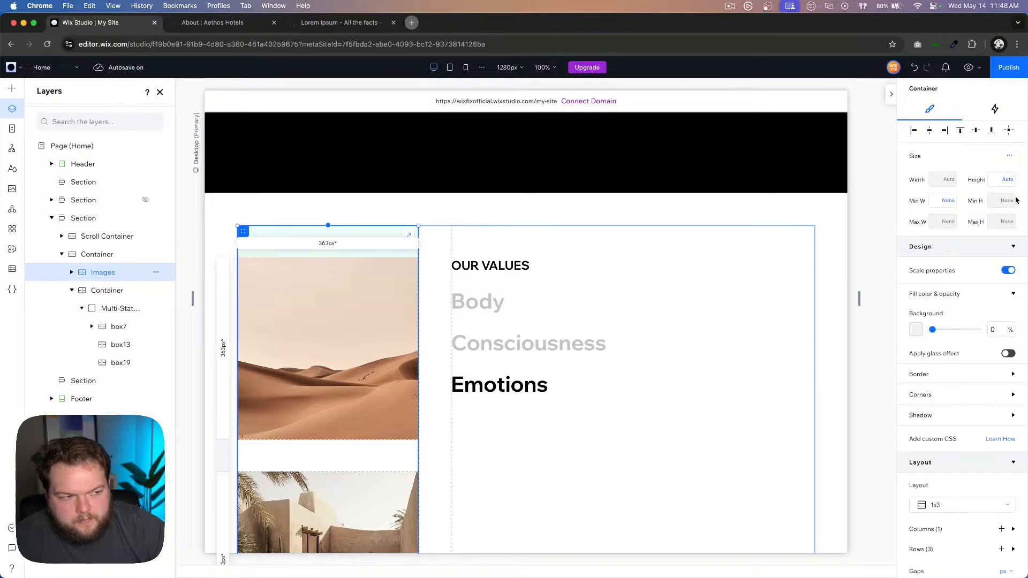
{"action": "scroll", "coordinate": [359, 467], "scroll_direction": "down", "scroll_amount": 10}
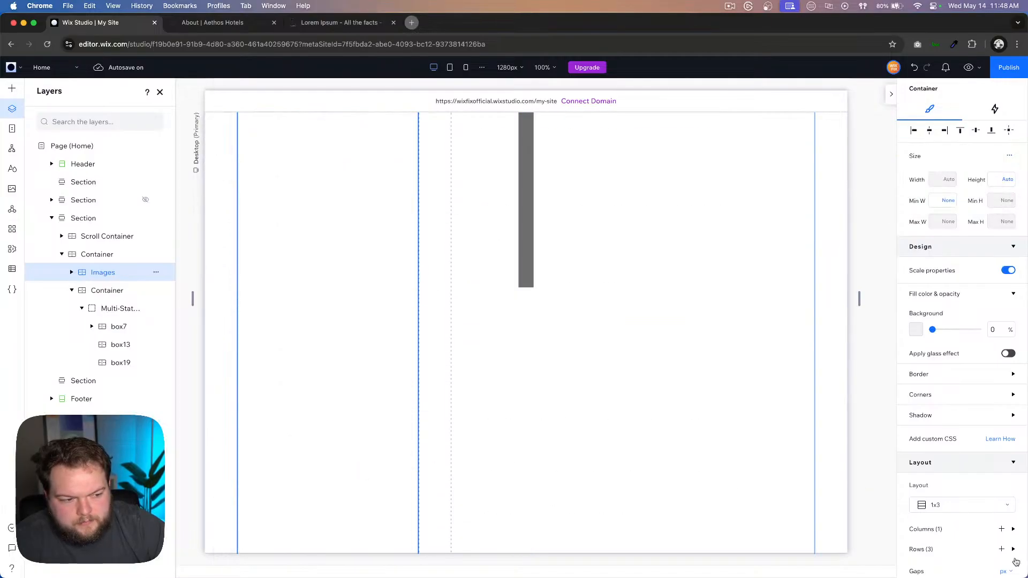
{"action": "scroll", "coordinate": [1015, 560], "scroll_direction": "down", "scroll_amount": 3}
{"action": "left_click", "coordinate": [943, 462]}
{"action": "scroll", "coordinate": [964, 460], "scroll_direction": "down", "scroll_amount": 5}
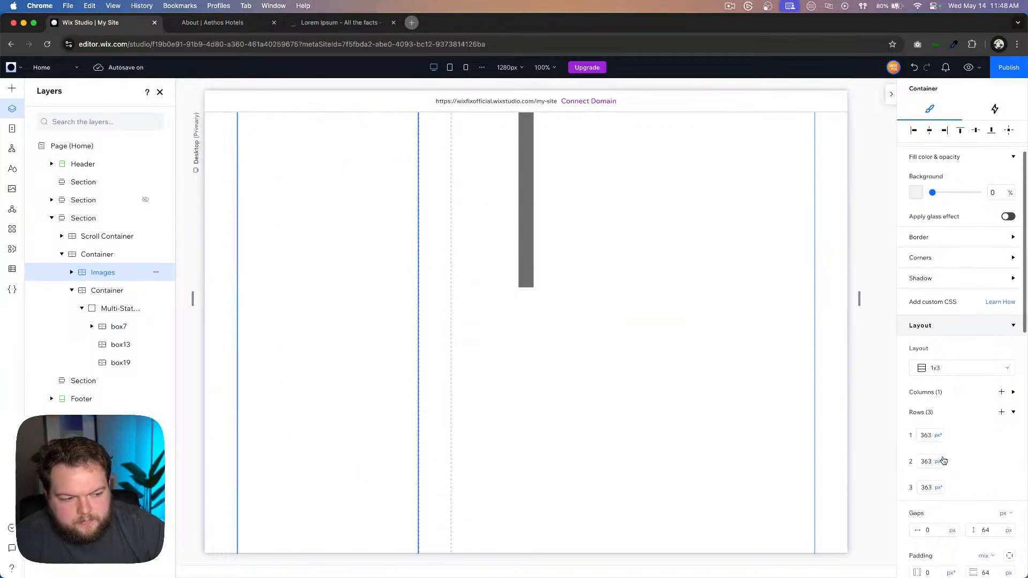
{"action": "scroll", "coordinate": [985, 371], "scroll_direction": "down", "scroll_amount": 8}
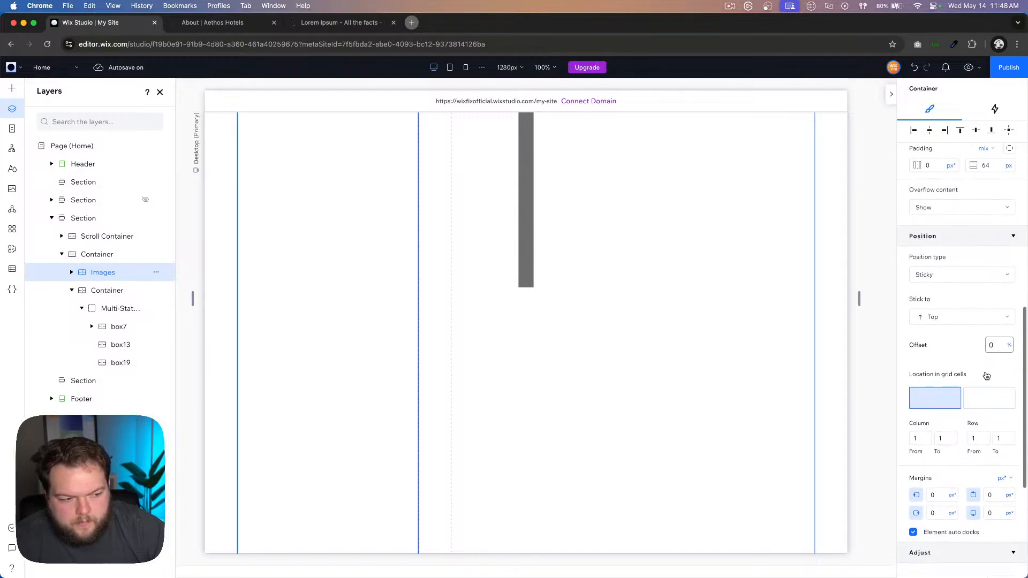
Step: Unstretch the Images container from its grid cell, set its width to 100% and align it to the top
{"action": "scroll", "coordinate": [342, 251], "scroll_direction": "up", "scroll_amount": 5}
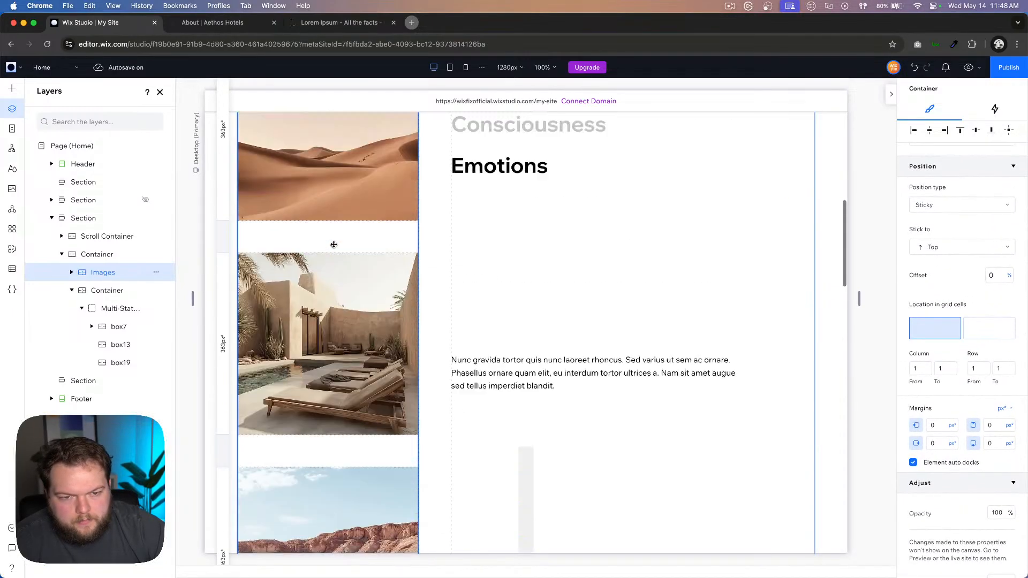
{"action": "left_click", "coordinate": [409, 189]}
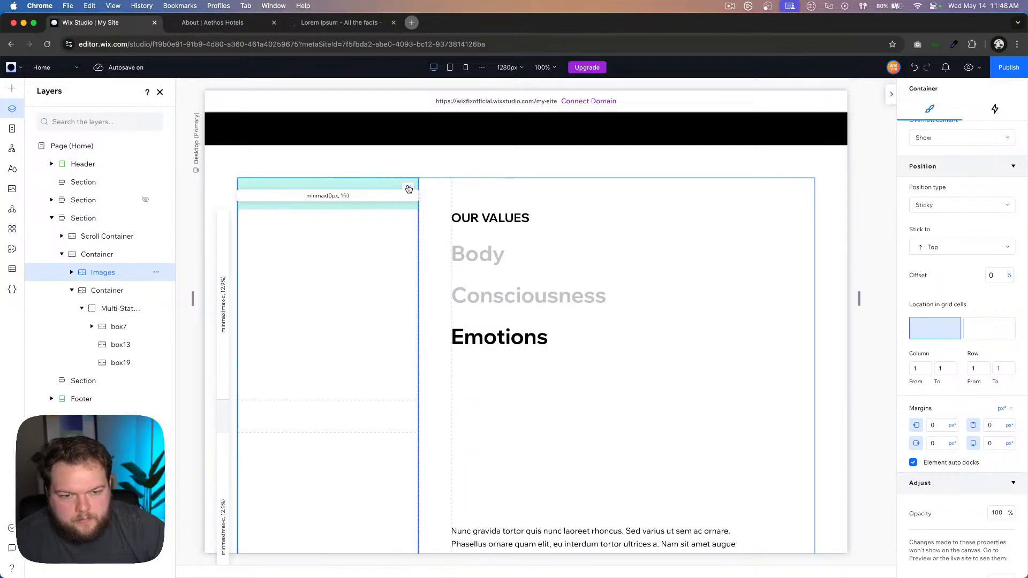
{"action": "left_click", "coordinate": [408, 189]}
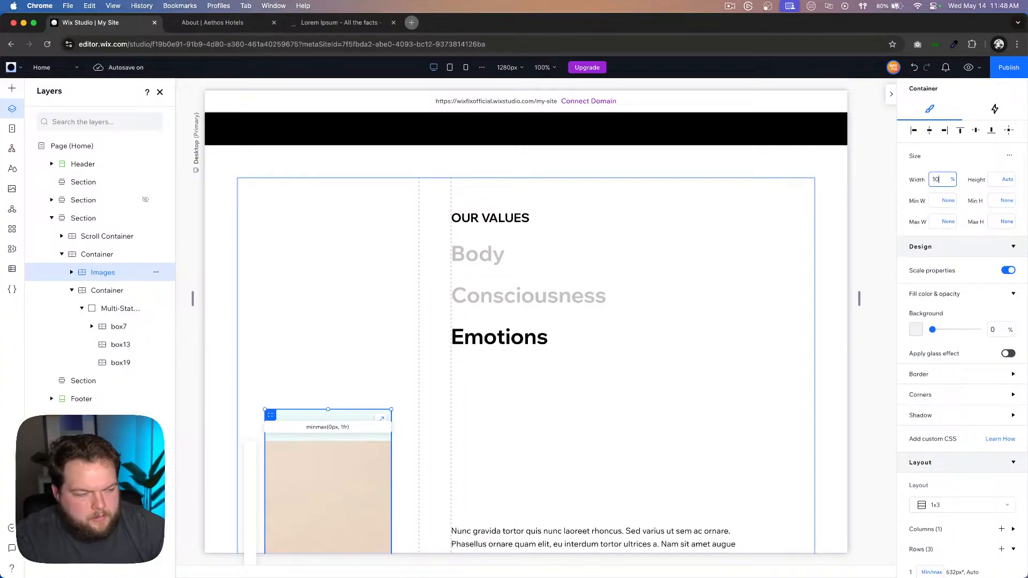
{"action": "type", "text": "0"}
{"action": "key", "text": "Return"}
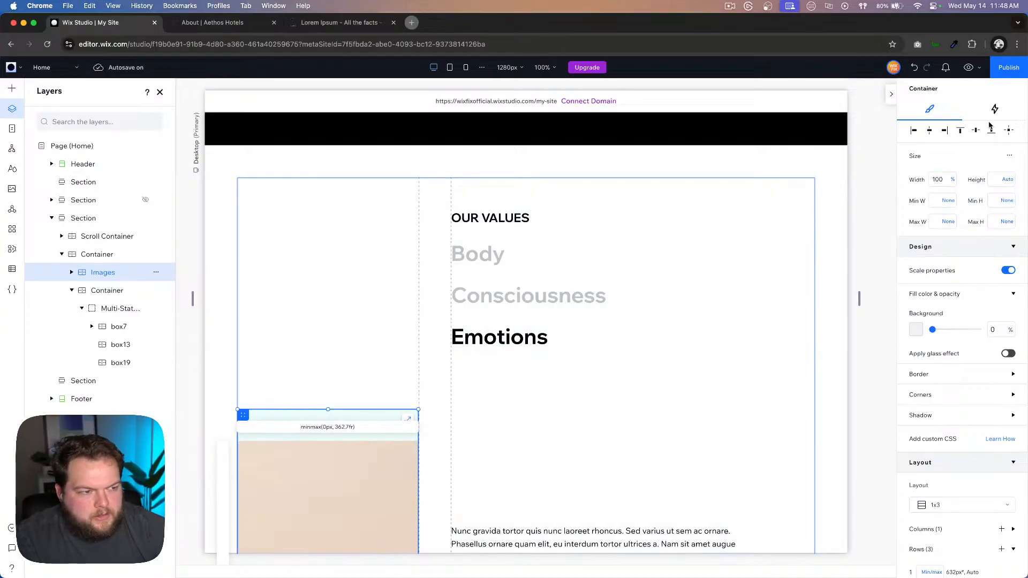
{"action": "left_click", "coordinate": [959, 134]}
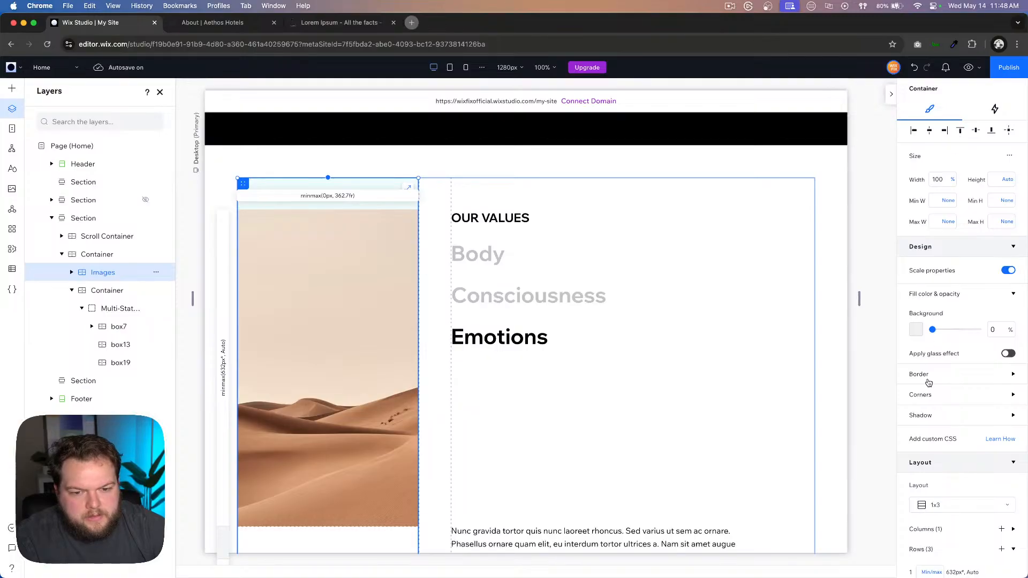
Step: Change the sizing unit of all three rows in the Images container from Min/max to Scale (px*)
{"action": "scroll", "coordinate": [941, 348], "scroll_direction": "down", "scroll_amount": 5}
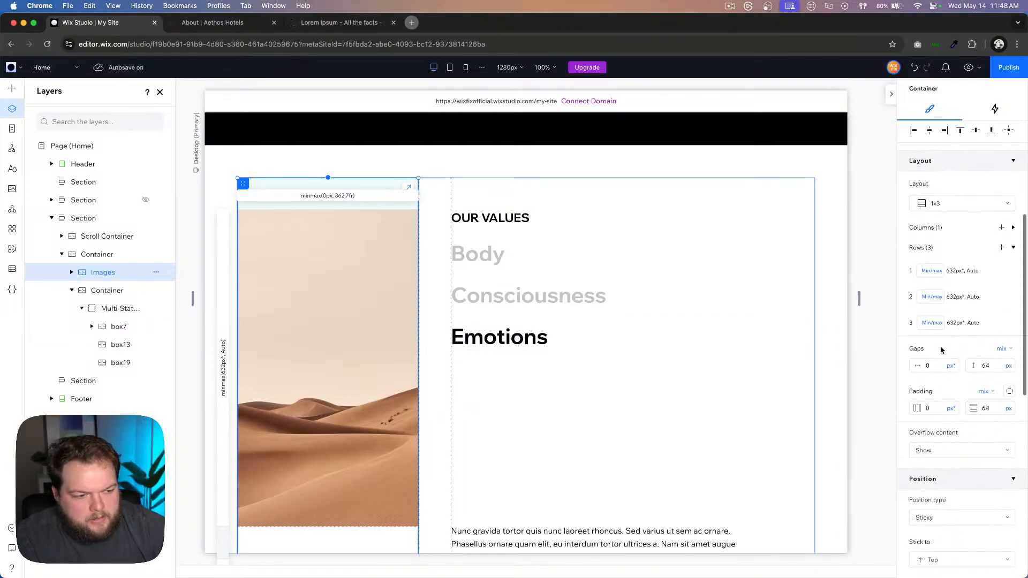
{"action": "left_click", "coordinate": [932, 271]}
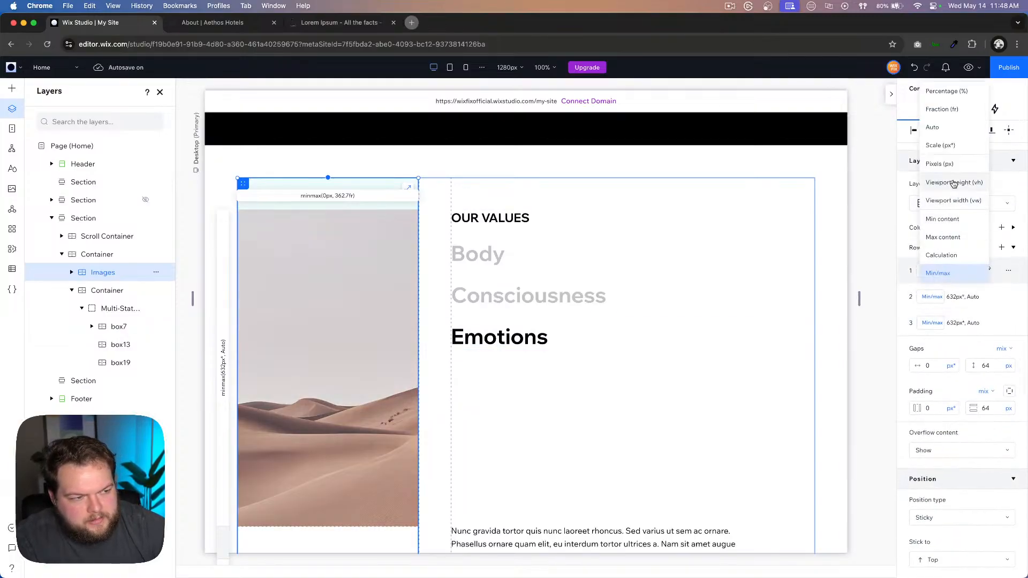
{"action": "left_click", "coordinate": [948, 162]}
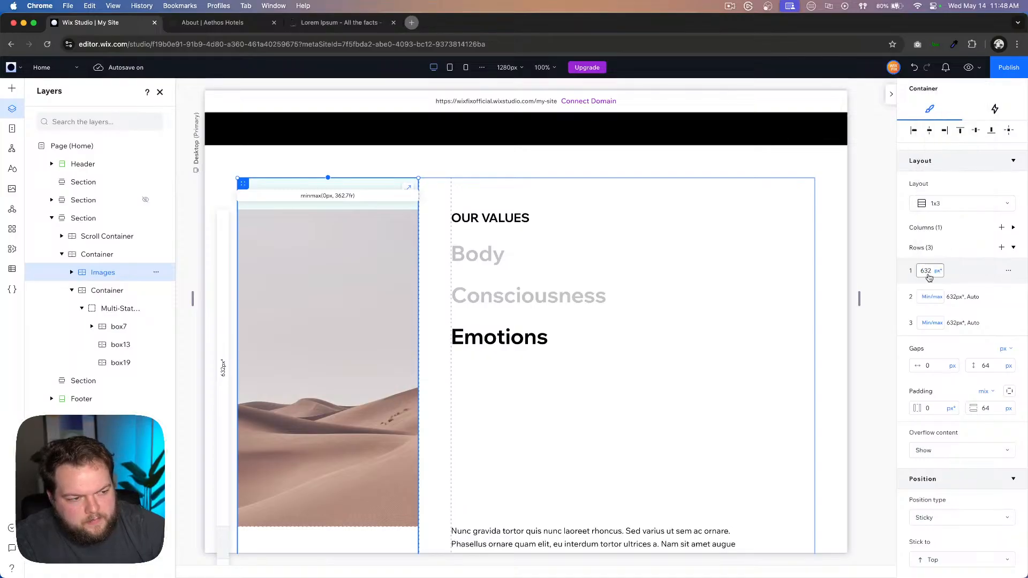
{"action": "left_click", "coordinate": [932, 296]}
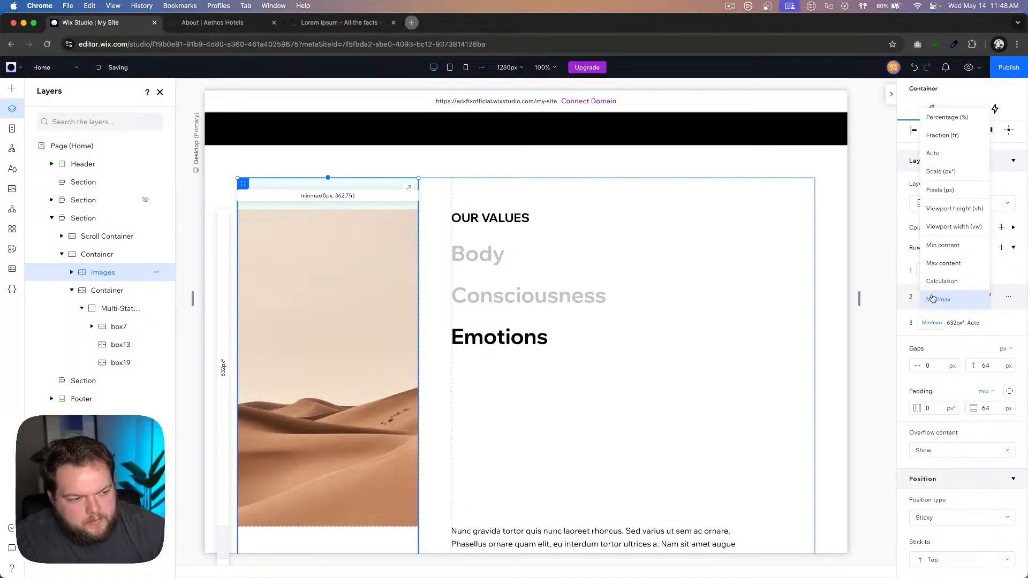
{"action": "left_click", "coordinate": [948, 169]}
{"action": "left_click", "coordinate": [932, 323]}
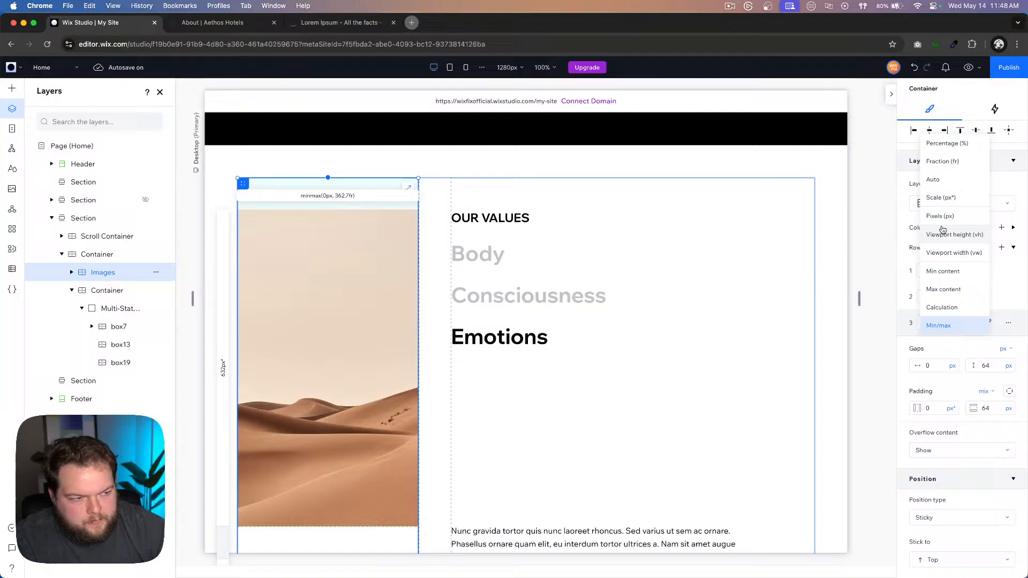
{"action": "left_click", "coordinate": [942, 198]}
Step: Set the height of all three rows in the Images container to 363 px* and check the images on the canvas
{"action": "left_click", "coordinate": [931, 270]}
{"action": "type", "text": "363"}
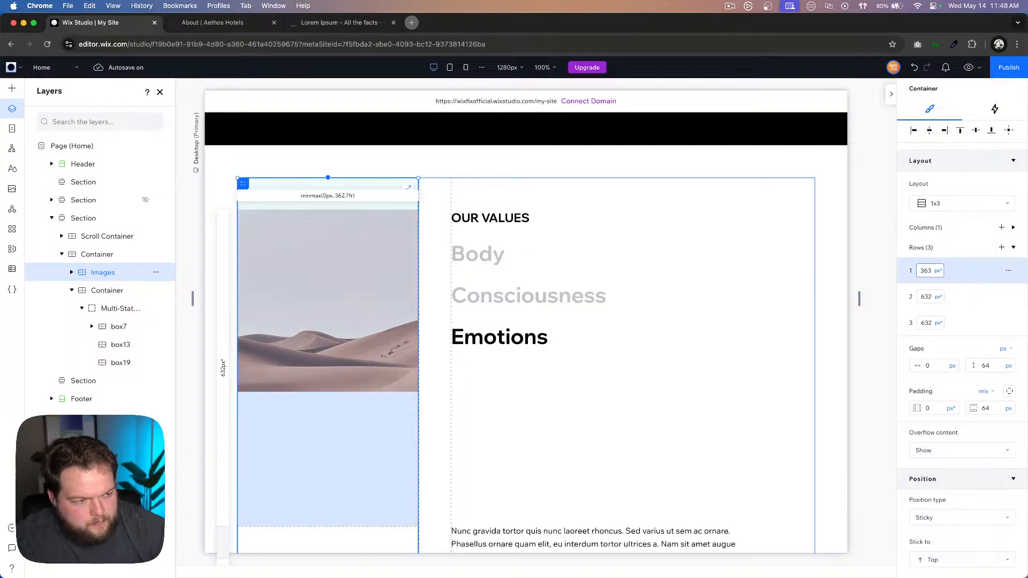
{"action": "left_click", "coordinate": [925, 296]}
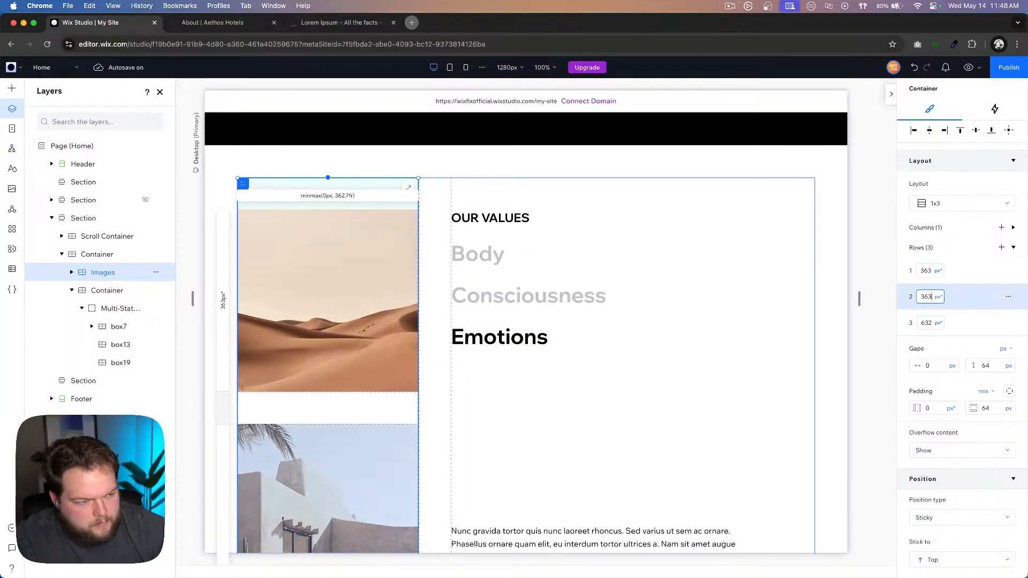
{"action": "type", "text": "363"}
{"action": "key", "text": "Return"}
{"action": "left_click", "coordinate": [929, 324]}
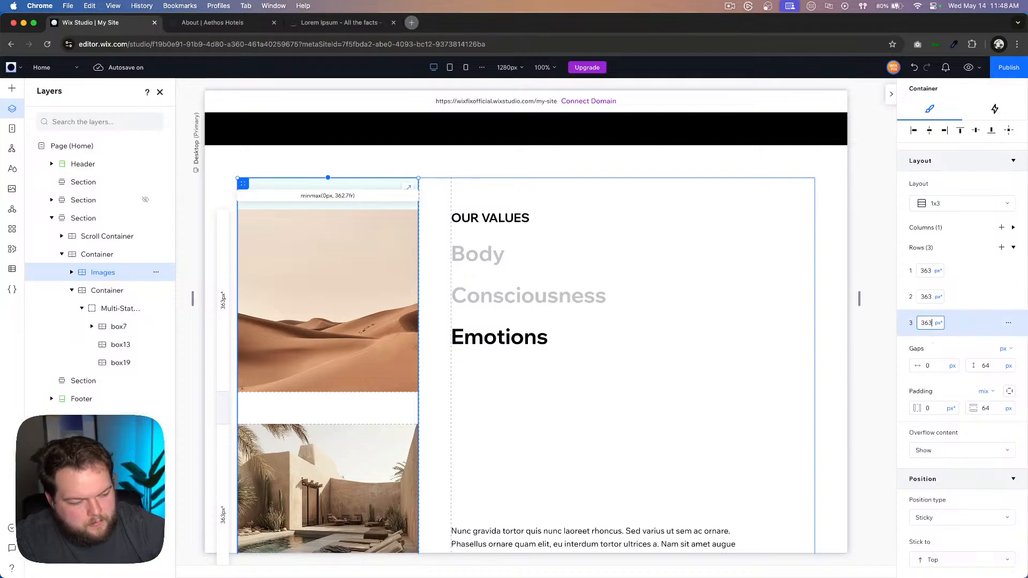
{"action": "type", "text": "363"}
{"action": "key", "text": "Return"}
{"action": "scroll", "coordinate": [339, 335], "scroll_direction": "down", "scroll_amount": 7}
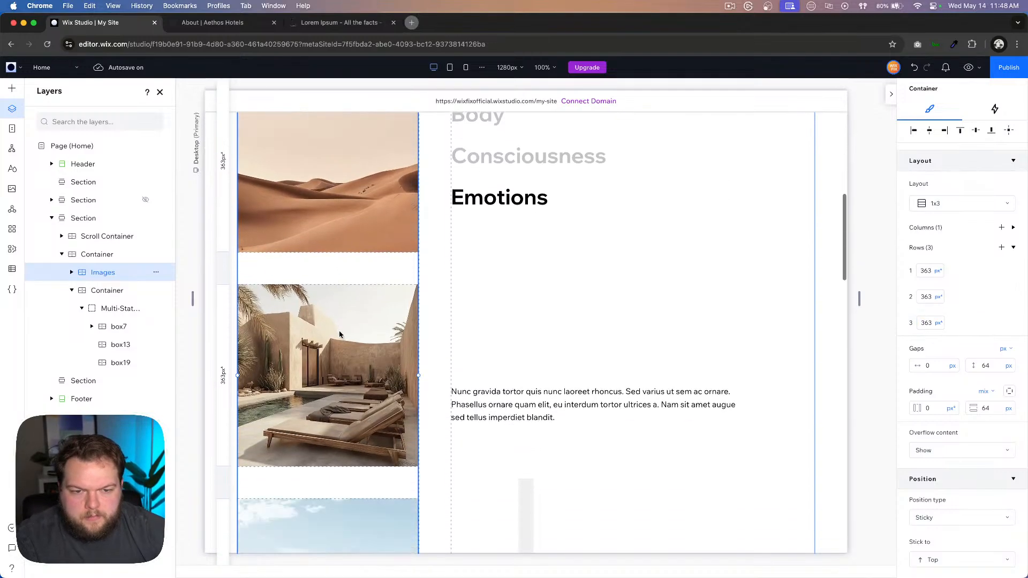
{"action": "scroll", "coordinate": [339, 335], "scroll_direction": "up", "scroll_amount": 7}
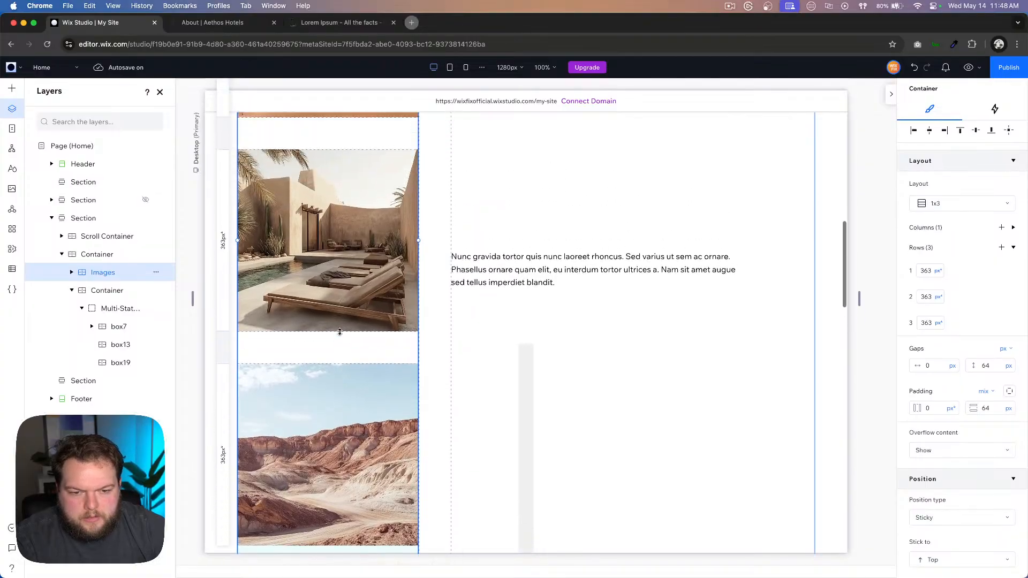
Step: Change the sizing unit of the Images container's single column to Scale (px*)
{"action": "scroll", "coordinate": [961, 321], "scroll_direction": "down", "scroll_amount": 3}
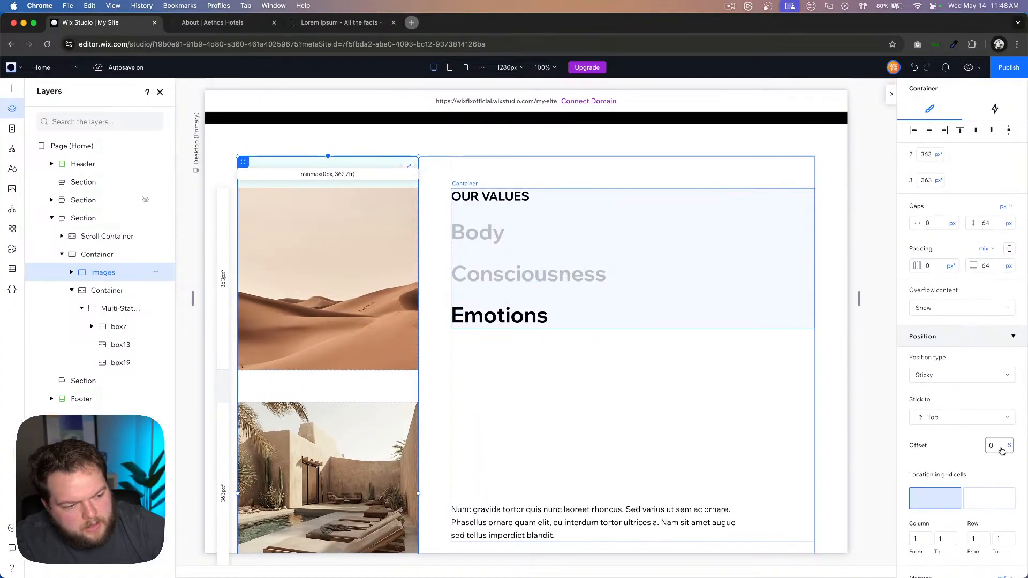
{"action": "scroll", "coordinate": [980, 290], "scroll_direction": "up", "scroll_amount": 7}
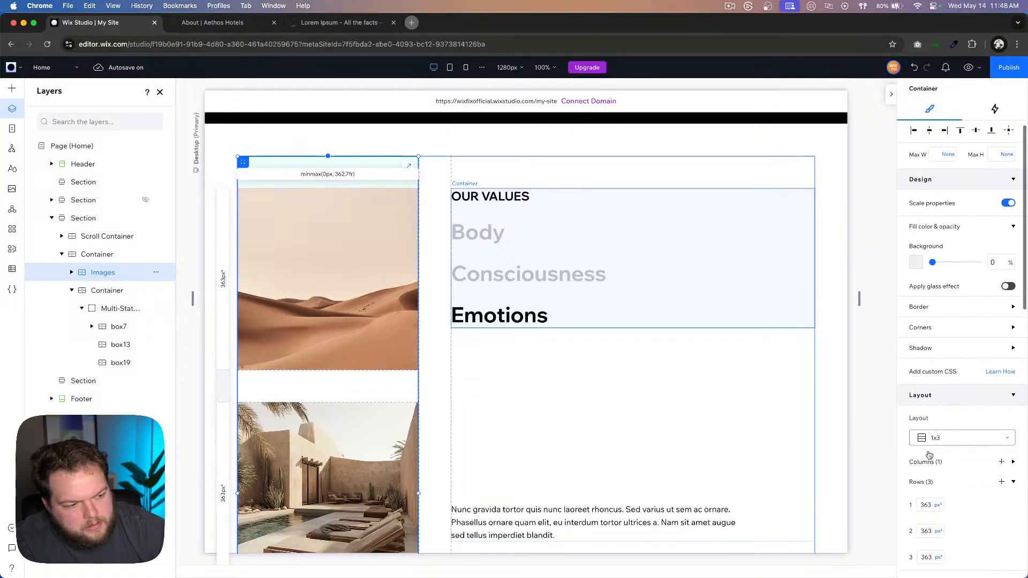
{"action": "left_click", "coordinate": [926, 468]}
{"action": "left_click", "coordinate": [937, 485]}
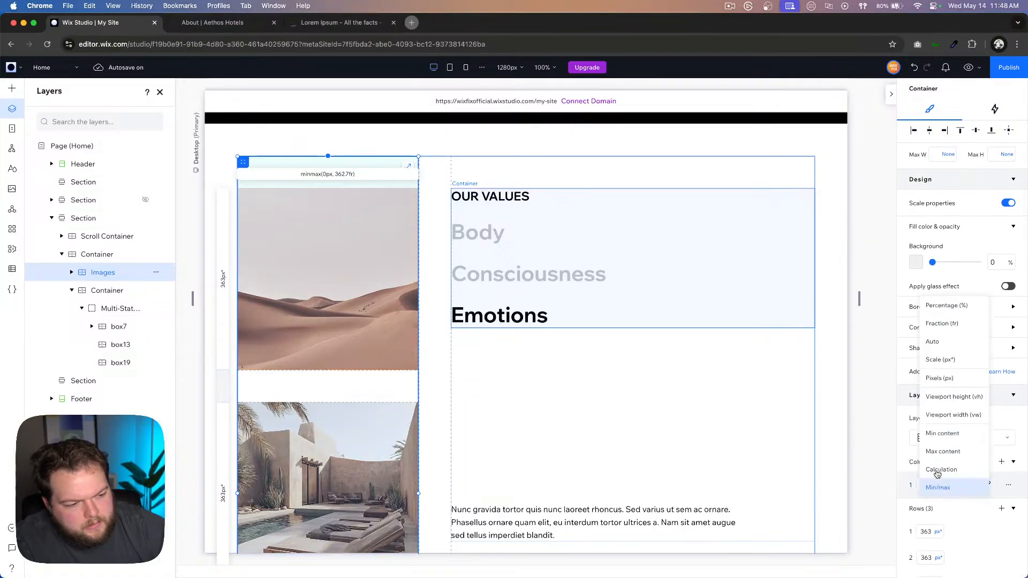
{"action": "left_click", "coordinate": [951, 368]}
{"action": "scroll", "coordinate": [966, 485], "scroll_direction": "up", "scroll_amount": 2}
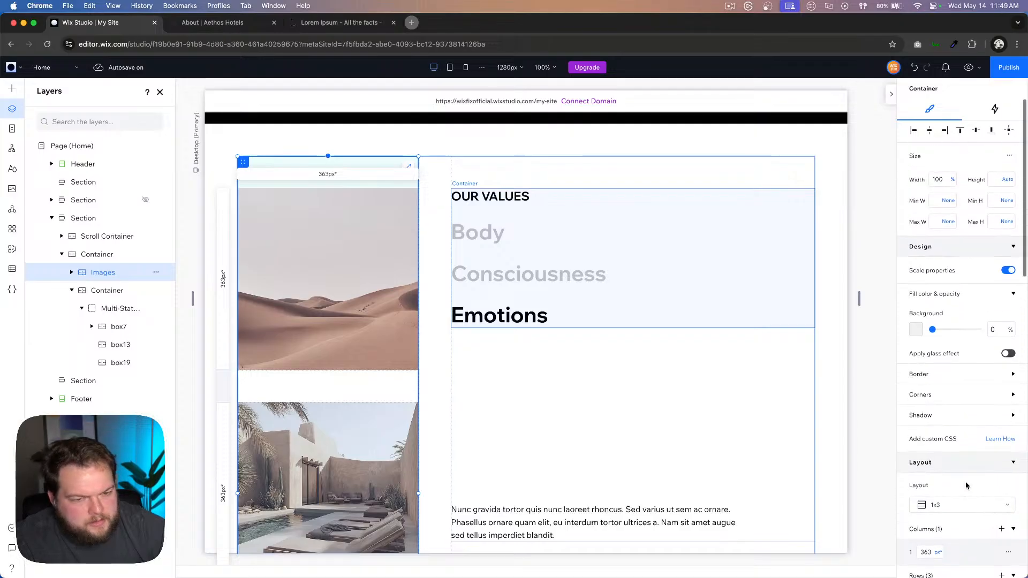
Step: Preview the page and scroll down through the values section to check how the image column moves with the state switches
{"action": "left_click", "coordinate": [968, 68]}
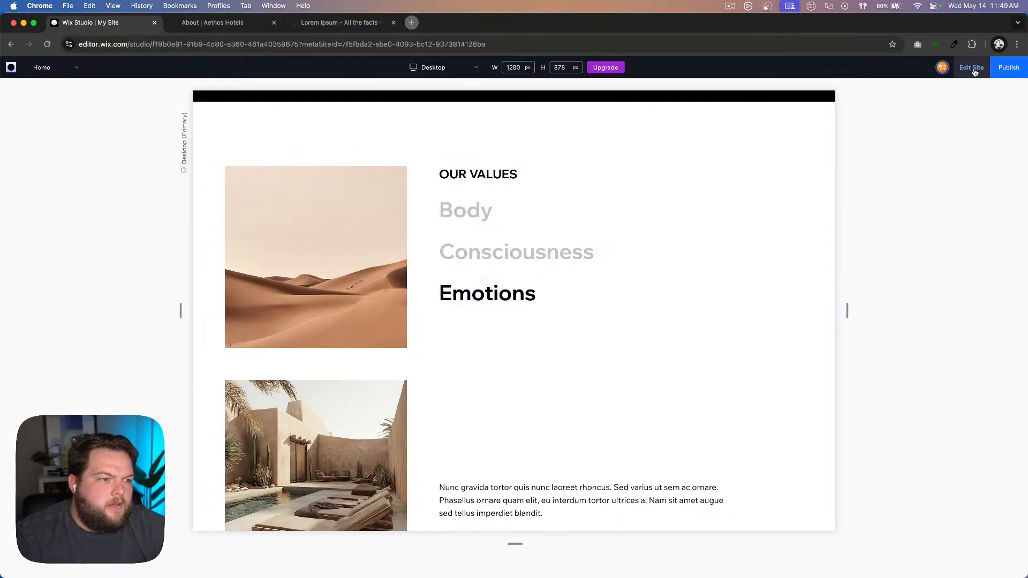
{"action": "scroll", "coordinate": [706, 305], "scroll_direction": "down", "scroll_amount": 1}
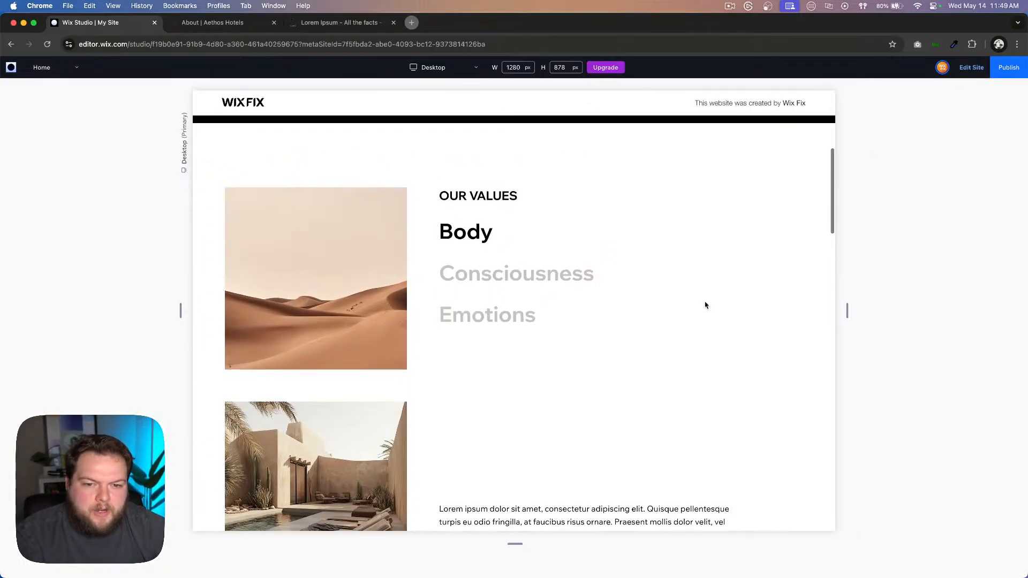
{"action": "scroll", "coordinate": [706, 305], "scroll_direction": "down", "scroll_amount": 5}
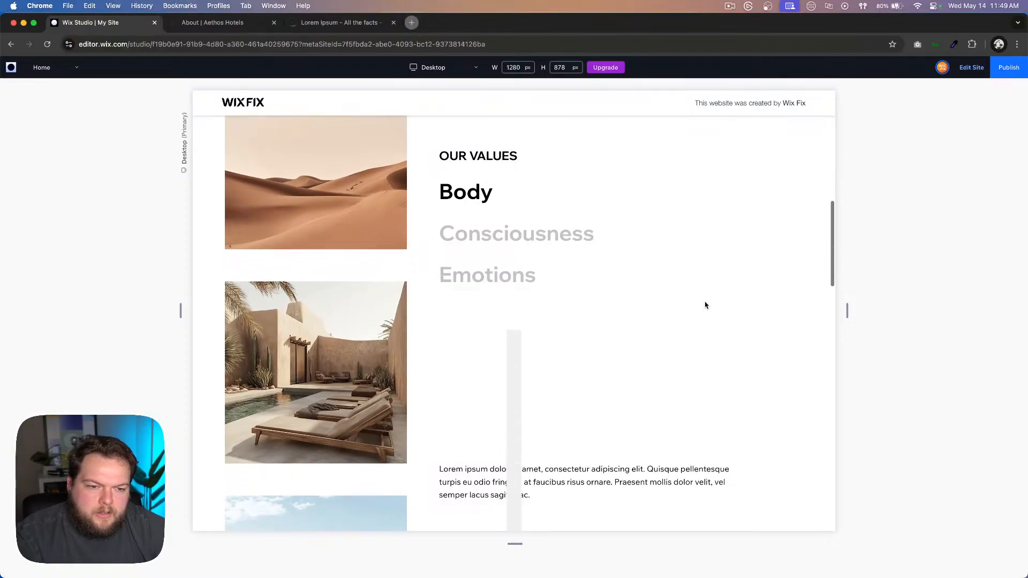
{"action": "scroll", "coordinate": [706, 305], "scroll_direction": "down", "scroll_amount": 6}
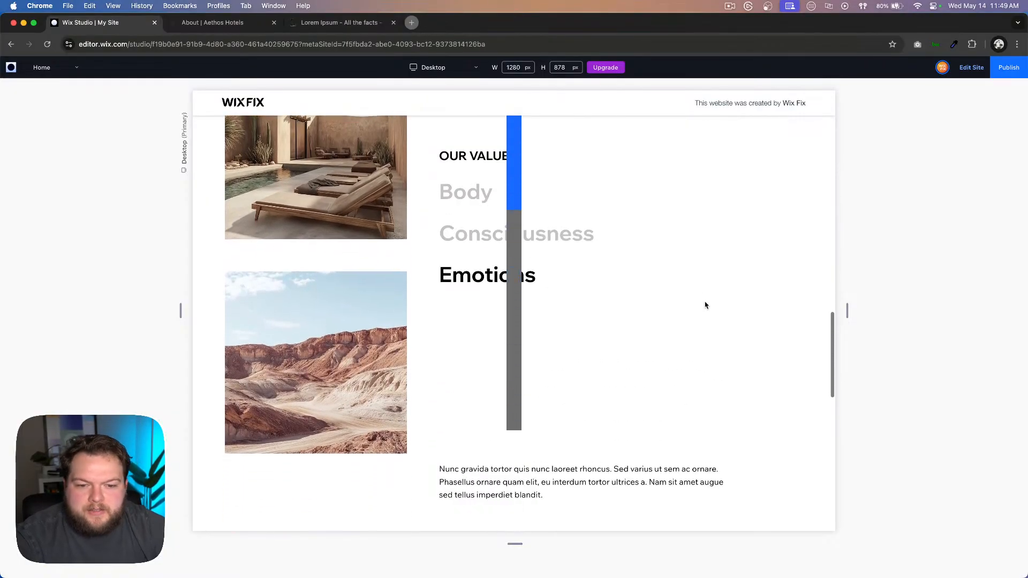
{"action": "scroll", "coordinate": [706, 305], "scroll_direction": "down", "scroll_amount": 6}
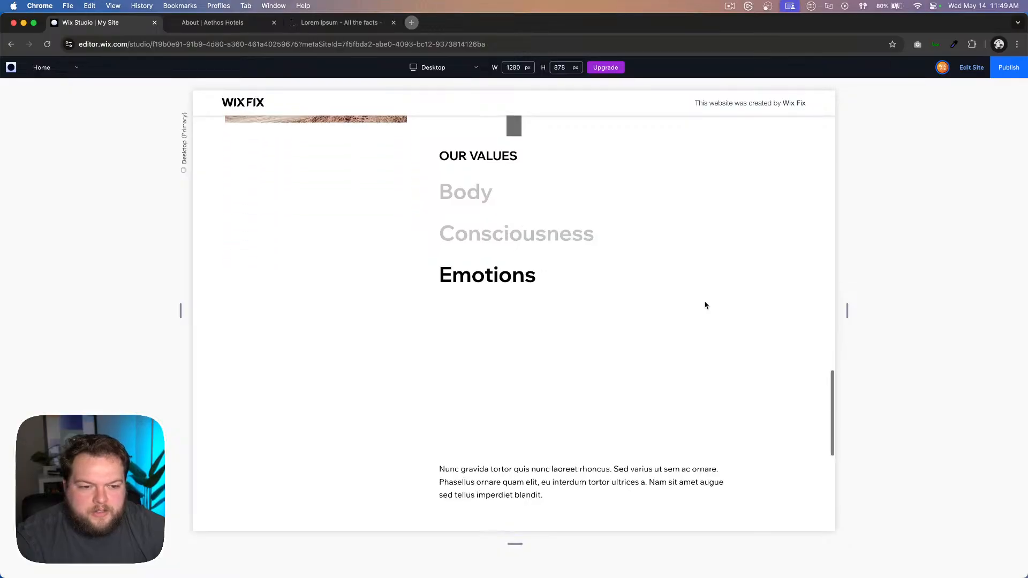
Step: Scroll back and forth through the previewed values section to examine how the image column's movement lines up with the state switches
{"action": "scroll", "coordinate": [705, 305], "scroll_direction": "up", "scroll_amount": 10}
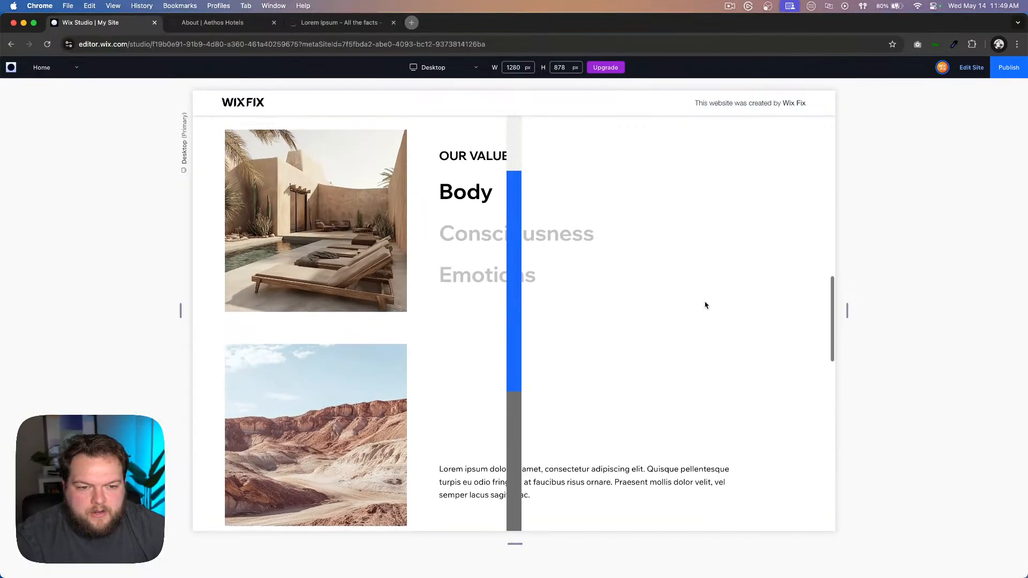
{"action": "scroll", "coordinate": [705, 305], "scroll_direction": "down", "scroll_amount": 2}
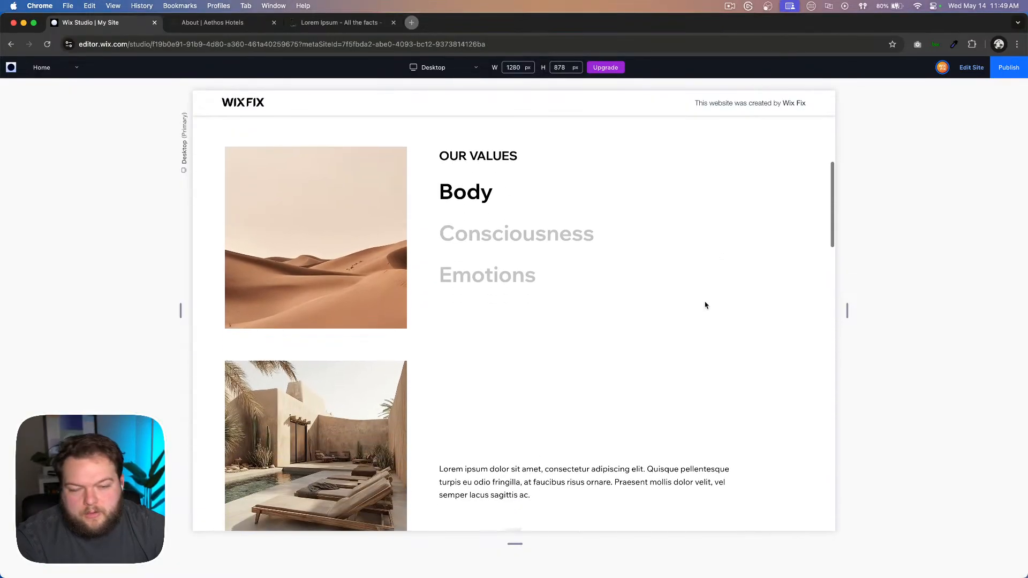
{"action": "scroll", "coordinate": [705, 306], "scroll_direction": "up", "scroll_amount": 1}
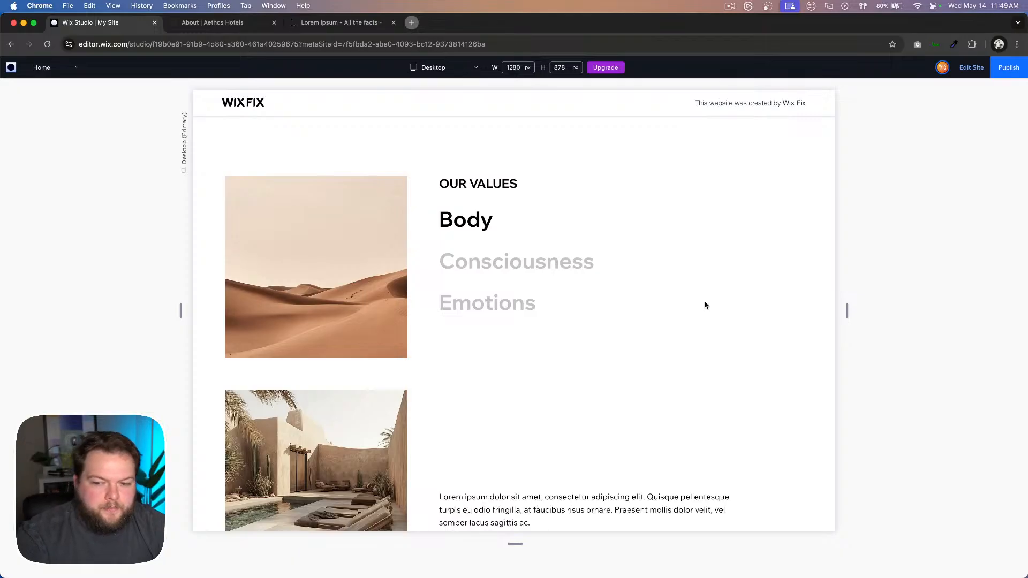
{"action": "scroll", "coordinate": [705, 305], "scroll_direction": "down", "scroll_amount": 10}
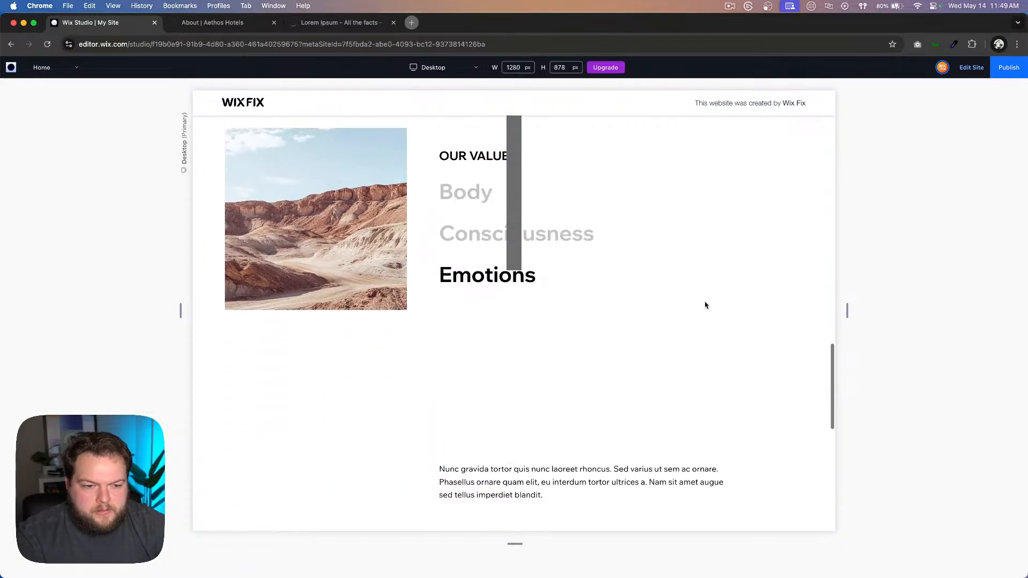
{"action": "scroll", "coordinate": [705, 305], "scroll_direction": "down", "scroll_amount": 3}
{"action": "scroll", "coordinate": [705, 305], "scroll_direction": "up", "scroll_amount": 10}
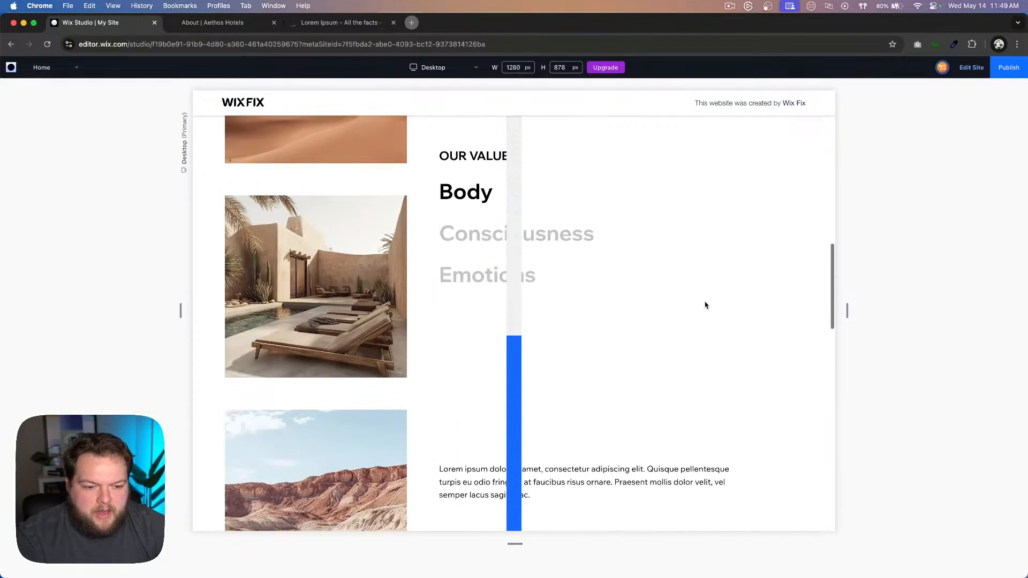
{"action": "scroll", "coordinate": [705, 305], "scroll_direction": "up", "scroll_amount": 8}
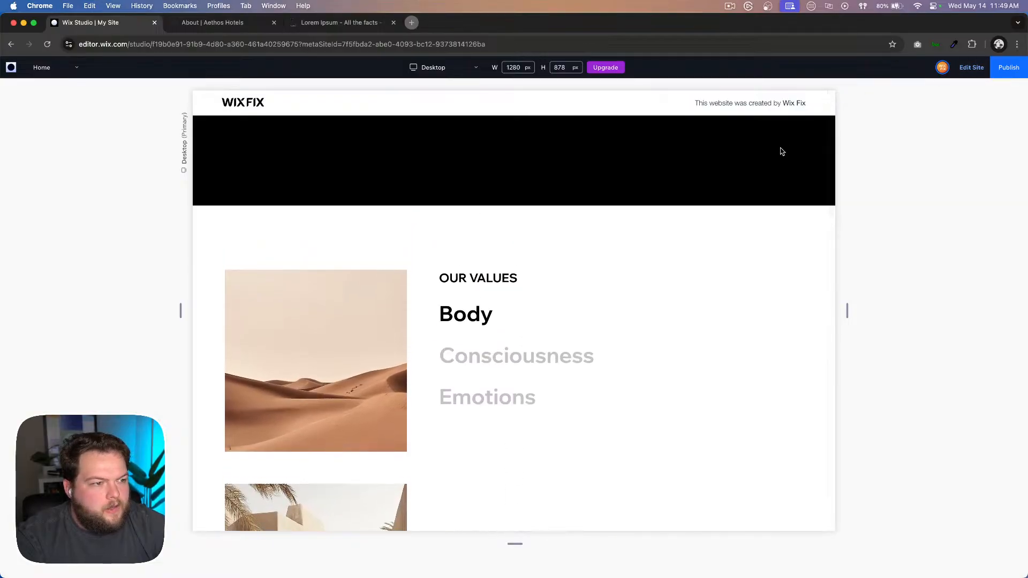
{"action": "scroll", "coordinate": [703, 263], "scroll_direction": "down", "scroll_amount": 6}
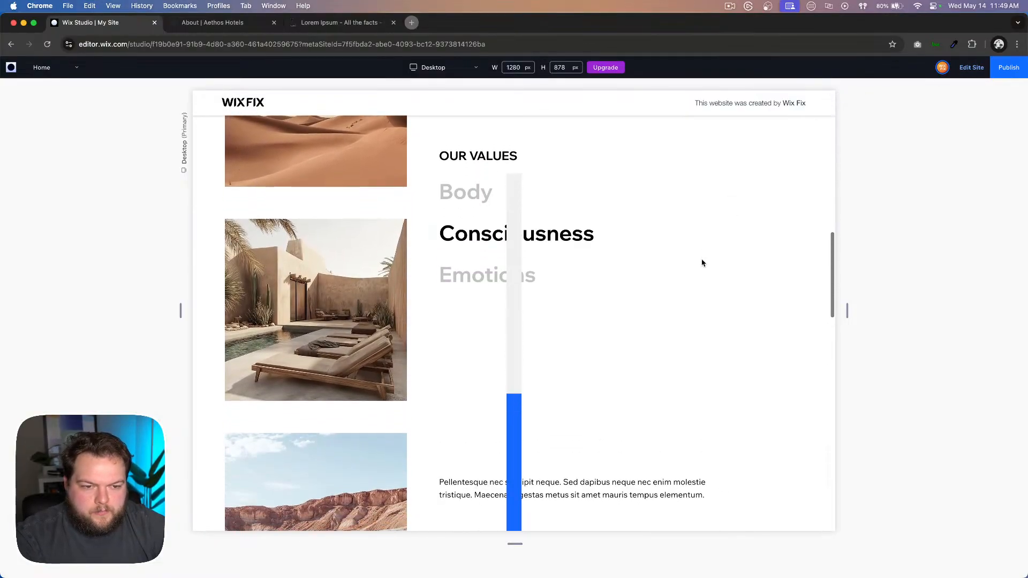
{"action": "scroll", "coordinate": [703, 263], "scroll_direction": "down", "scroll_amount": 5}
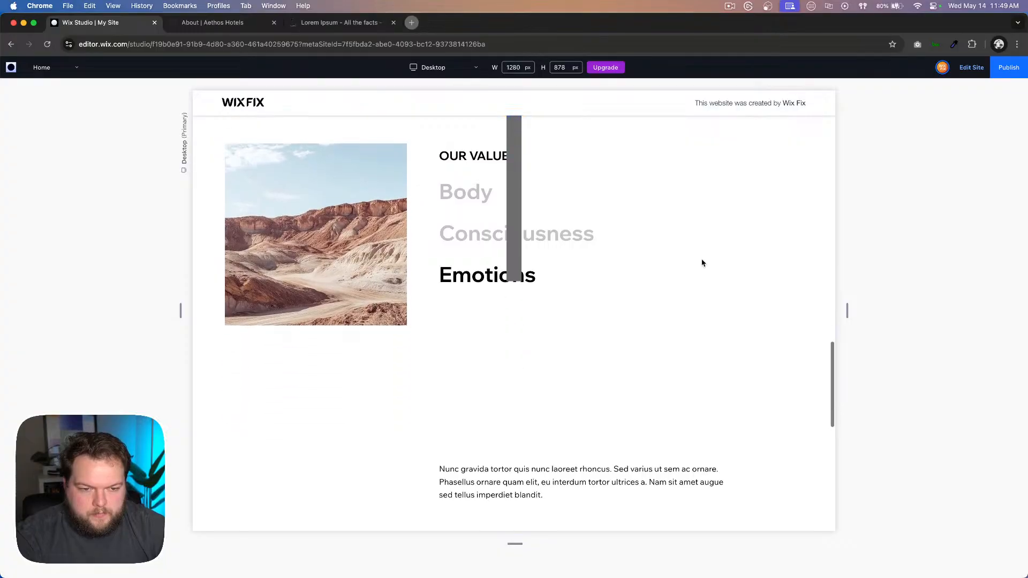
{"action": "scroll", "coordinate": [703, 263], "scroll_direction": "up", "scroll_amount": 2}
{"action": "scroll", "coordinate": [703, 263], "scroll_direction": "up", "scroll_amount": 5}
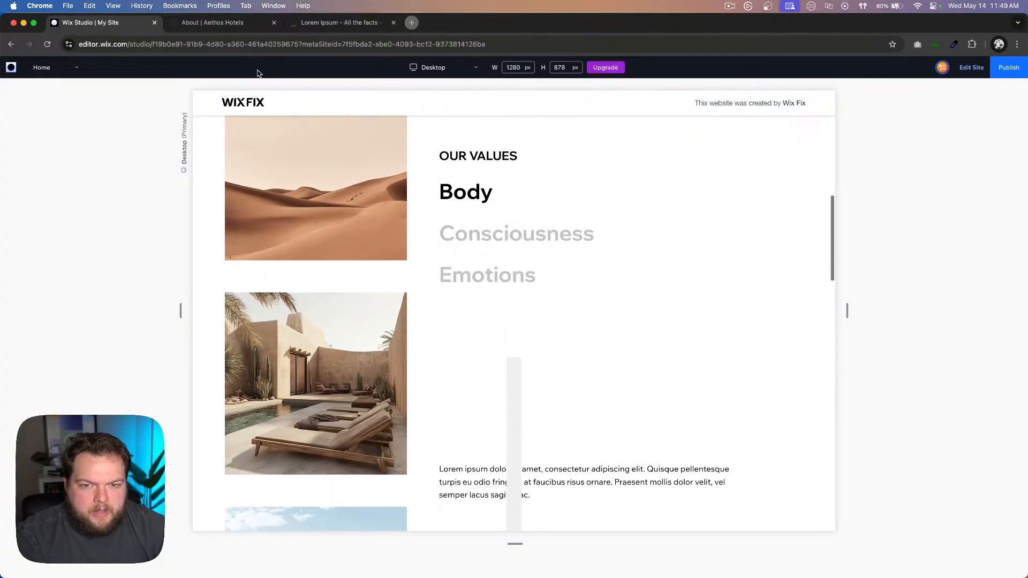
Step: Switch to the Aethos Hotels reference page and examine how its images line up with the values as they change on scroll
{"action": "left_click", "coordinate": [225, 25]}
{"action": "scroll", "coordinate": [485, 225], "scroll_direction": "down", "scroll_amount": 10}
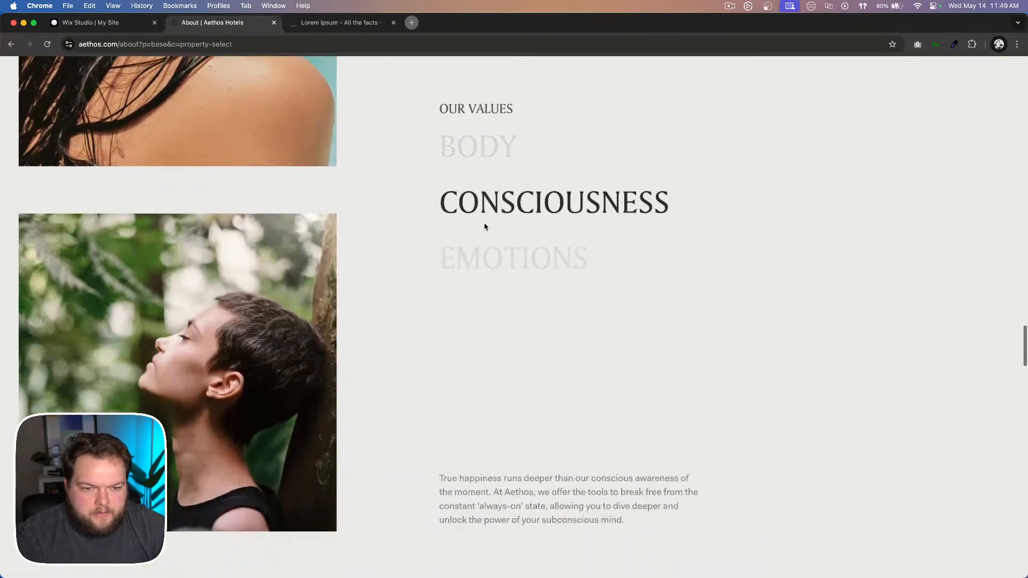
{"action": "scroll", "coordinate": [484, 225], "scroll_direction": "down", "scroll_amount": 5}
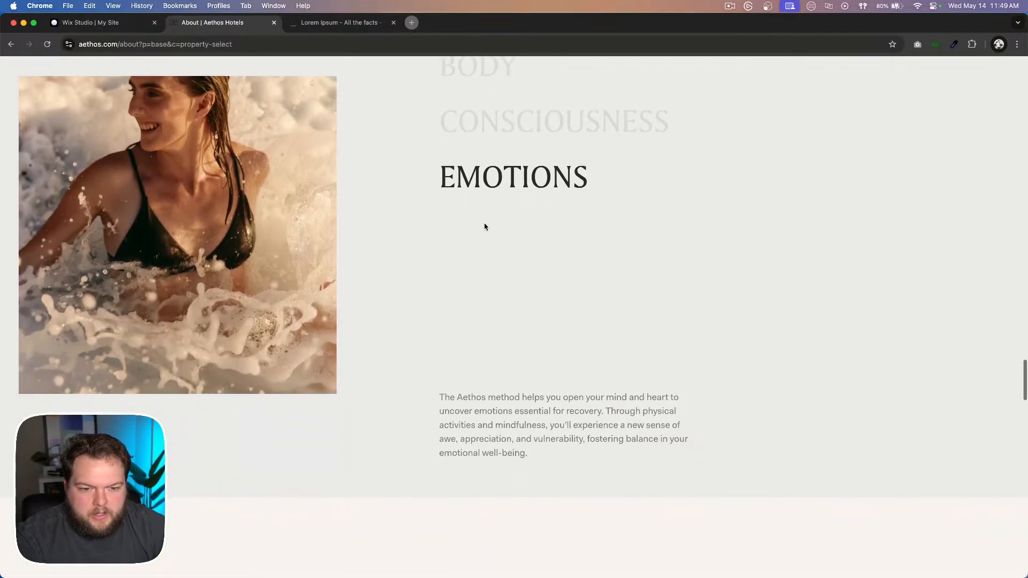
{"action": "scroll", "coordinate": [485, 227], "scroll_direction": "up", "scroll_amount": 2}
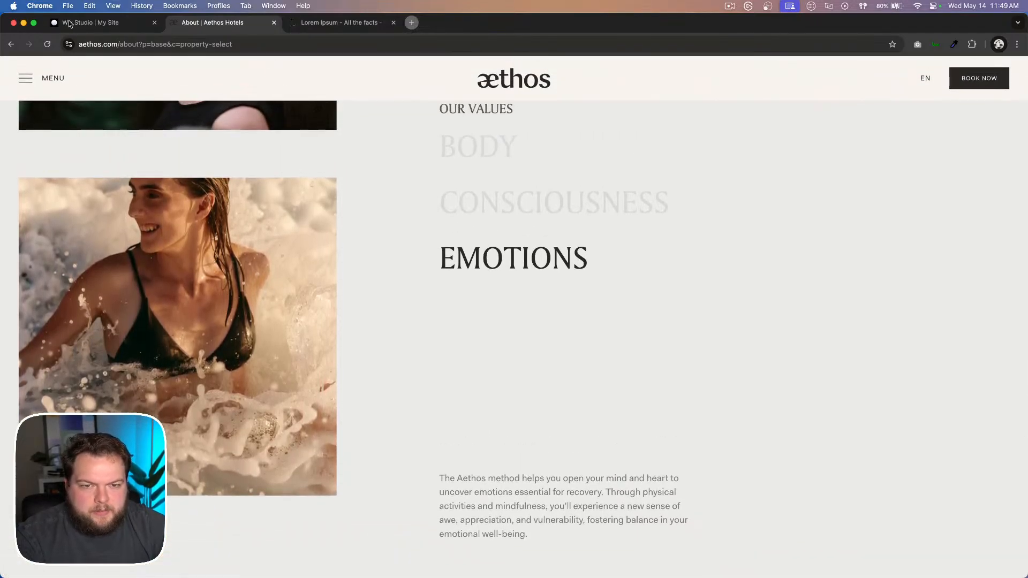
Step: Return to the Wix Studio editor and set the distance of the Scroll Container's Move scroll effect on Images to 70 vh
{"action": "left_click", "coordinate": [96, 24]}
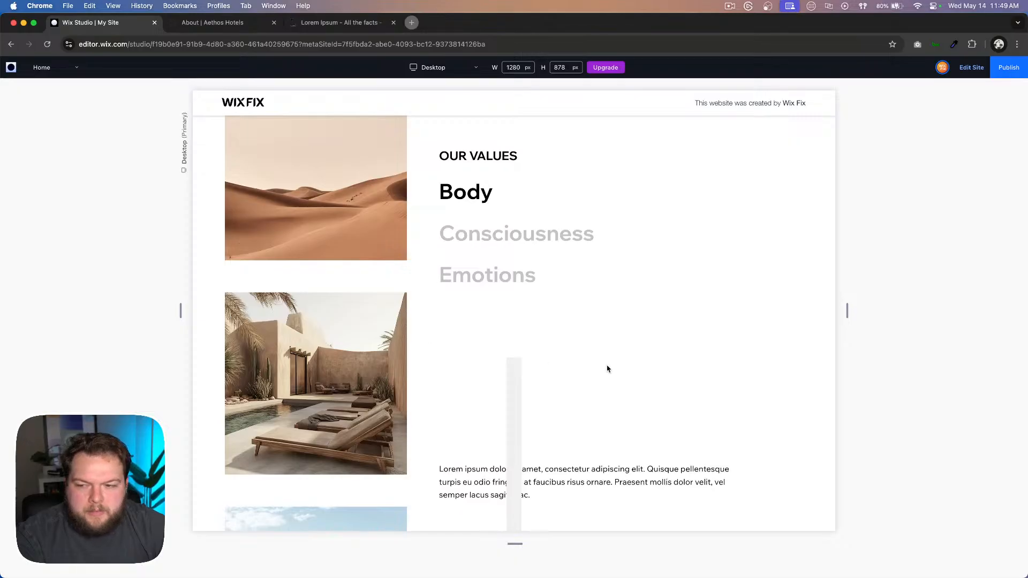
{"action": "left_click", "coordinate": [971, 68]}
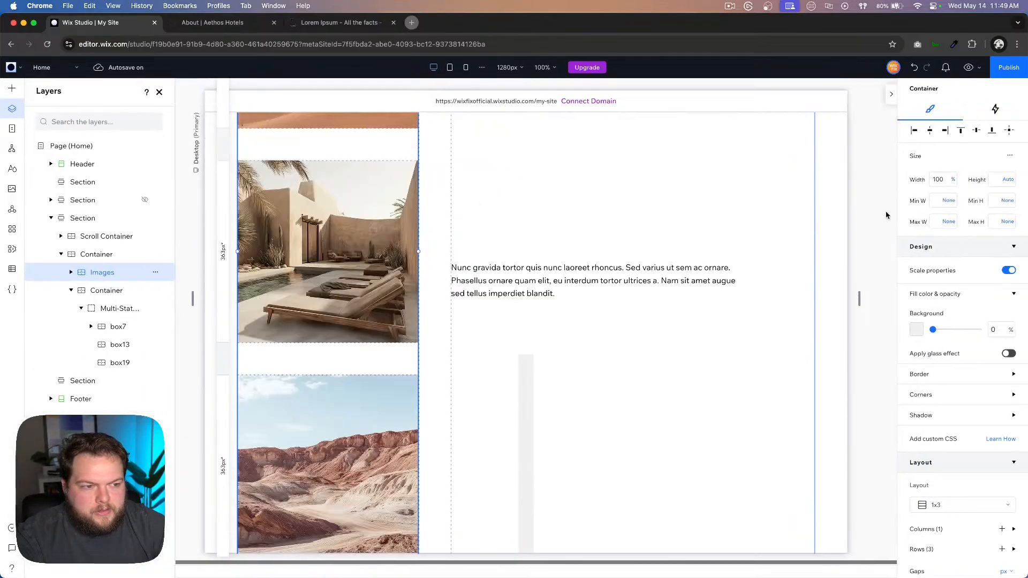
{"action": "left_click", "coordinate": [525, 400]}
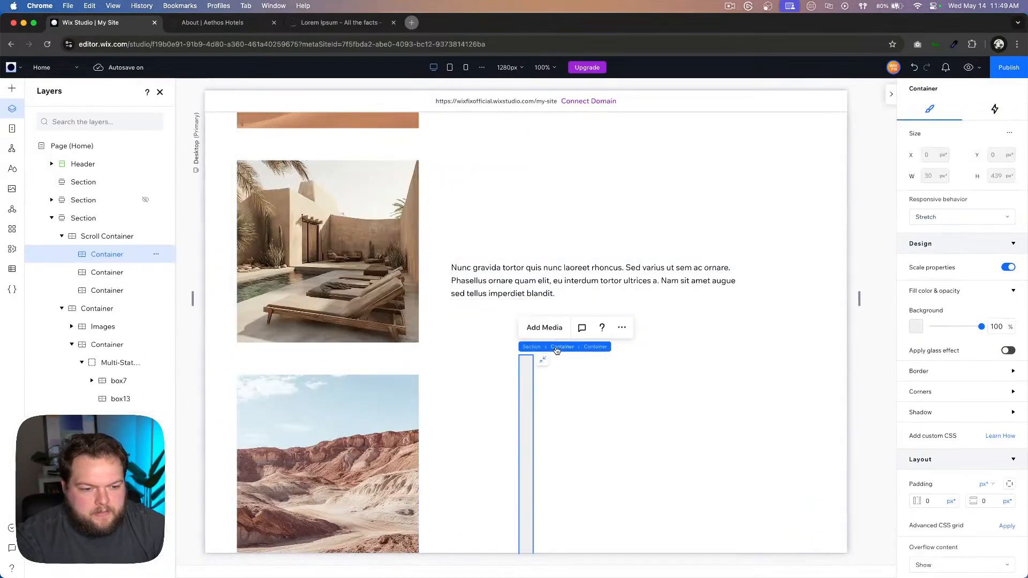
{"action": "left_click", "coordinate": [561, 347]}
{"action": "left_click", "coordinate": [994, 110]}
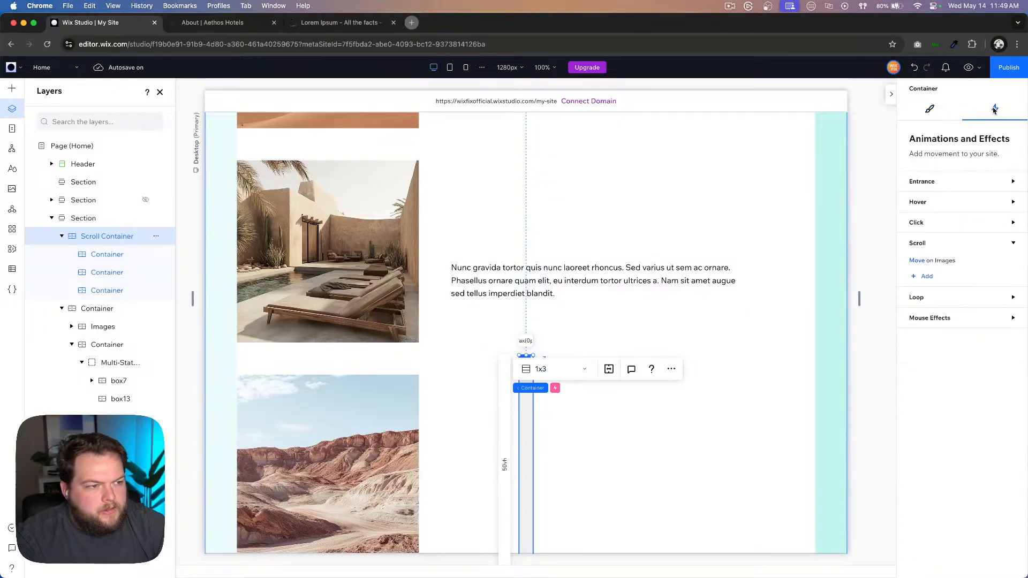
{"action": "left_click", "coordinate": [932, 260]}
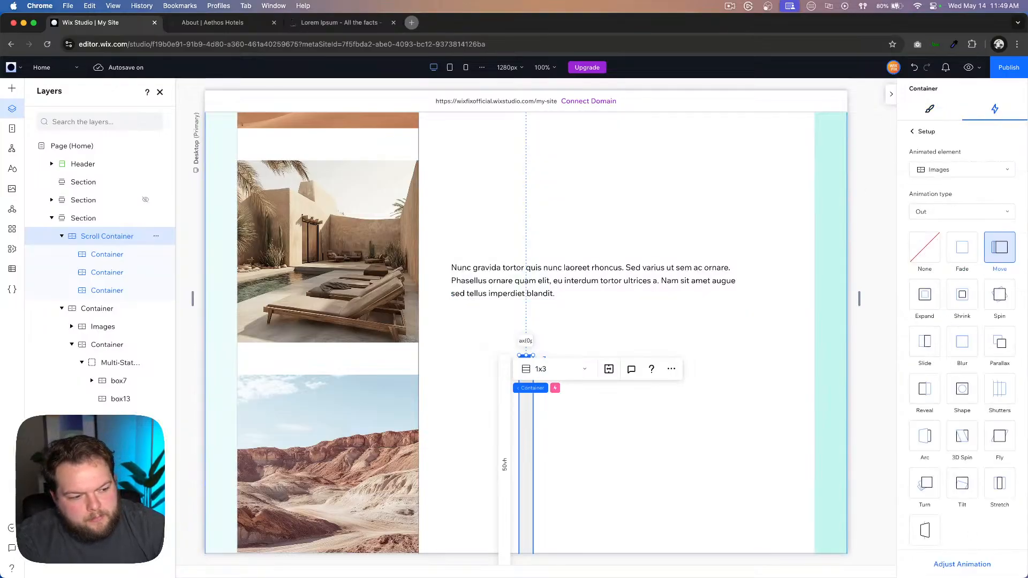
{"action": "left_click", "coordinate": [954, 565]}
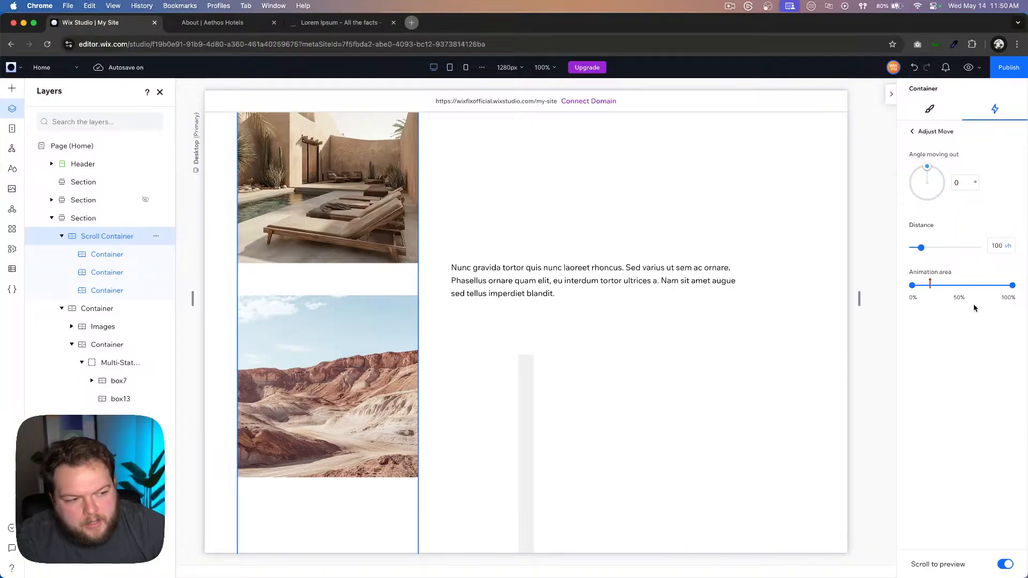
{"action": "left_click", "coordinate": [993, 246]}
{"action": "type", "text": "70"}
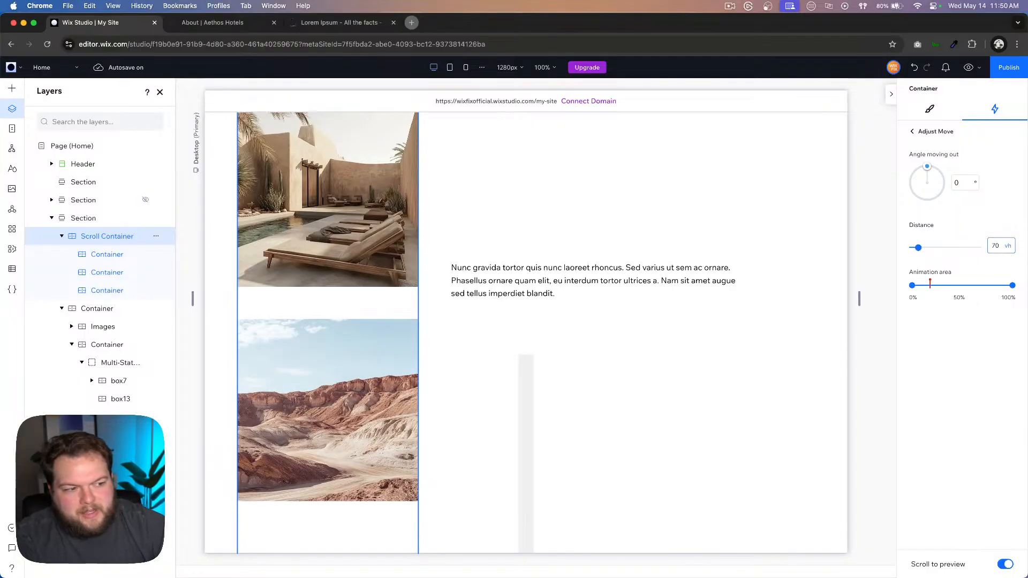
Step: Preview the page and scroll repeatedly through the values section to check the image column's shortened movement against the Body, Consciousness and Emotions switches
{"action": "left_click", "coordinate": [968, 68]}
{"action": "scroll", "coordinate": [608, 243], "scroll_direction": "up", "scroll_amount": 10}
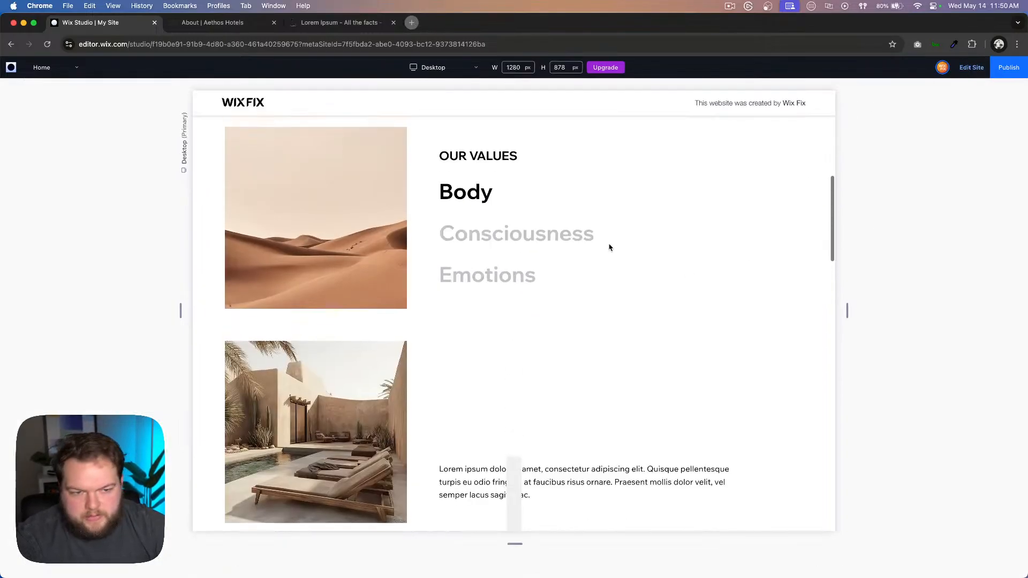
{"action": "scroll", "coordinate": [609, 248], "scroll_direction": "up", "scroll_amount": 5}
{"action": "scroll", "coordinate": [609, 247], "scroll_direction": "down", "scroll_amount": 8}
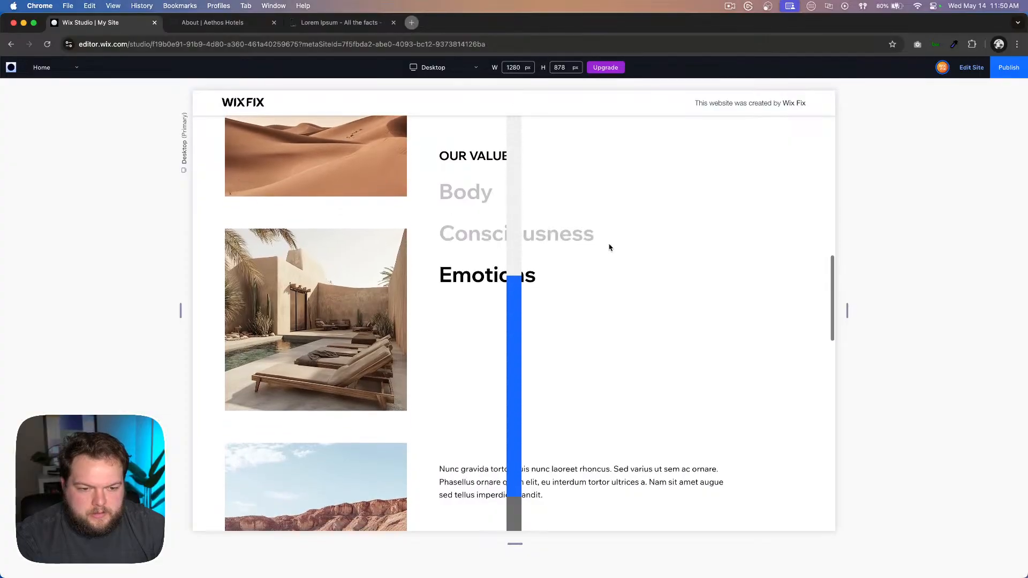
{"action": "scroll", "coordinate": [609, 247], "scroll_direction": "down", "scroll_amount": 5}
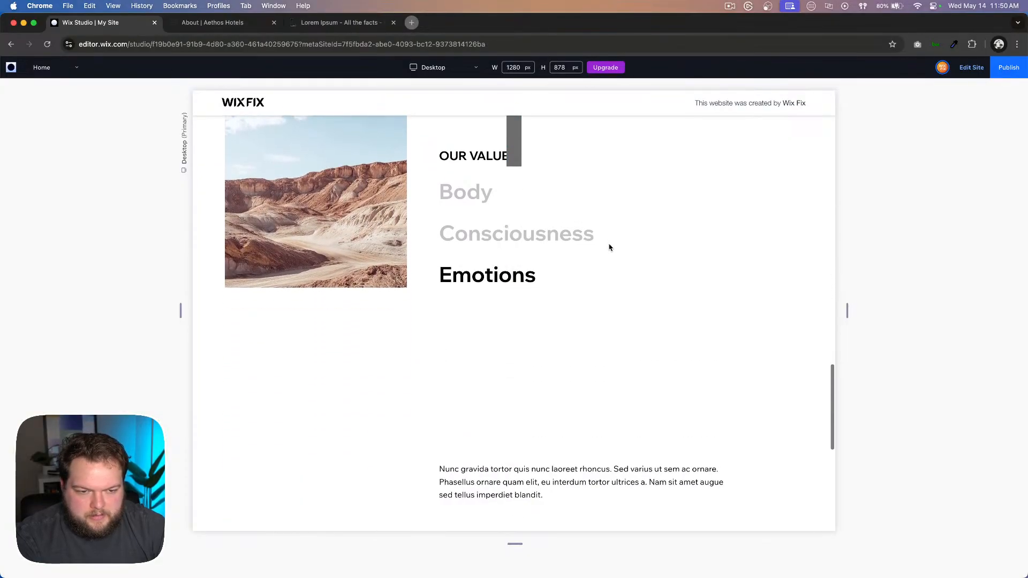
{"action": "scroll", "coordinate": [609, 247], "scroll_direction": "down", "scroll_amount": 3}
{"action": "scroll", "coordinate": [609, 247], "scroll_direction": "up", "scroll_amount": 5}
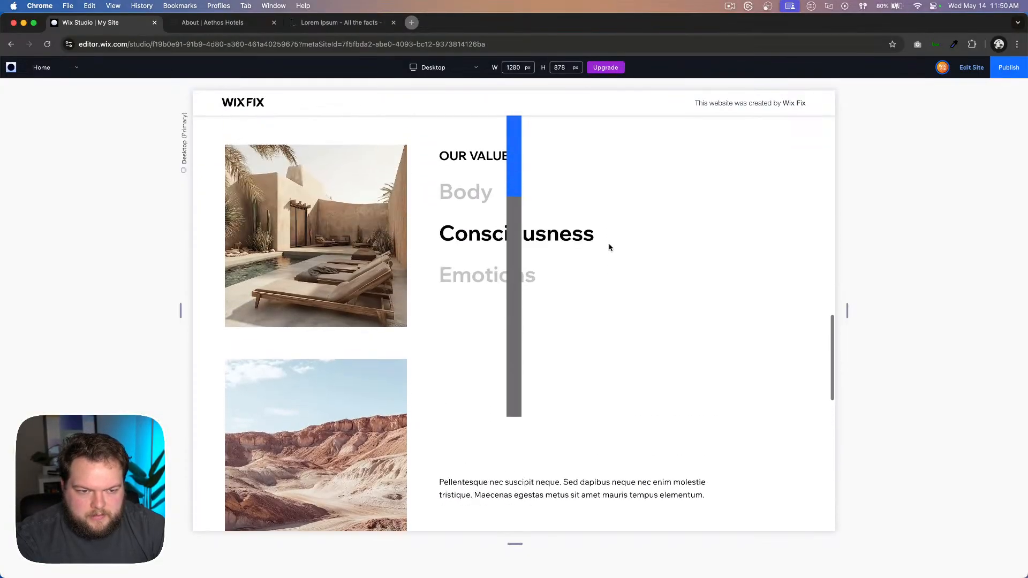
{"action": "scroll", "coordinate": [609, 247], "scroll_direction": "up", "scroll_amount": 4}
{"action": "scroll", "coordinate": [609, 248], "scroll_direction": "down", "scroll_amount": 1}
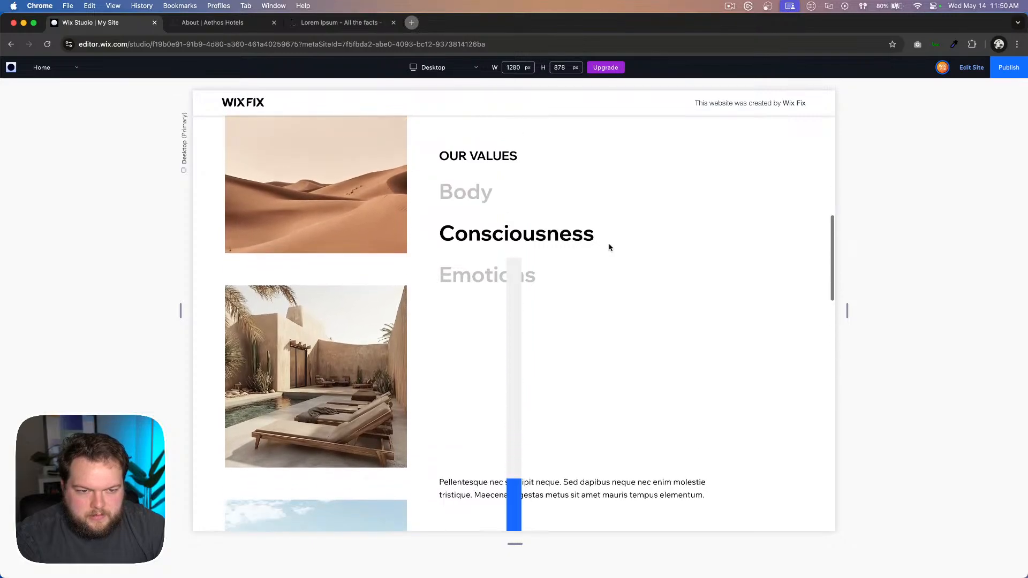
{"action": "scroll", "coordinate": [610, 247], "scroll_direction": "down", "scroll_amount": 5}
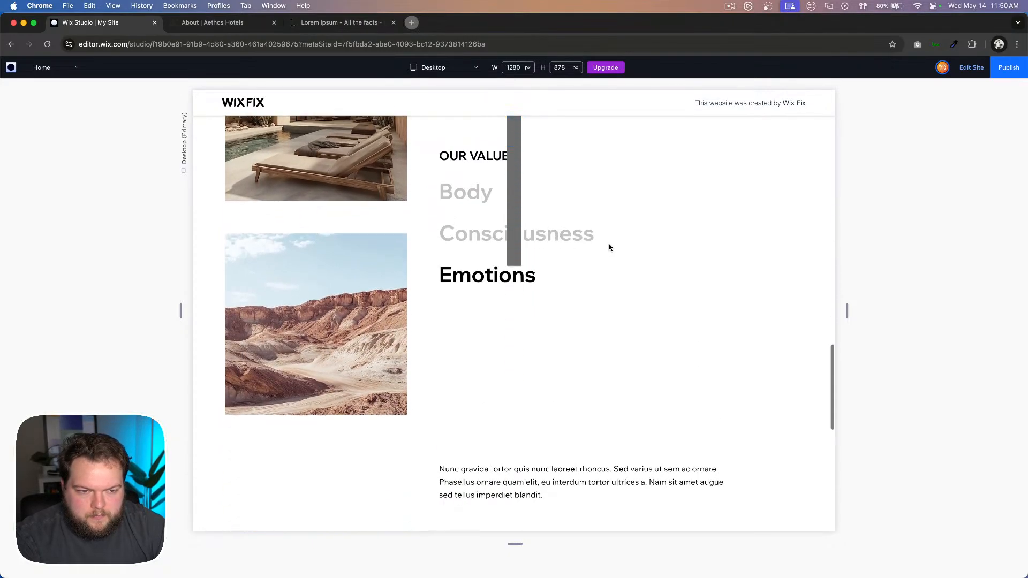
{"action": "scroll", "coordinate": [609, 248], "scroll_direction": "down", "scroll_amount": 4}
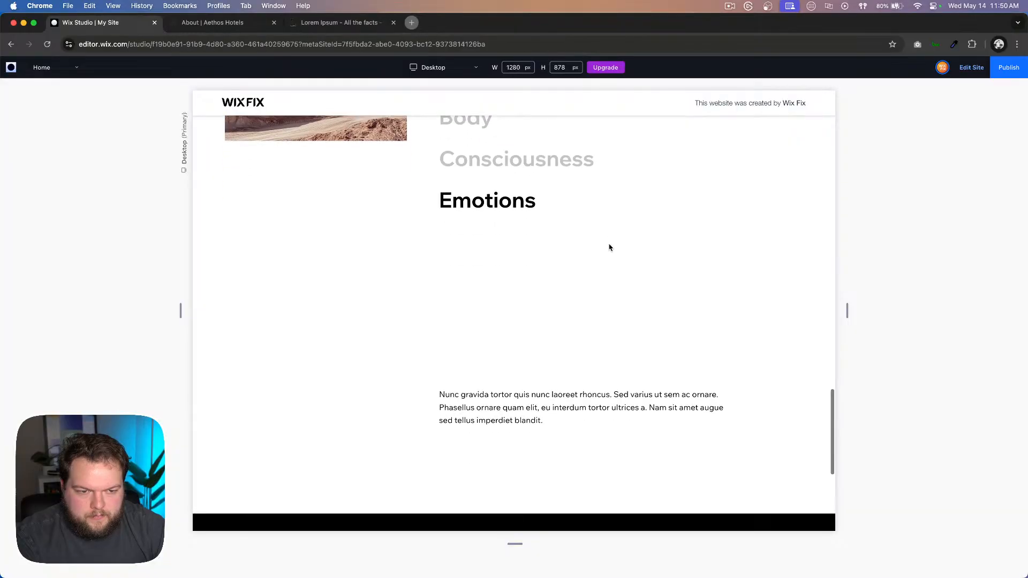
{"action": "scroll", "coordinate": [609, 248], "scroll_direction": "up", "scroll_amount": 5}
{"action": "scroll", "coordinate": [609, 247], "scroll_direction": "up", "scroll_amount": 5}
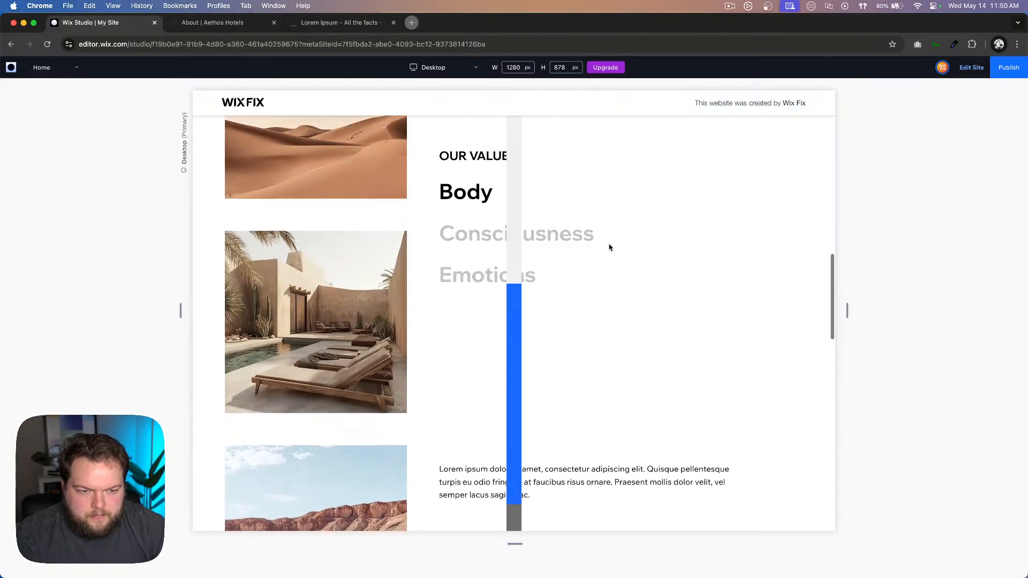
{"action": "scroll", "coordinate": [610, 248], "scroll_direction": "down", "scroll_amount": 2}
{"action": "scroll", "coordinate": [609, 247], "scroll_direction": "down", "scroll_amount": 6}
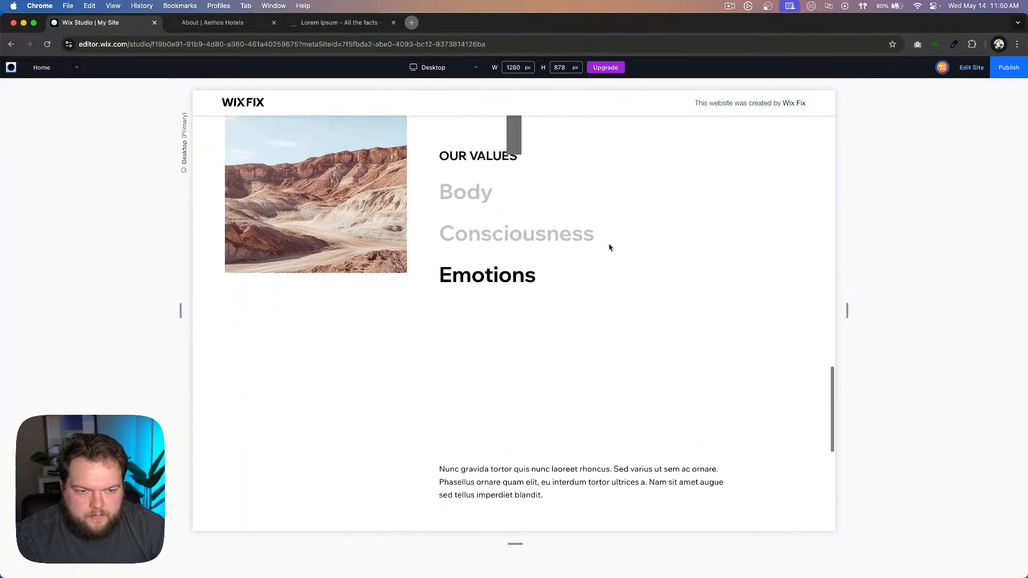
{"action": "scroll", "coordinate": [609, 247], "scroll_direction": "up", "scroll_amount": 2}
{"action": "scroll", "coordinate": [609, 247], "scroll_direction": "up", "scroll_amount": 3}
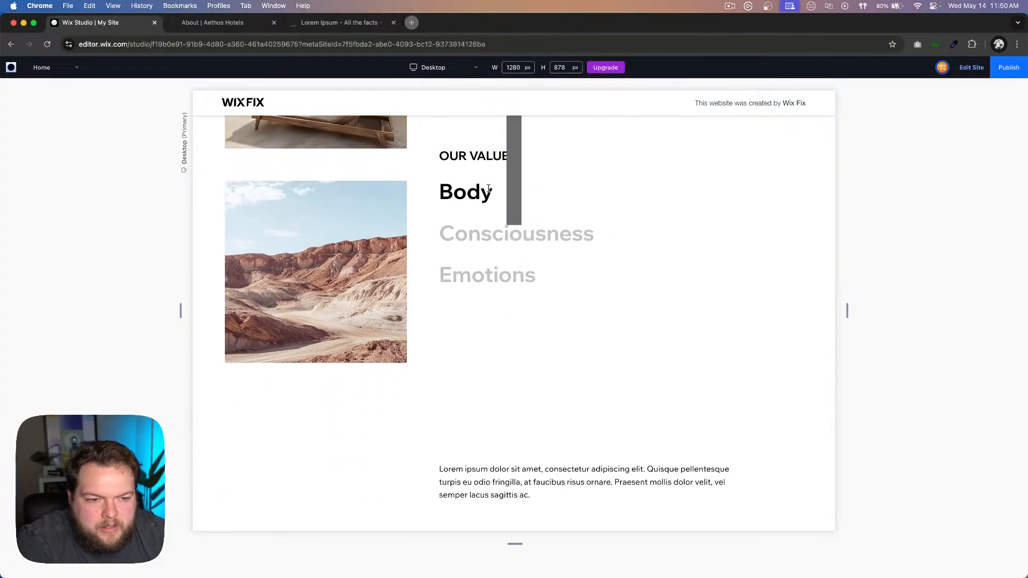
{"action": "scroll", "coordinate": [489, 188], "scroll_direction": "down", "scroll_amount": 2}
{"action": "scroll", "coordinate": [488, 189], "scroll_direction": "up", "scroll_amount": 6}
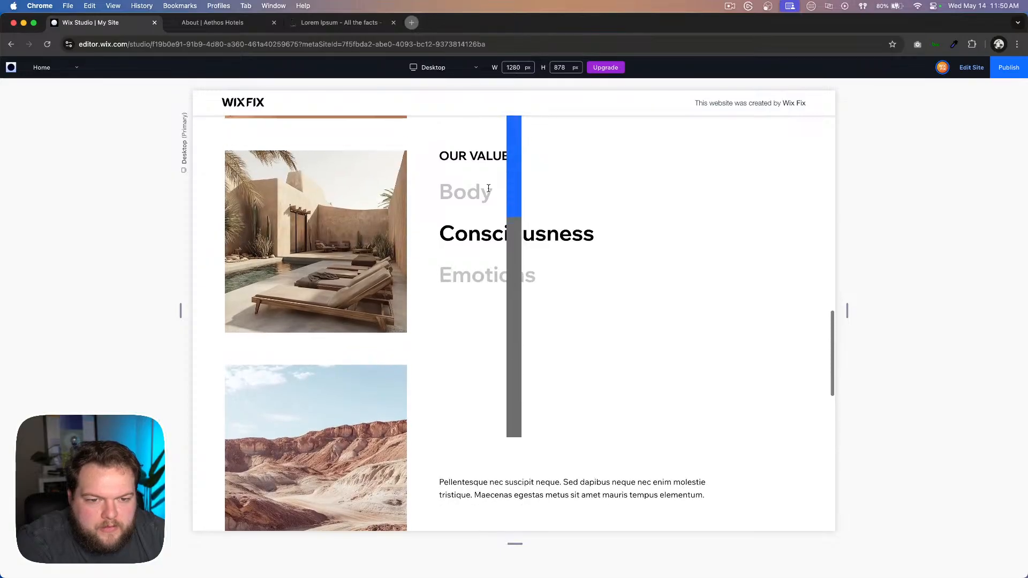
{"action": "scroll", "coordinate": [489, 189], "scroll_direction": "down", "scroll_amount": 5}
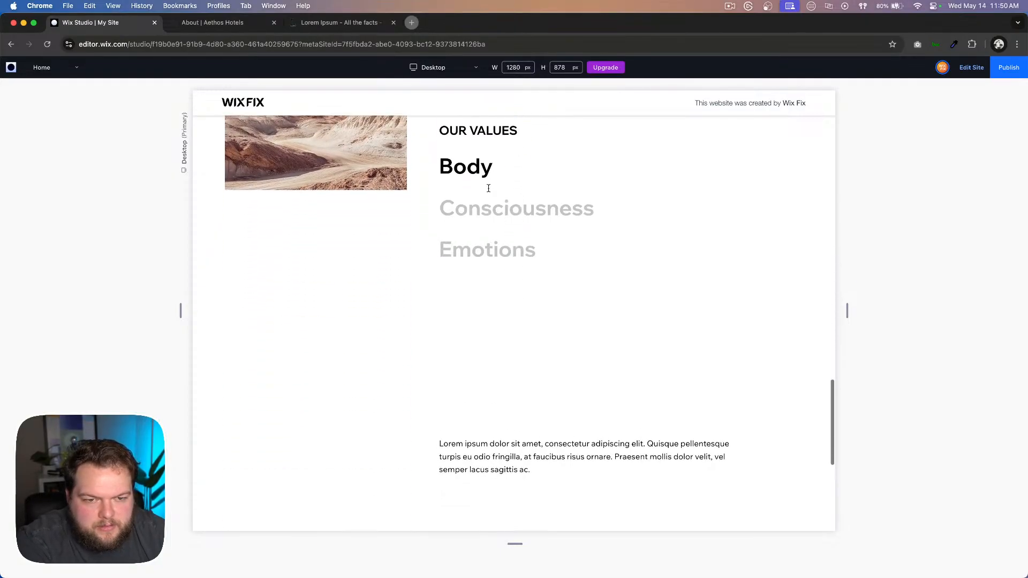
{"action": "scroll", "coordinate": [489, 188], "scroll_direction": "up", "scroll_amount": 5}
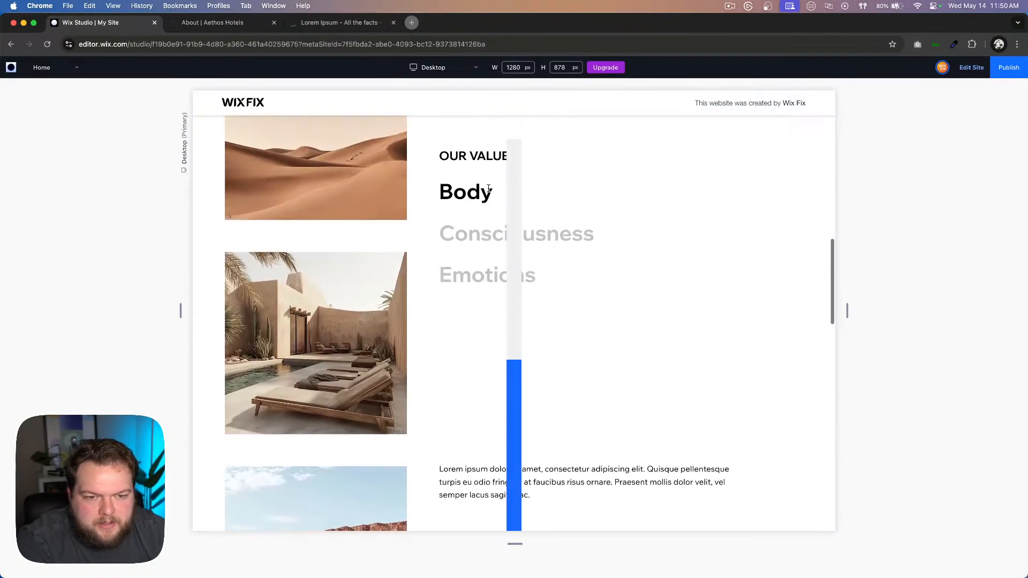
{"action": "scroll", "coordinate": [489, 188], "scroll_direction": "up", "scroll_amount": 5}
{"action": "scroll", "coordinate": [489, 188], "scroll_direction": "down", "scroll_amount": 6}
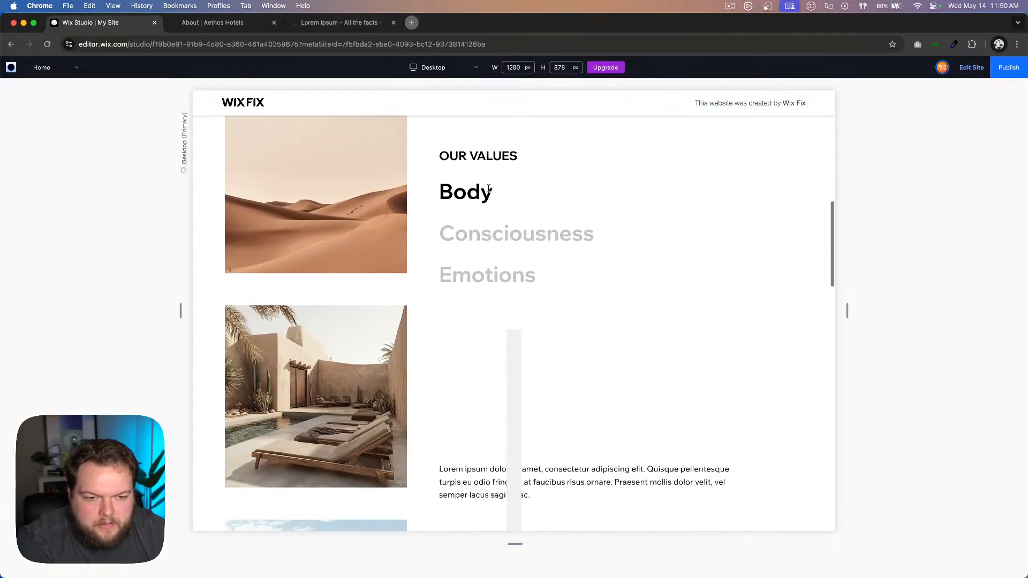
{"action": "scroll", "coordinate": [489, 188], "scroll_direction": "down", "scroll_amount": 4}
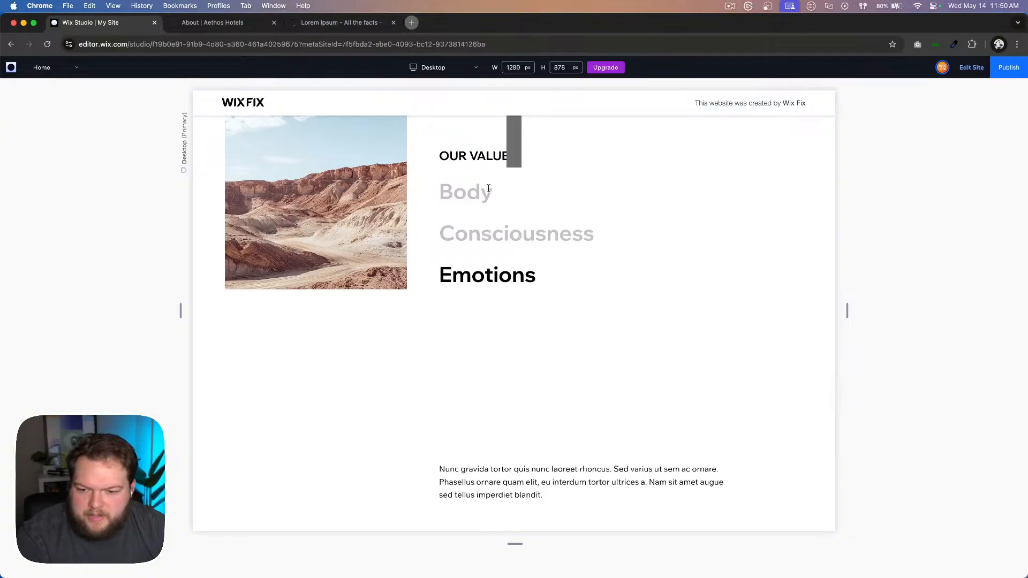
{"action": "scroll", "coordinate": [598, 260], "scroll_direction": "up", "scroll_amount": 10}
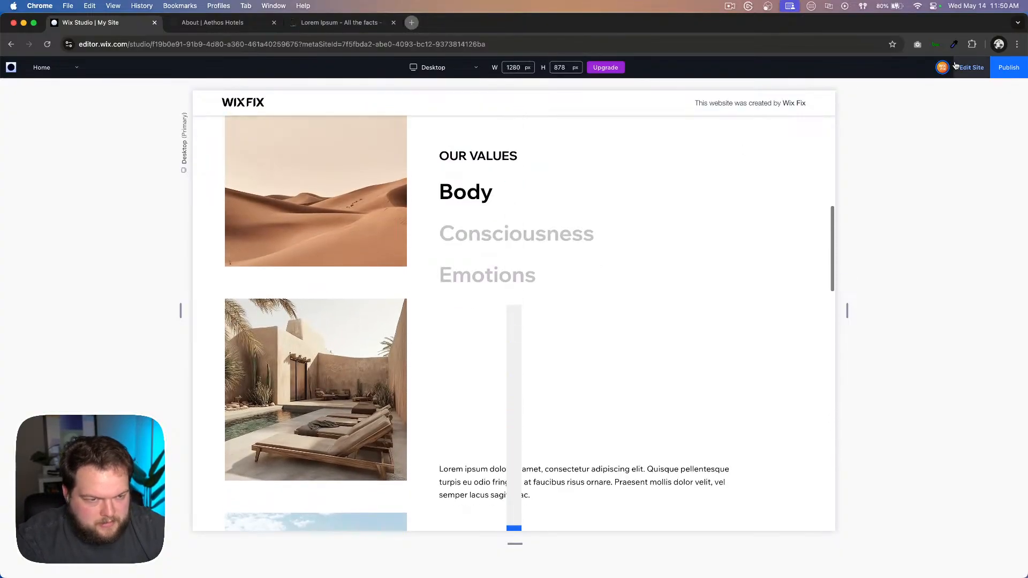
Step: Return to the editor and adjust the distance of the Scroll Container's Move scroll effect on Images
{"action": "left_click", "coordinate": [970, 68]}
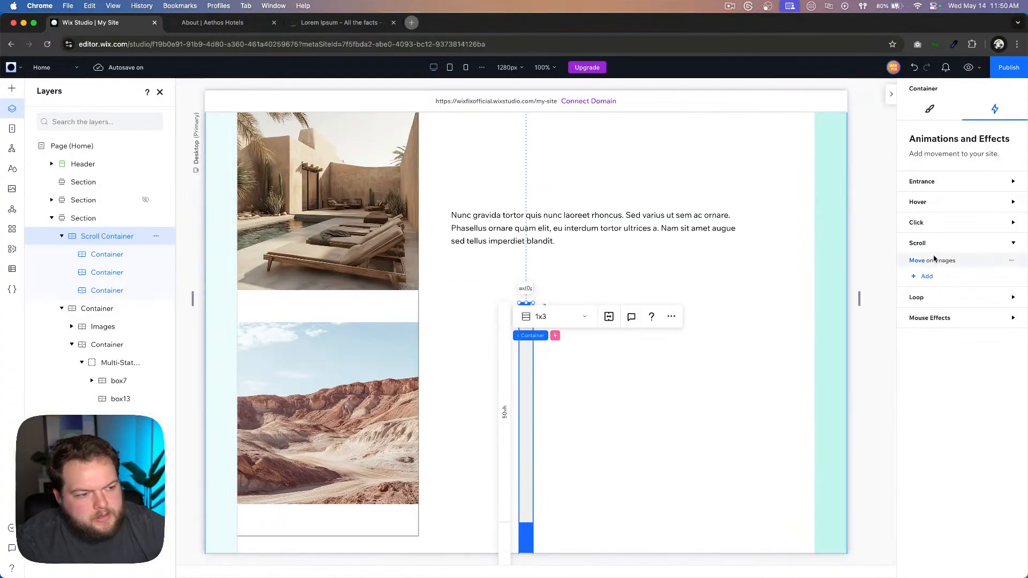
{"action": "left_click", "coordinate": [936, 259]}
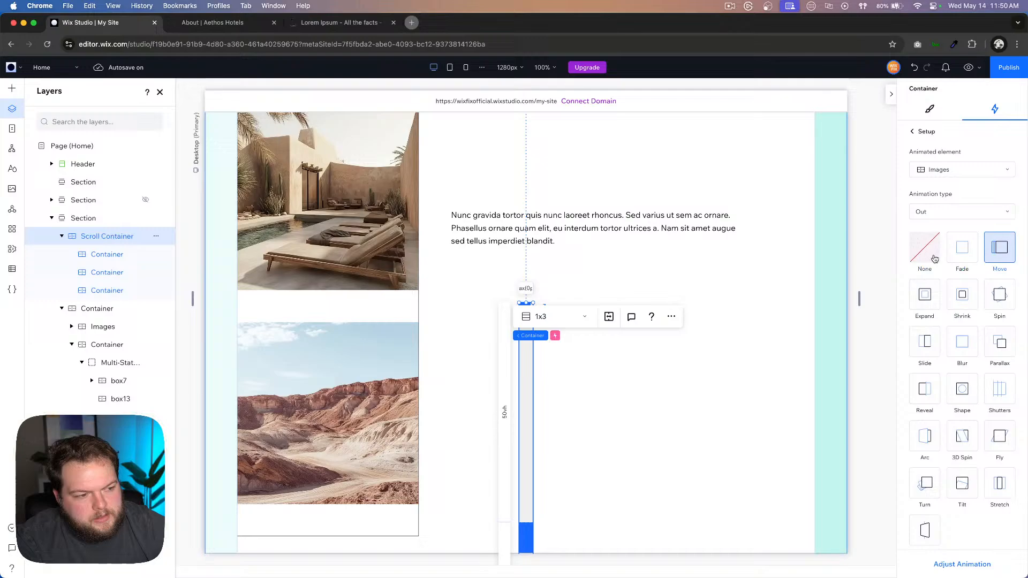
{"action": "left_click", "coordinate": [949, 562]}
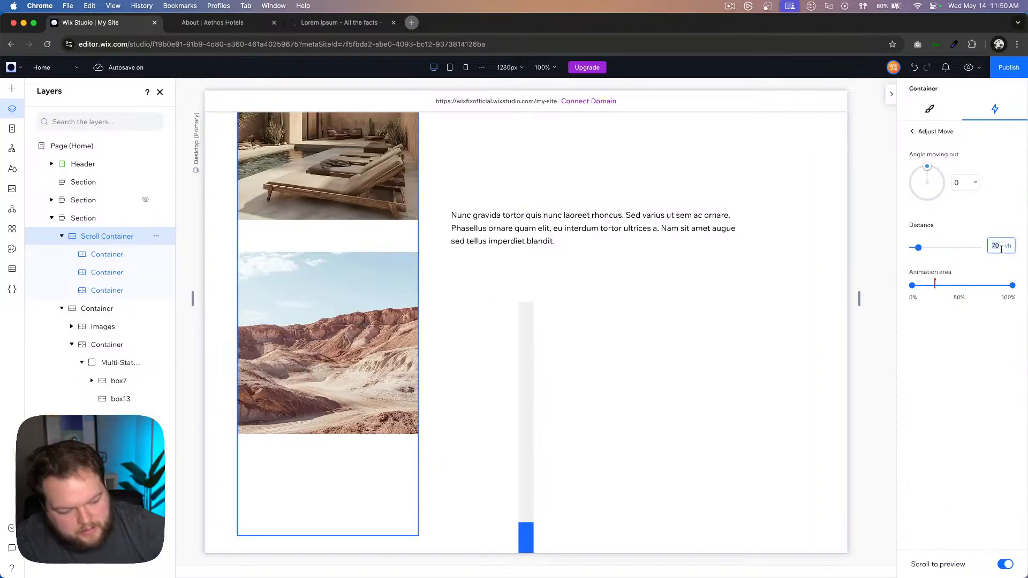
{"action": "left_click", "coordinate": [962, 184]}
{"action": "left_click", "coordinate": [930, 138]}
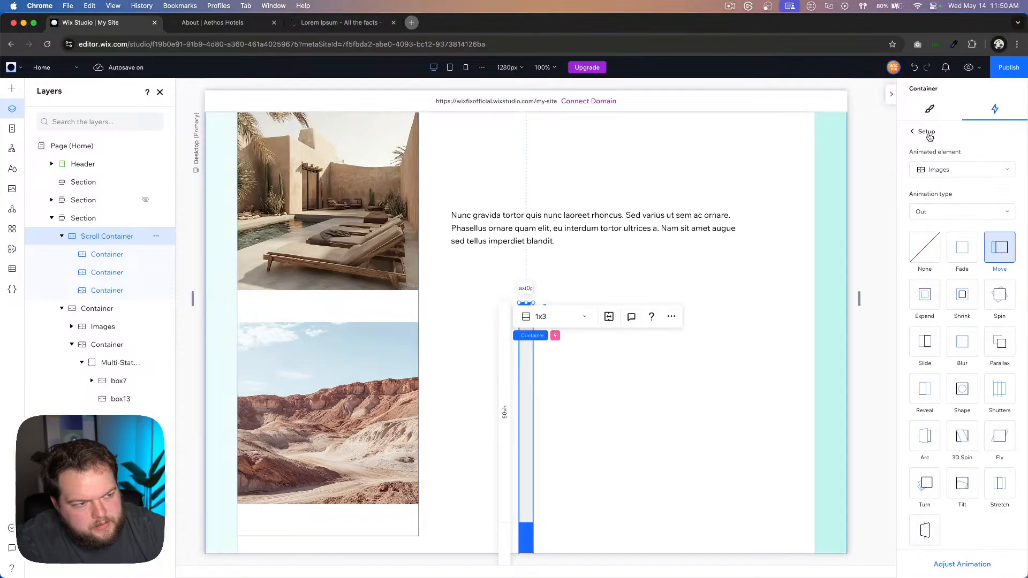
Step: Preview the page and scroll through the values section to its end to check the image column against the state switches
{"action": "left_click", "coordinate": [965, 70]}
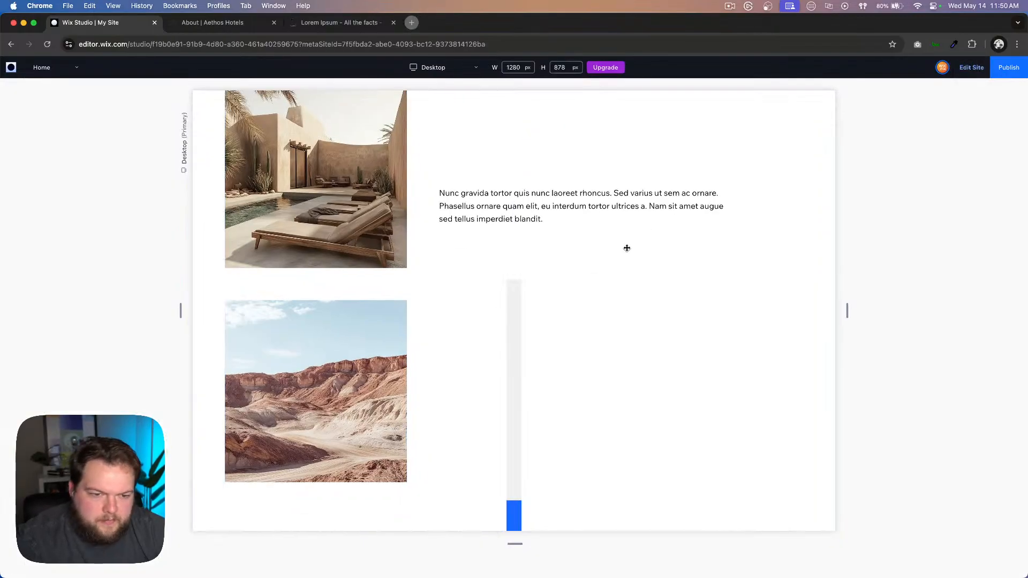
{"action": "scroll", "coordinate": [627, 249], "scroll_direction": "down", "scroll_amount": 10}
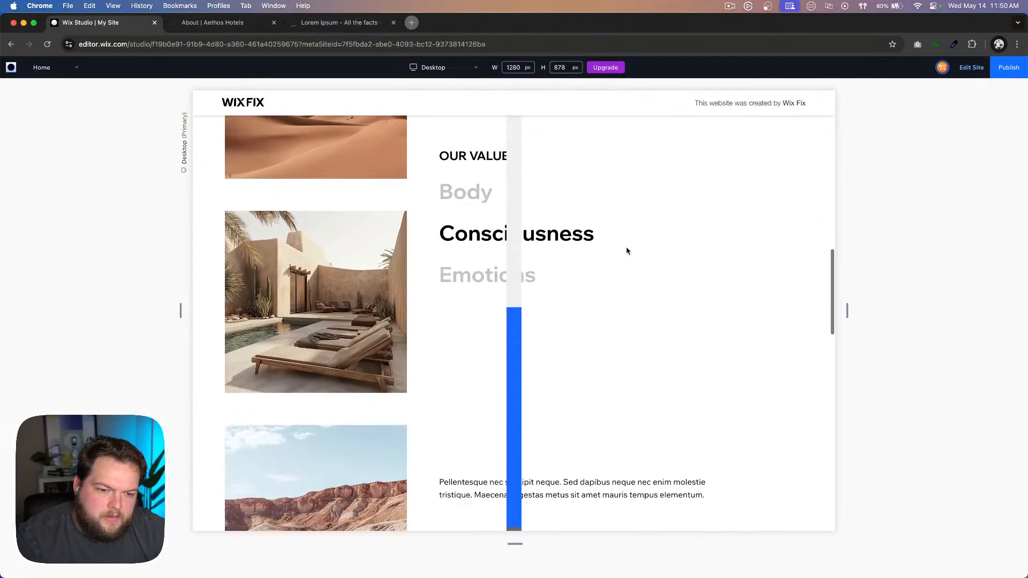
{"action": "scroll", "coordinate": [627, 250], "scroll_direction": "down", "scroll_amount": 10}
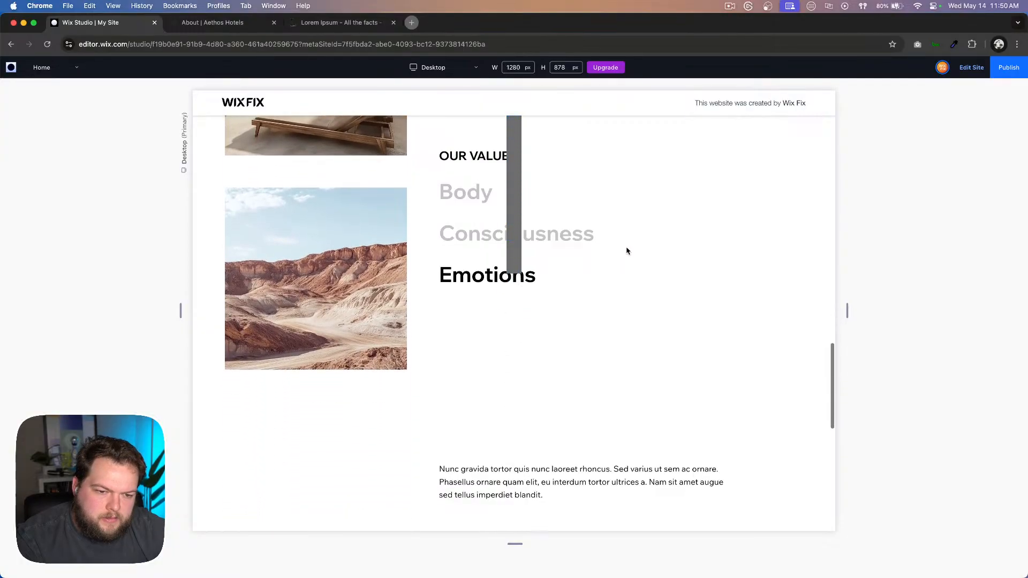
{"action": "scroll", "coordinate": [627, 251], "scroll_direction": "down", "scroll_amount": 10}
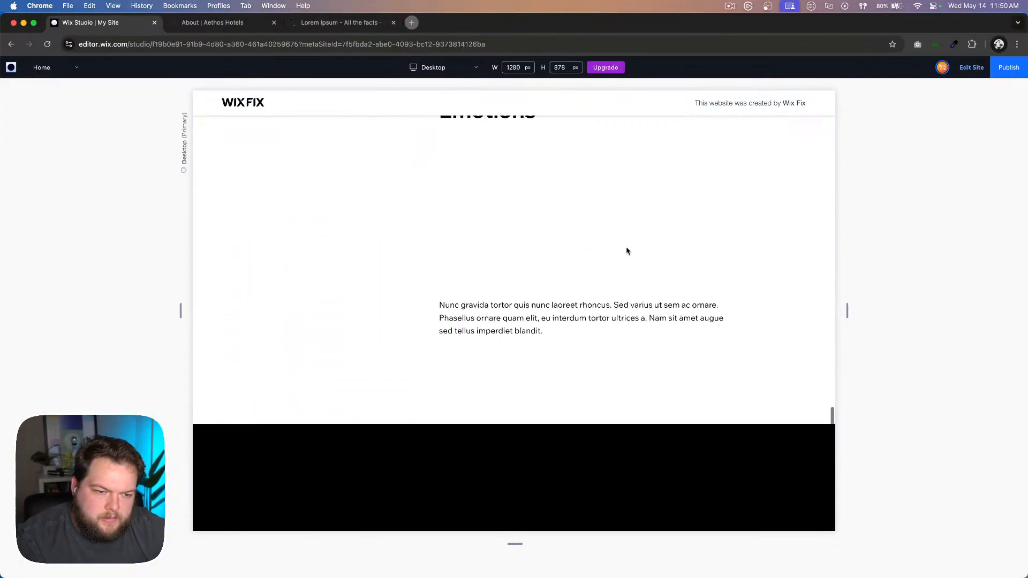
{"action": "scroll", "coordinate": [627, 251], "scroll_direction": "up", "scroll_amount": 15}
Step: Return to the editor and set the Scroll Container's bottom margin to 0 vh
{"action": "left_click", "coordinate": [972, 75]}
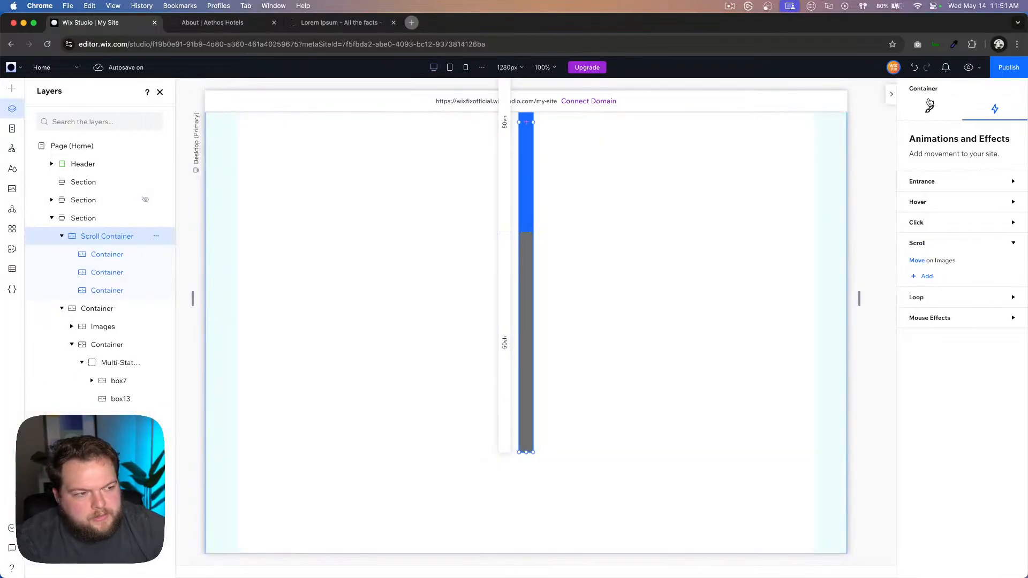
{"action": "left_click", "coordinate": [930, 105]}
{"action": "scroll", "coordinate": [991, 394], "scroll_direction": "down", "scroll_amount": 5}
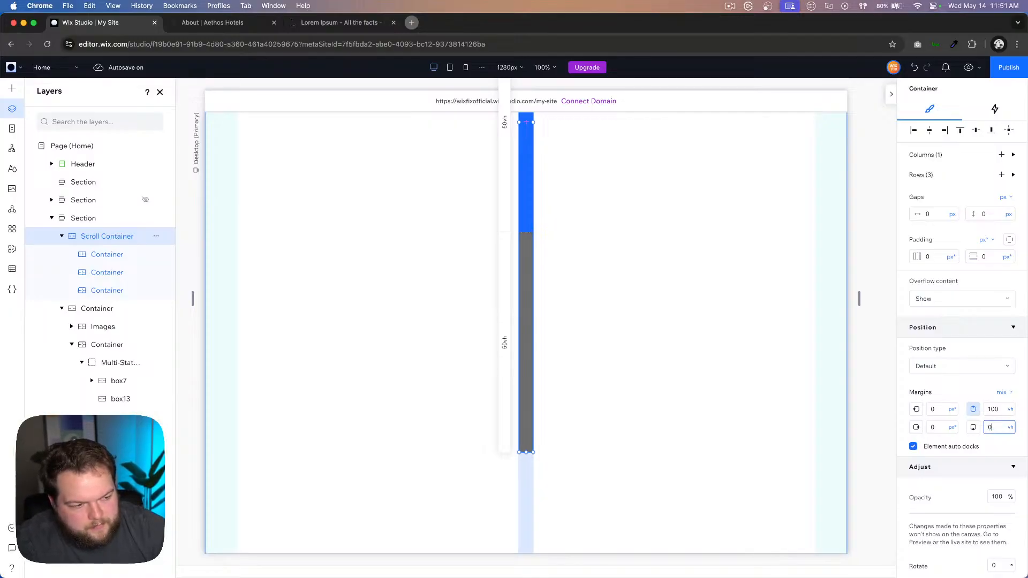
{"action": "key", "text": "Return"}
{"action": "scroll", "coordinate": [655, 401], "scroll_direction": "down", "scroll_amount": 5}
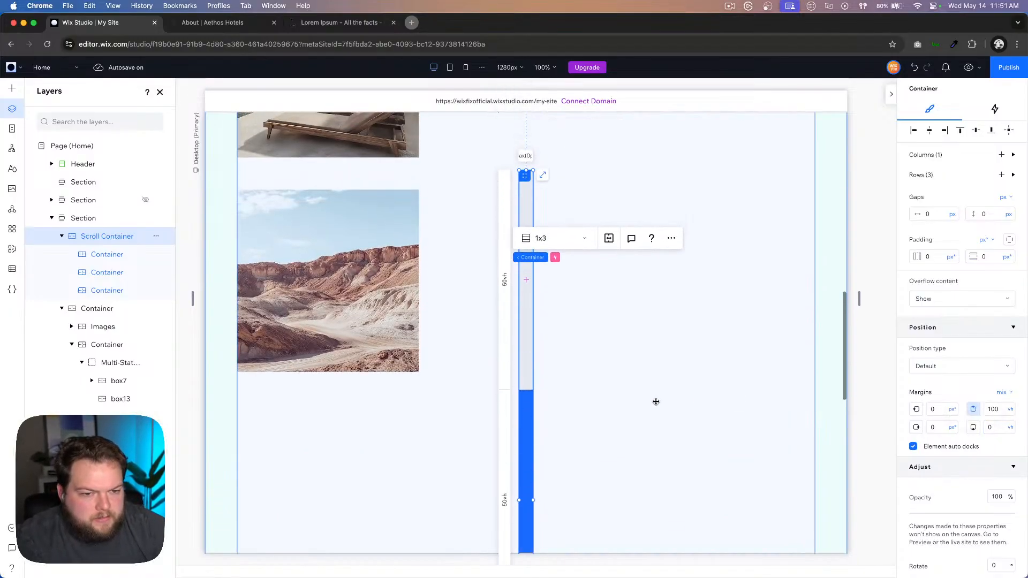
Step: Preview the page and scroll back and forth through the values section to check where it ends and how the images follow the switches
{"action": "left_click", "coordinate": [968, 68]}
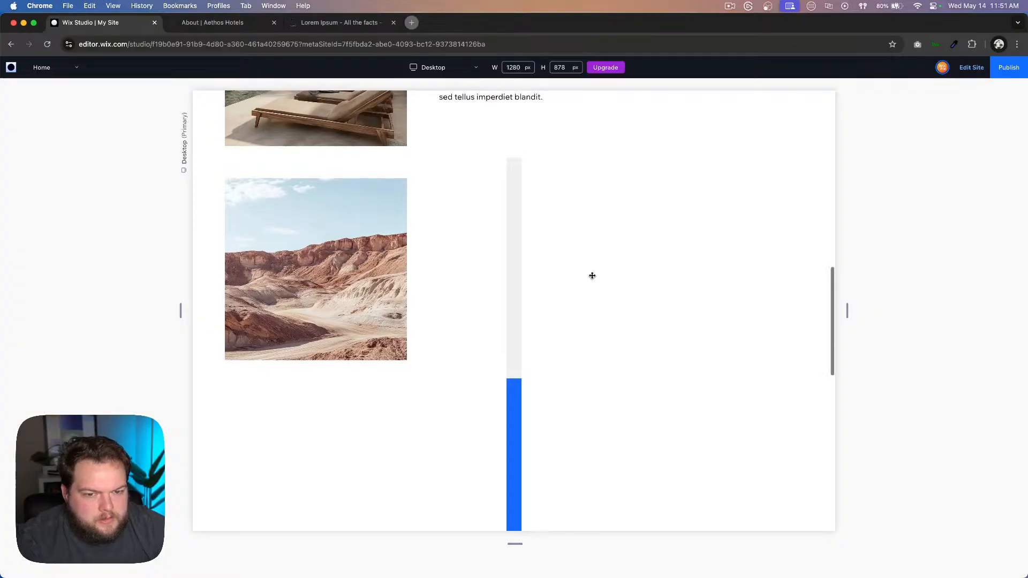
{"action": "scroll", "coordinate": [592, 276], "scroll_direction": "up", "scroll_amount": 5}
{"action": "scroll", "coordinate": [592, 278], "scroll_direction": "down", "scroll_amount": 8}
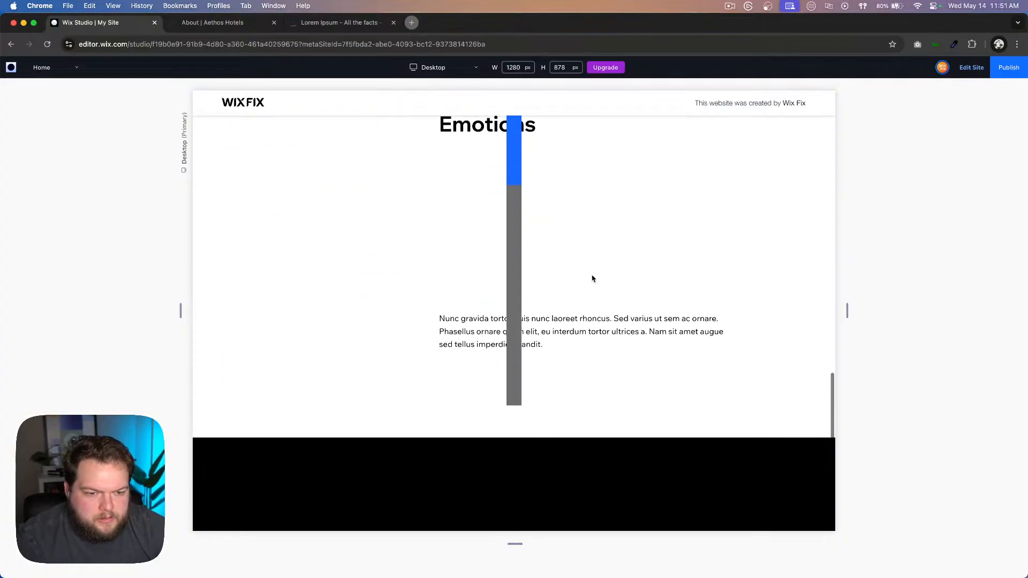
{"action": "scroll", "coordinate": [593, 278], "scroll_direction": "up", "scroll_amount": 10}
{"action": "scroll", "coordinate": [592, 278], "scroll_direction": "down", "scroll_amount": 2}
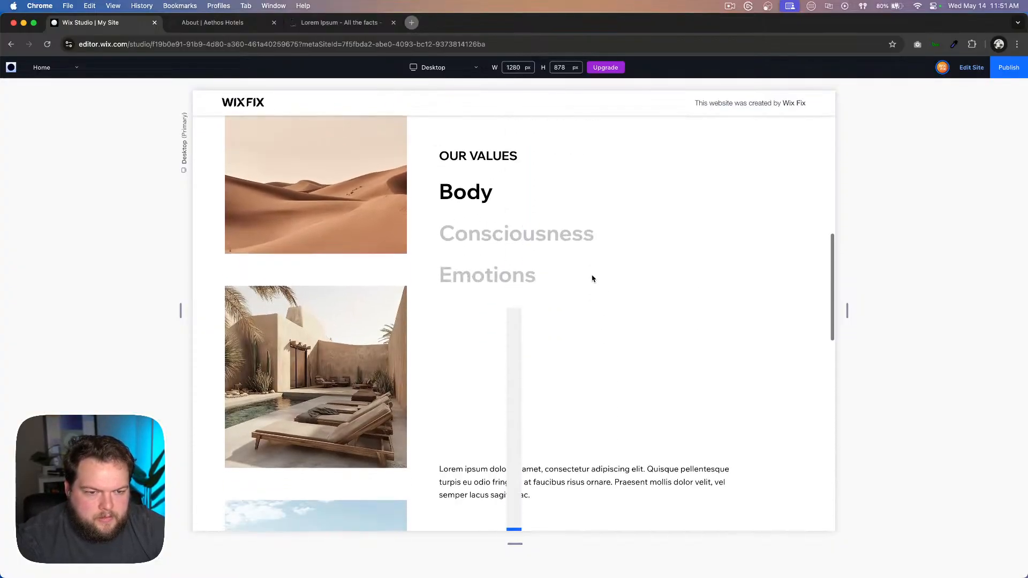
{"action": "scroll", "coordinate": [592, 279], "scroll_direction": "down", "scroll_amount": 5}
{"action": "scroll", "coordinate": [592, 278], "scroll_direction": "down", "scroll_amount": 6}
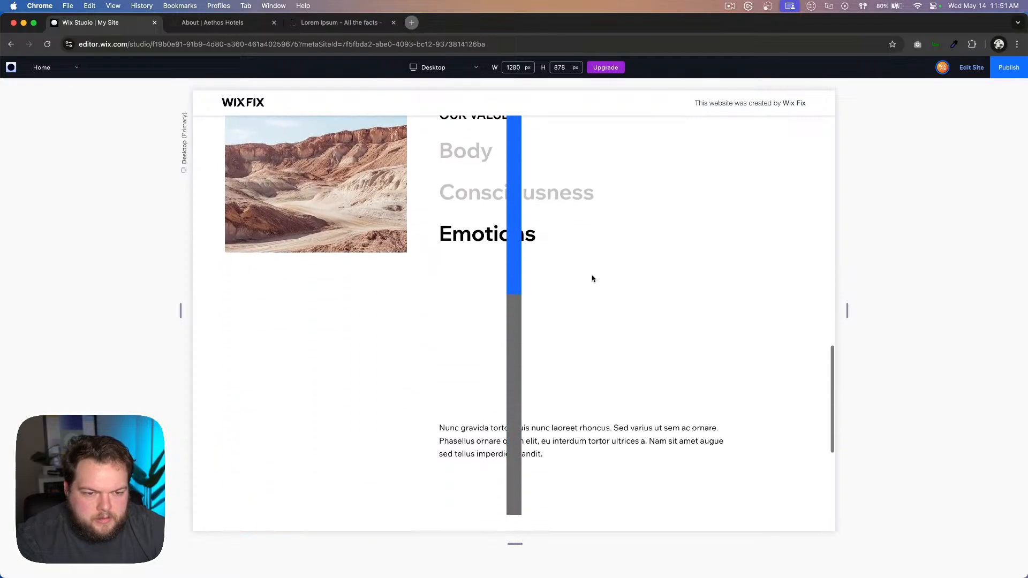
{"action": "scroll", "coordinate": [592, 277], "scroll_direction": "up", "scroll_amount": 8}
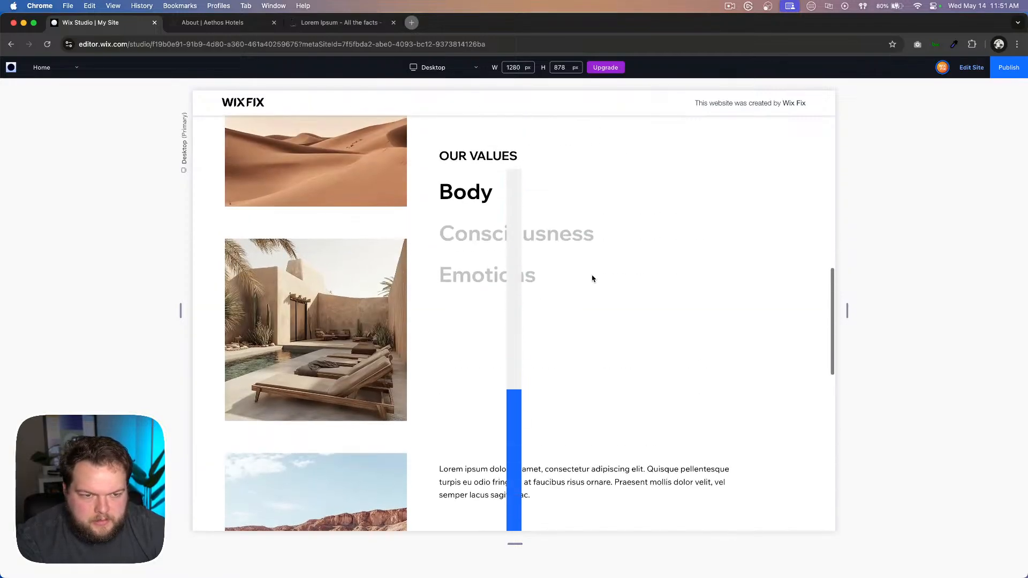
{"action": "scroll", "coordinate": [593, 279], "scroll_direction": "down", "scroll_amount": 4}
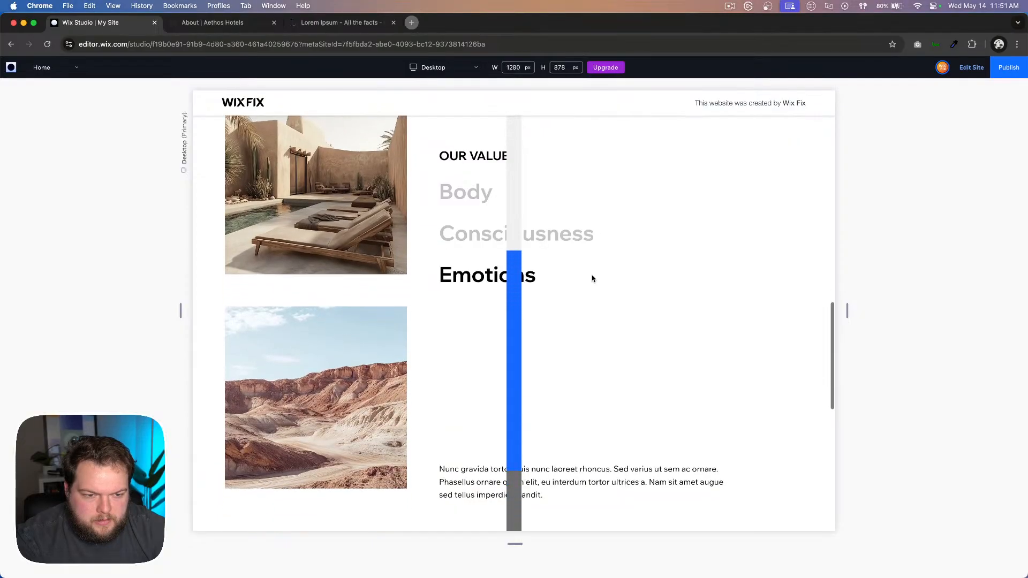
{"action": "scroll", "coordinate": [592, 278], "scroll_direction": "down", "scroll_amount": 4}
{"action": "scroll", "coordinate": [592, 278], "scroll_direction": "up", "scroll_amount": 6}
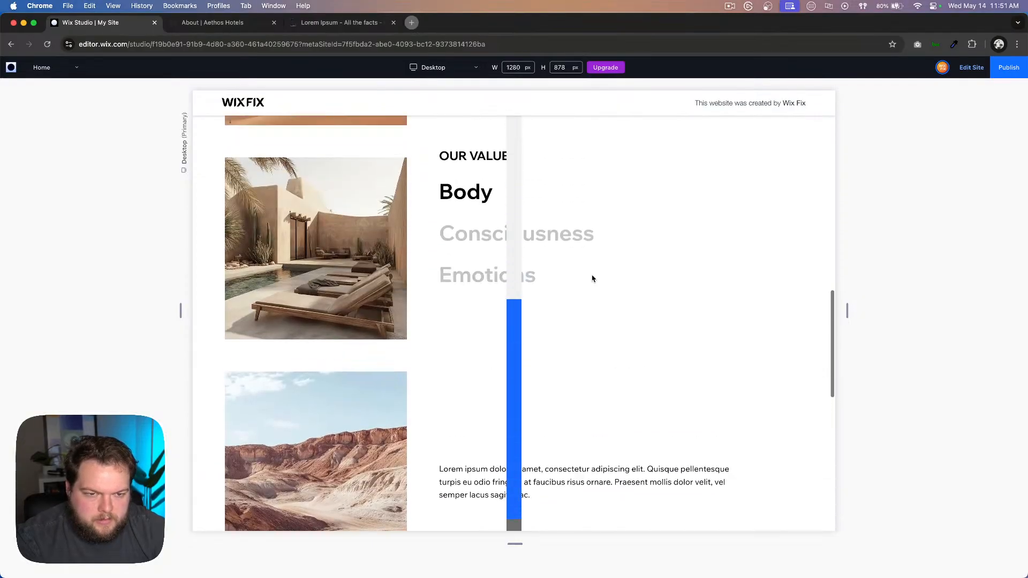
{"action": "scroll", "coordinate": [592, 279], "scroll_direction": "up", "scroll_amount": 3}
{"action": "scroll", "coordinate": [592, 279], "scroll_direction": "down", "scroll_amount": 6}
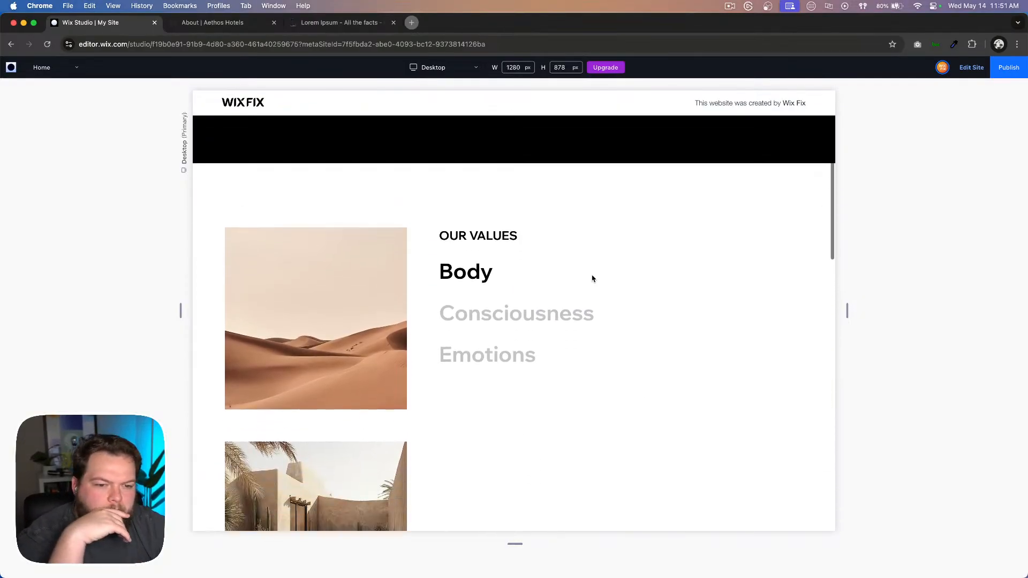
{"action": "scroll", "coordinate": [592, 278], "scroll_direction": "down", "scroll_amount": 3}
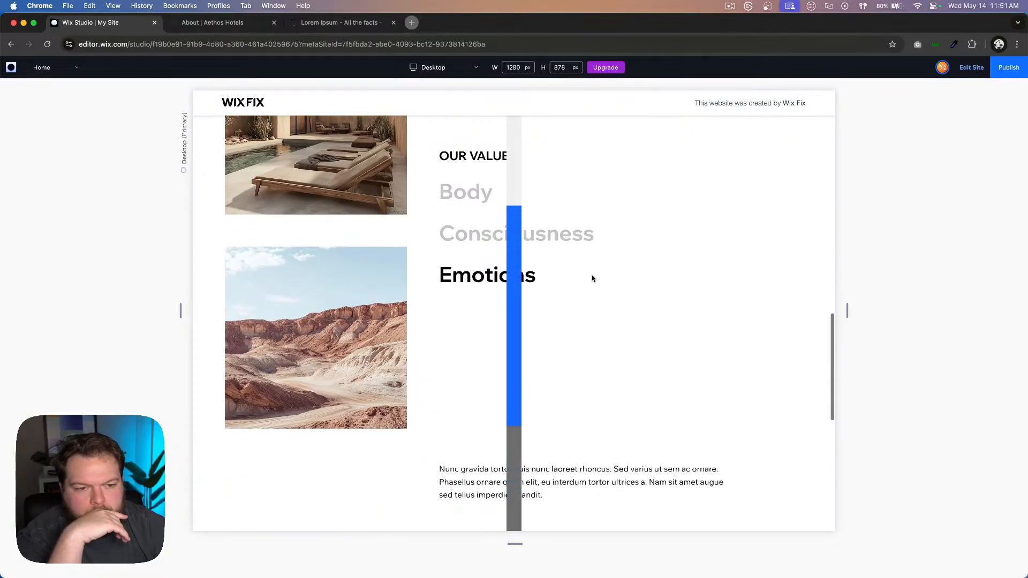
{"action": "scroll", "coordinate": [592, 278], "scroll_direction": "up", "scroll_amount": 4}
{"action": "scroll", "coordinate": [592, 278], "scroll_direction": "down", "scroll_amount": 5}
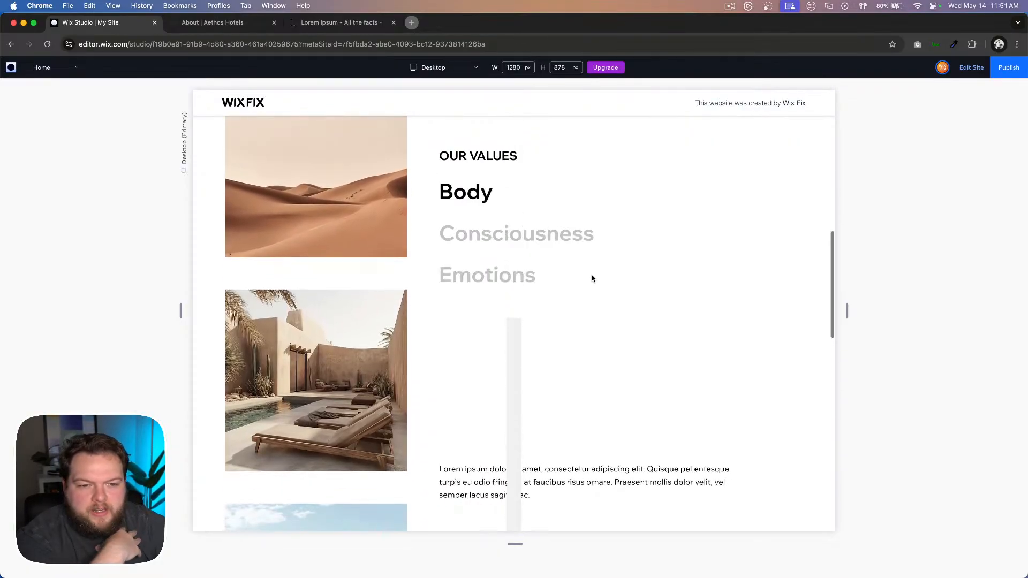
{"action": "scroll", "coordinate": [592, 279], "scroll_direction": "down", "scroll_amount": 6}
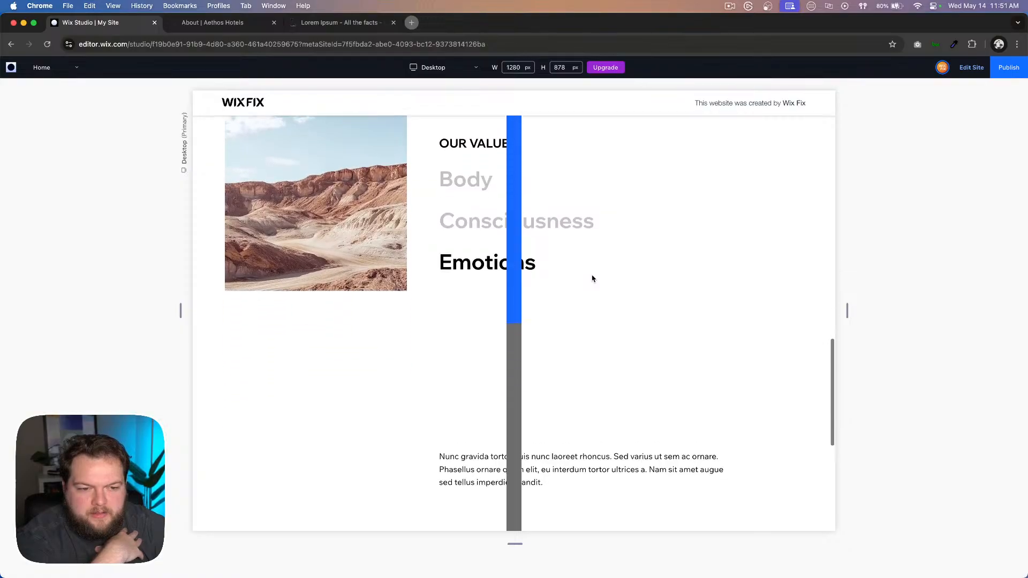
{"action": "scroll", "coordinate": [592, 278], "scroll_direction": "up", "scroll_amount": 6}
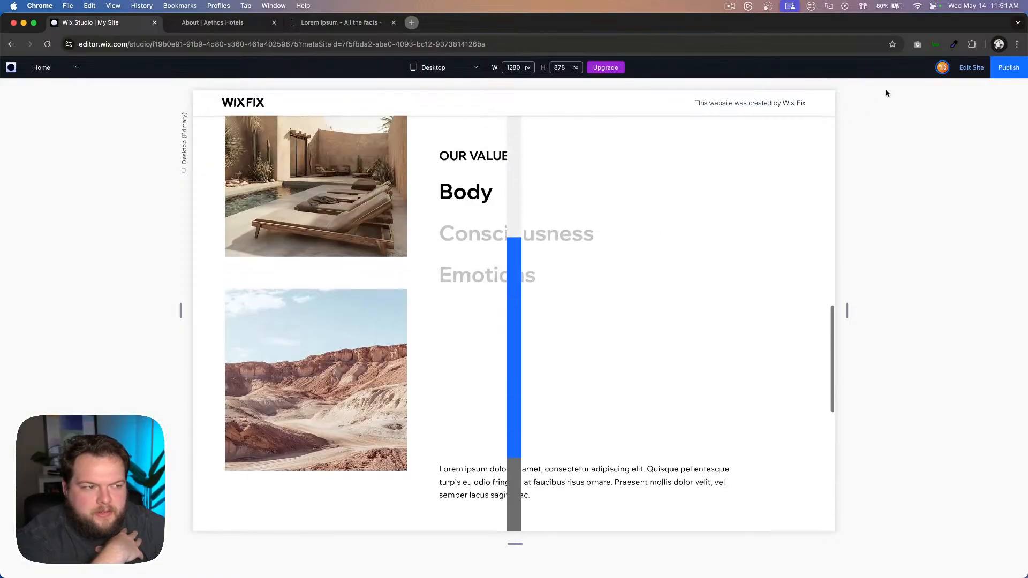
Step: Return to the editor and set the distance of the Scroll Container's Move scroll effect on Images to 50 vh
{"action": "left_click", "coordinate": [971, 68]}
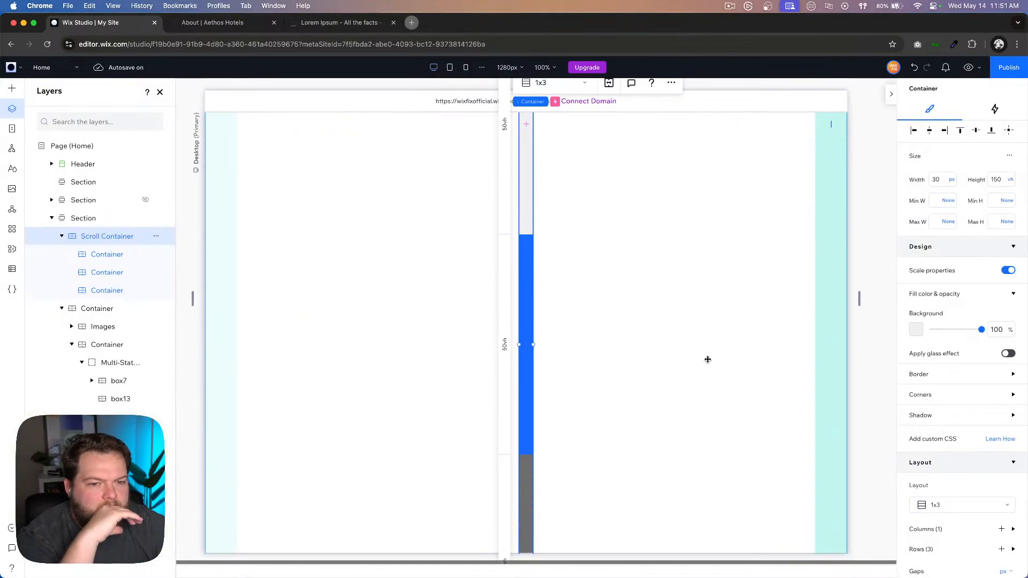
{"action": "scroll", "coordinate": [678, 292], "scroll_direction": "down", "scroll_amount": 10}
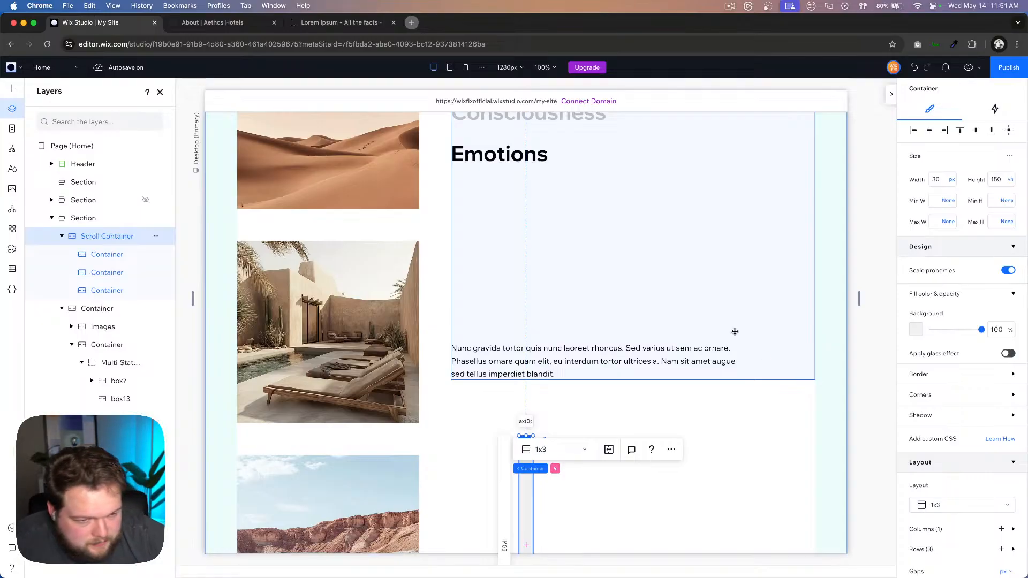
{"action": "scroll", "coordinate": [735, 332], "scroll_direction": "down", "scroll_amount": 10}
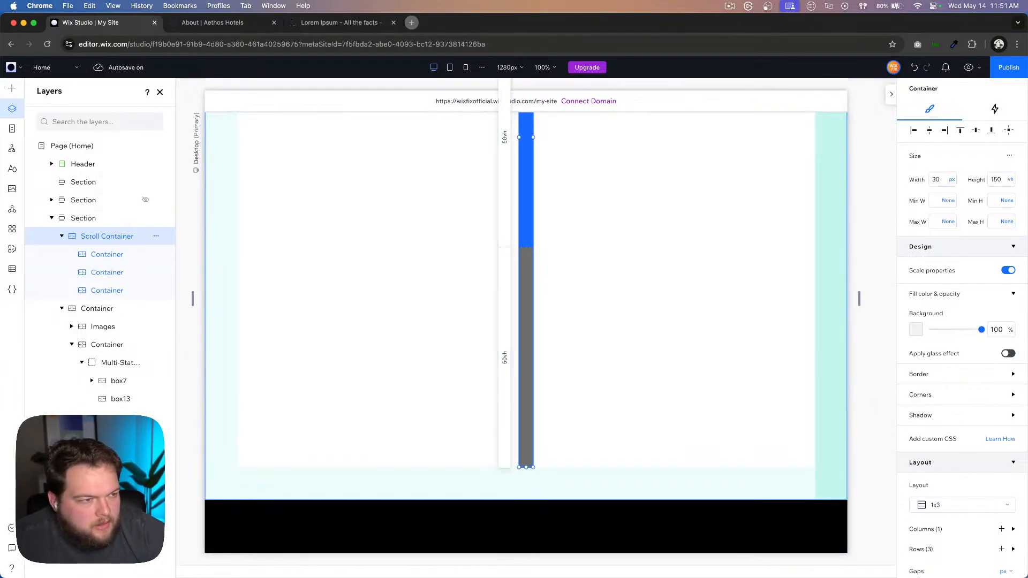
{"action": "left_click", "coordinate": [994, 111]}
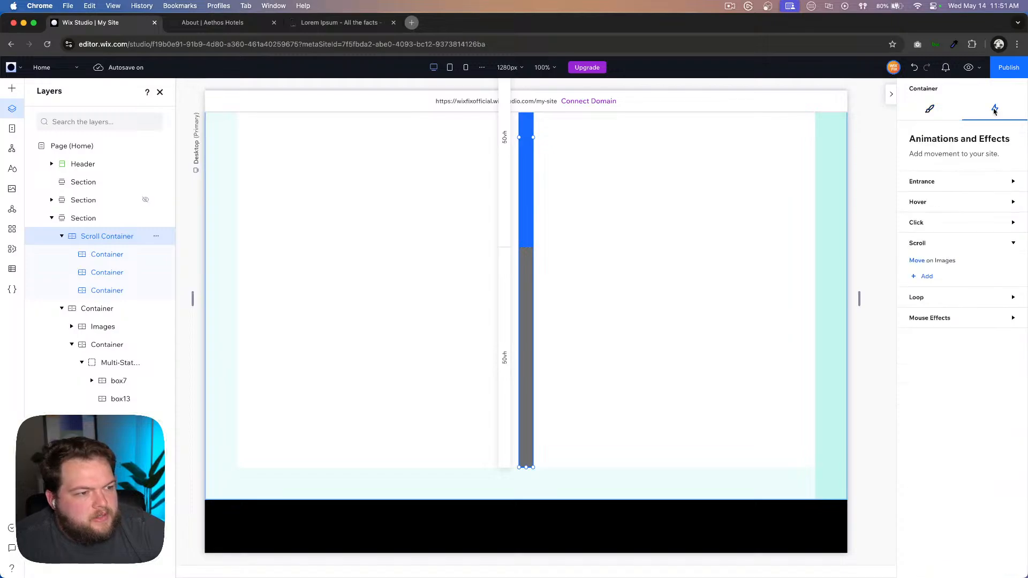
{"action": "left_click", "coordinate": [934, 262]}
{"action": "left_click", "coordinate": [962, 565]}
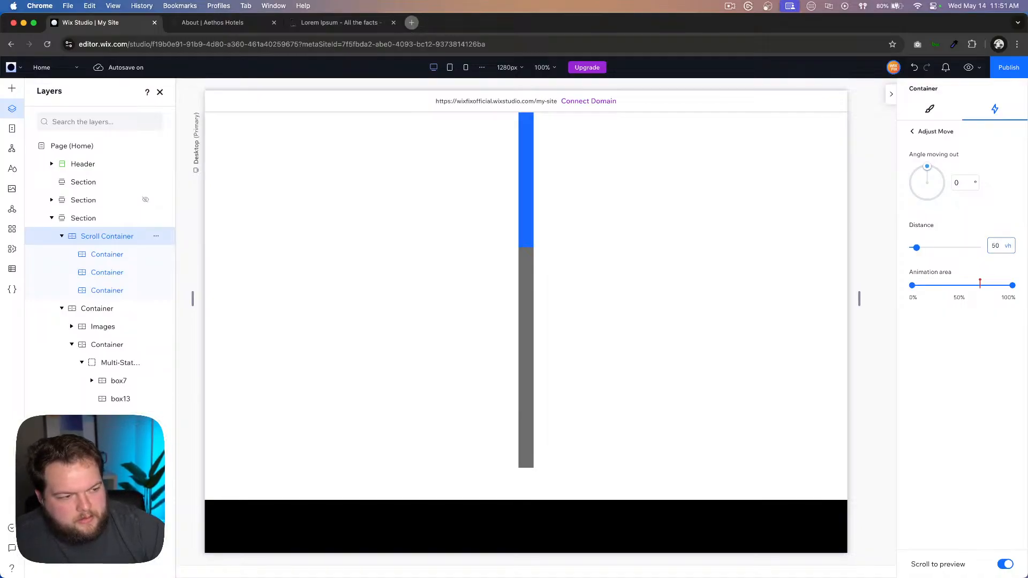
{"action": "left_click", "coordinate": [920, 131]}
Step: Preview the page and examine how the image column lines up with Body, Consciousness and Emotions at the 50 vh distance
{"action": "left_click", "coordinate": [968, 68]}
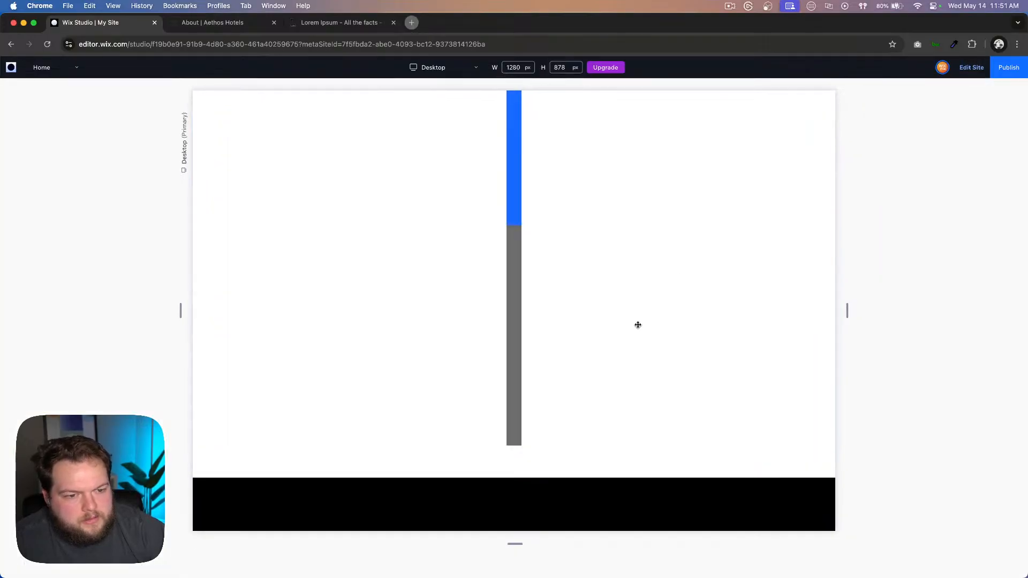
{"action": "scroll", "coordinate": [638, 325], "scroll_direction": "up", "scroll_amount": 10}
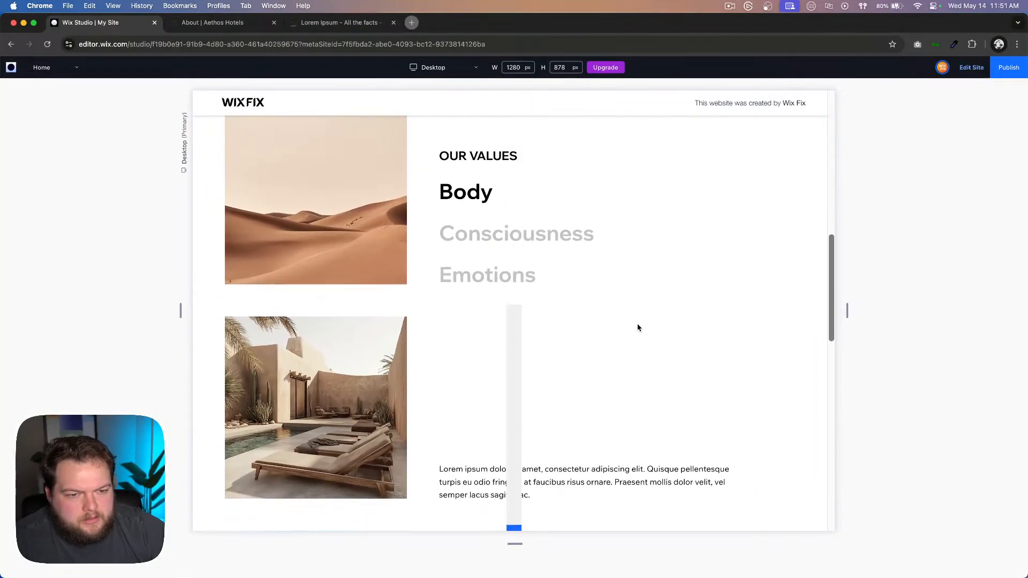
{"action": "scroll", "coordinate": [638, 328], "scroll_direction": "up", "scroll_amount": 3}
{"action": "scroll", "coordinate": [638, 328], "scroll_direction": "down", "scroll_amount": 6}
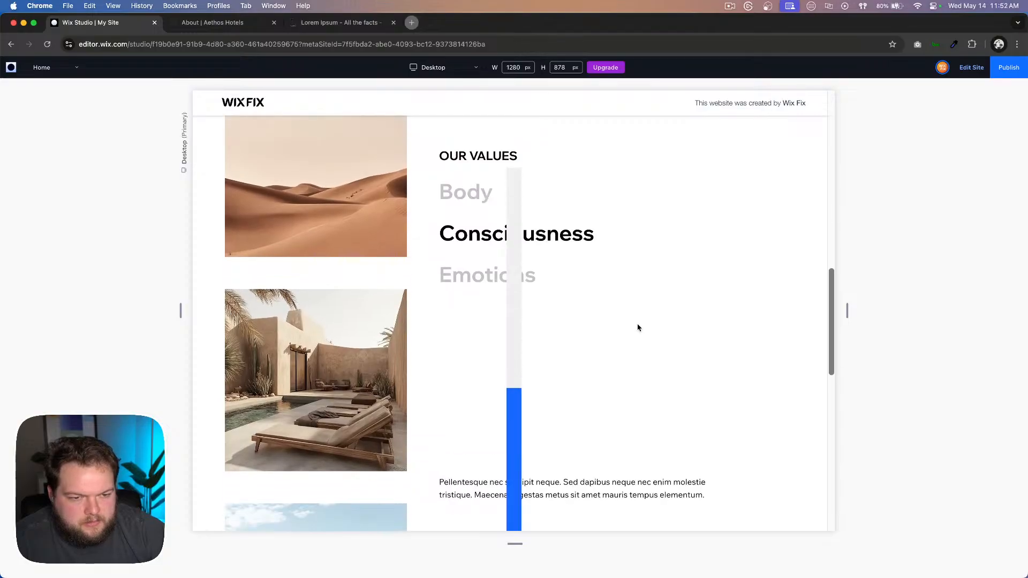
{"action": "scroll", "coordinate": [638, 327], "scroll_direction": "down", "scroll_amount": 7}
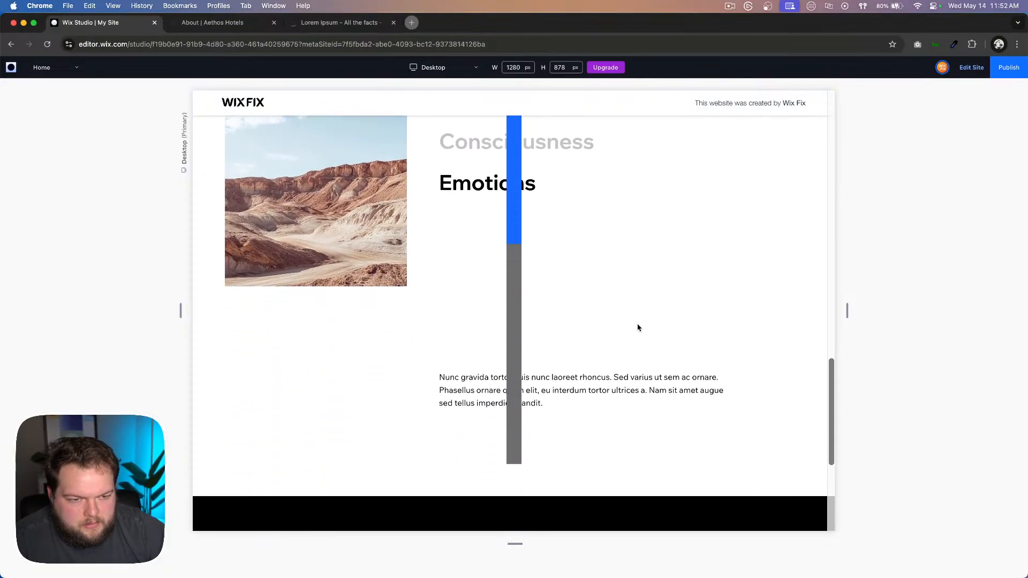
{"action": "scroll", "coordinate": [638, 328], "scroll_direction": "down", "scroll_amount": 4}
{"action": "scroll", "coordinate": [638, 328], "scroll_direction": "up", "scroll_amount": 8}
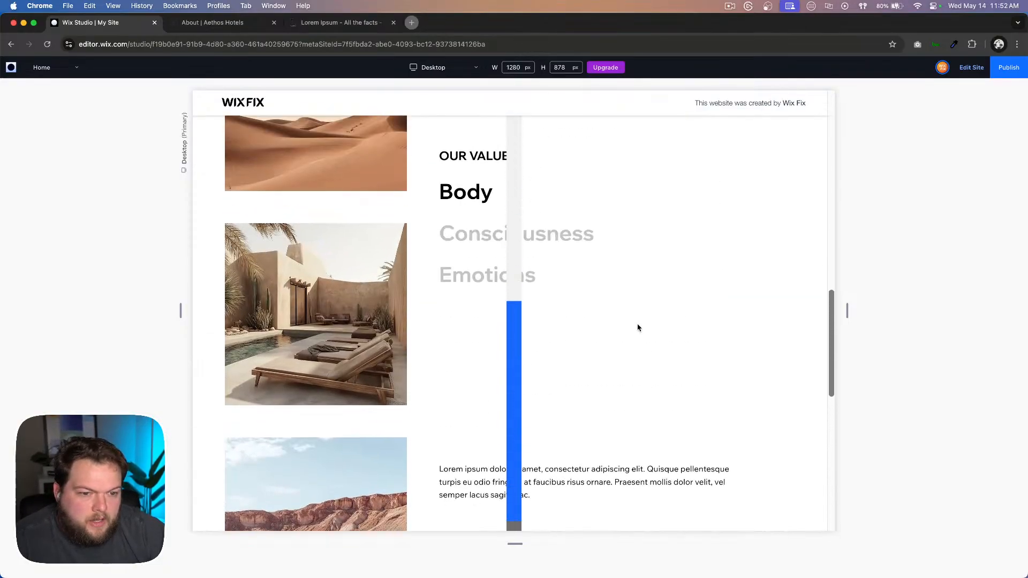
{"action": "scroll", "coordinate": [637, 328], "scroll_direction": "up", "scroll_amount": 8}
{"action": "scroll", "coordinate": [638, 328], "scroll_direction": "down", "scroll_amount": 6}
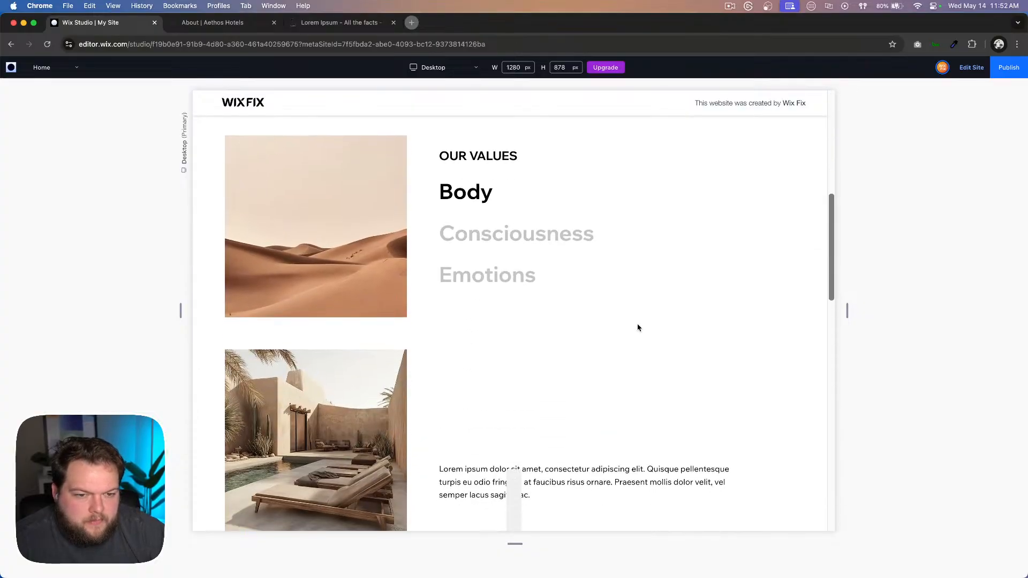
{"action": "scroll", "coordinate": [638, 328], "scroll_direction": "down", "scroll_amount": 5}
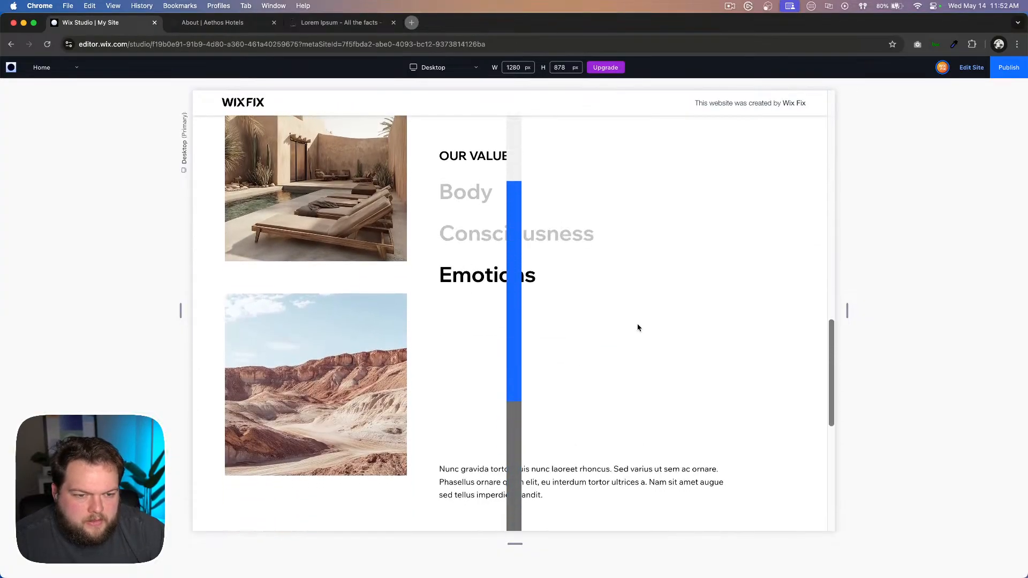
Step: Scroll back and forth through the previewed values section to check which image stands beside the text when Emotions is active
{"action": "scroll", "coordinate": [637, 327], "scroll_direction": "down", "scroll_amount": 3}
{"action": "scroll", "coordinate": [638, 328], "scroll_direction": "up", "scroll_amount": 6}
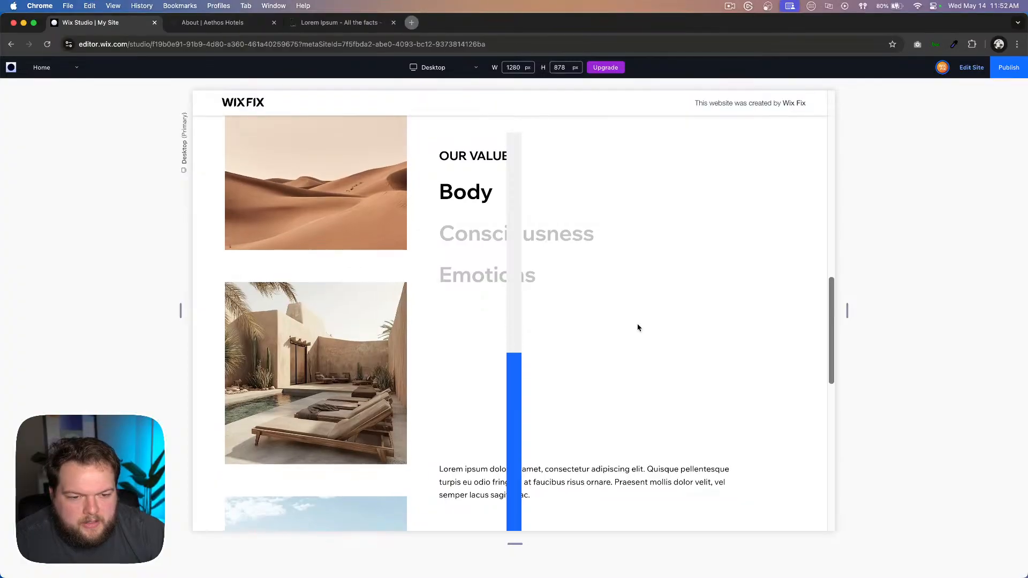
{"action": "scroll", "coordinate": [638, 328], "scroll_direction": "down", "scroll_amount": 4}
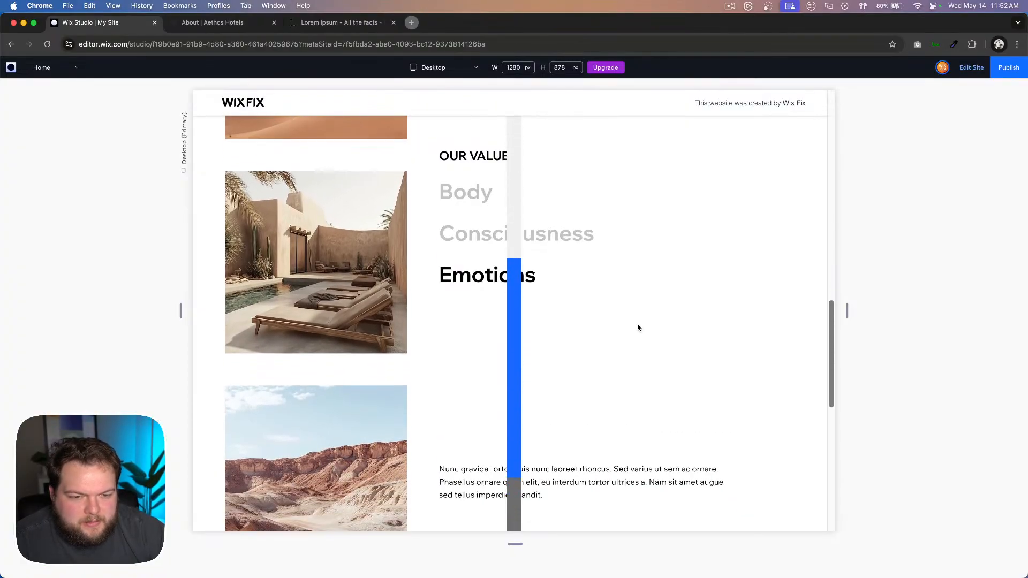
{"action": "scroll", "coordinate": [638, 328], "scroll_direction": "down", "scroll_amount": 3}
{"action": "scroll", "coordinate": [633, 301], "scroll_direction": "down", "scroll_amount": 1}
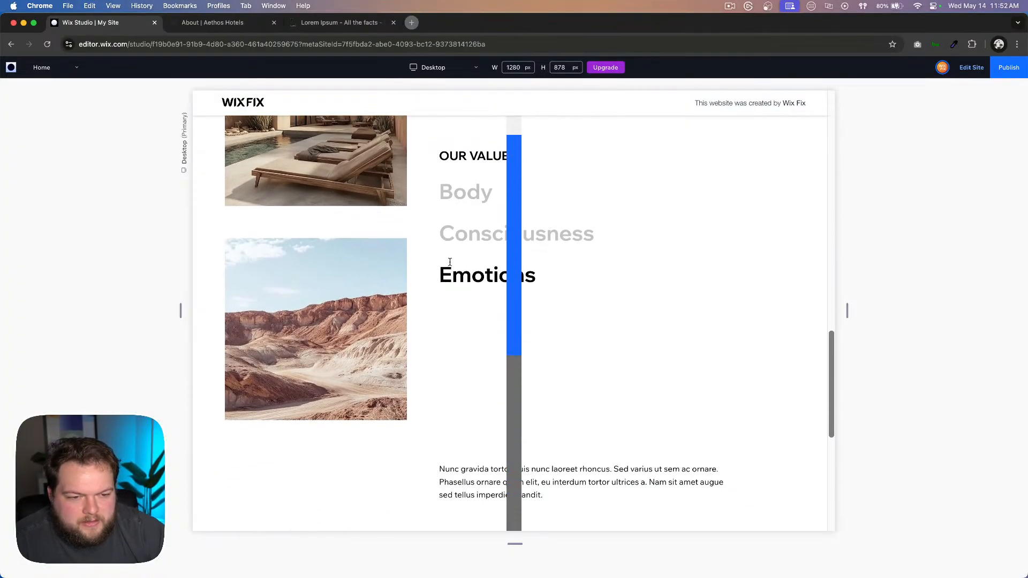
Step: Return to the editor and examine the adjustment settings of the Scroll Container's Move effect on Images while scrolling its animation through the section
{"action": "left_click", "coordinate": [971, 68]}
{"action": "left_click", "coordinate": [958, 262]}
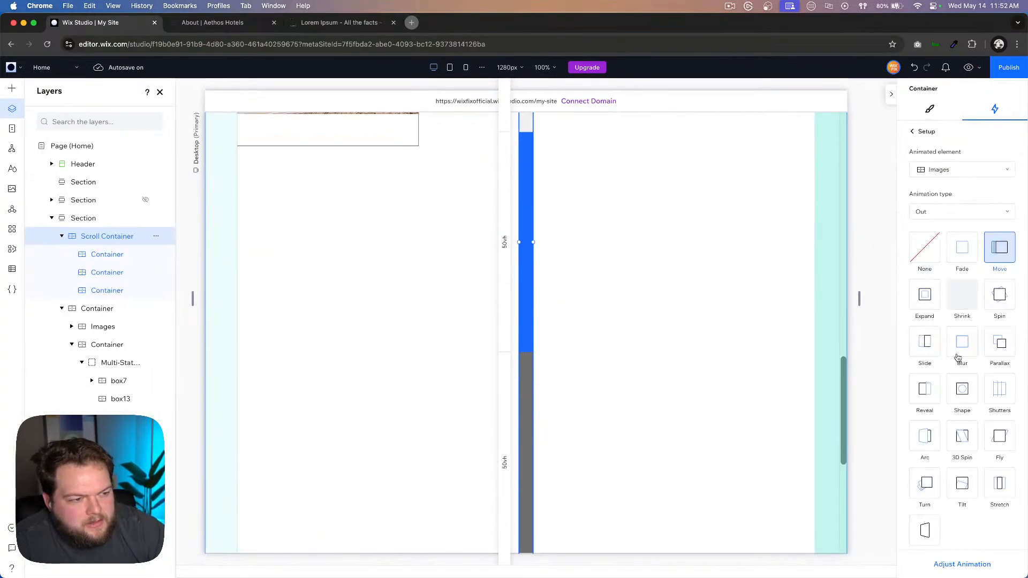
{"action": "scroll", "coordinate": [967, 451], "scroll_direction": "down", "scroll_amount": 1}
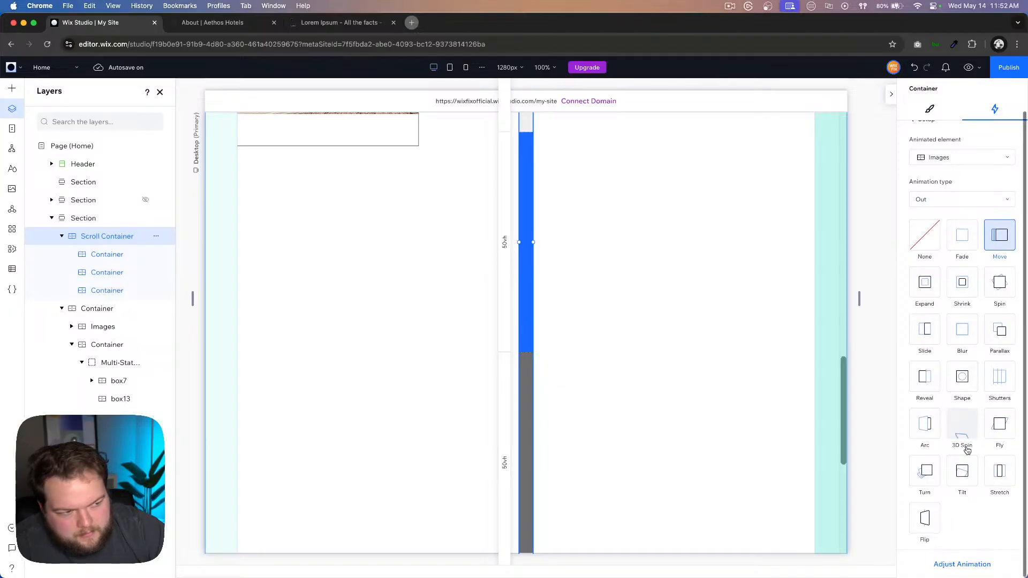
{"action": "left_click", "coordinate": [954, 563]}
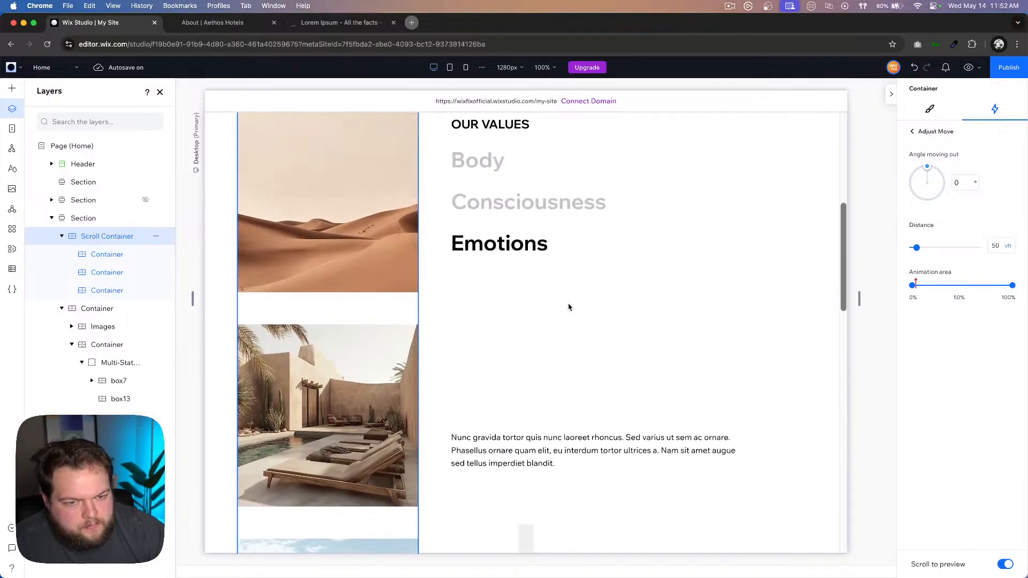
{"action": "scroll", "coordinate": [569, 307], "scroll_direction": "down", "scroll_amount": 10}
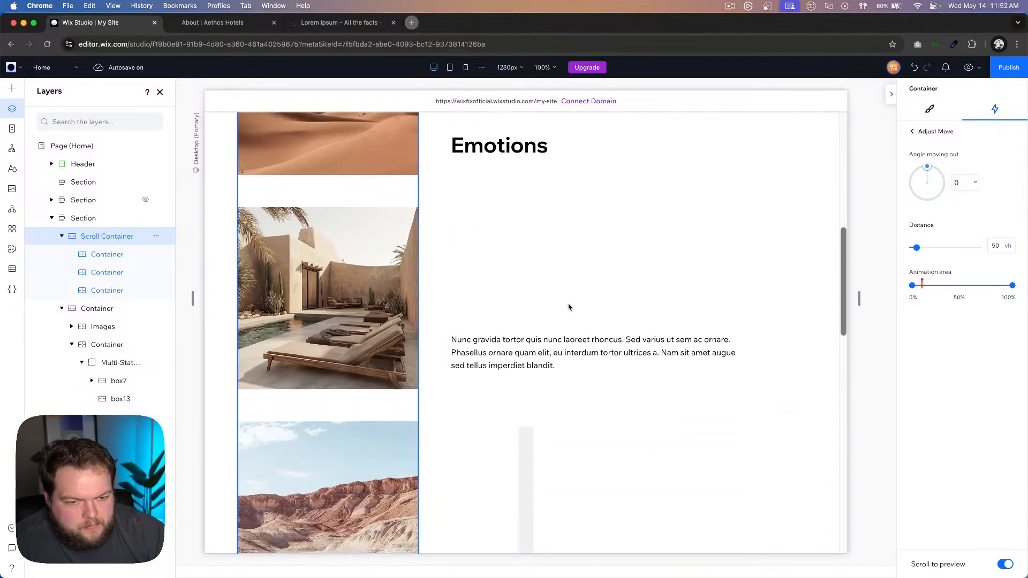
{"action": "scroll", "coordinate": [568, 307], "scroll_direction": "up", "scroll_amount": 5}
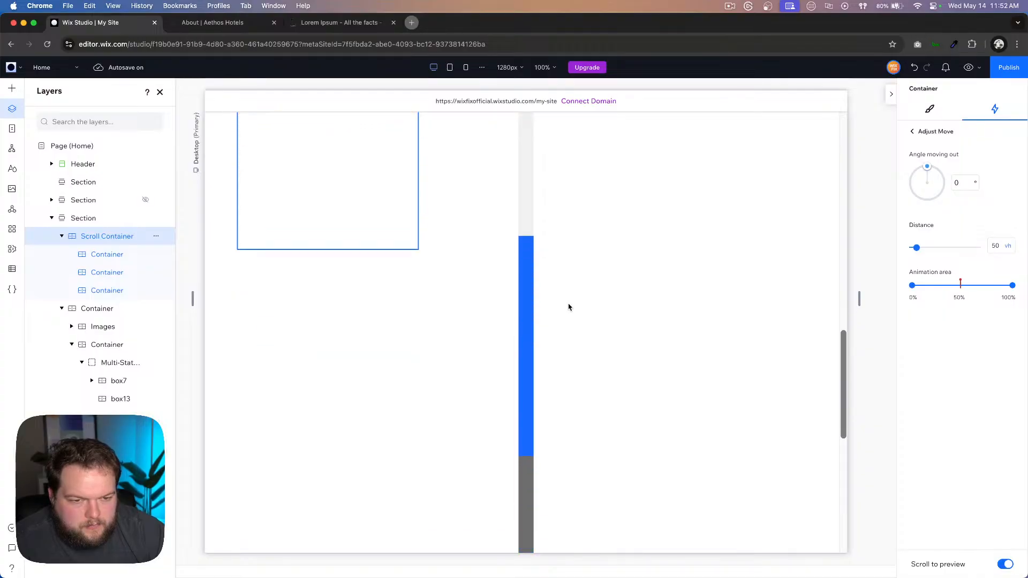
{"action": "scroll", "coordinate": [568, 307], "scroll_direction": "up", "scroll_amount": 5}
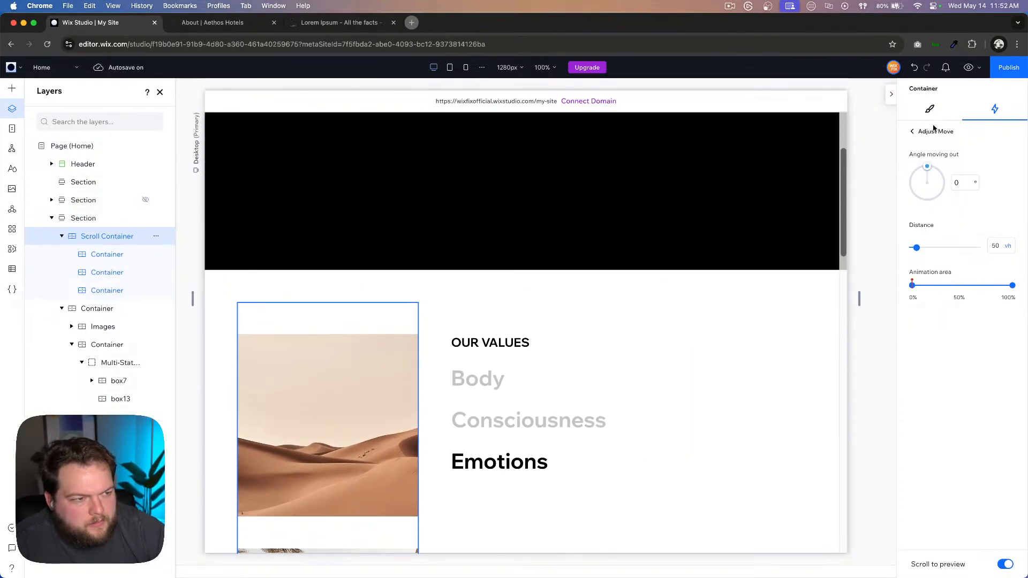
{"action": "left_click", "coordinate": [914, 132]}
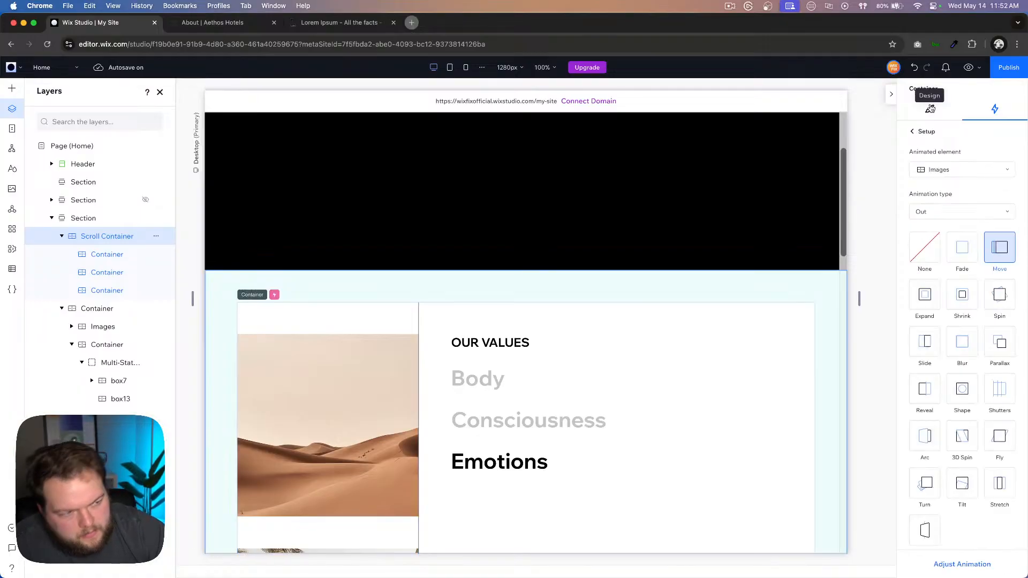
{"action": "scroll", "coordinate": [956, 222], "scroll_direction": "down", "scroll_amount": 1}
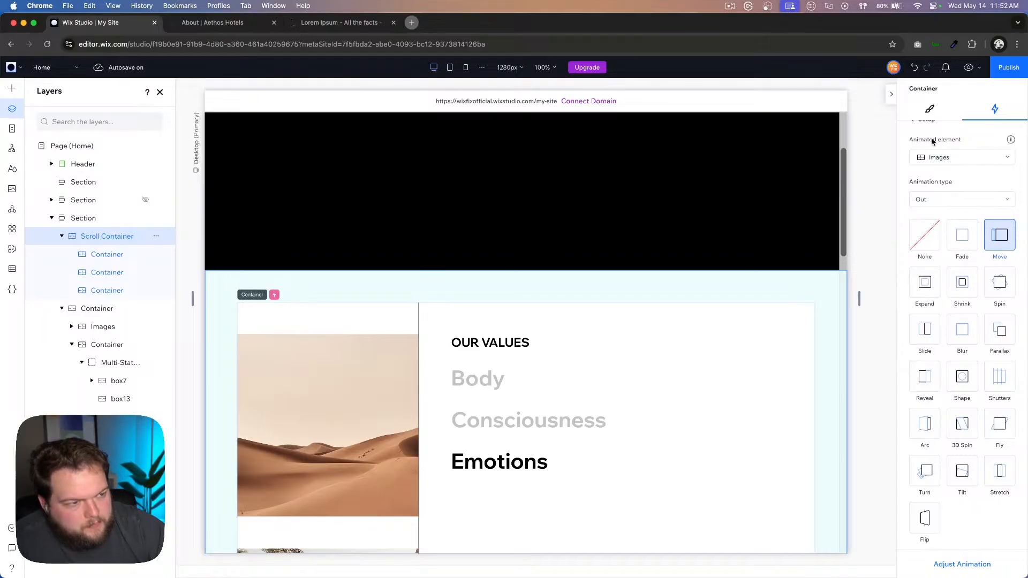
{"action": "scroll", "coordinate": [932, 141], "scroll_direction": "up", "scroll_amount": 1}
{"action": "left_click", "coordinate": [914, 132]}
Step: Preview the page and scroll repeatedly through the values section to compare the image travel with the state switches in both directions
{"action": "left_click", "coordinate": [968, 67]}
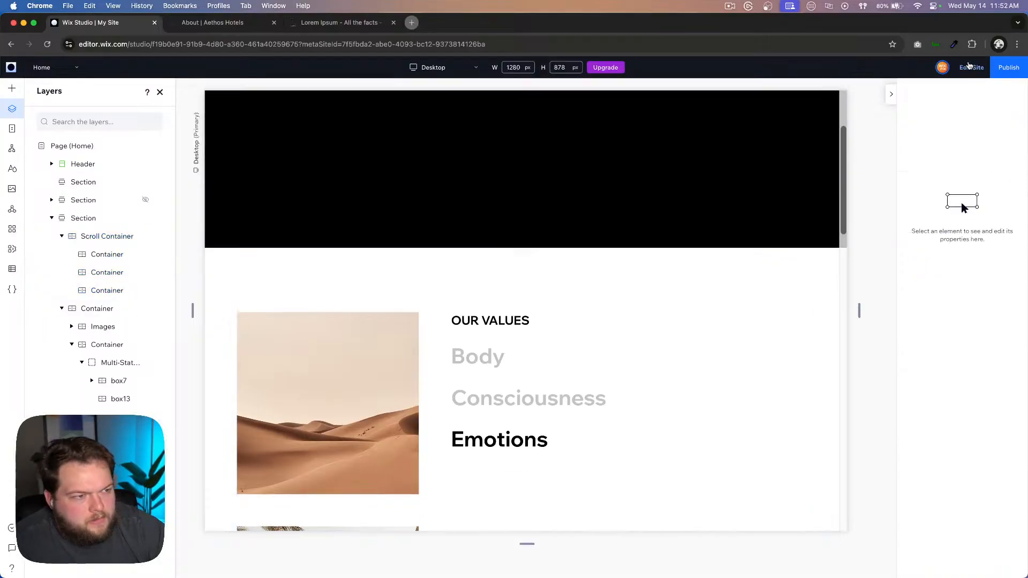
{"action": "scroll", "coordinate": [547, 266], "scroll_direction": "down", "scroll_amount": 5}
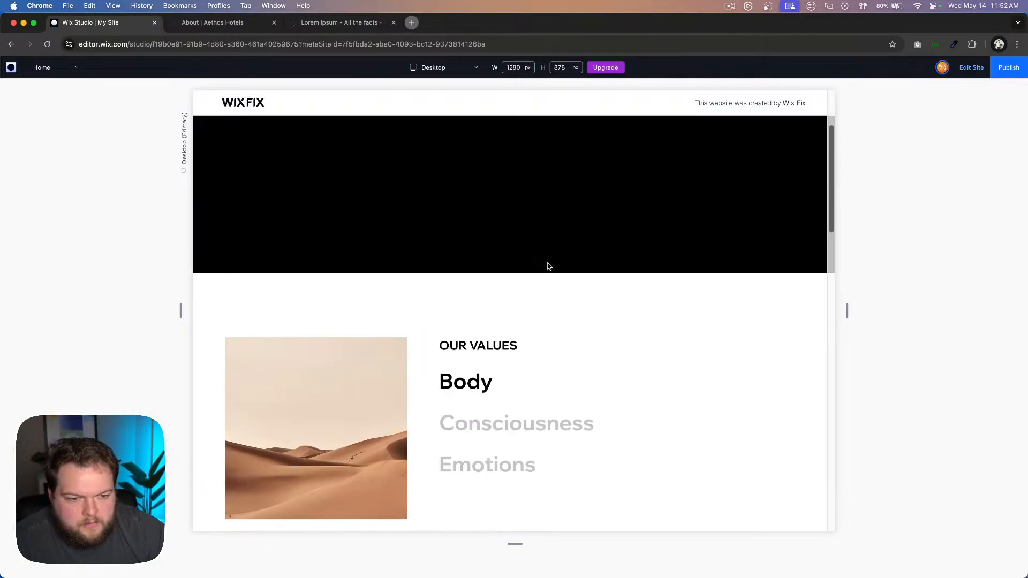
{"action": "scroll", "coordinate": [547, 266], "scroll_direction": "down", "scroll_amount": 3}
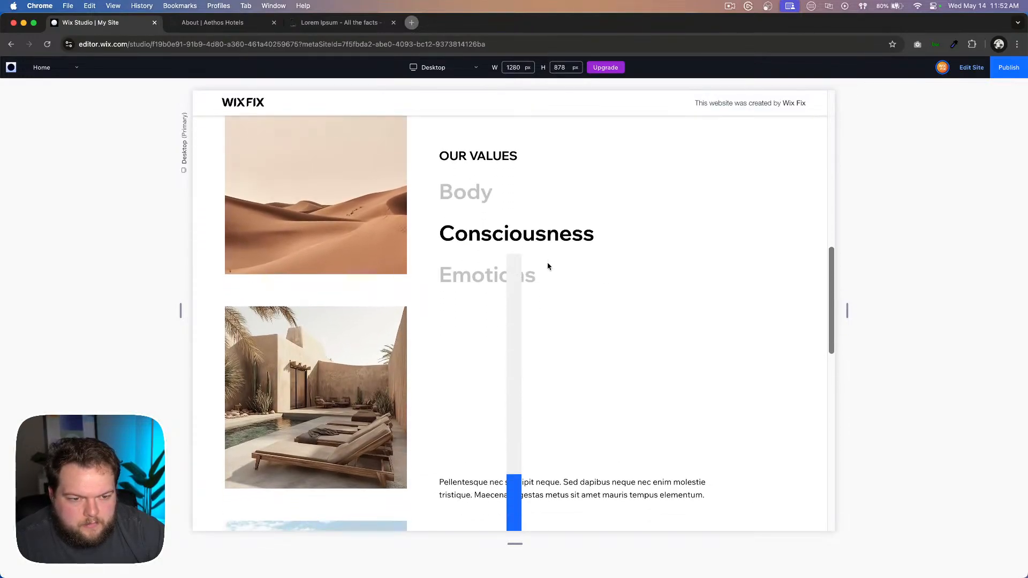
{"action": "scroll", "coordinate": [548, 266], "scroll_direction": "down", "scroll_amount": 3}
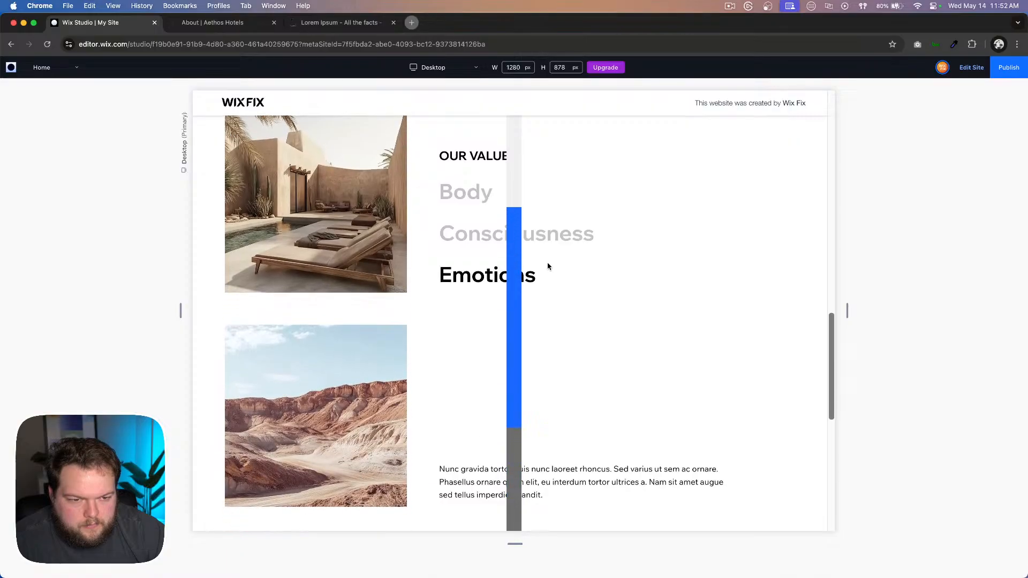
{"action": "scroll", "coordinate": [548, 266], "scroll_direction": "up", "scroll_amount": 4}
{"action": "scroll", "coordinate": [547, 266], "scroll_direction": "up", "scroll_amount": 6}
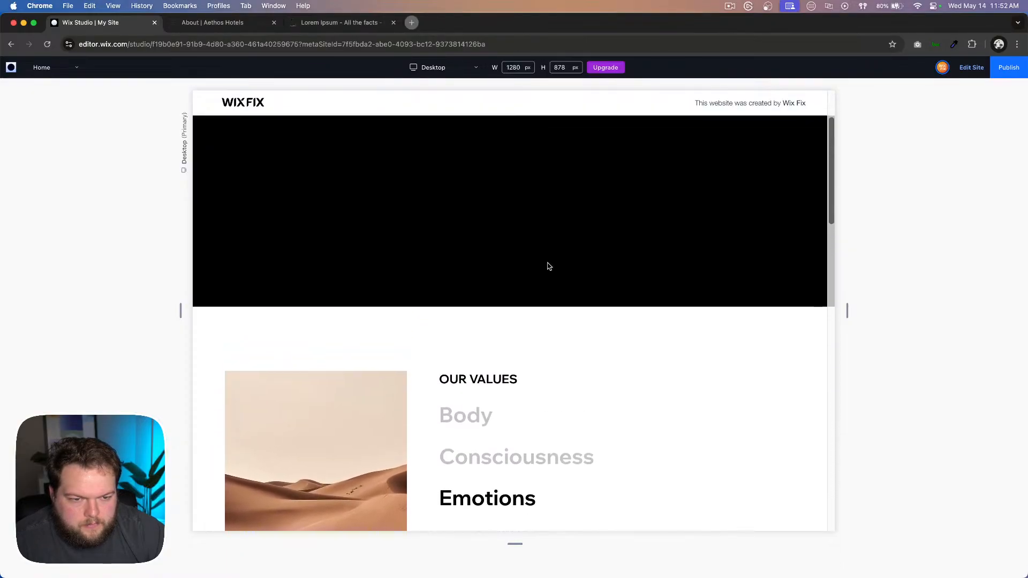
{"action": "scroll", "coordinate": [548, 266], "scroll_direction": "down", "scroll_amount": 10}
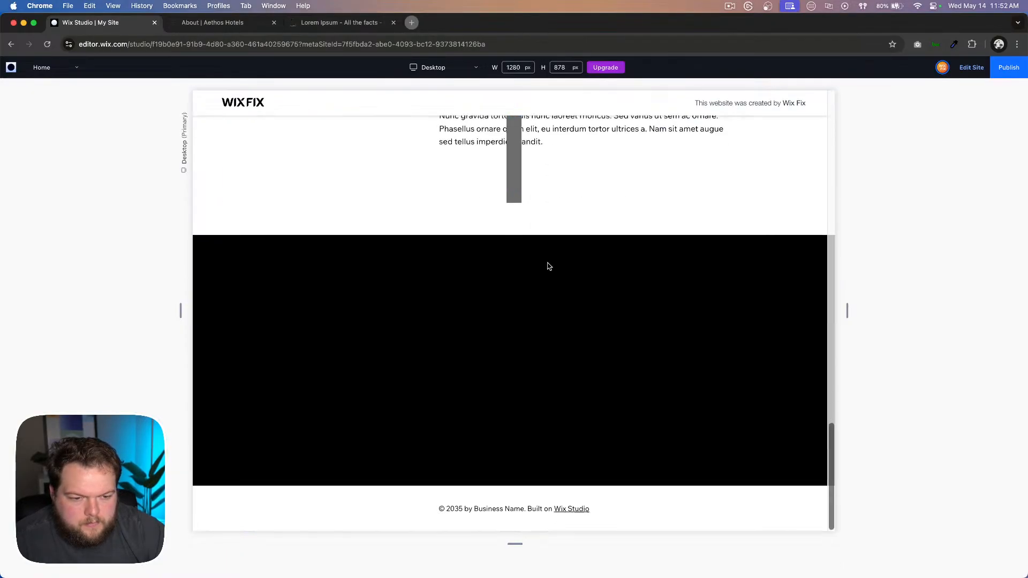
{"action": "scroll", "coordinate": [548, 266], "scroll_direction": "up", "scroll_amount": 6}
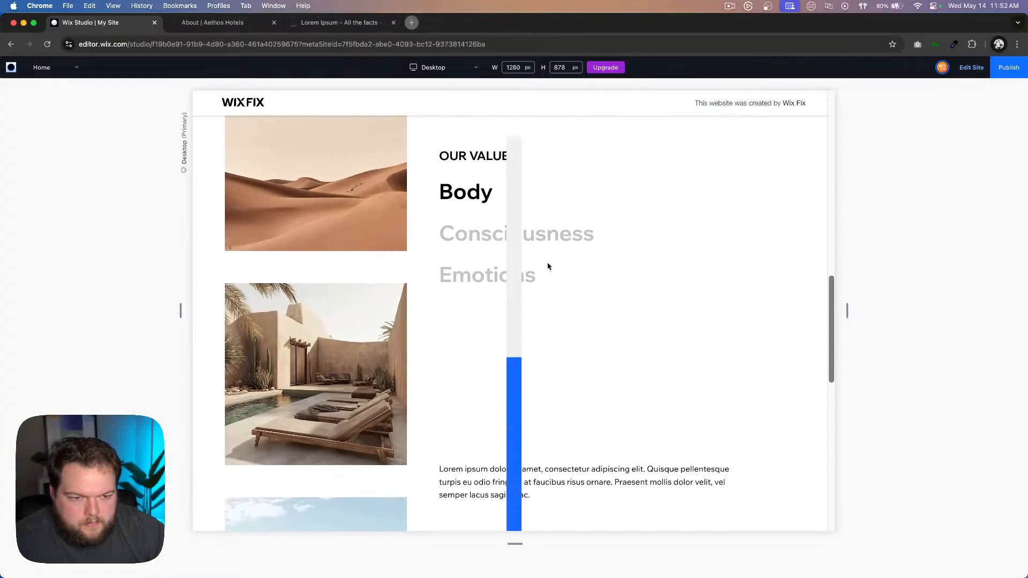
{"action": "scroll", "coordinate": [548, 266], "scroll_direction": "up", "scroll_amount": 4}
{"action": "scroll", "coordinate": [548, 265], "scroll_direction": "down", "scroll_amount": 4}
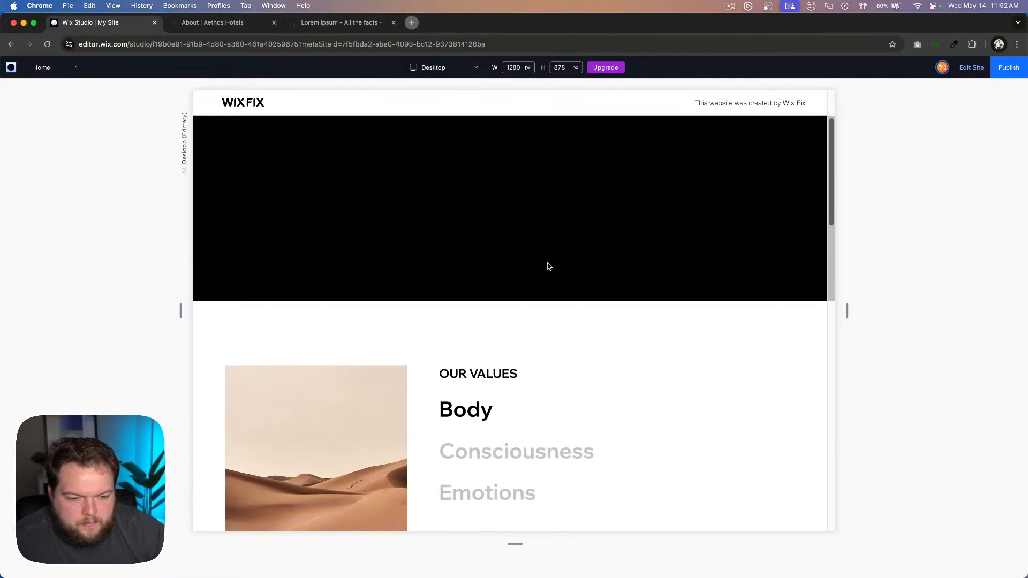
{"action": "scroll", "coordinate": [548, 263], "scroll_direction": "down", "scroll_amount": 6}
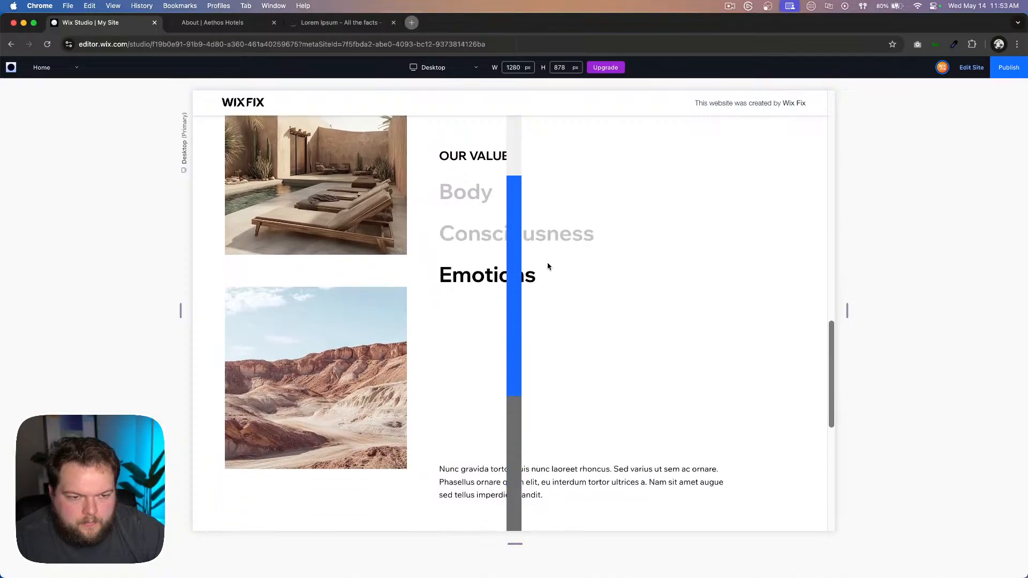
{"action": "scroll", "coordinate": [548, 266], "scroll_direction": "down", "scroll_amount": 3}
{"action": "scroll", "coordinate": [548, 266], "scroll_direction": "up", "scroll_amount": 5}
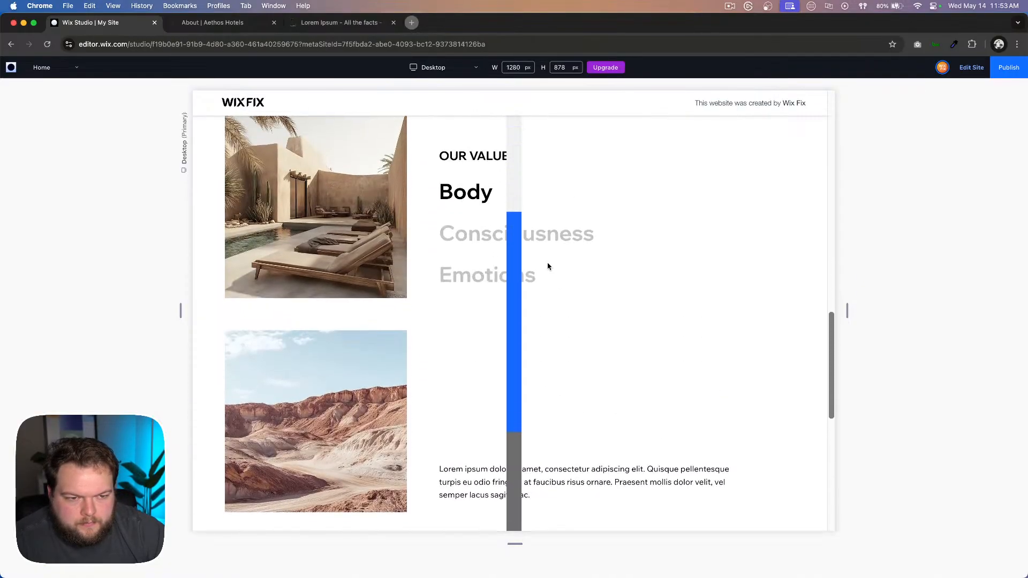
{"action": "scroll", "coordinate": [548, 266], "scroll_direction": "up", "scroll_amount": 3}
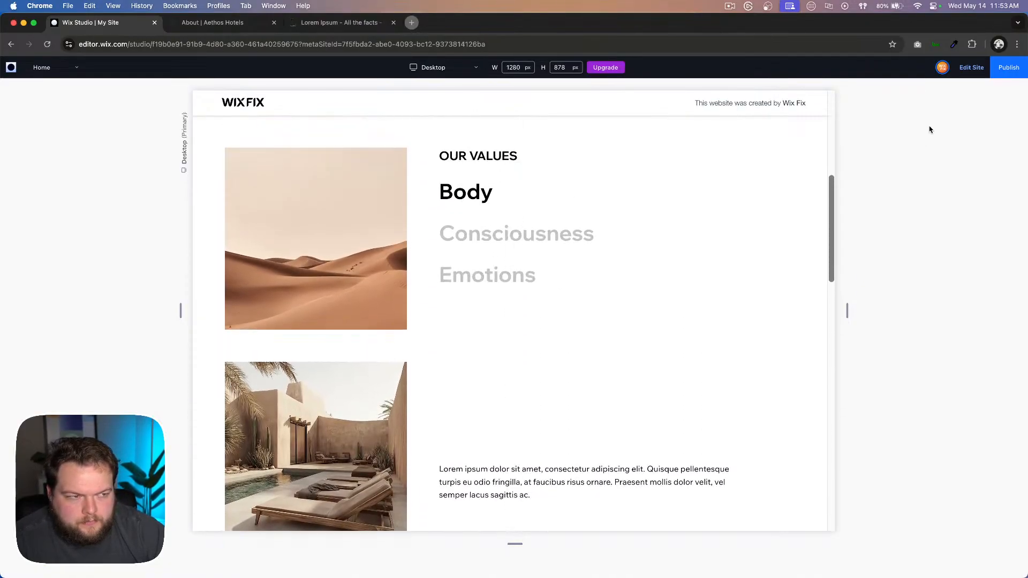
Step: Return to the editor and set the distance of the Scroll Container's Move scroll effect on Images to 85 vh
{"action": "left_click", "coordinate": [971, 68]}
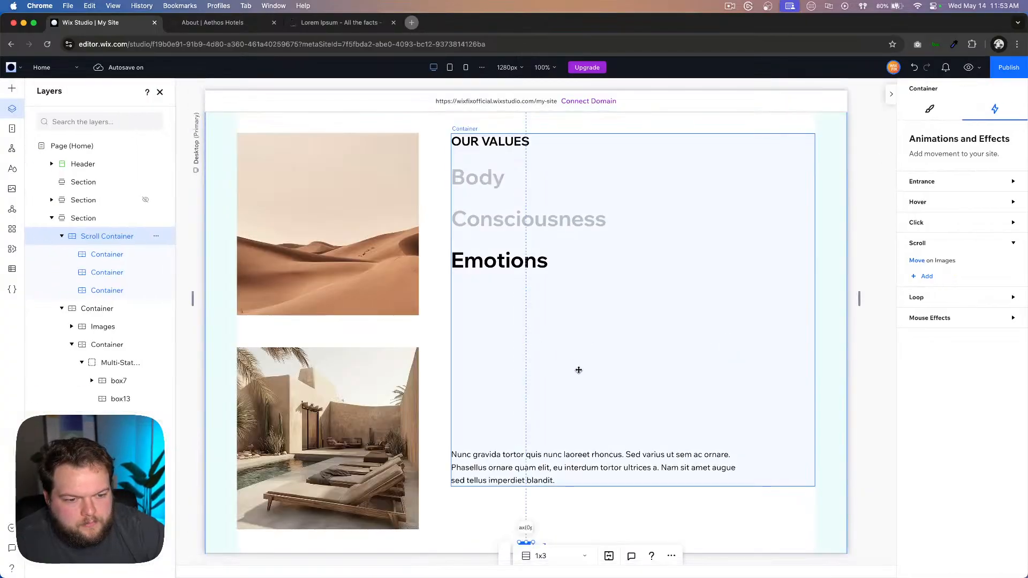
{"action": "scroll", "coordinate": [579, 370], "scroll_direction": "down", "scroll_amount": 9}
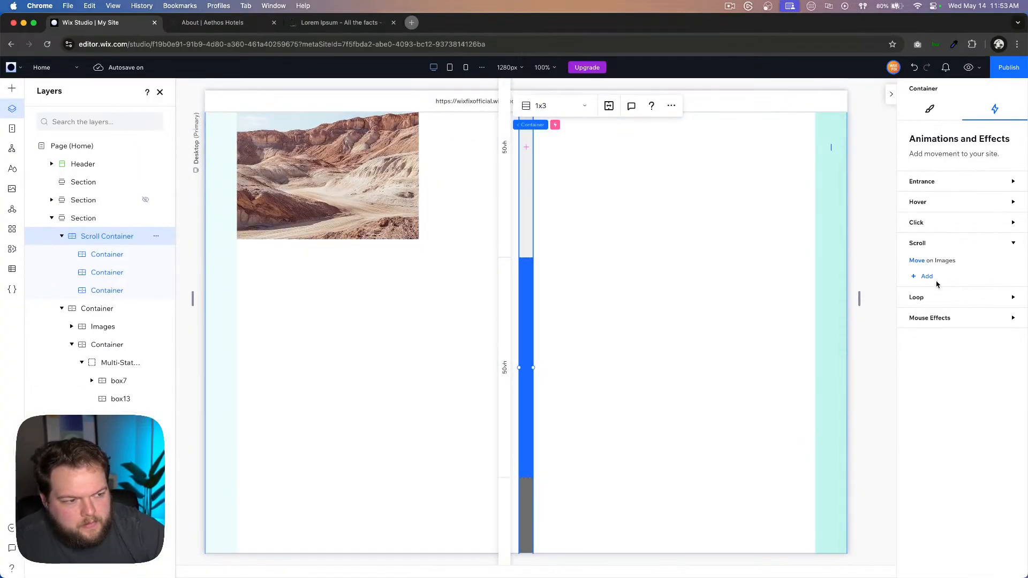
{"action": "left_click", "coordinate": [938, 260]}
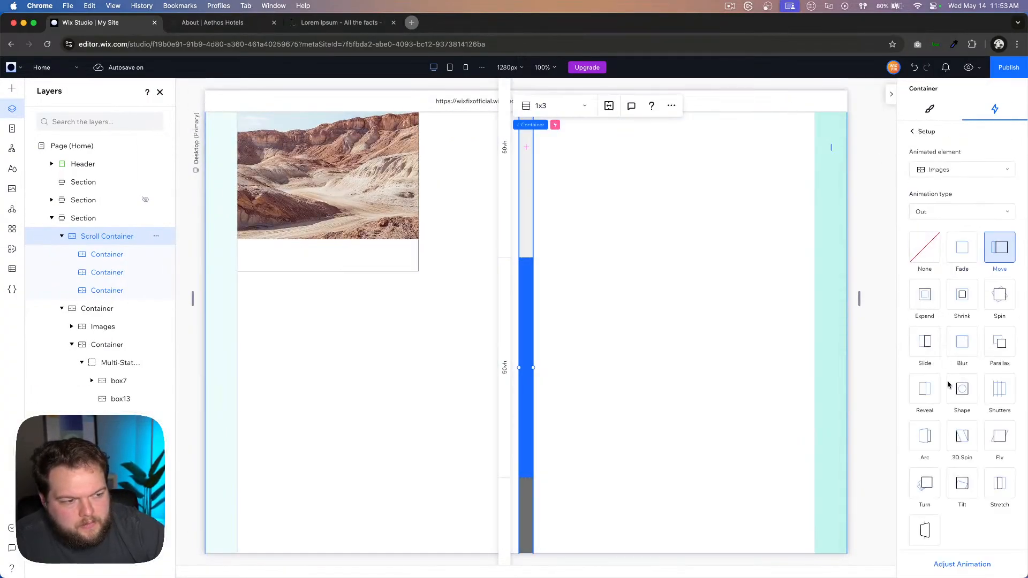
{"action": "left_click", "coordinate": [949, 563]}
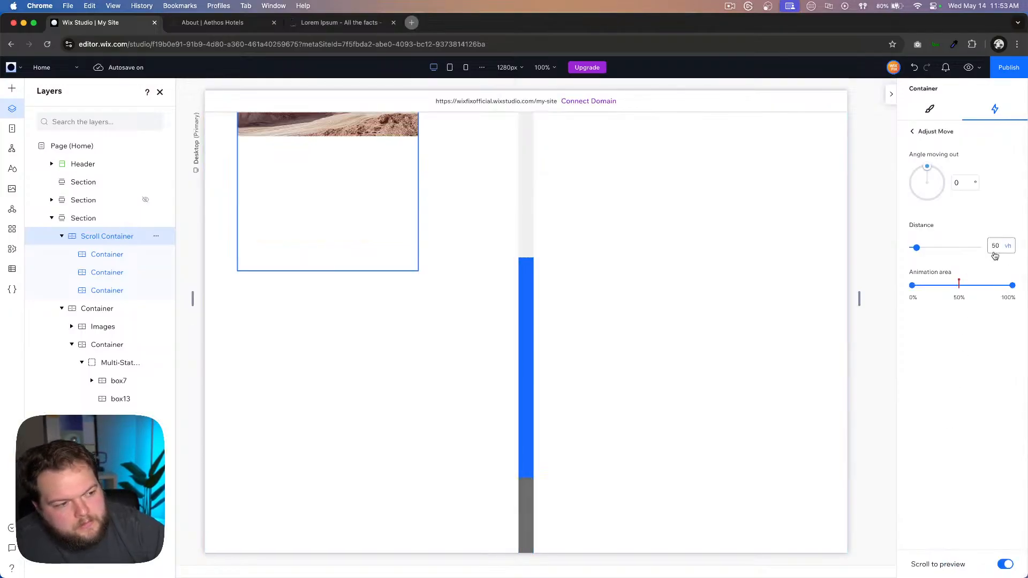
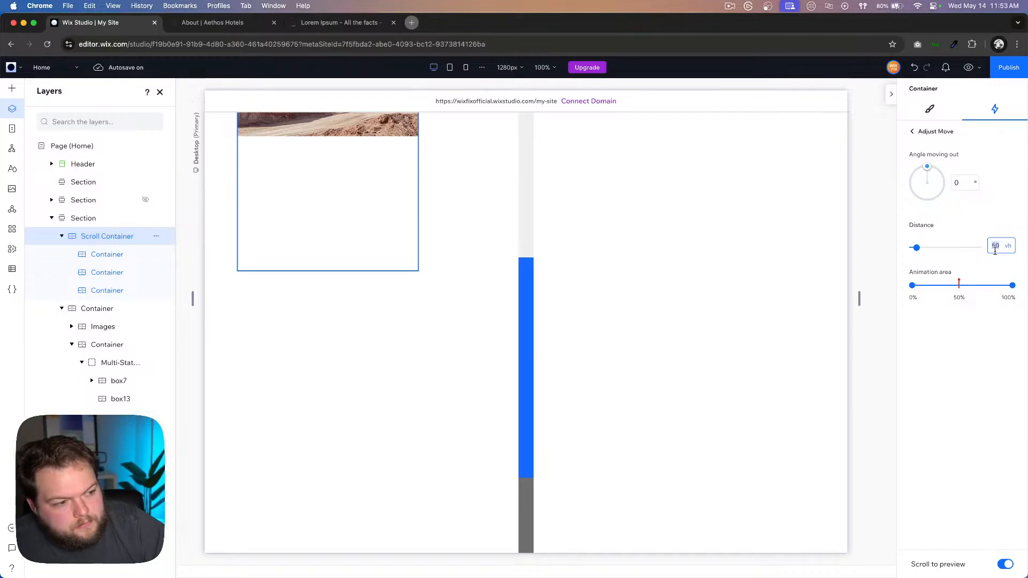
{"action": "type", "text": "8"}
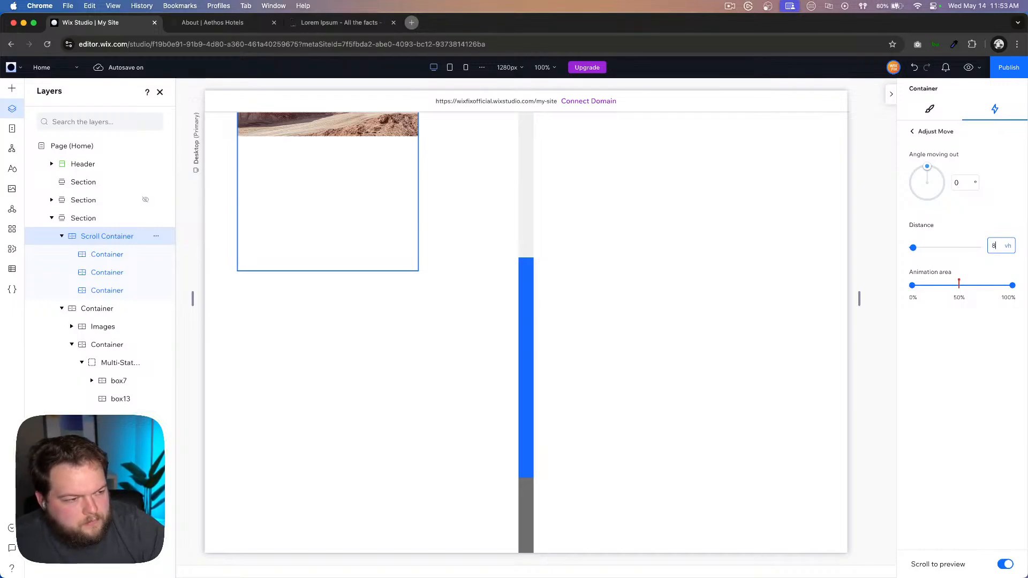
{"action": "type", "text": "5"}
{"action": "key", "text": "Return"}
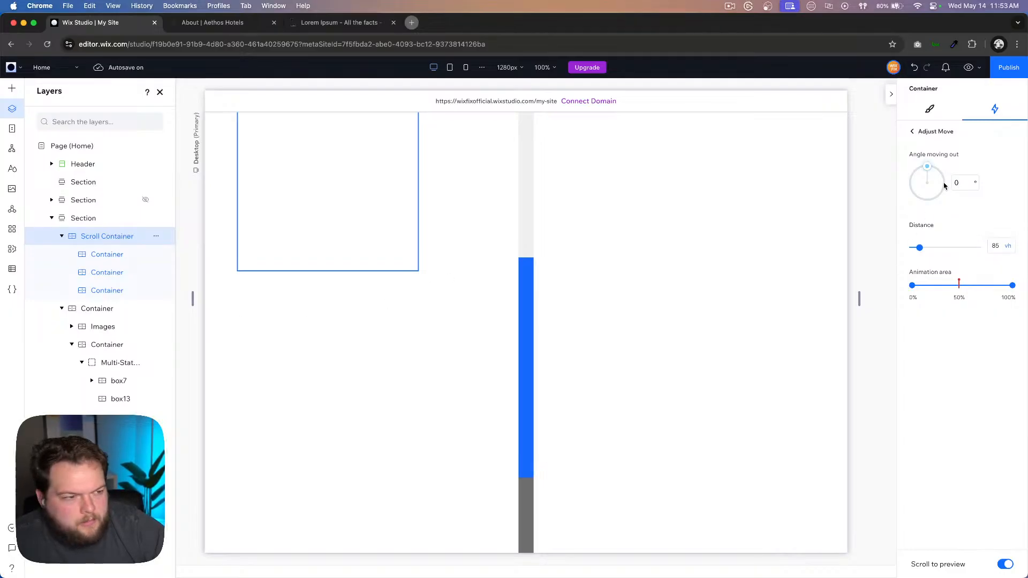
Step: Set the heights of all three rows in the Scroll Container's layout to 65 vh
{"action": "left_click", "coordinate": [929, 112]}
{"action": "scroll", "coordinate": [984, 393], "scroll_direction": "down", "scroll_amount": 4}
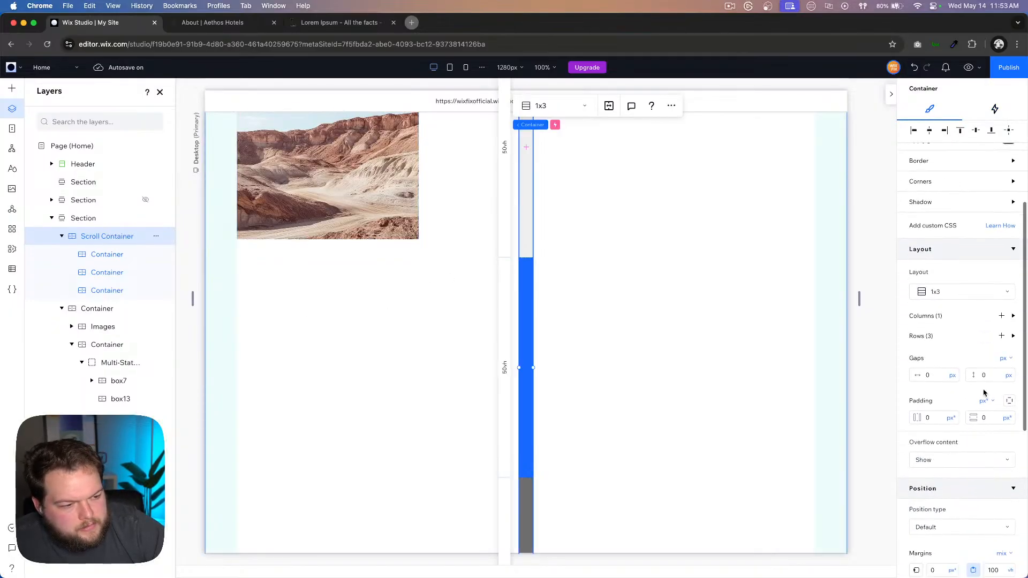
{"action": "left_click", "coordinate": [929, 336]}
{"action": "left_click", "coordinate": [930, 360]}
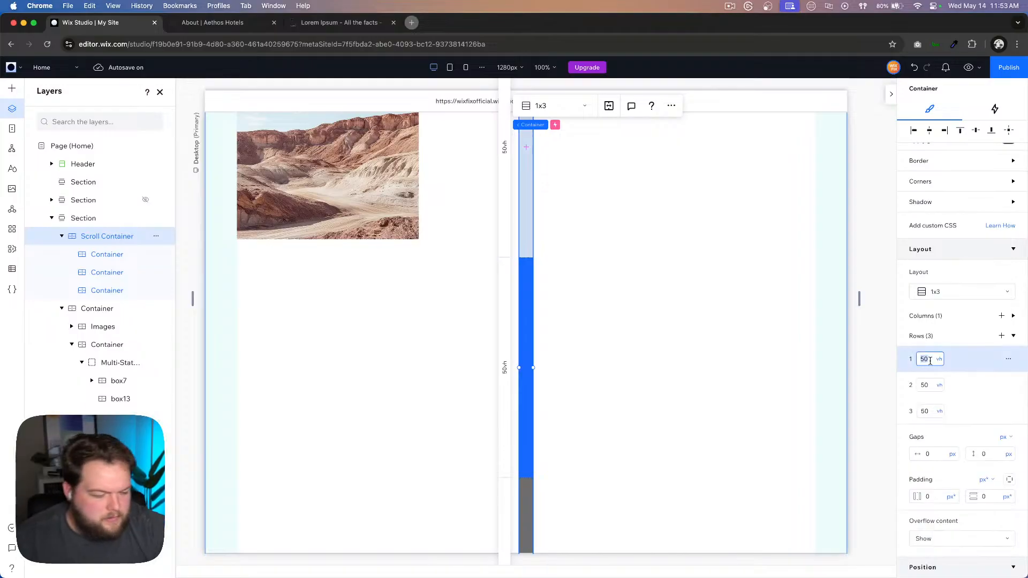
{"action": "key", "text": "Tab"}
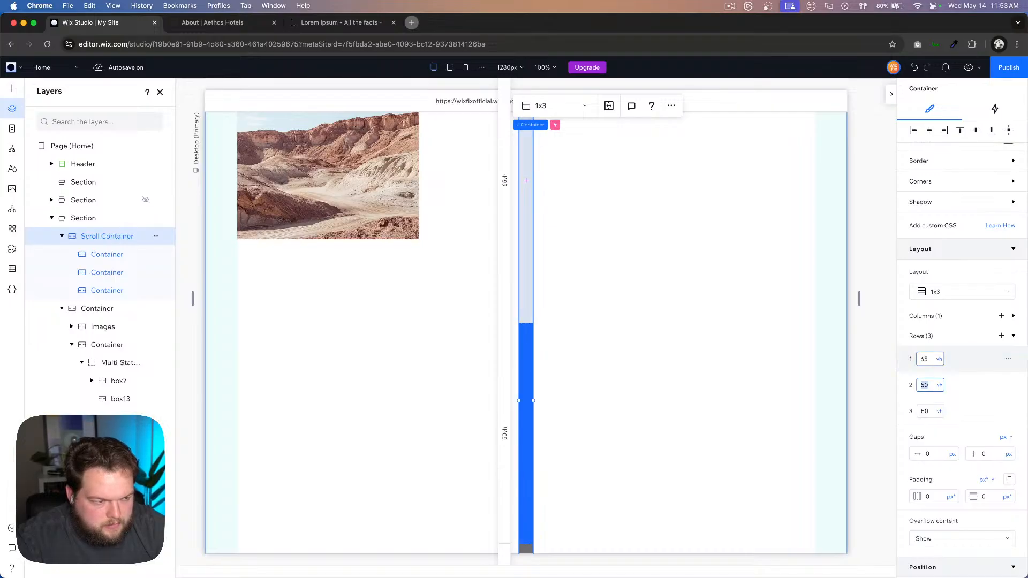
{"action": "key", "text": "Tab"}
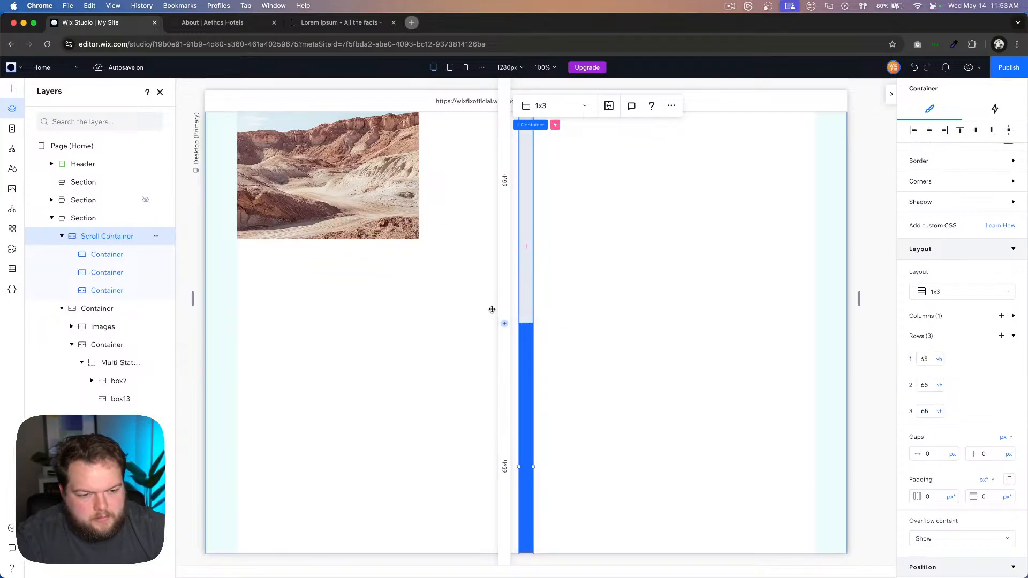
Step: Preview the page and scroll the values section in both directions to check the state switches against the 65 vh trigger rows
{"action": "scroll", "coordinate": [477, 305], "scroll_direction": "up", "scroll_amount": 10}
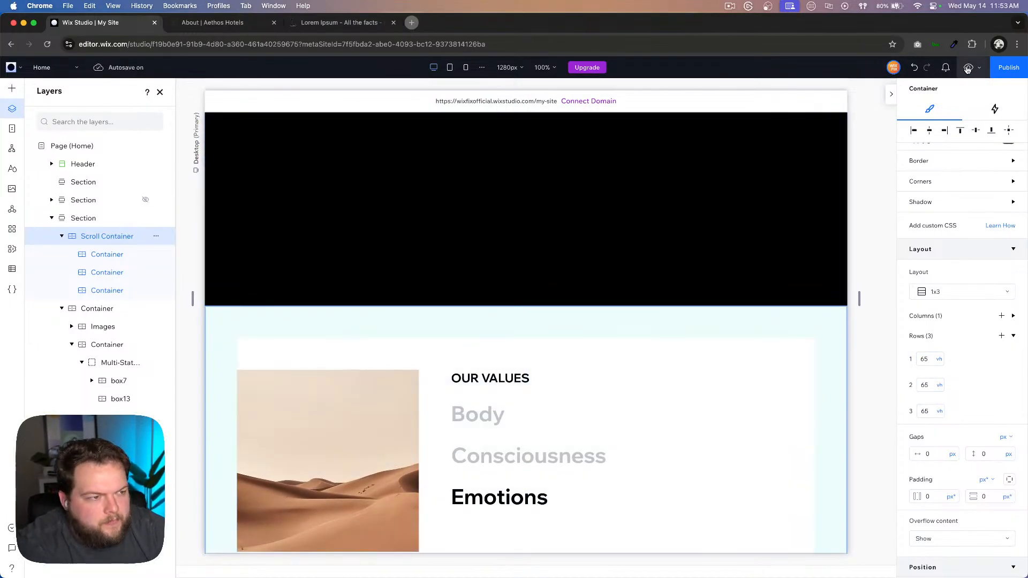
{"action": "left_click", "coordinate": [968, 68]}
{"action": "scroll", "coordinate": [596, 374], "scroll_direction": "up", "scroll_amount": 1}
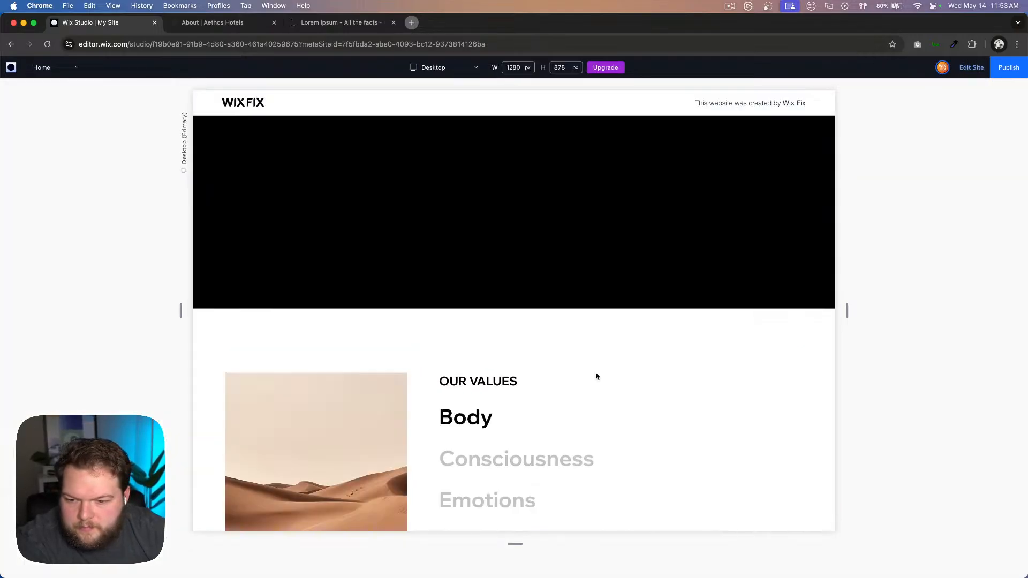
{"action": "scroll", "coordinate": [596, 376], "scroll_direction": "down", "scroll_amount": 8}
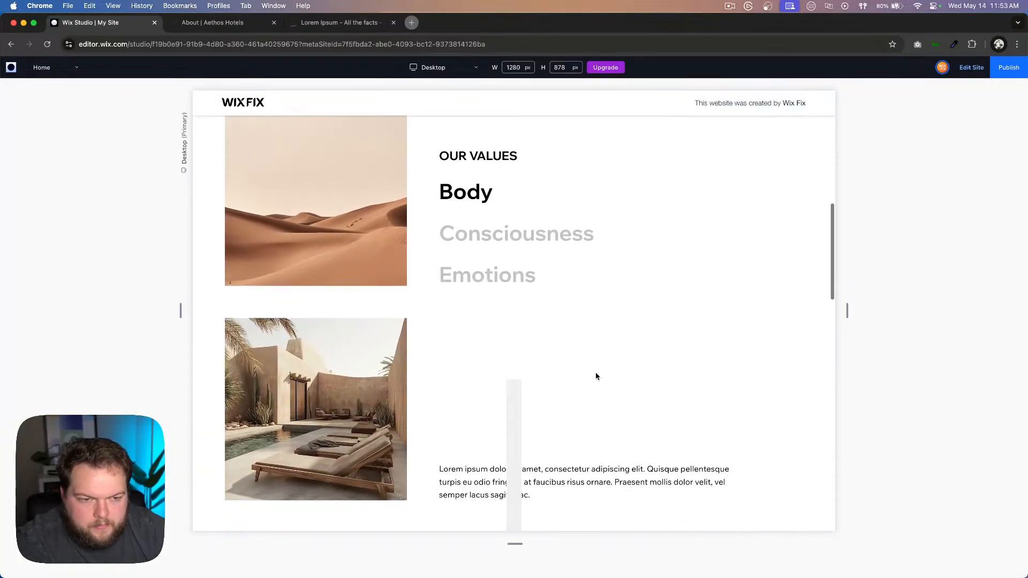
{"action": "scroll", "coordinate": [596, 376], "scroll_direction": "down", "scroll_amount": 10}
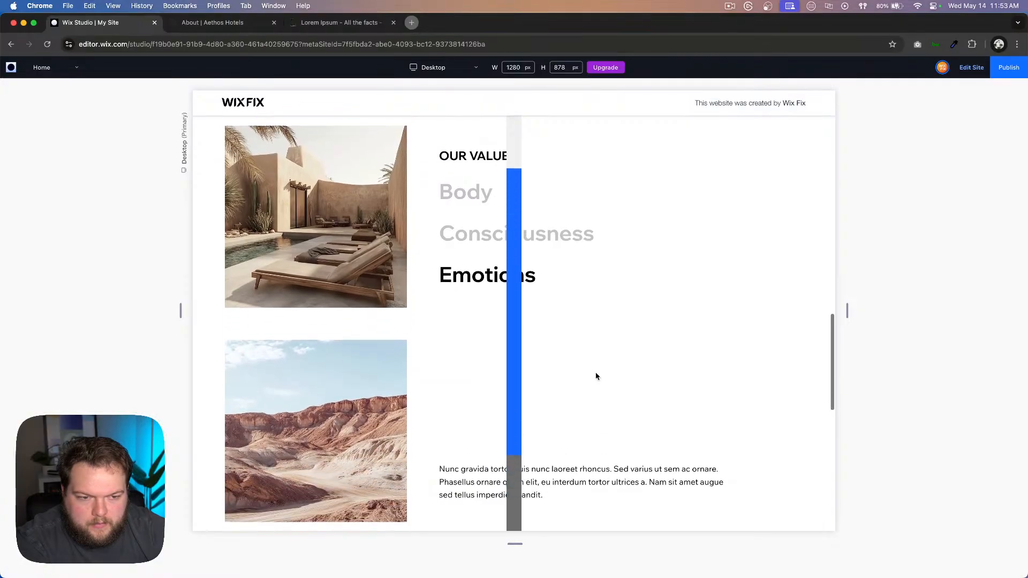
{"action": "scroll", "coordinate": [596, 376], "scroll_direction": "down", "scroll_amount": 10}
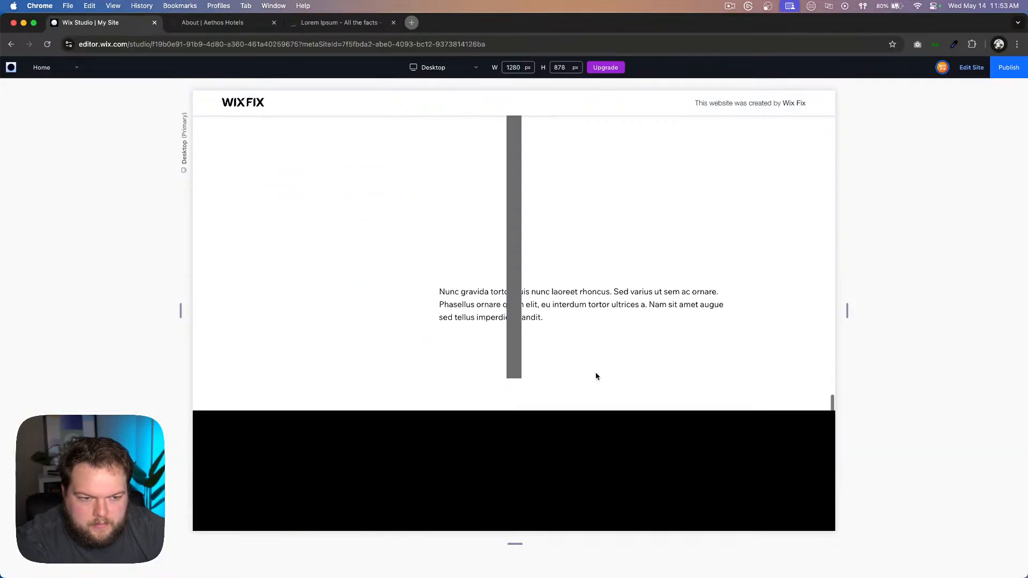
{"action": "scroll", "coordinate": [598, 376], "scroll_direction": "up", "scroll_amount": 15}
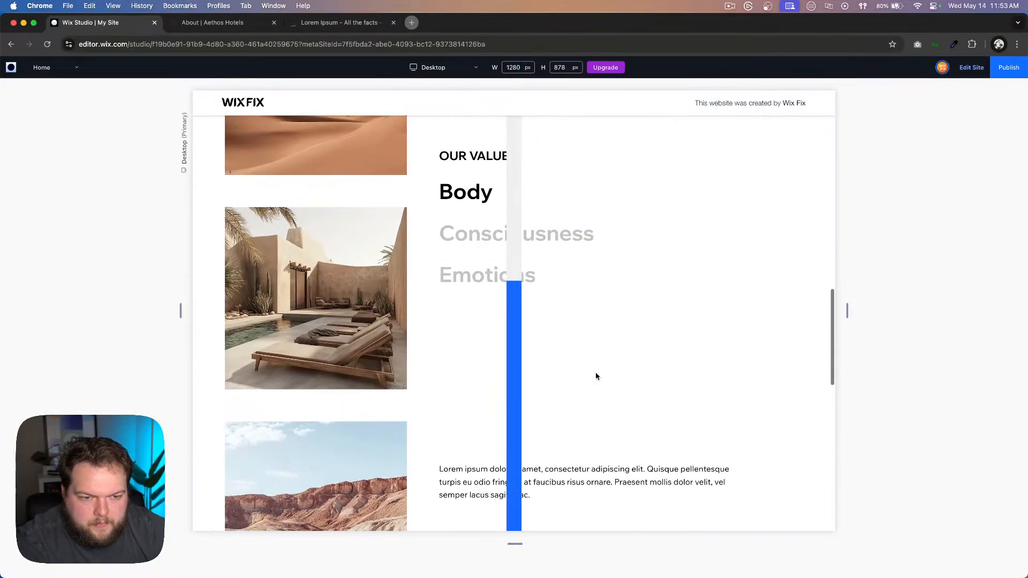
{"action": "scroll", "coordinate": [596, 375], "scroll_direction": "up", "scroll_amount": 4}
{"action": "scroll", "coordinate": [596, 376], "scroll_direction": "up", "scroll_amount": 3}
{"action": "scroll", "coordinate": [596, 376], "scroll_direction": "down", "scroll_amount": 6}
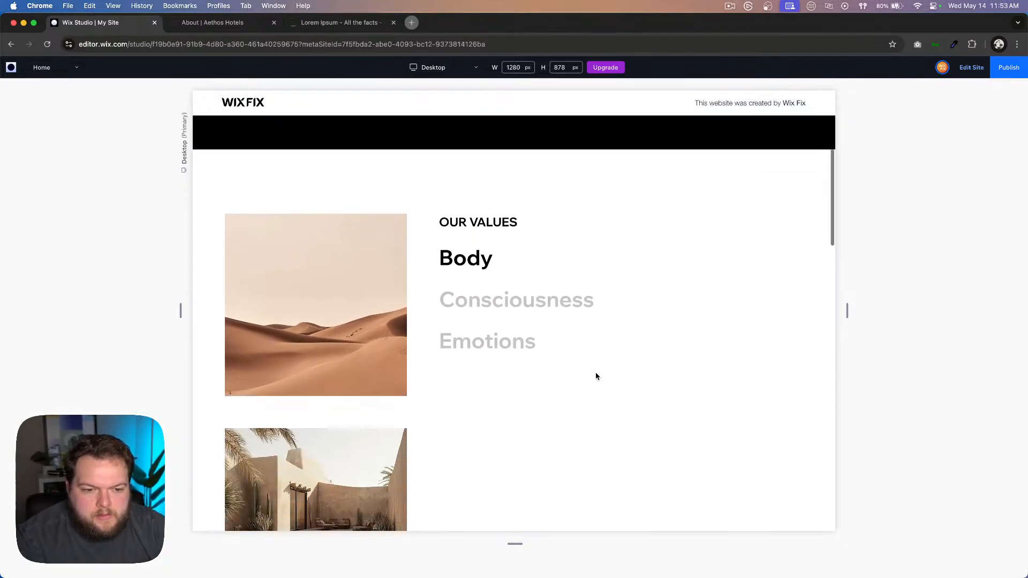
{"action": "scroll", "coordinate": [596, 376], "scroll_direction": "down", "scroll_amount": 8}
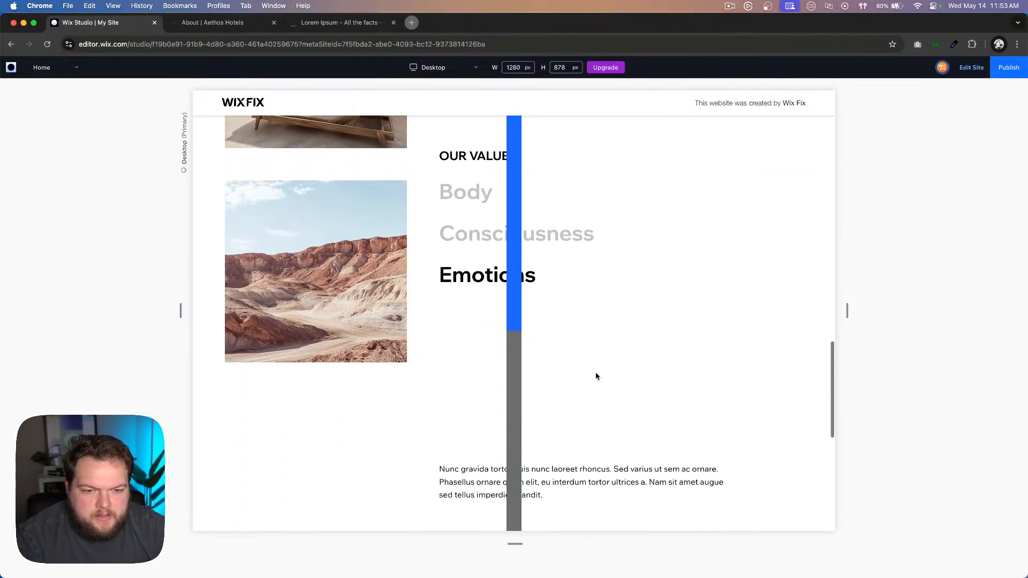
{"action": "scroll", "coordinate": [470, 364], "scroll_direction": "up", "scroll_amount": 6}
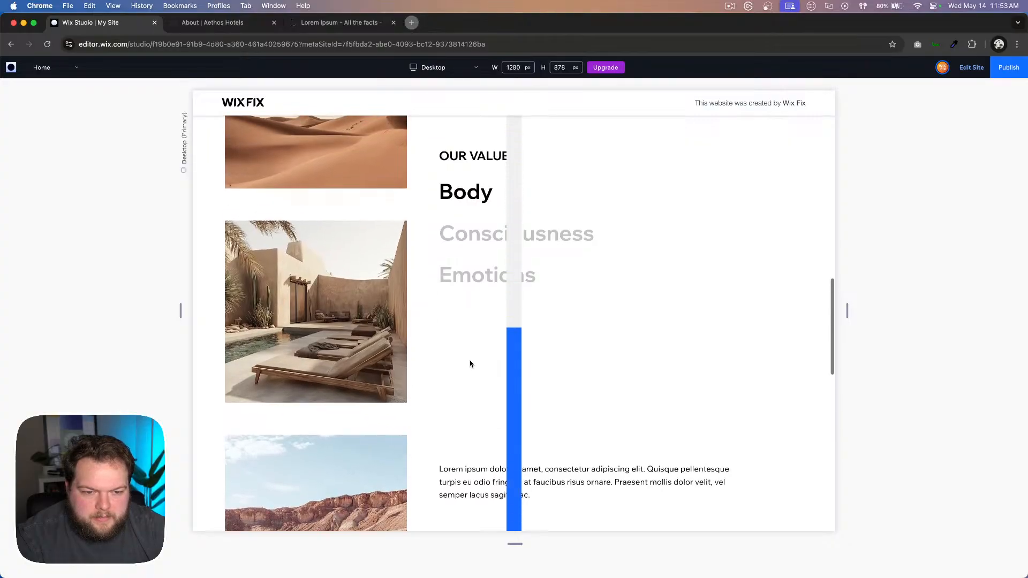
{"action": "scroll", "coordinate": [467, 301], "scroll_direction": "down", "scroll_amount": 8}
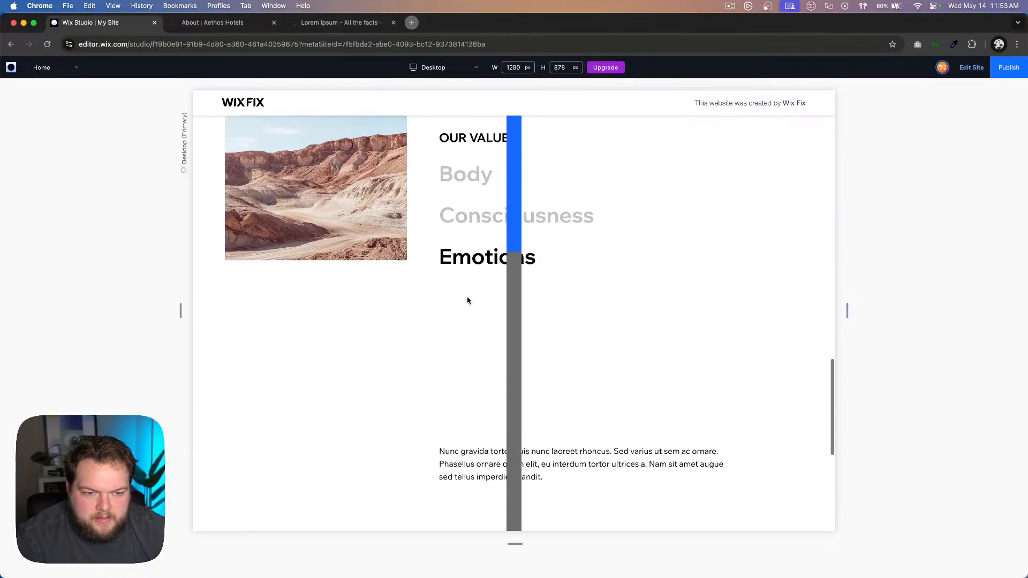
{"action": "scroll", "coordinate": [467, 300], "scroll_direction": "up", "scroll_amount": 4}
{"action": "scroll", "coordinate": [468, 300], "scroll_direction": "up", "scroll_amount": 10}
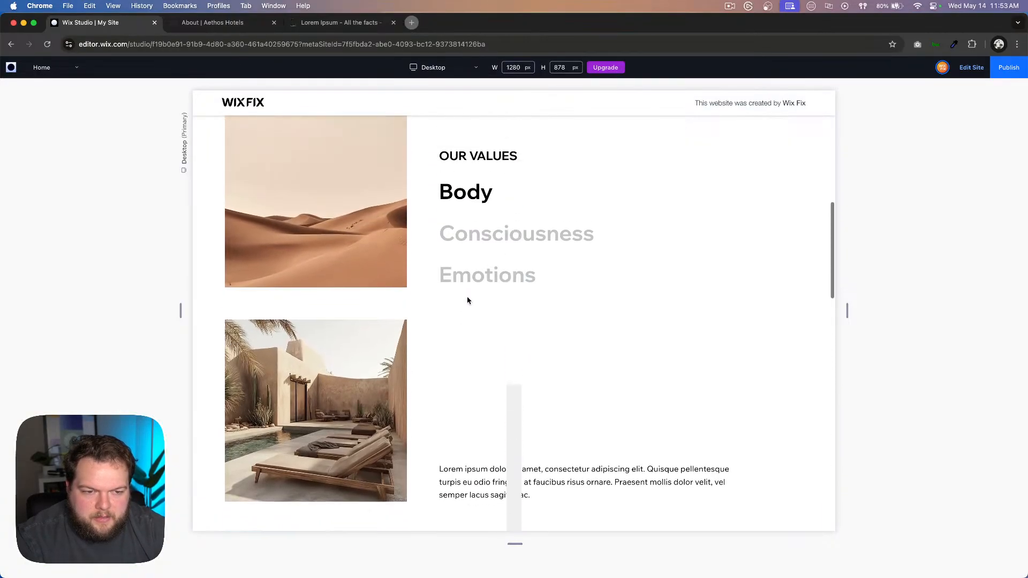
{"action": "scroll", "coordinate": [467, 300], "scroll_direction": "down", "scroll_amount": 6}
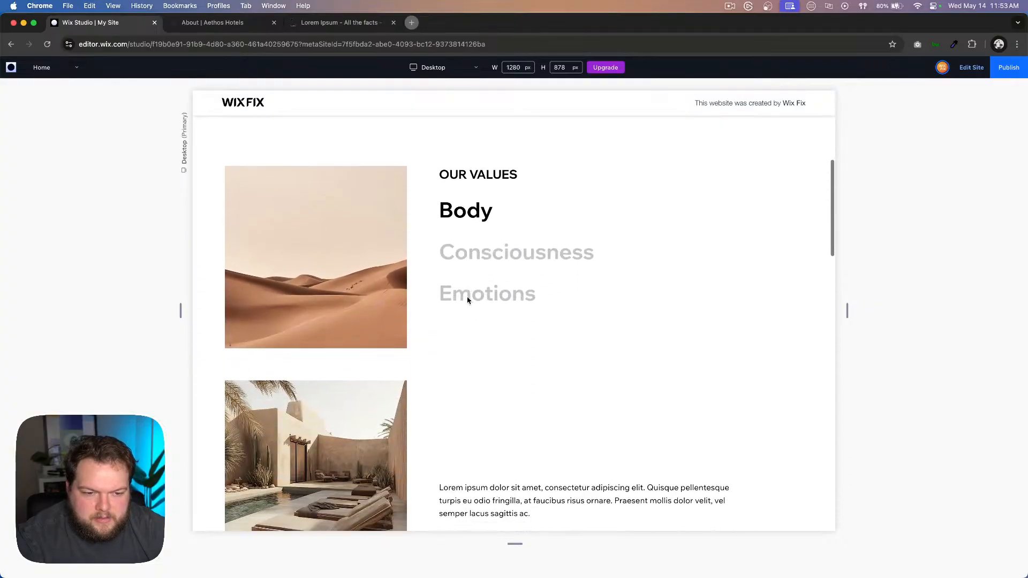
{"action": "scroll", "coordinate": [468, 300], "scroll_direction": "down", "scroll_amount": 2}
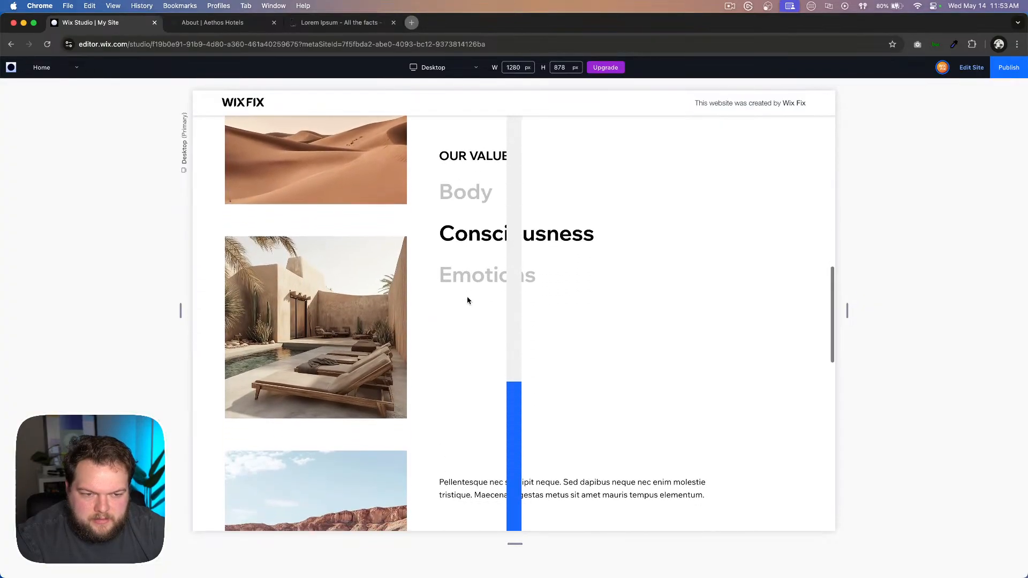
{"action": "scroll", "coordinate": [467, 301], "scroll_direction": "down", "scroll_amount": 4}
{"action": "scroll", "coordinate": [468, 301], "scroll_direction": "down", "scroll_amount": 5}
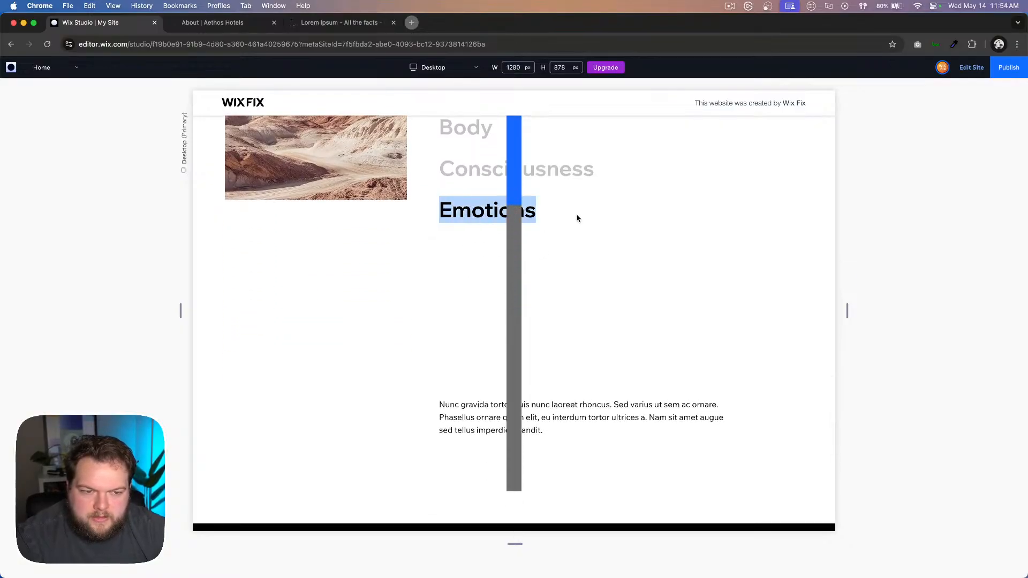
{"action": "scroll", "coordinate": [577, 218], "scroll_direction": "down", "scroll_amount": 4}
{"action": "scroll", "coordinate": [577, 218], "scroll_direction": "up", "scroll_amount": 6}
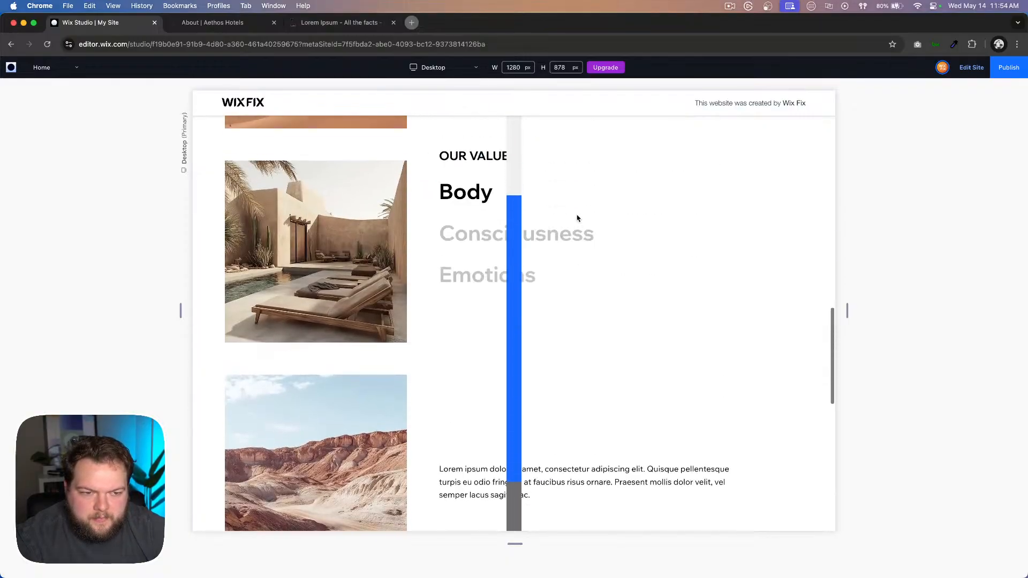
{"action": "scroll", "coordinate": [578, 218], "scroll_direction": "up", "scroll_amount": 3}
Step: Return to the editor and set the Scroll Container's bottom margin to 100 vh
{"action": "left_click", "coordinate": [967, 71]}
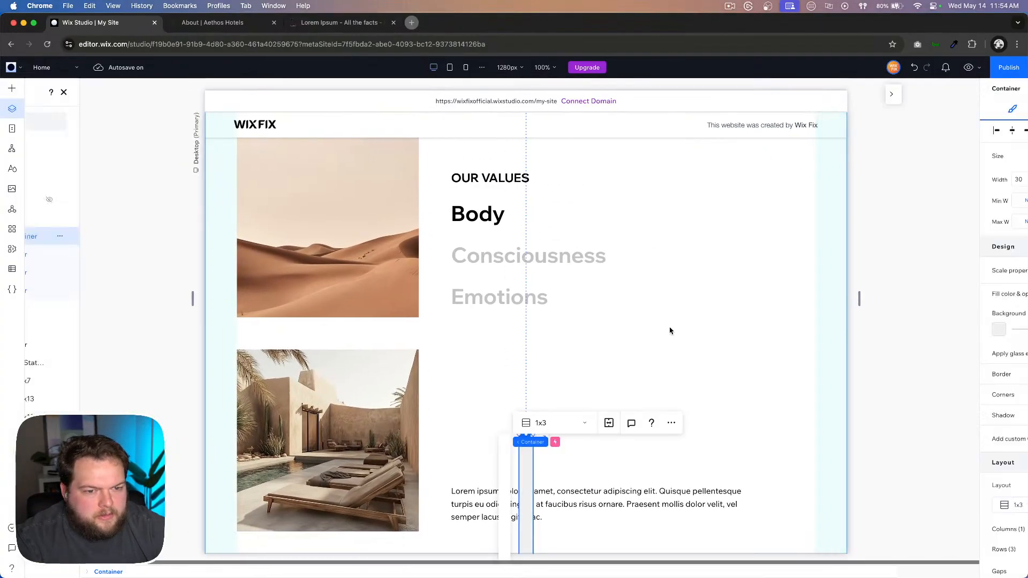
{"action": "scroll", "coordinate": [670, 329], "scroll_direction": "down", "scroll_amount": 10}
{"action": "left_click", "coordinate": [531, 310]}
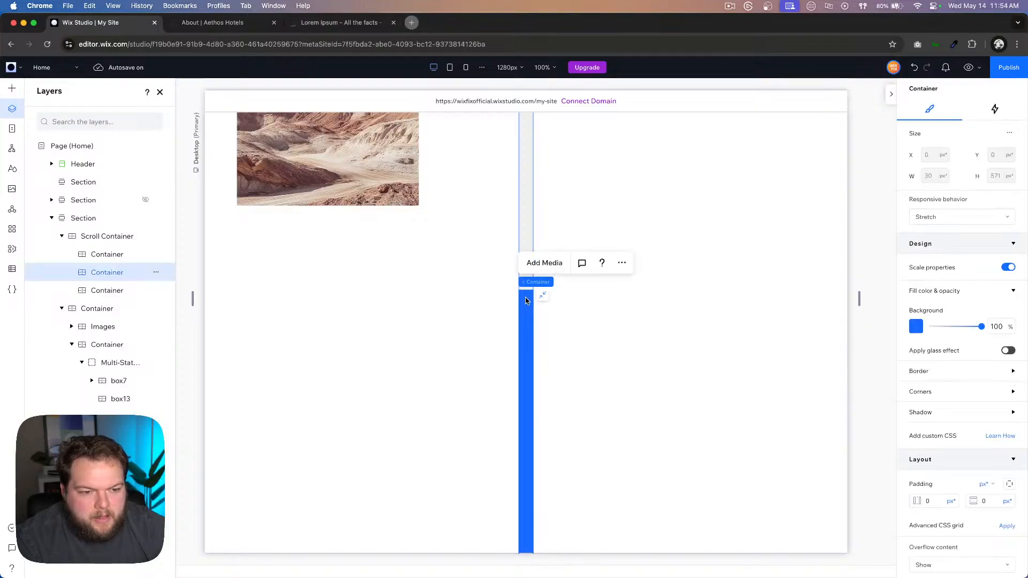
{"action": "left_click", "coordinate": [557, 282]}
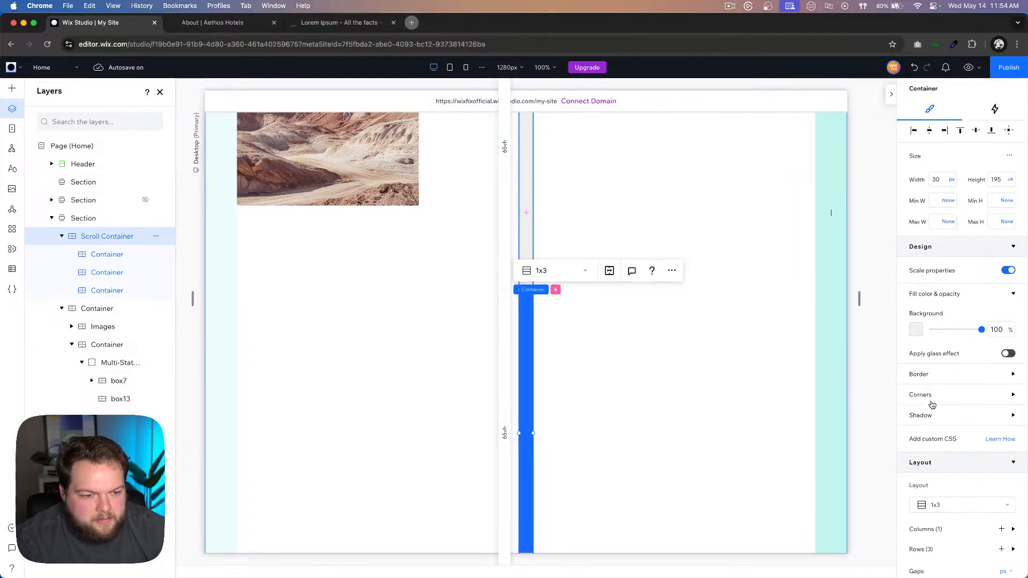
{"action": "scroll", "coordinate": [934, 407], "scroll_direction": "down", "scroll_amount": 8}
{"action": "scroll", "coordinate": [1003, 477], "scroll_direction": "down", "scroll_amount": 2}
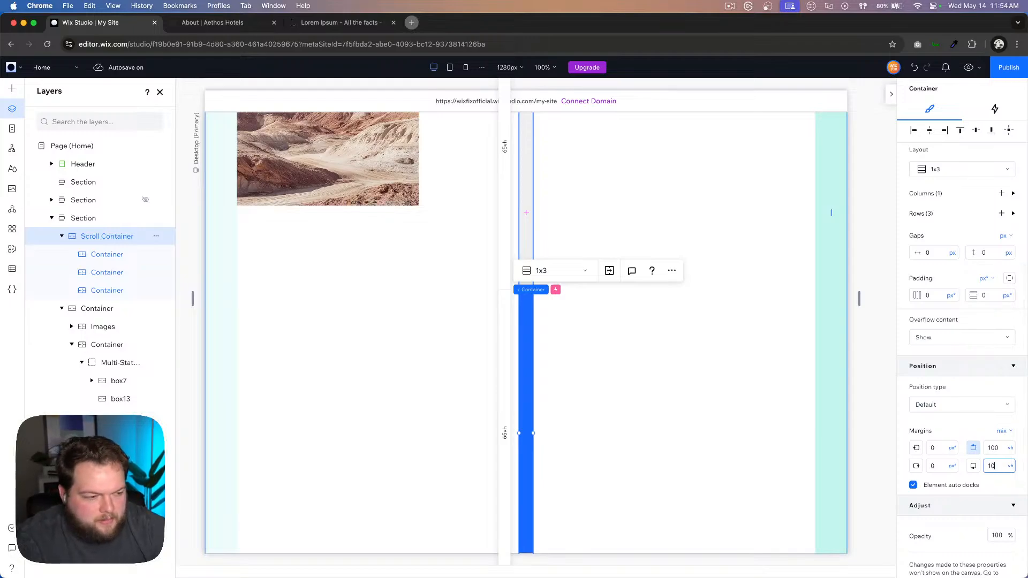
Step: Preview the page and scroll the values section back and forth to examine the image travel and section ending with the new bottom margin
{"action": "scroll", "coordinate": [677, 340], "scroll_direction": "down", "scroll_amount": 10}
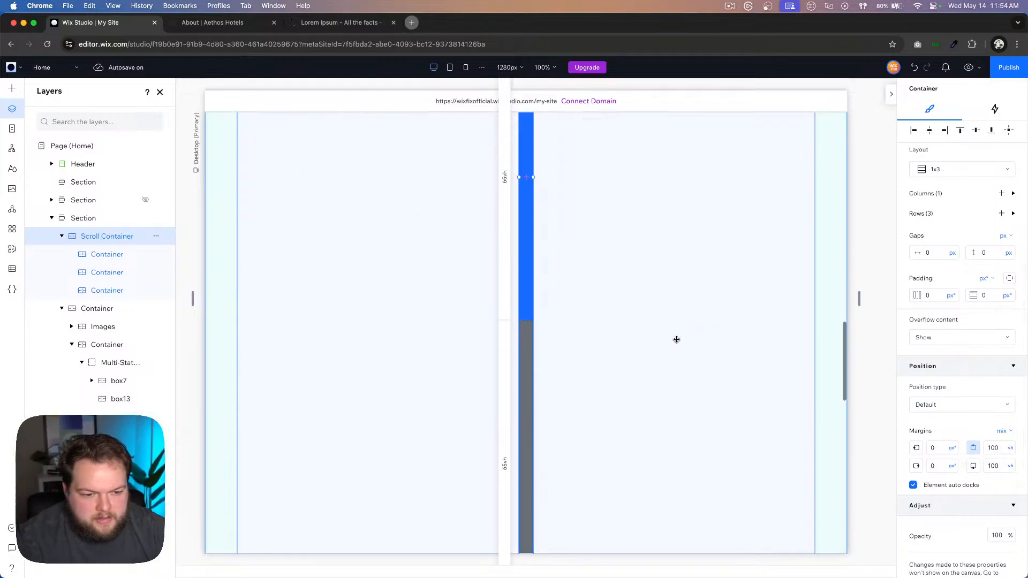
{"action": "scroll", "coordinate": [677, 339], "scroll_direction": "up", "scroll_amount": 10}
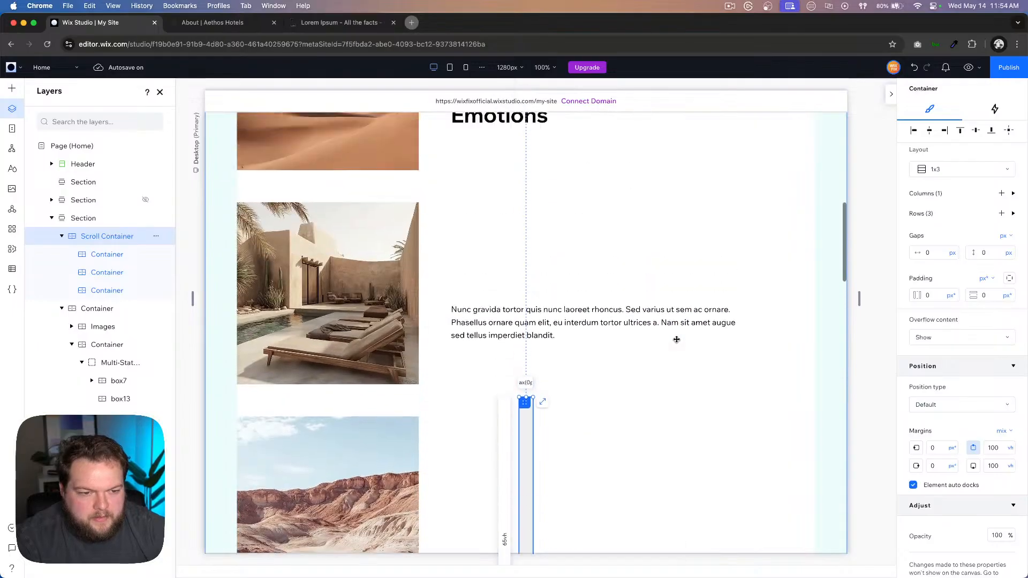
{"action": "left_click", "coordinate": [971, 66]}
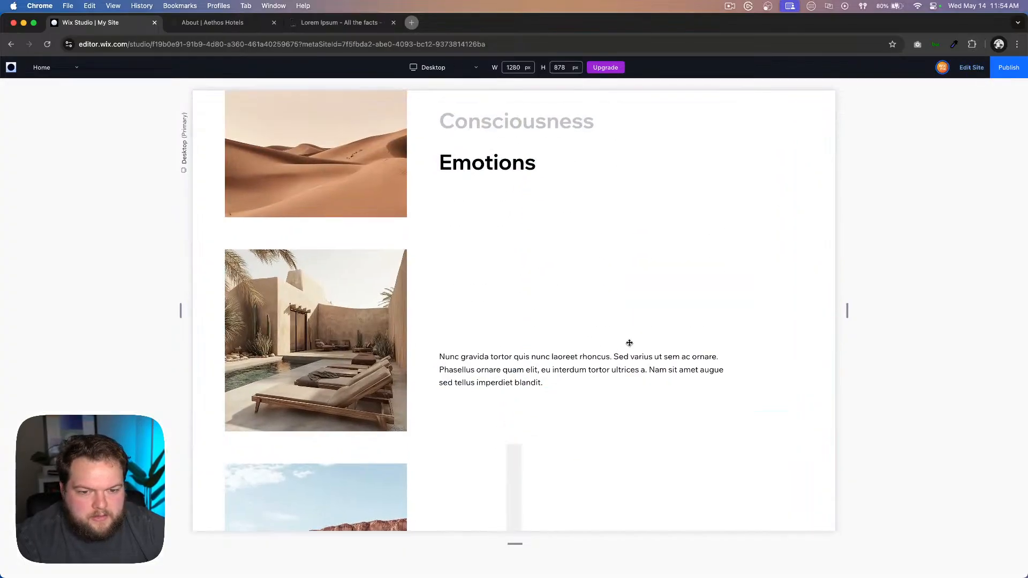
{"action": "scroll", "coordinate": [629, 343], "scroll_direction": "up", "scroll_amount": 5}
{"action": "scroll", "coordinate": [629, 344], "scroll_direction": "down", "scroll_amount": 3}
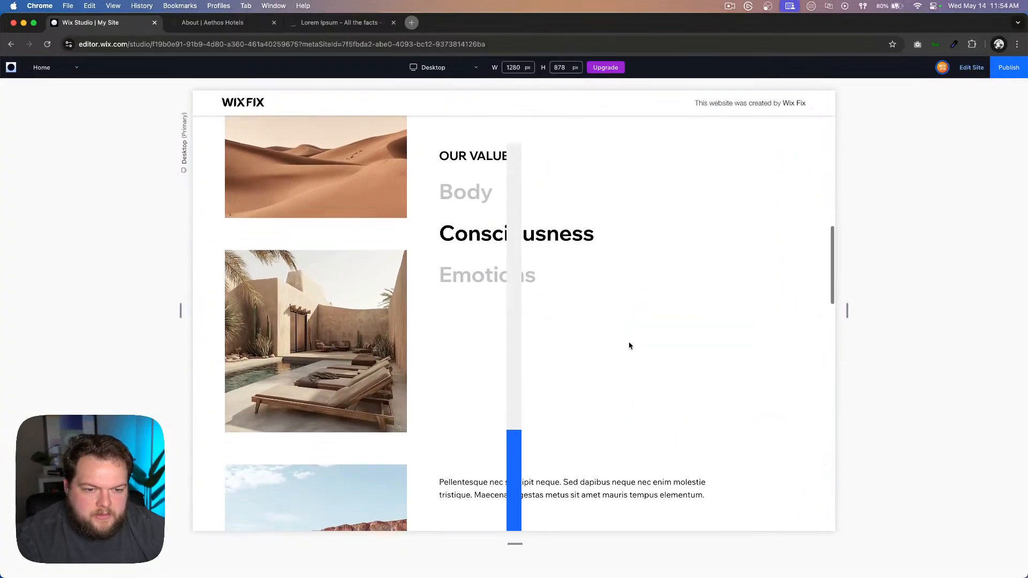
{"action": "scroll", "coordinate": [629, 346], "scroll_direction": "down", "scroll_amount": 7}
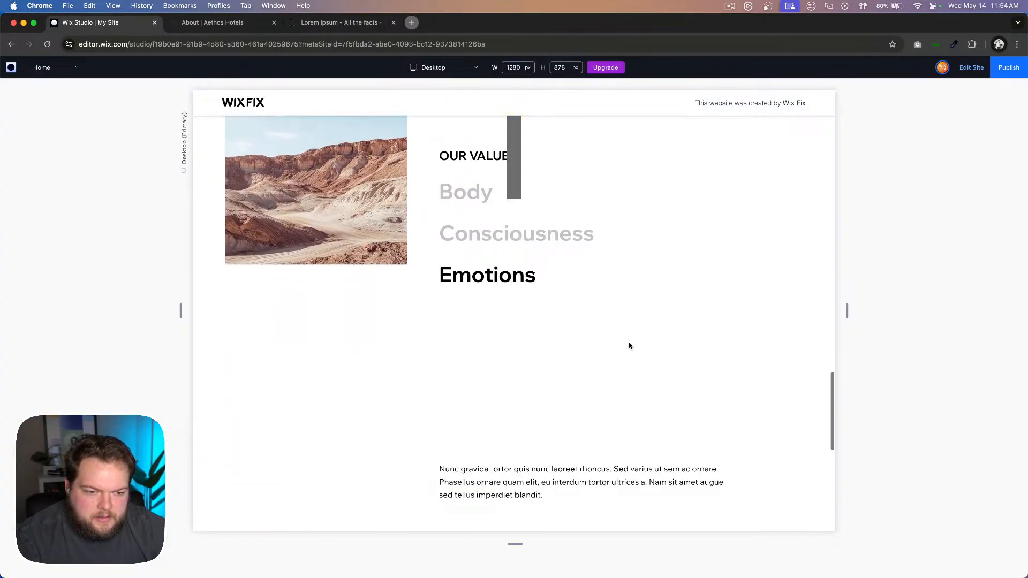
{"action": "scroll", "coordinate": [629, 346], "scroll_direction": "down", "scroll_amount": 10}
{"action": "scroll", "coordinate": [629, 345], "scroll_direction": "up", "scroll_amount": 5}
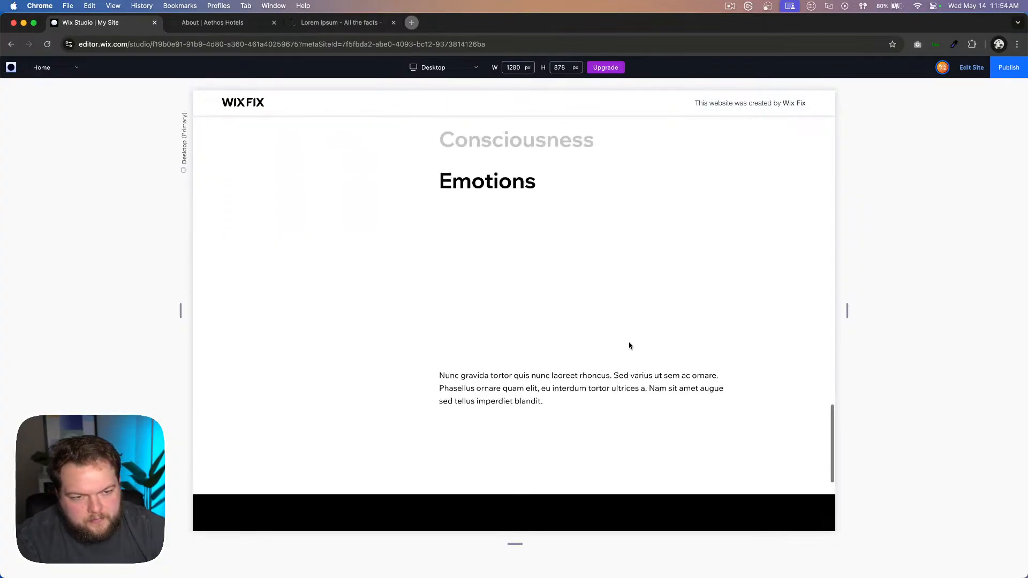
{"action": "scroll", "coordinate": [629, 346], "scroll_direction": "up", "scroll_amount": 10}
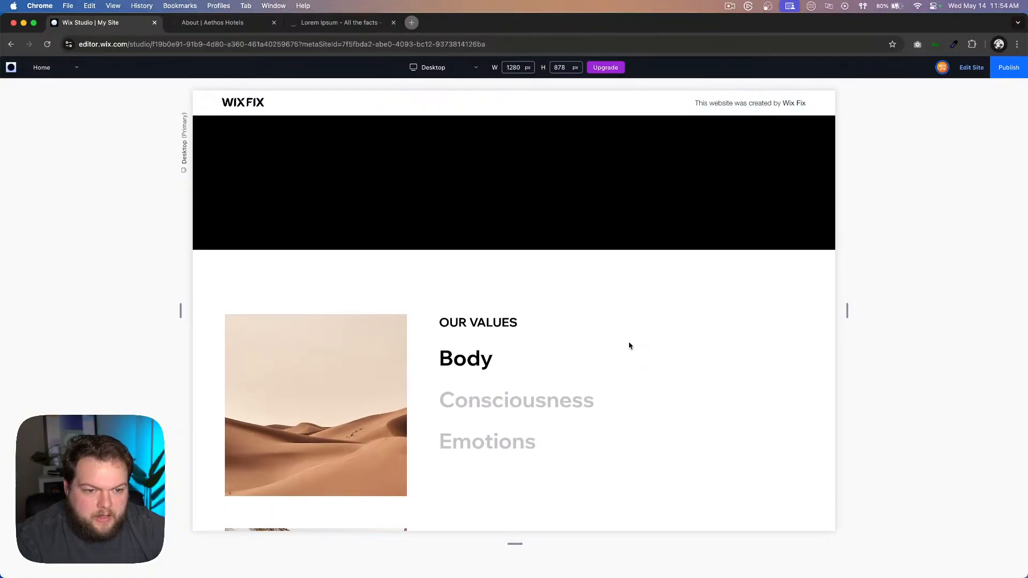
{"action": "scroll", "coordinate": [629, 345], "scroll_direction": "up", "scroll_amount": 3}
{"action": "scroll", "coordinate": [629, 346], "scroll_direction": "down", "scroll_amount": 6}
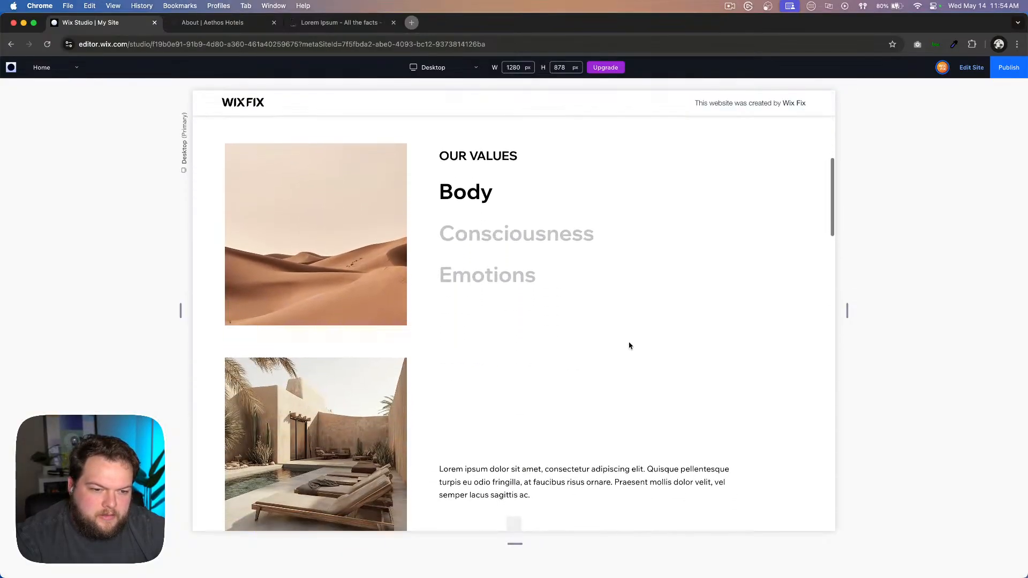
{"action": "scroll", "coordinate": [629, 345], "scroll_direction": "down", "scroll_amount": 5}
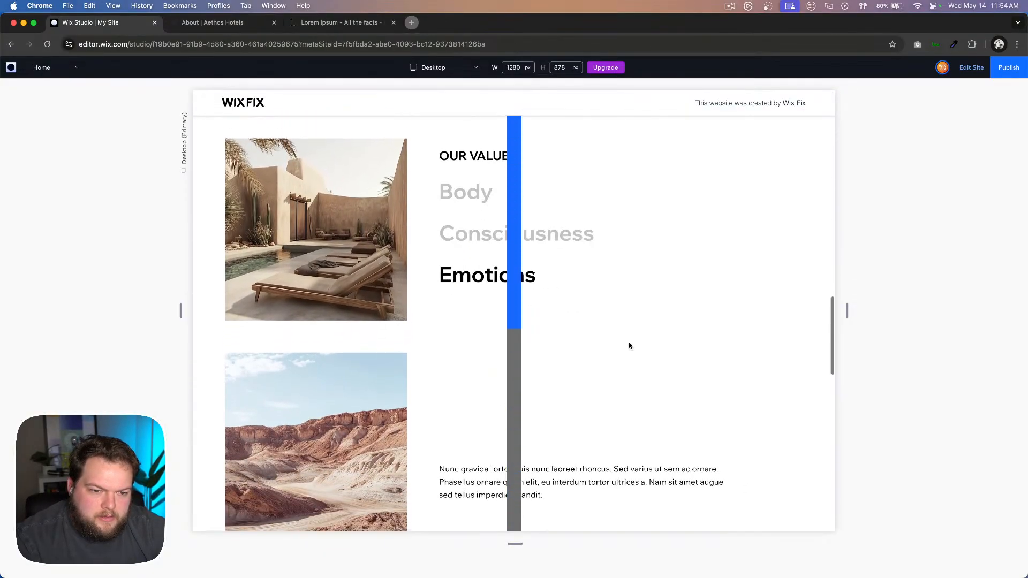
{"action": "scroll", "coordinate": [629, 345], "scroll_direction": "down", "scroll_amount": 5}
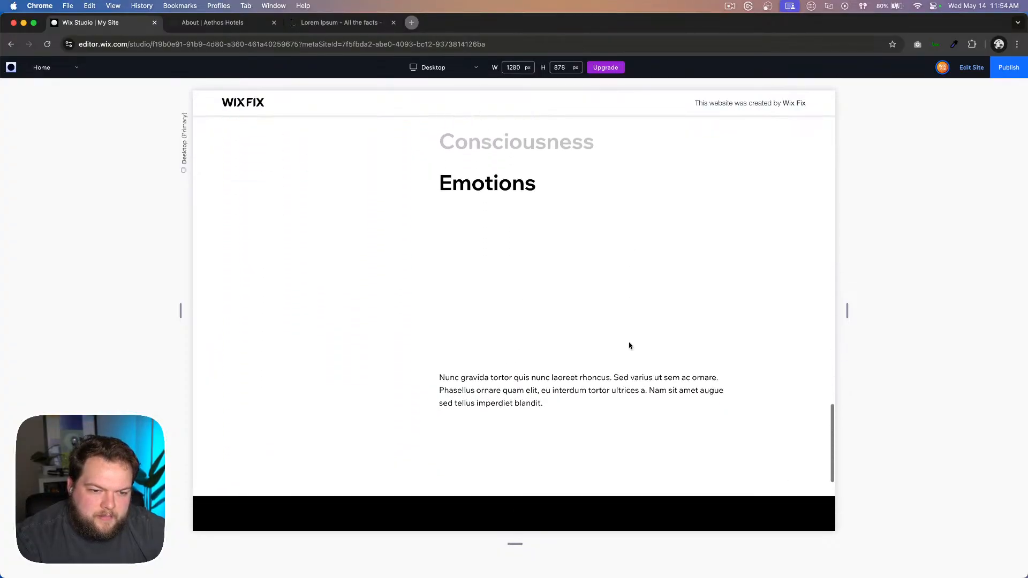
{"action": "scroll", "coordinate": [629, 345], "scroll_direction": "up", "scroll_amount": 6}
{"action": "scroll", "coordinate": [629, 345], "scroll_direction": "down", "scroll_amount": 3}
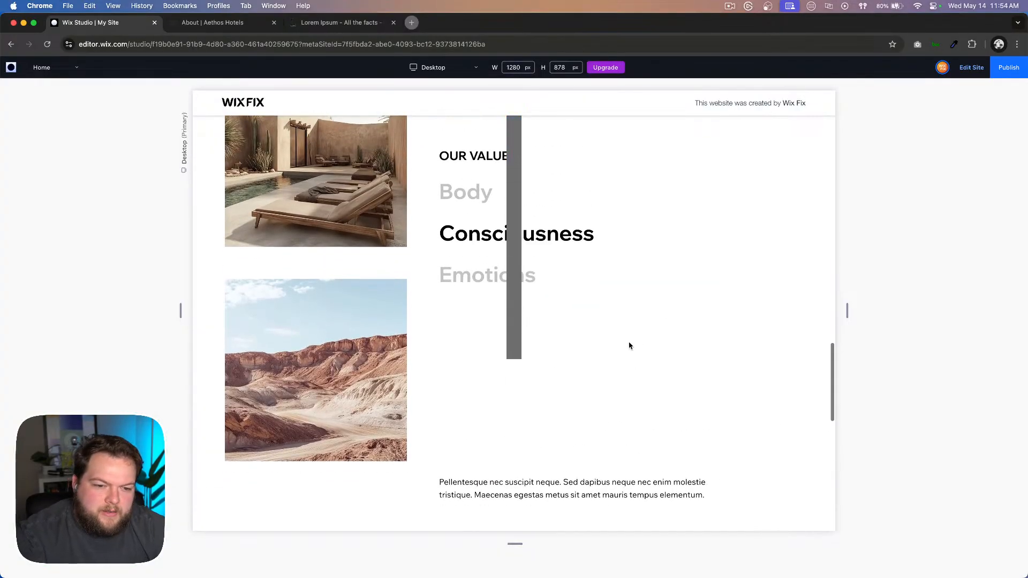
{"action": "scroll", "coordinate": [629, 345], "scroll_direction": "down", "scroll_amount": 1}
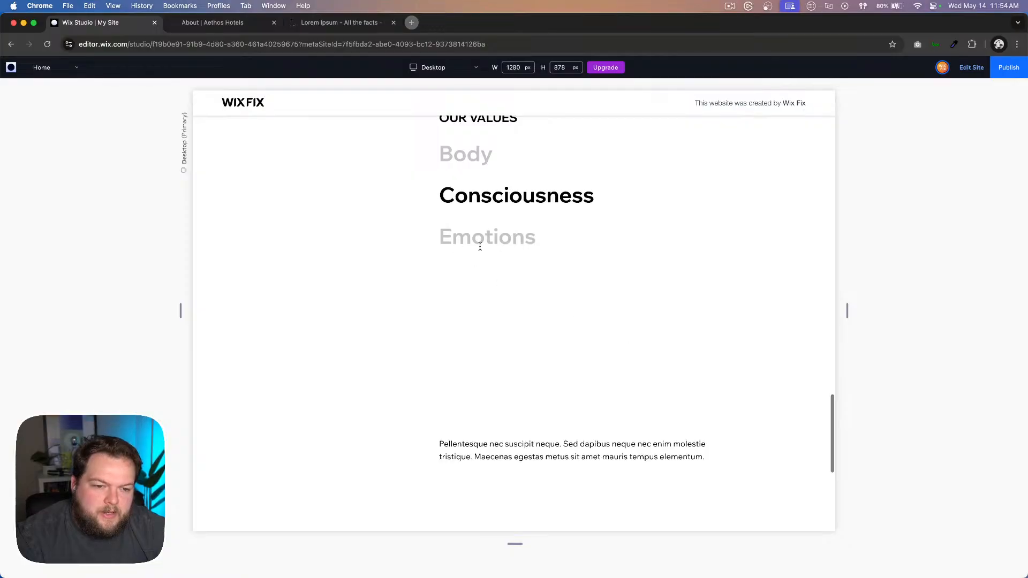
{"action": "scroll", "coordinate": [459, 235], "scroll_direction": "up", "scroll_amount": 1}
{"action": "scroll", "coordinate": [459, 236], "scroll_direction": "down", "scroll_amount": 6}
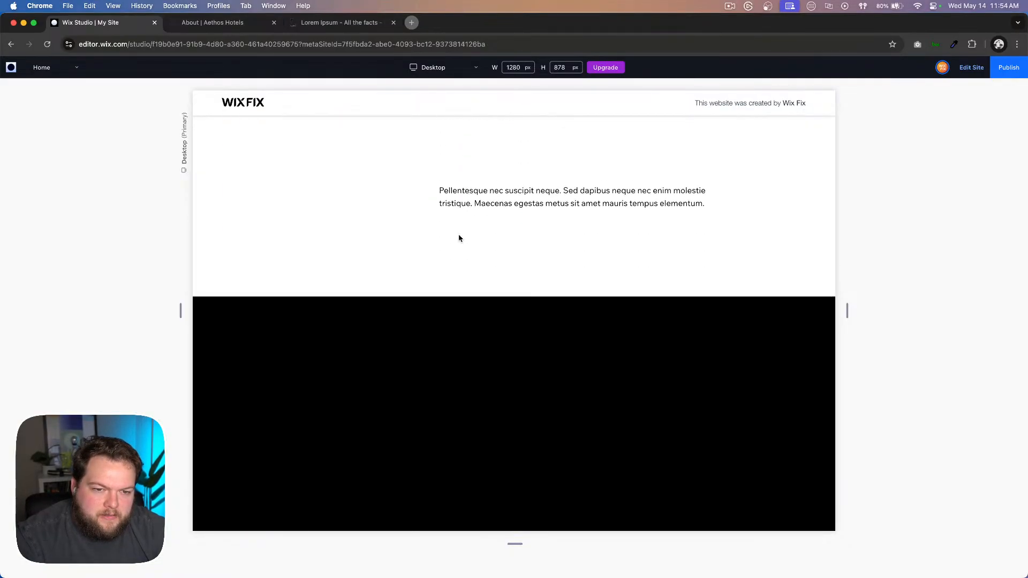
{"action": "scroll", "coordinate": [460, 239], "scroll_direction": "up", "scroll_amount": 6}
{"action": "scroll", "coordinate": [459, 237], "scroll_direction": "up", "scroll_amount": 8}
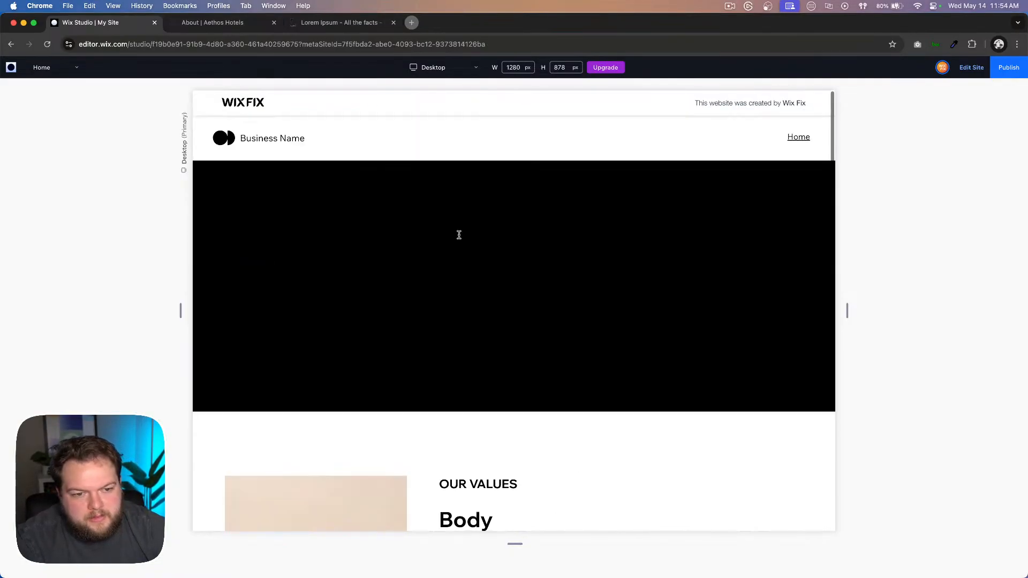
{"action": "scroll", "coordinate": [459, 236], "scroll_direction": "down", "scroll_amount": 7}
{"action": "scroll", "coordinate": [459, 235], "scroll_direction": "down", "scroll_amount": 5}
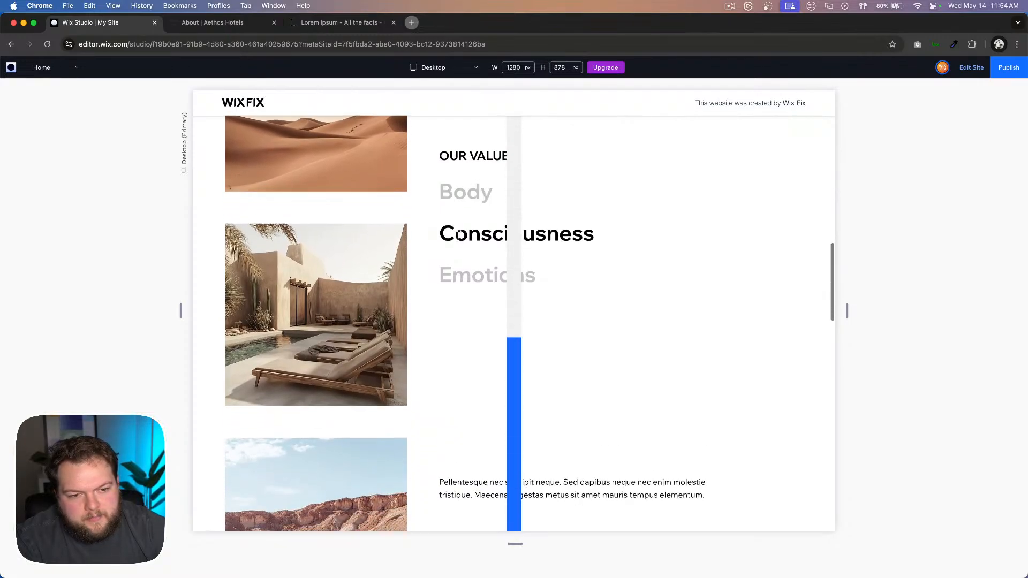
{"action": "scroll", "coordinate": [459, 236], "scroll_direction": "down", "scroll_amount": 8}
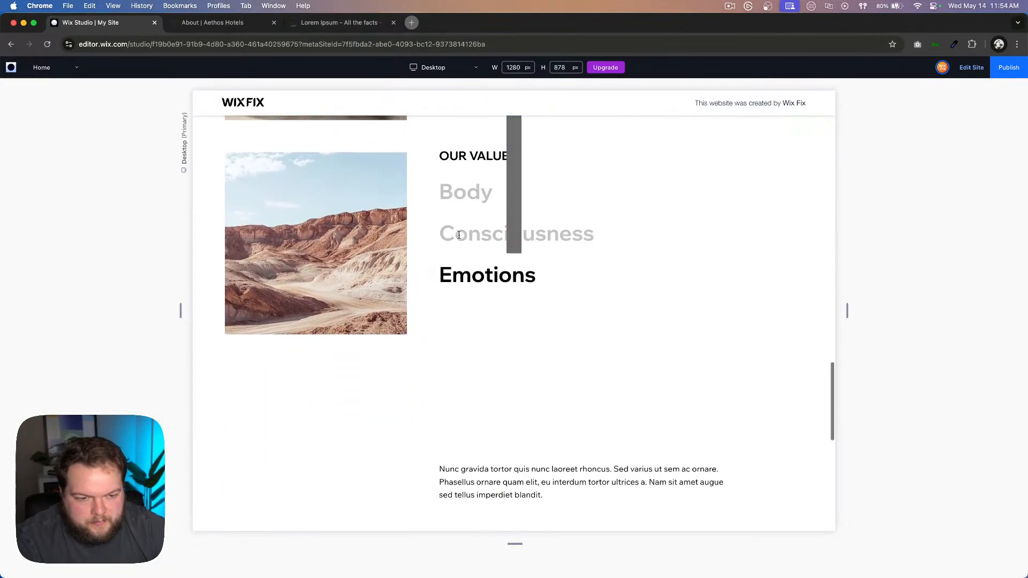
Step: Switch to the Aethos Hotels About page and scroll its values section both ways to examine how the text states change with the images
{"action": "scroll", "coordinate": [459, 236], "scroll_direction": "up", "scroll_amount": 12}
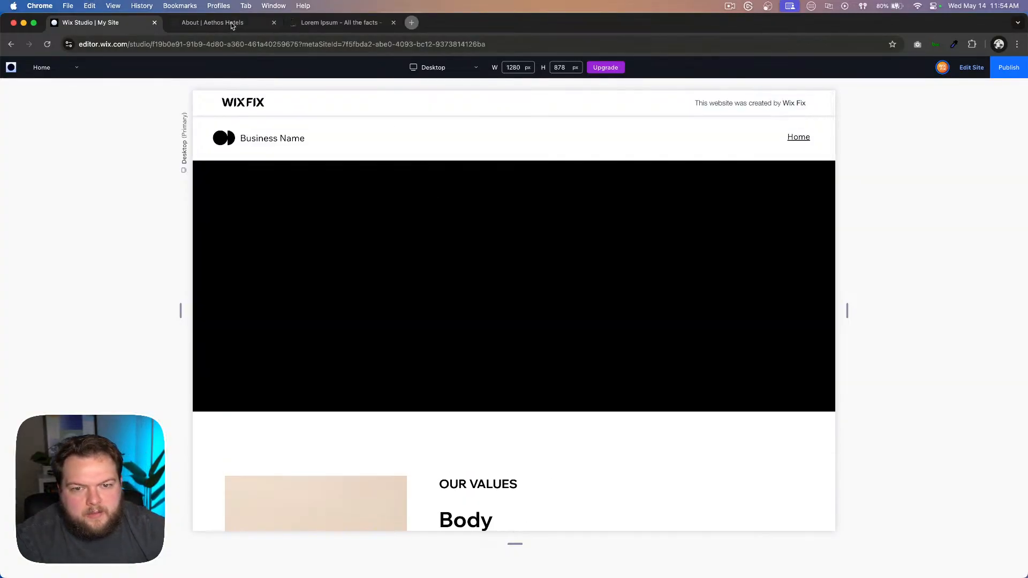
{"action": "left_click", "coordinate": [232, 23]}
{"action": "scroll", "coordinate": [337, 324], "scroll_direction": "down", "scroll_amount": 5}
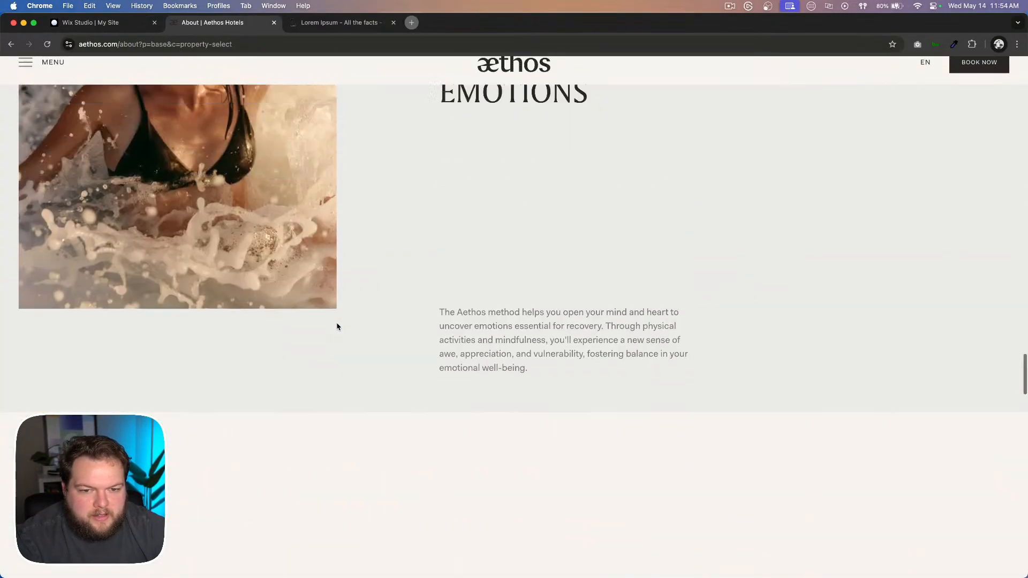
{"action": "scroll", "coordinate": [338, 325], "scroll_direction": "up", "scroll_amount": 4}
{"action": "scroll", "coordinate": [337, 324], "scroll_direction": "down", "scroll_amount": 3}
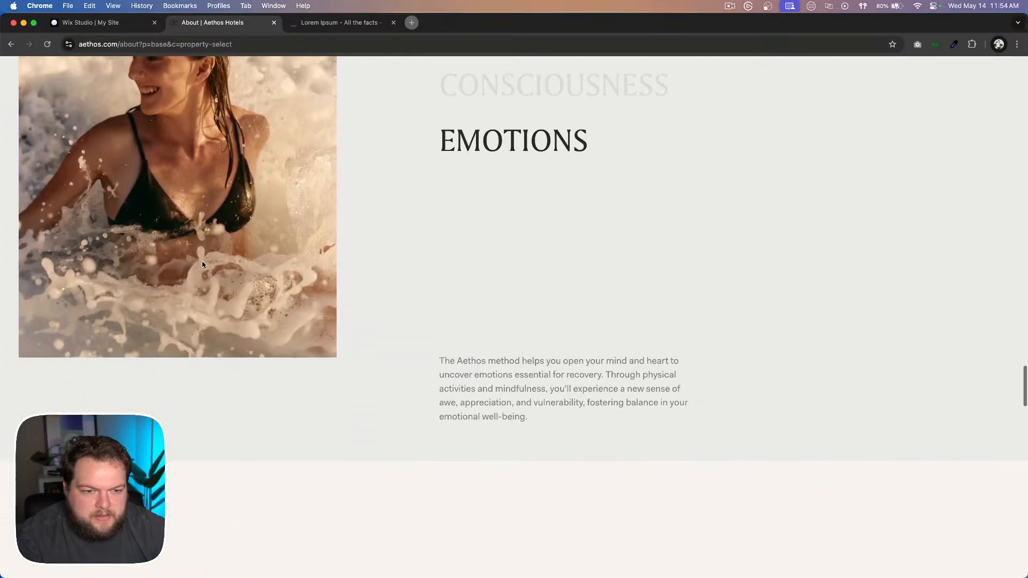
{"action": "scroll", "coordinate": [202, 264], "scroll_direction": "down", "scroll_amount": 4}
{"action": "scroll", "coordinate": [202, 265], "scroll_direction": "up", "scroll_amount": 6}
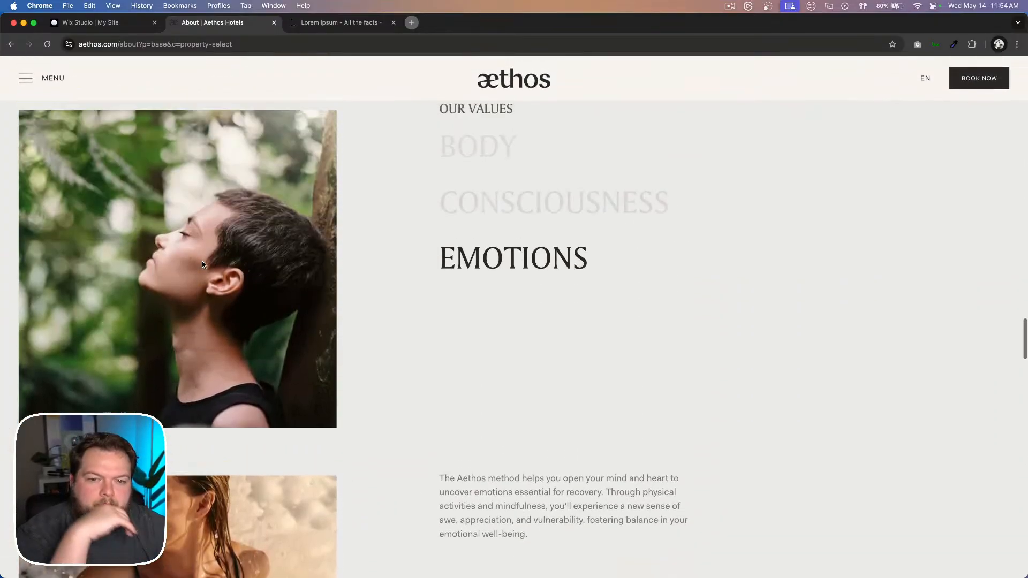
{"action": "scroll", "coordinate": [203, 265], "scroll_direction": "up", "scroll_amount": 5}
{"action": "scroll", "coordinate": [202, 265], "scroll_direction": "down", "scroll_amount": 3}
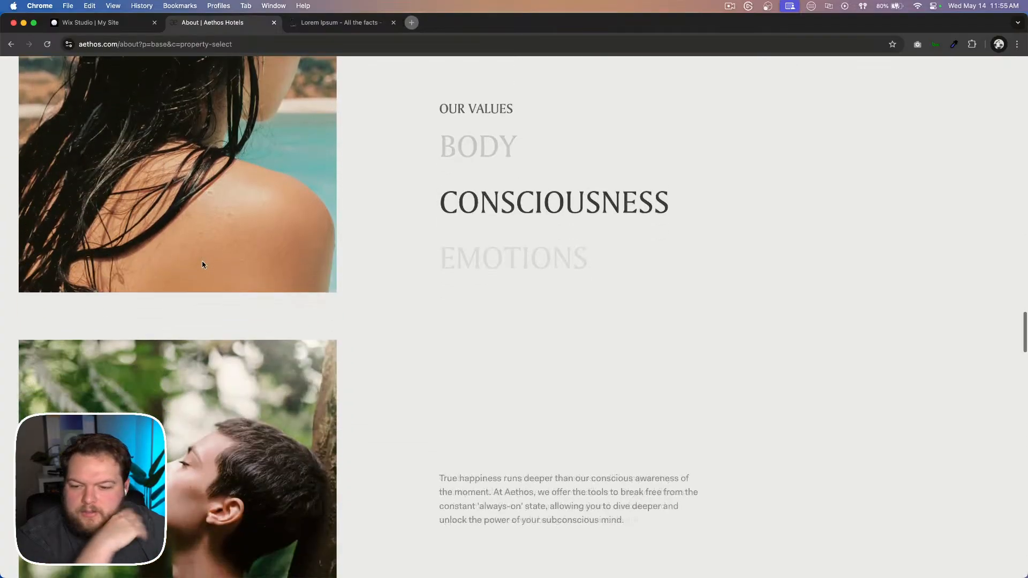
{"action": "scroll", "coordinate": [202, 264], "scroll_direction": "down", "scroll_amount": 2}
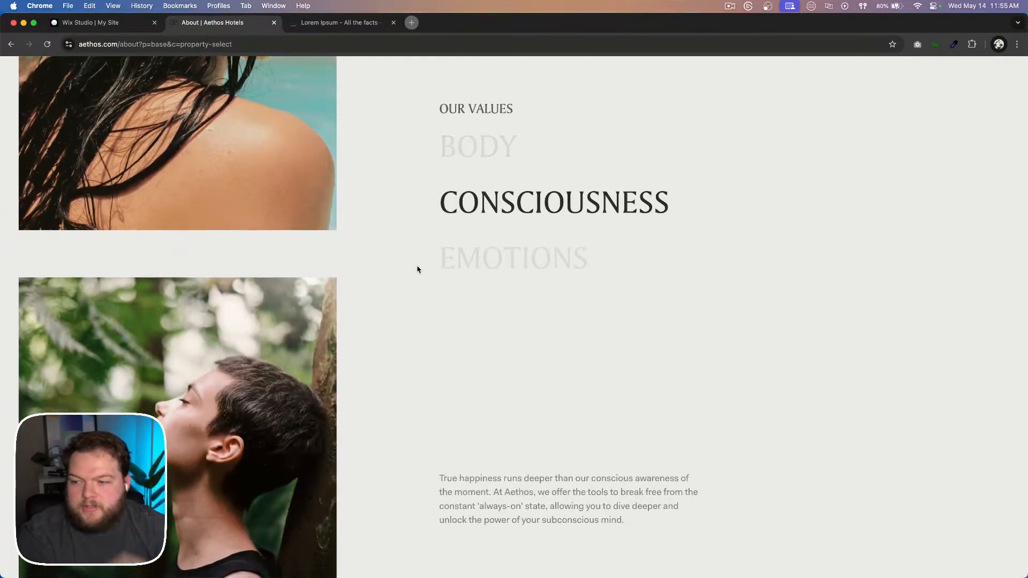
{"action": "scroll", "coordinate": [461, 179], "scroll_direction": "down", "scroll_amount": 5}
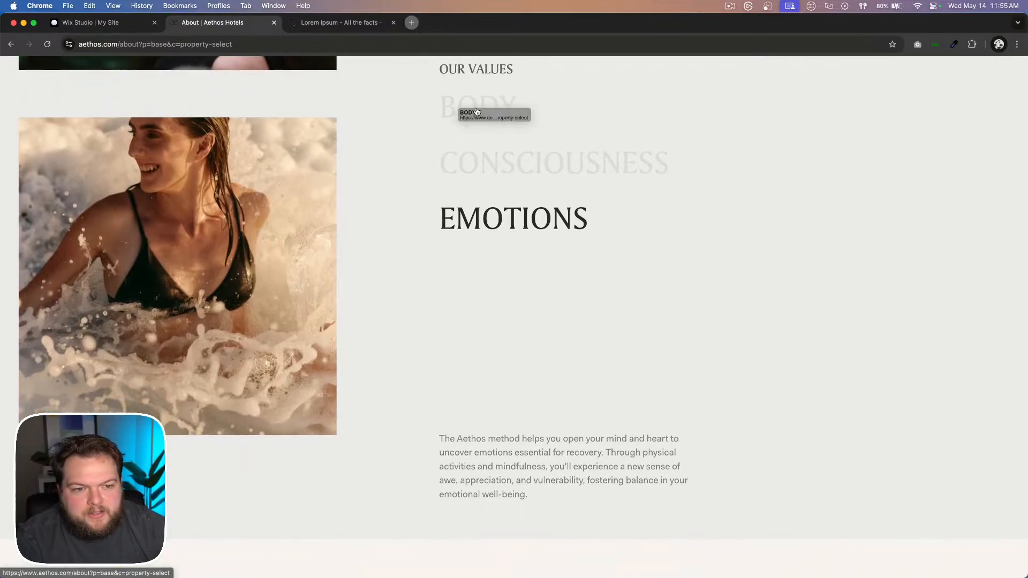
{"action": "scroll", "coordinate": [625, 197], "scroll_direction": "up", "scroll_amount": 5}
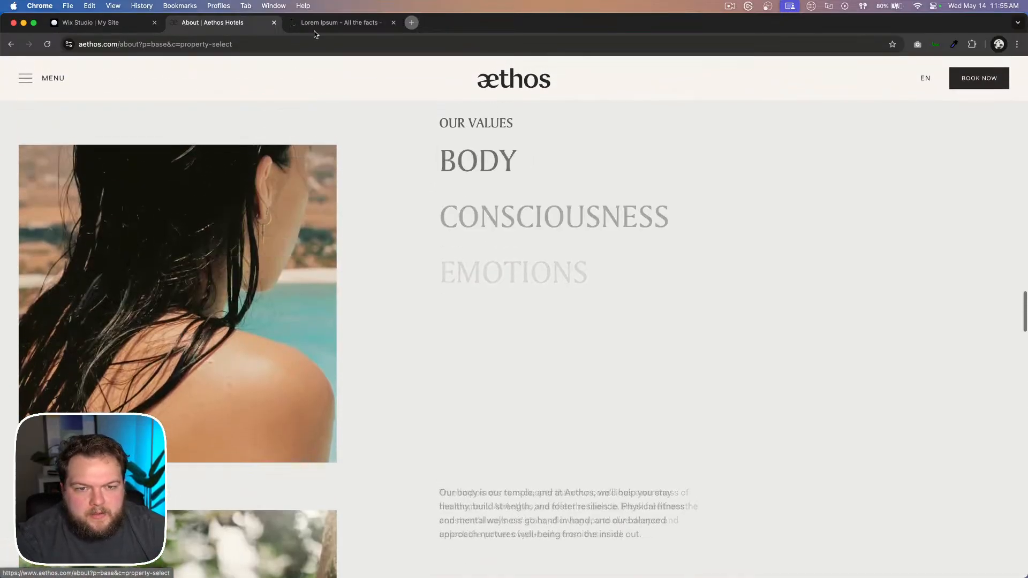
Step: Return to the Wix Studio preview and scroll the values section repeatedly to compare its state switching and image travel with the Aethos reference
{"action": "left_click", "coordinate": [319, 27]}
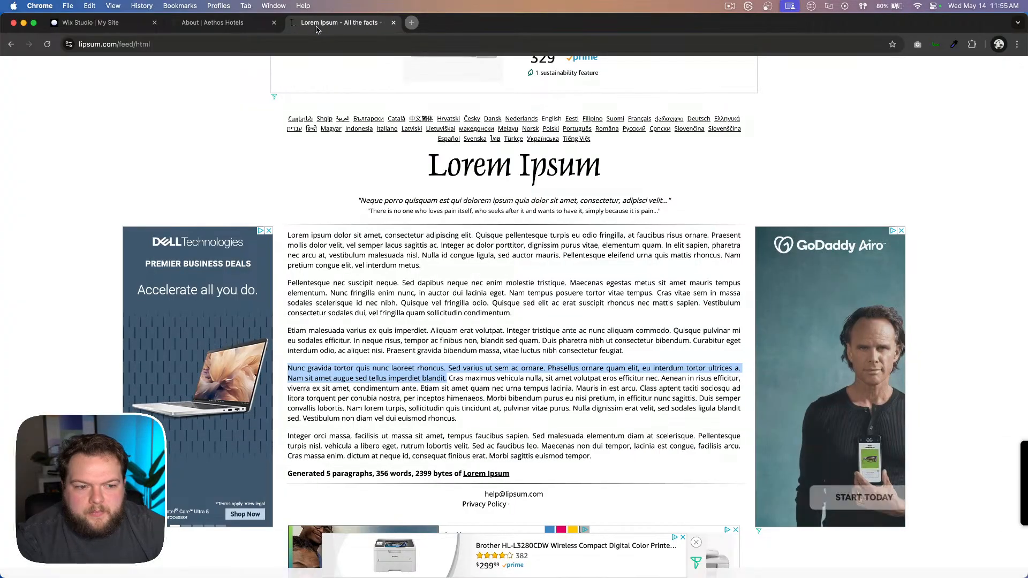
{"action": "left_click", "coordinate": [75, 20]}
{"action": "scroll", "coordinate": [717, 264], "scroll_direction": "down", "scroll_amount": 6}
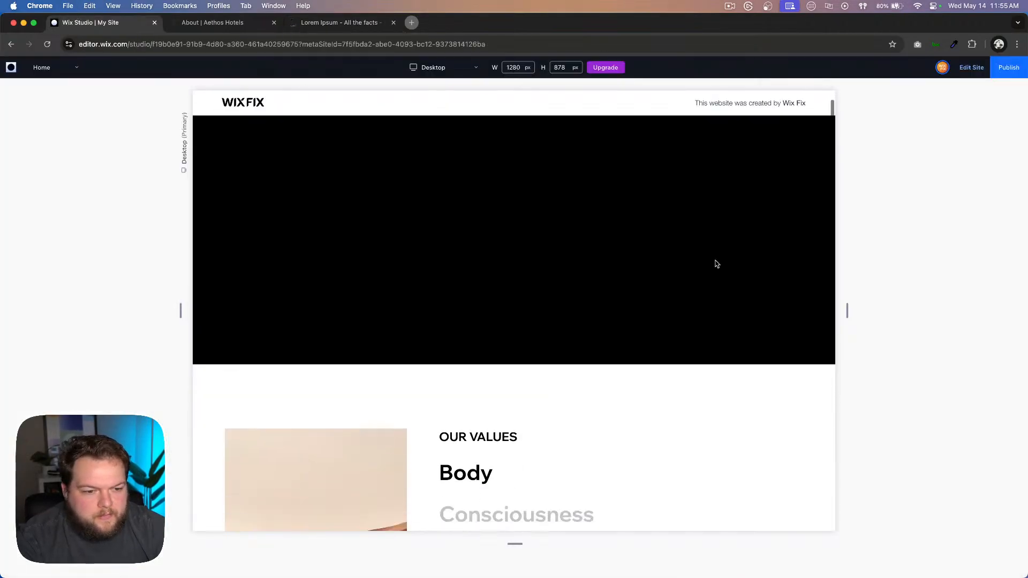
{"action": "scroll", "coordinate": [717, 264], "scroll_direction": "down", "scroll_amount": 3}
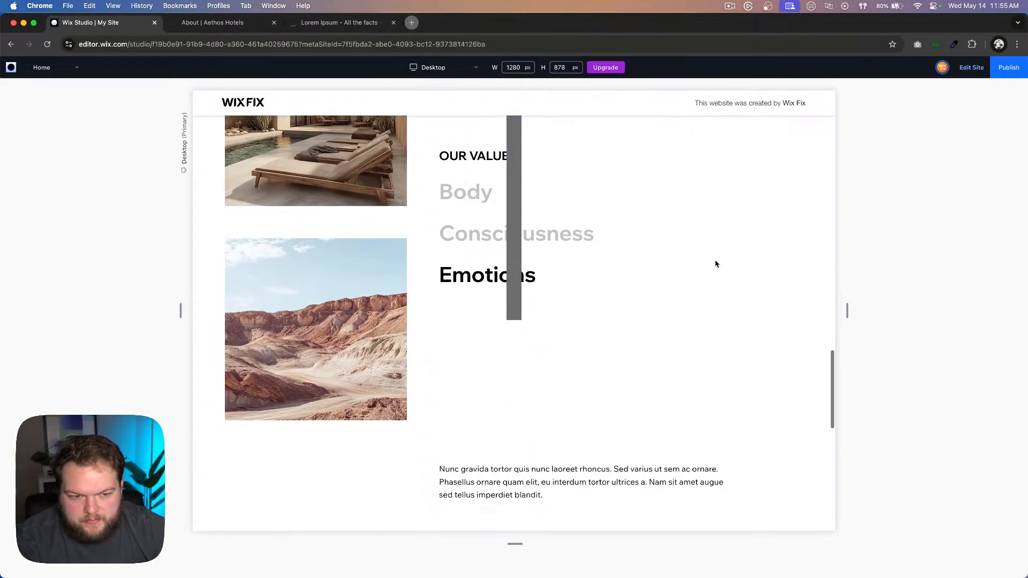
{"action": "scroll", "coordinate": [717, 264], "scroll_direction": "down", "scroll_amount": 5}
{"action": "scroll", "coordinate": [716, 264], "scroll_direction": "up", "scroll_amount": 7}
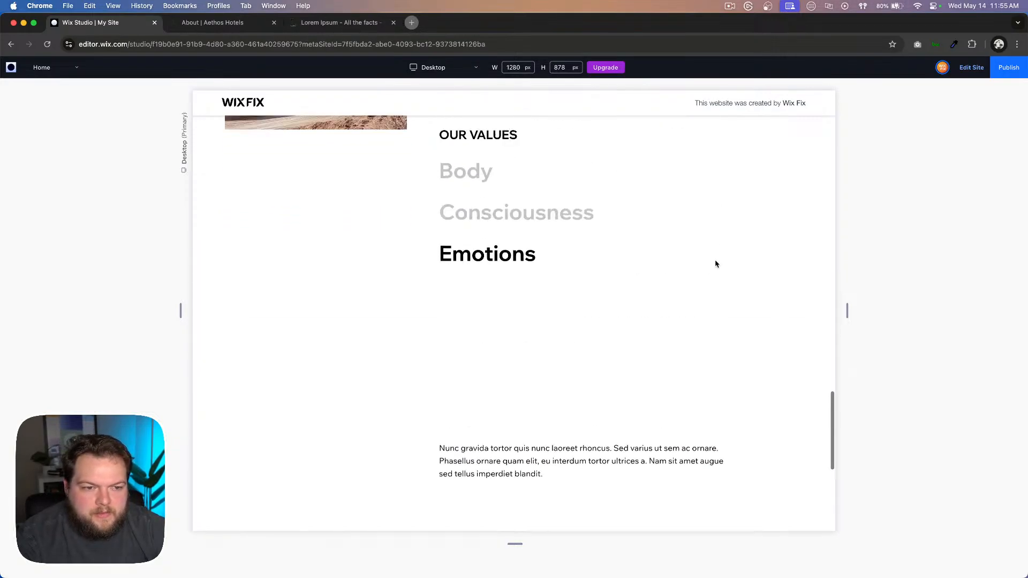
{"action": "scroll", "coordinate": [716, 264], "scroll_direction": "up", "scroll_amount": 8}
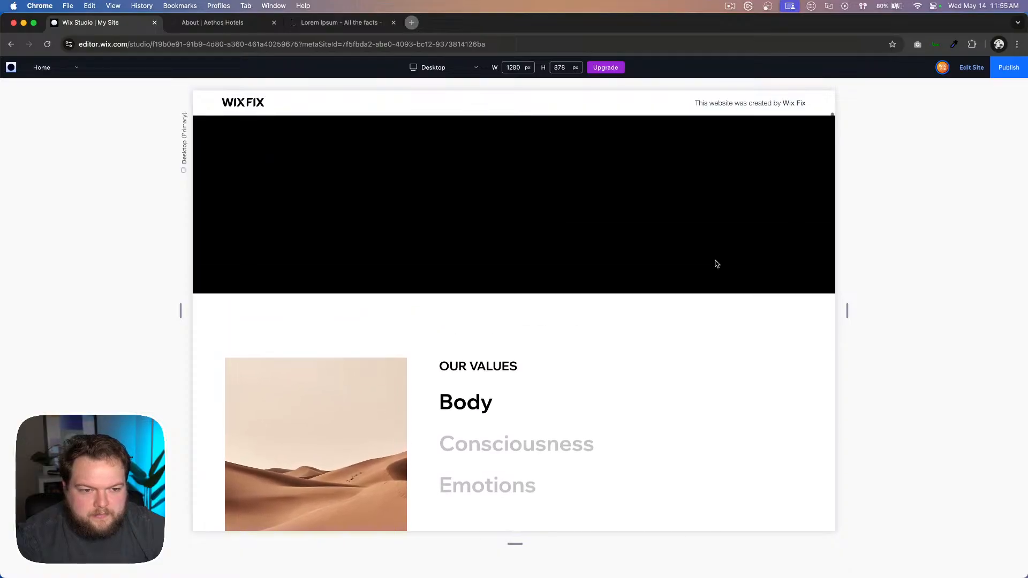
{"action": "scroll", "coordinate": [716, 264], "scroll_direction": "down", "scroll_amount": 8}
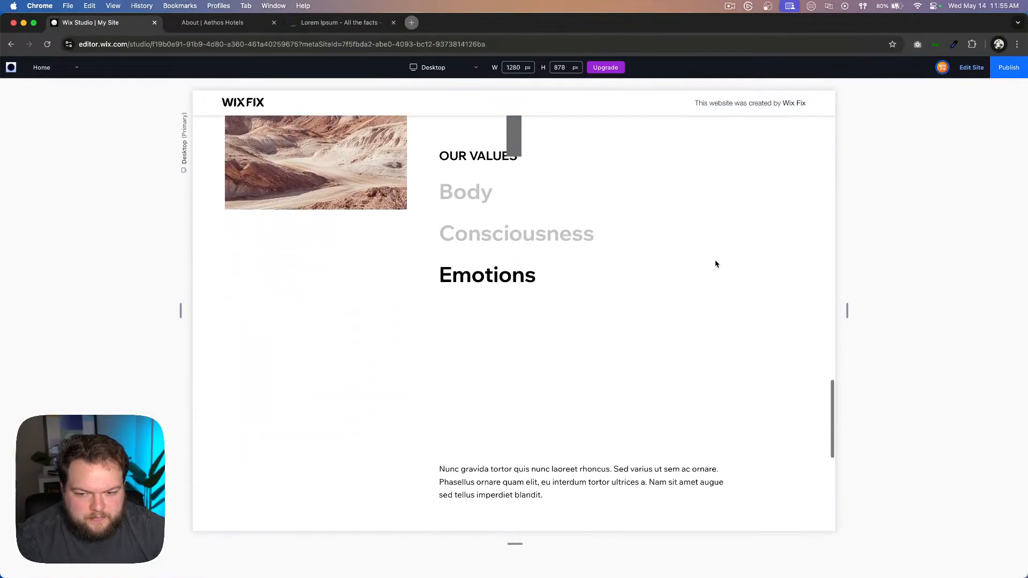
{"action": "scroll", "coordinate": [716, 263], "scroll_direction": "down", "scroll_amount": 3}
{"action": "scroll", "coordinate": [717, 264], "scroll_direction": "up", "scroll_amount": 7}
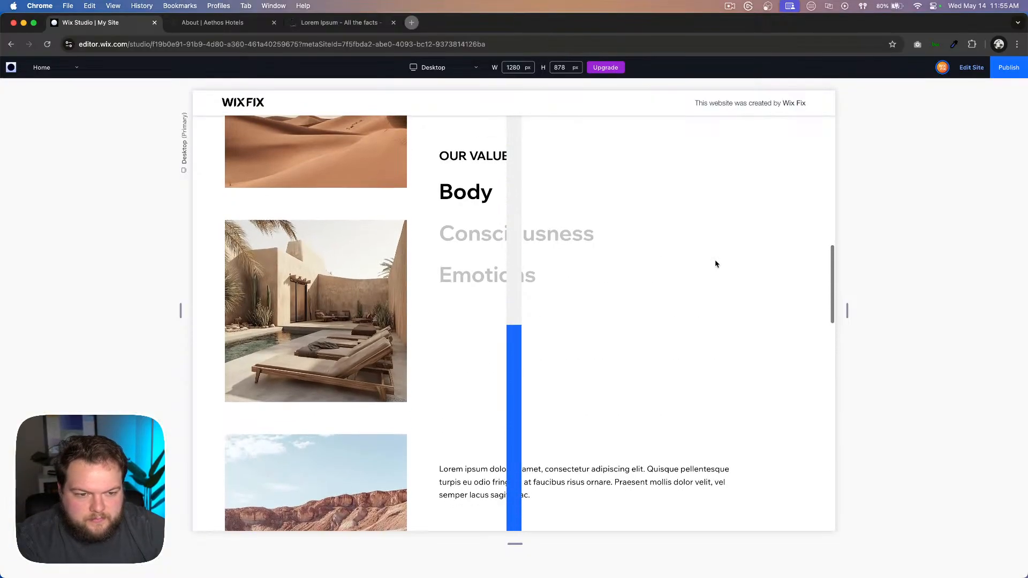
{"action": "scroll", "coordinate": [716, 264], "scroll_direction": "up", "scroll_amount": 6}
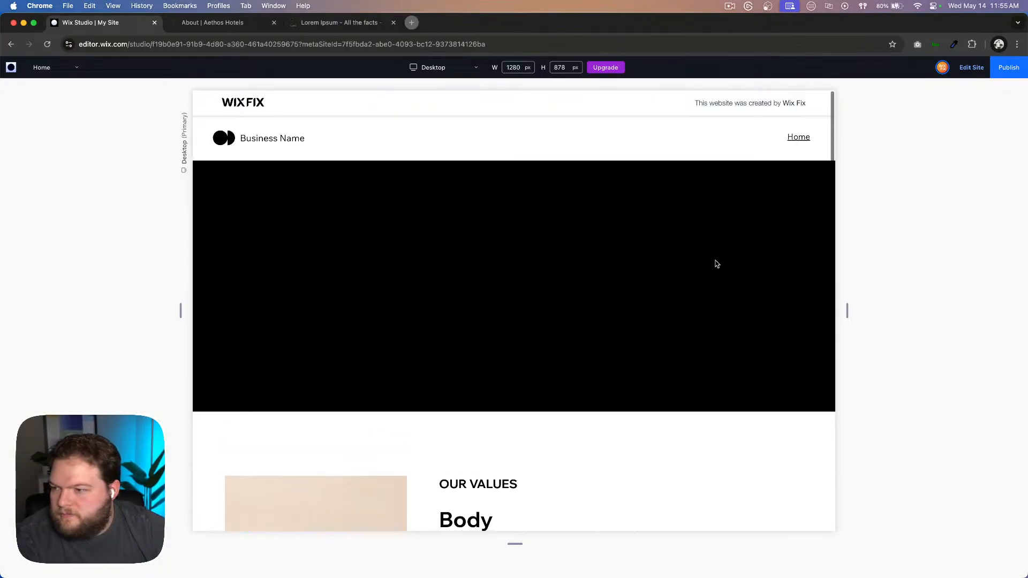
{"action": "scroll", "coordinate": [716, 264], "scroll_direction": "down", "scroll_amount": 9}
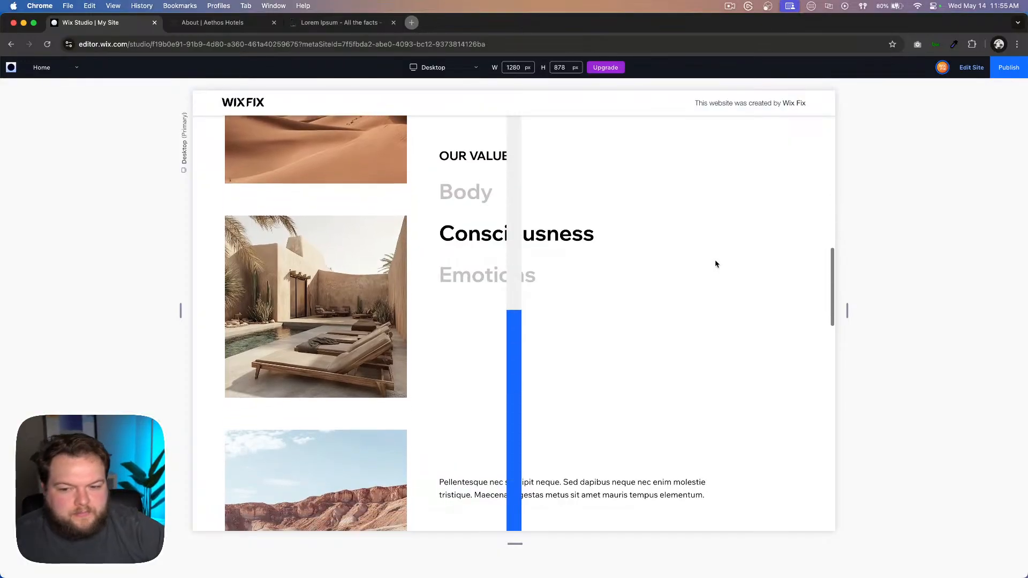
{"action": "scroll", "coordinate": [753, 209], "scroll_direction": "down", "scroll_amount": 2}
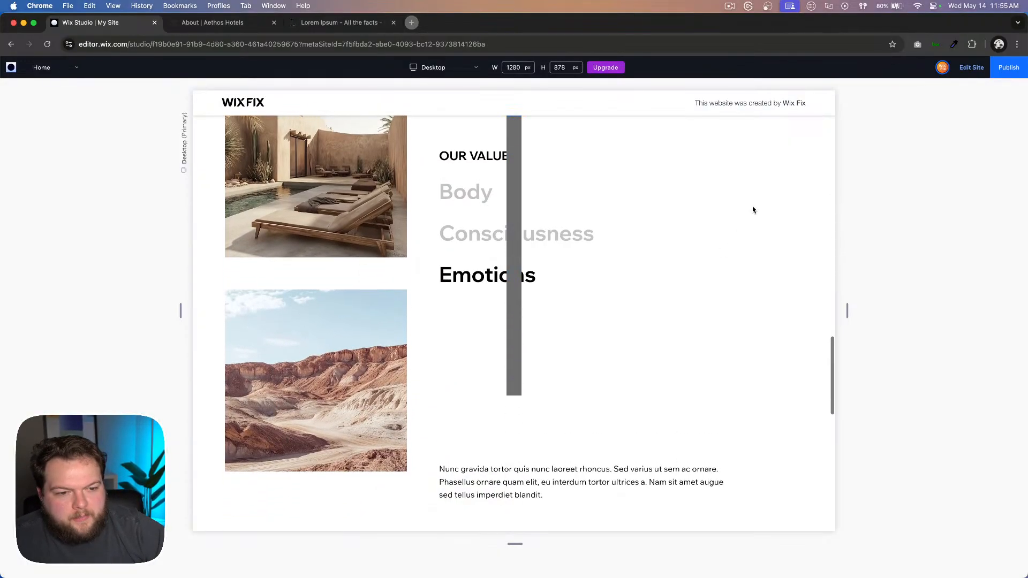
{"action": "scroll", "coordinate": [753, 209], "scroll_direction": "up", "scroll_amount": 7}
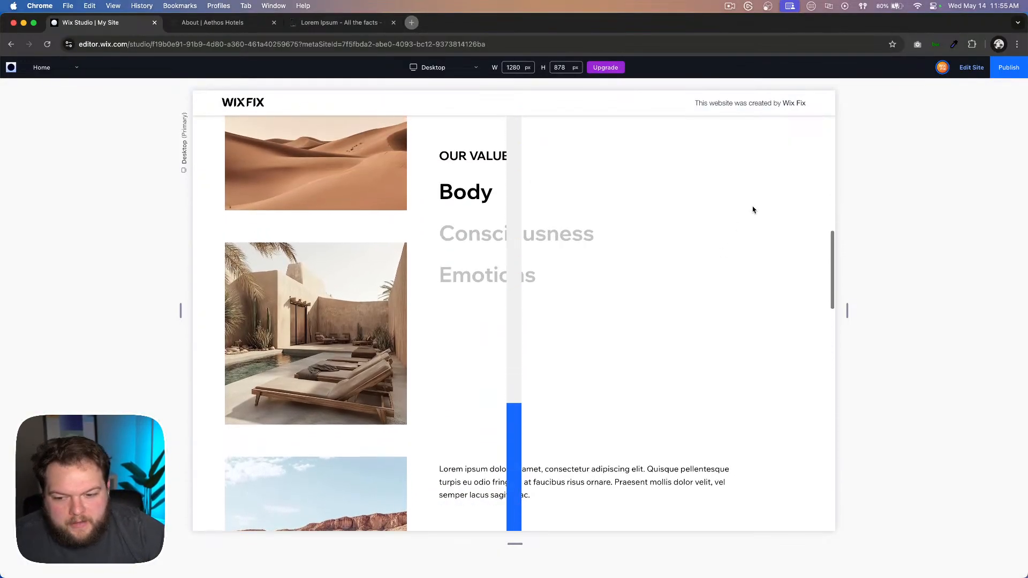
{"action": "scroll", "coordinate": [673, 276], "scroll_direction": "down", "scroll_amount": 1}
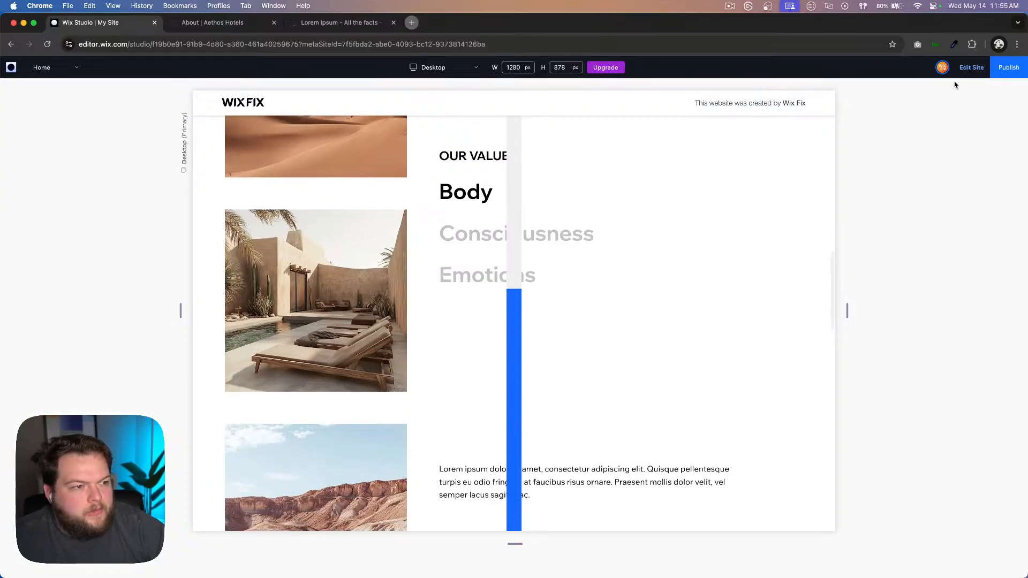
Step: Return to the editor and set the Scroll Container's opacity to 0%
{"action": "left_click", "coordinate": [972, 68]}
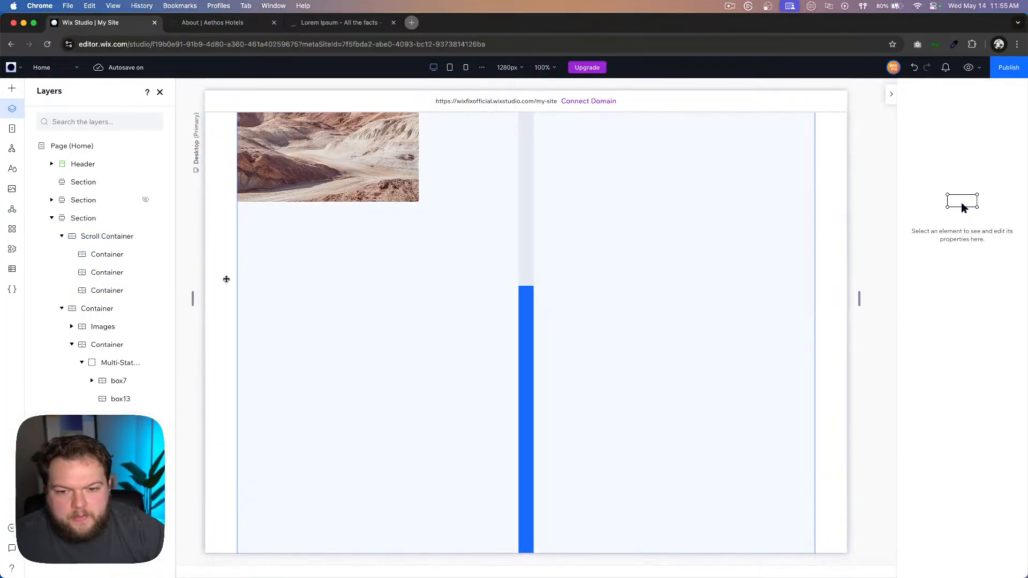
{"action": "left_click", "coordinate": [107, 239]}
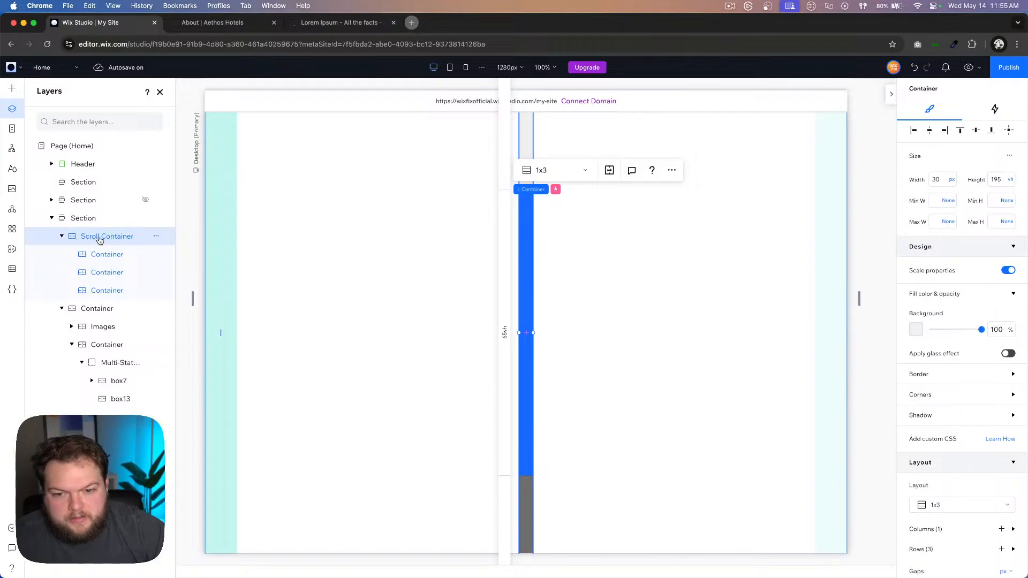
{"action": "scroll", "coordinate": [945, 332], "scroll_direction": "down", "scroll_amount": 10}
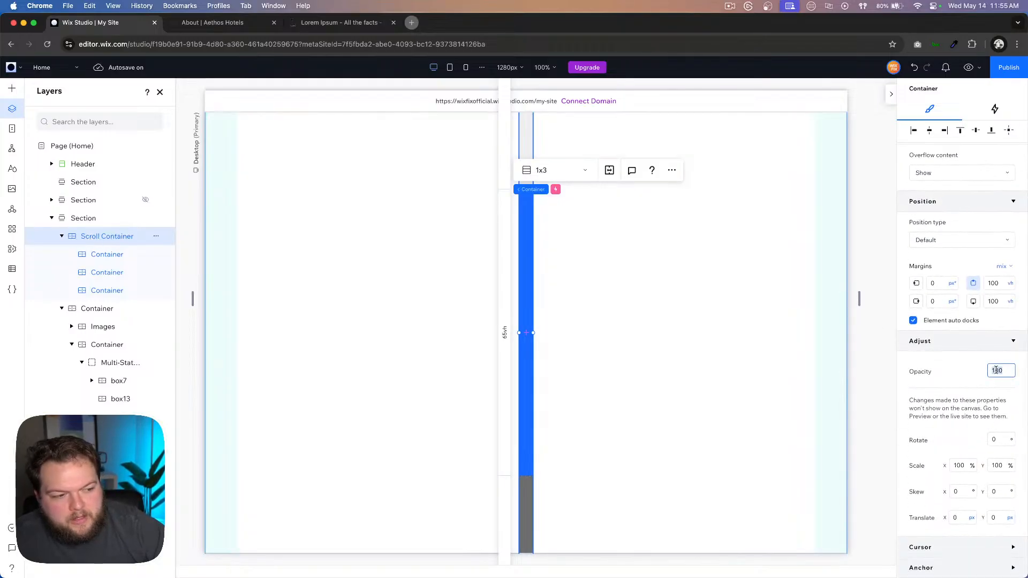
{"action": "key", "text": "Return"}
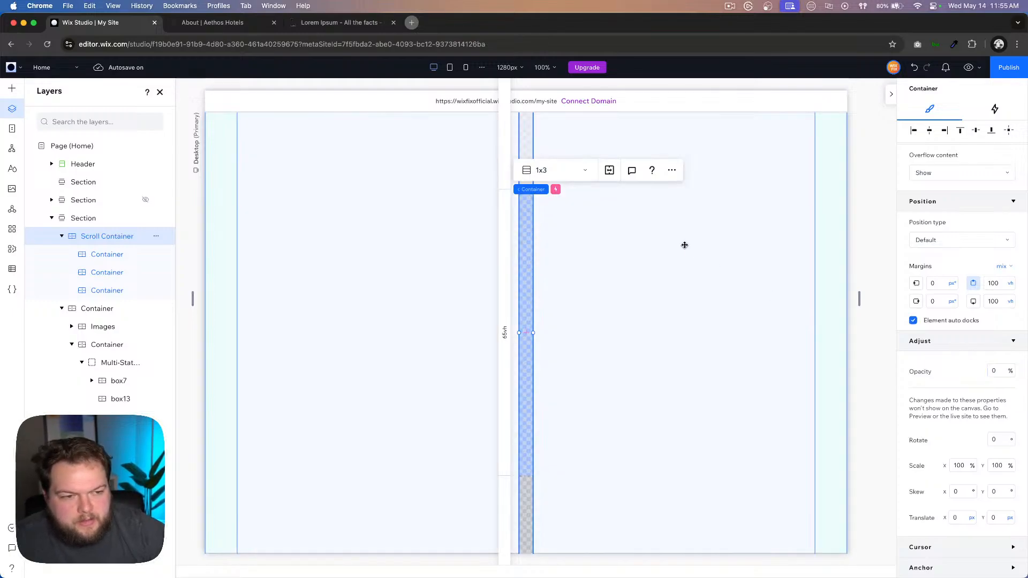
Step: Preview the page and scroll the values section both ways to check the state switches and image movement with the trigger column hidden
{"action": "key", "text": "super+p"}
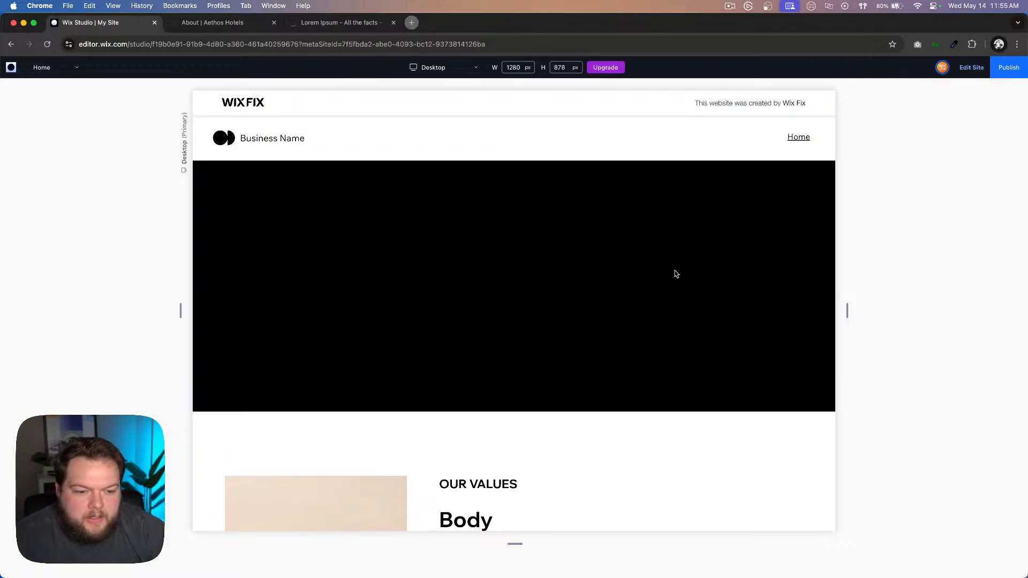
{"action": "scroll", "coordinate": [675, 274], "scroll_direction": "down", "scroll_amount": 5}
{"action": "scroll", "coordinate": [675, 275], "scroll_direction": "down", "scroll_amount": 5}
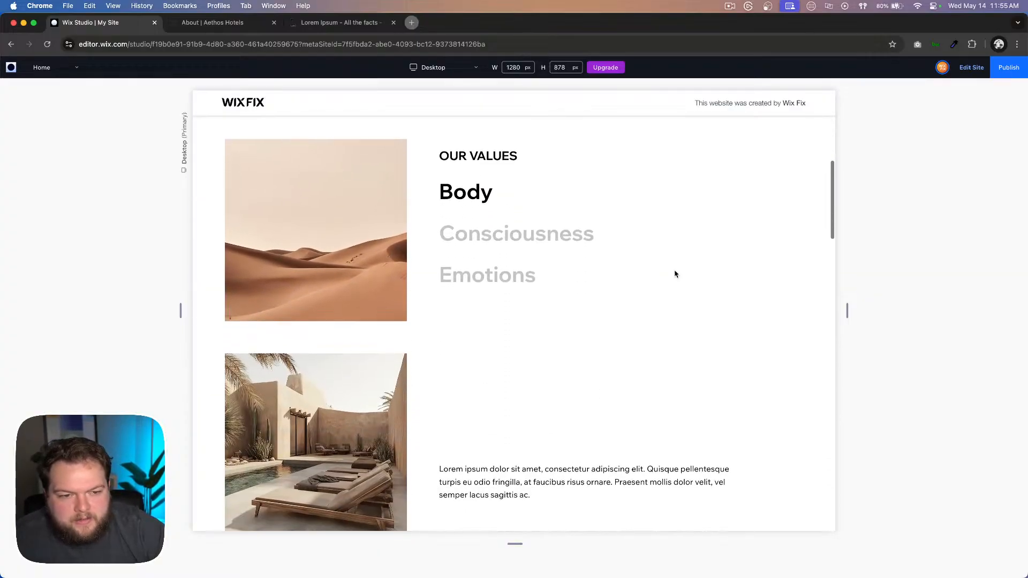
{"action": "scroll", "coordinate": [675, 274], "scroll_direction": "down", "scroll_amount": 5}
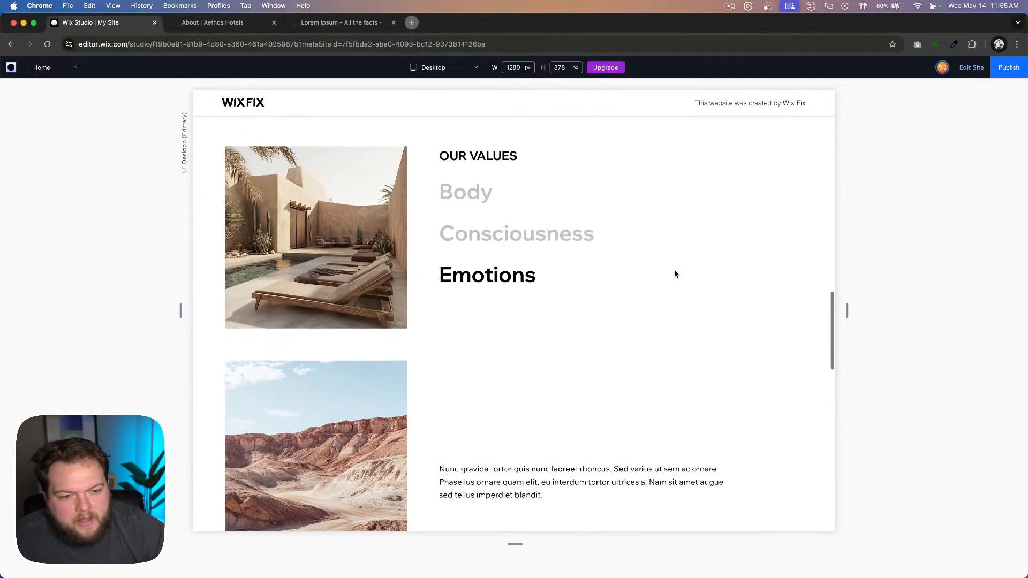
{"action": "scroll", "coordinate": [675, 274], "scroll_direction": "down", "scroll_amount": 5}
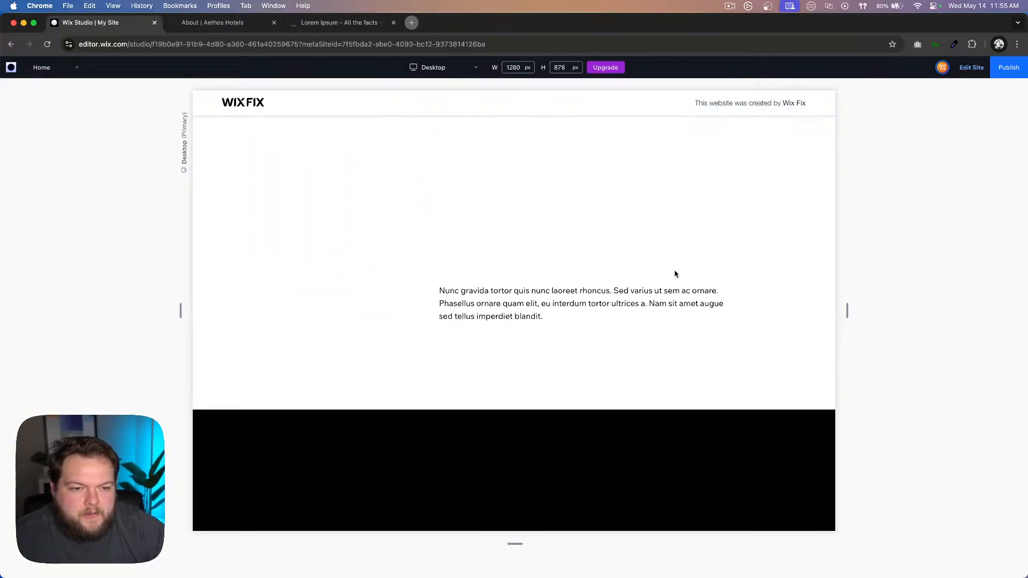
{"action": "scroll", "coordinate": [675, 274], "scroll_direction": "up", "scroll_amount": 10}
{"action": "scroll", "coordinate": [675, 274], "scroll_direction": "up", "scroll_amount": 5}
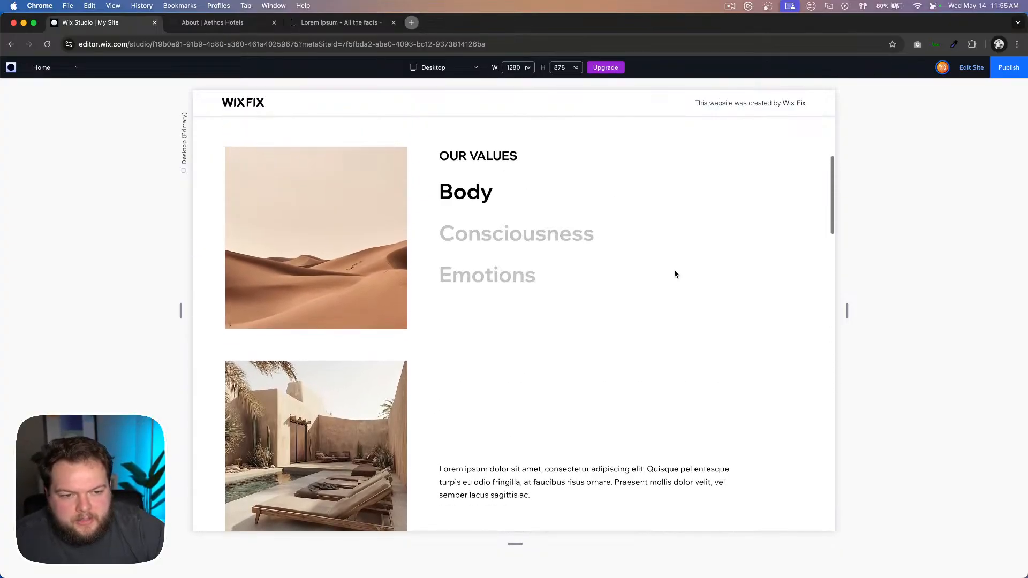
{"action": "scroll", "coordinate": [675, 274], "scroll_direction": "down", "scroll_amount": 2}
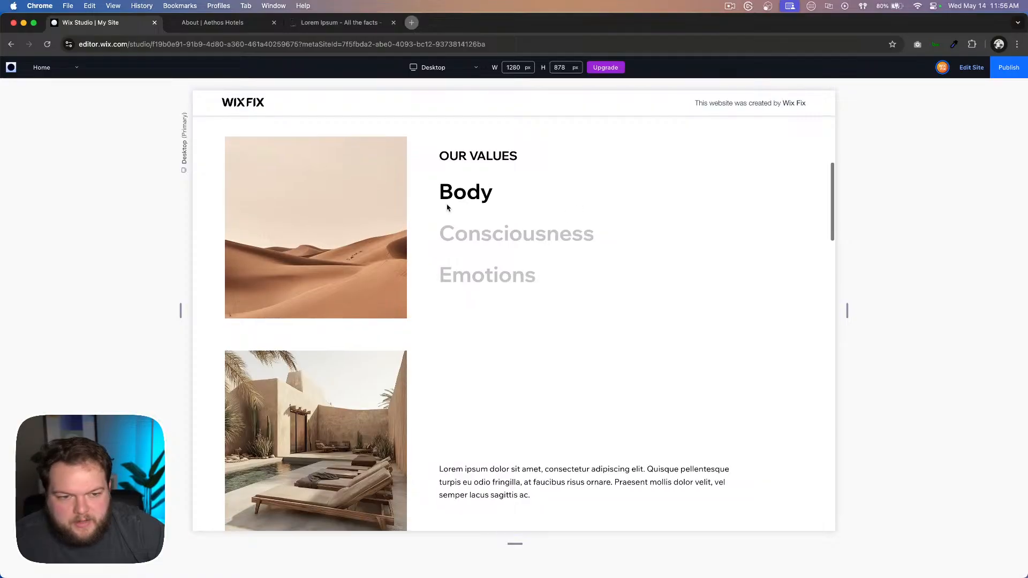
{"action": "scroll", "coordinate": [448, 207], "scroll_direction": "down", "scroll_amount": 10}
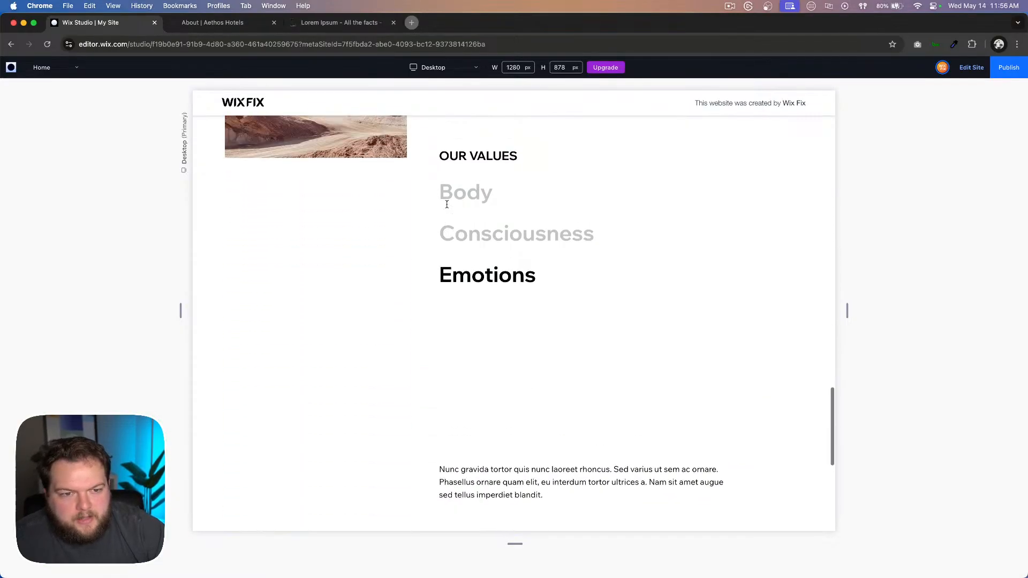
{"action": "scroll", "coordinate": [448, 208], "scroll_direction": "up", "scroll_amount": 10}
{"action": "scroll", "coordinate": [448, 208], "scroll_direction": "up", "scroll_amount": 5}
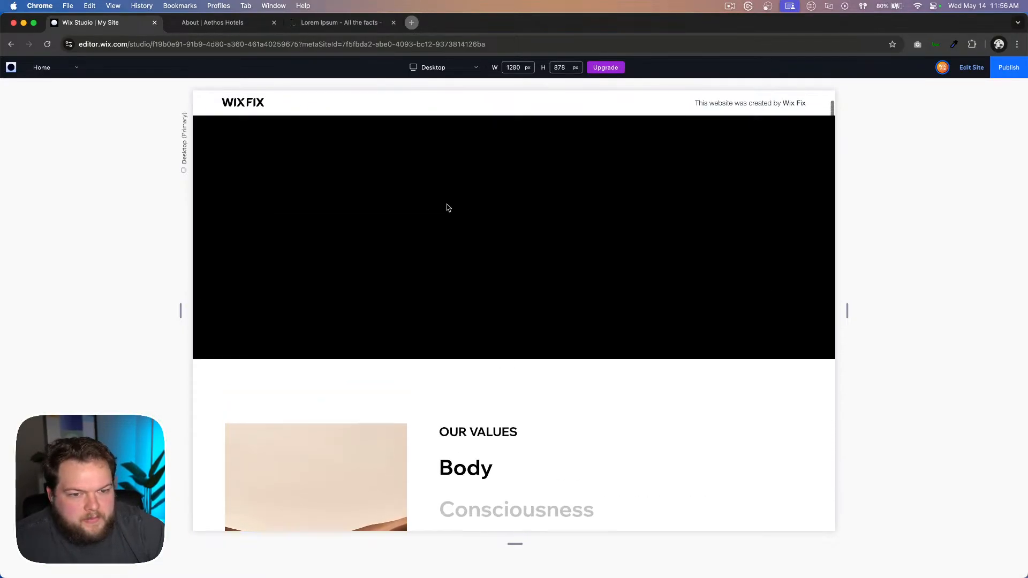
{"action": "scroll", "coordinate": [447, 208], "scroll_direction": "down", "scroll_amount": 10}
{"action": "scroll", "coordinate": [448, 208], "scroll_direction": "down", "scroll_amount": 5}
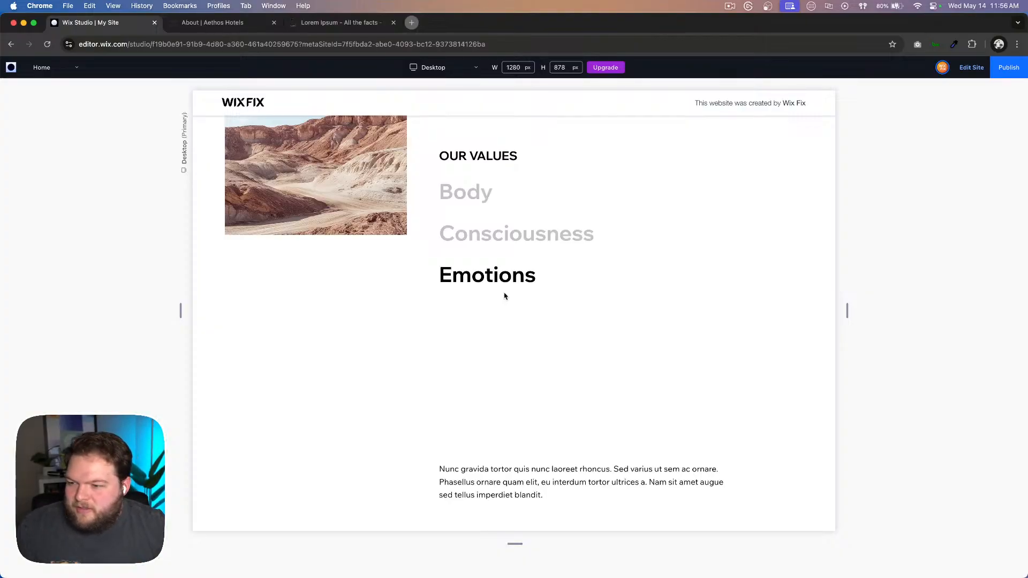
{"action": "scroll", "coordinate": [562, 294], "scroll_direction": "down", "scroll_amount": 3}
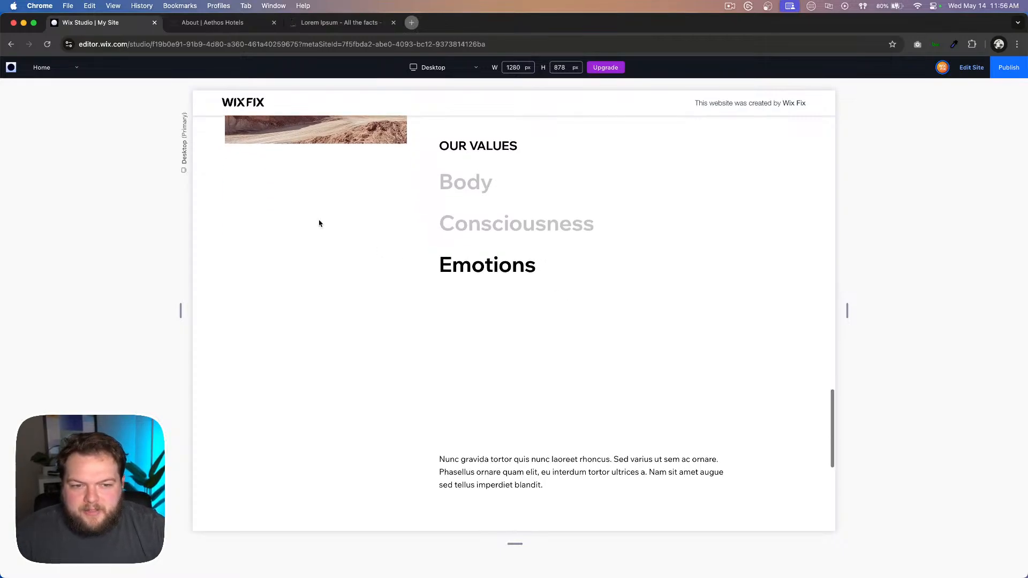
{"action": "scroll", "coordinate": [350, 306], "scroll_direction": "down", "scroll_amount": 5}
{"action": "scroll", "coordinate": [349, 306], "scroll_direction": "up", "scroll_amount": 5}
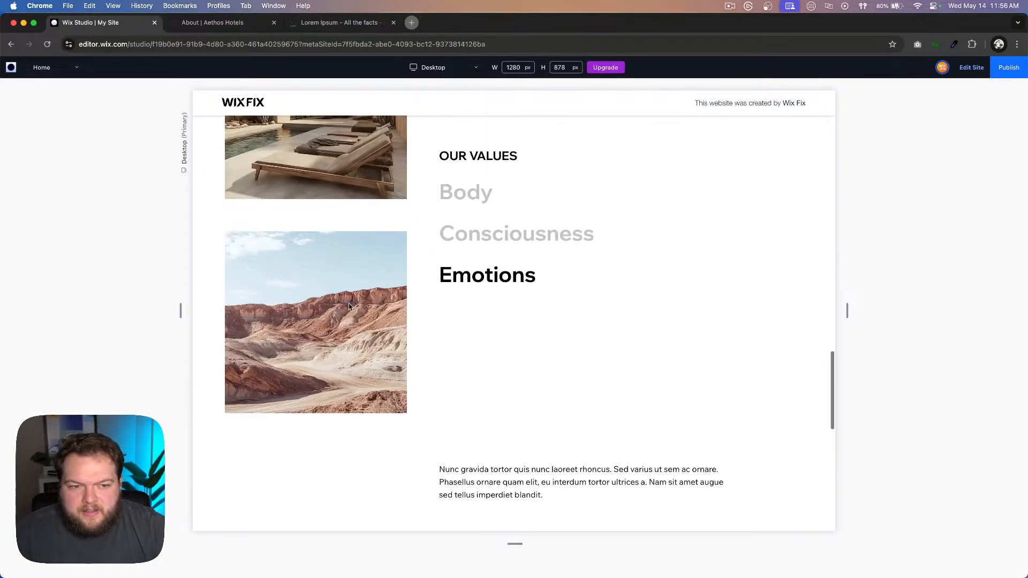
Step: Scroll the preview repeatedly between the page top and the Emotions state to examine how the last image leaves the section, and return to editing
{"action": "scroll", "coordinate": [323, 199], "scroll_direction": "up", "scroll_amount": 3}
{"action": "scroll", "coordinate": [323, 200], "scroll_direction": "down", "scroll_amount": 3}
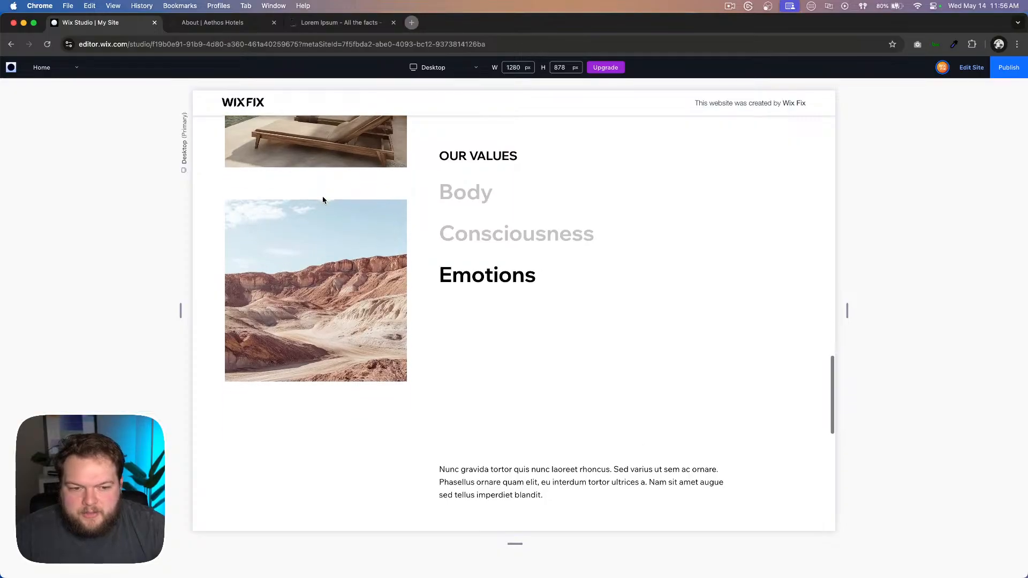
{"action": "scroll", "coordinate": [323, 199], "scroll_direction": "up", "scroll_amount": 1}
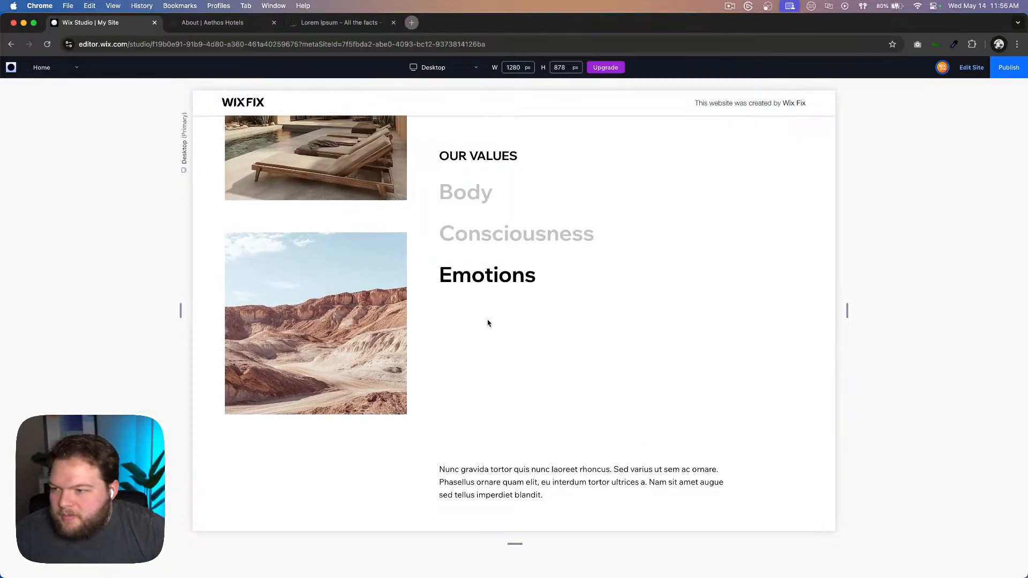
{"action": "scroll", "coordinate": [487, 322], "scroll_direction": "down", "scroll_amount": 10}
{"action": "scroll", "coordinate": [488, 323], "scroll_direction": "up", "scroll_amount": 12}
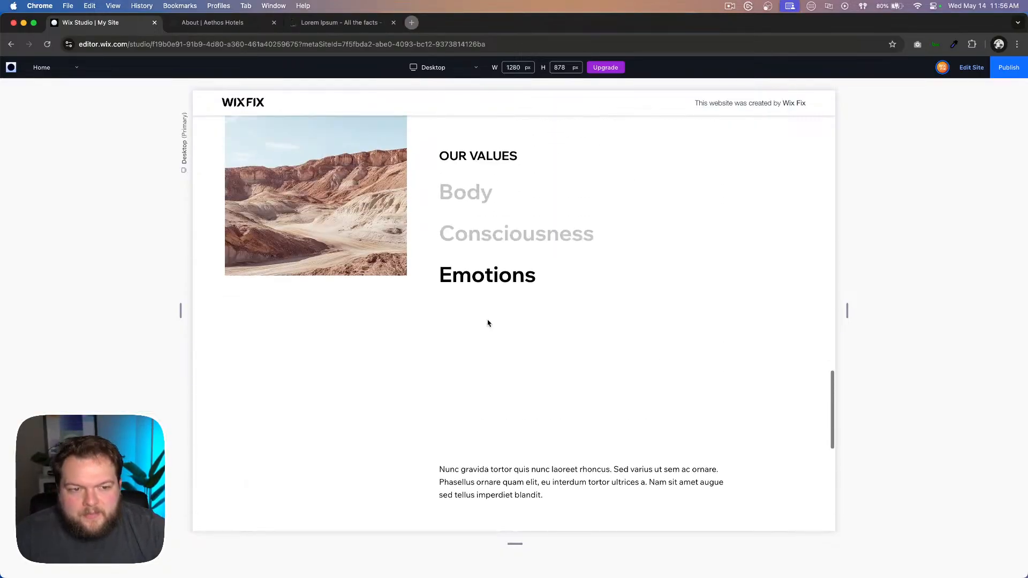
{"action": "scroll", "coordinate": [488, 323], "scroll_direction": "up", "scroll_amount": 10}
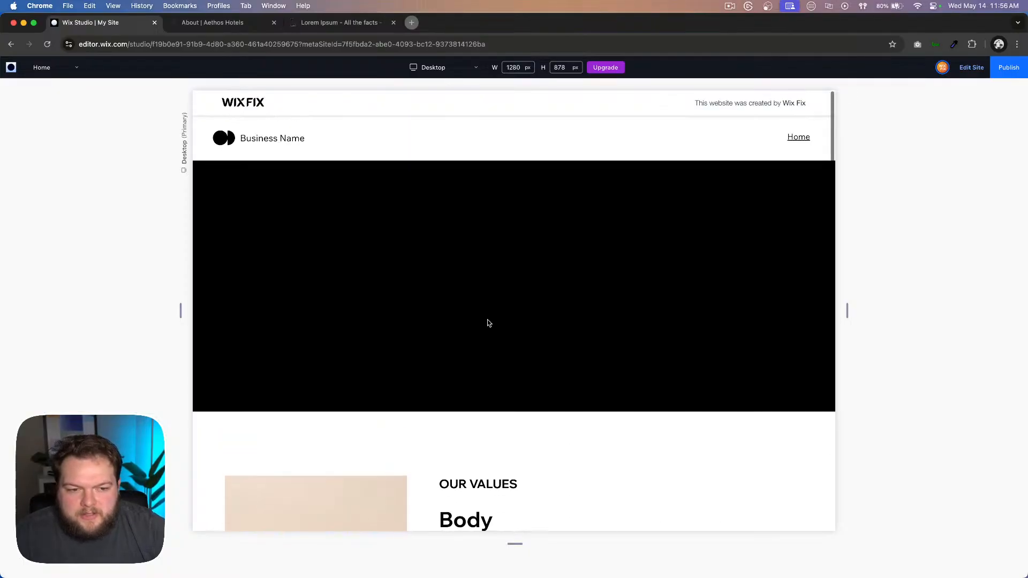
{"action": "scroll", "coordinate": [488, 322], "scroll_direction": "down", "scroll_amount": 10}
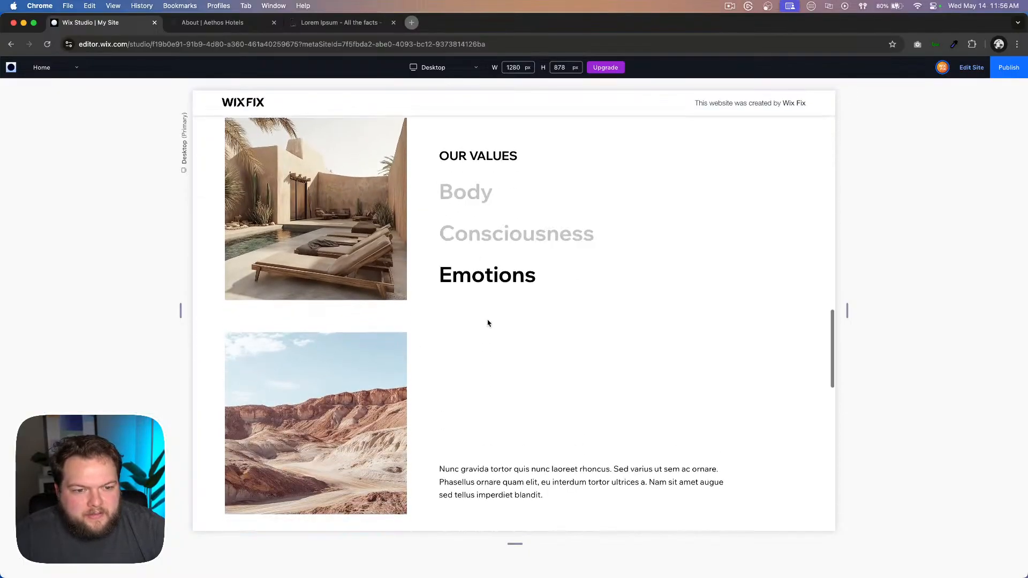
{"action": "scroll", "coordinate": [487, 323], "scroll_direction": "down", "scroll_amount": 10}
{"action": "scroll", "coordinate": [487, 323], "scroll_direction": "up", "scroll_amount": 12}
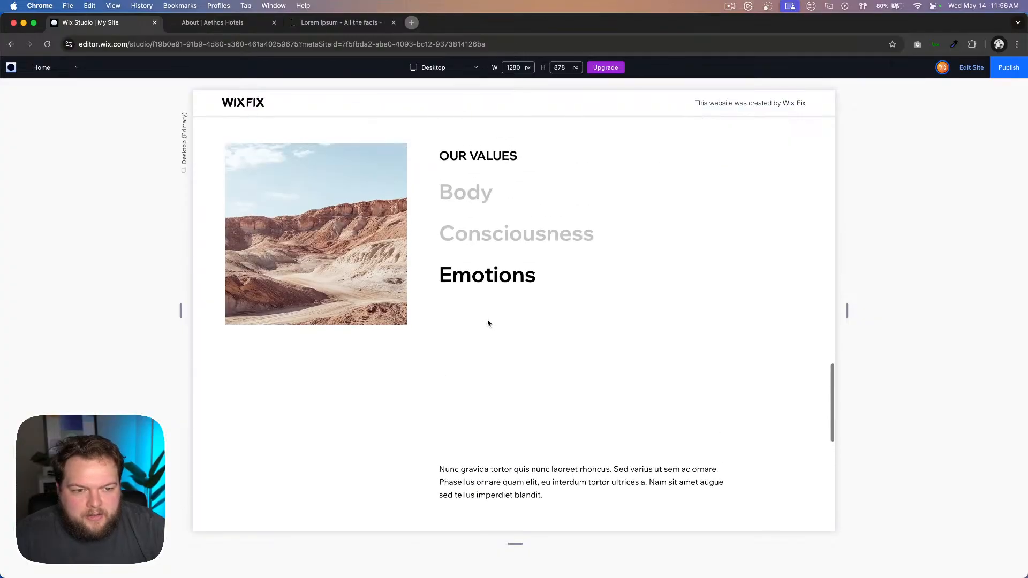
{"action": "scroll", "coordinate": [488, 323], "scroll_direction": "up", "scroll_amount": 8}
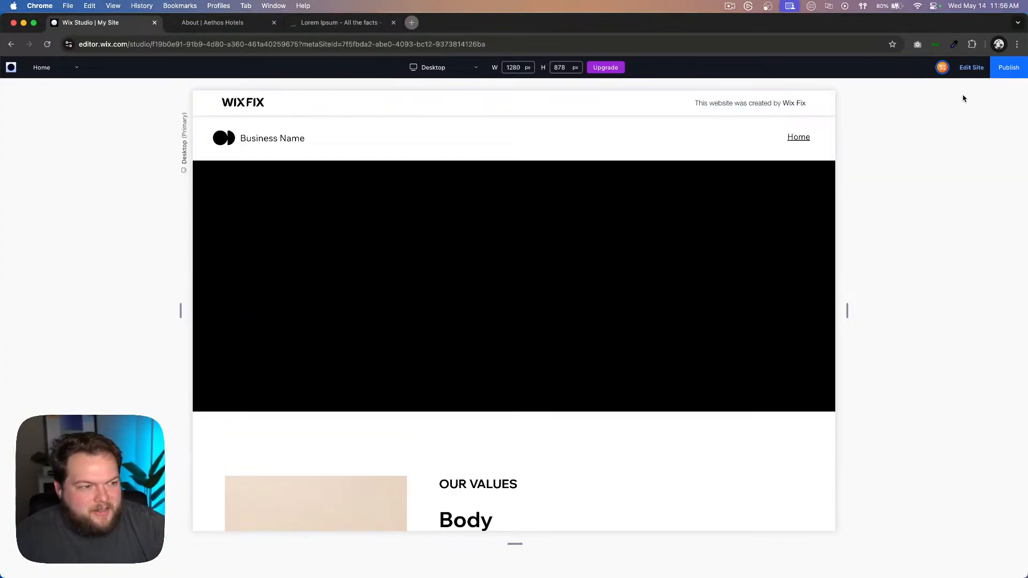
{"action": "left_click", "coordinate": [972, 68]}
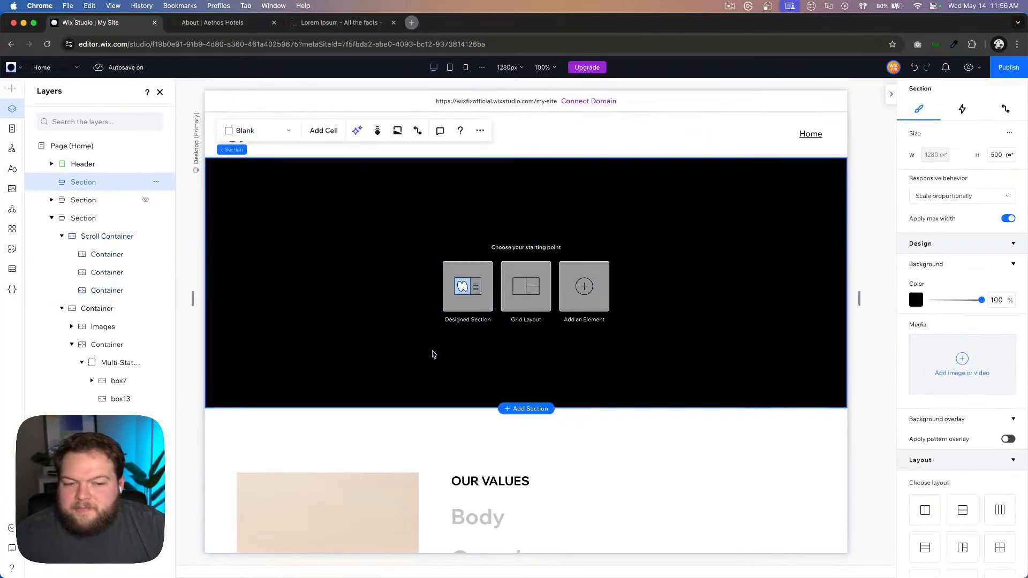